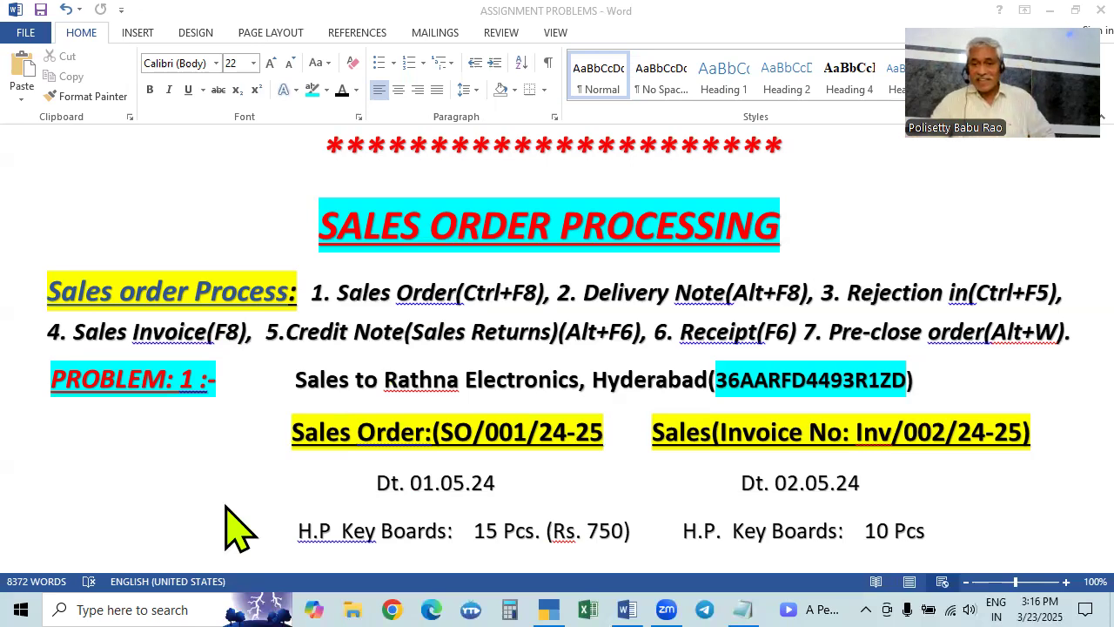
# Read the sales order process list and Problem 1 in the Sales Order Processing section
pyautogui.scroll(2, 801, 410)
pyautogui.scroll(-5, 870, 398)
pyautogui.scroll(3, 870, 398)
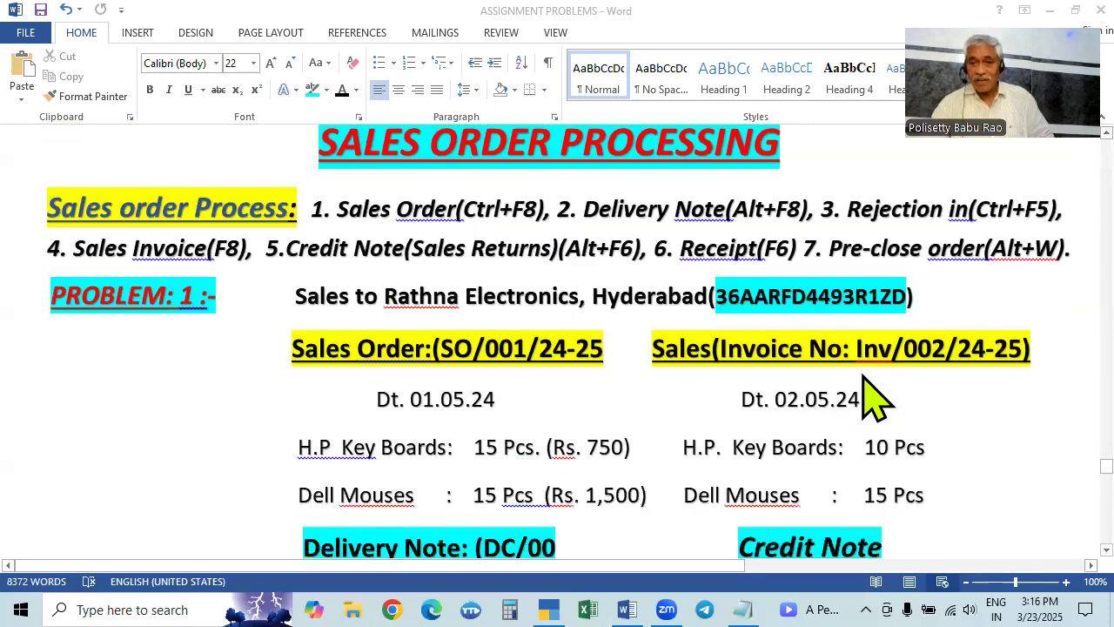
pyautogui.scroll(2, 870, 398)
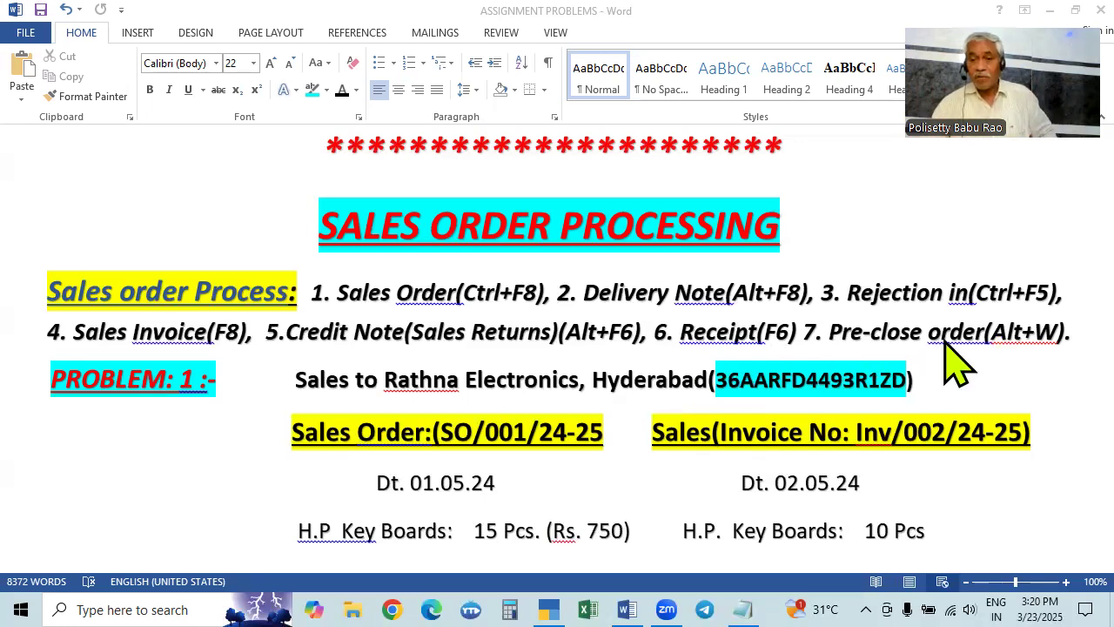
pyautogui.scroll(-3, 958, 366)
pyautogui.scroll(3, 957, 366)
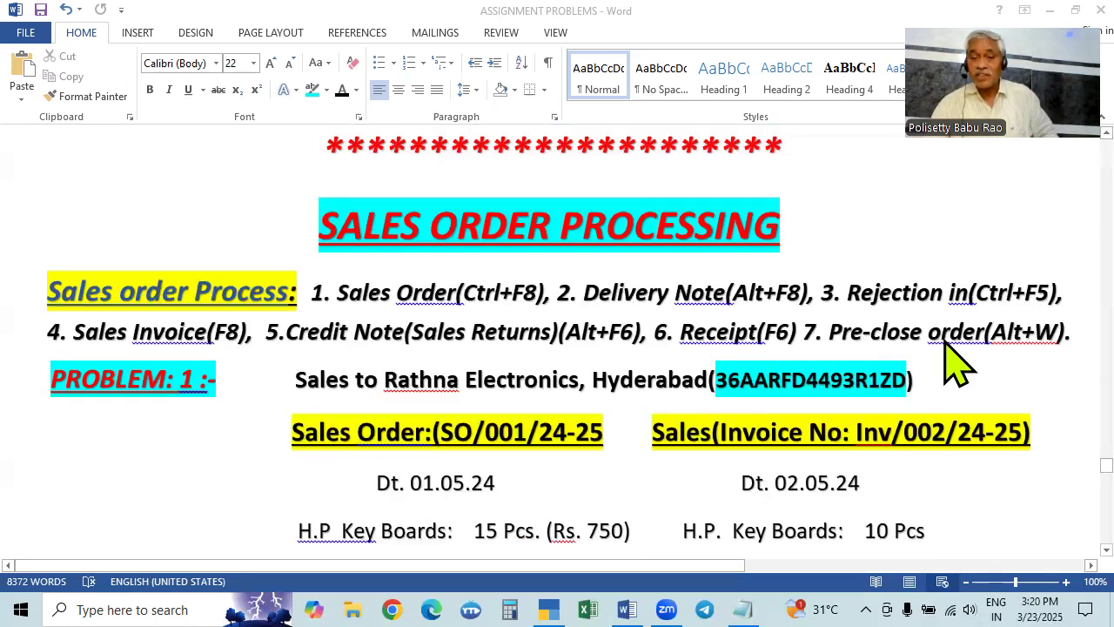
pyautogui.scroll(-2, 957, 366)
pyautogui.scroll(-2, 953, 366)
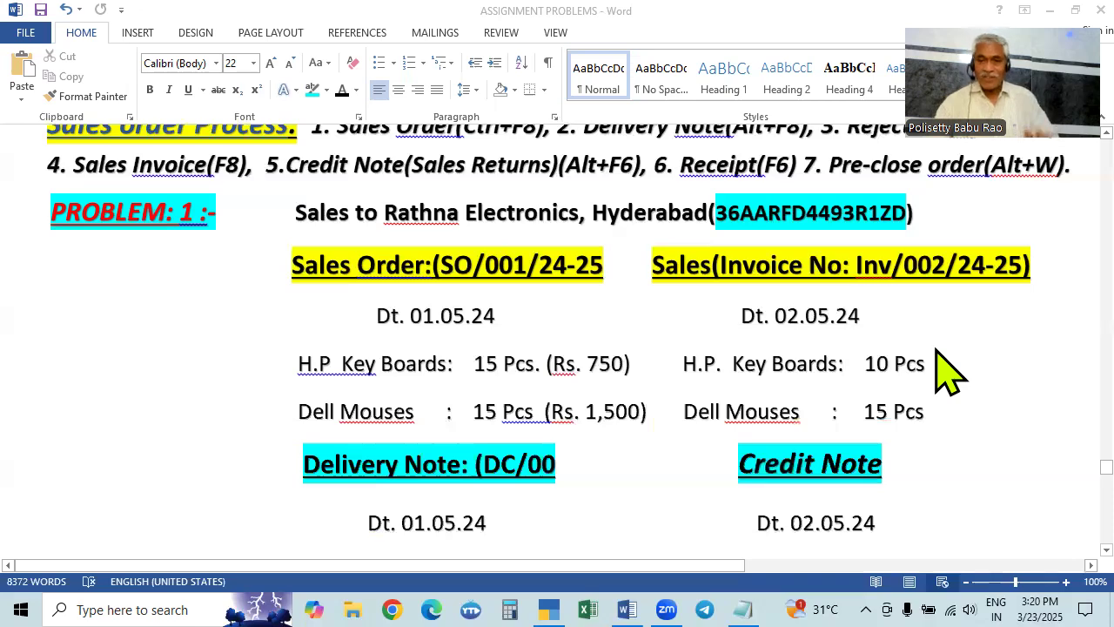
pyautogui.scroll(2, 942, 372)
# Review purchase order Problems 2 and 3 in the pages before the Sales Order Processing section
pyautogui.scroll(-20, 940, 372)
pyautogui.scroll(-12, 822, 444)
pyautogui.scroll(20, 823, 444)
pyautogui.scroll(20, 814, 428)
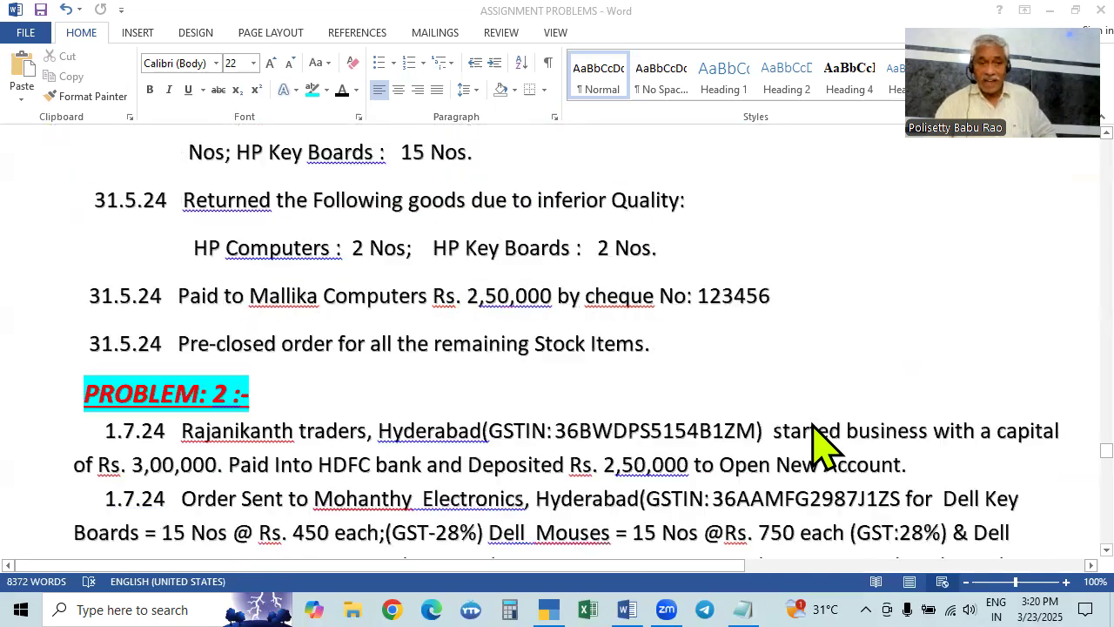
pyautogui.scroll(5, 822, 444)
pyautogui.scroll(2, 823, 444)
pyautogui.scroll(-5, 684, 523)
pyautogui.scroll(-2, 685, 520)
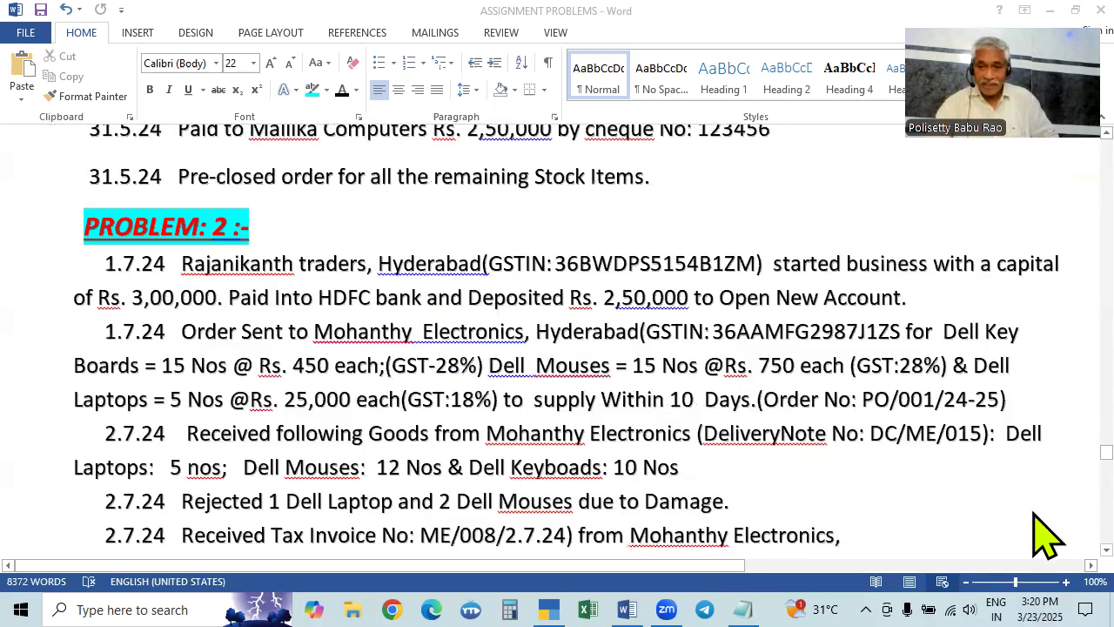
pyautogui.scroll(-3, 1036, 548)
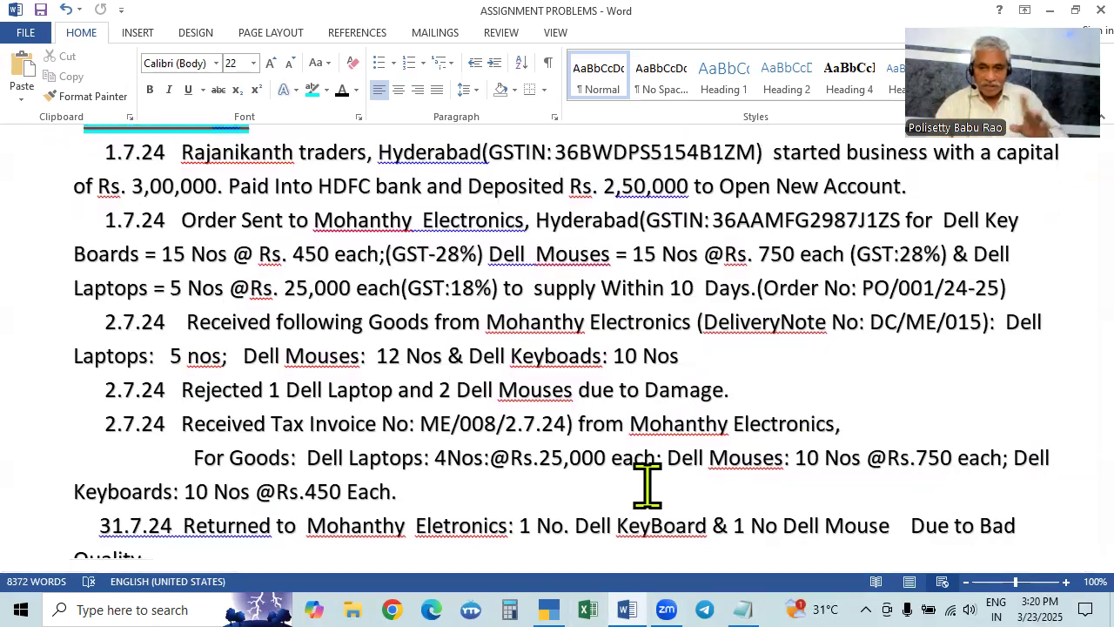
pyautogui.scroll(-2, 1090, 550)
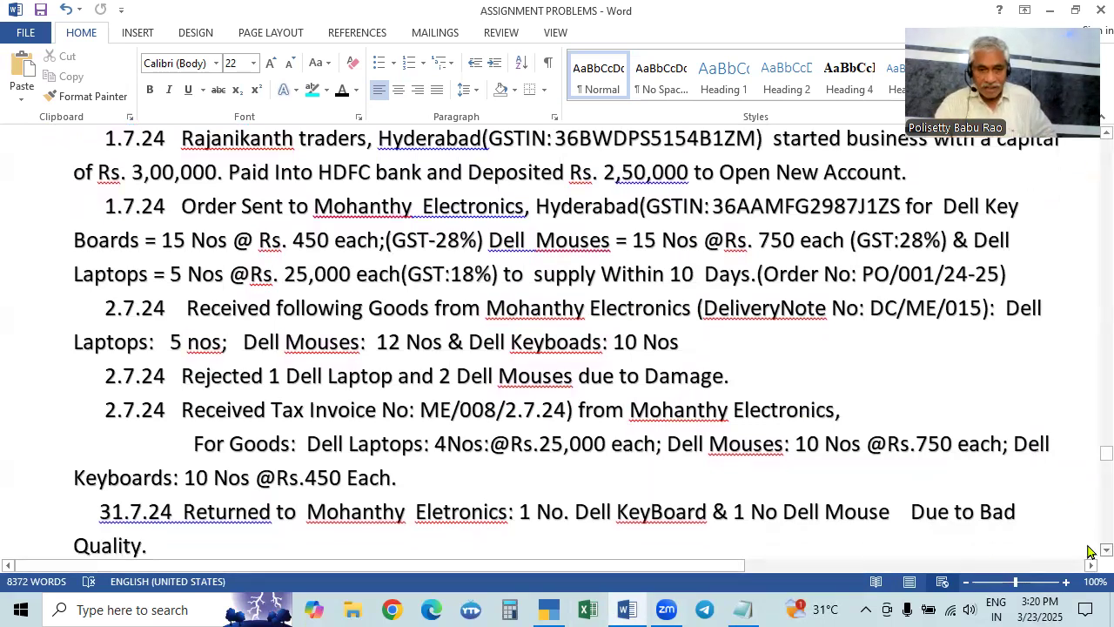
pyautogui.scroll(-1, 1090, 550)
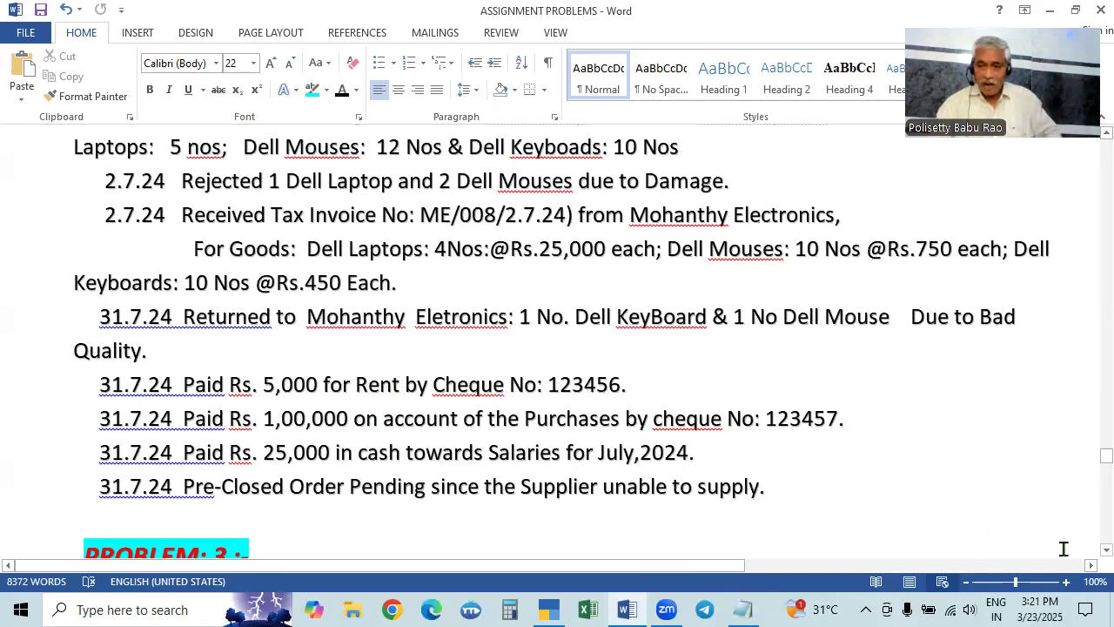
pyautogui.scroll(-5, 1091, 563)
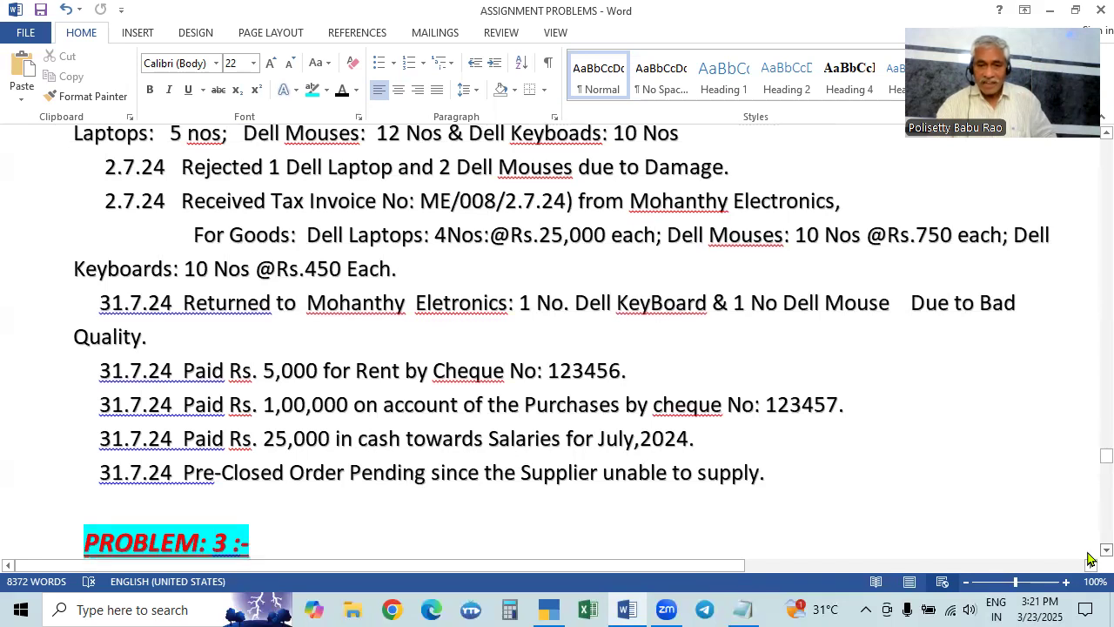
pyautogui.scroll(-6, 1091, 560)
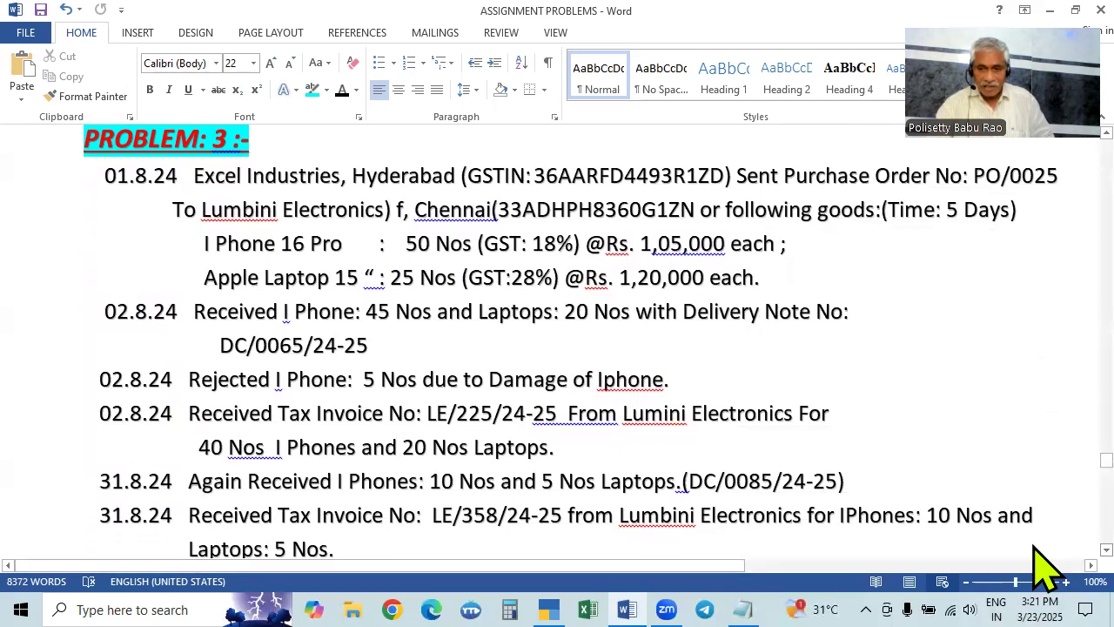
pyautogui.scroll(-5, 1041, 561)
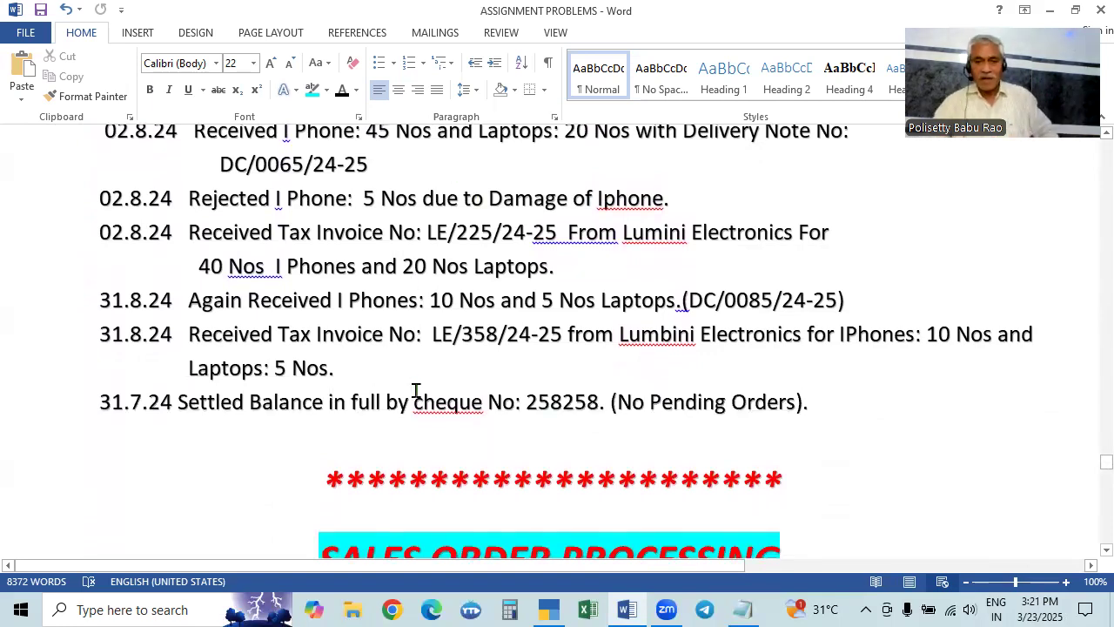
pyautogui.scroll(-5, 658, 415)
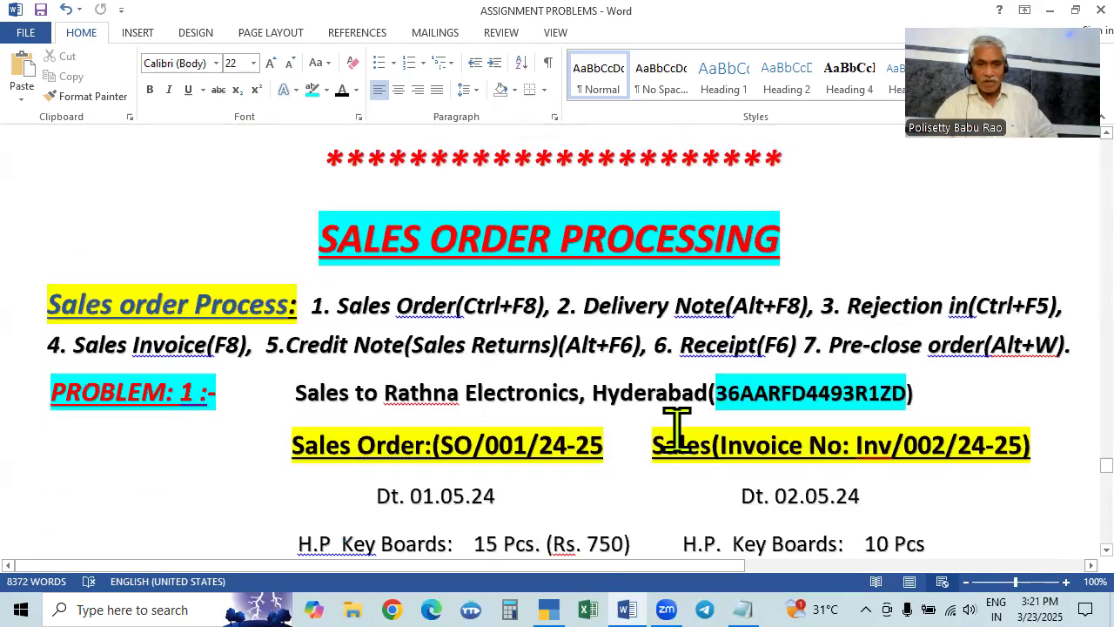
# Examine sales Problem 2 for Radhika Computer Agencies, from the sales order through the credit note and order closure
pyautogui.scroll(-10, 674, 436)
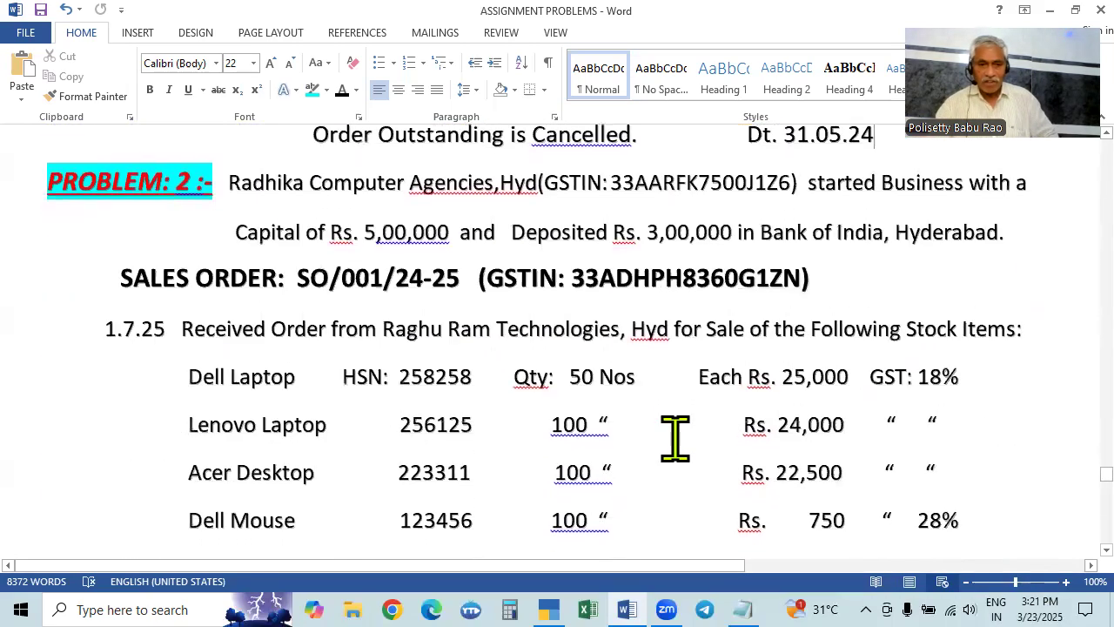
pyautogui.scroll(2, 674, 438)
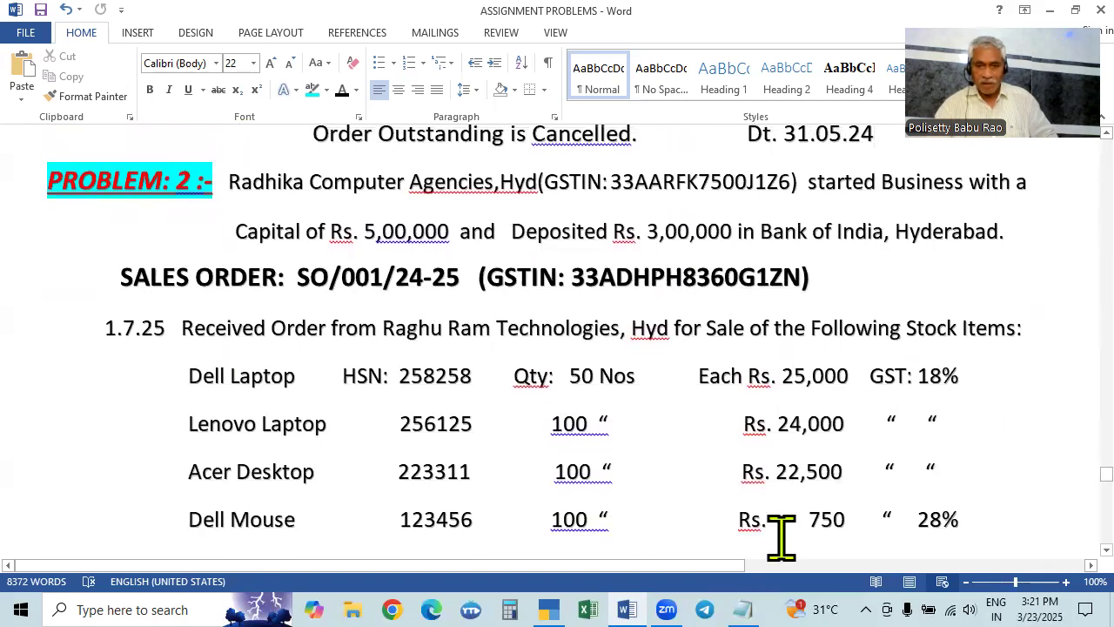
pyautogui.scroll(-1, 1036, 549)
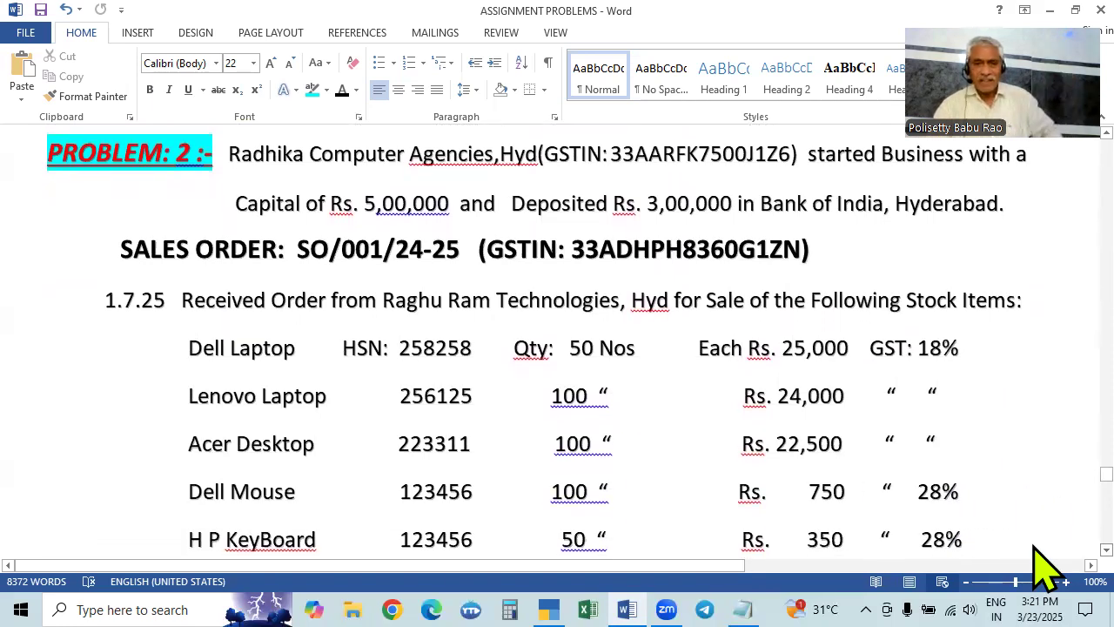
pyautogui.scroll(-5, 1045, 557)
pyautogui.scroll(-8, 1040, 557)
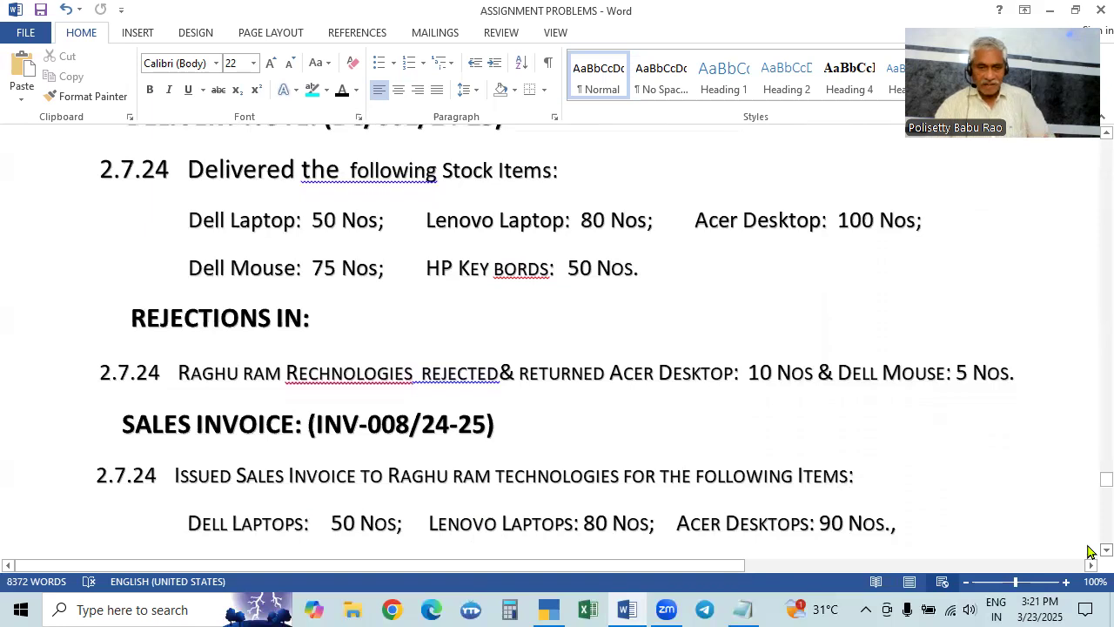
pyautogui.scroll(-1, 1088, 550)
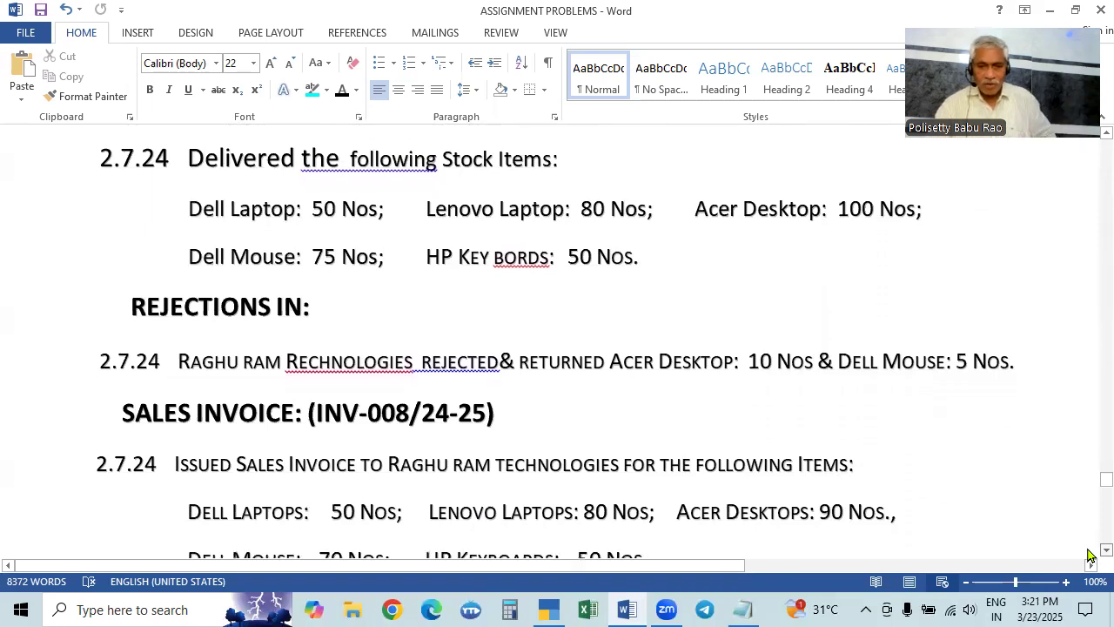
pyautogui.scroll(-6, 1089, 553)
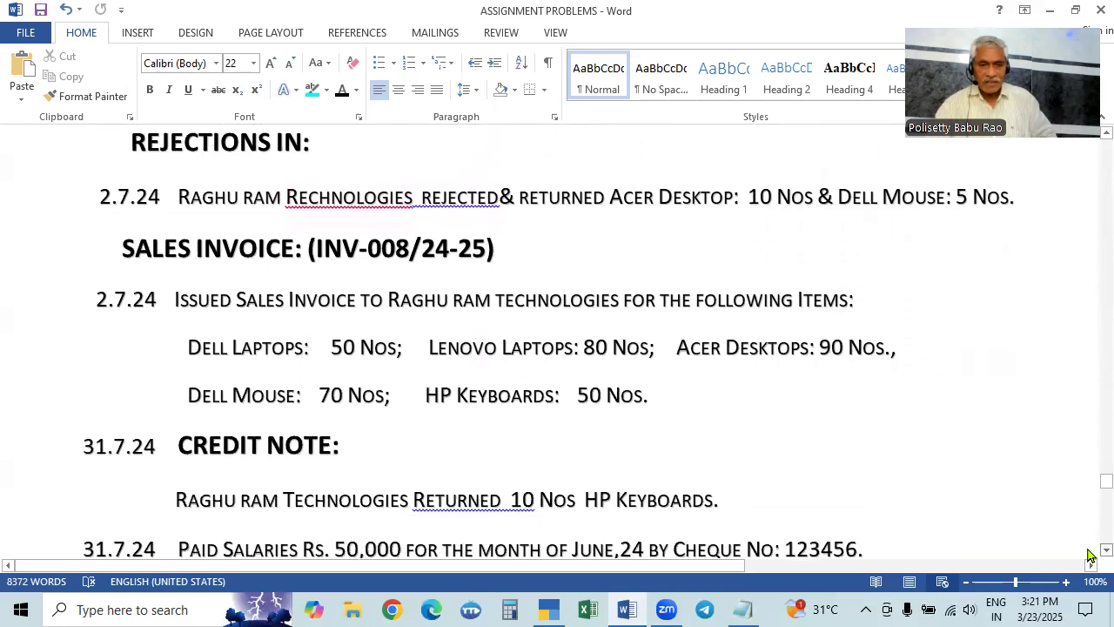
pyautogui.scroll(-3, 1089, 554)
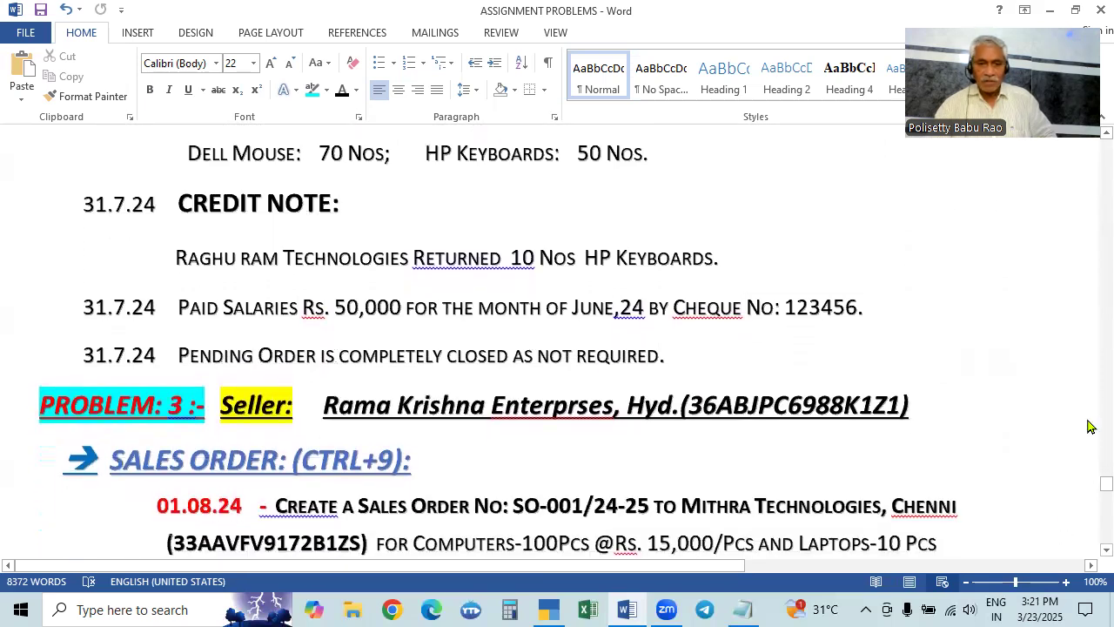
pyautogui.scroll(15, 687, 443)
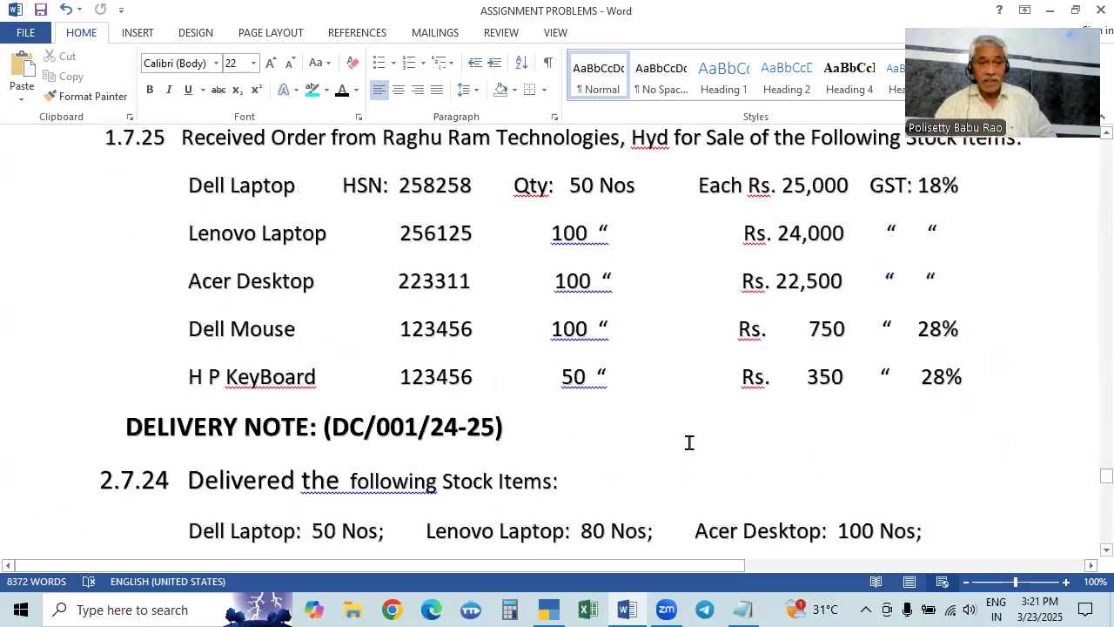
pyautogui.scroll(-6, 688, 443)
pyautogui.scroll(20, 689, 443)
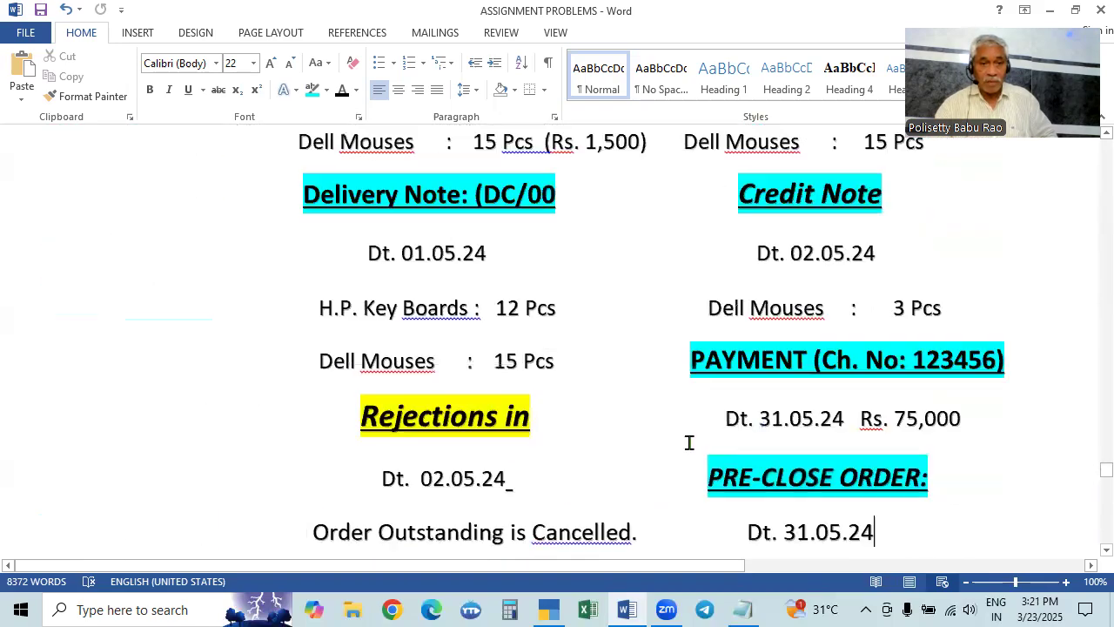
pyautogui.scroll(-4, 689, 443)
pyautogui.scroll(-13, 689, 443)
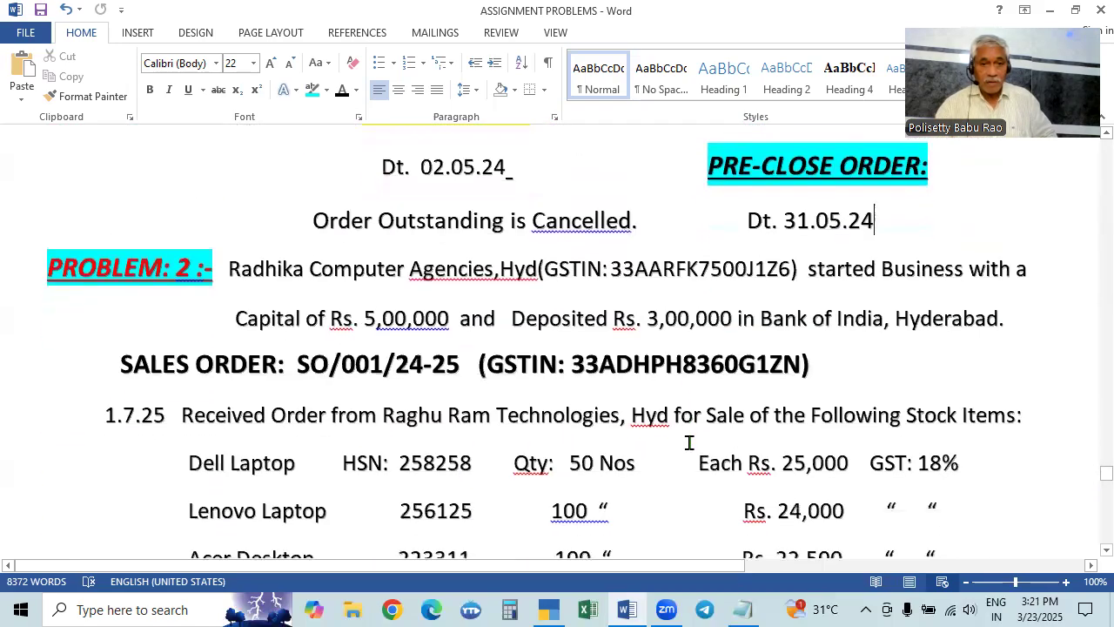
# Examine sales Problem 3 for Rama Krishna Enterprses, covering its order, delivery notes, rejections, sales bills and receipt
pyautogui.scroll(-20, 689, 443)
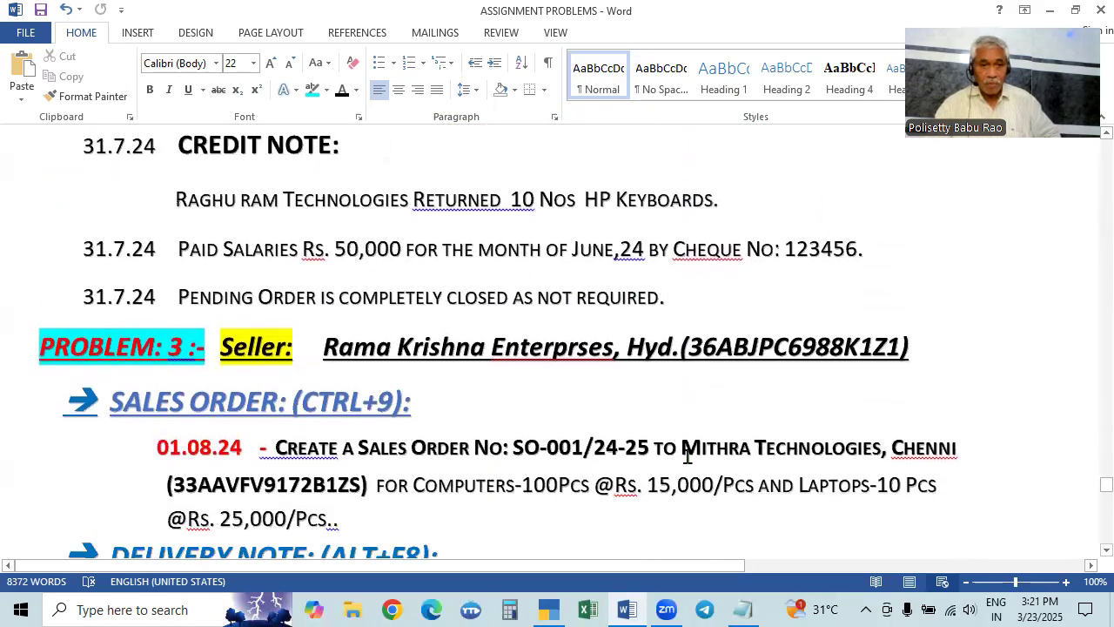
pyautogui.scroll(-1, 687, 456)
pyautogui.scroll(3, 688, 456)
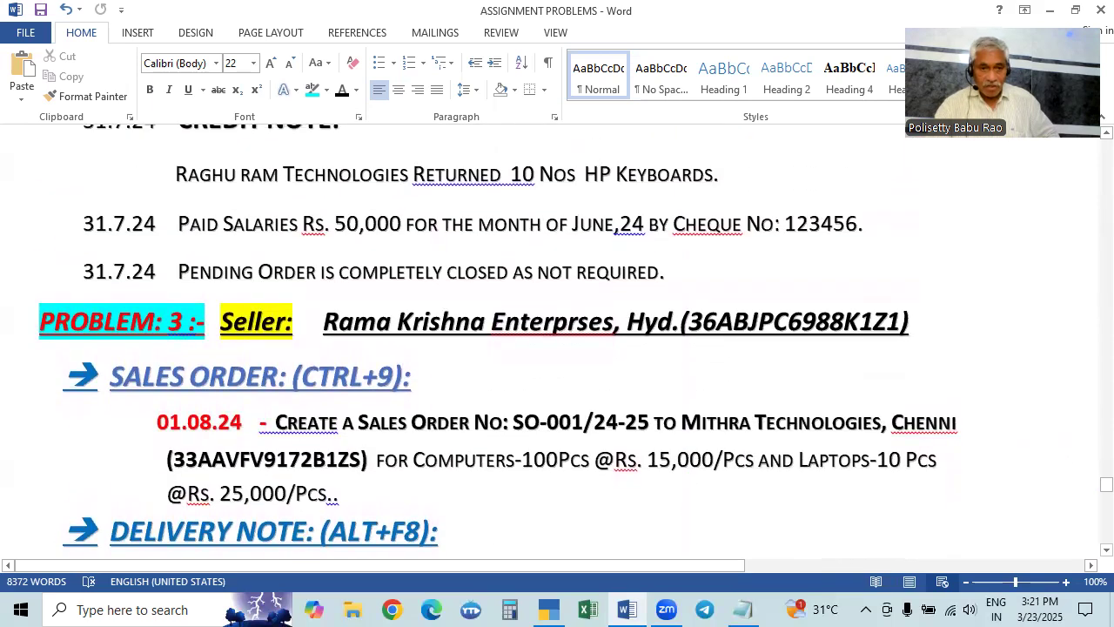
pyautogui.scroll(-3, 520, 374)
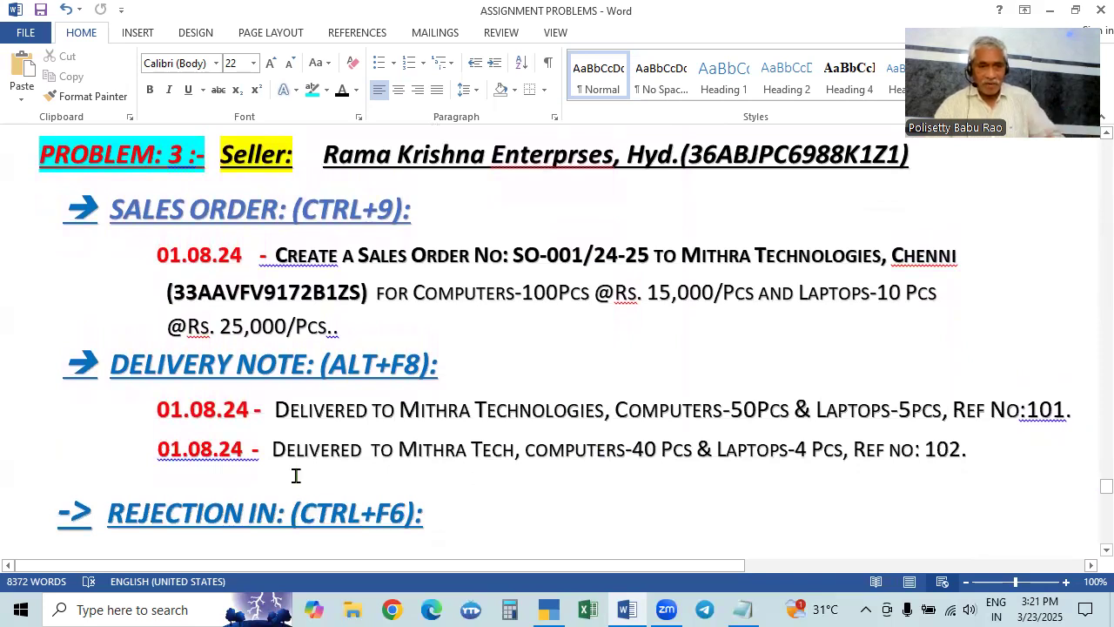
pyautogui.scroll(-5, 538, 448)
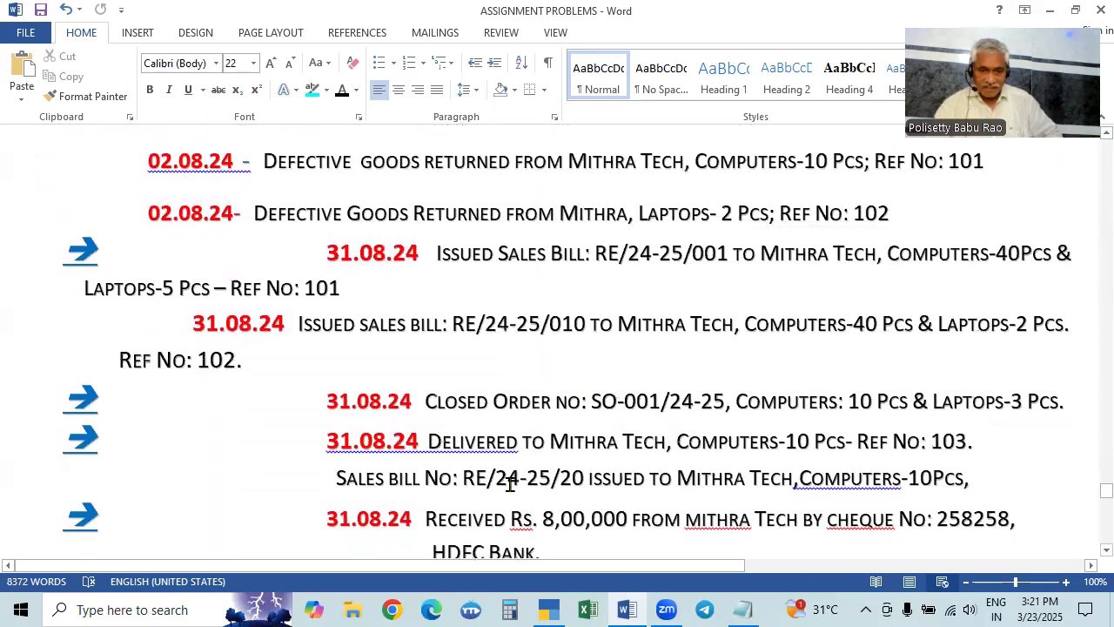
pyautogui.scroll(-4, 510, 485)
pyautogui.scroll(4, 510, 485)
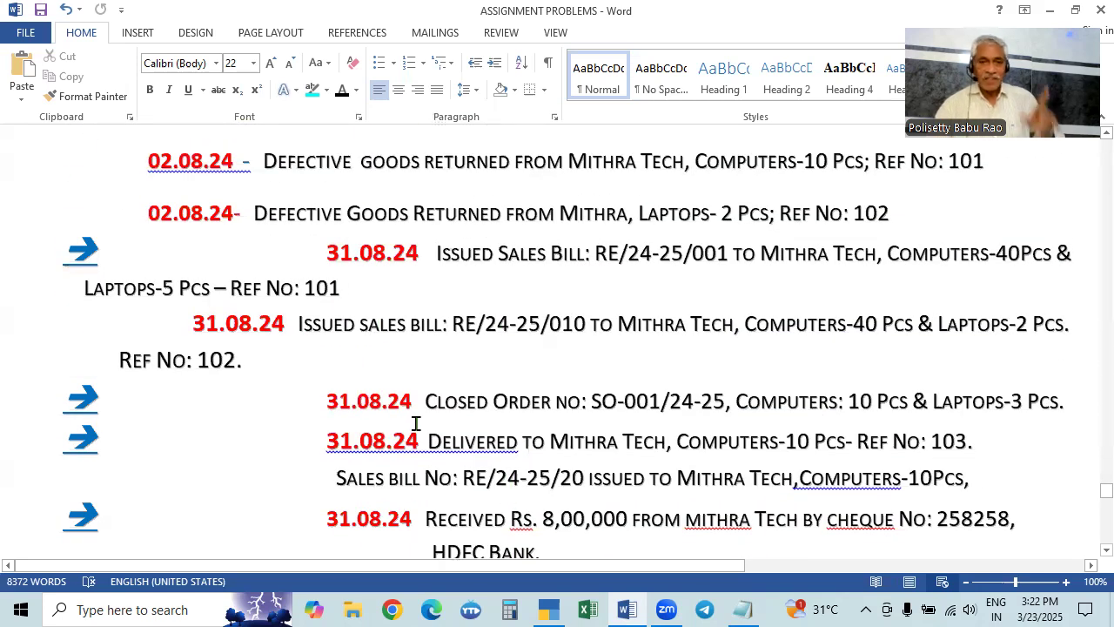
# Return to Problem 1 under the Sales Order Processing heading and reread its sales order for Rathna Electronics
pyautogui.scroll(8, 883, 403)
pyautogui.scroll(15, 645, 440)
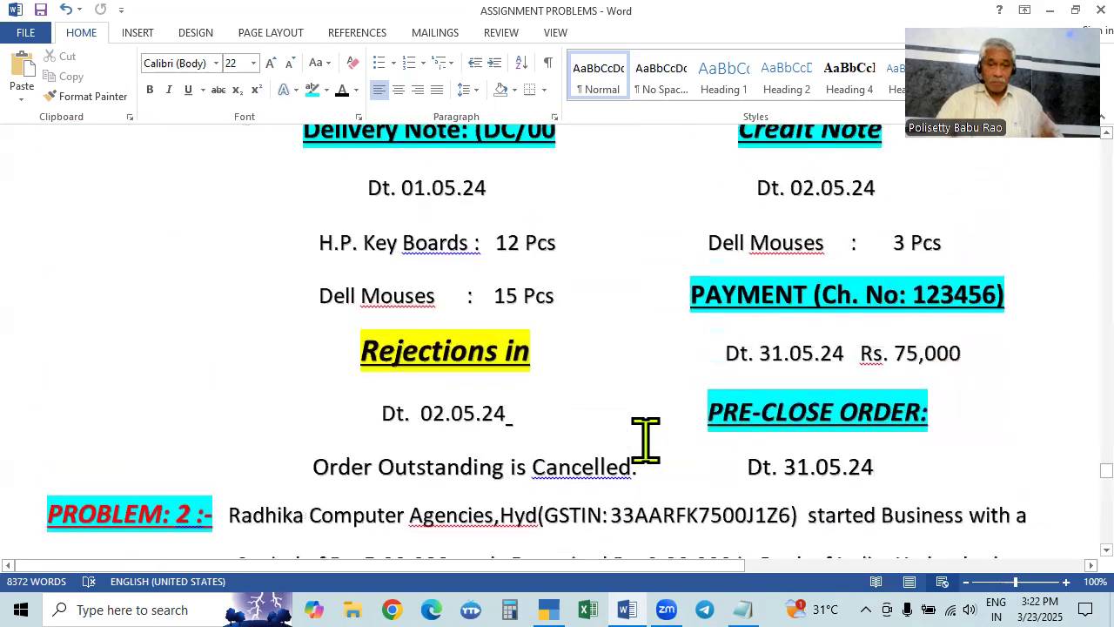
pyautogui.scroll(5, 645, 440)
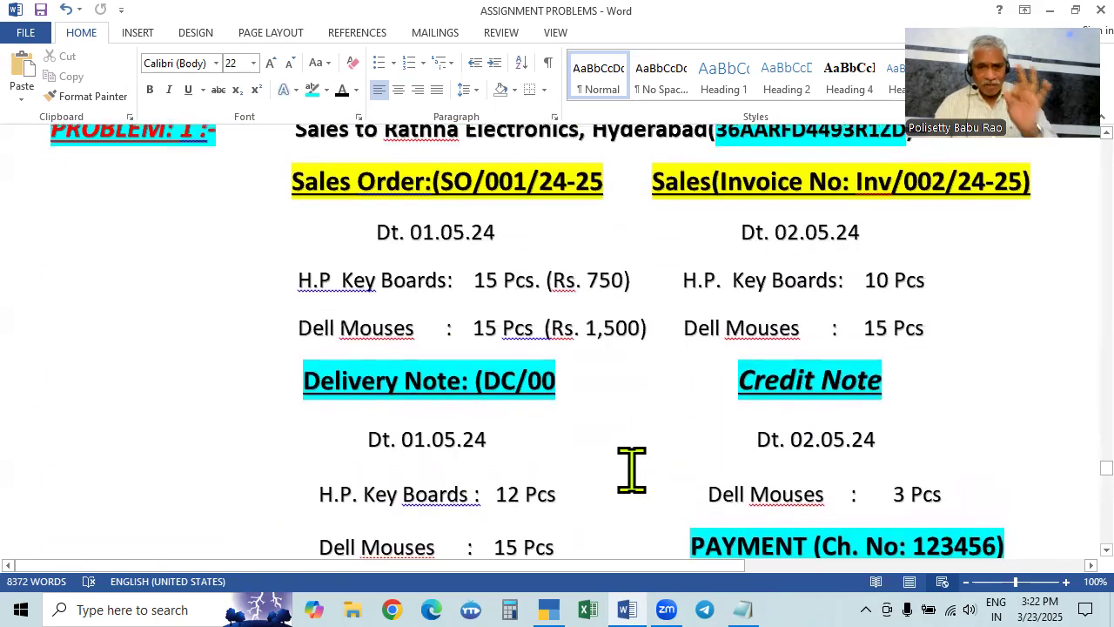
pyautogui.scroll(2, 633, 467)
pyautogui.scroll(-2, 611, 537)
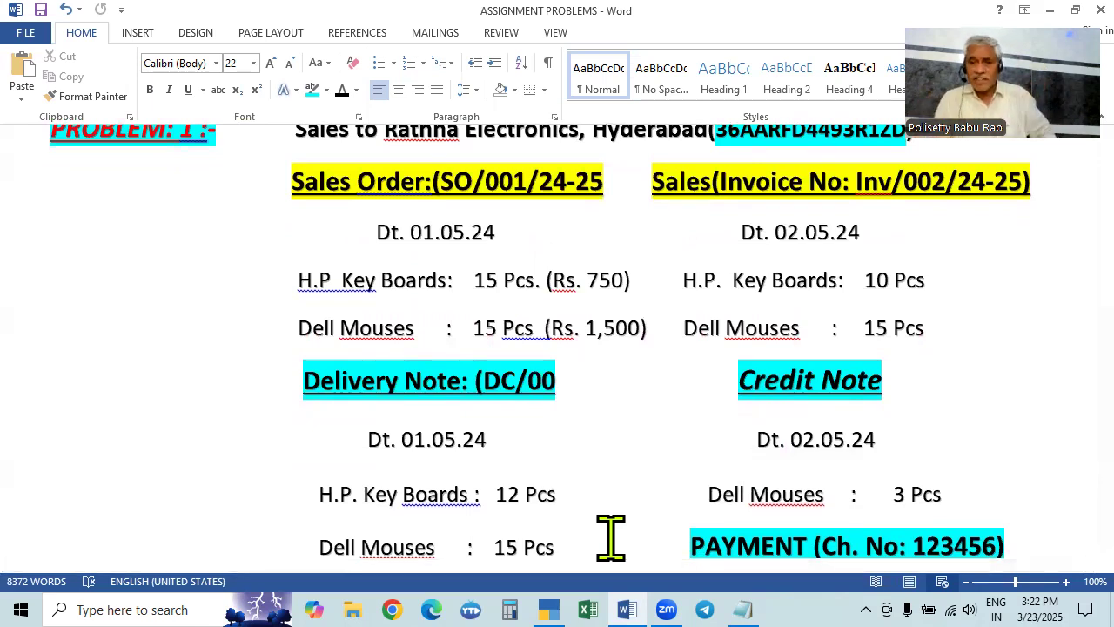
pyautogui.scroll(3, 611, 535)
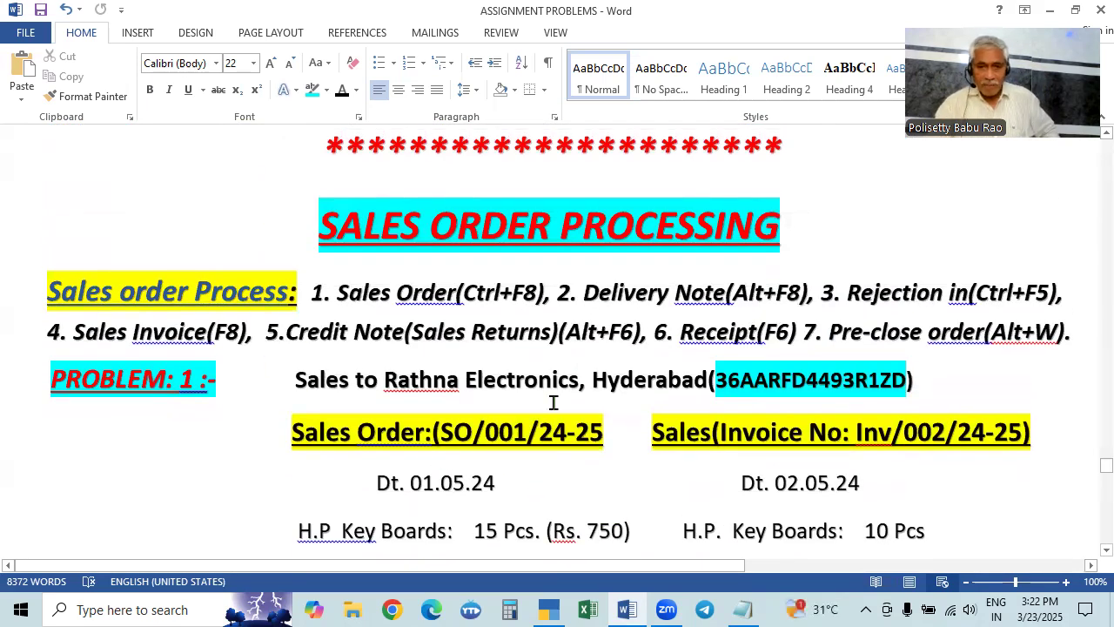
# Switch to TallyPrime and open the details of the Purchse & Sales Order Processing company for alteration
pyautogui.moveTo(549, 609)
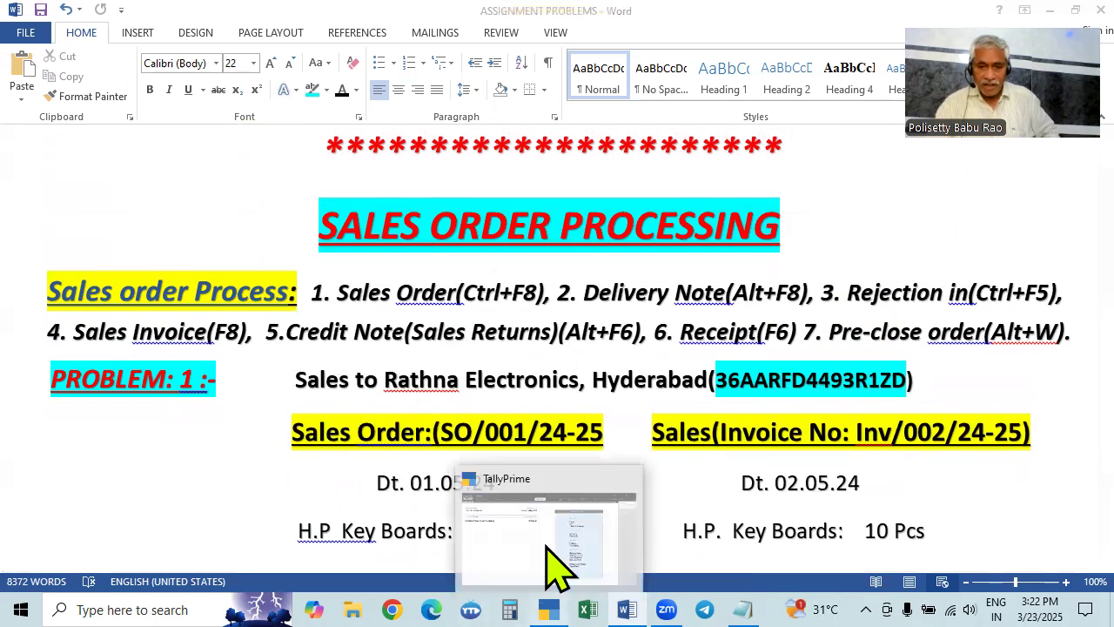
pyautogui.click(546, 541)
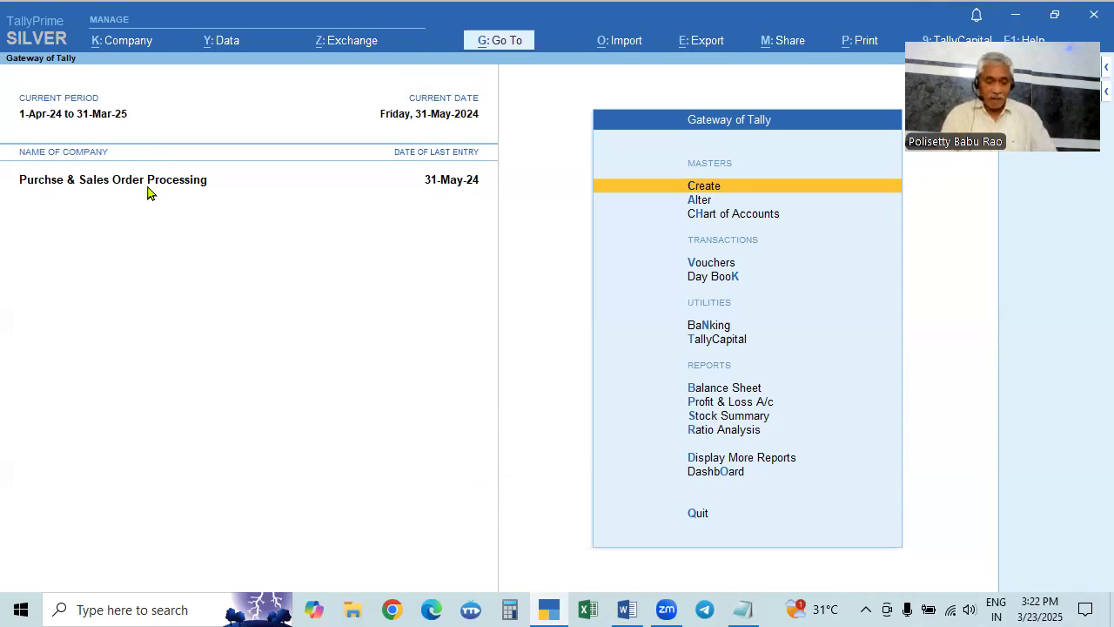
pyautogui.click(126, 41)
pyautogui.click(124, 88)
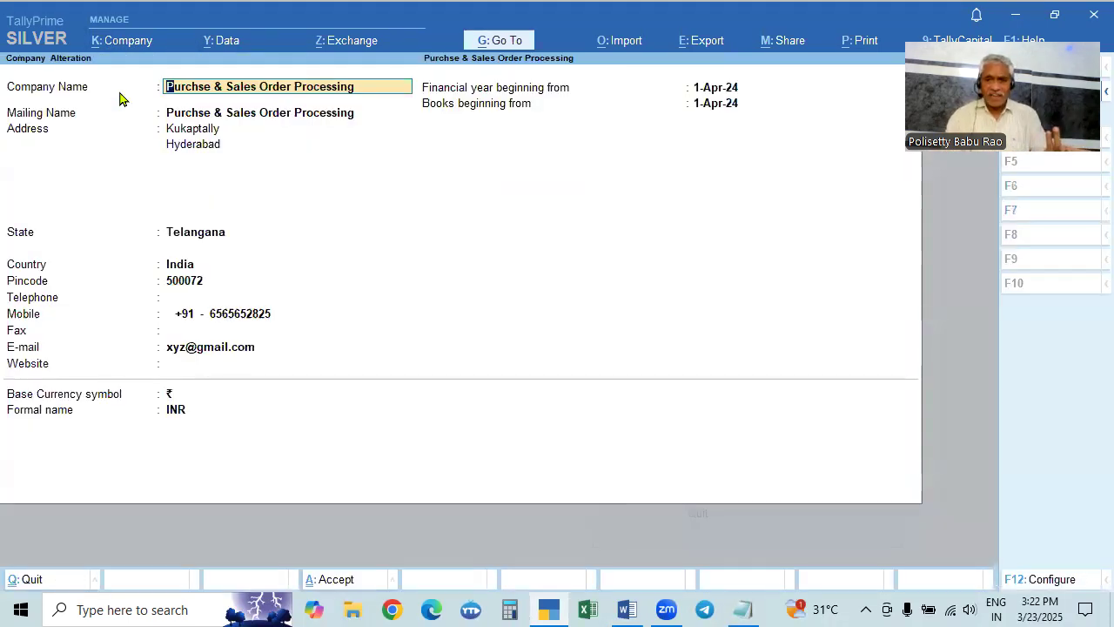
# Review the company's details from its name and address through the base currency, and accept them
pyautogui.press('Return')
pyautogui.press('Return')
pyautogui.press('Return')
pyautogui.press('Return')
pyautogui.press('Return')
pyautogui.press('Return')
pyautogui.press('Return')
pyautogui.press('Return')
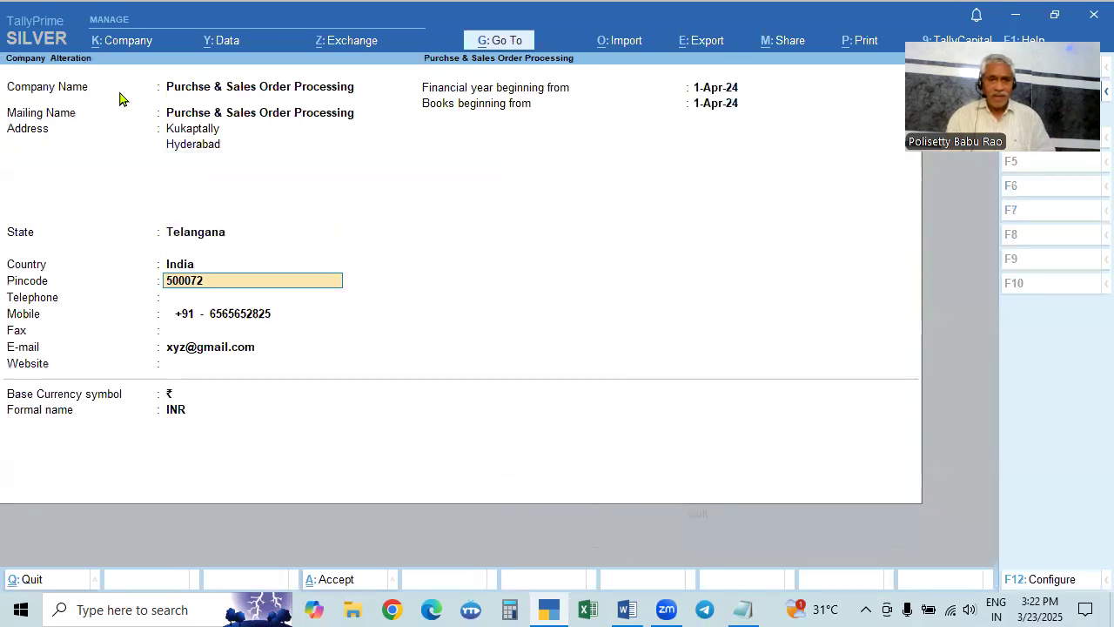
pyautogui.press('Return')
pyautogui.press('Return')
pyautogui.press('Return')
pyautogui.press('Return')
pyautogui.press('Return')
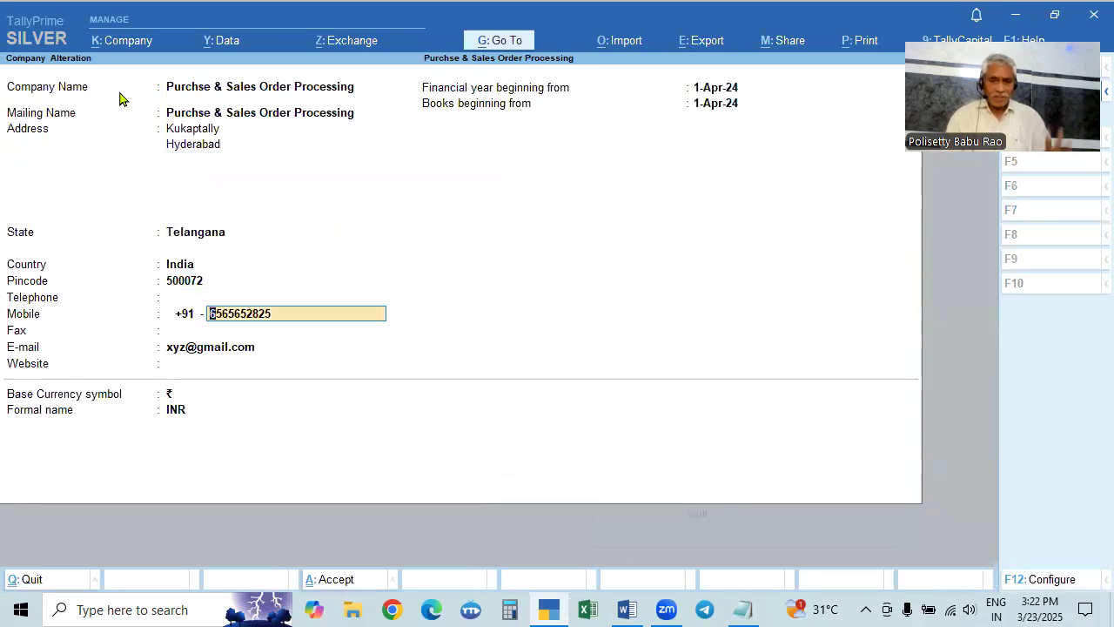
pyautogui.press('Return')
pyautogui.press('Return')
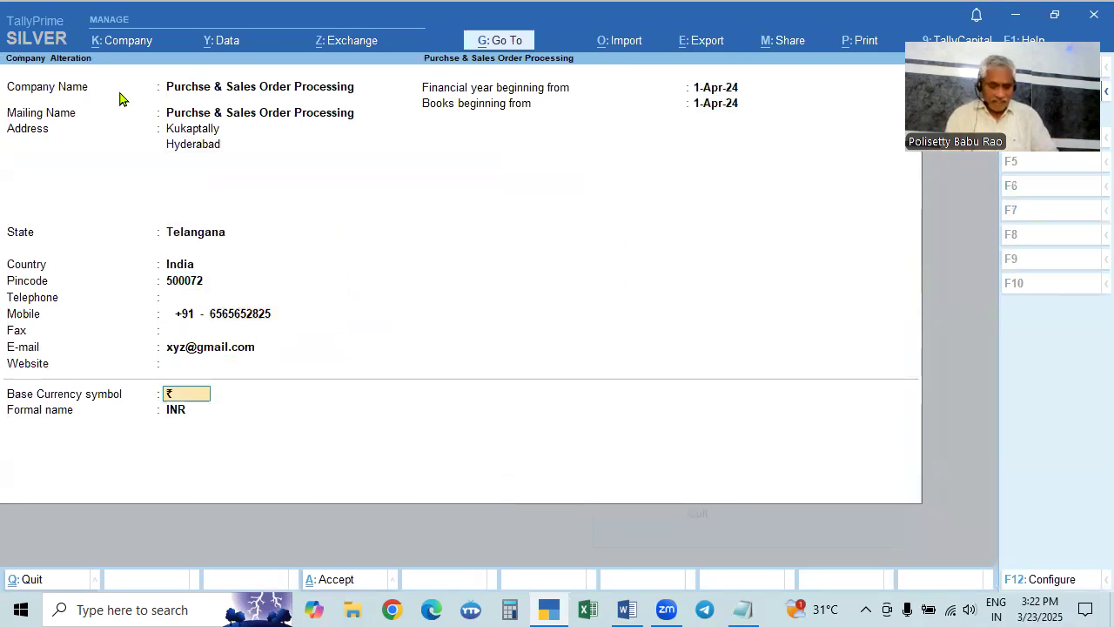
pyautogui.press('ctrl')
pyautogui.hotkey('ctrl', 'a')
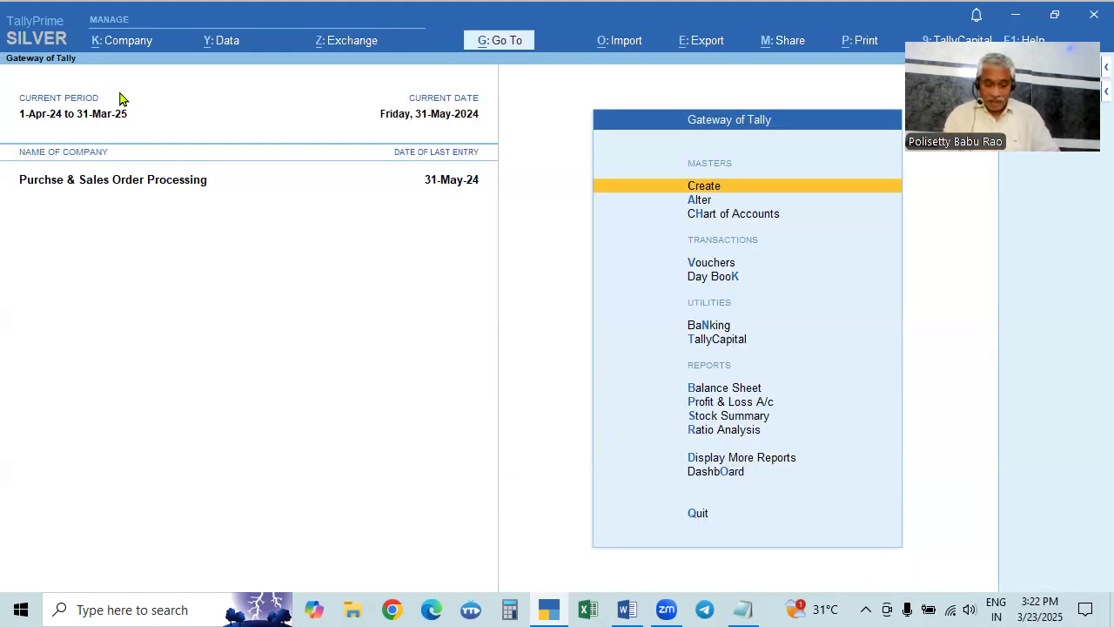
# Open the company features and review the accounting and inventory settings
pyautogui.press('F11')
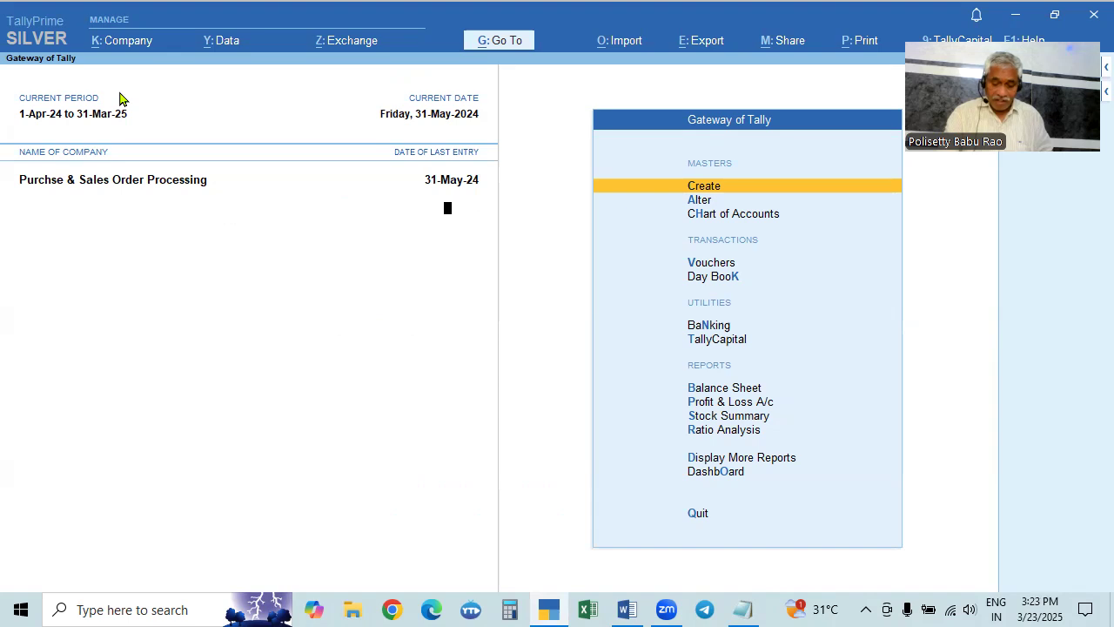
pyautogui.press('Return')
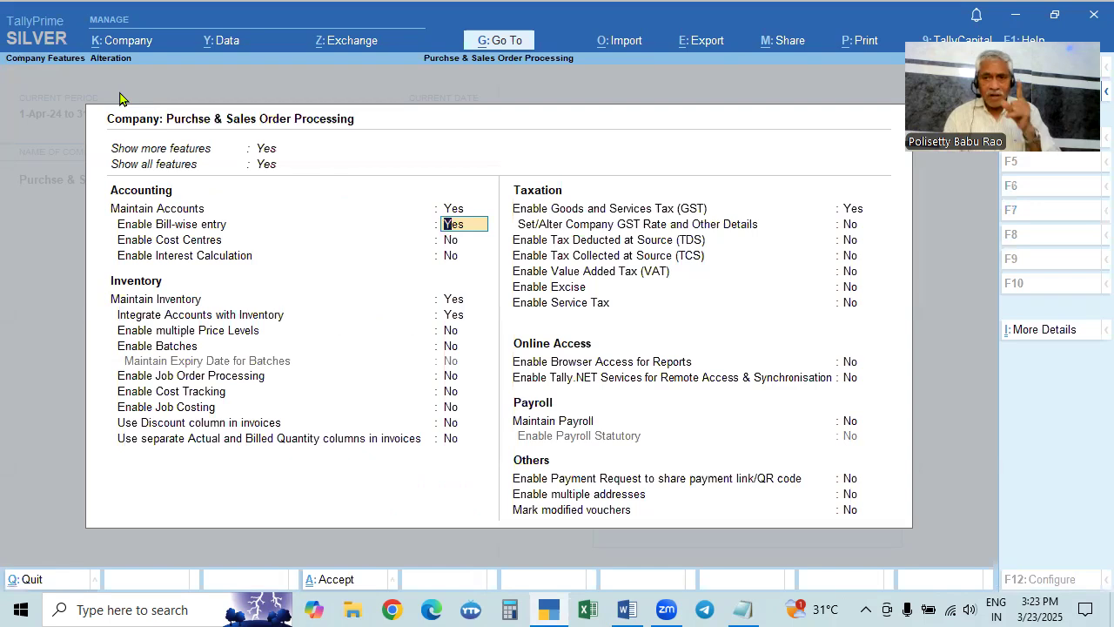
pyautogui.press('Down')
pyautogui.press('Down')
pyautogui.press('Down')
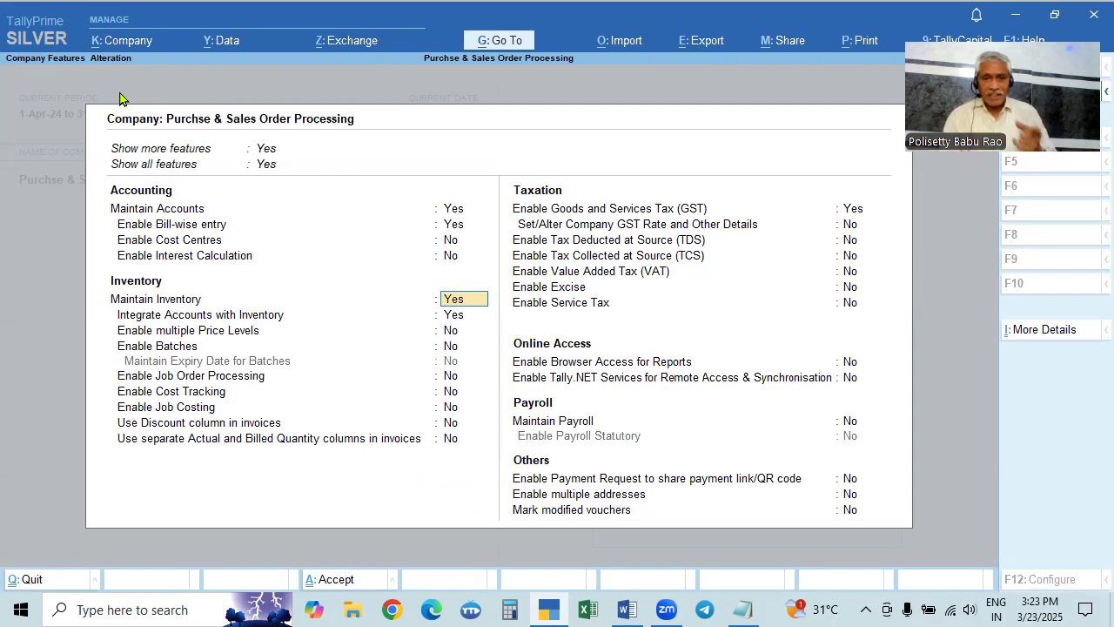
pyautogui.press('Down')
pyautogui.press('Down')
pyautogui.press('Down')
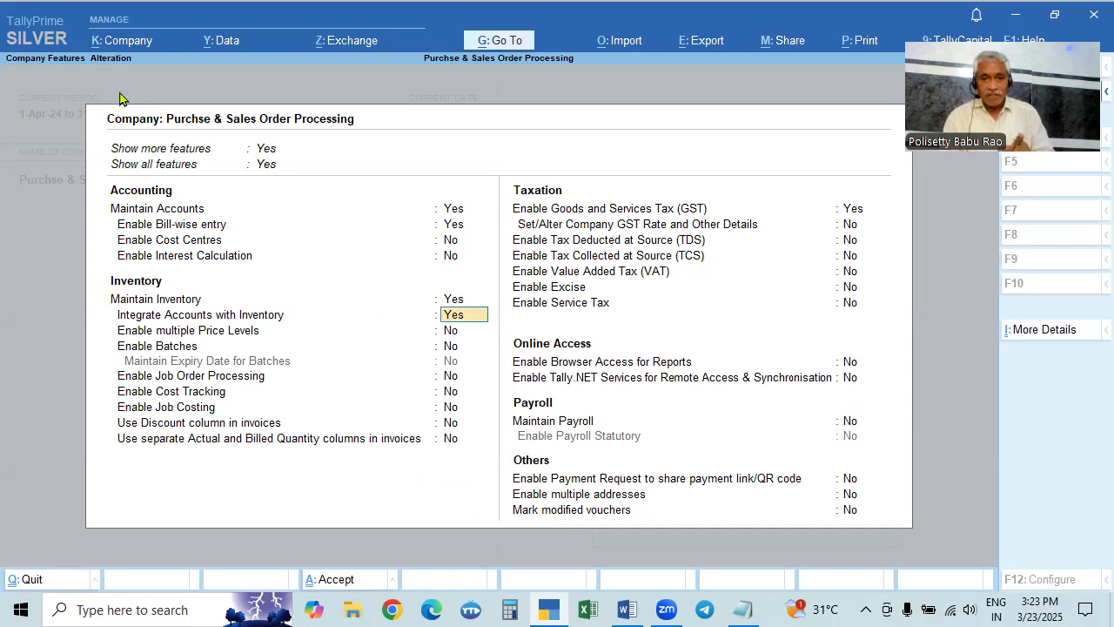
# Review the GST registration details of the company, including its registration type
pyautogui.hotkey('ctrl', 'a')
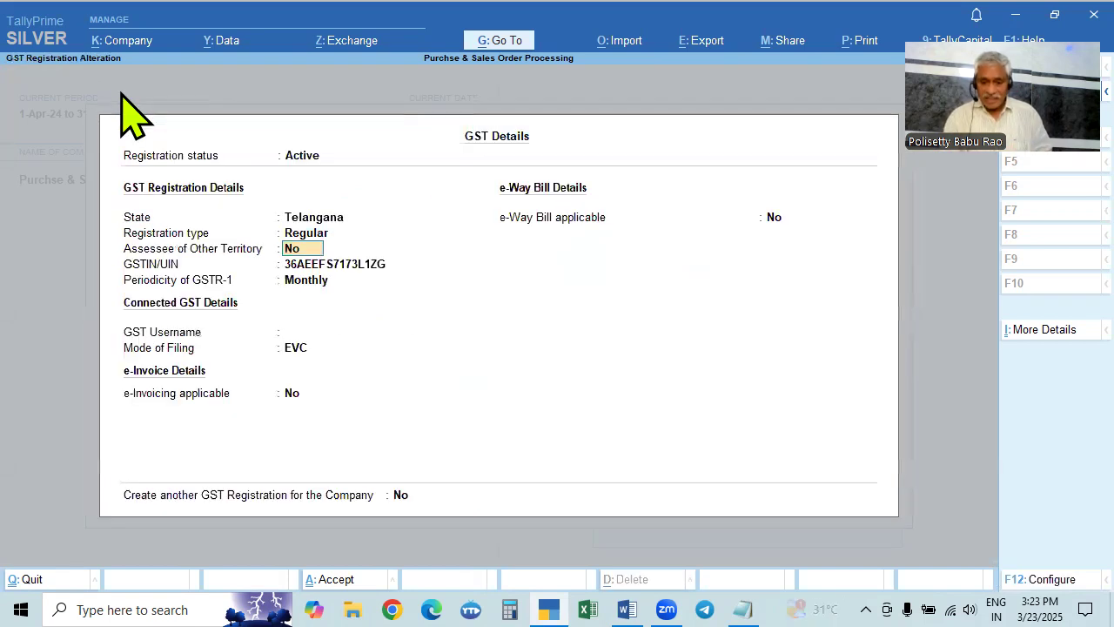
pyautogui.press('Up')
pyautogui.hotkey('ctrl', 'a')
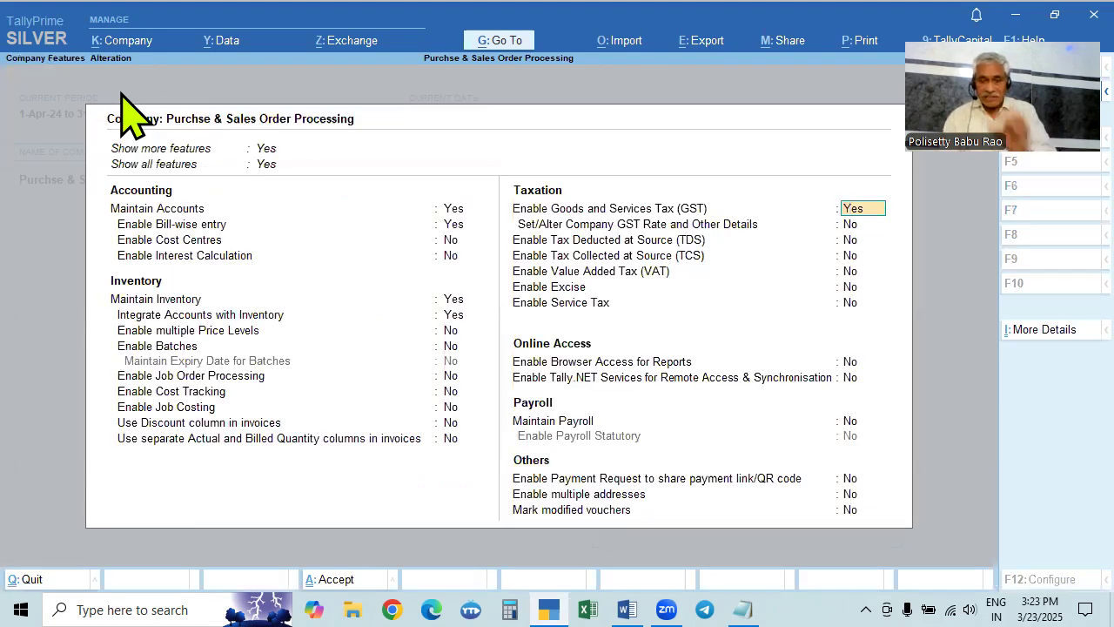
pyautogui.press('Return')
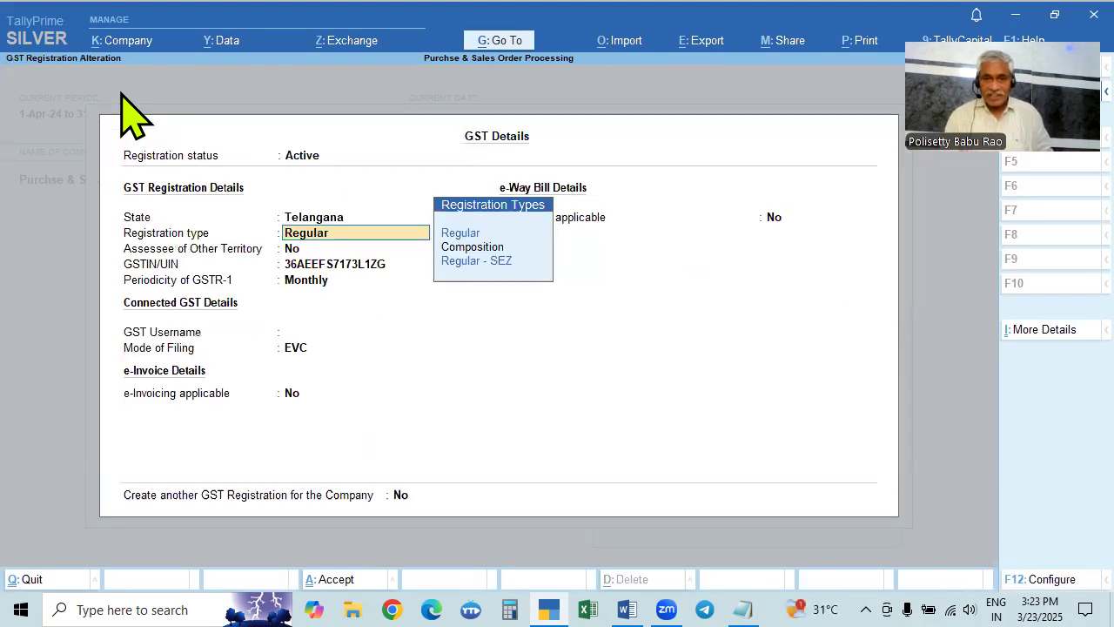
pyautogui.press('Return')
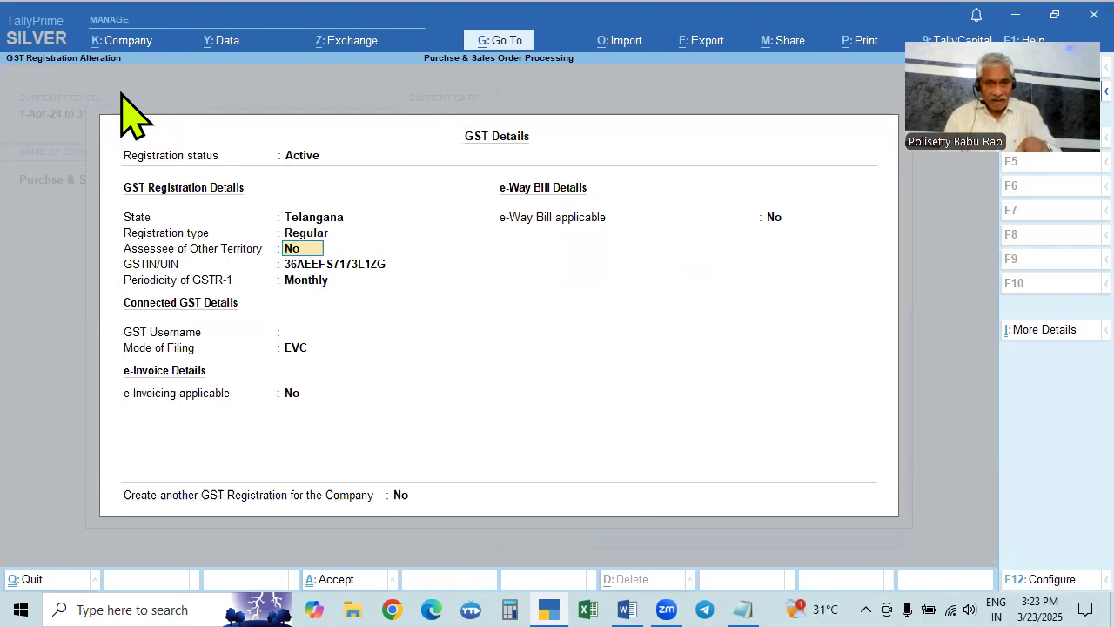
# Select Regular as the company's GST registration type and accept the GST details and company features
pyautogui.click(325, 228)
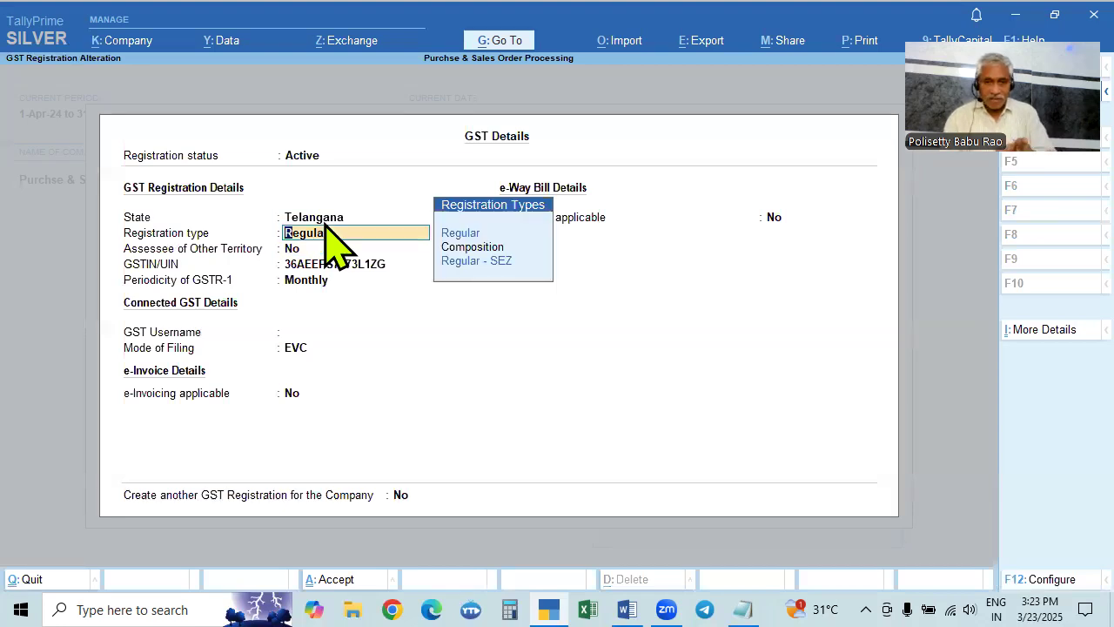
pyautogui.press('Down')
pyautogui.press('Up')
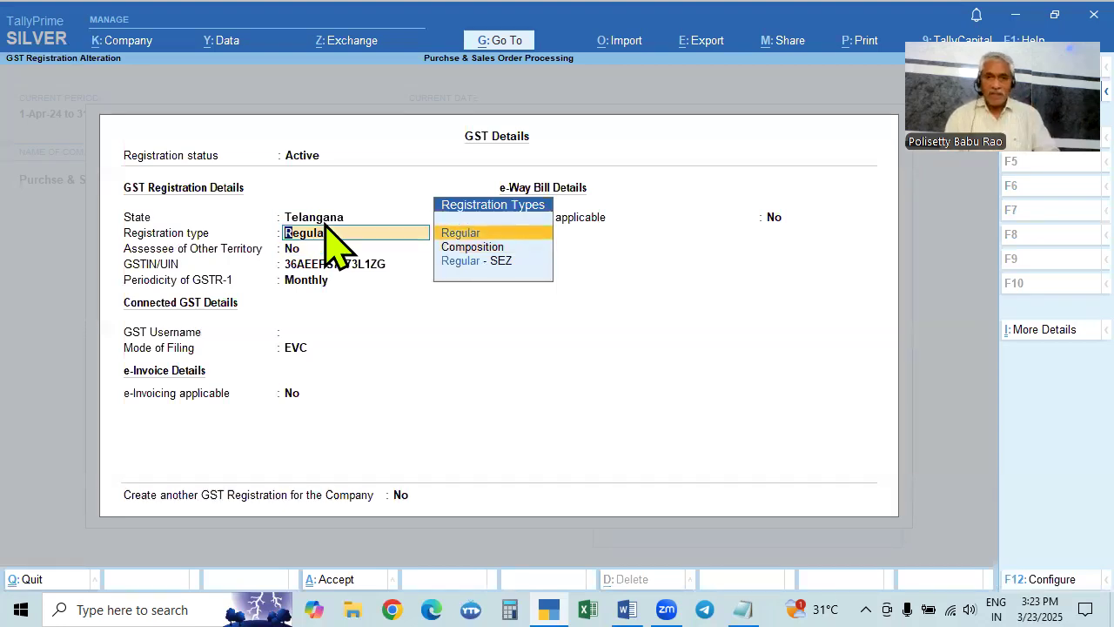
pyautogui.press('Return')
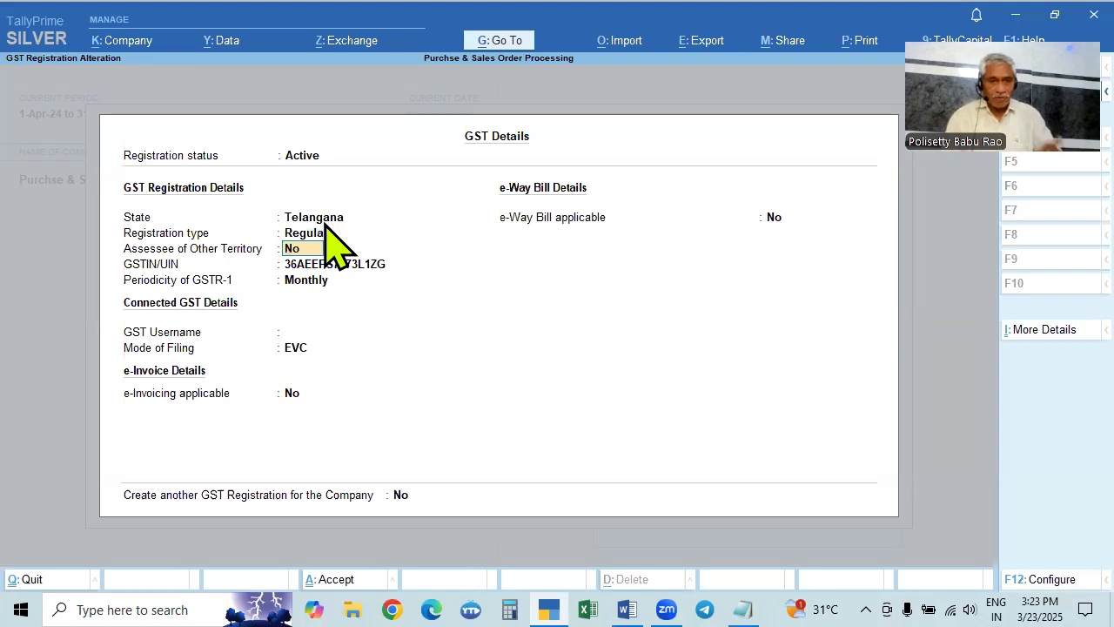
pyautogui.press('Return')
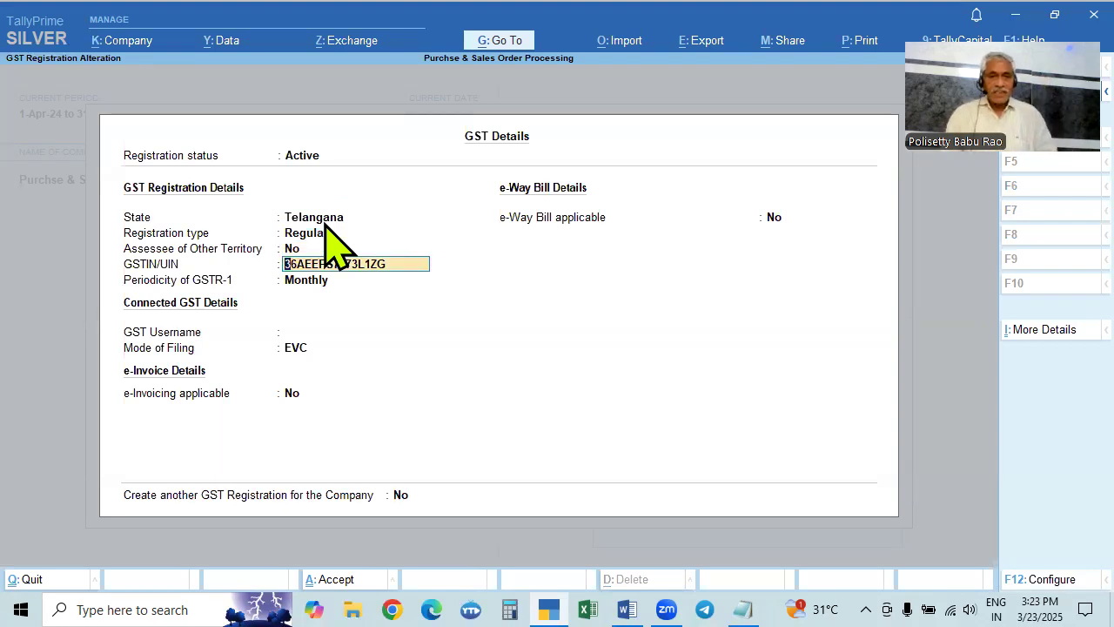
pyautogui.press('Return')
pyautogui.hotkey('ctrl', 'a')
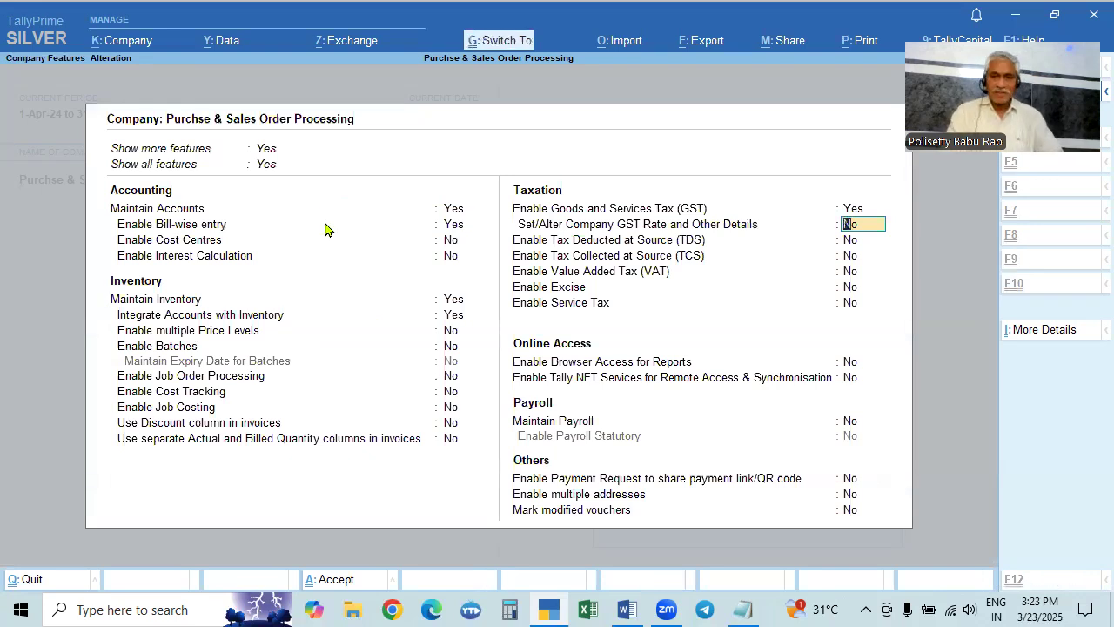
pyautogui.hotkey('ctrl', 'a')
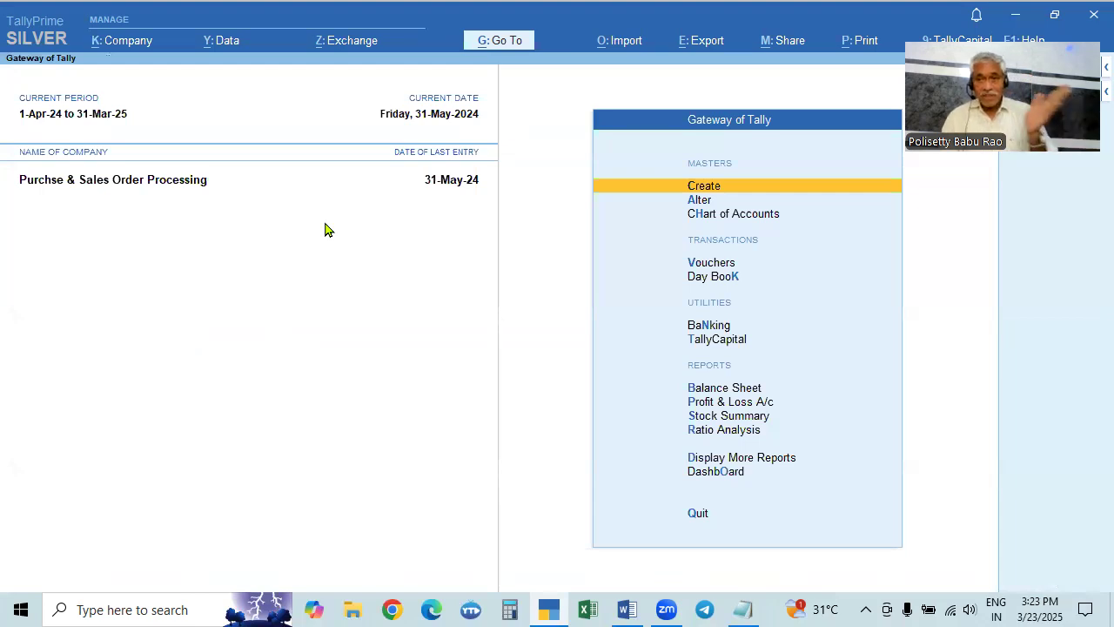
# Switch to the Word assignment, reread the Problem 1 sales order and invoice for Rathna Electronics, and return to TallyPrime
pyautogui.press('Down')
pyautogui.press('Down')
pyautogui.press('Down')
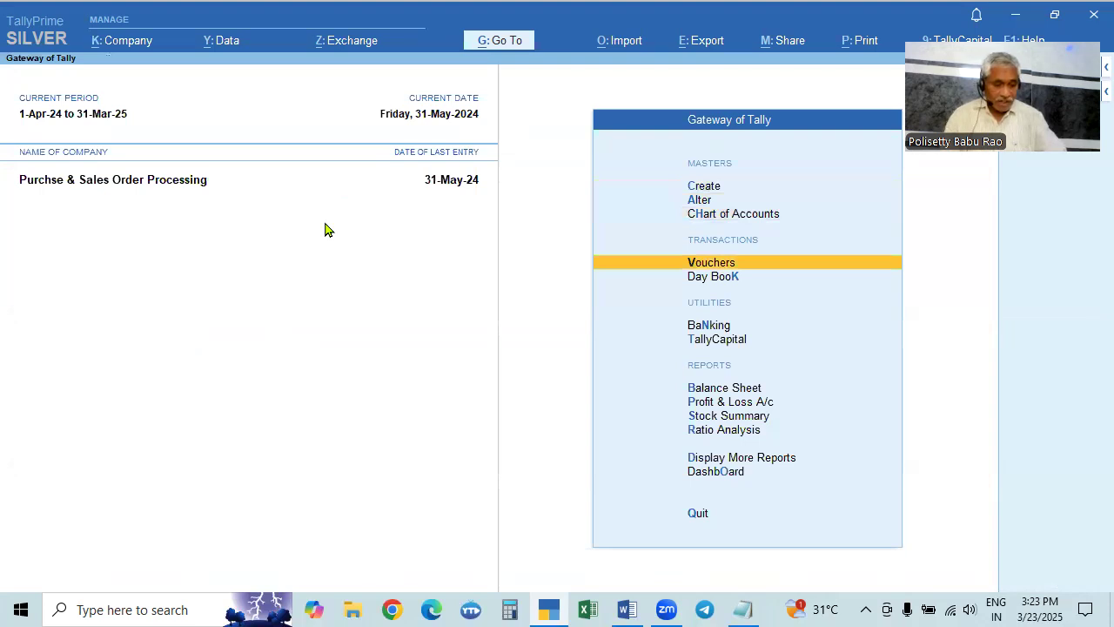
pyautogui.hotkey('alt', 'Tab')
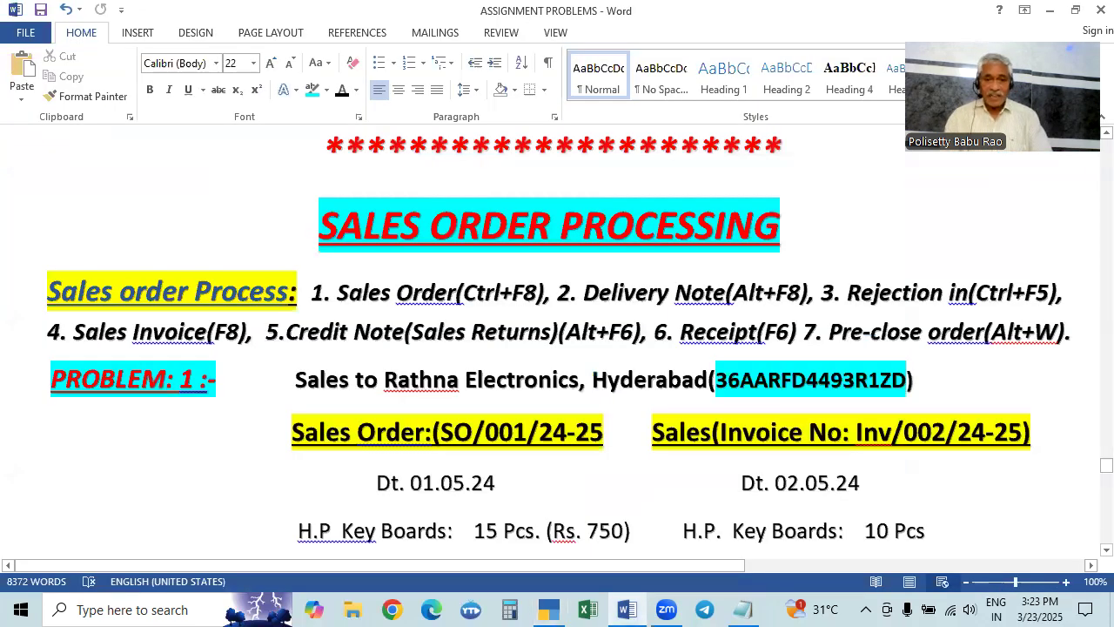
pyautogui.scroll(-2, 590, 256)
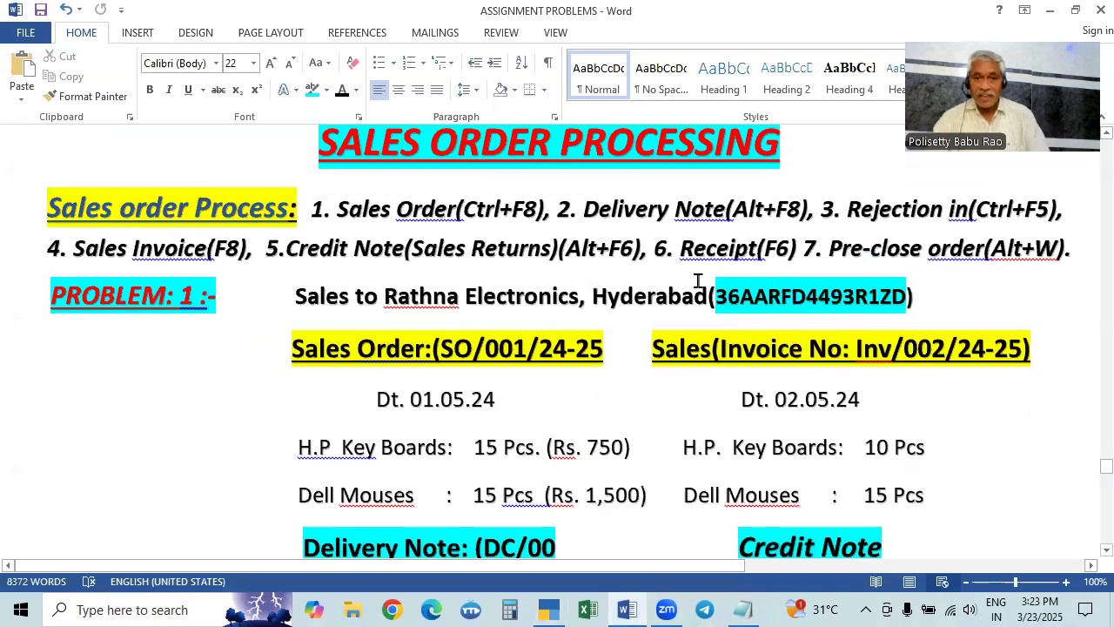
pyautogui.hotkey('alt', 'Tab')
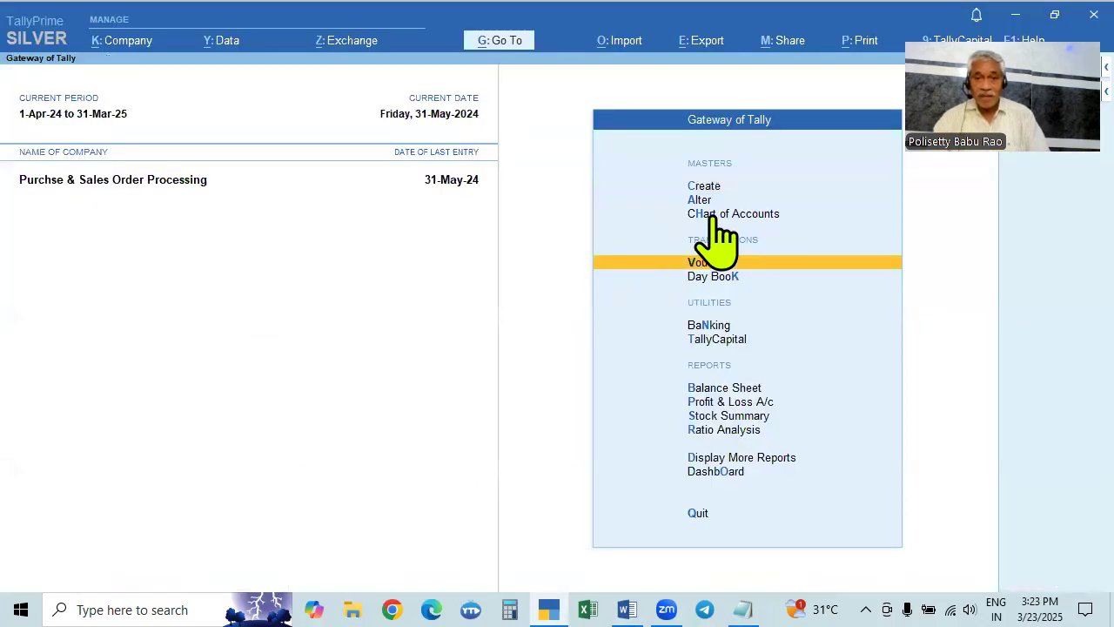
# Browse the voucher types available for master alteration down to Purchase Order, and close the list
pyautogui.press('Escape')
pyautogui.press('Escape')
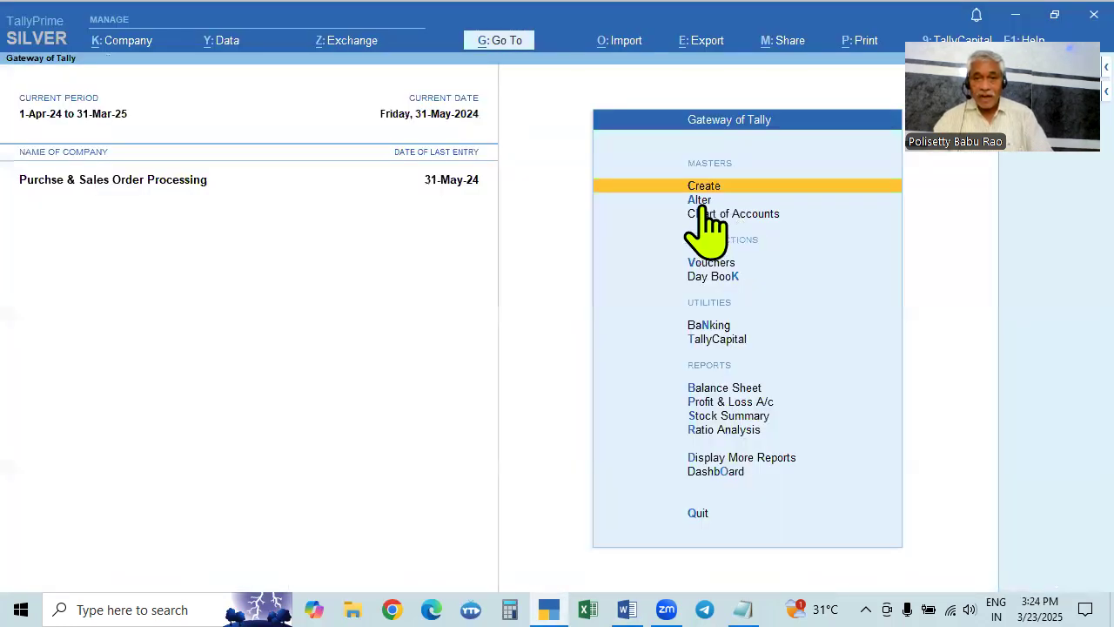
pyautogui.click(703, 206)
pyautogui.press('Down')
pyautogui.press('Down')
pyautogui.press('Down')
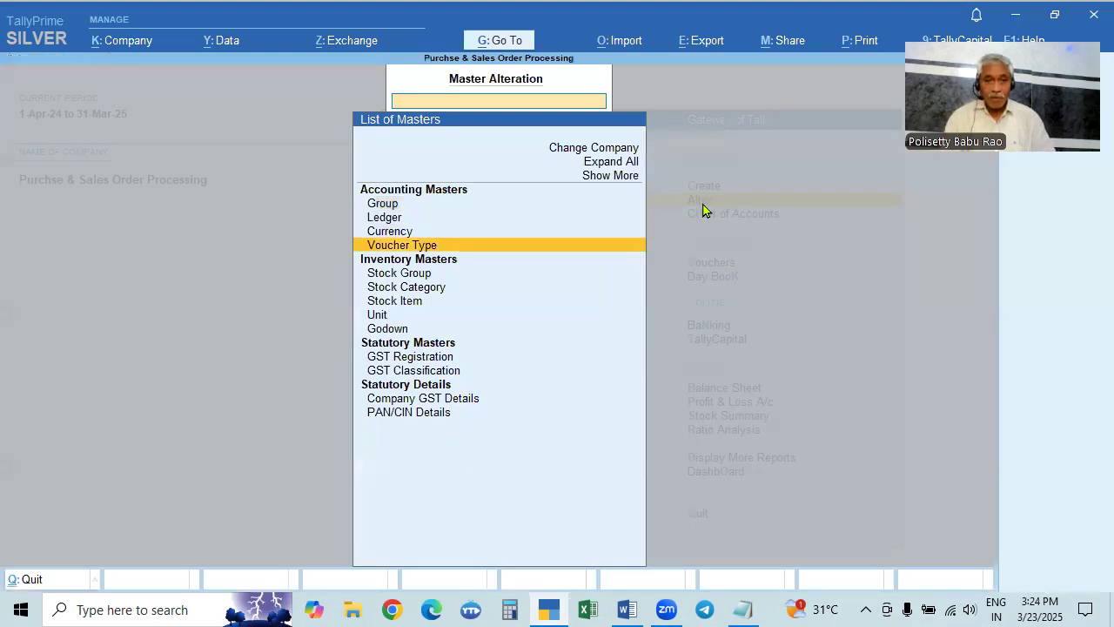
pyautogui.press('Return')
pyautogui.press('Down')
pyautogui.press('Down')
pyautogui.press('Down')
pyautogui.press('Down')
pyautogui.press('Down')
pyautogui.press('Down')
pyautogui.press('Down')
pyautogui.press('Down')
pyautogui.press('Down')
pyautogui.press('Down')
pyautogui.press('Down')
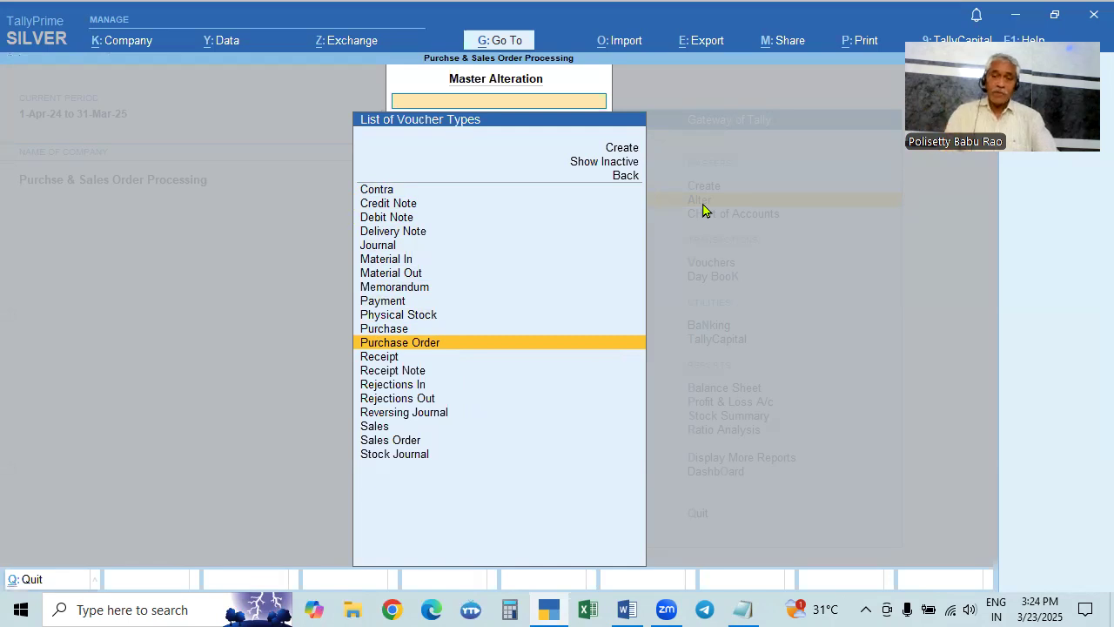
pyautogui.press('Escape')
pyautogui.press('Escape')
# Open the voucher creation screen from the Gateway of Tally
pyautogui.press('Up')
pyautogui.press('Down')
pyautogui.press('Down')
pyautogui.press('Down')
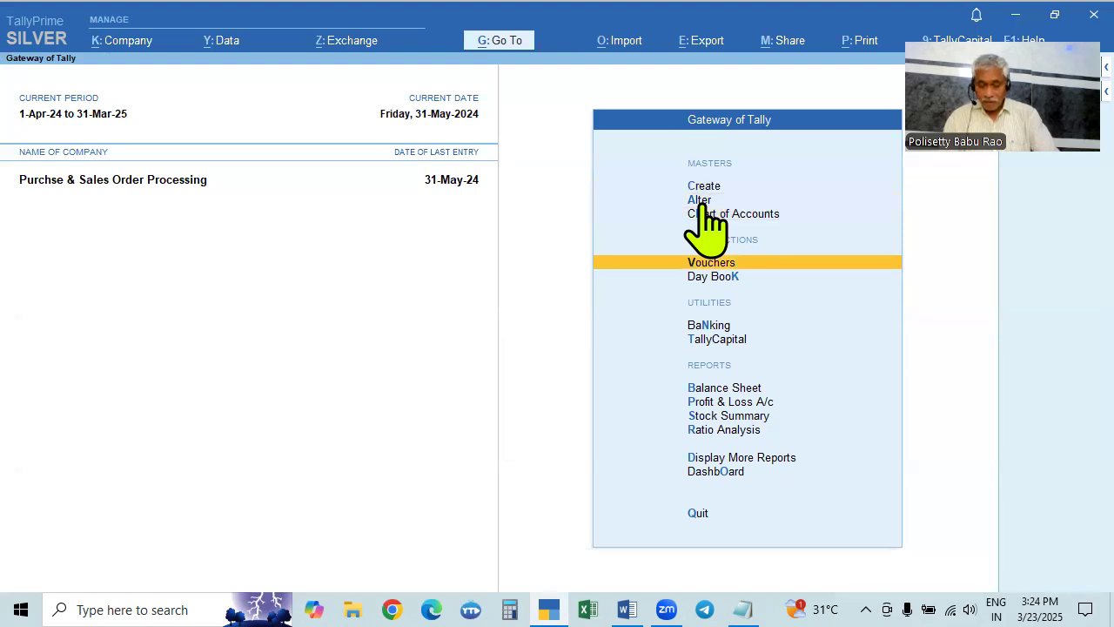
pyautogui.press('Return')
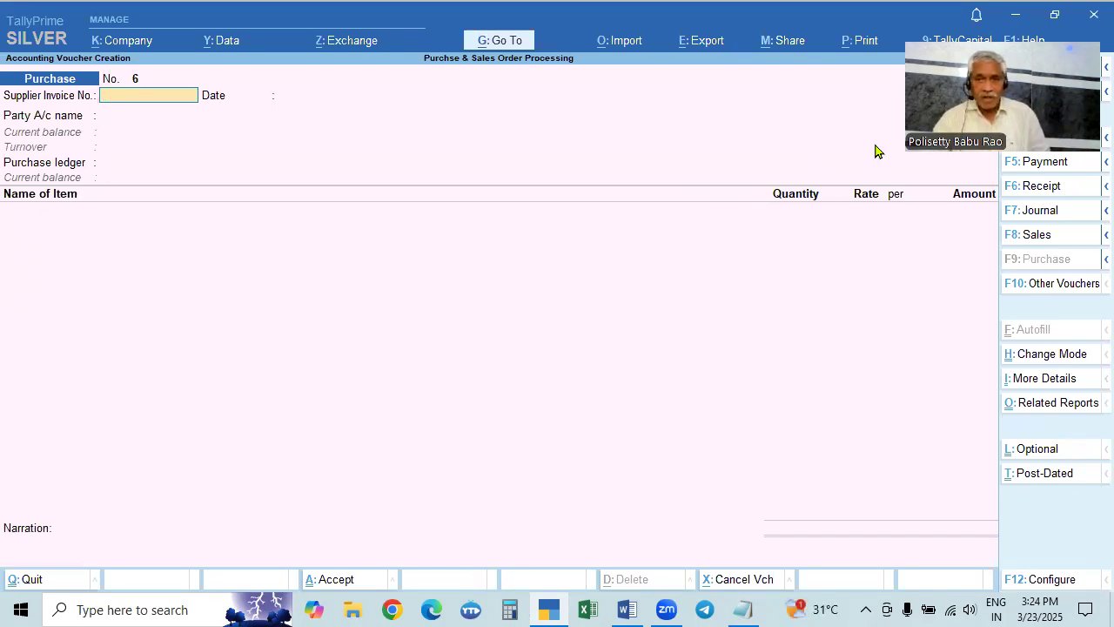
# Check the Problem 1 party and sales order in the Word assignment alongside the voucher screen, and quit voucher creation
pyautogui.hotkey('alt', 'Tab')
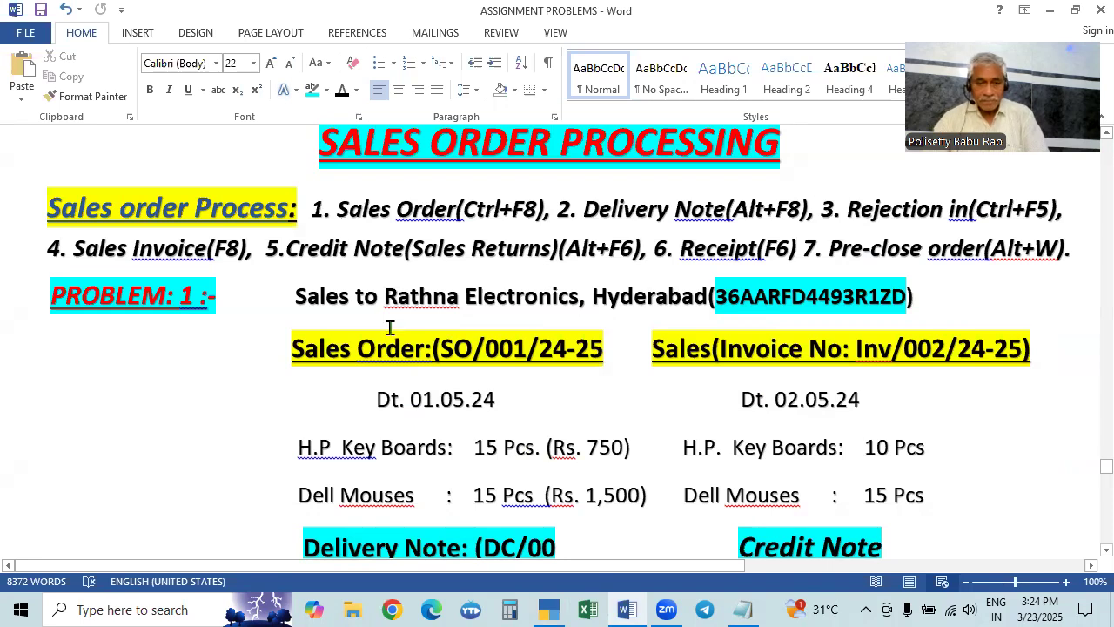
pyautogui.hotkey('alt', 'Tab')
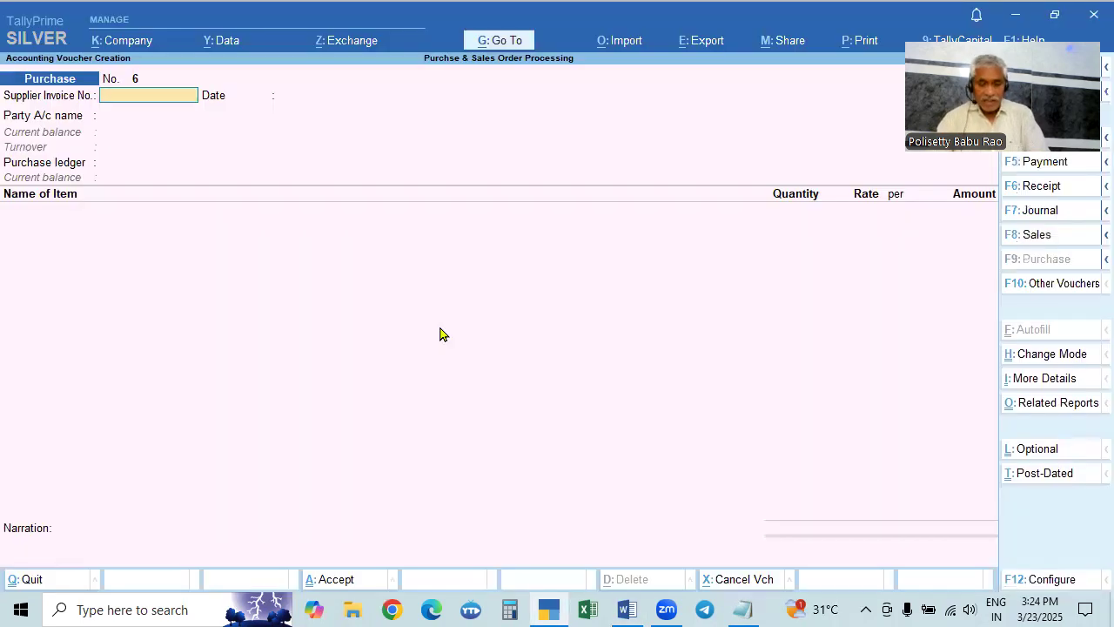
pyautogui.hotkey('alt', 'Tab')
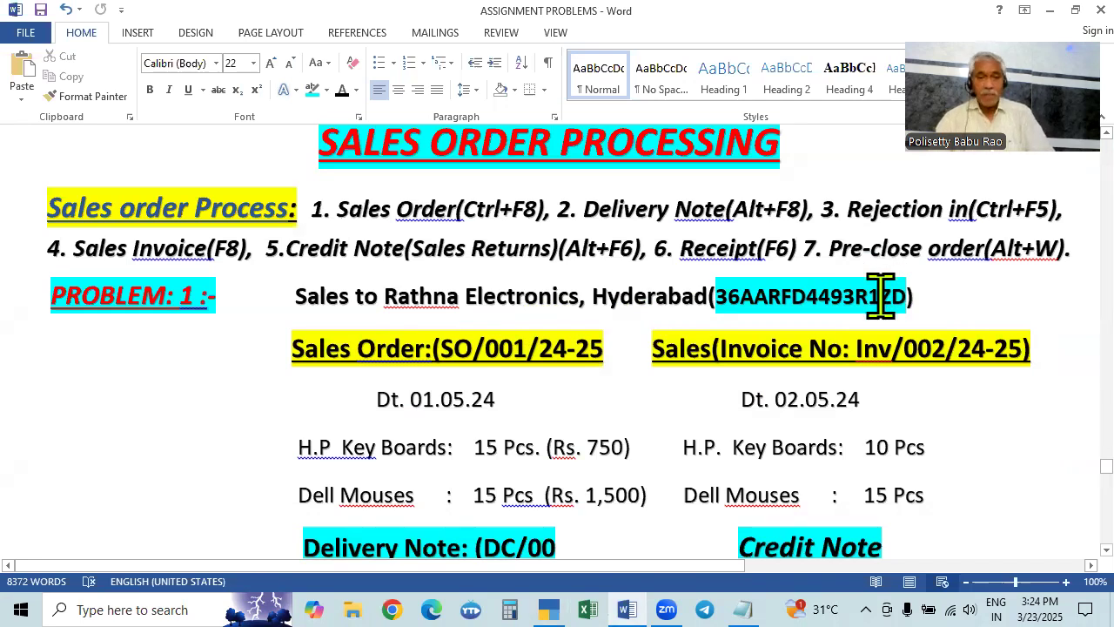
pyautogui.hotkey('alt', 'Tab')
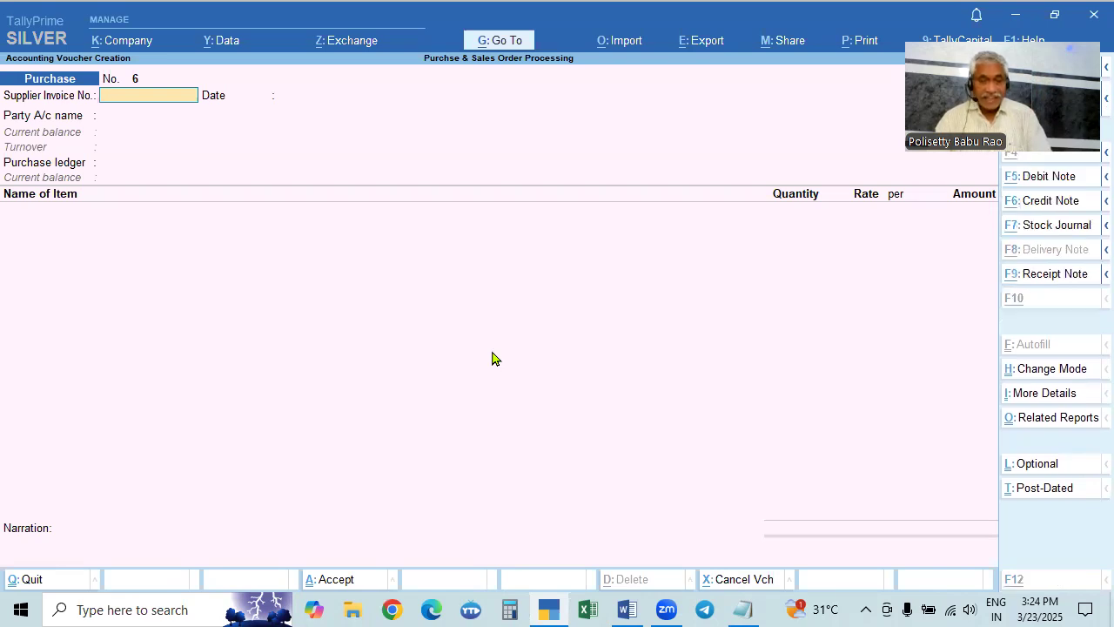
pyautogui.hotkey('alt', 'Tab')
pyautogui.hotkey('alt', 'Tab')
pyautogui.press('Escape')
pyautogui.press('Return')
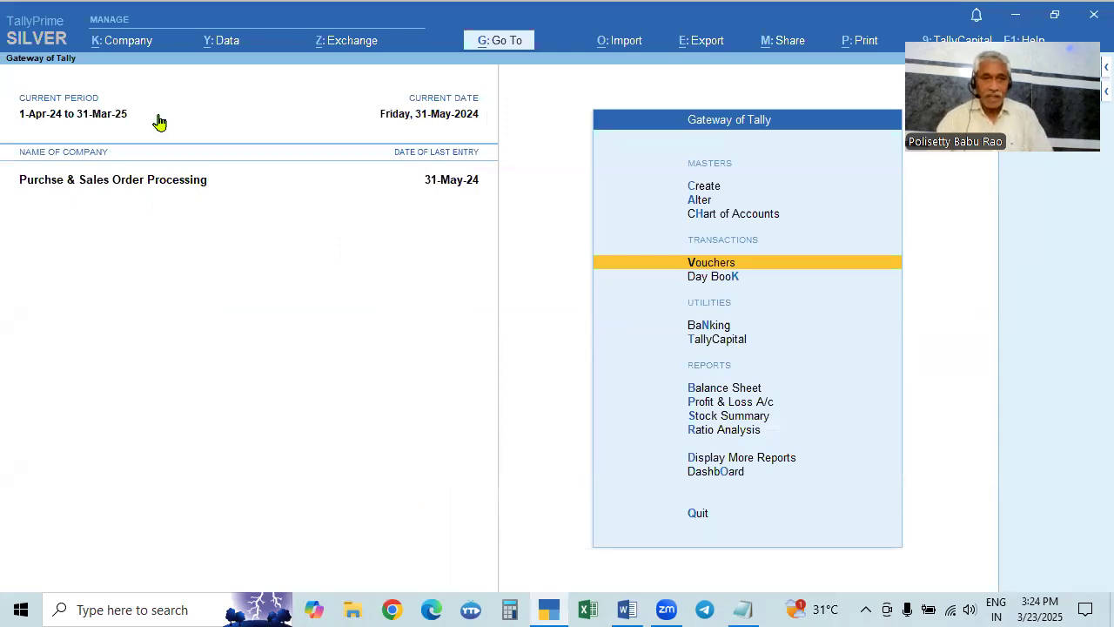
# Open the company's alteration details for review and leave them without saving any change
pyautogui.click(116, 41)
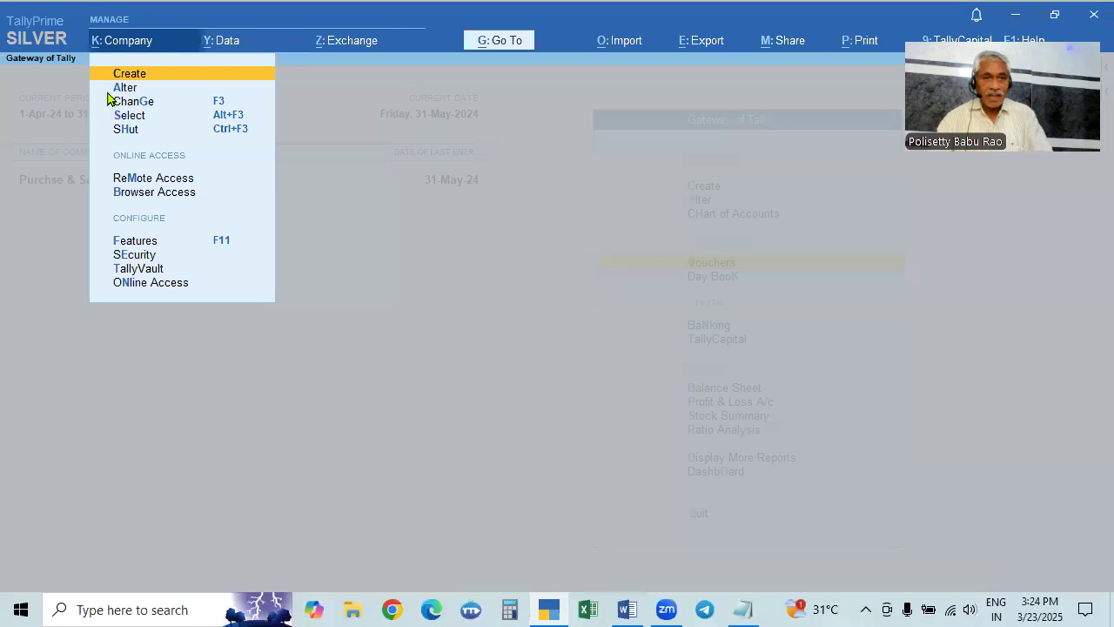
pyautogui.click(110, 91)
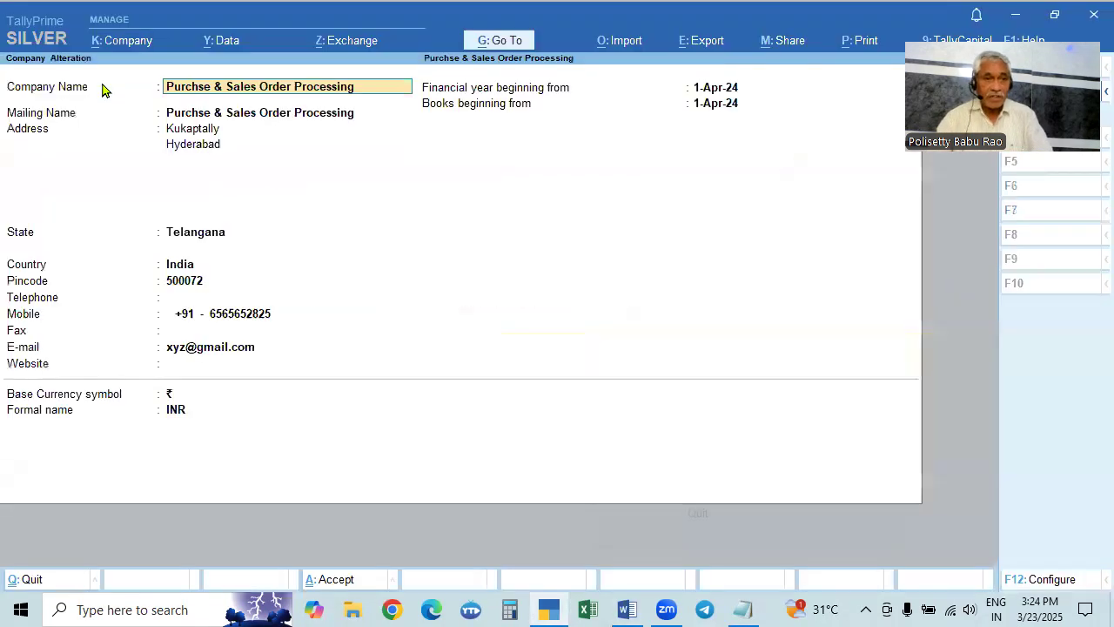
pyautogui.press('BackSpace')
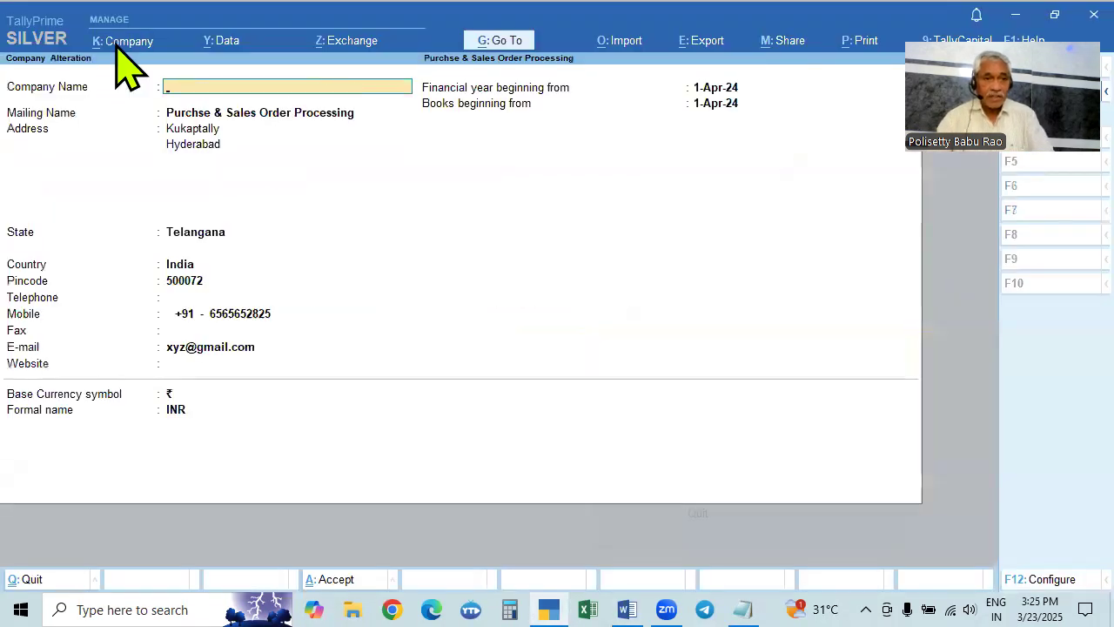
pyautogui.click(114, 42)
pyautogui.press('Escape')
pyautogui.press('Escape')
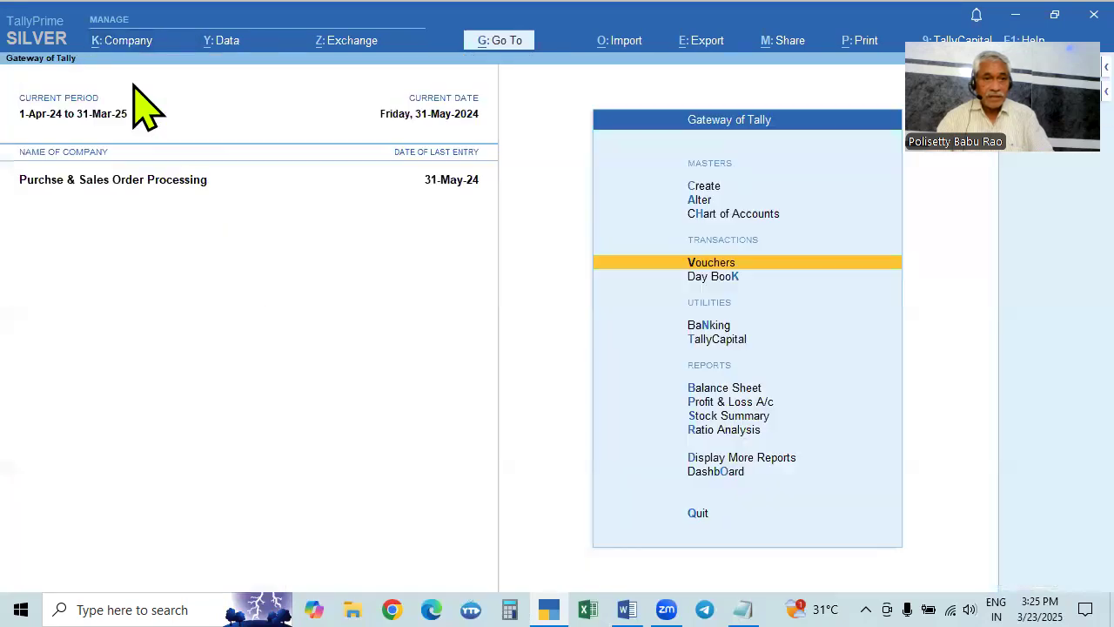
# View the blank company creation form, glance at the Word assignment, and return to the Gateway of Tally without creating a company
pyautogui.click(112, 41)
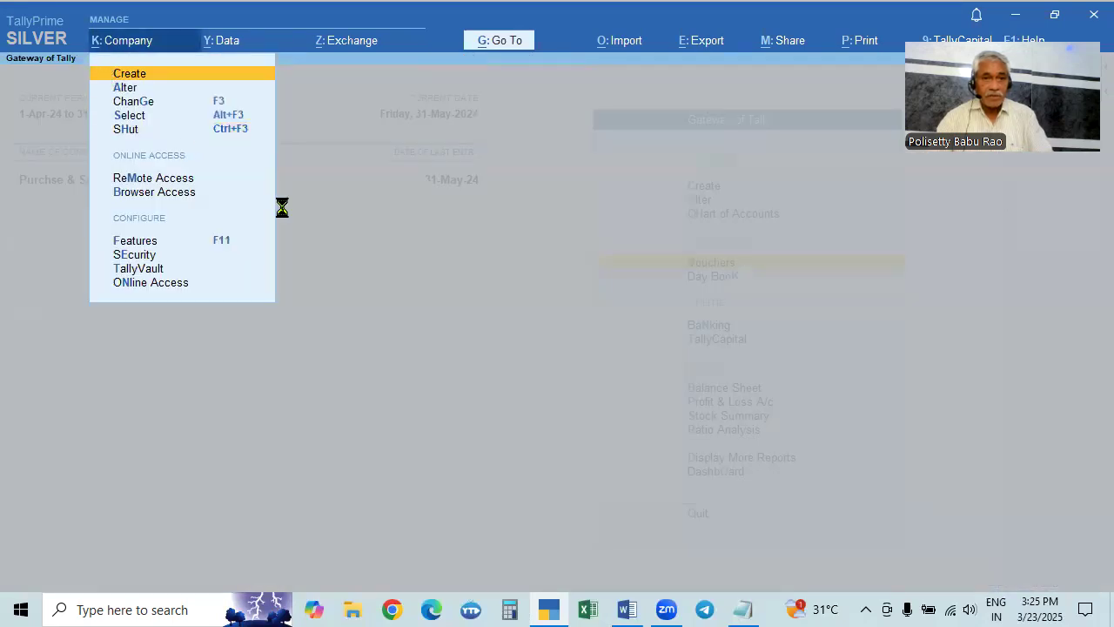
pyautogui.press('Return')
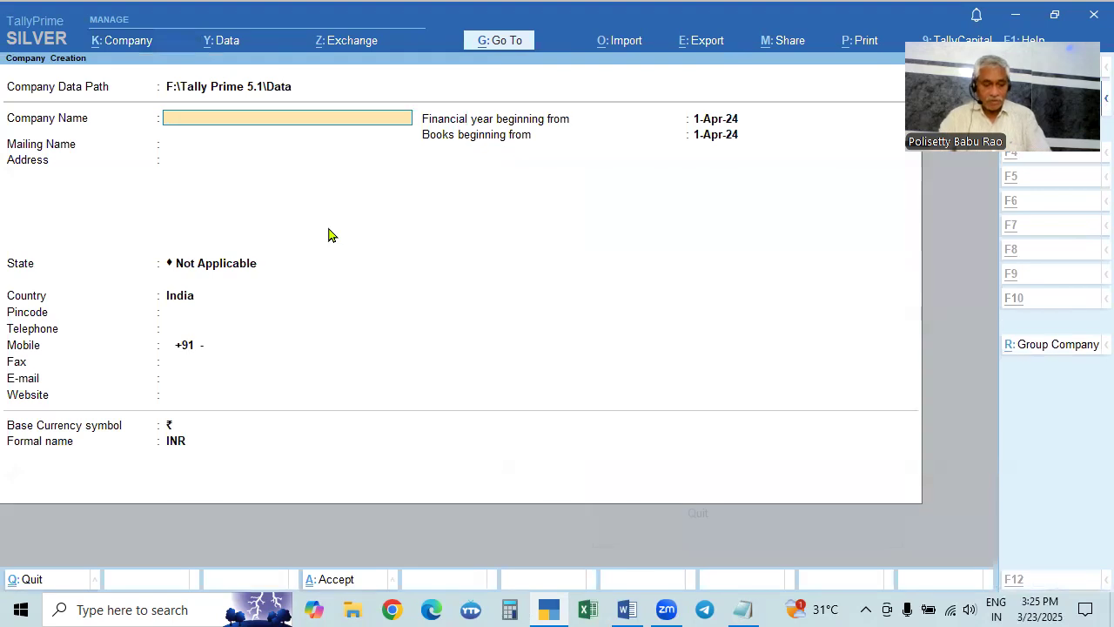
pyautogui.hotkey('alt', 'Tab')
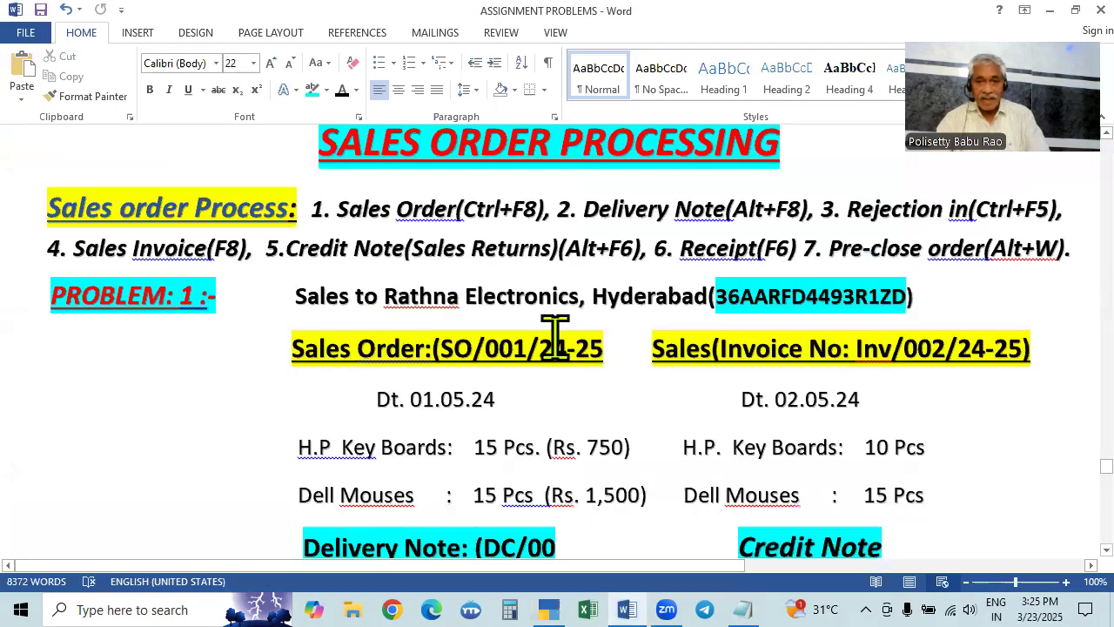
pyautogui.hotkey('alt', 'Tab')
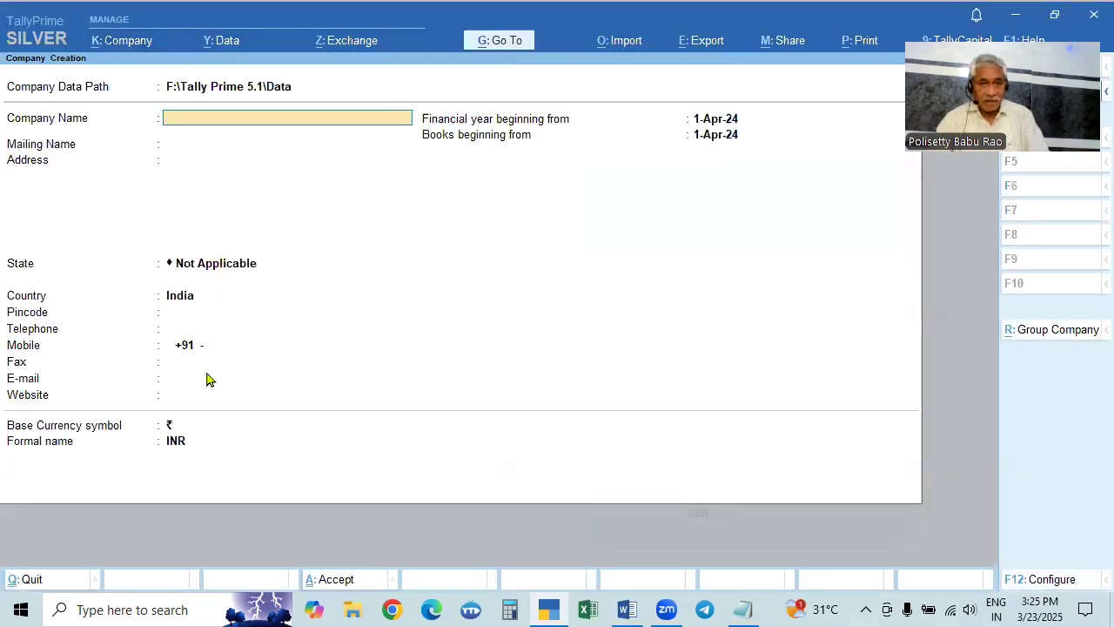
pyautogui.press('Return')
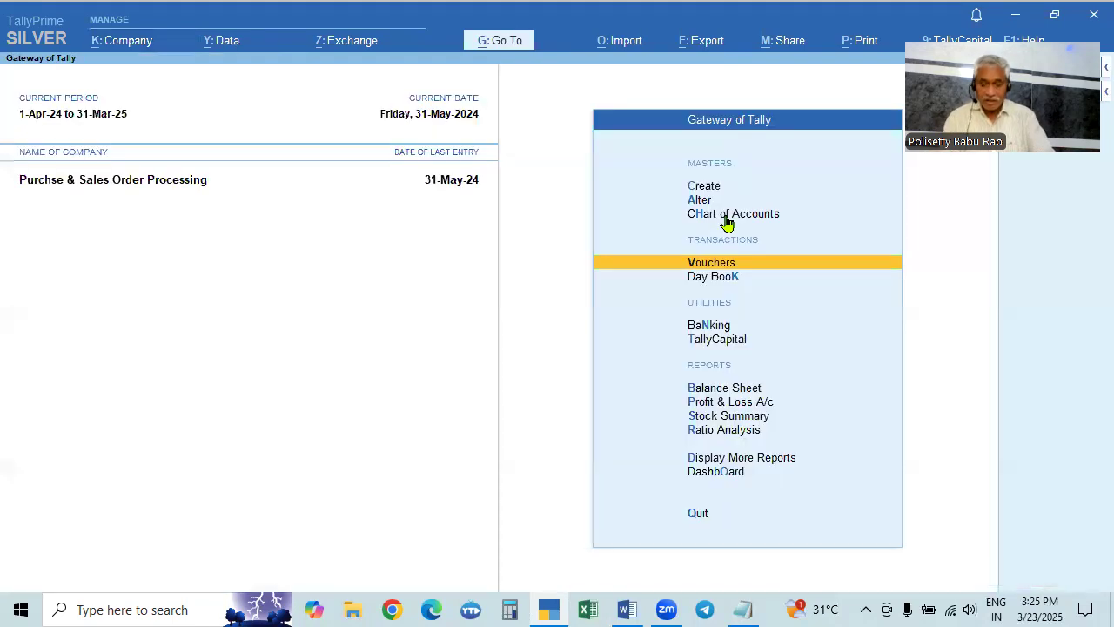
# Check the Goods and Services Tax setting in the company features, accept the features, and open voucher creation
pyautogui.press('F11')
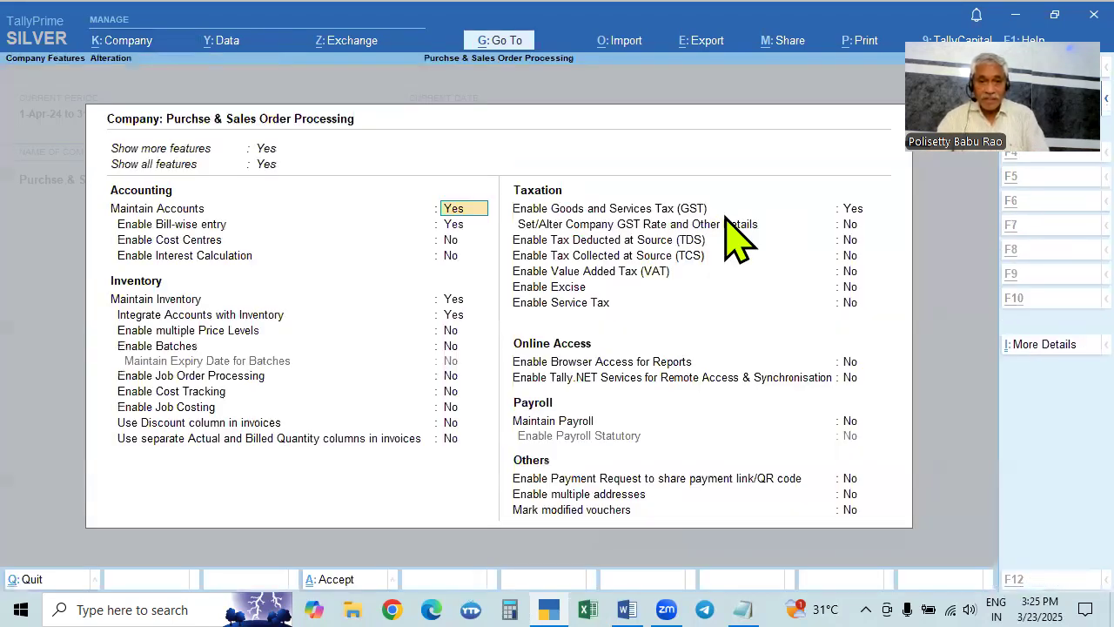
pyautogui.hotkey('alt', 'Tab')
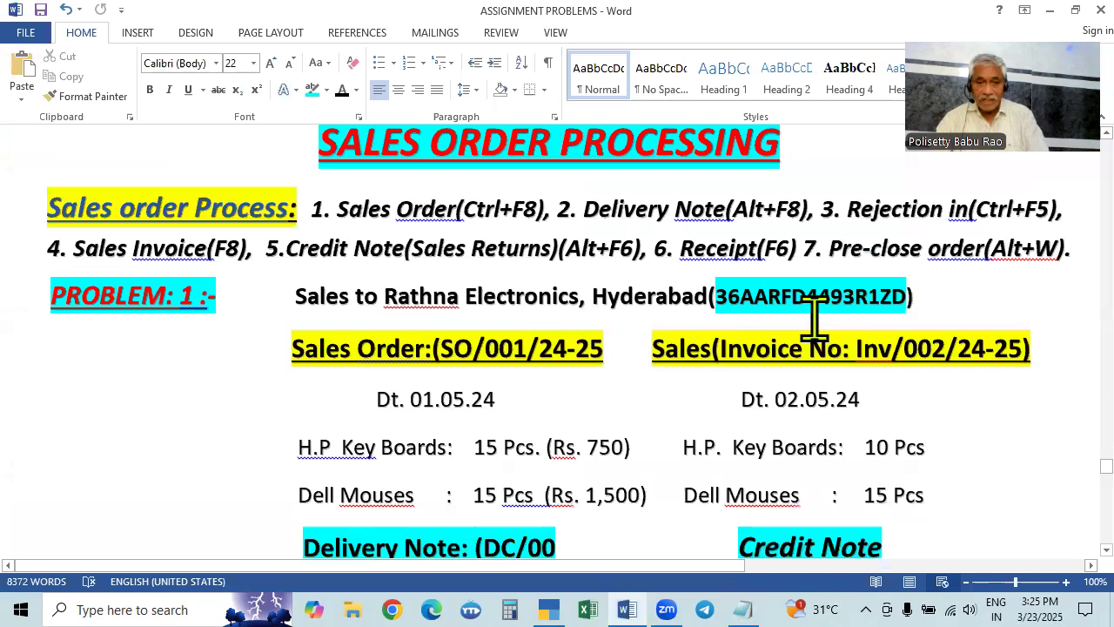
pyautogui.hotkey('alt', 'Tab')
pyautogui.click(858, 213)
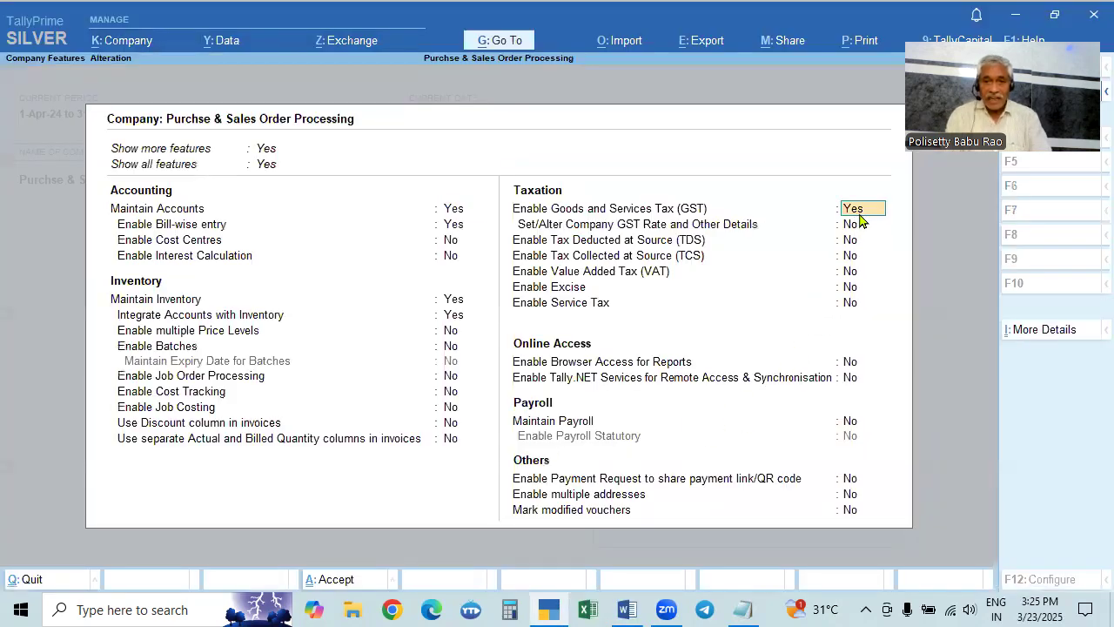
pyautogui.press('Return')
pyautogui.press('Escape')
pyautogui.press('Escape')
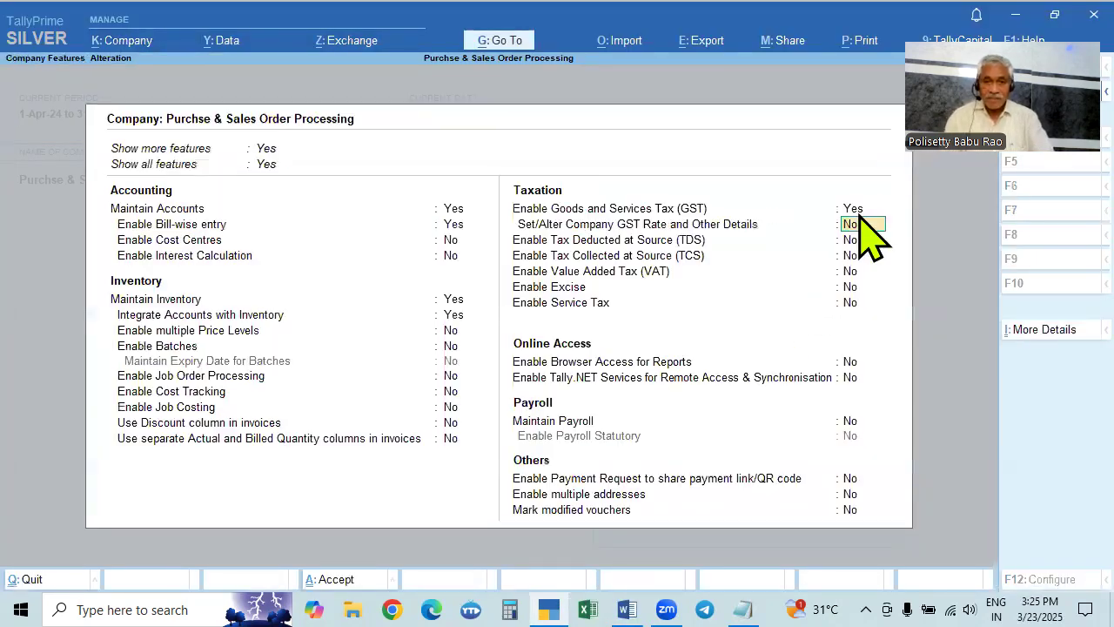
pyautogui.hotkey('ctrl', 'a')
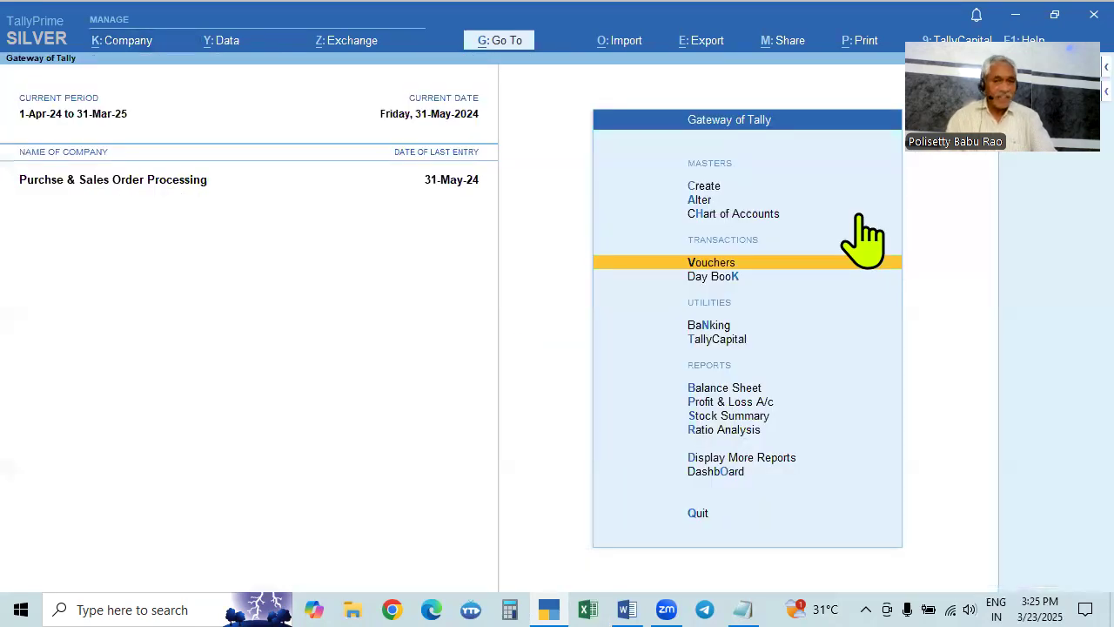
pyautogui.press('Return')
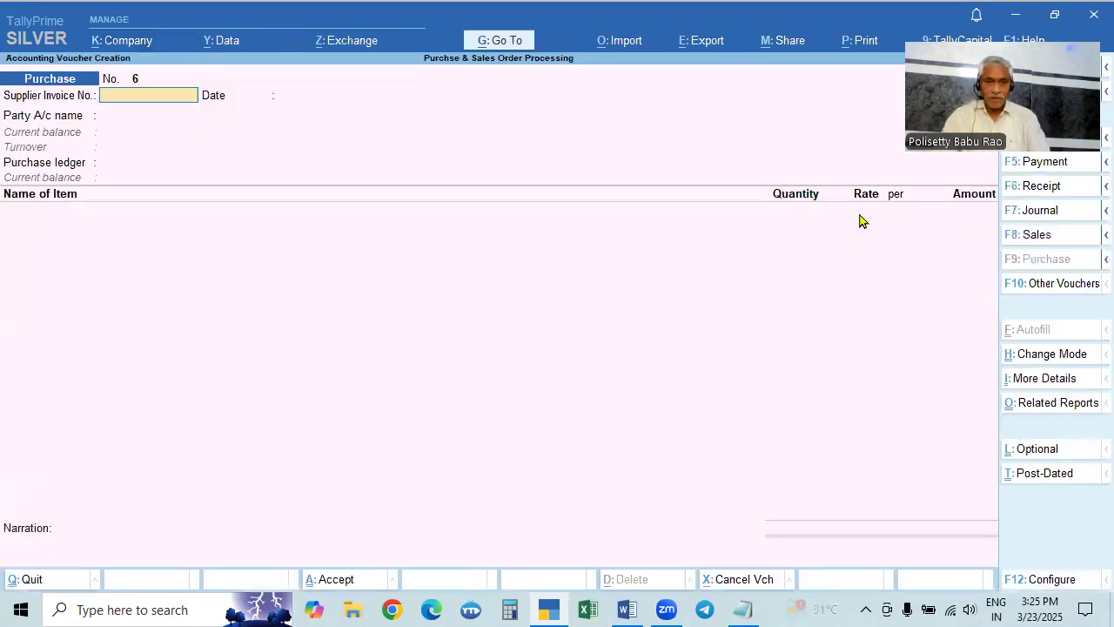
# Switch to the Word assignment and read all Problem 1 entries, from the sales order through the credit note, payment and pre-close order
pyautogui.hotkey('alt', 'Tab')
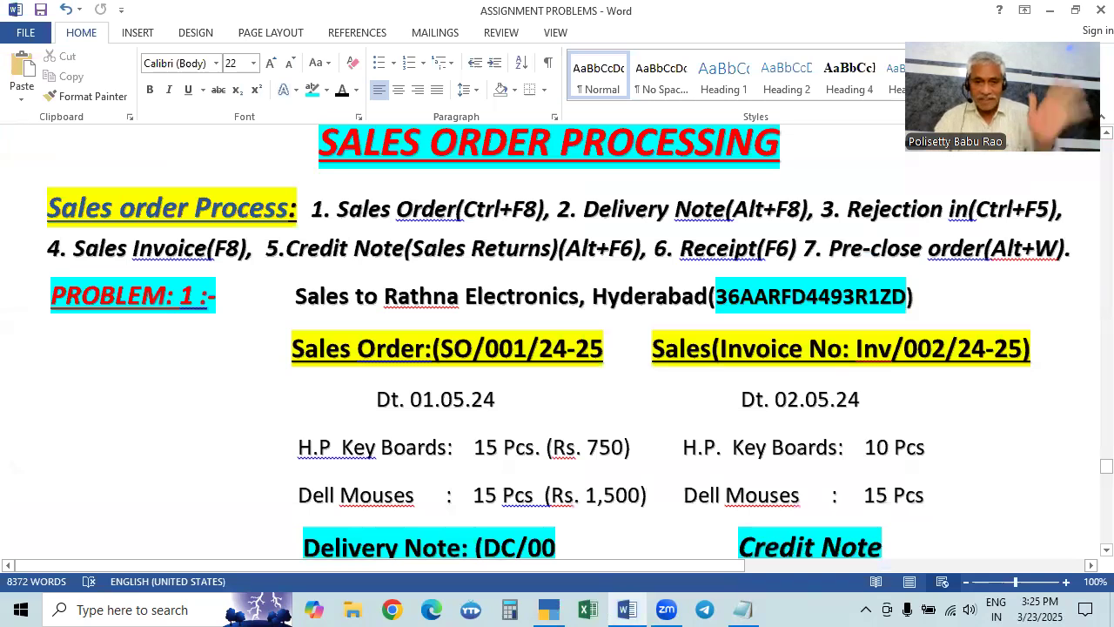
pyautogui.scroll(-2, 636, 313)
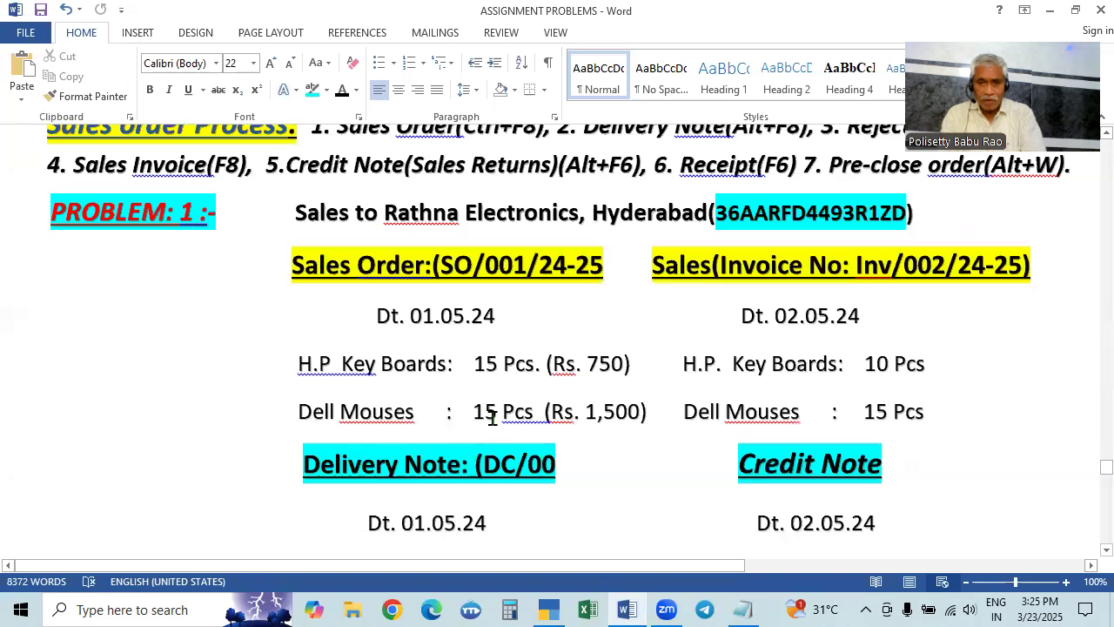
pyautogui.scroll(-6, 492, 419)
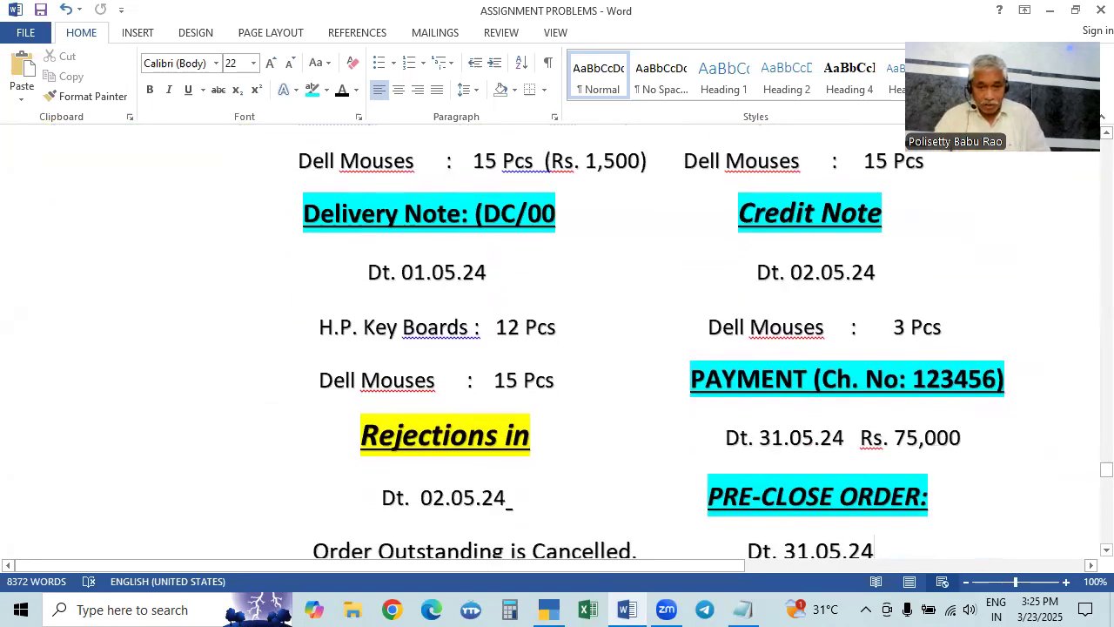
pyautogui.scroll(-2, 487, 453)
pyautogui.scroll(6, 487, 453)
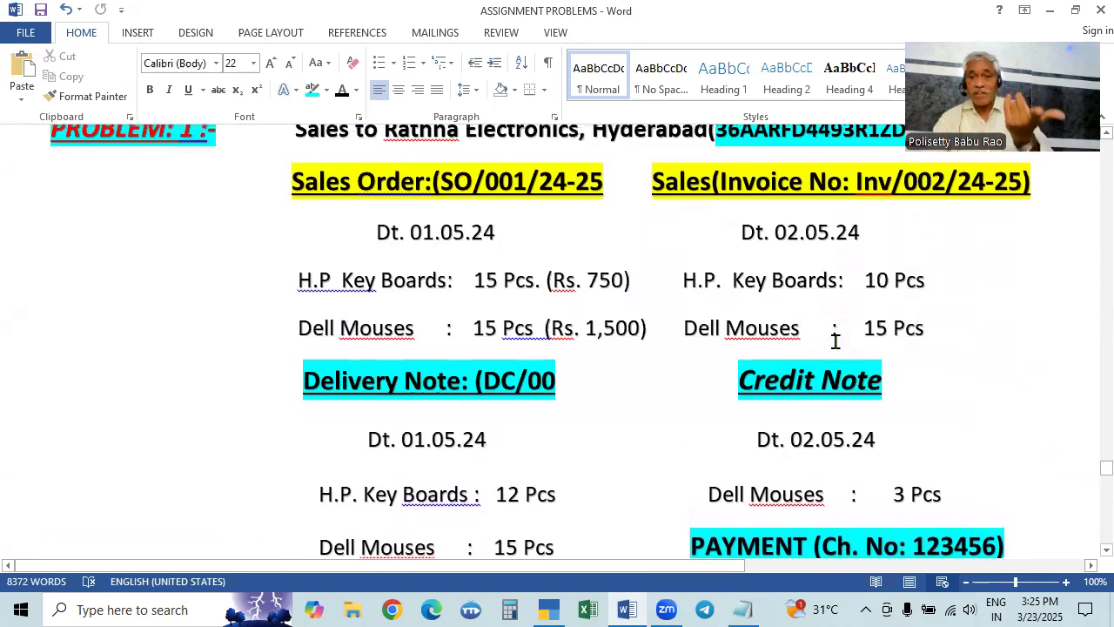
pyautogui.scroll(-2, 835, 340)
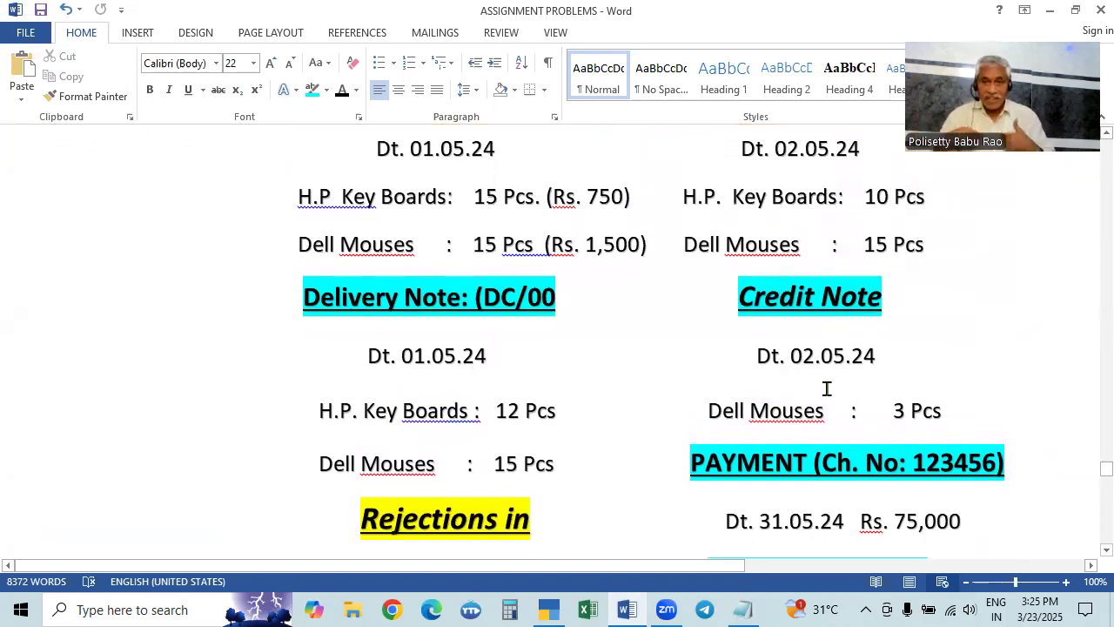
pyautogui.scroll(-2, 809, 393)
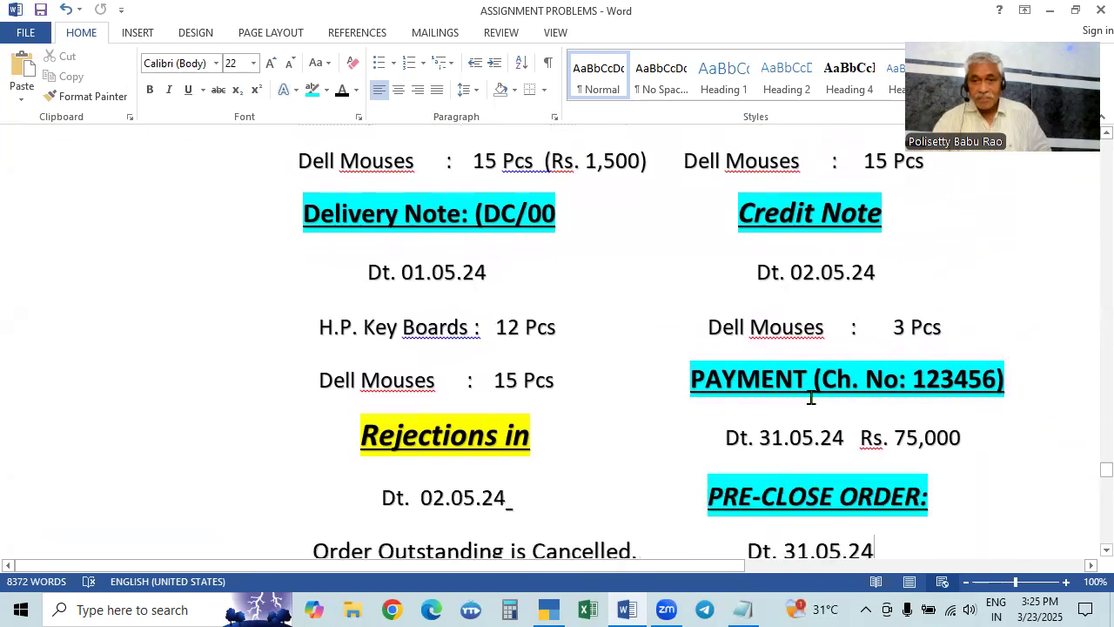
pyautogui.scroll(-2, 810, 398)
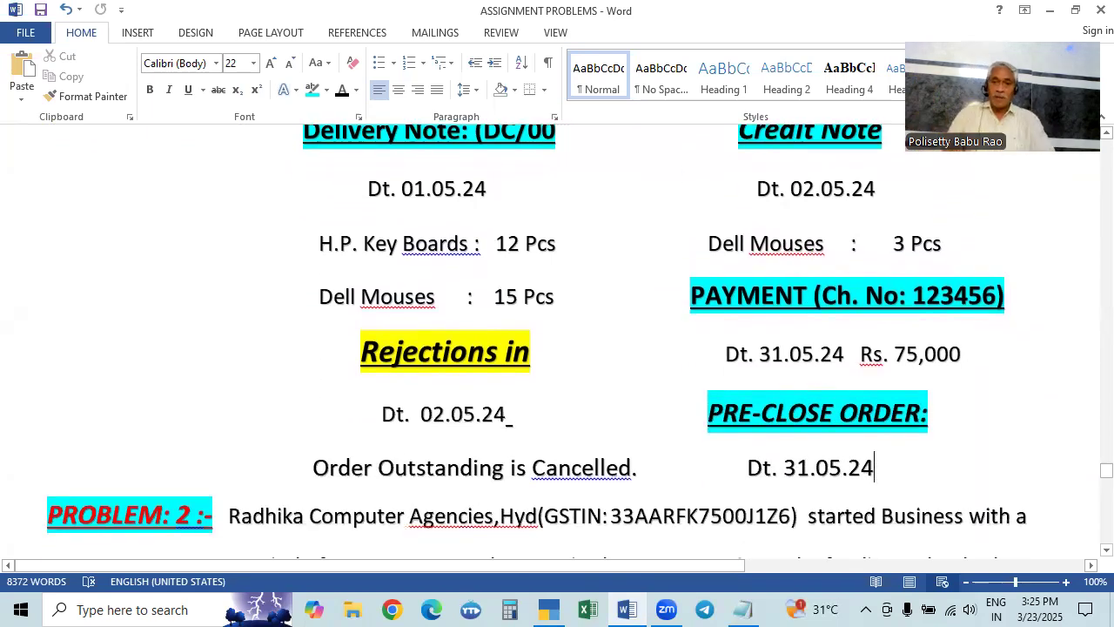
pyautogui.scroll(6, 763, 348)
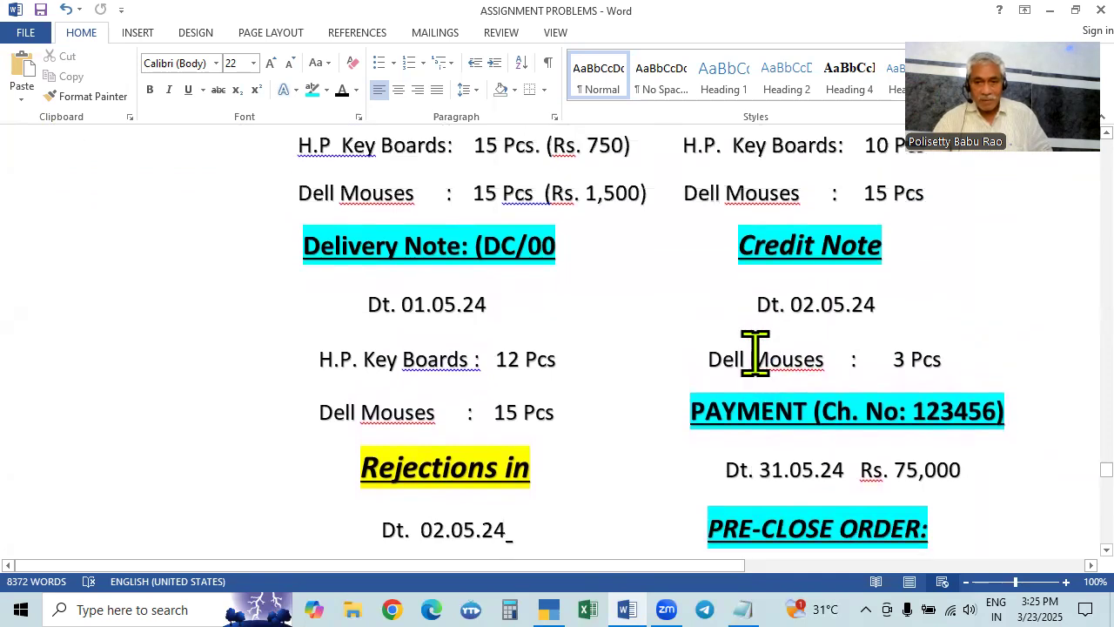
pyautogui.scroll(-2, 732, 479)
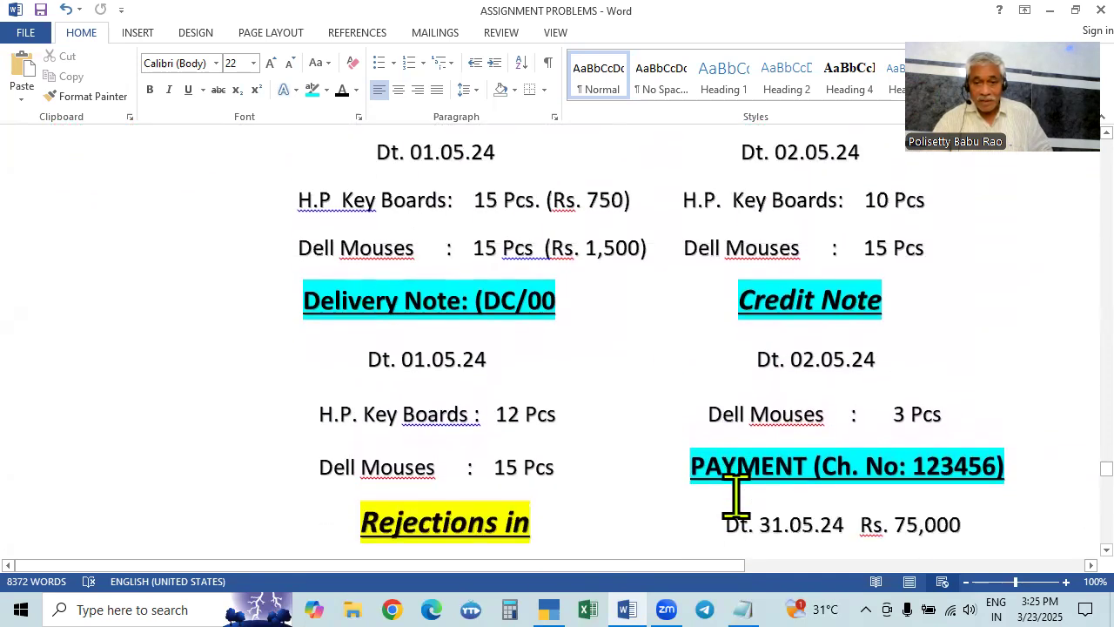
# Replace the word PAYMENT with RECEIPT in the Problem 1 cheque heading and save the document
pyautogui.click(816, 464)
pyautogui.press('BackSpace')
pyautogui.press('BackSpace')
pyautogui.press('BackSpace')
pyautogui.press('BackSpace')
pyautogui.press('BackSpace')
pyautogui.press('BackSpace')
pyautogui.press('BackSpace')
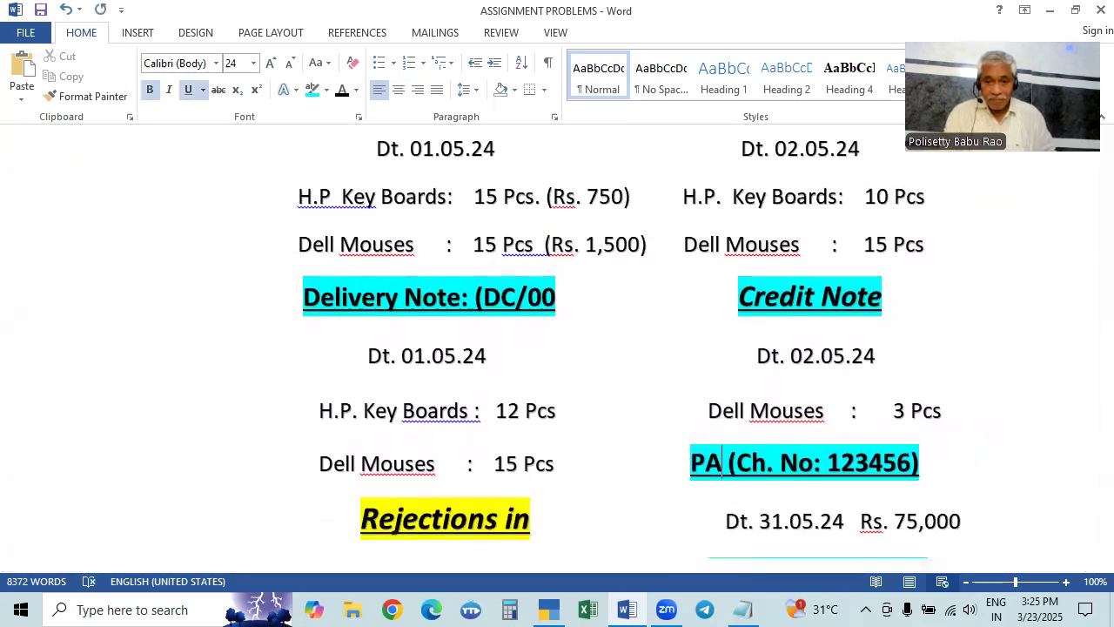
pyautogui.write('rec')
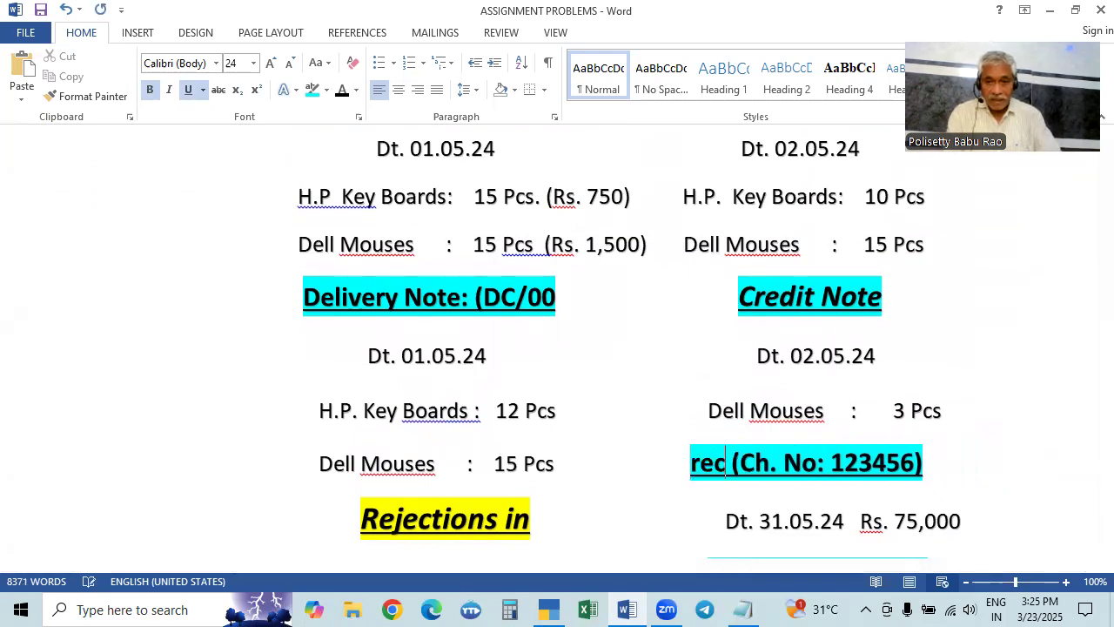
pyautogui.press('BackSpace')
pyautogui.press('BackSpace')
pyautogui.press('BackSpace')
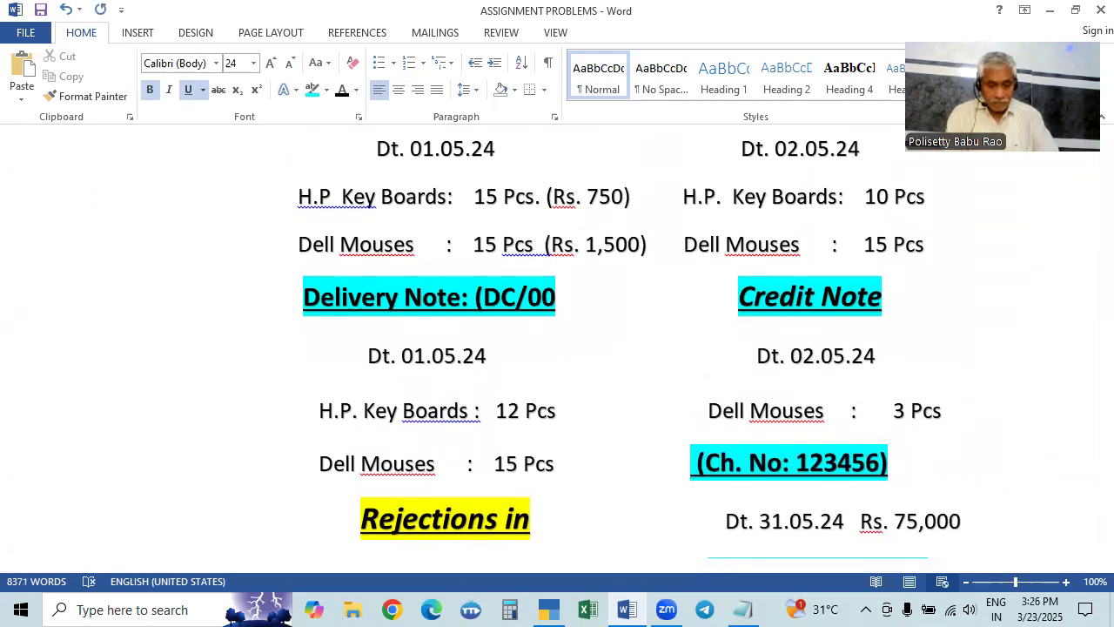
pyautogui.write('RECEIPT')
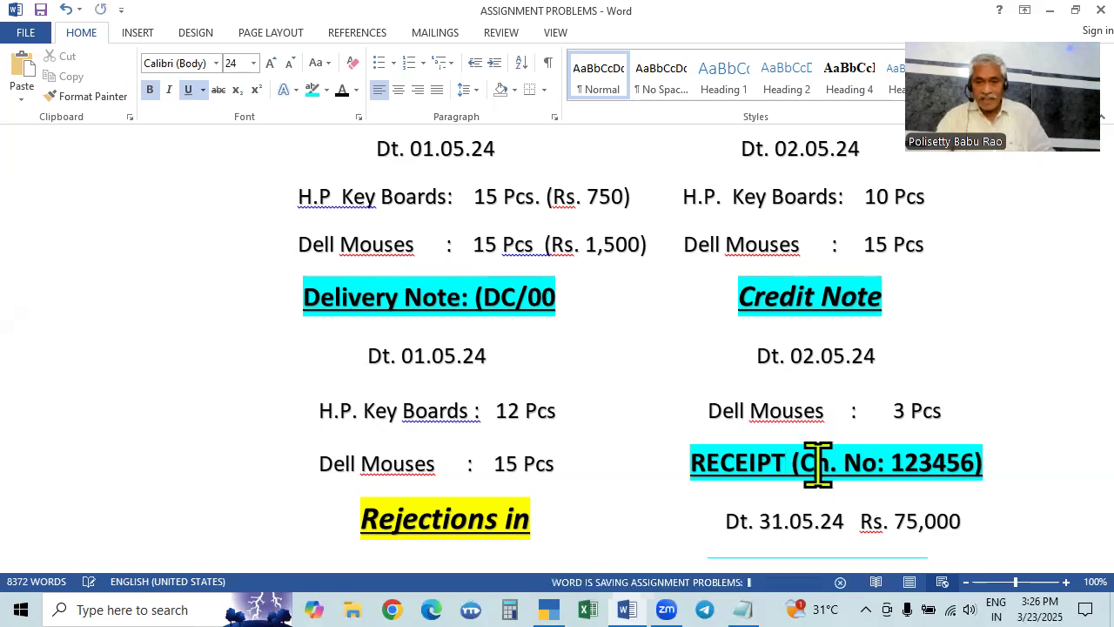
# Recheck the Problem 1 dates in Word, switch to TallyPrime, and set the voucher date and effective date to 1-5-2024
pyautogui.scroll(-3, 818, 465)
pyautogui.scroll(1, 823, 466)
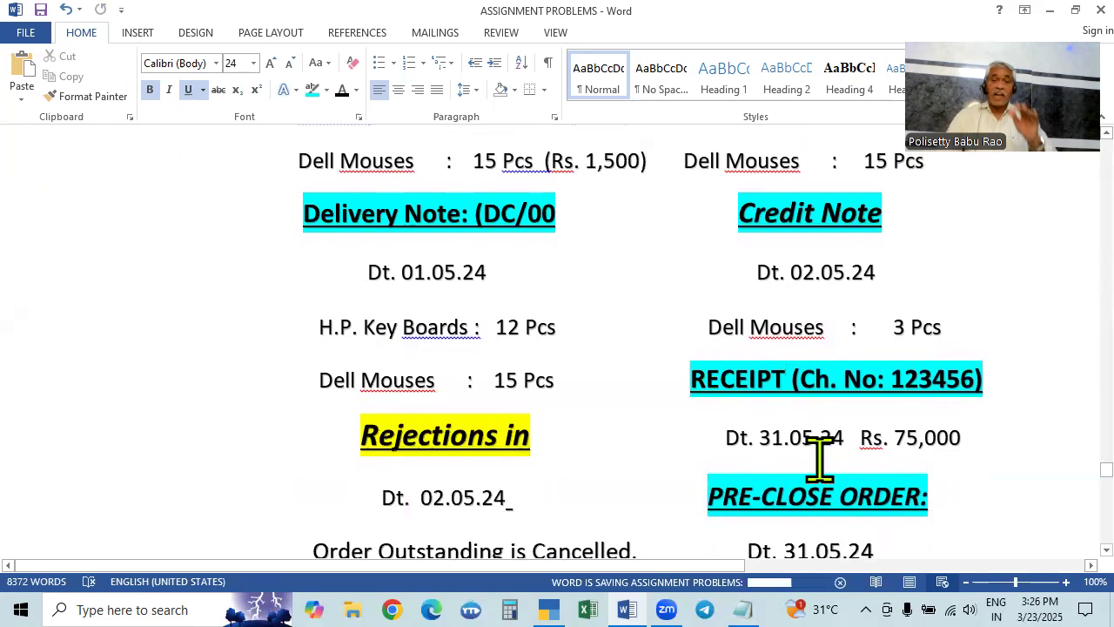
pyautogui.scroll(-1, 822, 465)
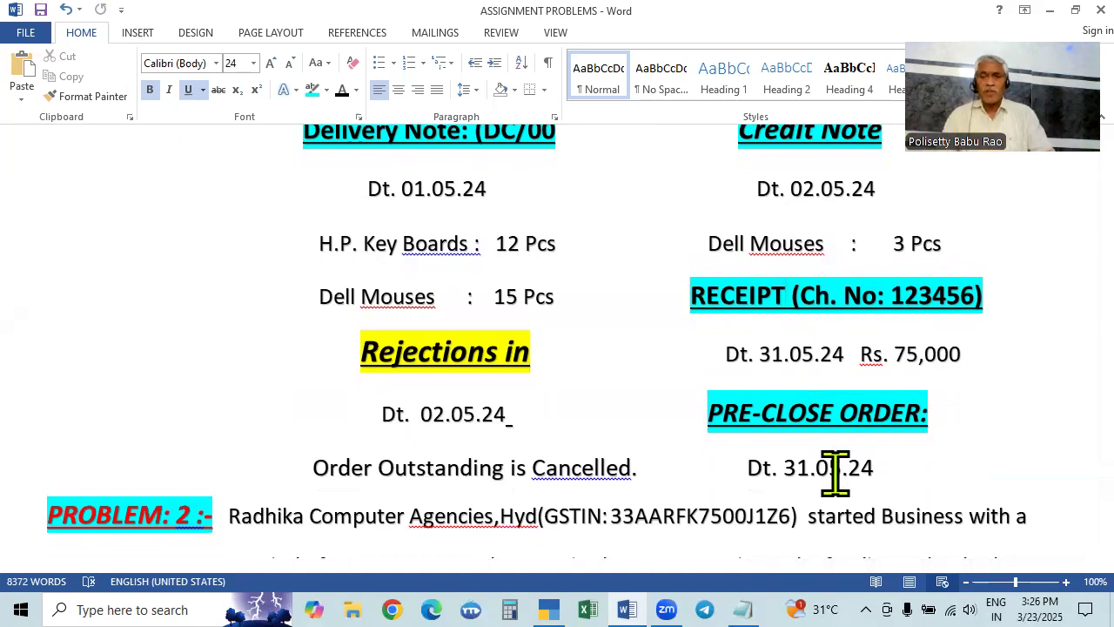
pyautogui.scroll(8, 835, 472)
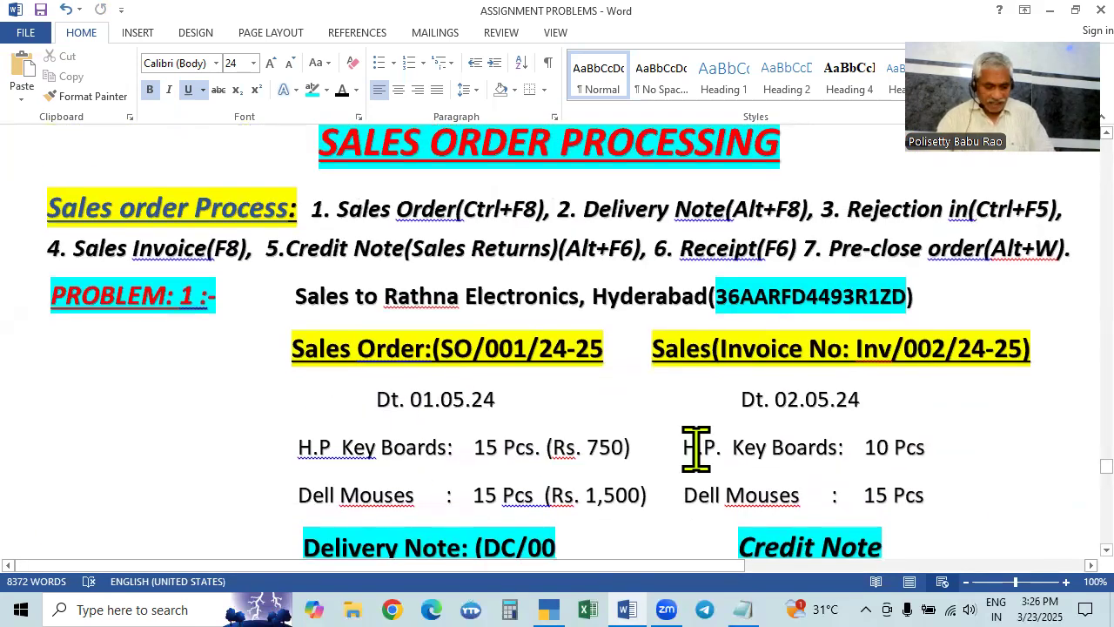
pyautogui.hotkey('alt', 'Tab')
pyautogui.press('F2')
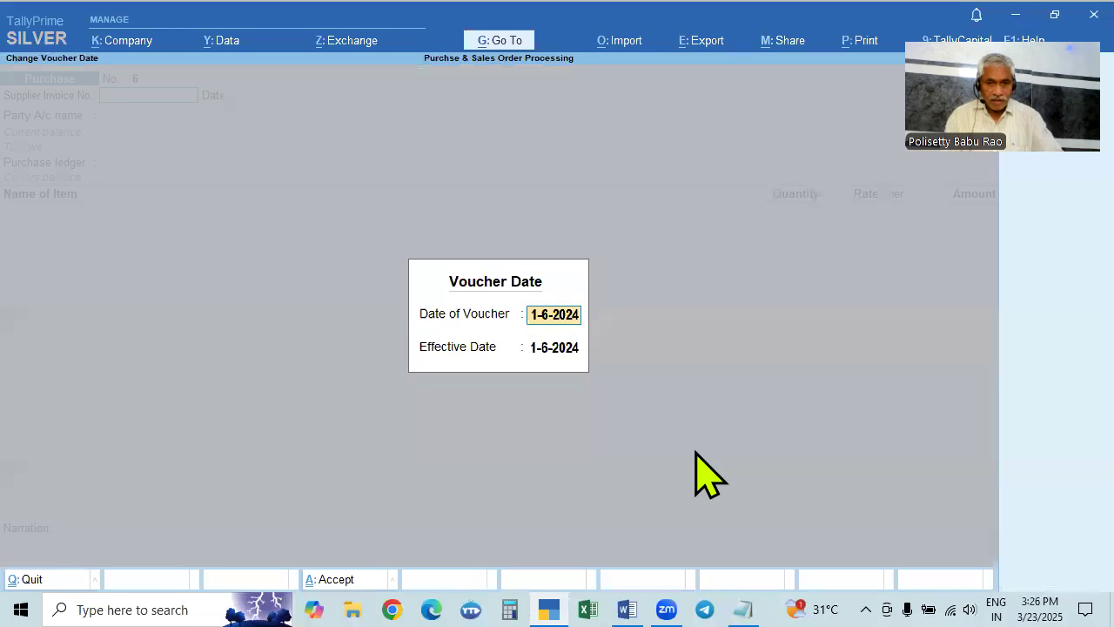
pyautogui.write('1-5')
pyautogui.press('Return')
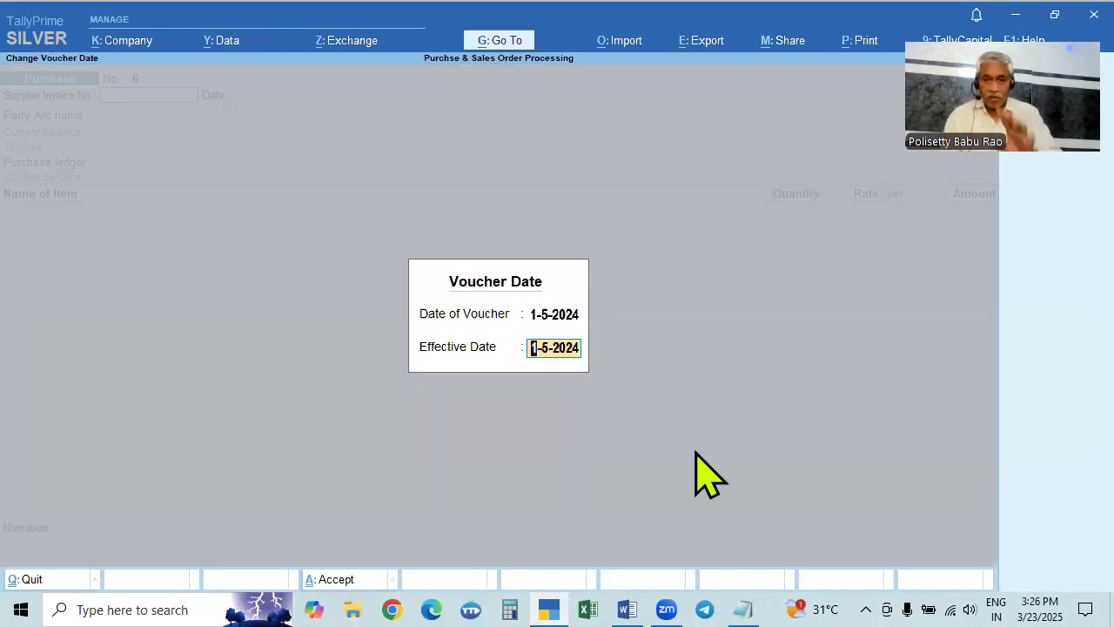
pyautogui.press('Return')
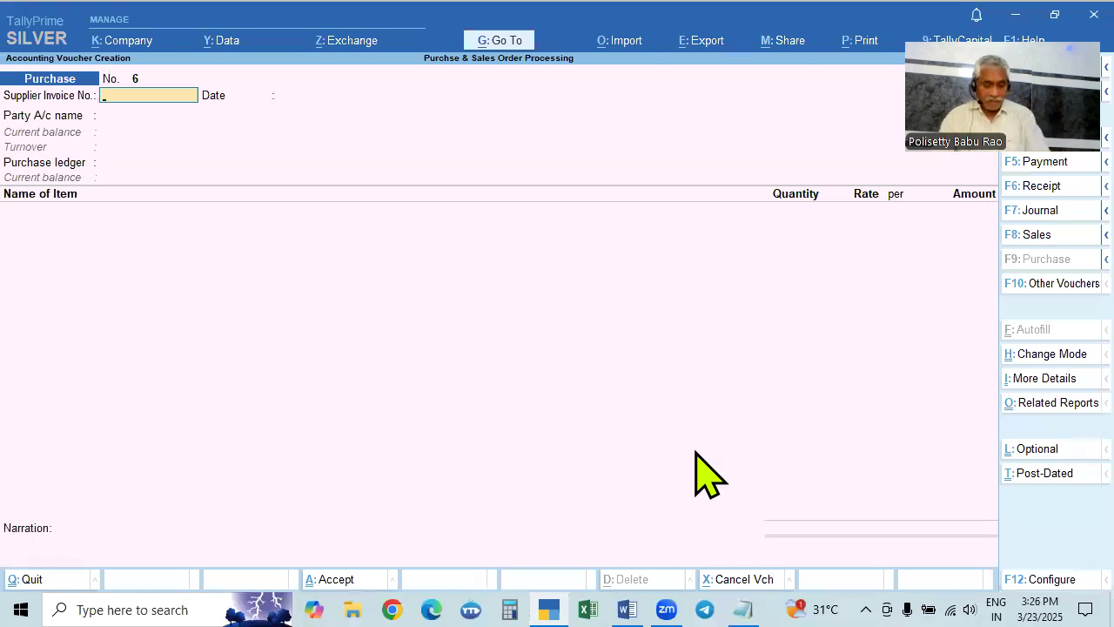
pyautogui.hotkey('alt', 'Tab')
pyautogui.hotkey('alt', 'Tab')
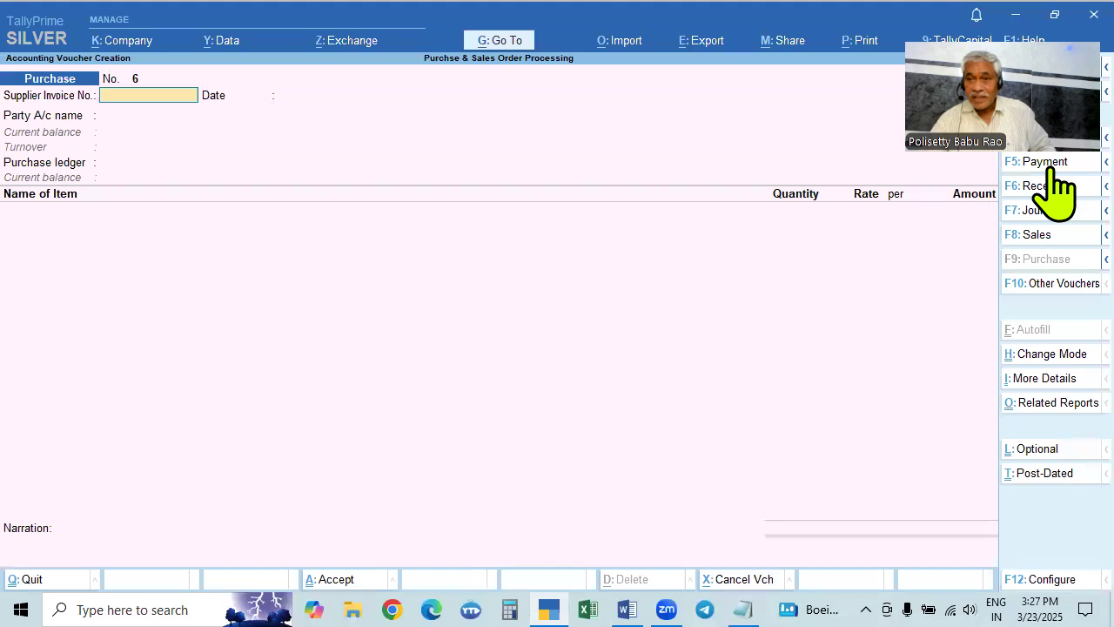
# Change the voucher type to Sales Order, showing the inactive voucher types and activating Sales Order
pyautogui.press('Return')
pyautogui.press('Return')
pyautogui.press('Return')
pyautogui.press('Return')
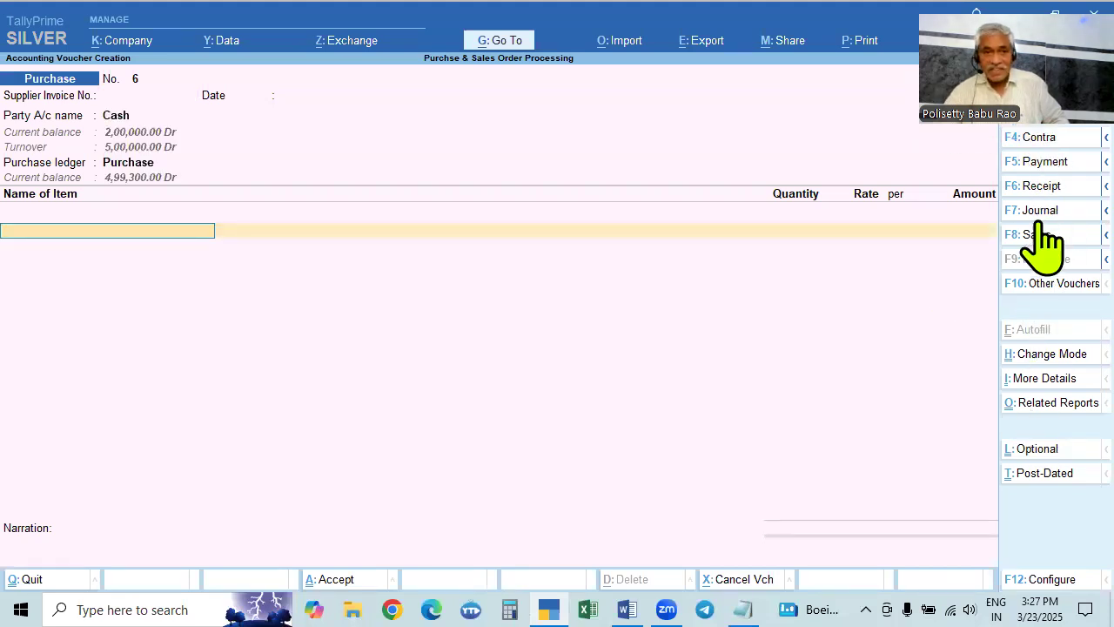
pyautogui.click(1051, 287)
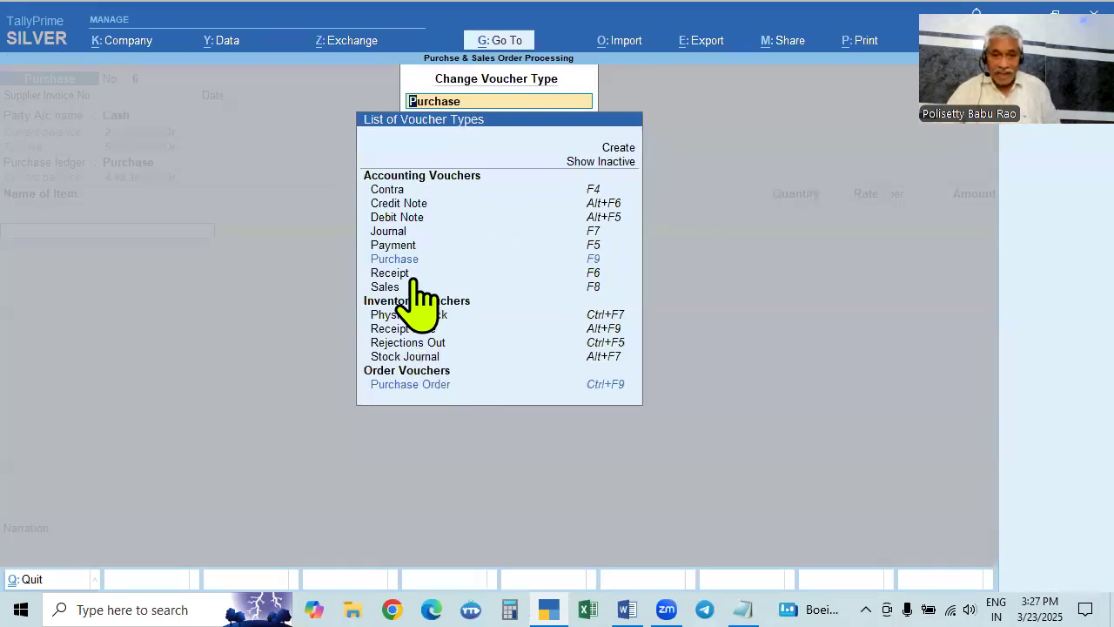
pyautogui.click(602, 162)
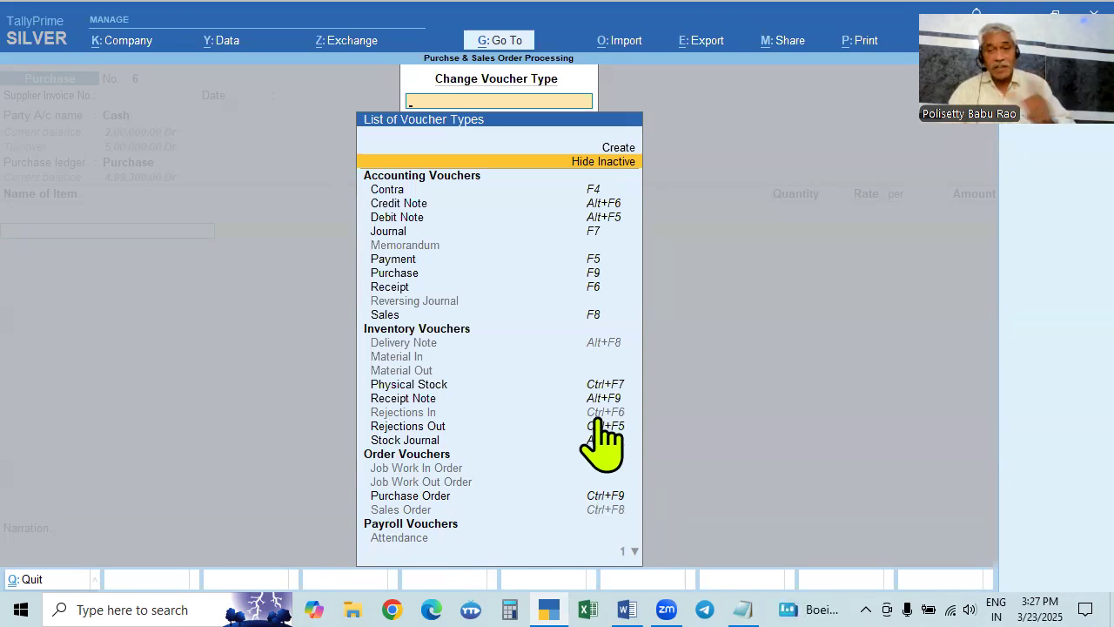
pyautogui.click(401, 511)
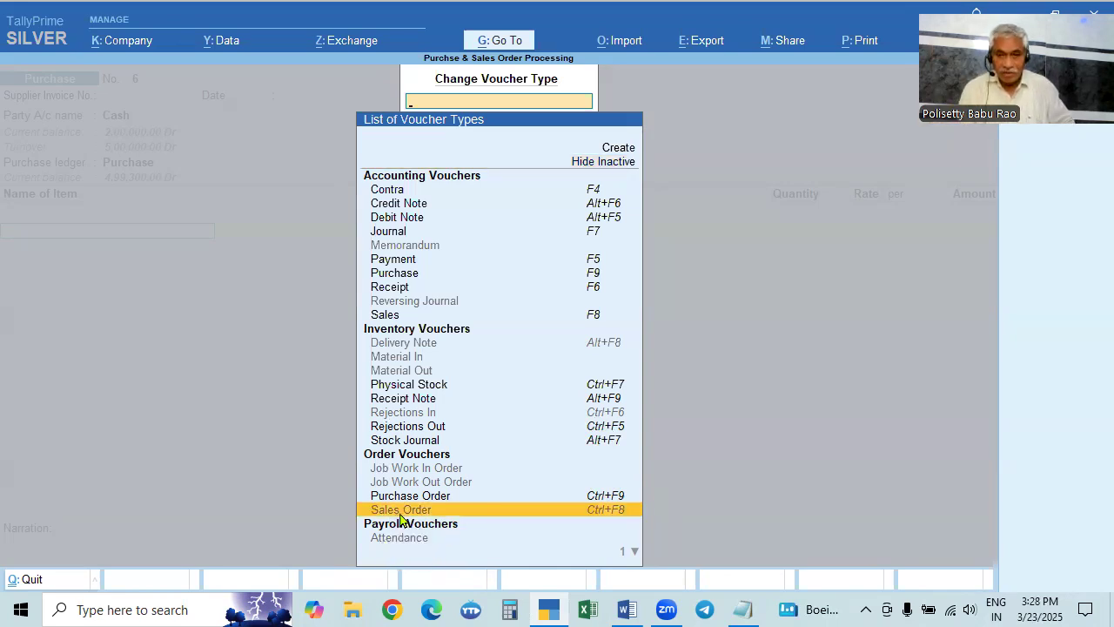
pyautogui.click(401, 512)
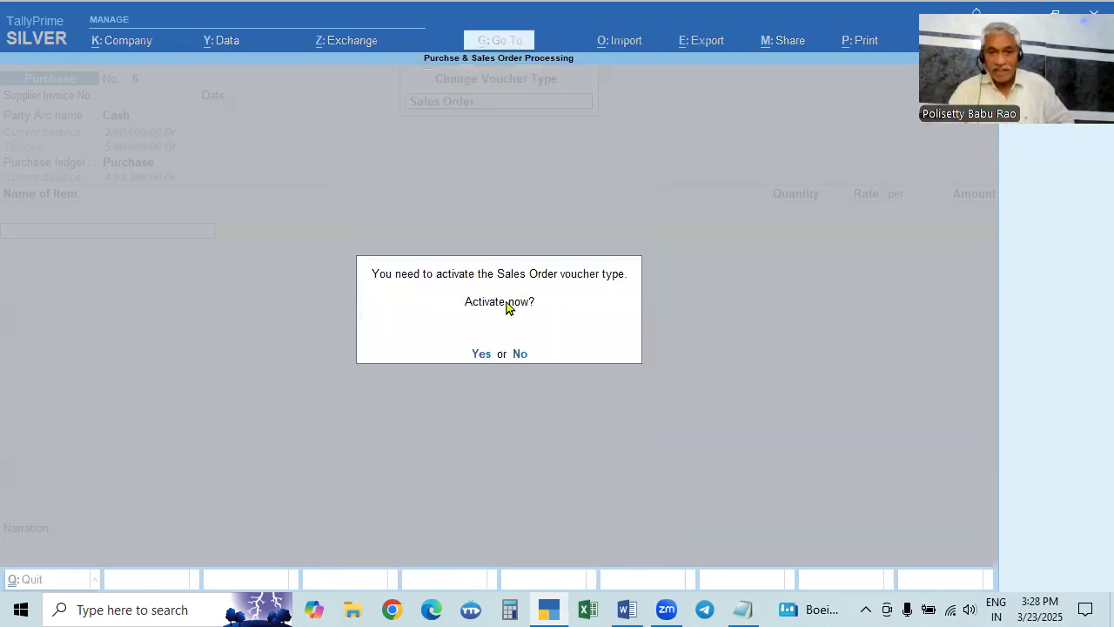
pyautogui.click(481, 354)
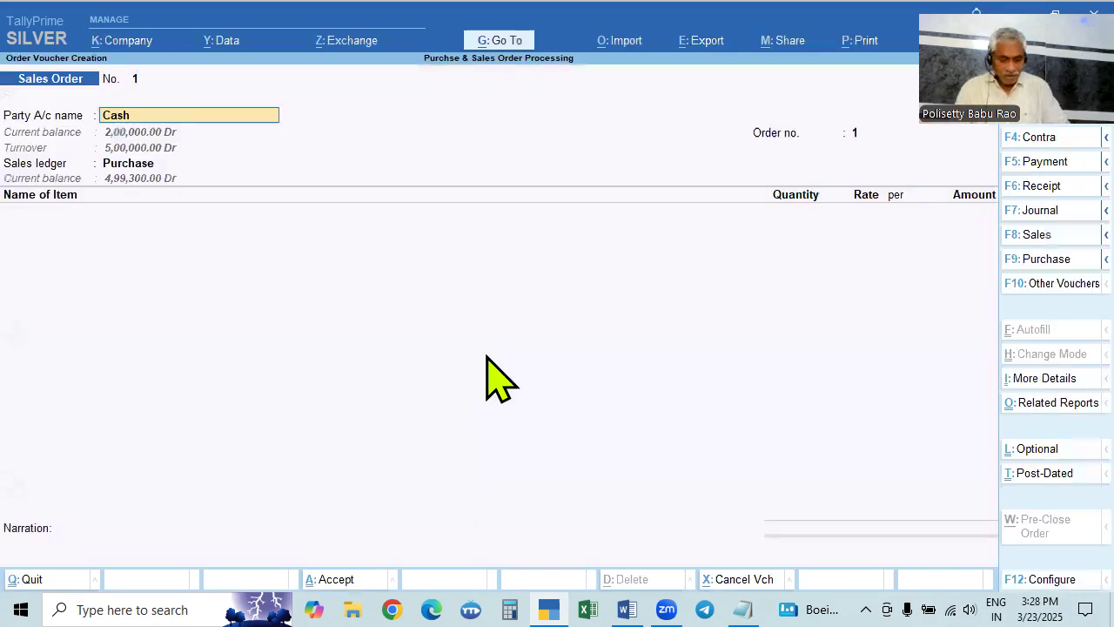
# Check the Problem 1 customer in the Word assignment, return to TallyPrime, and create a party ledger named Rathna Electronics
pyautogui.press('alt')
pyautogui.hotkey('alt', 'Tab')
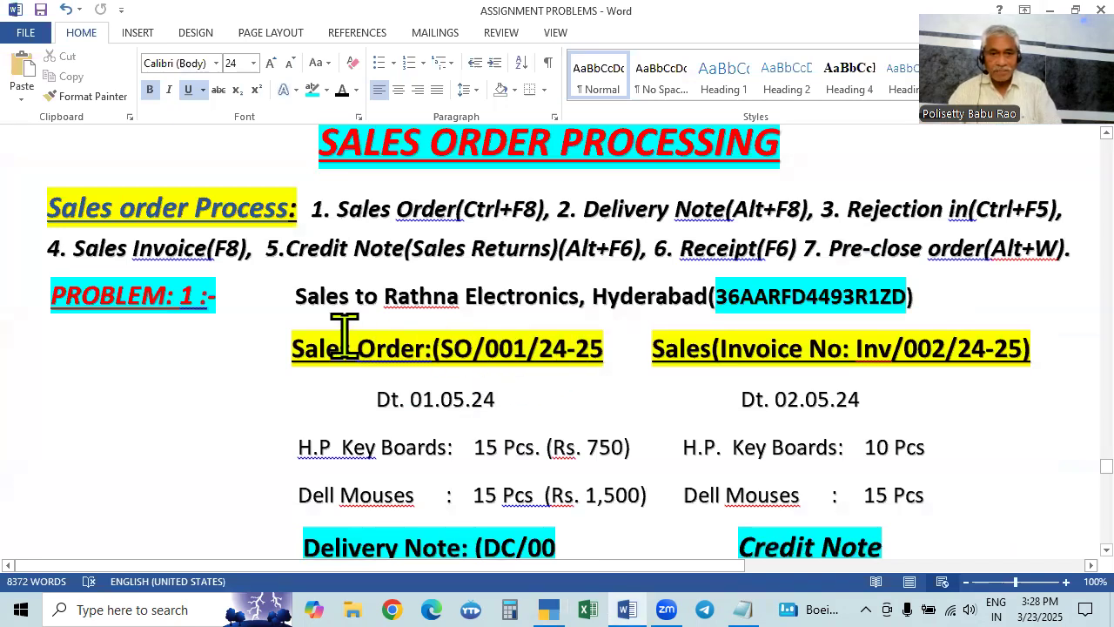
pyautogui.hotkey('alt', 'Tab')
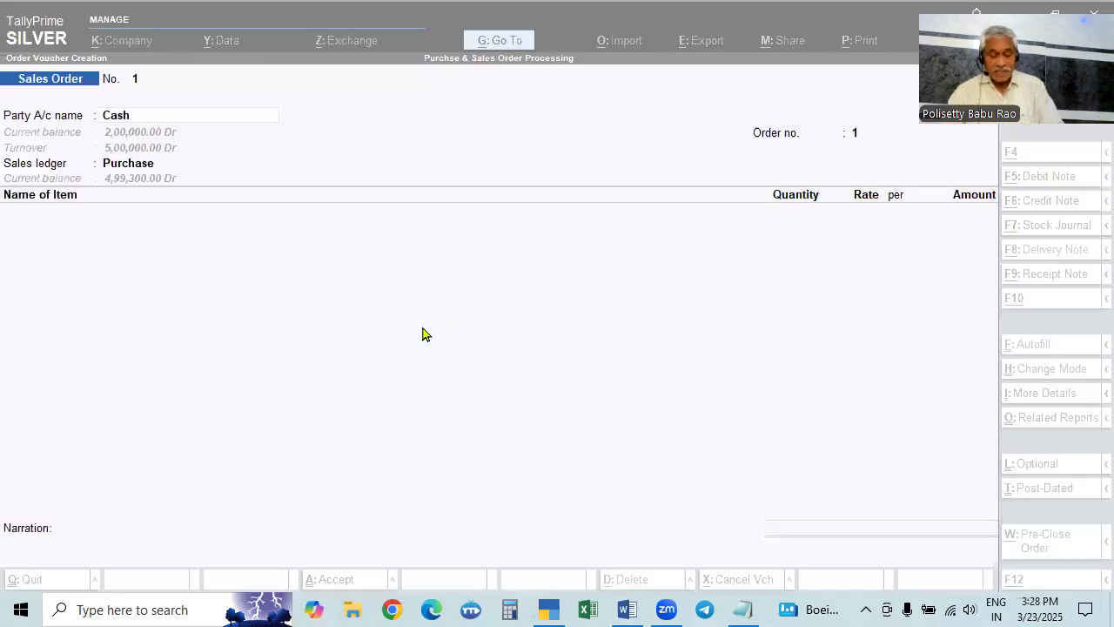
pyautogui.hotkey('alt', 'Tab')
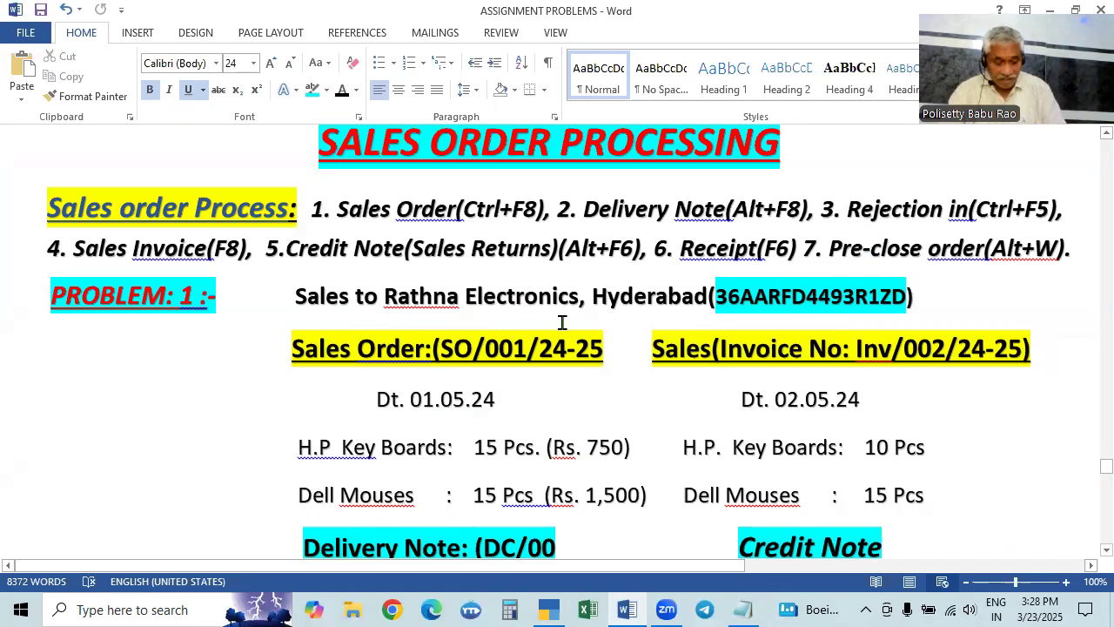
pyautogui.hotkey('alt', 'Tab')
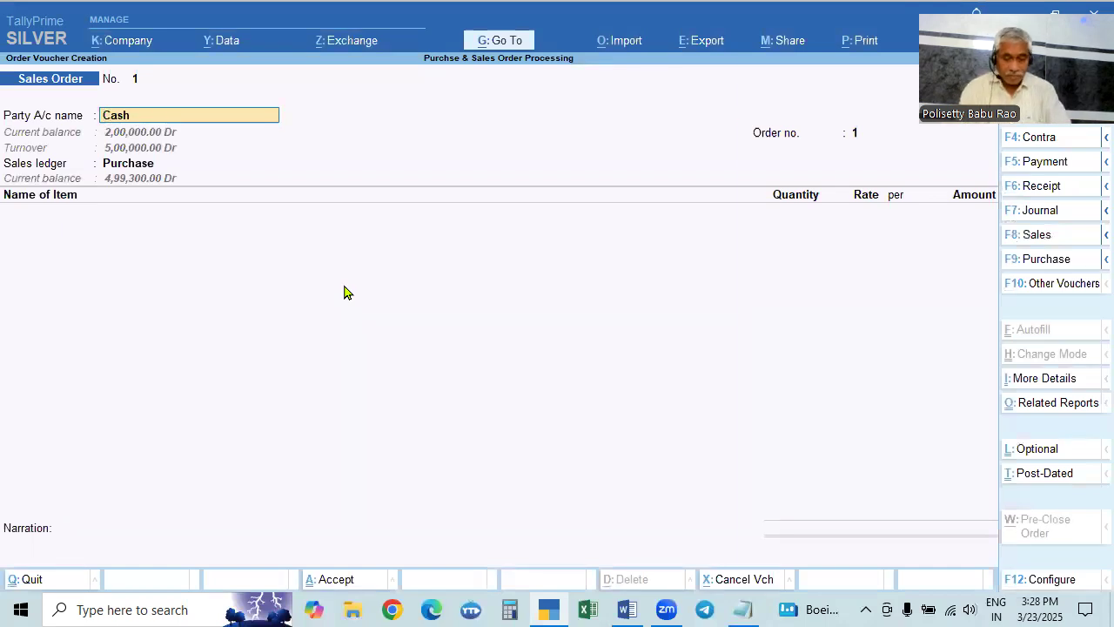
pyautogui.press('BackSpace')
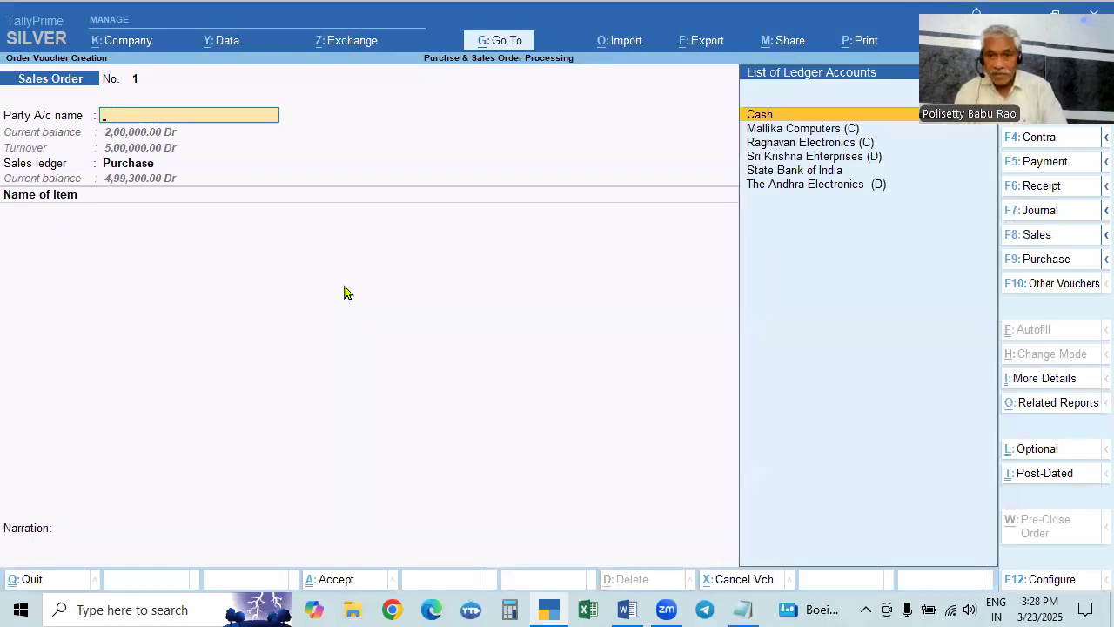
pyautogui.hotkey('alt', 'c')
pyautogui.write('Rathna Electronics')
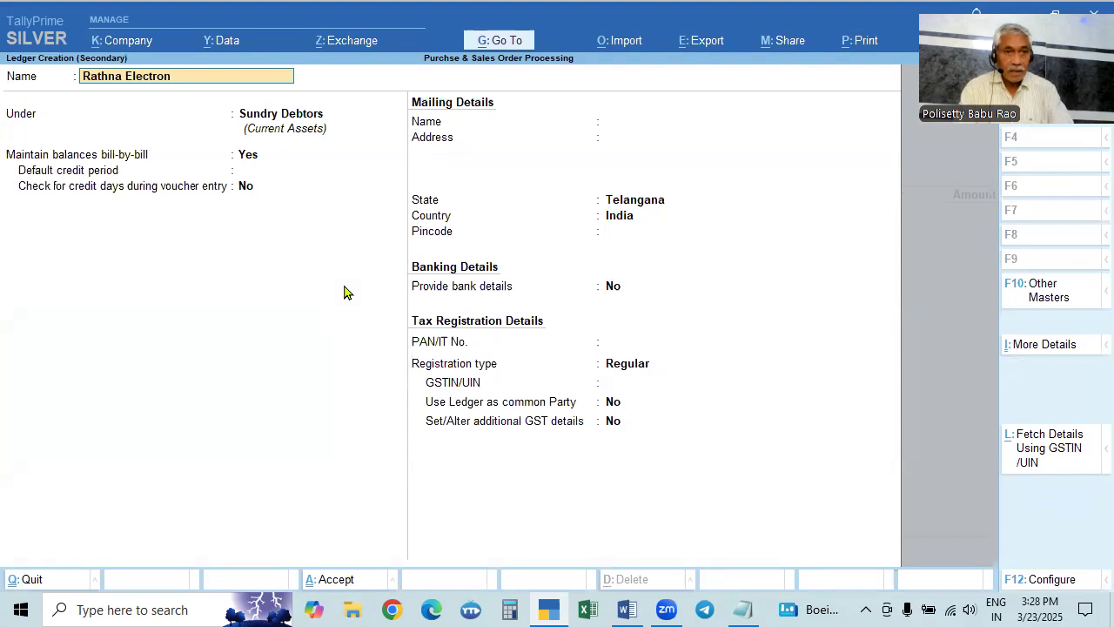
pyautogui.press('Return')
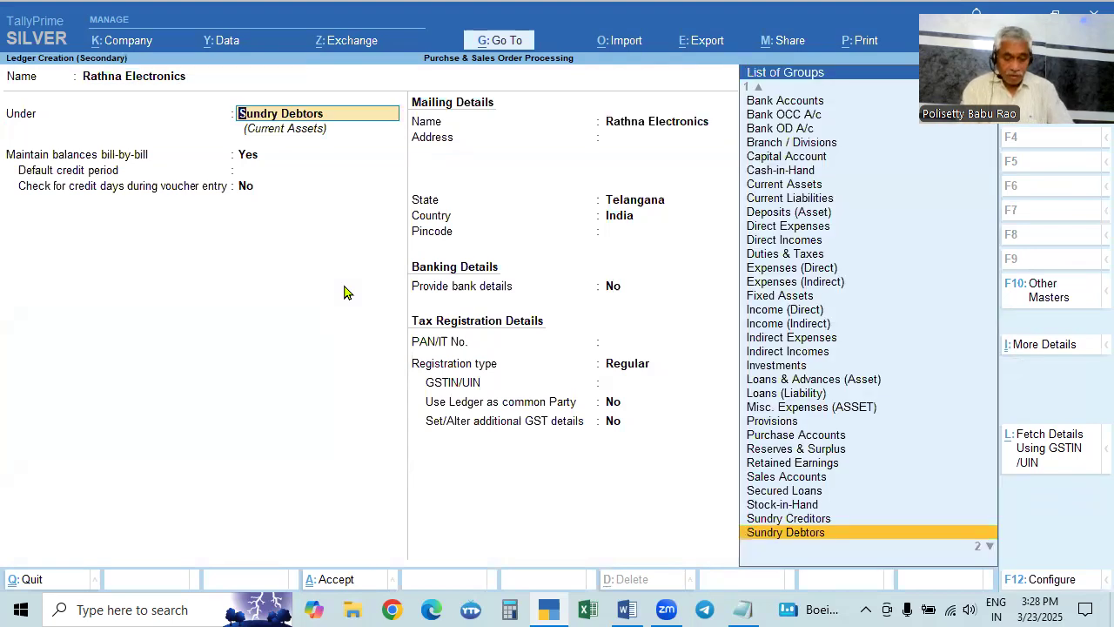
# Place the Rathna Electronics ledger under Sundry Debtors and keep bill-by-bill balances with no default credit period
pyautogui.write('Un')
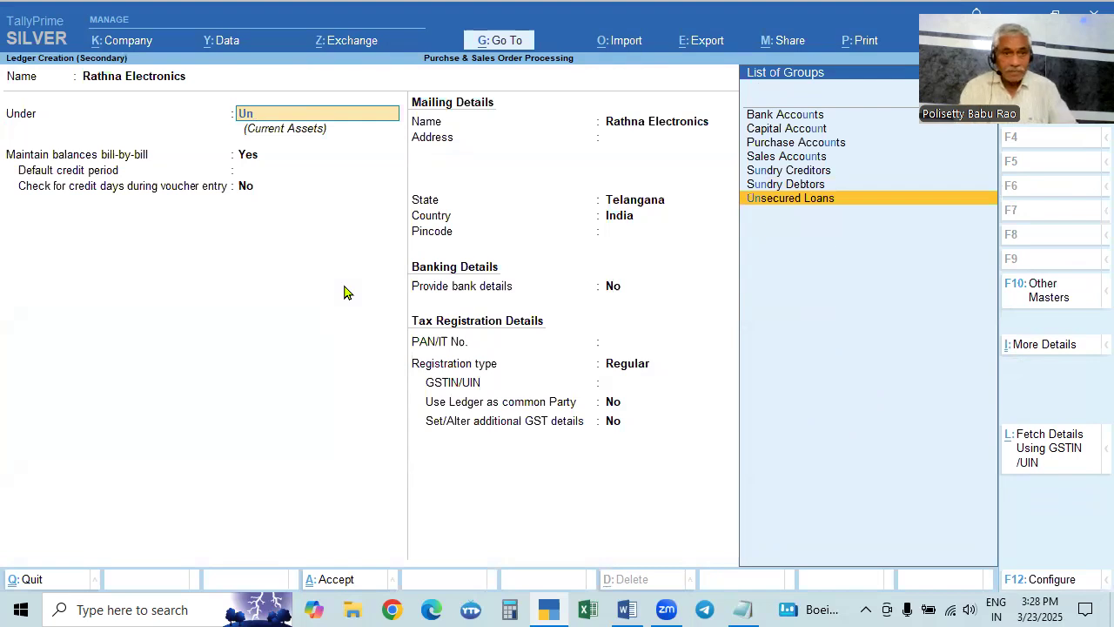
pyautogui.press('BackSpace')
pyautogui.press('BackSpace')
pyautogui.write('Sun')
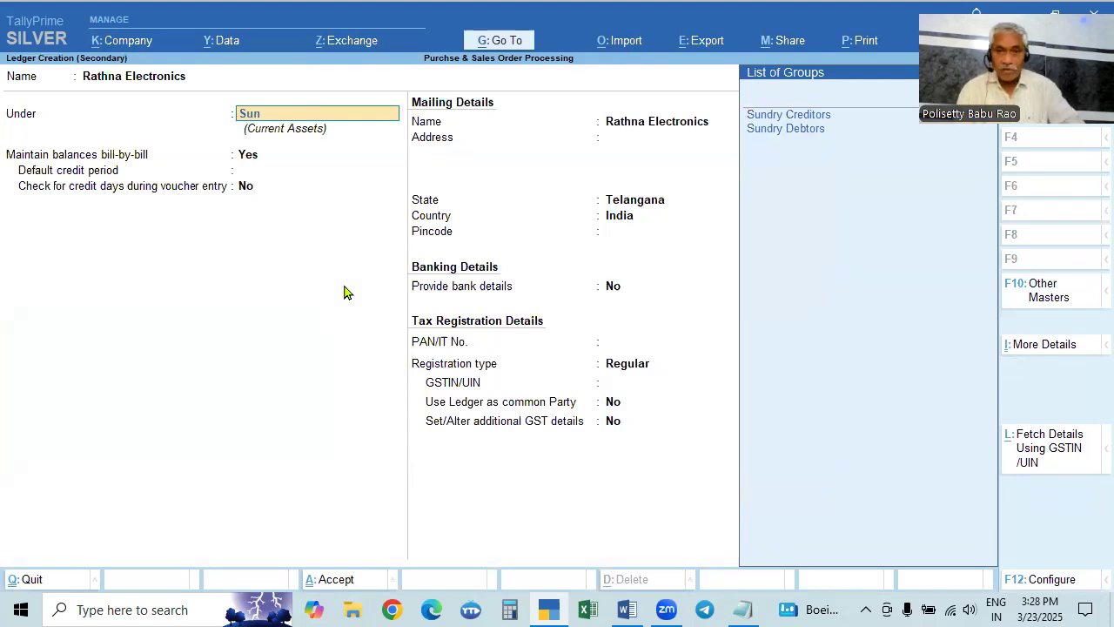
pyautogui.press('Down')
pyautogui.press('Return')
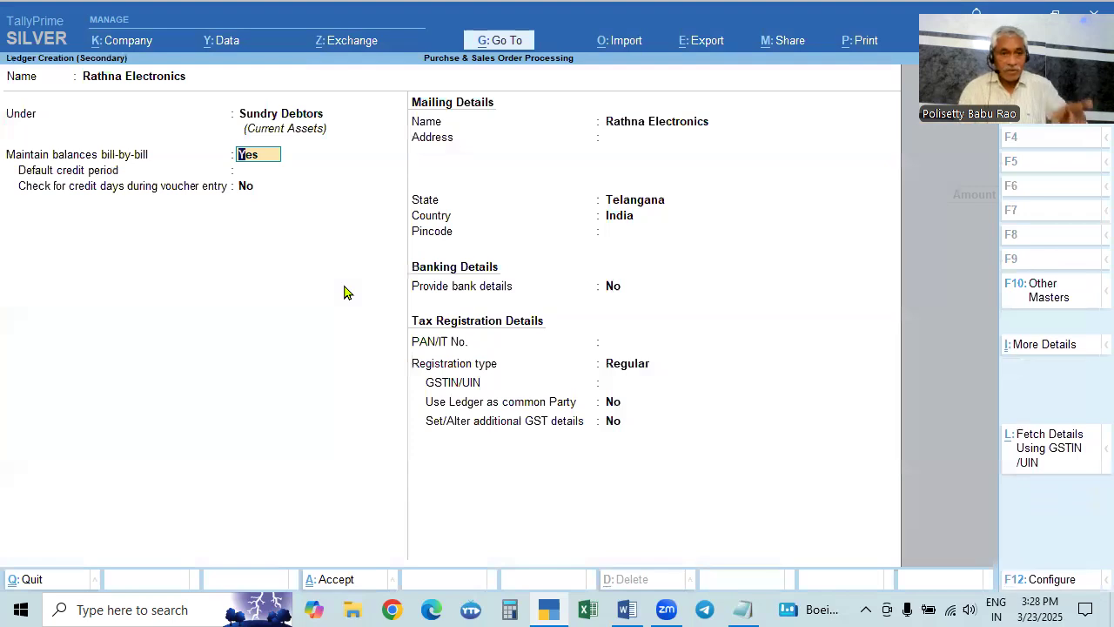
pyautogui.press('Return')
pyautogui.press('Return')
pyautogui.press('Return')
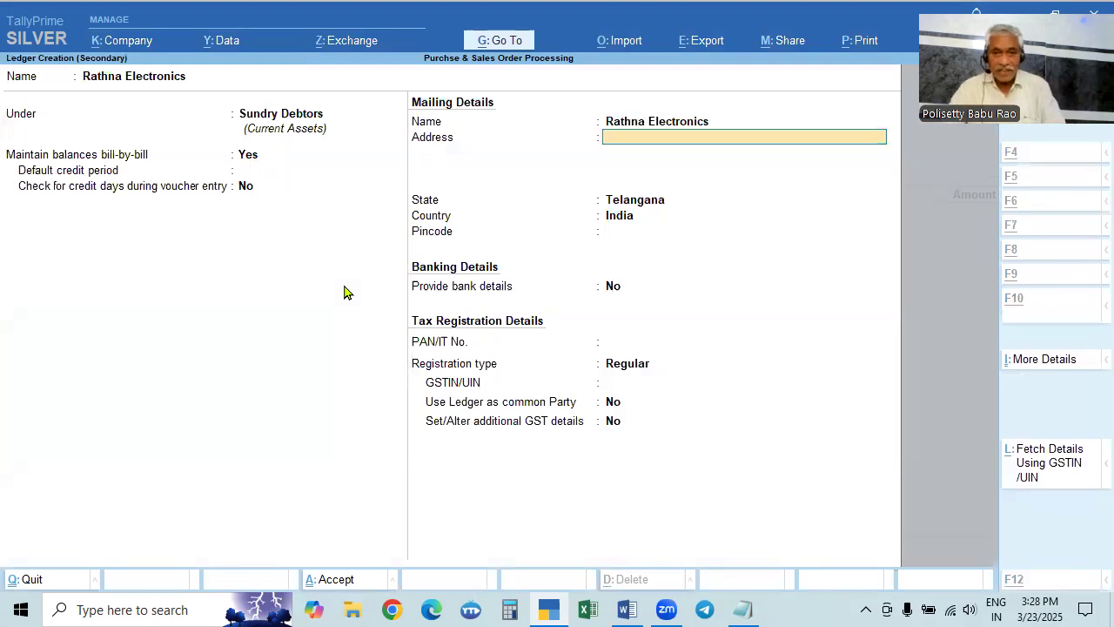
# Set the ledger's mailing address to Hyderabad, Telangana, India with pincode 500028, and leave bank details off
pyautogui.hotkey('alt', 'Tab')
pyautogui.hotkey('alt', 'Tab')
pyautogui.write('Hyderabad')
pyautogui.press('Return')
pyautogui.press('Return')
pyautogui.press('Return')
pyautogui.write('50028')
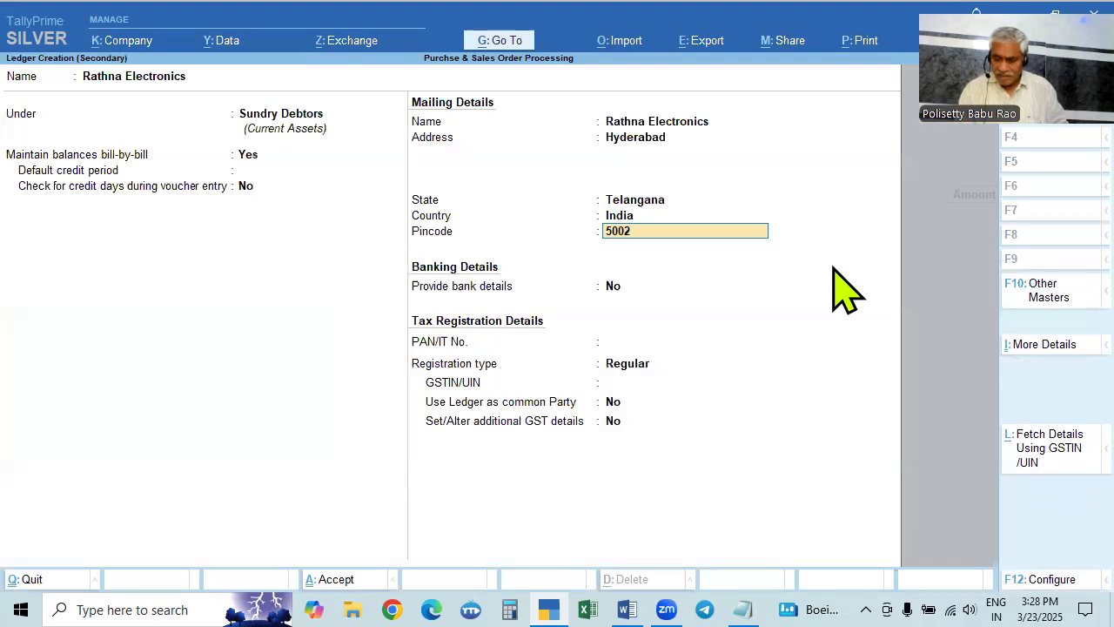
pyautogui.press('BackSpace')
pyautogui.press('BackSpace')
pyautogui.write('0289')
pyautogui.press('BackSpace')
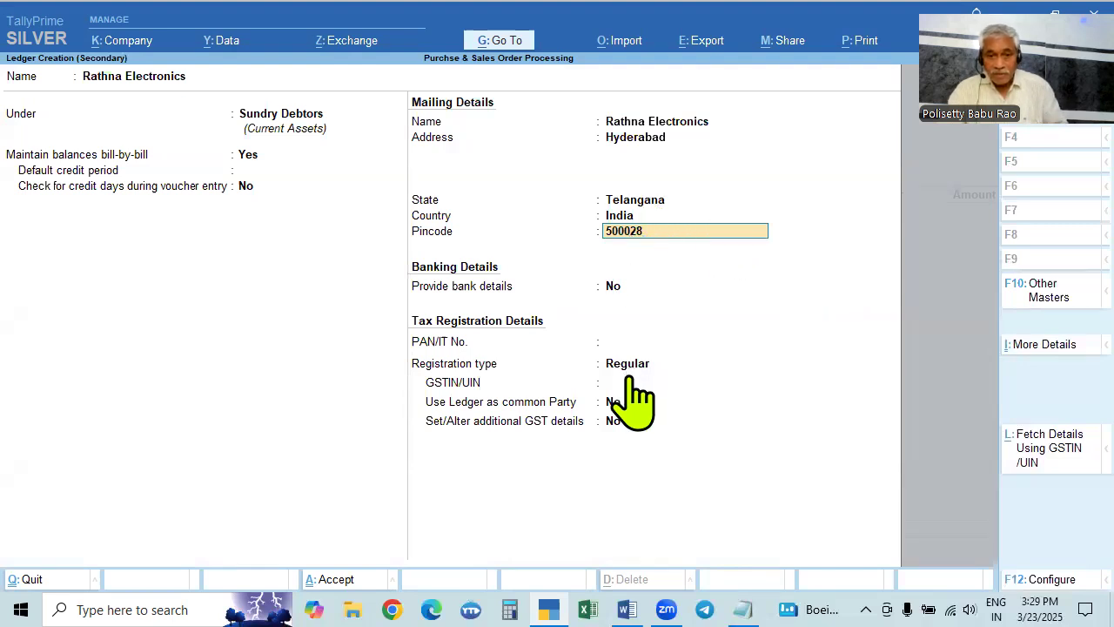
pyautogui.press('Return')
pyautogui.press('Return')
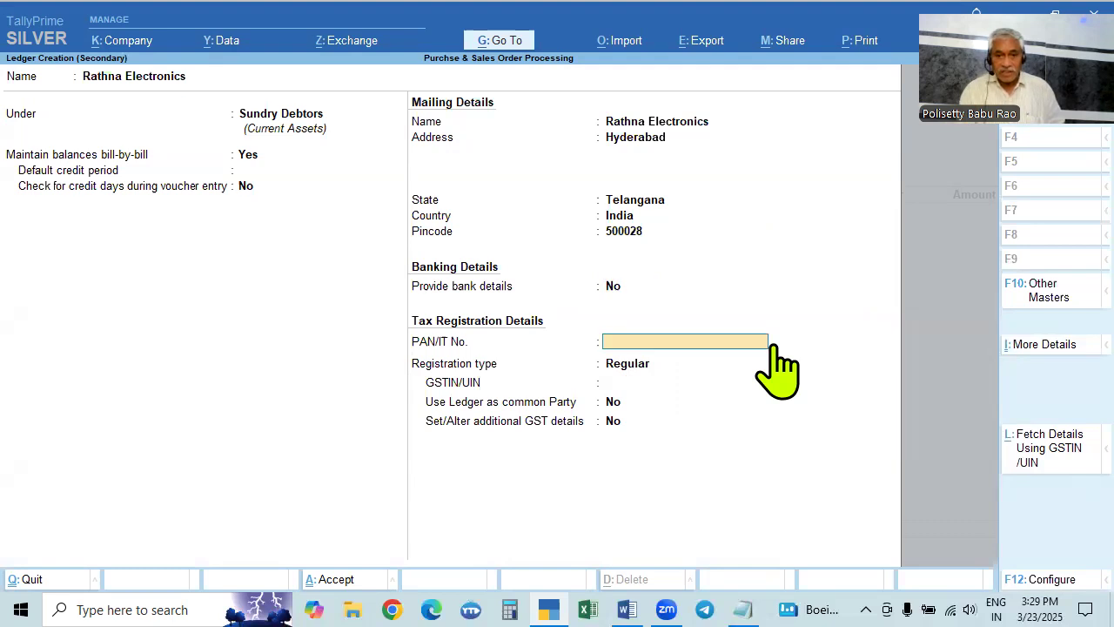
# Keep the registration type Regular, copy the customer's GSTIN from the Word assignment into the ledger, and save the ledger
pyautogui.press('Return')
pyautogui.hotkey('alt', 'Tab')
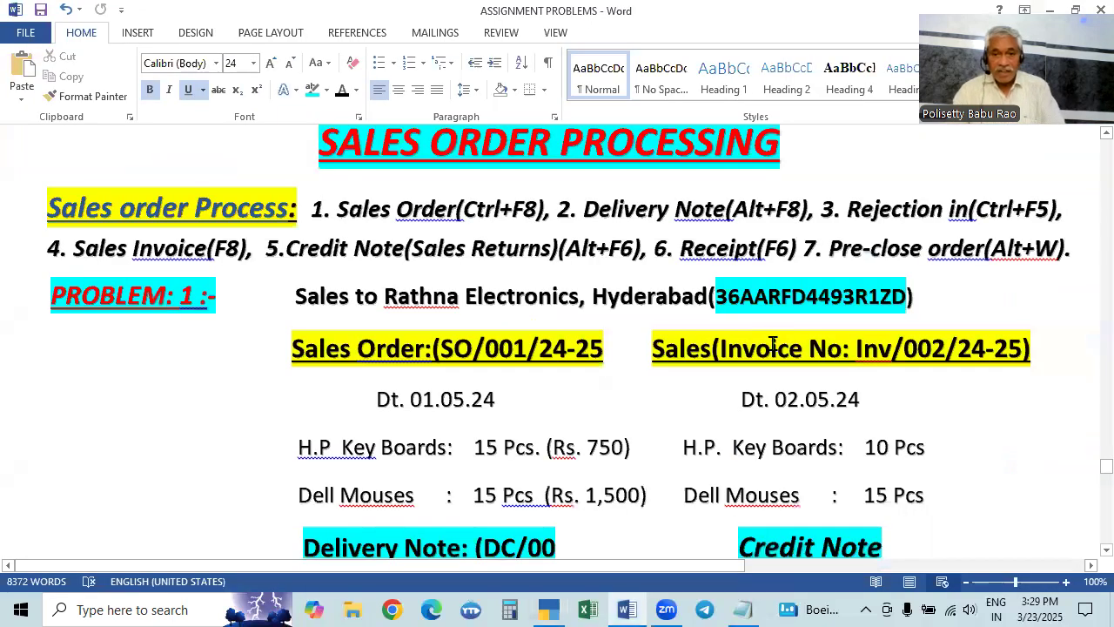
pyautogui.hotkey('alt', 'Tab')
pyautogui.press('Return')
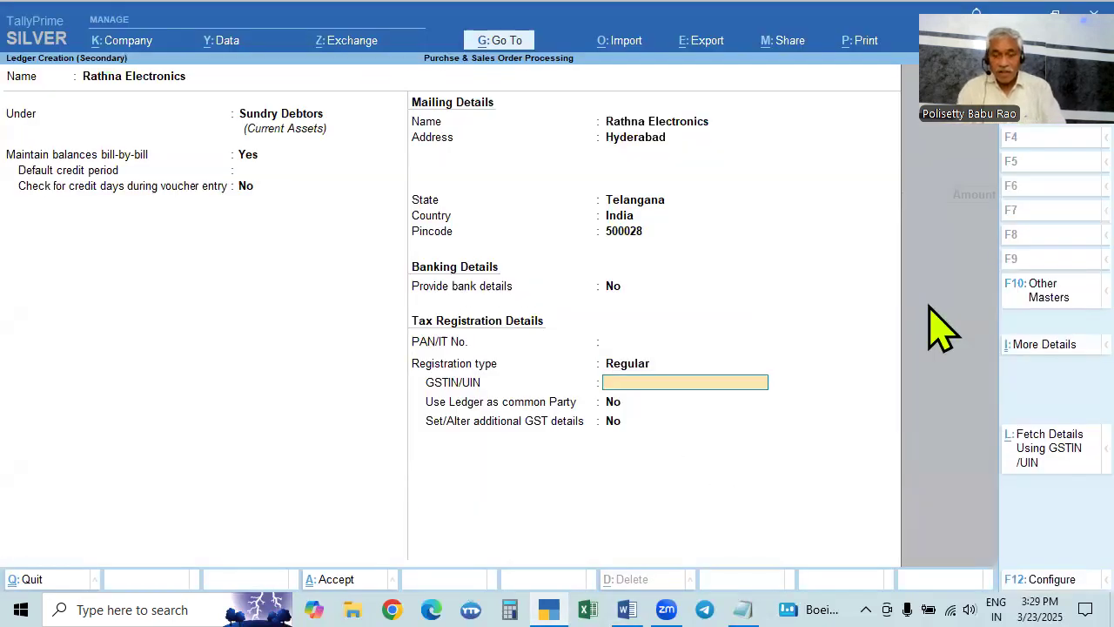
pyautogui.hotkey('alt', 'Tab')
pyautogui.hotkey('ctrl', 'c')
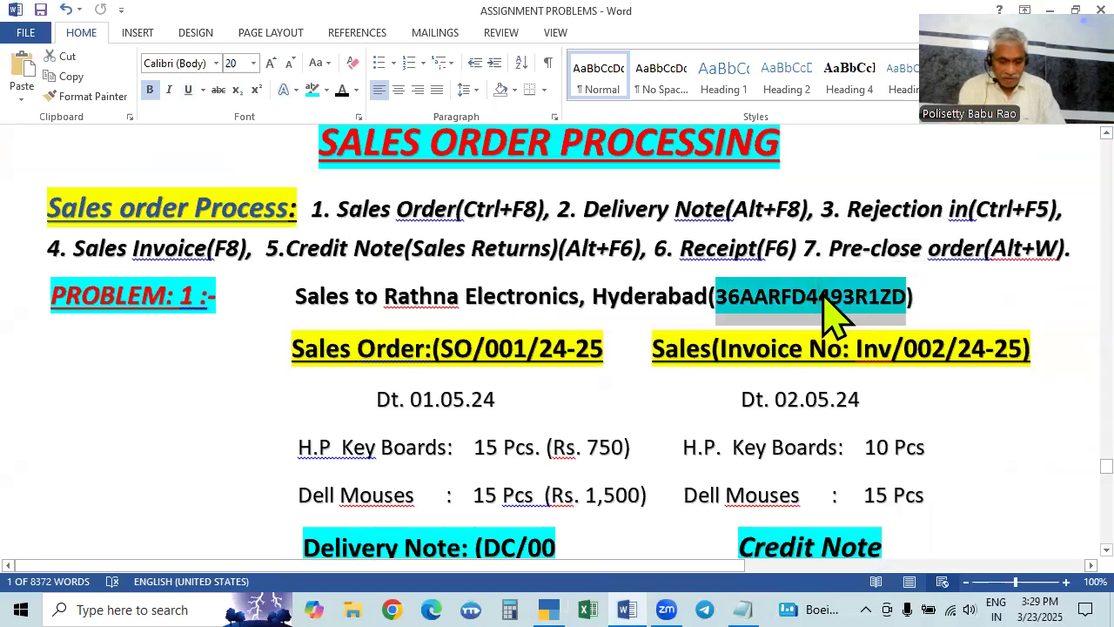
pyautogui.hotkey('alt', 'Tab')
pyautogui.hotkey('ctrl', 'v')
pyautogui.press('Return')
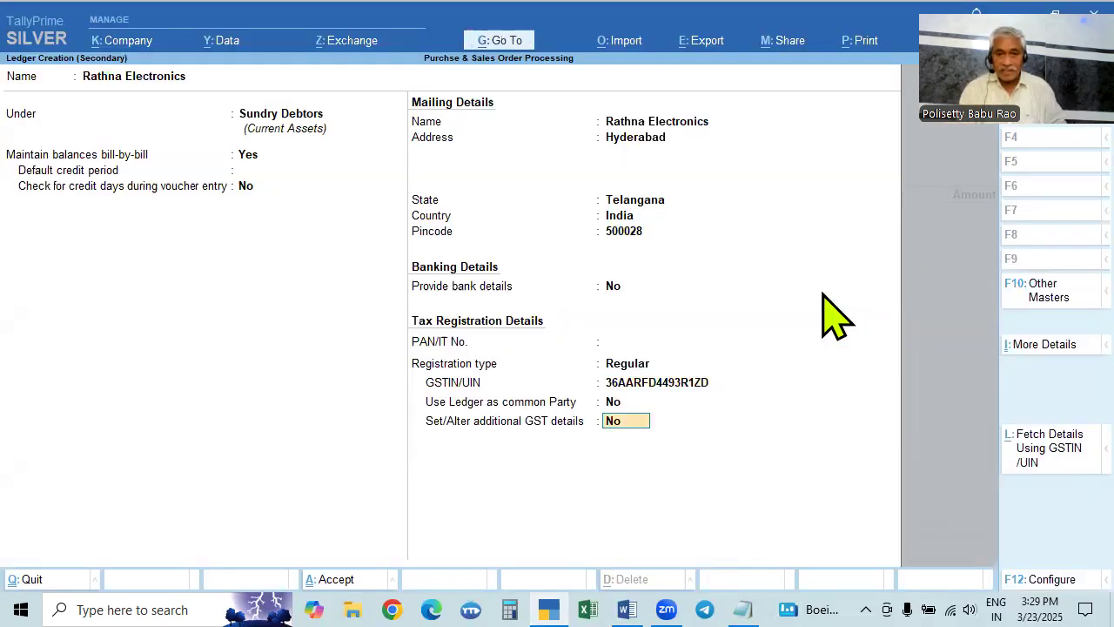
pyautogui.press('Return')
pyautogui.press('Return')
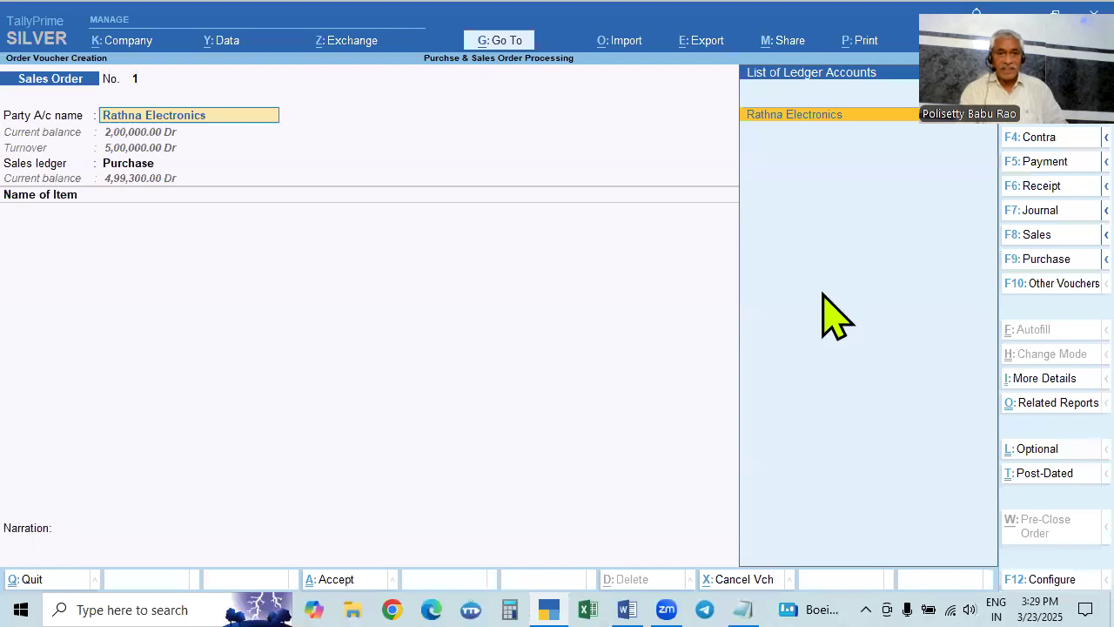
# Use Rathna Electronics as the sales order's party and set the terms of payment to 15 Days by Cheque
pyautogui.press('Return')
pyautogui.hotkey('alt', 'Tab')
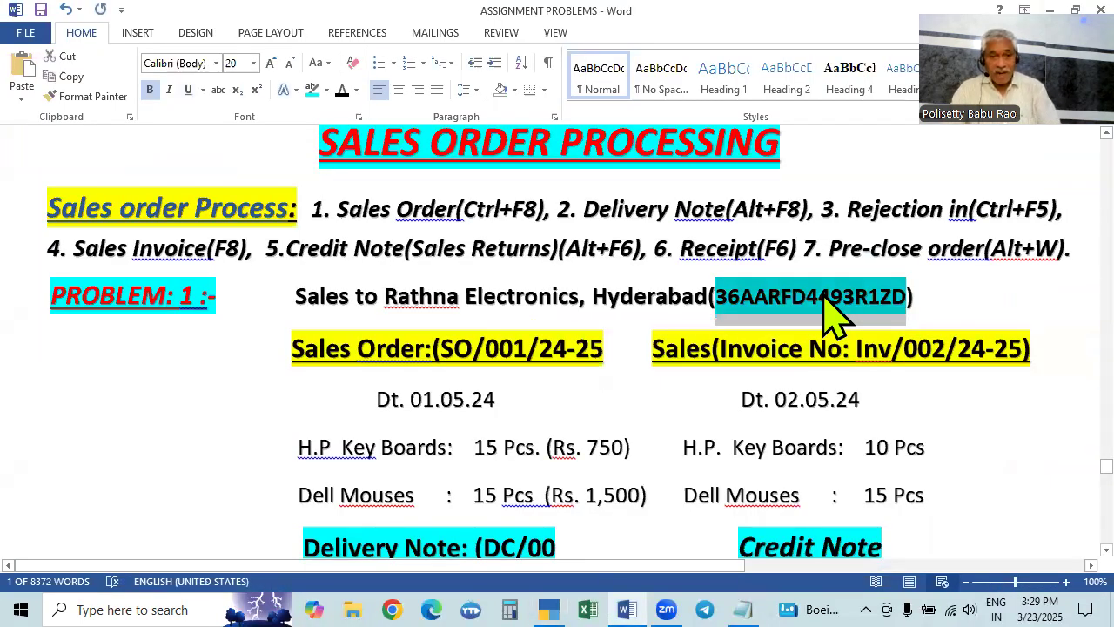
pyautogui.hotkey('alt', 'Tab')
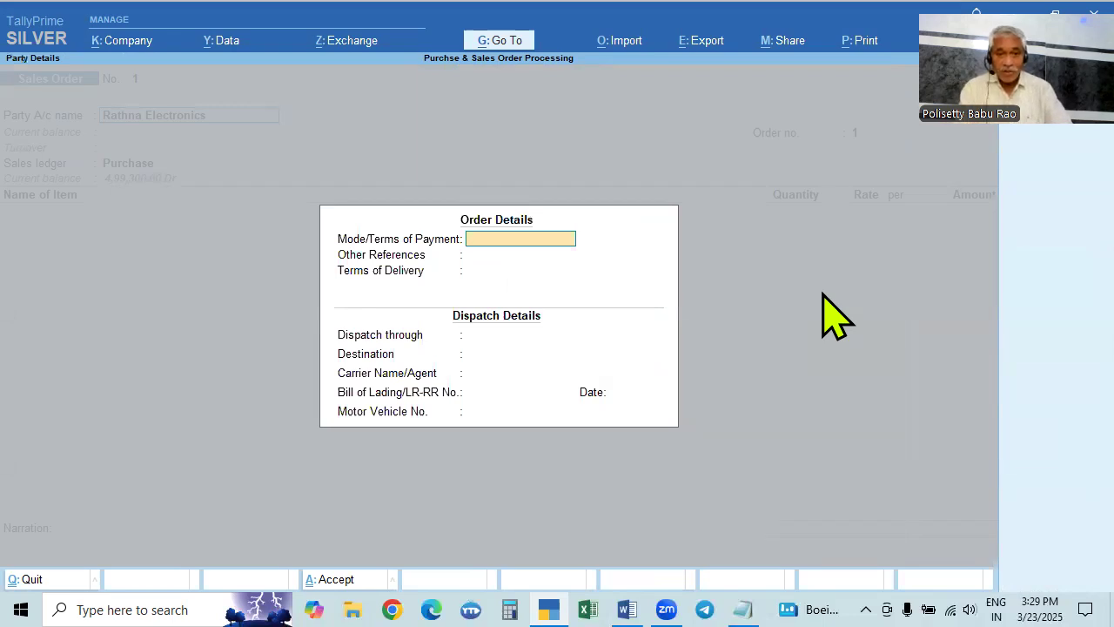
pyautogui.write('15 Da')
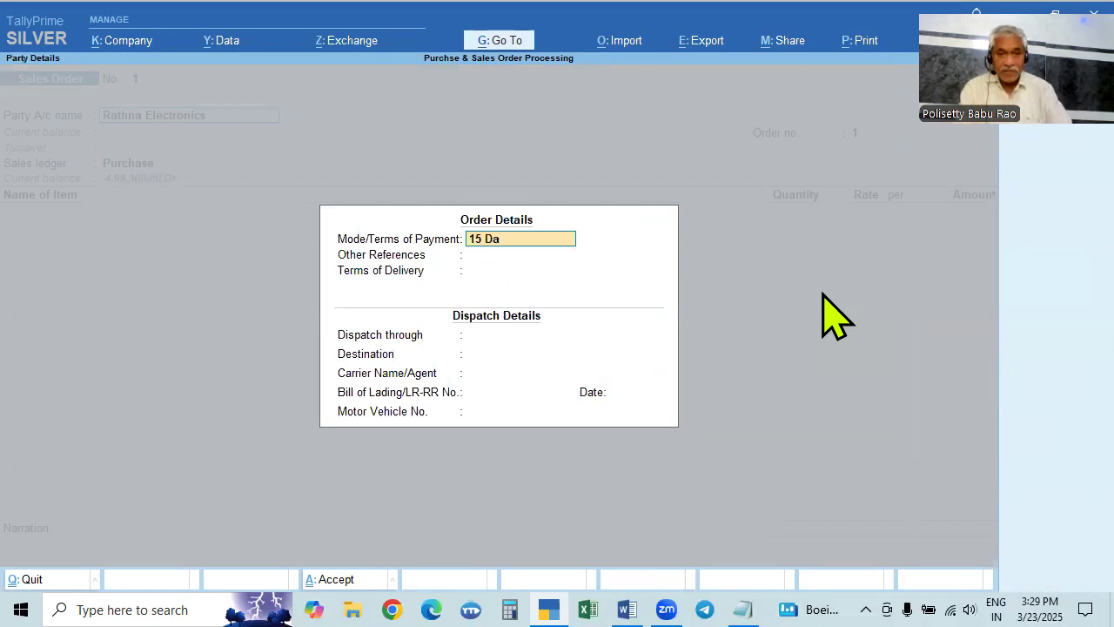
pyautogui.write('ys by Cheque')
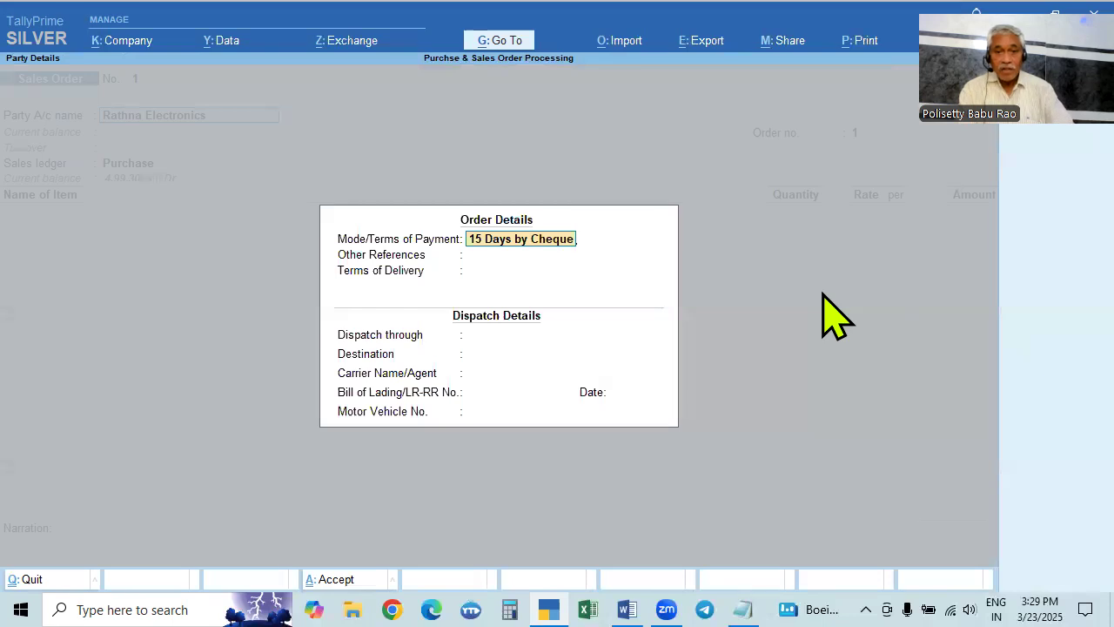
pyautogui.press('Return')
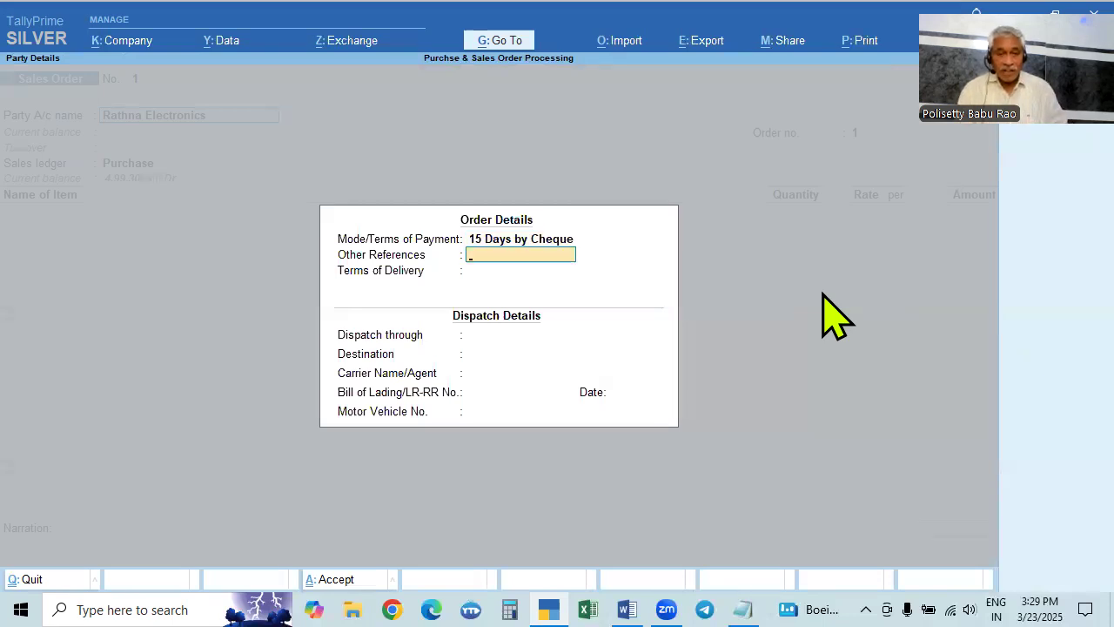
# Set the terms of delivery to 10 Days, leave the dispatch details blank, and accept the order details
pyautogui.press('Return')
pyautogui.write('10')
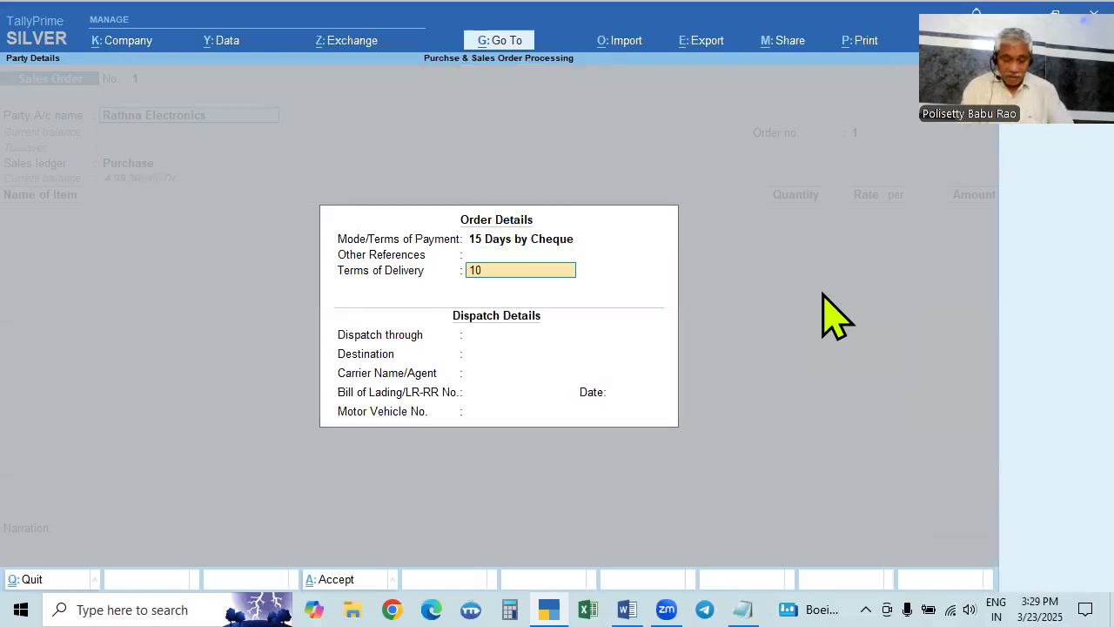
pyautogui.write(' Days')
pyautogui.press('Return')
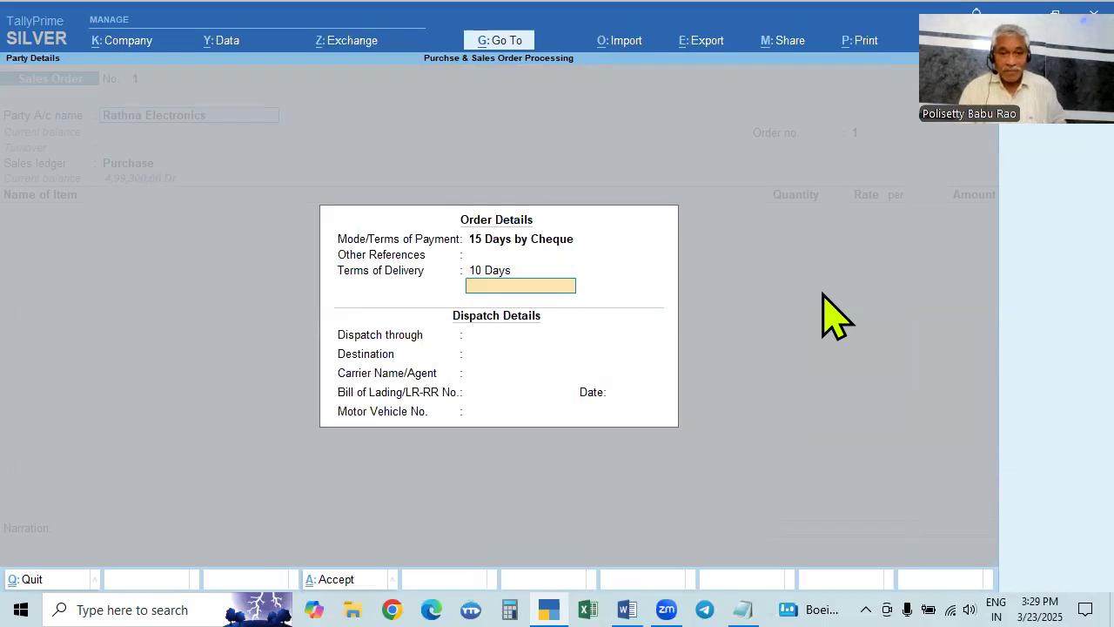
pyautogui.press('Return')
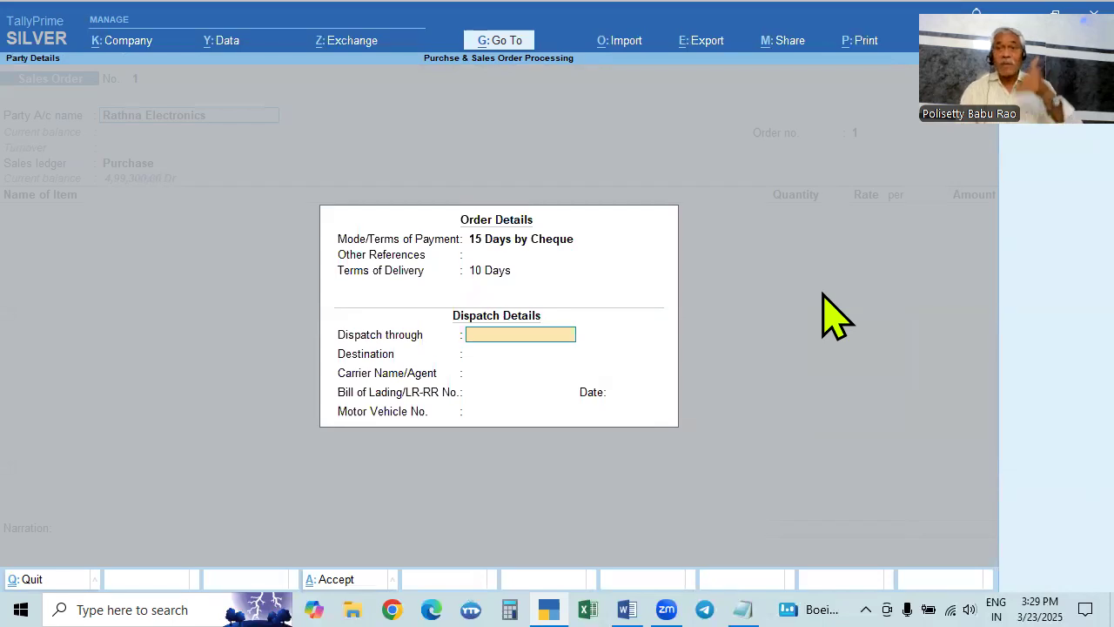
pyautogui.press('Return')
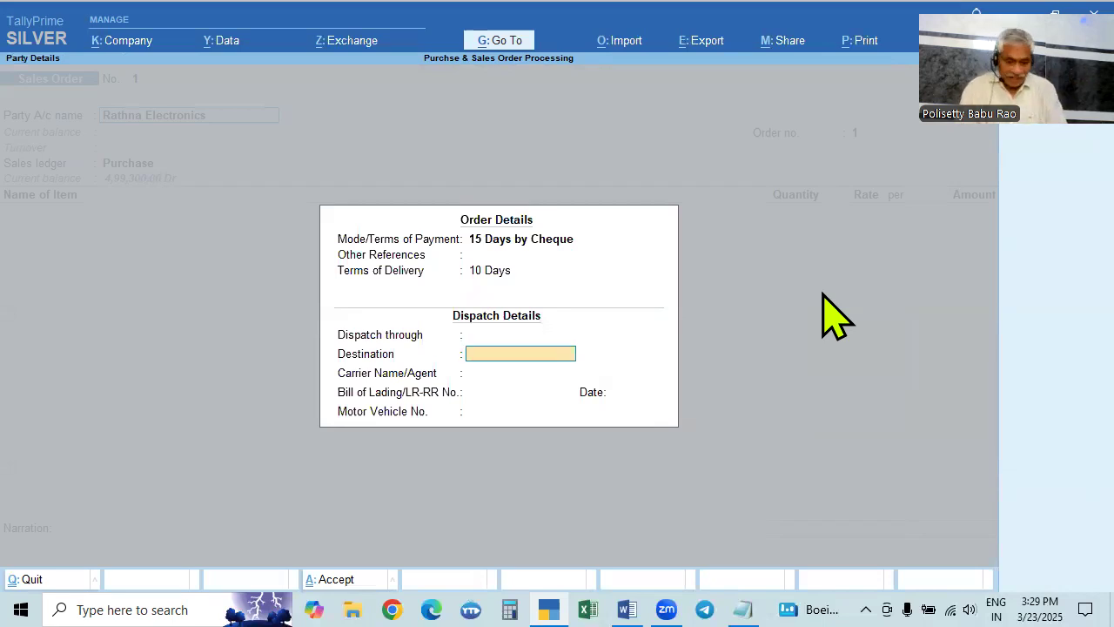
pyautogui.hotkey('ctrl', 'a')
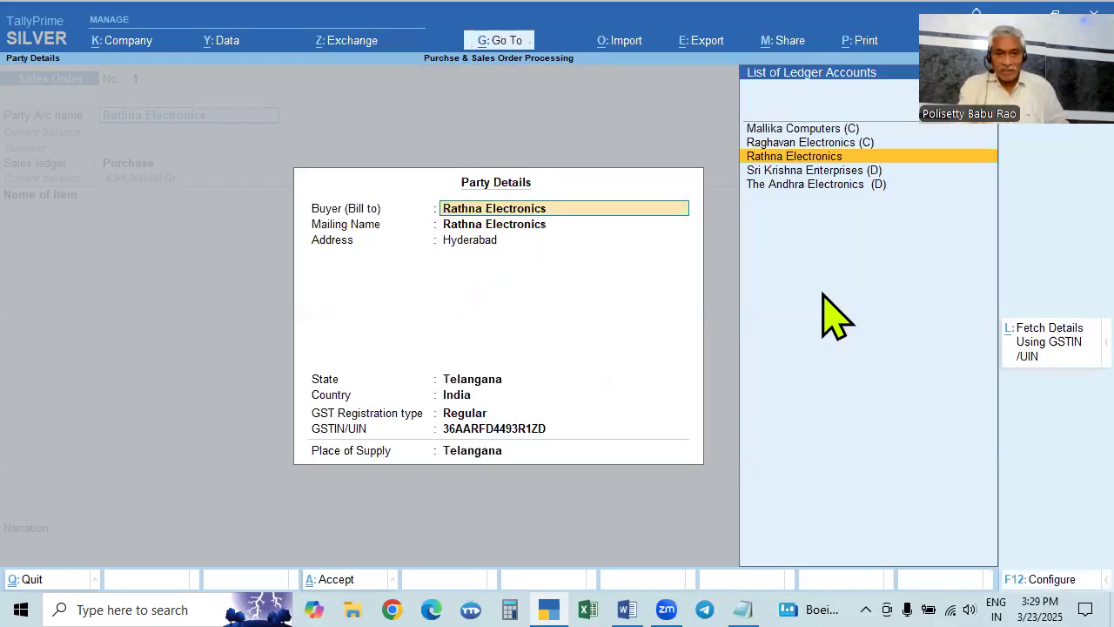
# Accept the party details and enter the order number from the assignment by hand, using slashes as separators
pyautogui.press('ctrl')
pyautogui.hotkey('ctrl', 'a')
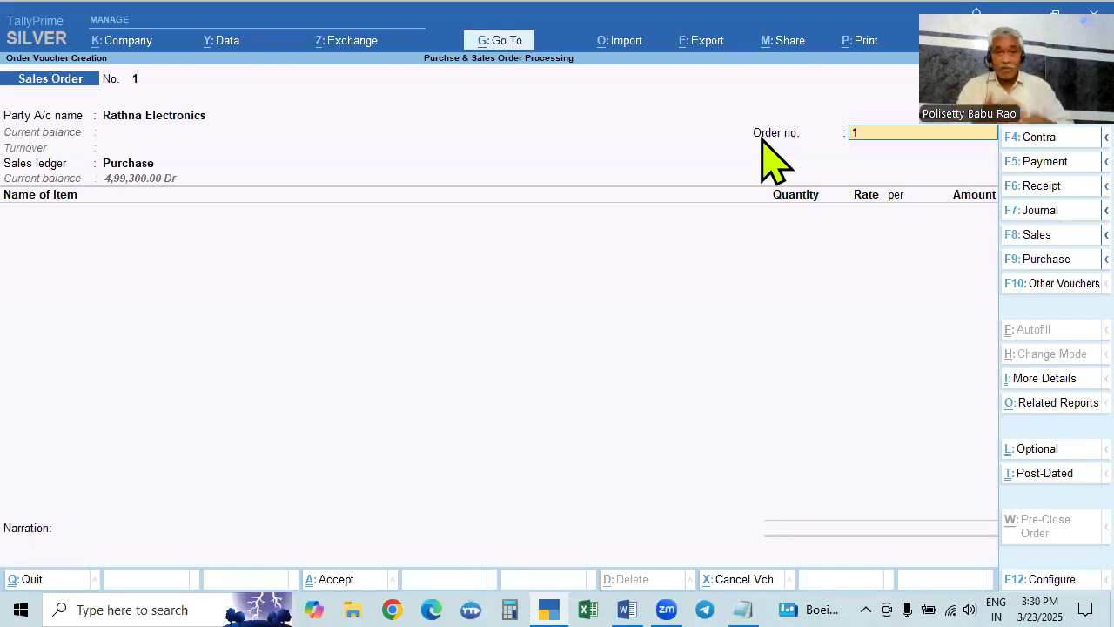
pyautogui.write('S')
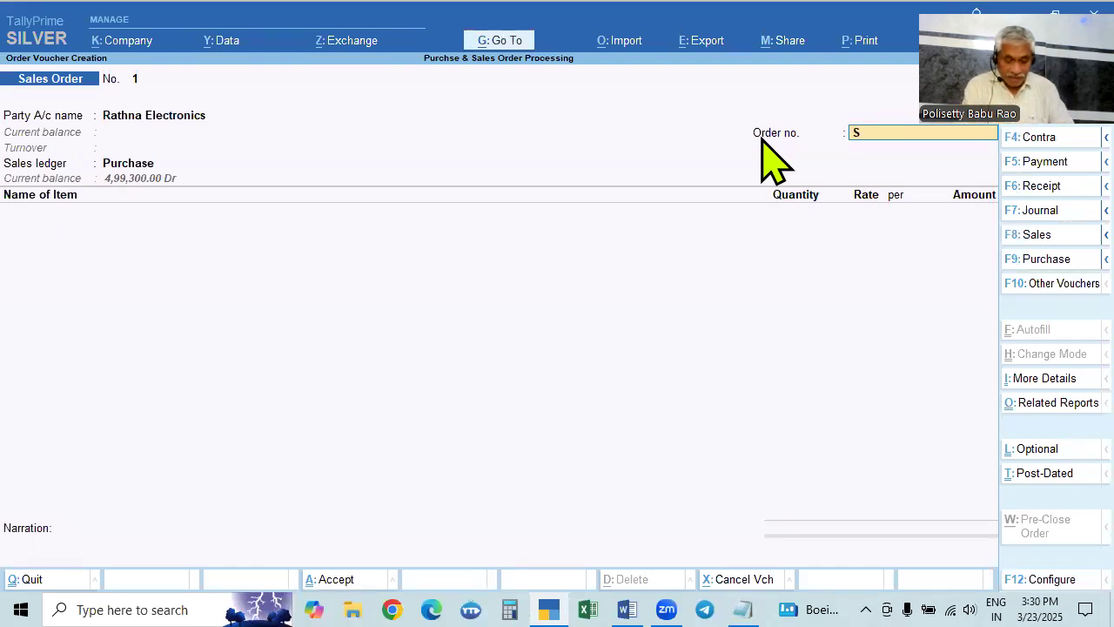
pyautogui.write('O')
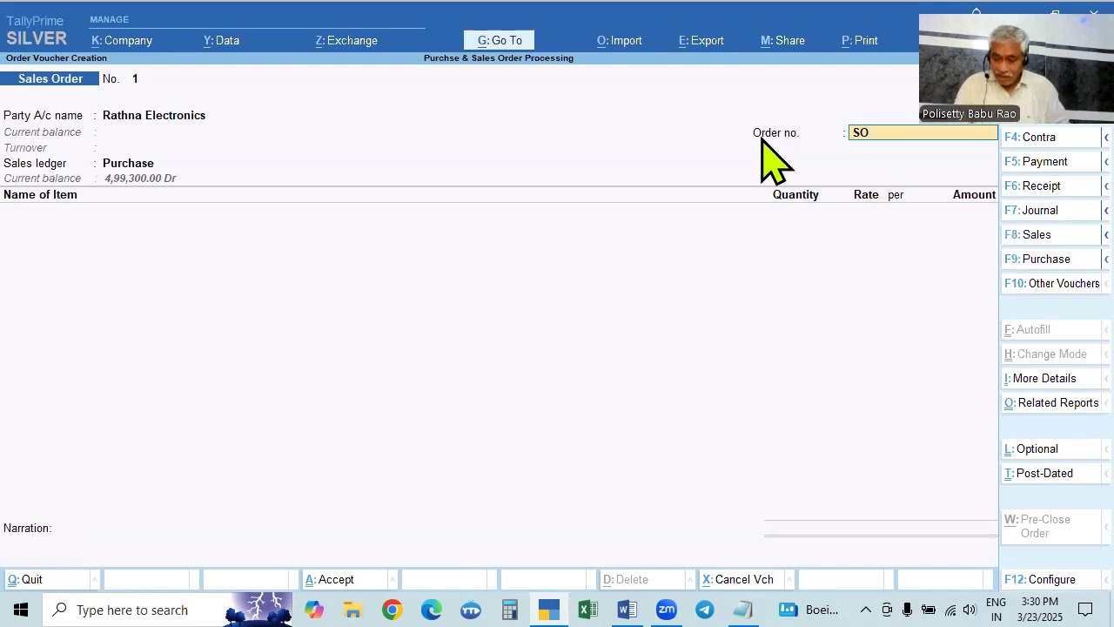
pyautogui.write('-0001')
pyautogui.press('BackSpace')
pyautogui.press('BackSpace')
pyautogui.write('1')
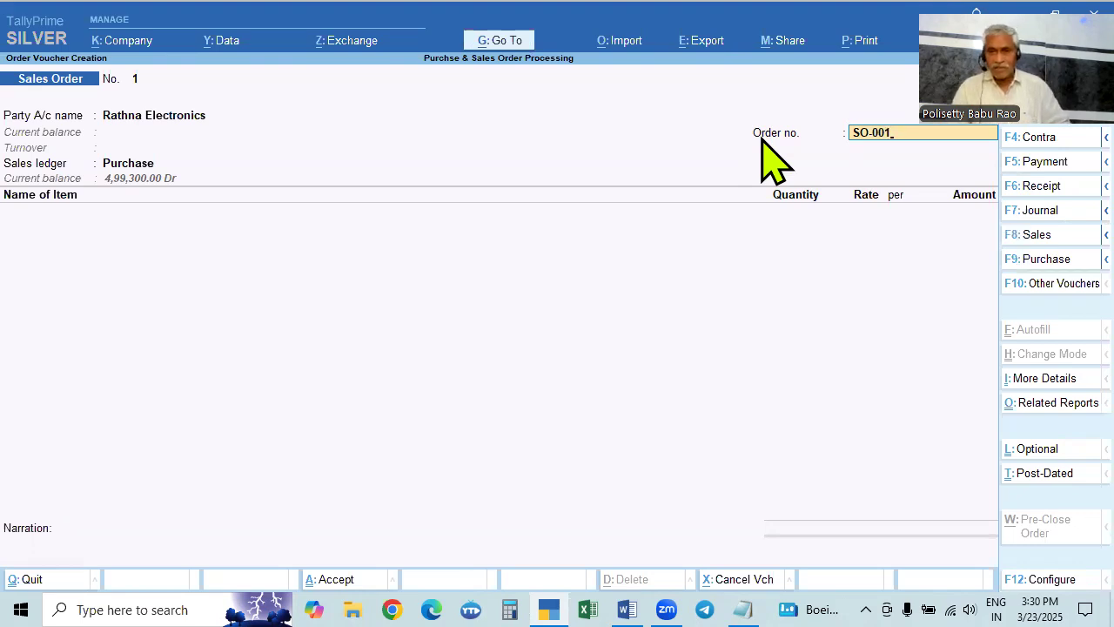
pyautogui.press('BackSpace')
pyautogui.press('BackSpace')
pyautogui.press('BackSpace')
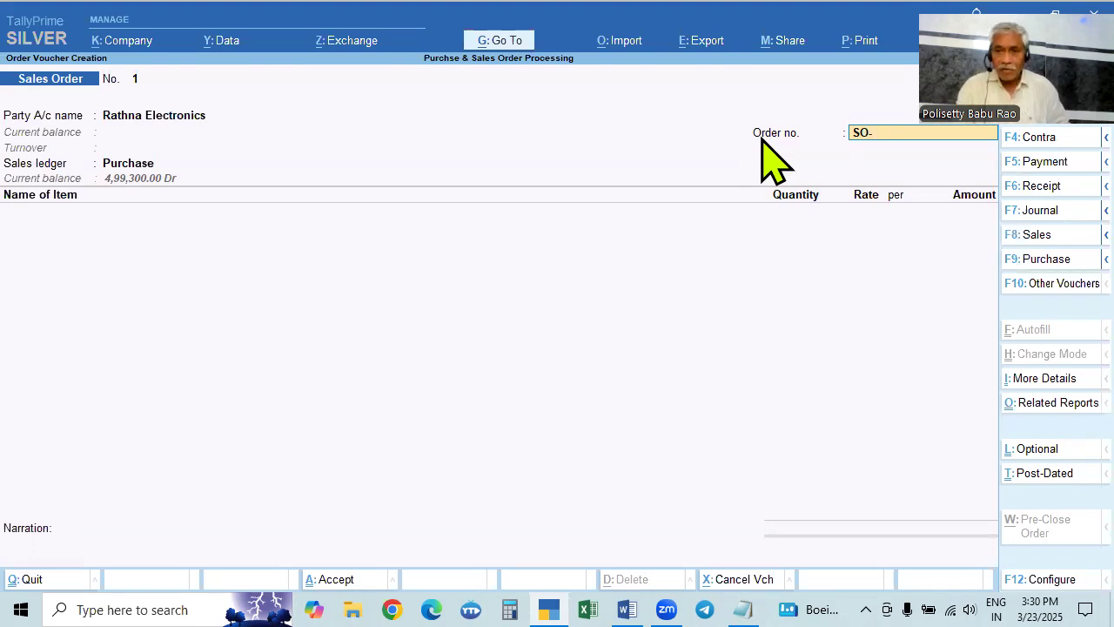
pyautogui.write('001')
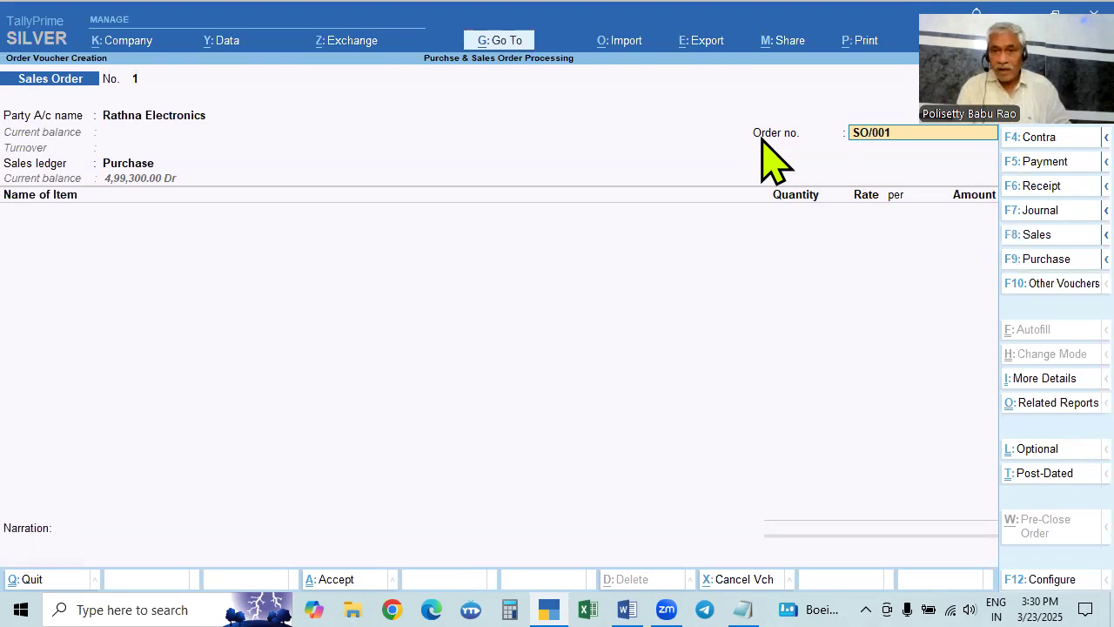
pyautogui.write('/24-2')
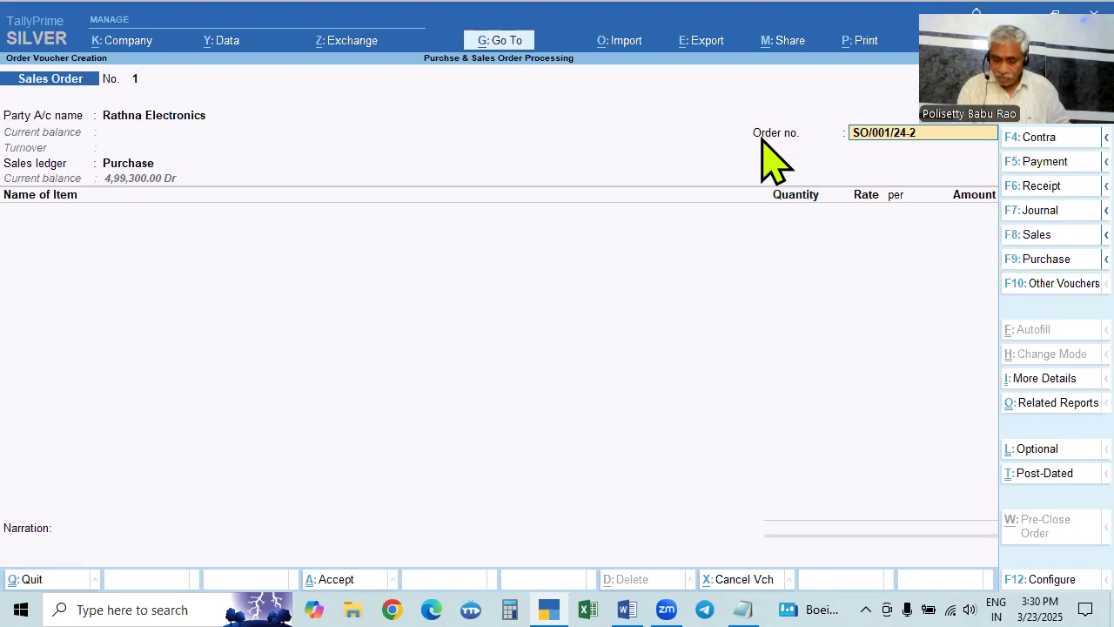
pyautogui.write('5')
# Replace the sales order's number with the one copied from the Sales Order heading in the Word assignment
pyautogui.hotkey('alt', 'Tab')
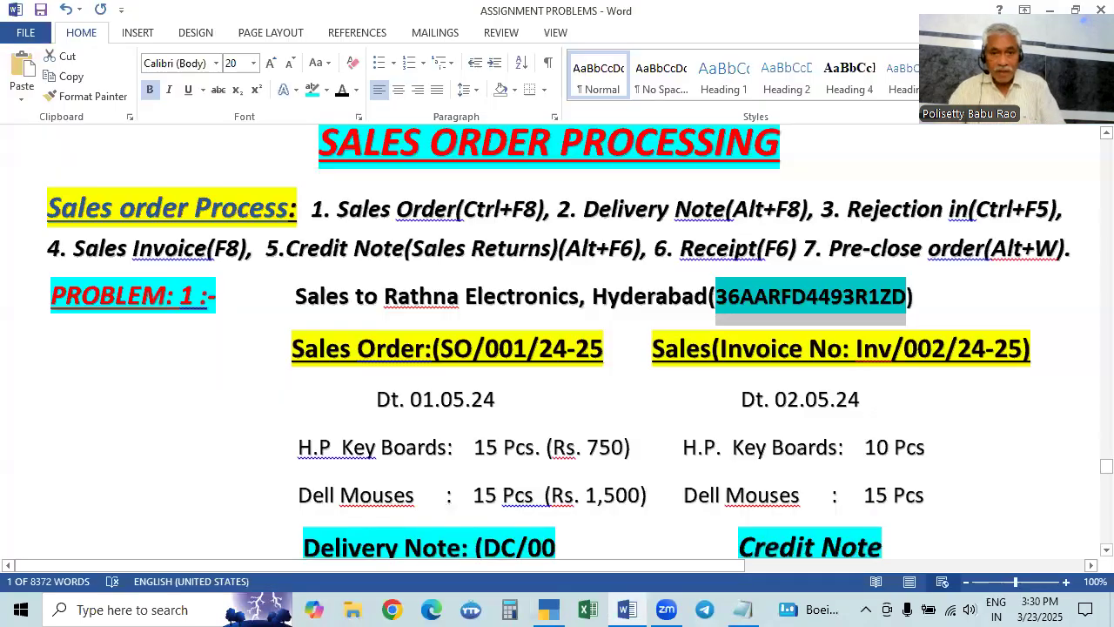
pyautogui.click(440, 355)
pyautogui.moveTo(440, 355); pyautogui.dragTo(589, 367)
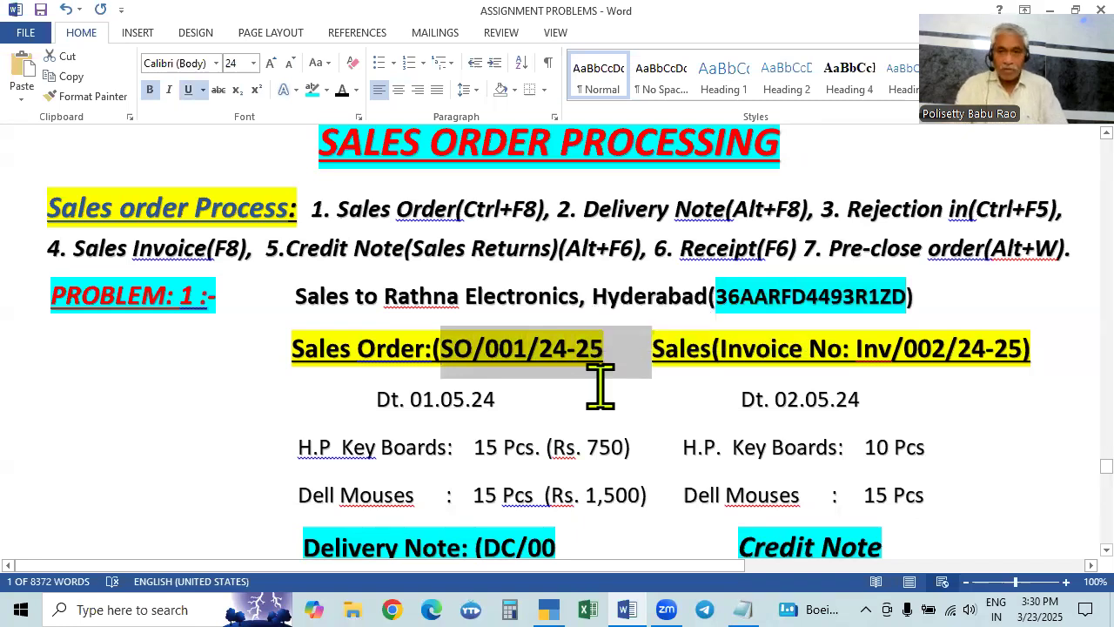
pyautogui.hotkey('alt', 'Tab')
pyautogui.press('BackSpace')
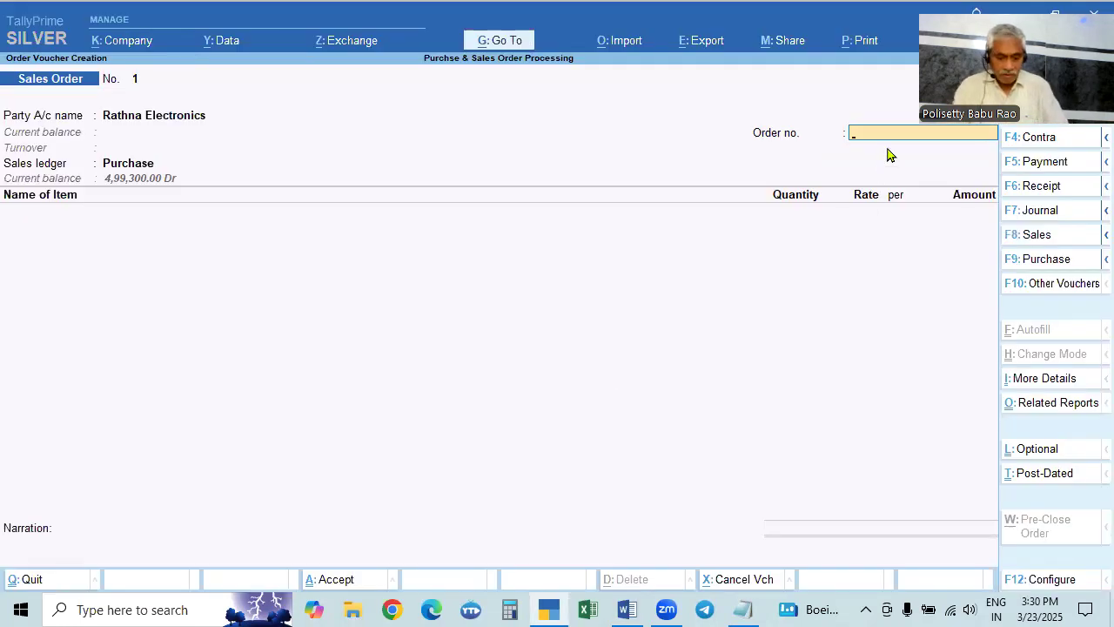
pyautogui.hotkey('ctrl', 'v')
pyautogui.press('Return')
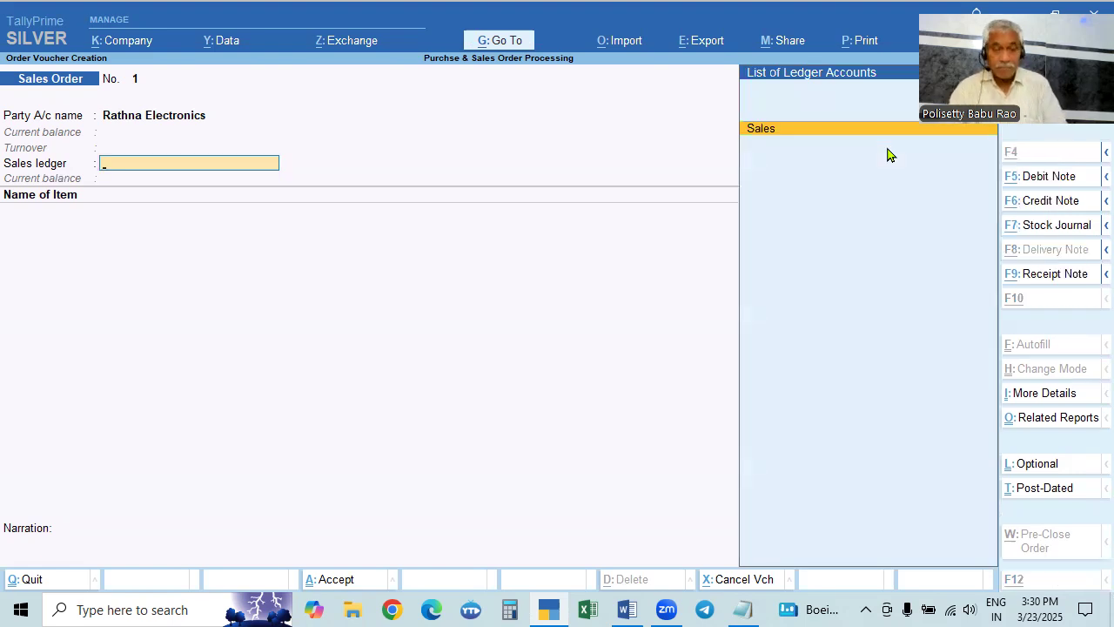
# Set the sales order's sales ledger to Sales
pyautogui.hotkey('alt', 'Tab')
pyautogui.hotkey('alt', 'Tab')
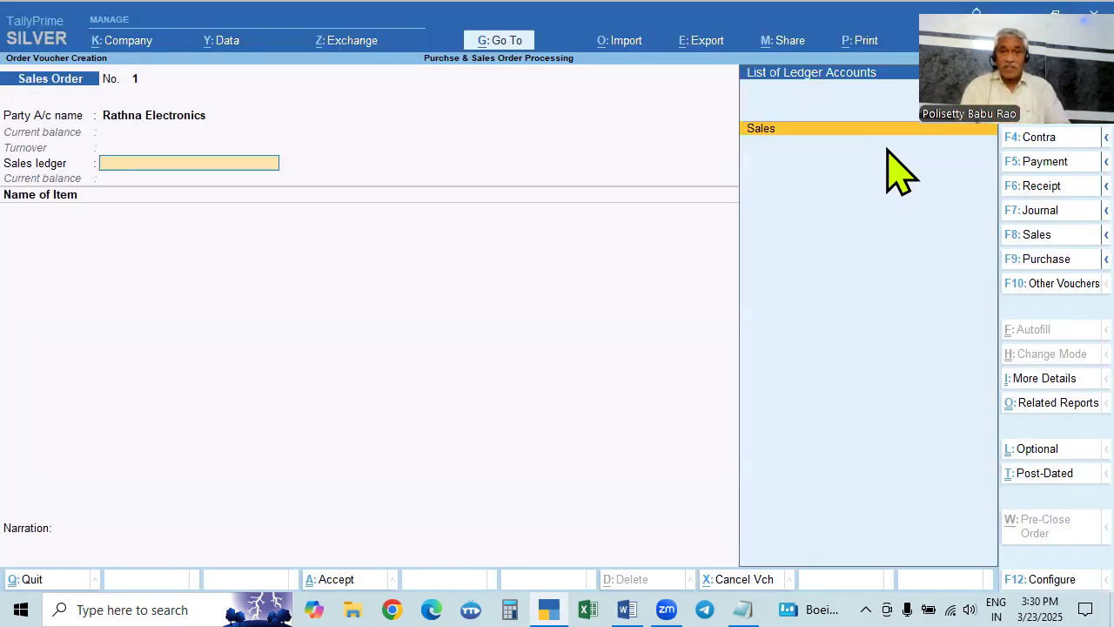
pyautogui.press('Return')
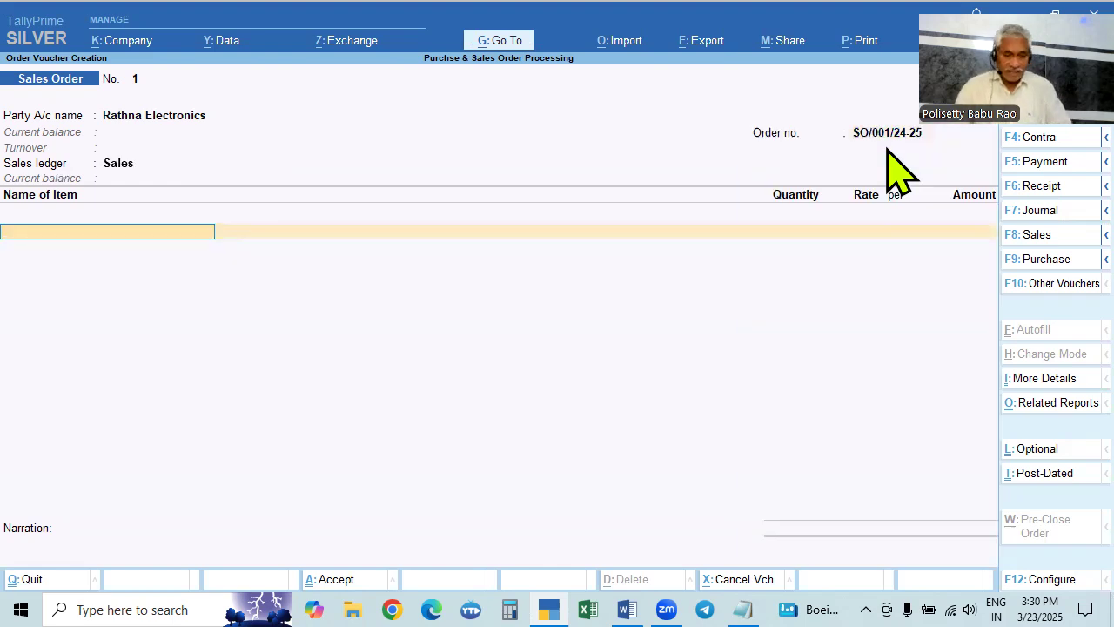
# Check the ordered items in the Word assignment and add HP Keyboard as the sales order's first item
pyautogui.hotkey('alt', 'Tab')
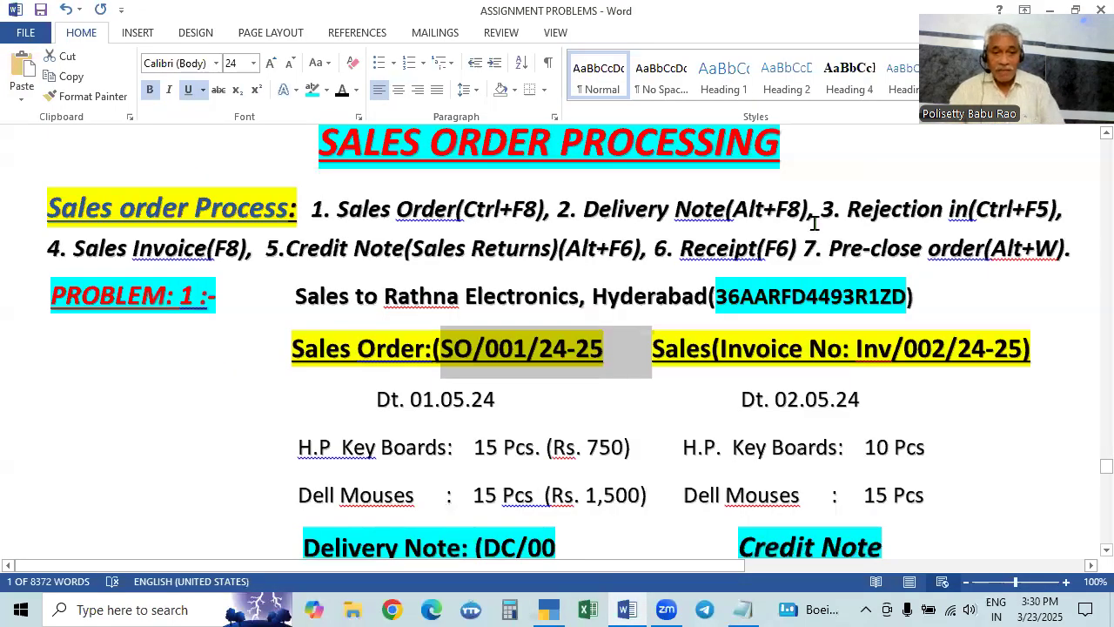
pyautogui.scroll(-2, 638, 369)
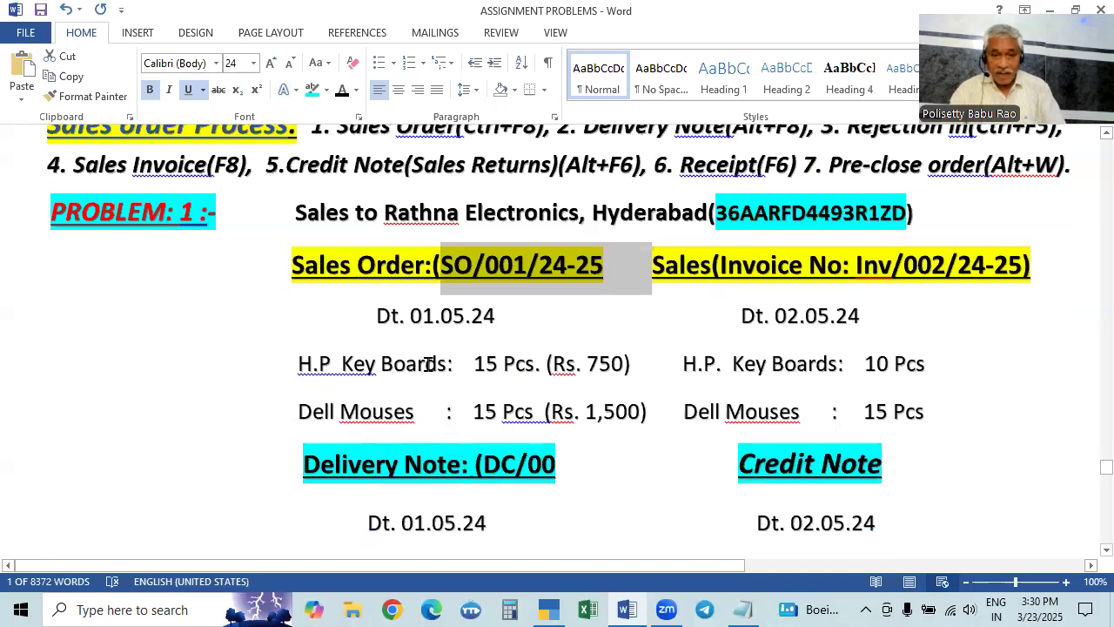
pyautogui.hotkey('alt', 'Tab')
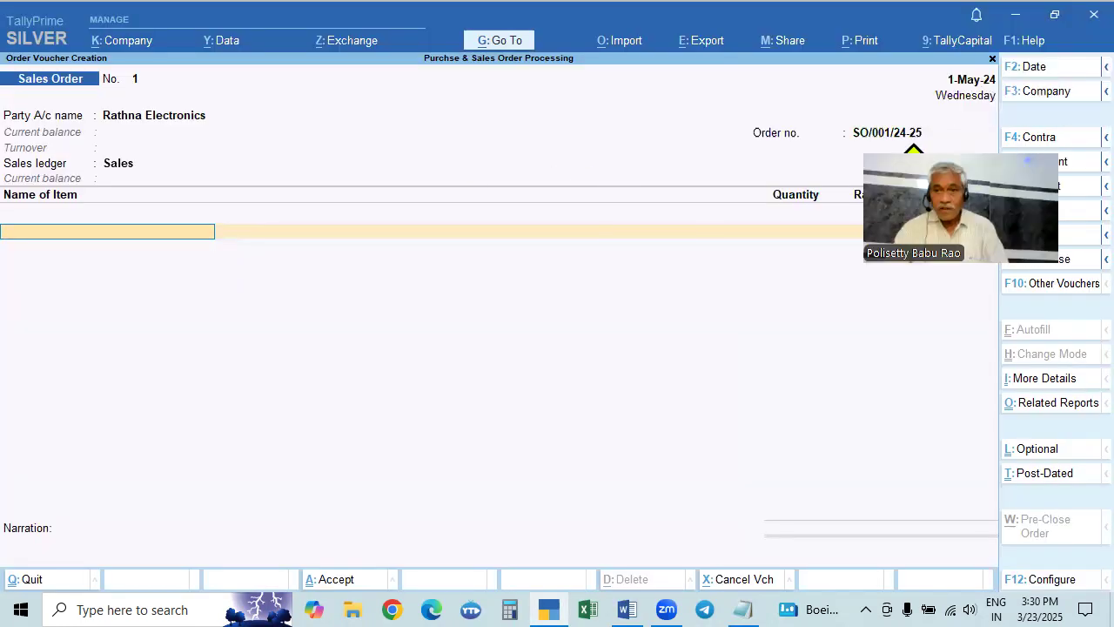
pyautogui.hotkey('alt', 'Tab')
pyautogui.hotkey('alt', 'Tab')
pyautogui.hotkey('alt', 'Tab')
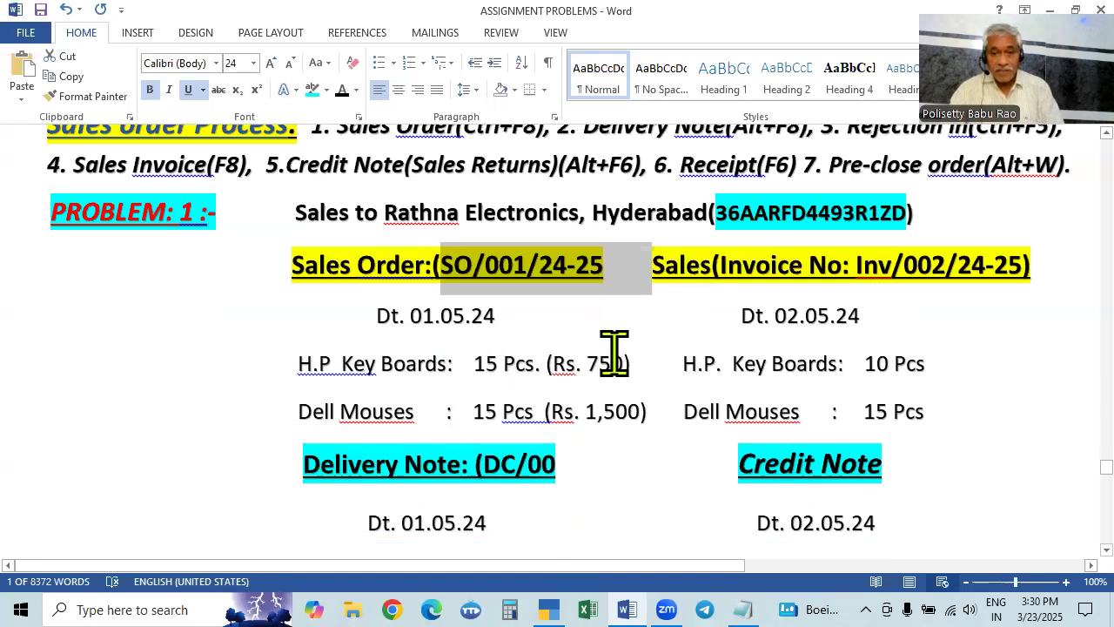
pyautogui.hotkey('alt', 'Tab')
pyautogui.write('Hp')
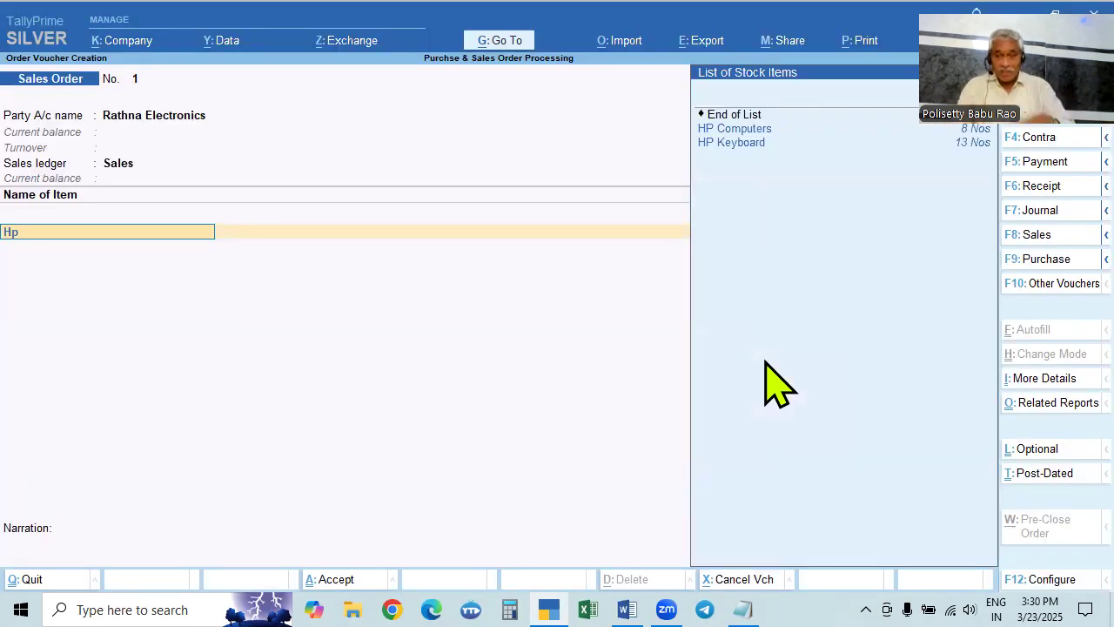
pyautogui.press('Down')
pyautogui.press('Down')
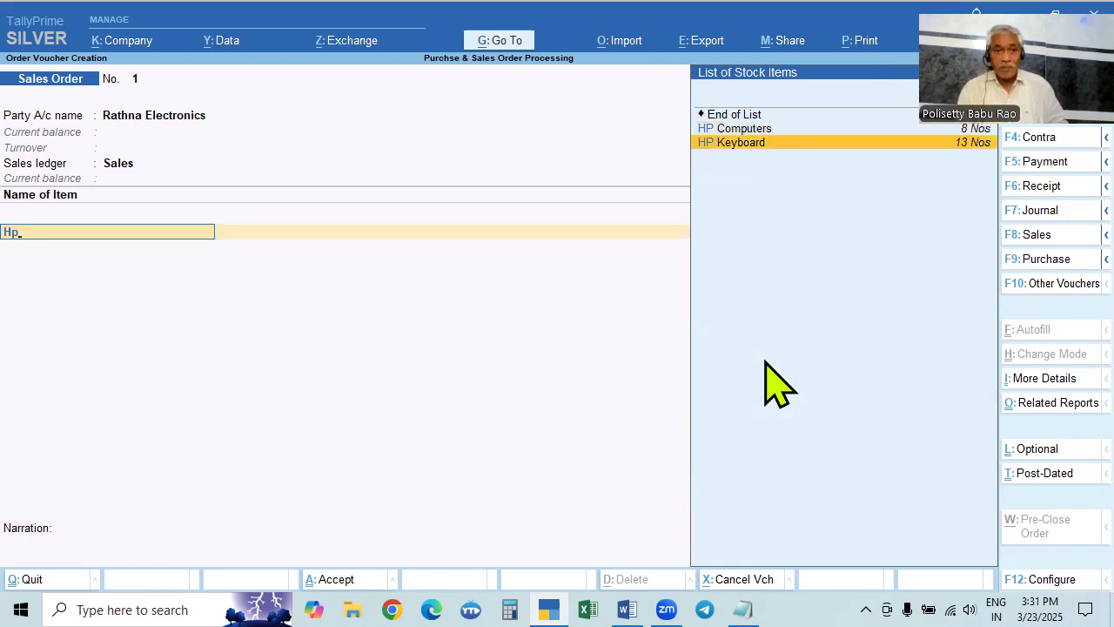
pyautogui.press('Return')
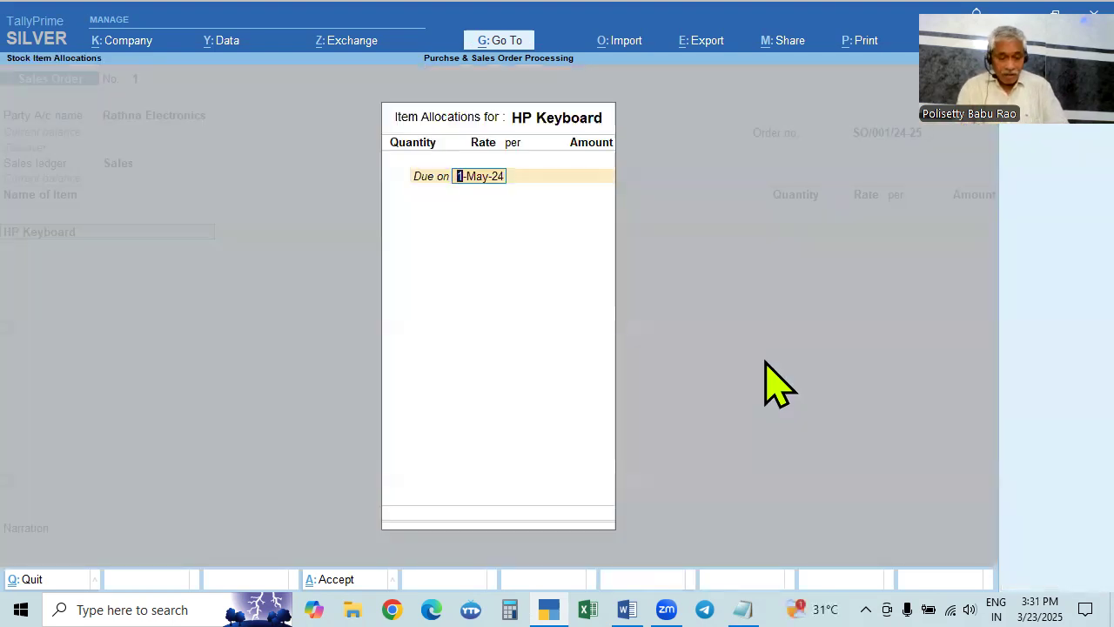
# Set the HP Keyboard allocation's due date to 10 Days
pyautogui.hotkey('alt', 'Tab')
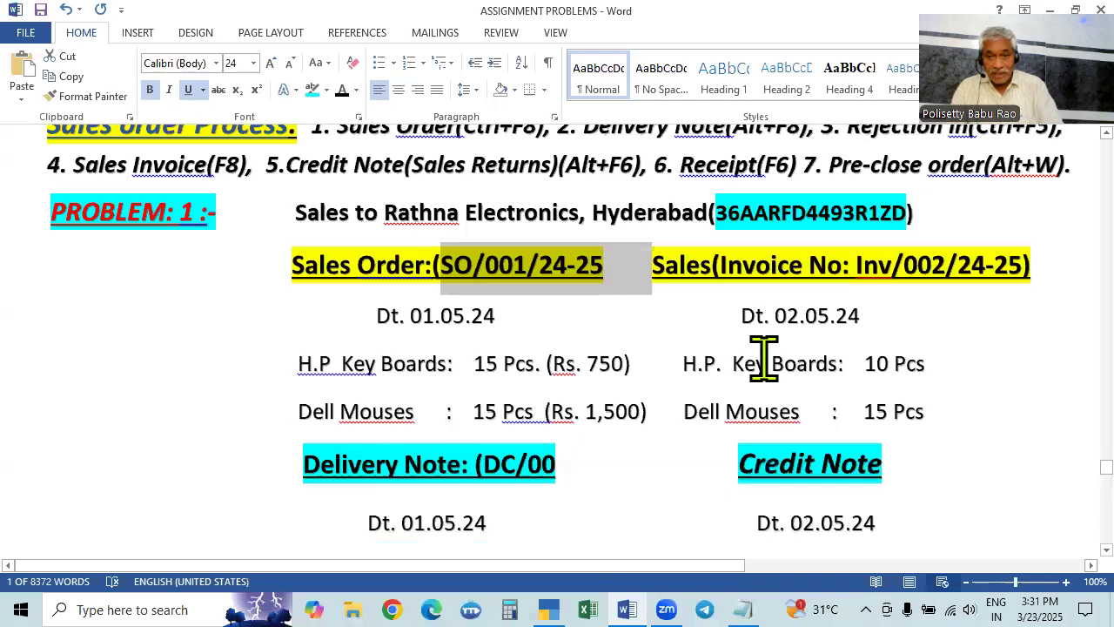
pyautogui.hotkey('alt', 'Tab')
pyautogui.write('10')
pyautogui.press('BackSpace')
pyautogui.press('BackSpace')
pyautogui.write('5')
pyautogui.press('BackSpace')
pyautogui.write('10')
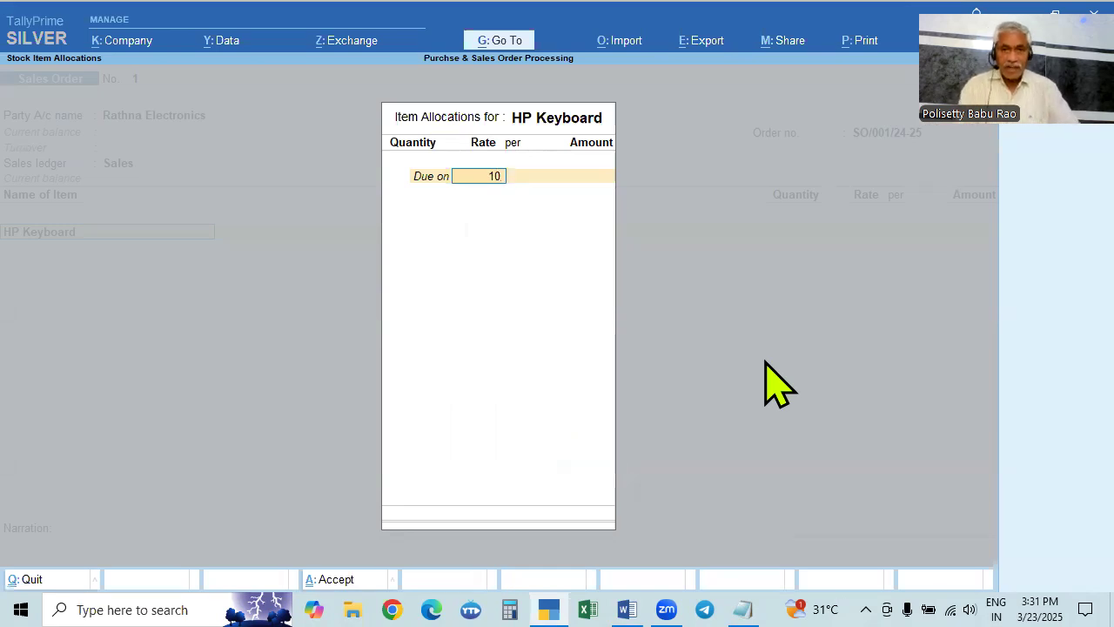
pyautogui.press('Return')
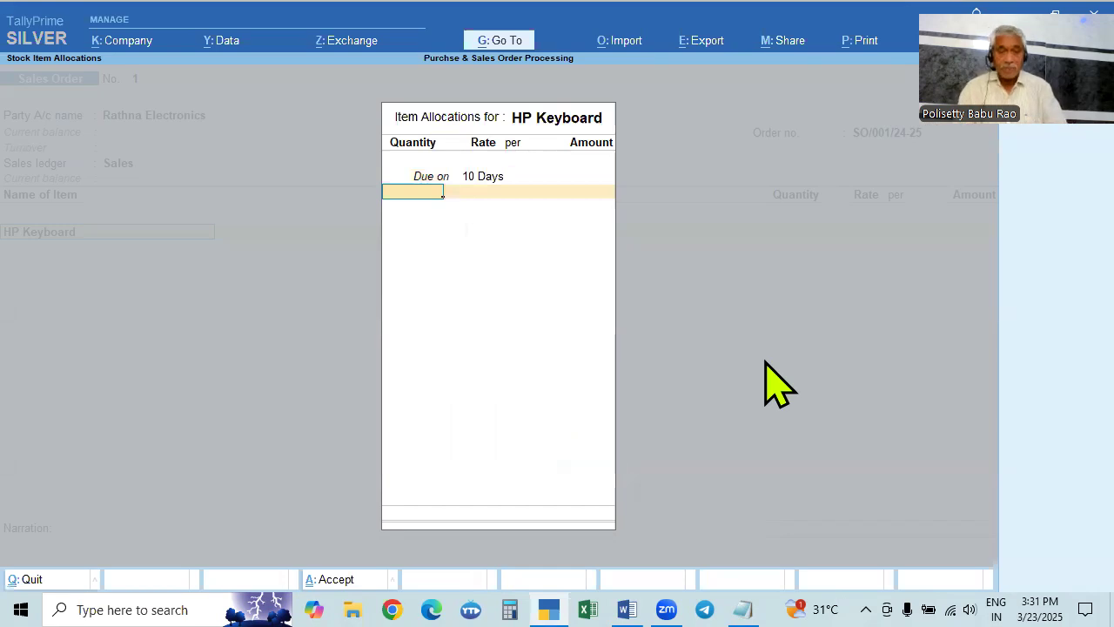
# Set the HP Keyboard quantity to 15 Nos as listed in the Word assignment
pyautogui.hotkey('alt', 'Tab')
pyautogui.hotkey('alt', 'Tab')
pyautogui.write('15')
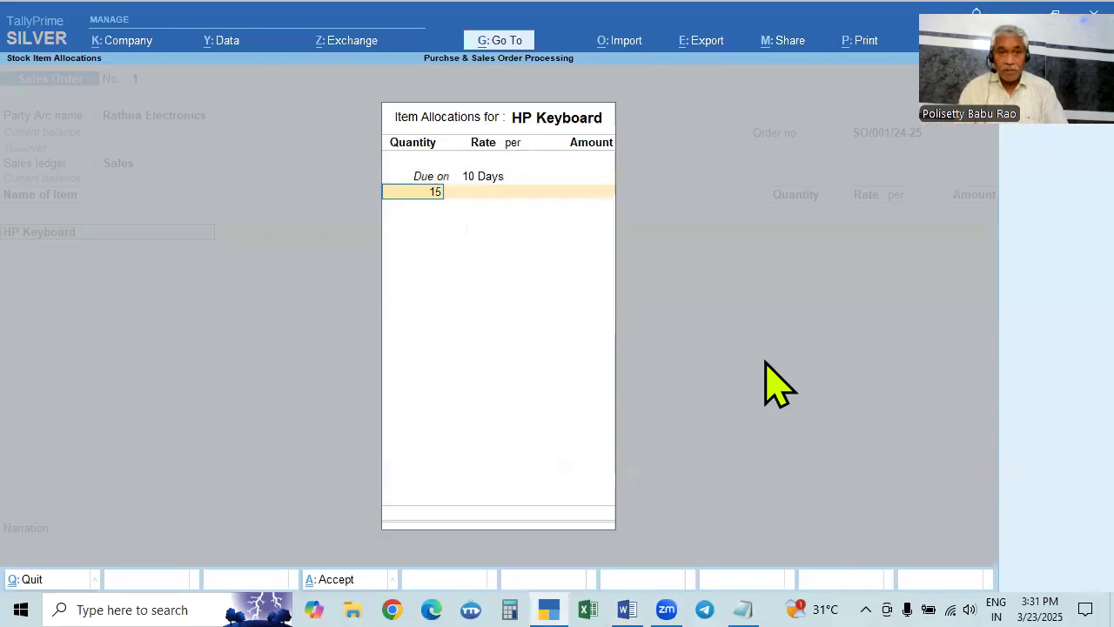
pyautogui.press('Return')
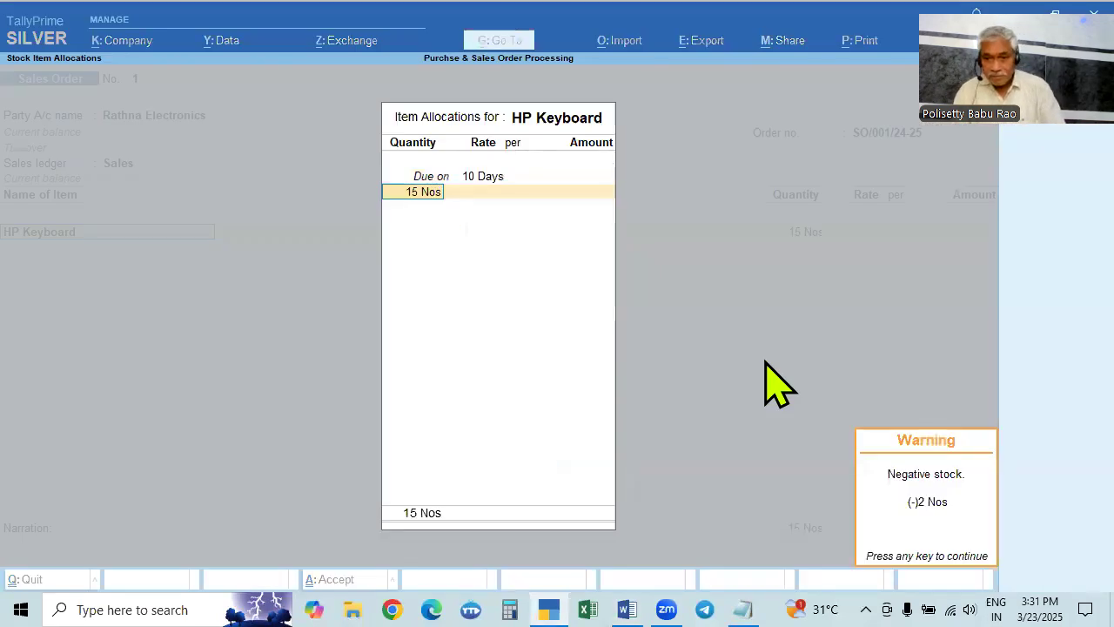
pyautogui.press('Return')
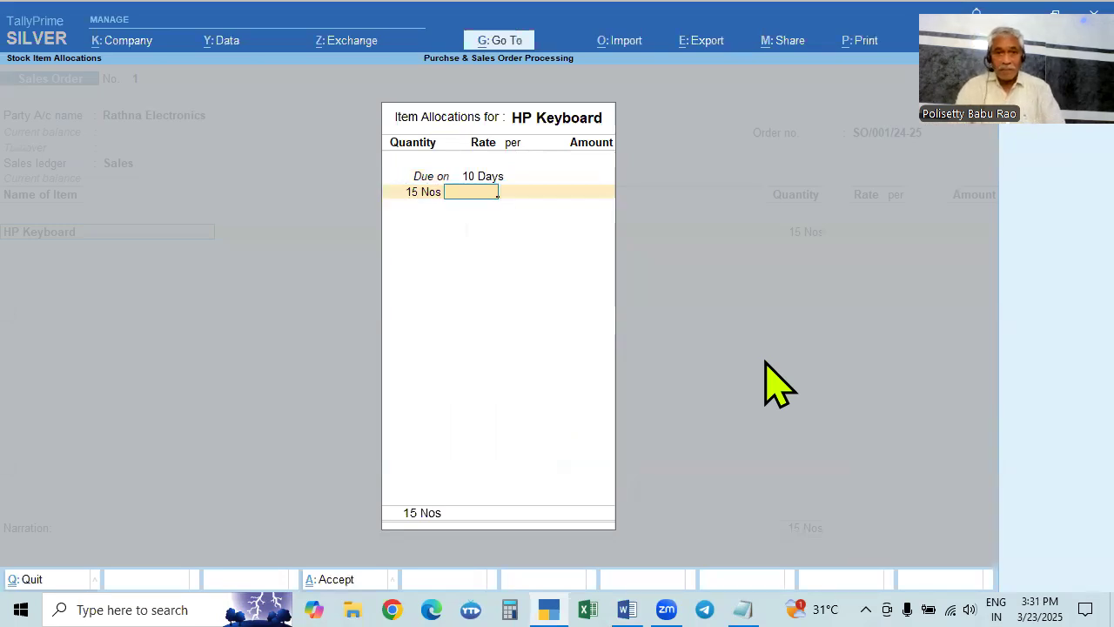
# Set the HP Keyboard rate to 750 per Nos from the Word assignment and finish the item's allocation
pyautogui.hotkey('alt', 'Tab')
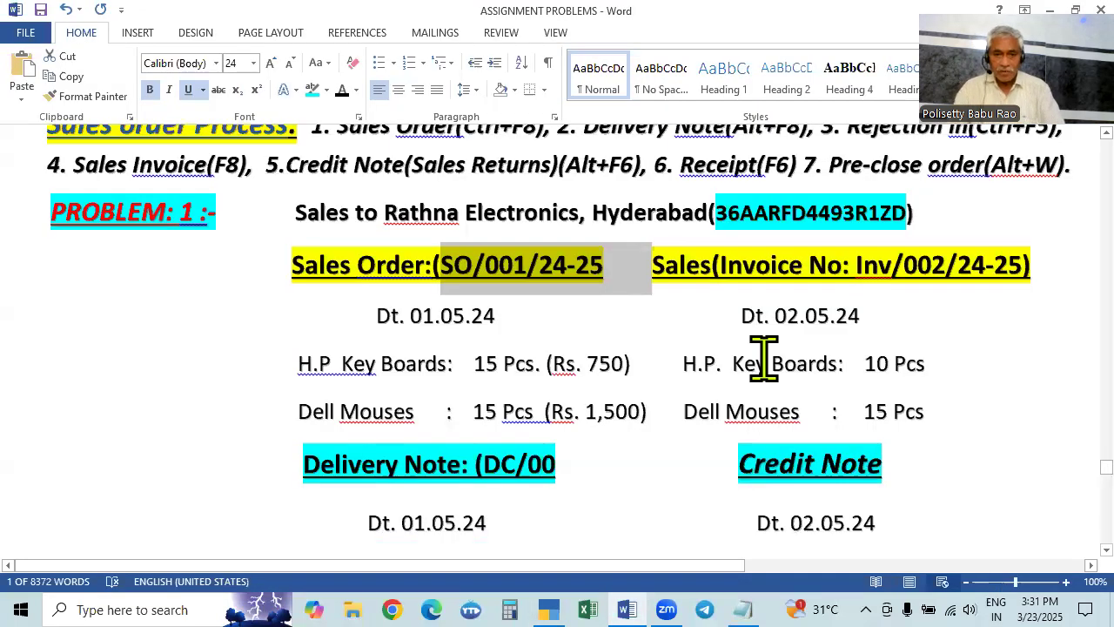
pyautogui.hotkey('alt', 'Tab')
pyautogui.write('750')
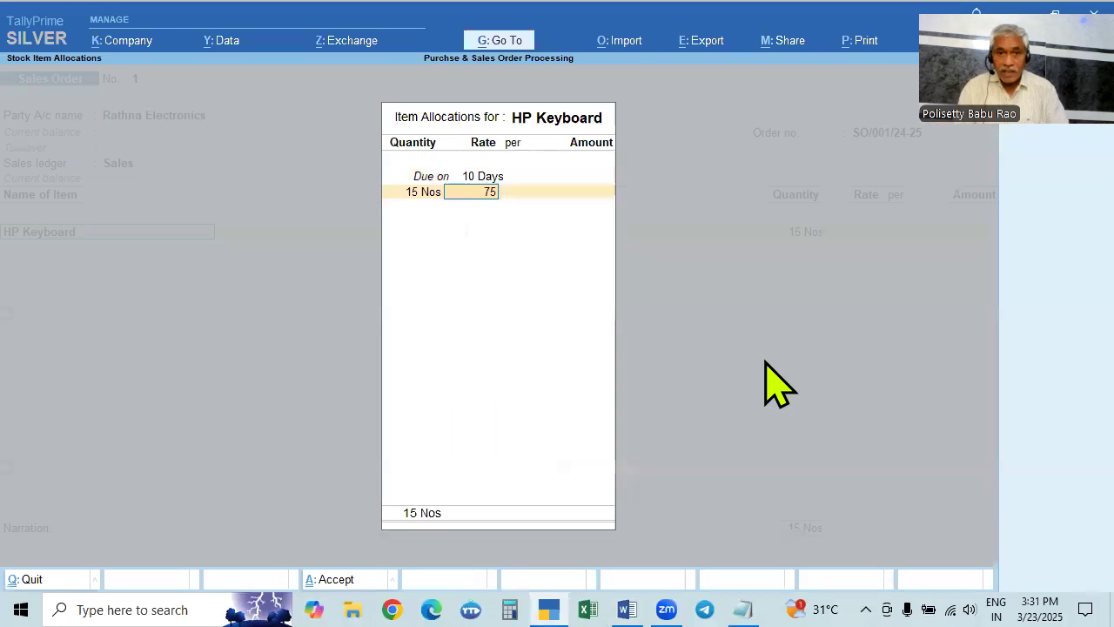
pyautogui.press('Return')
pyautogui.press('Return')
pyautogui.press('Return')
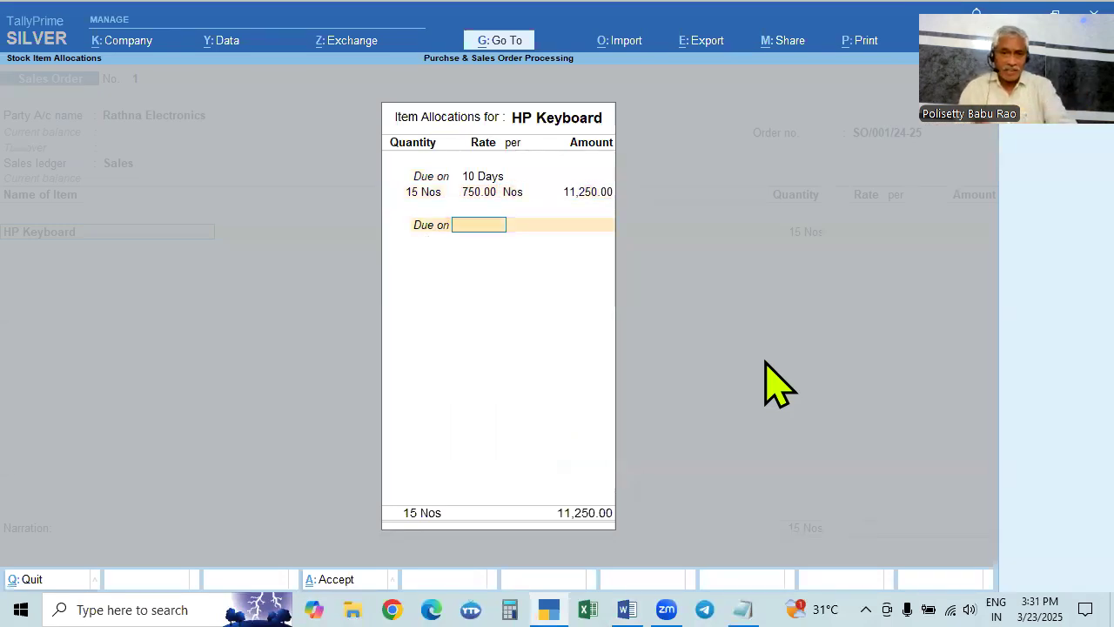
pyautogui.press('Return')
pyautogui.press('Return')
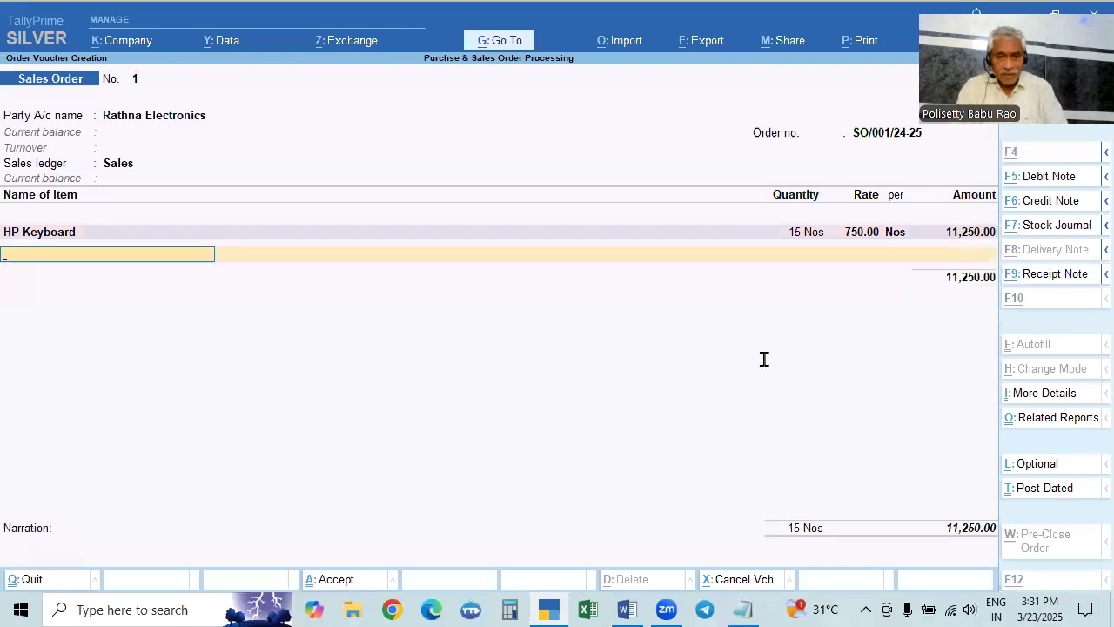
# Check the Word assignment and add Dell Mouse as the sales order's second item, due on 10 Days
pyautogui.hotkey('alt', 'Tab')
pyautogui.hotkey('alt', 'Tab')
pyautogui.write('De')
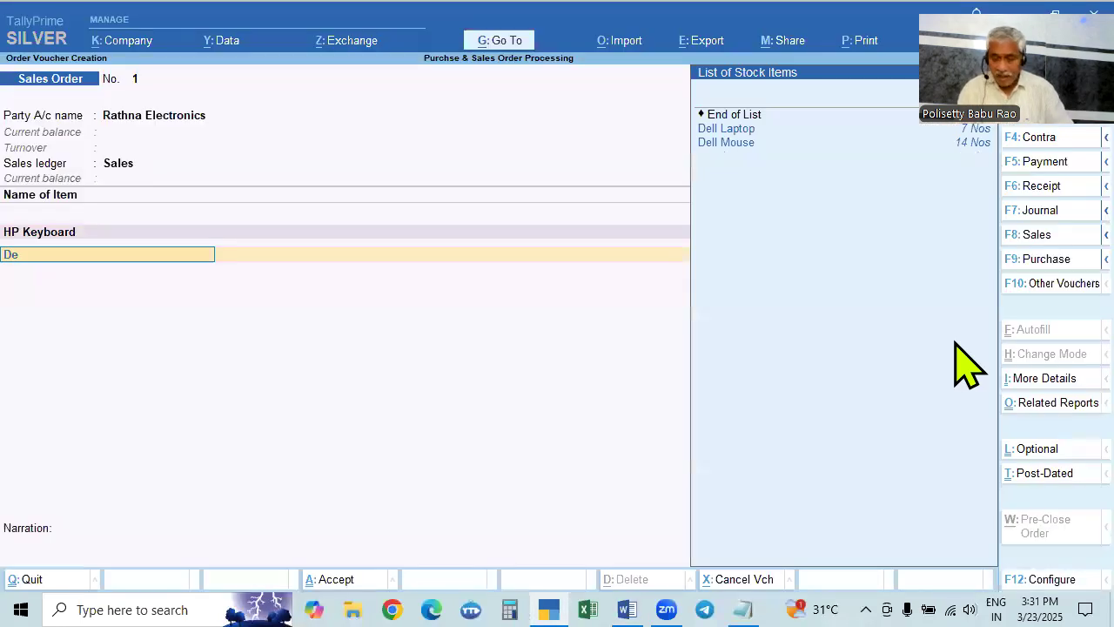
pyautogui.press('Down')
pyautogui.press('Down')
pyautogui.press('Return')
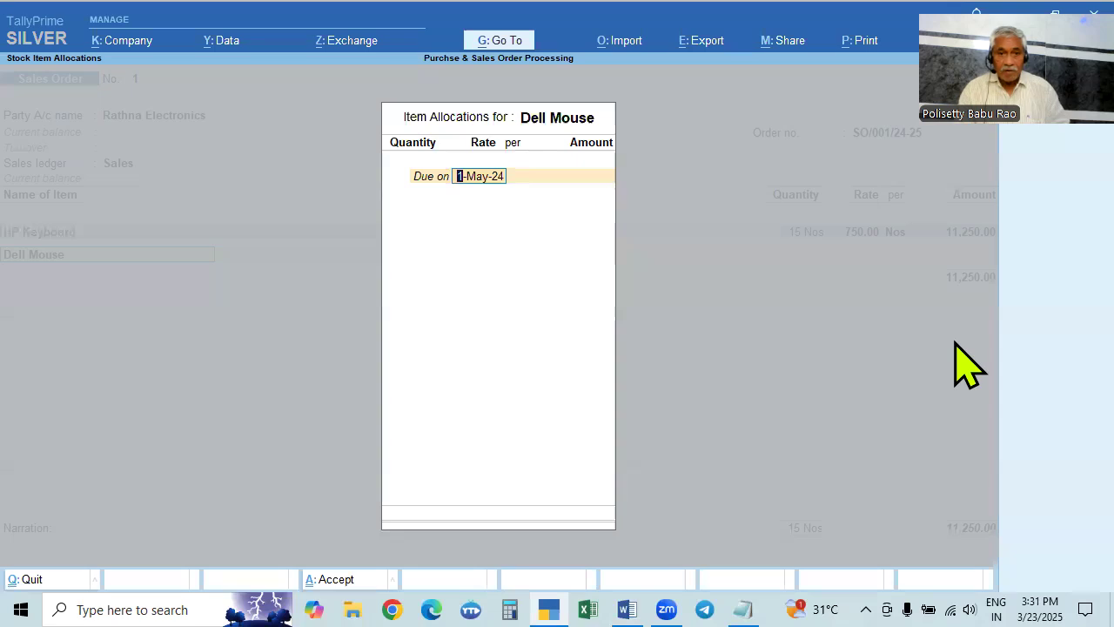
pyautogui.write('10')
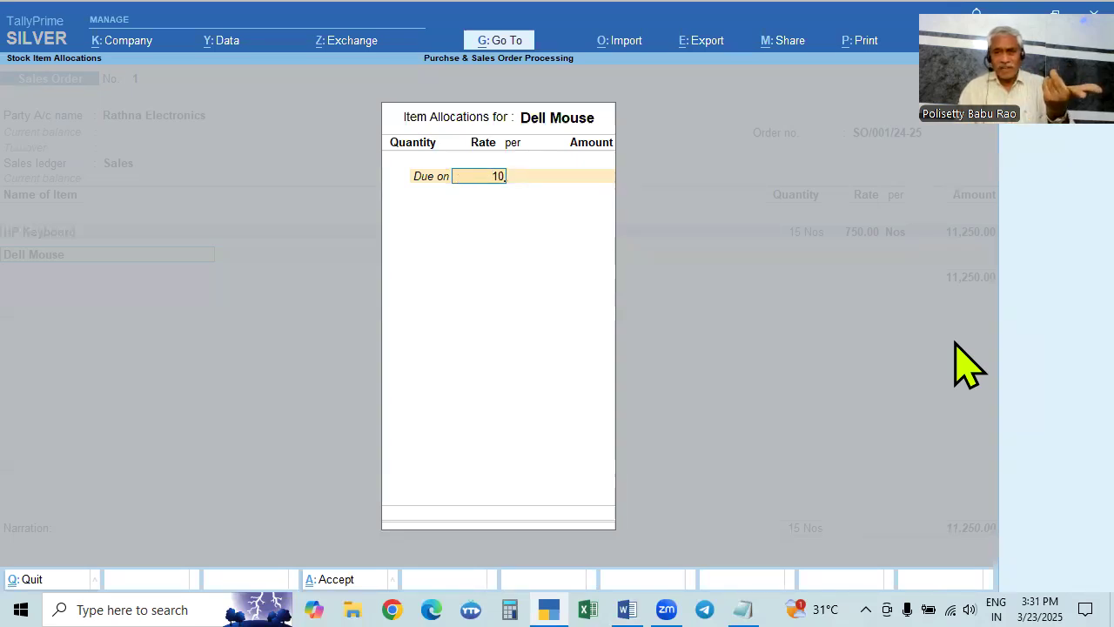
pyautogui.press('Return')
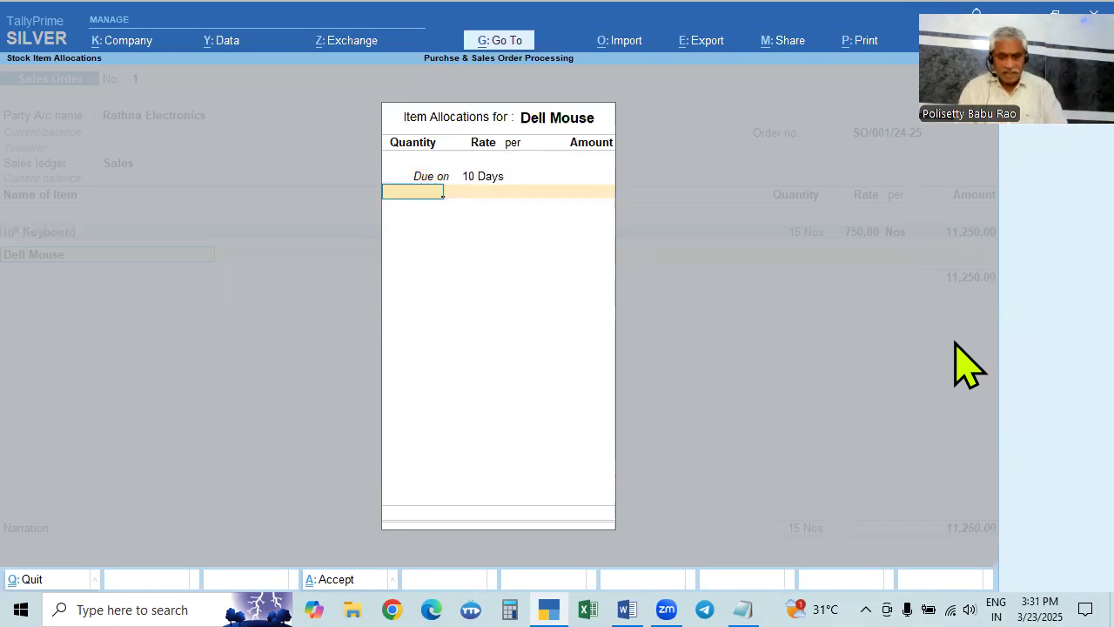
# Set the Dell Mouse quantity to 15 Nos as listed in the Word assignment
pyautogui.hotkey('alt', 'Tab')
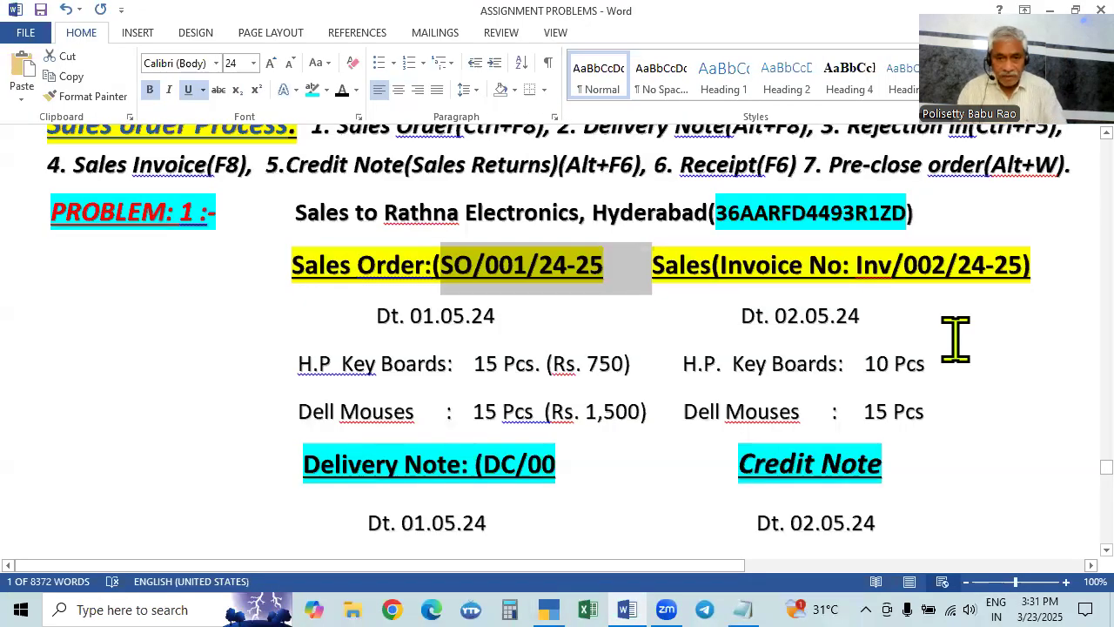
pyautogui.hotkey('alt', 'Tab')
pyautogui.write('15')
pyautogui.press('Return')
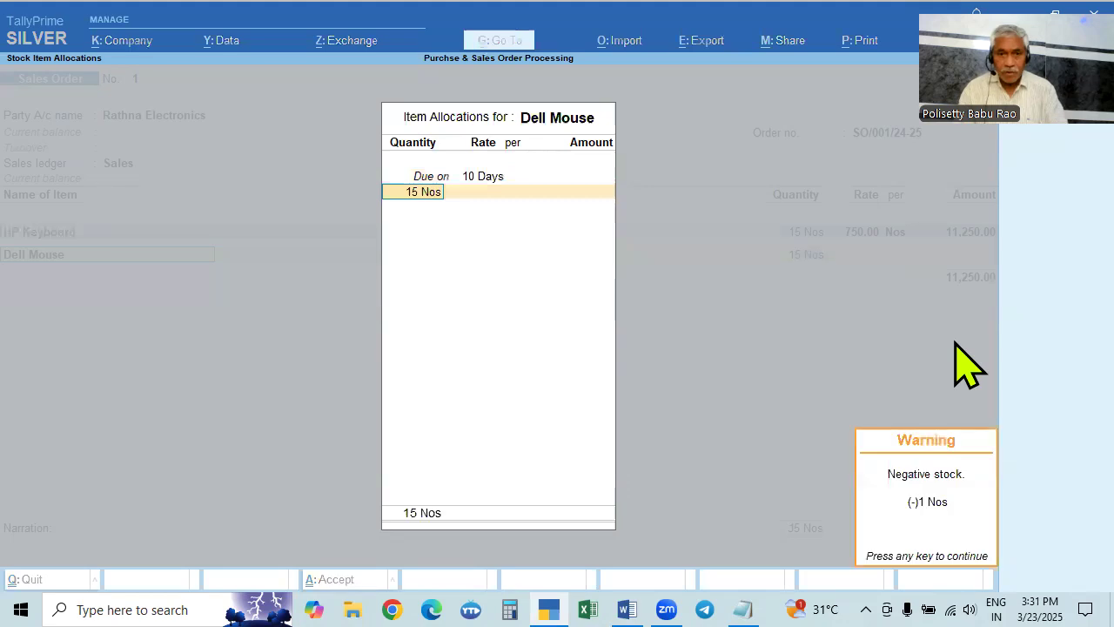
pyautogui.press('Return')
# Set the Dell Mouse rate to 1,500 per Nos from the Word assignment and finish the item's allocation
pyautogui.hotkey('alt', 'Tab')
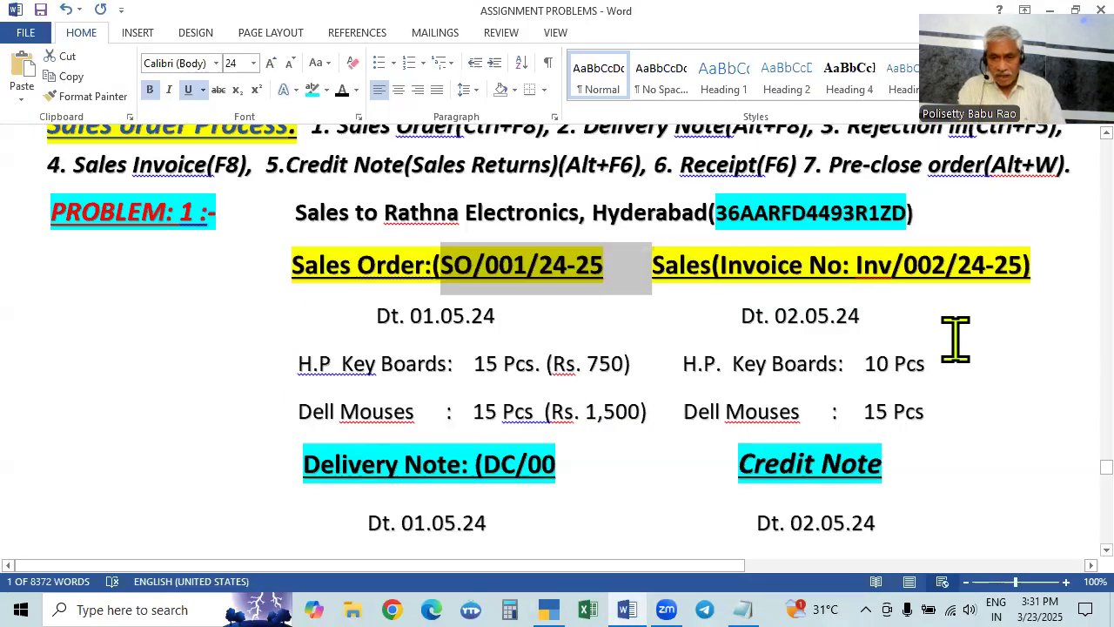
pyautogui.hotkey('alt', 'Tab')
pyautogui.write('1500')
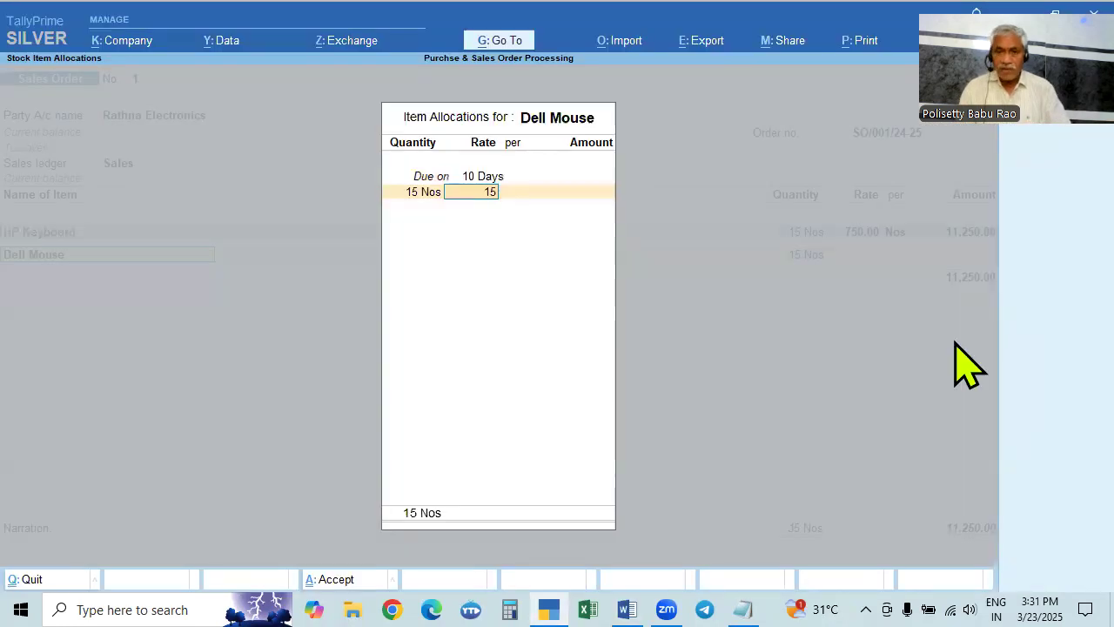
pyautogui.press('Return')
pyautogui.press('Return')
pyautogui.press('Return')
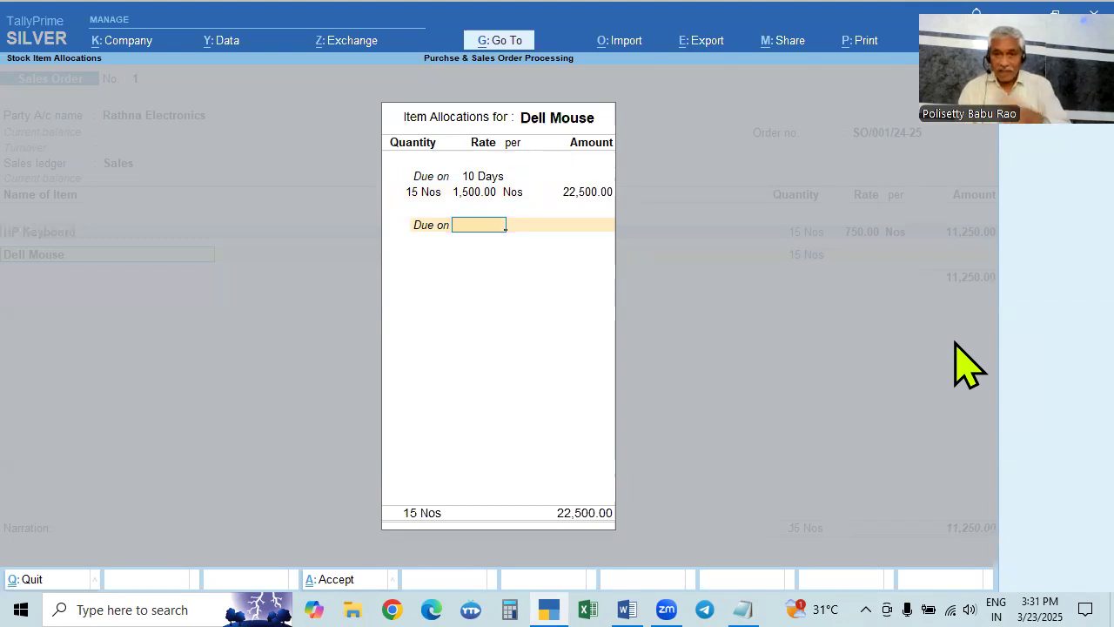
pyautogui.press('Return')
pyautogui.press('Return')
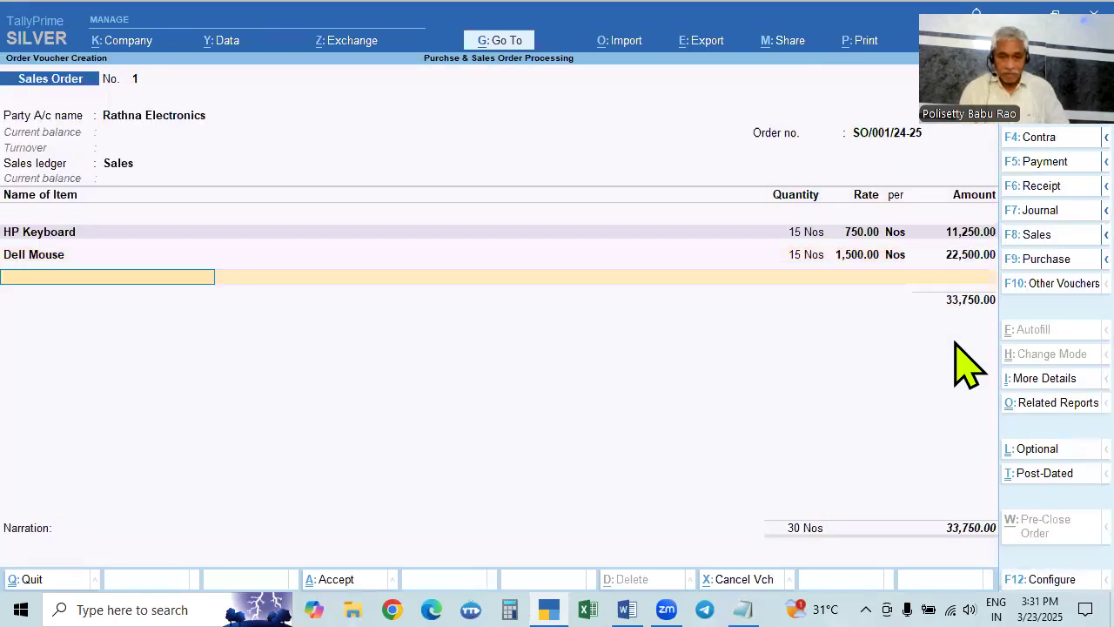
# Check the order against the Word assignment, end the item list and add the CGST and SGST ledgers with their calculated amounts
pyautogui.hotkey('alt', 'Tab')
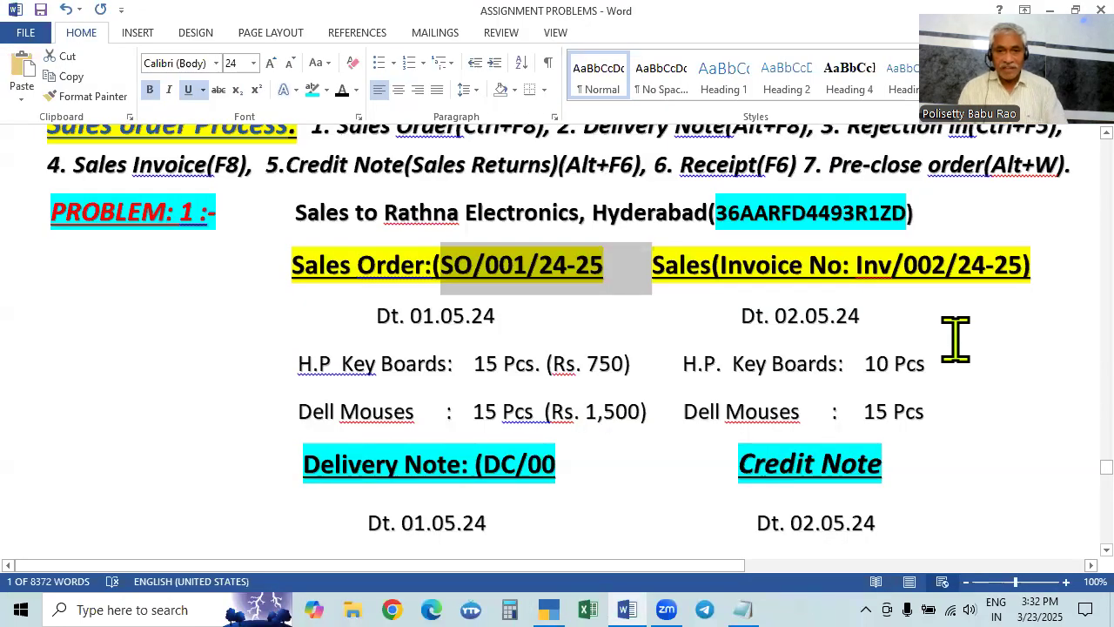
pyautogui.hotkey('alt', 'Tab')
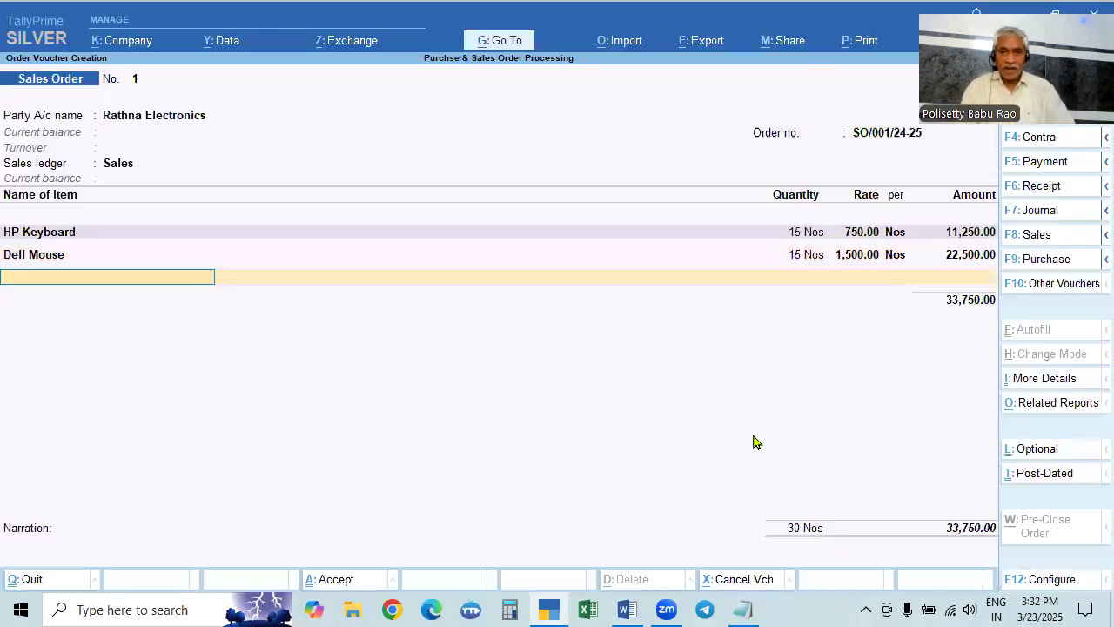
pyautogui.press('Return')
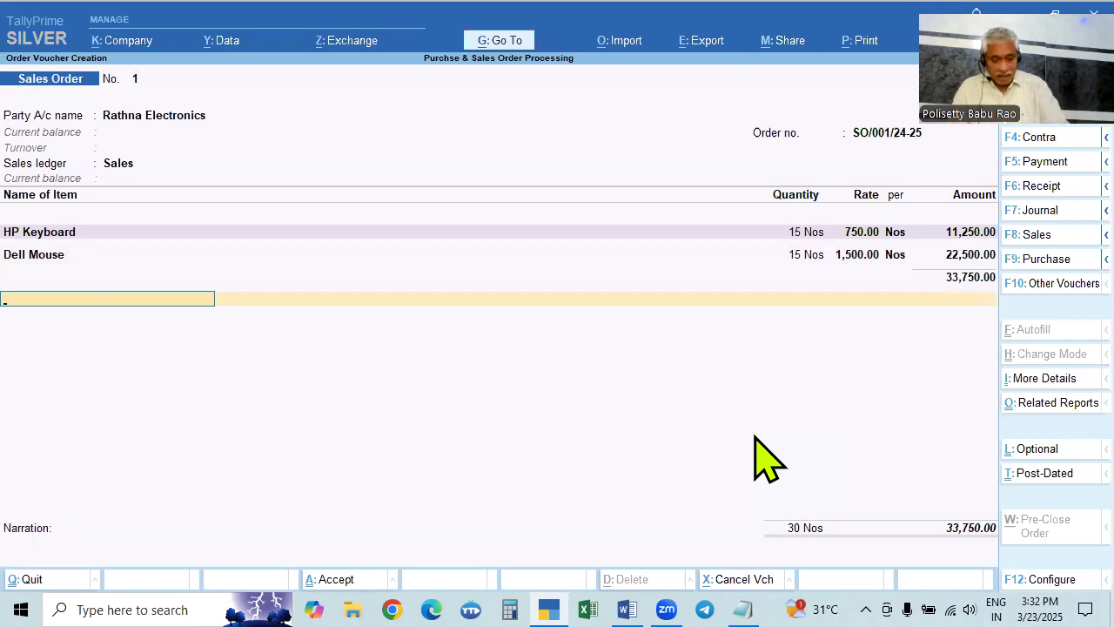
pyautogui.write('Cg')
pyautogui.press('Return')
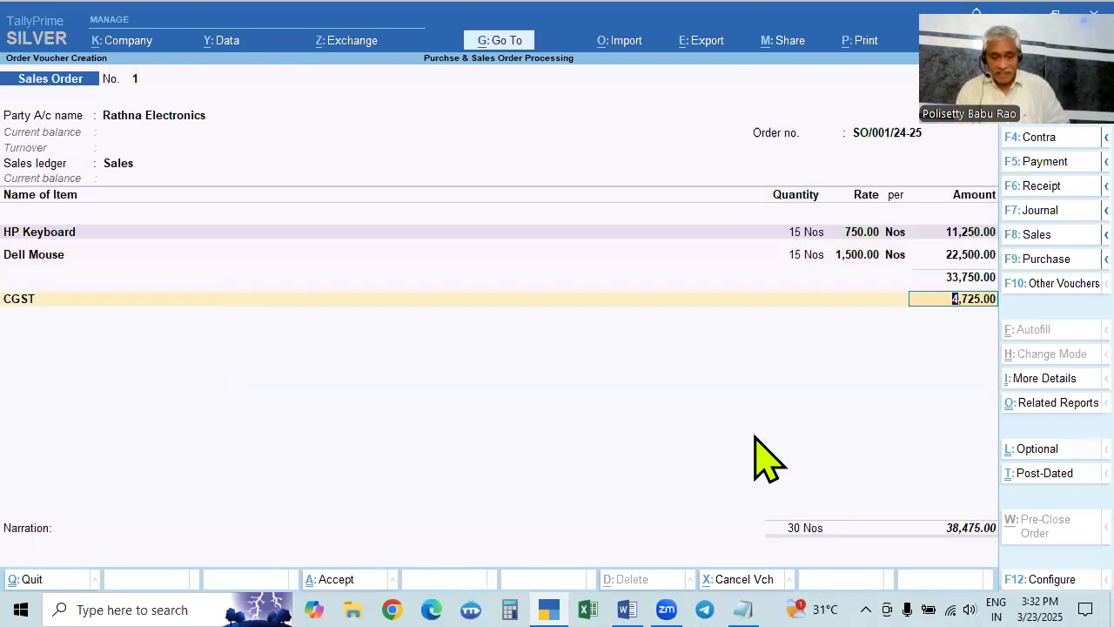
pyautogui.press('Return')
pyautogui.write('Sg')
pyautogui.press('Return')
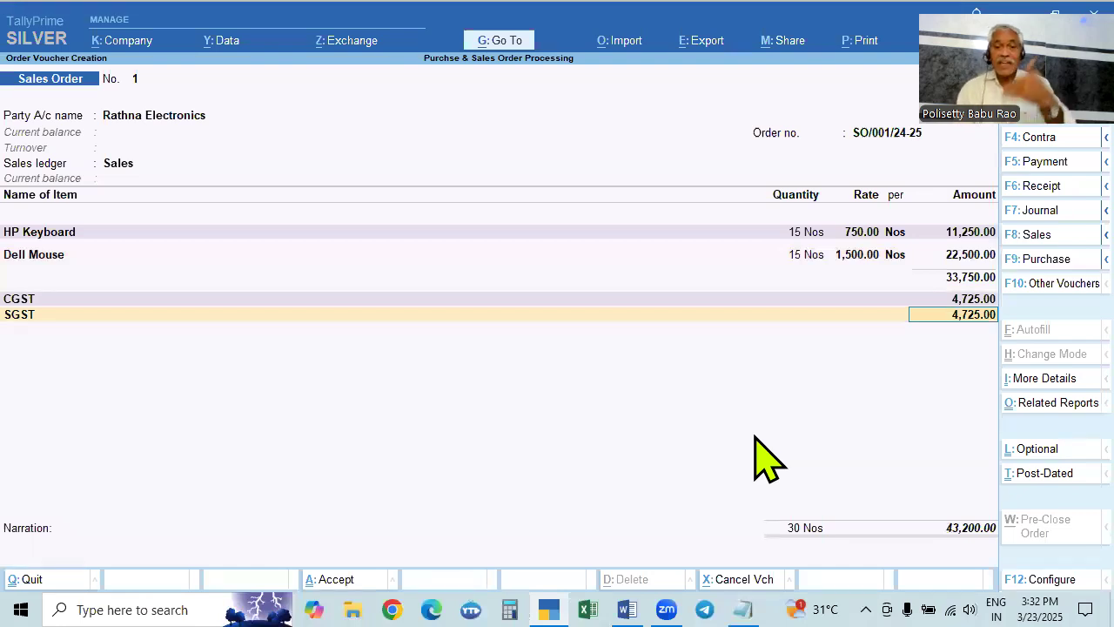
pyautogui.press('Return')
pyautogui.press('Return')
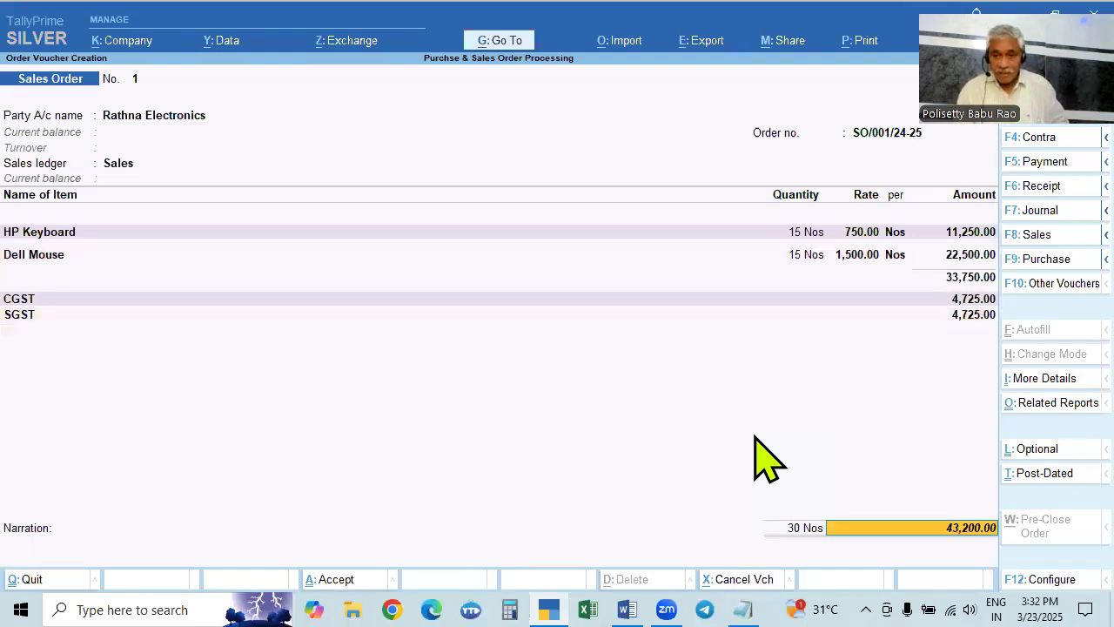
# Leave the narration blank, accept the Rathna Electronics sales order and exit voucher creation
pyautogui.press('Return')
pyautogui.press('BackSpace')
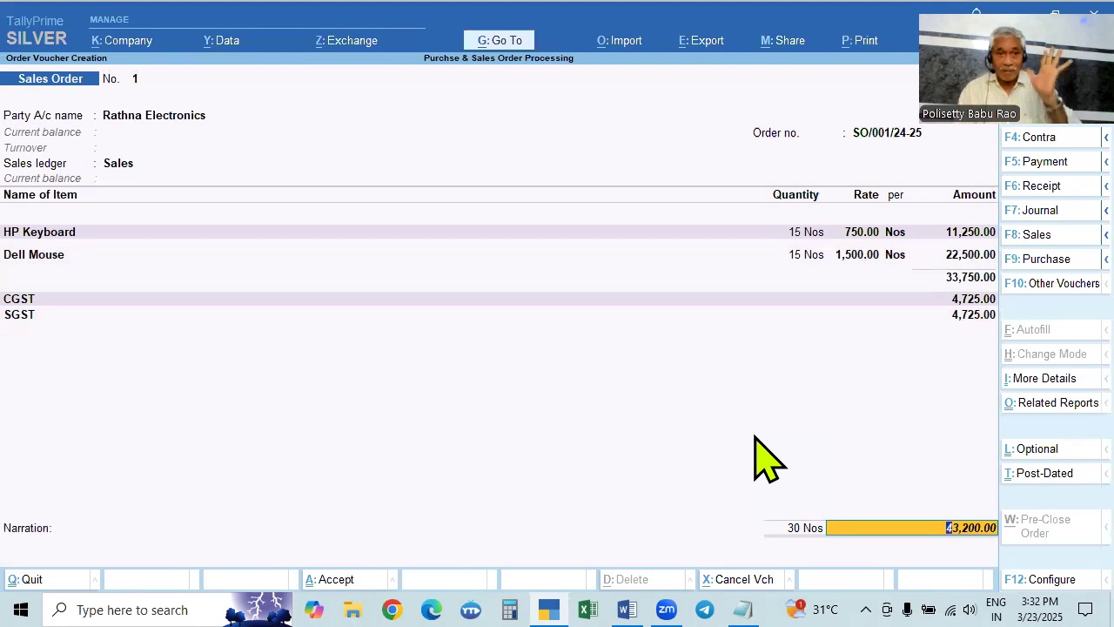
pyautogui.press('Return')
pyautogui.press('Return')
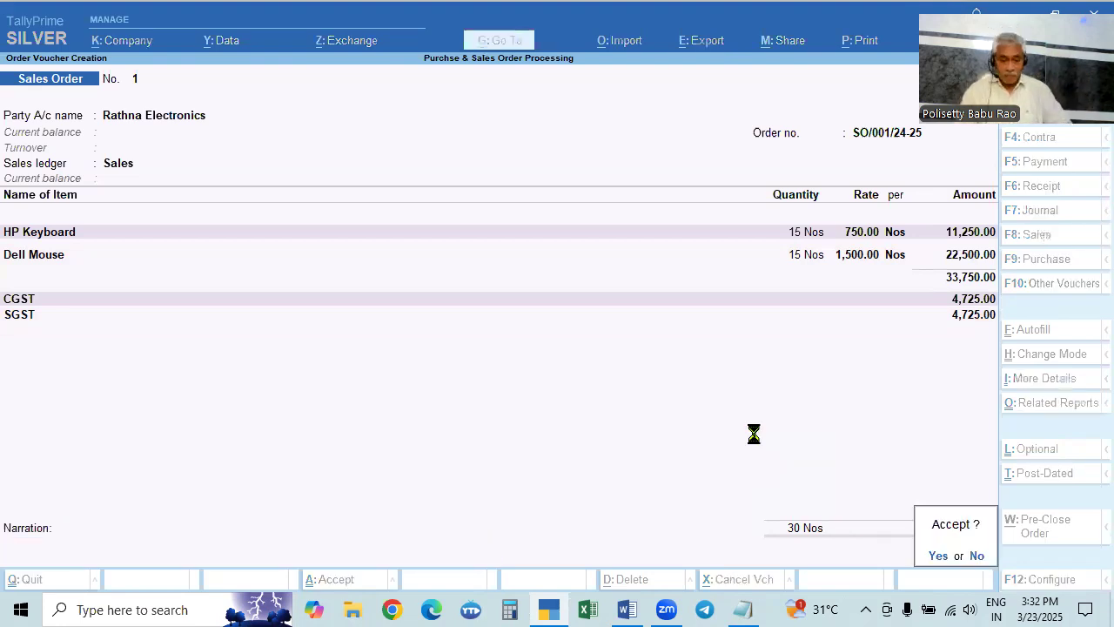
pyautogui.press('Return')
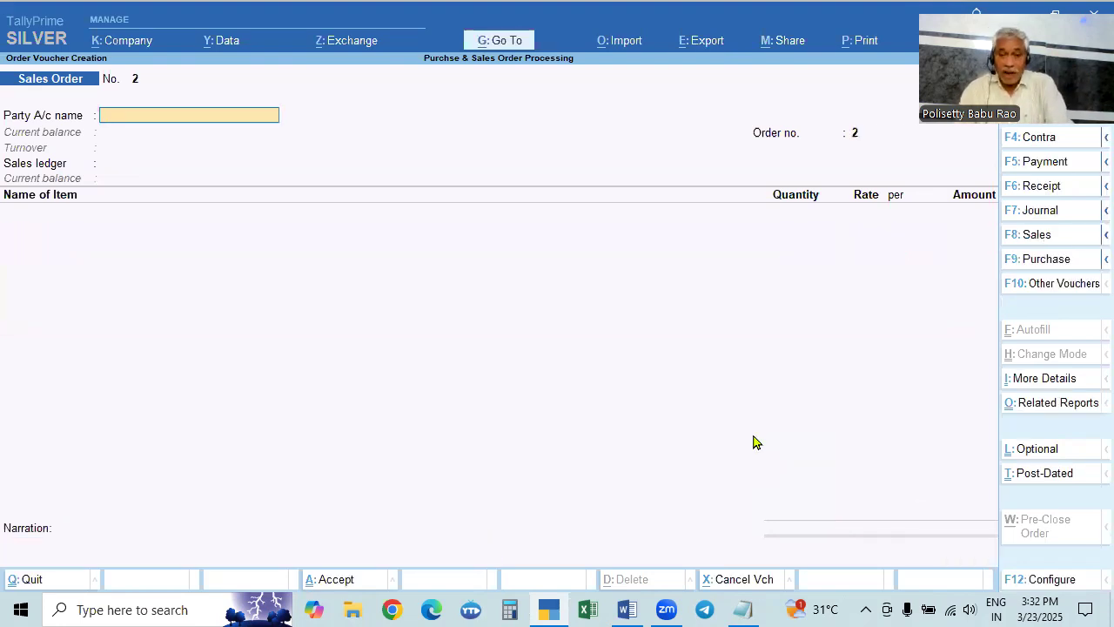
pyautogui.press('Escape')
# Examine the detailed Balance Sheet, including Sundry Debtors and the Closing Stock breakdown, and return to the Gateway of Tally
pyautogui.press('Down')
pyautogui.press('Down')
pyautogui.press('Down')
pyautogui.press('Down')
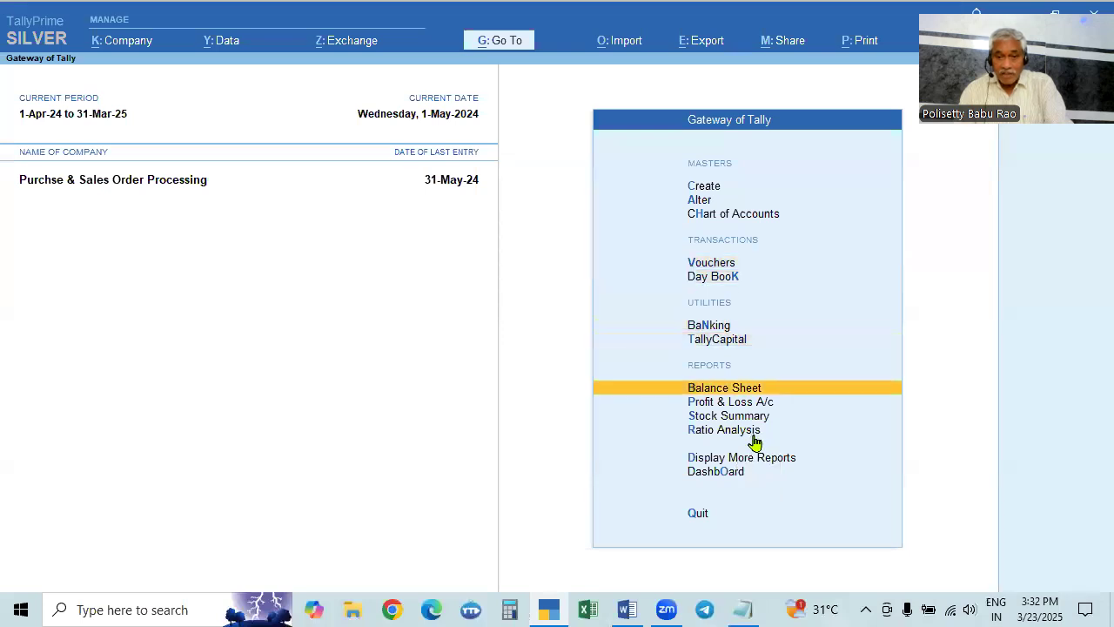
pyautogui.press('Return')
pyautogui.hotkey('alt', 'f5')
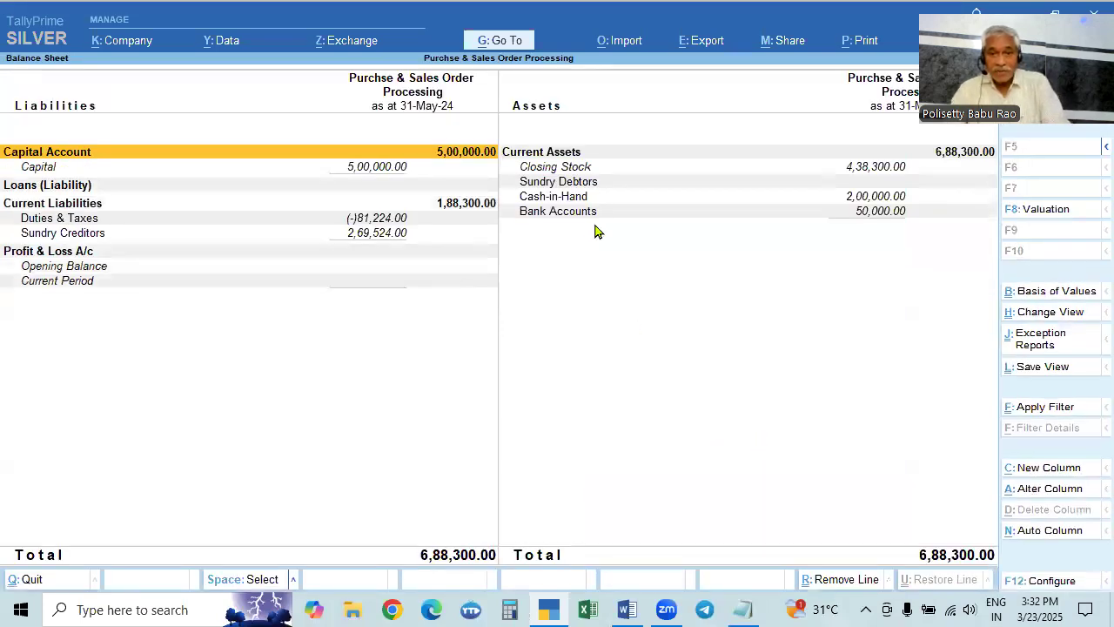
pyautogui.click(572, 183)
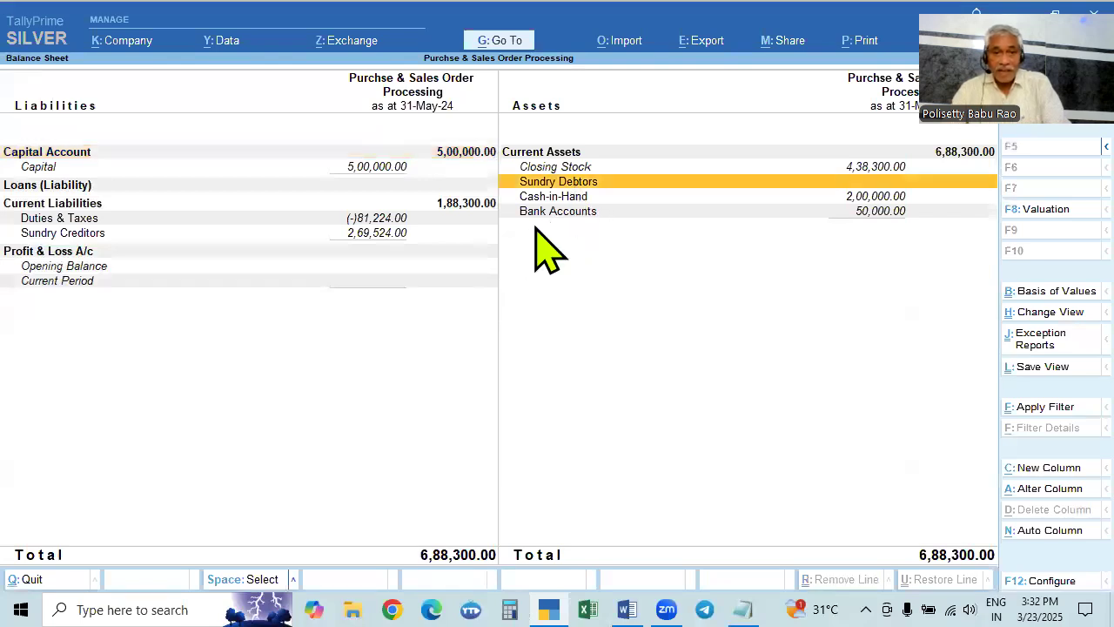
pyautogui.click(569, 171)
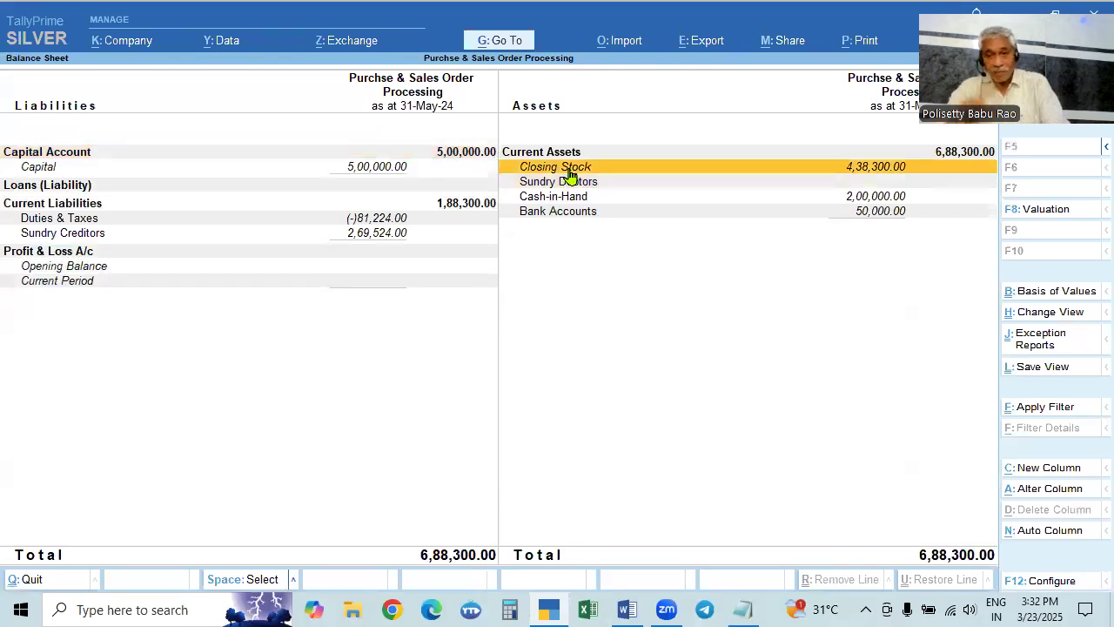
pyautogui.click(569, 170)
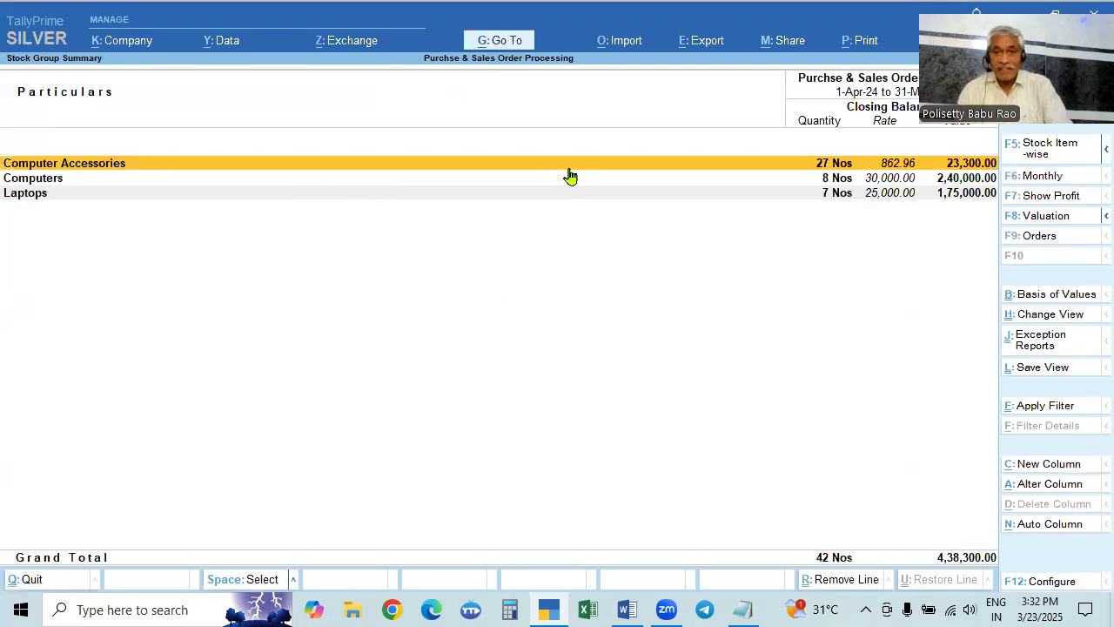
pyautogui.press('Escape')
pyautogui.press('Escape')
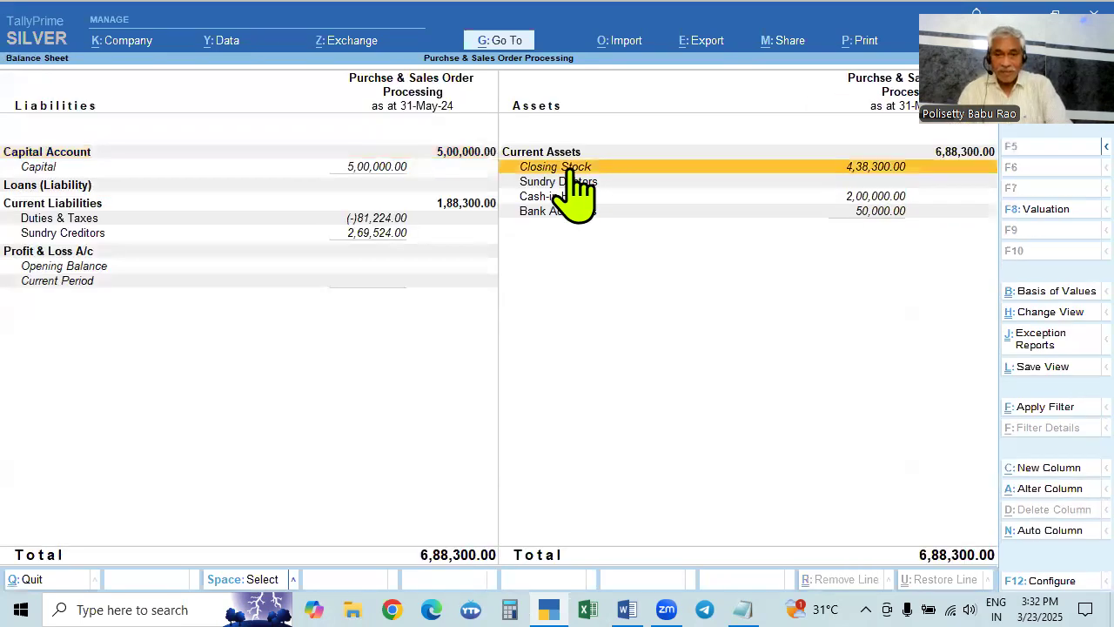
# Review the sales and closing stock entries in the Profit & Loss A/c, and close the report
pyautogui.press('Down')
pyautogui.press('Return')
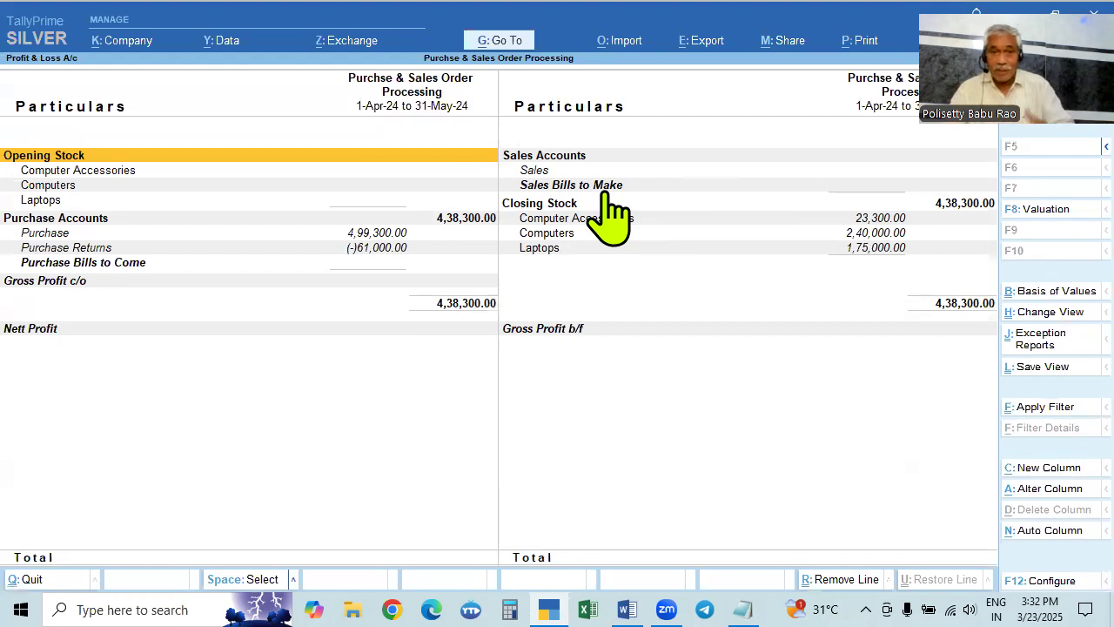
pyautogui.press('Escape')
# Examine the item-wise closing quantities in the detailed Stock Summary, and close the report
pyautogui.press('Down')
pyautogui.press('Return')
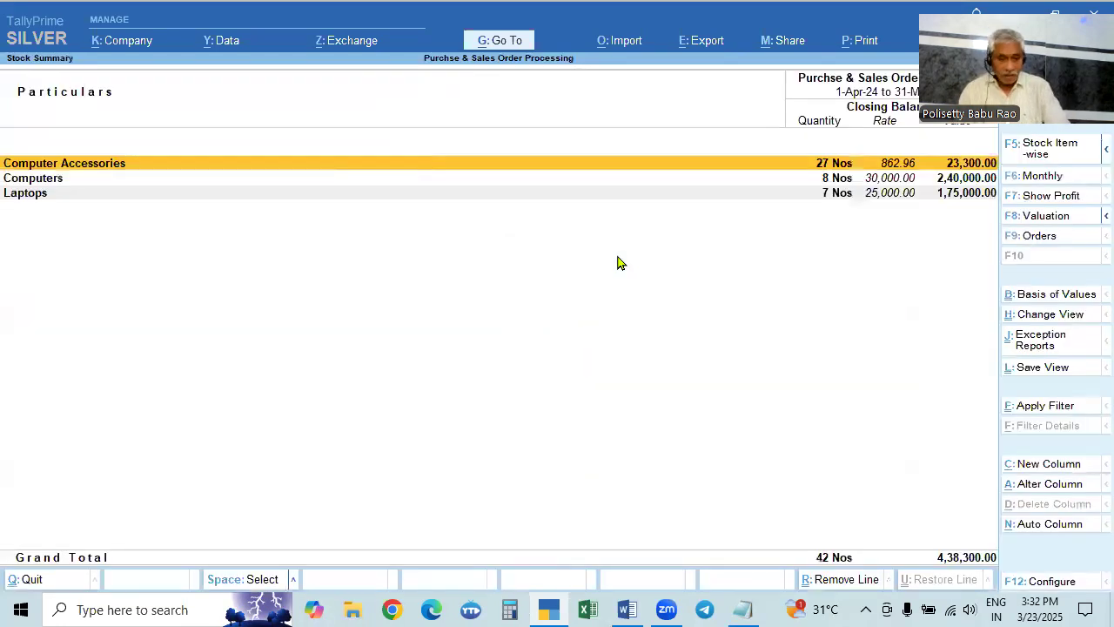
pyautogui.hotkey('alt', 'F5')
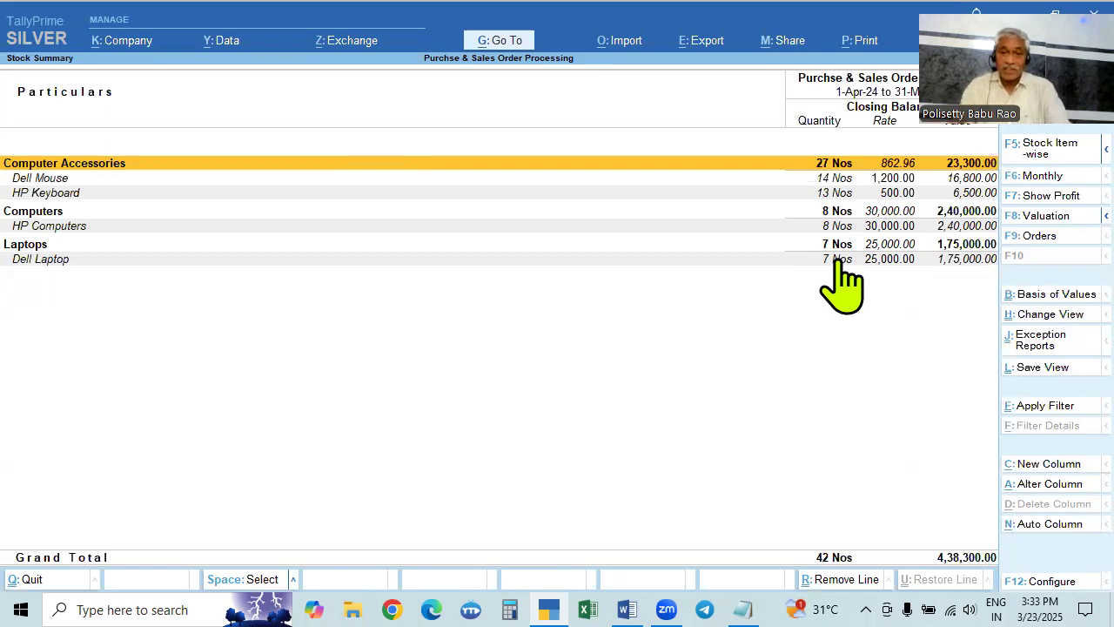
pyautogui.press('Escape')
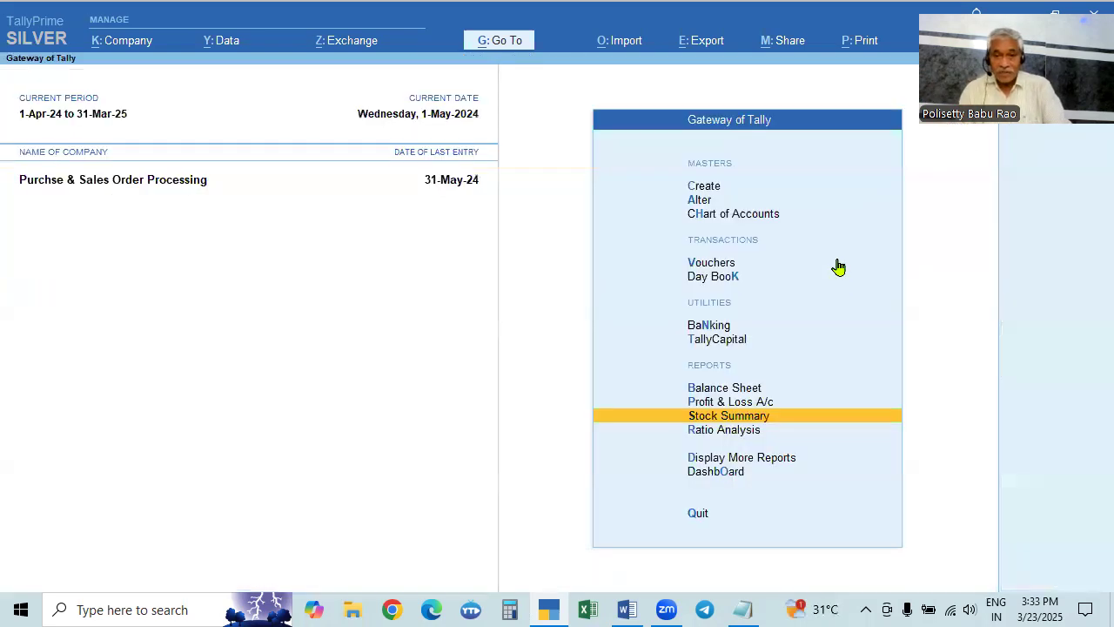
# Open the Inventory Books from the additional reports
pyautogui.press('Down')
pyautogui.press('Down')
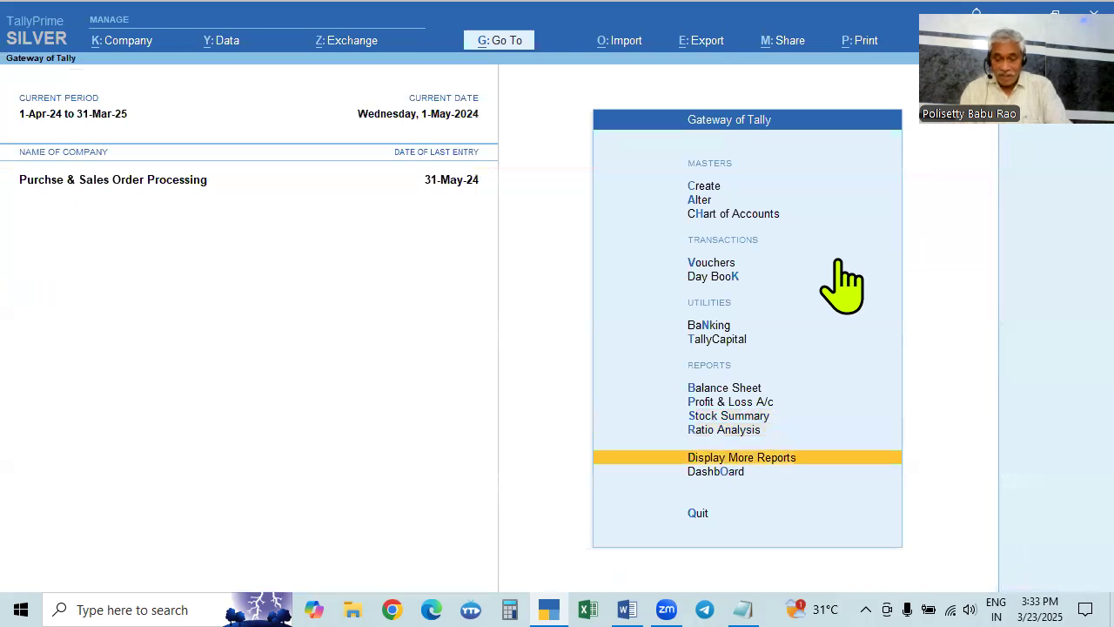
pyautogui.press('Return')
pyautogui.press('Down')
pyautogui.press('Down')
pyautogui.press('Down')
pyautogui.press('Down')
pyautogui.press('Down')
pyautogui.press('Down')
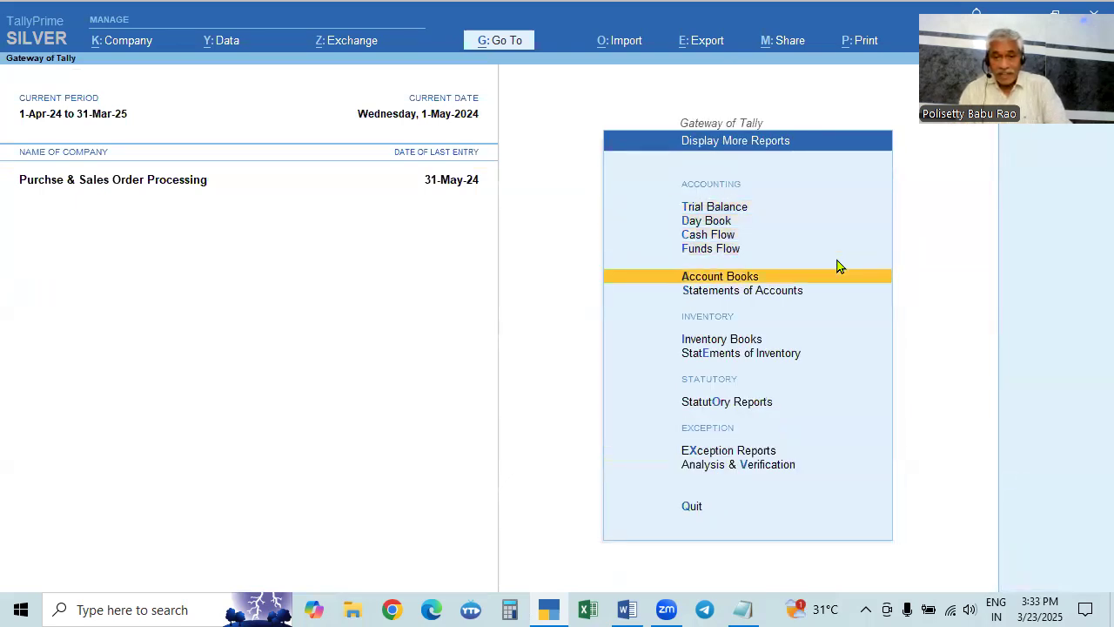
pyautogui.press('Return')
# Open the Purchase Orders Book from the Inventory Books registers, and close it
pyautogui.press('Down')
pyautogui.press('Down')
pyautogui.press('Down')
pyautogui.press('Down')
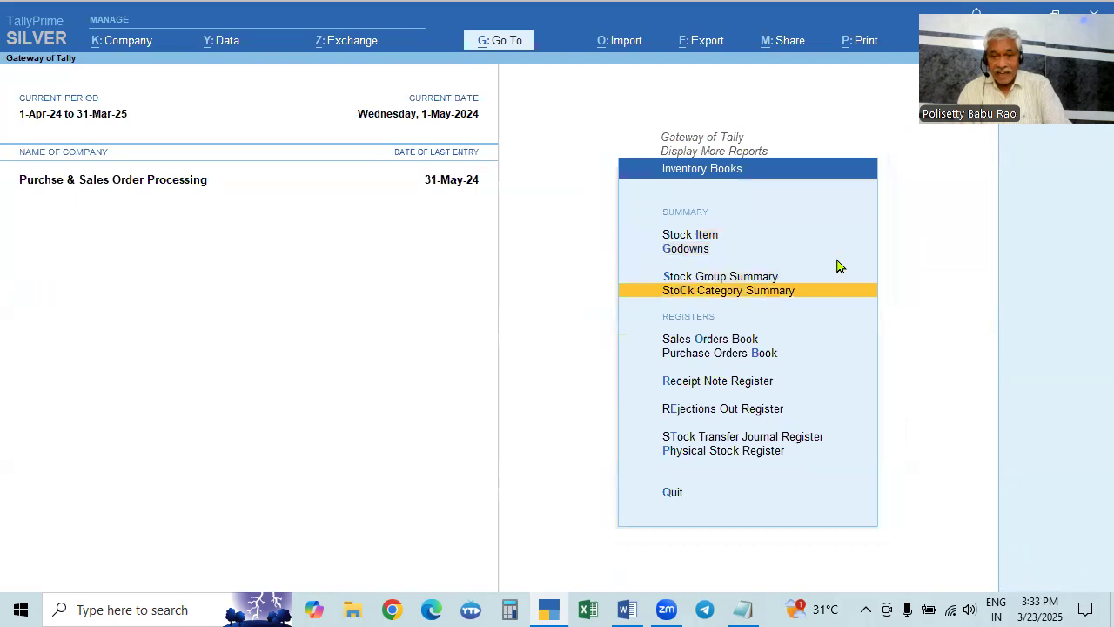
pyautogui.press('Down')
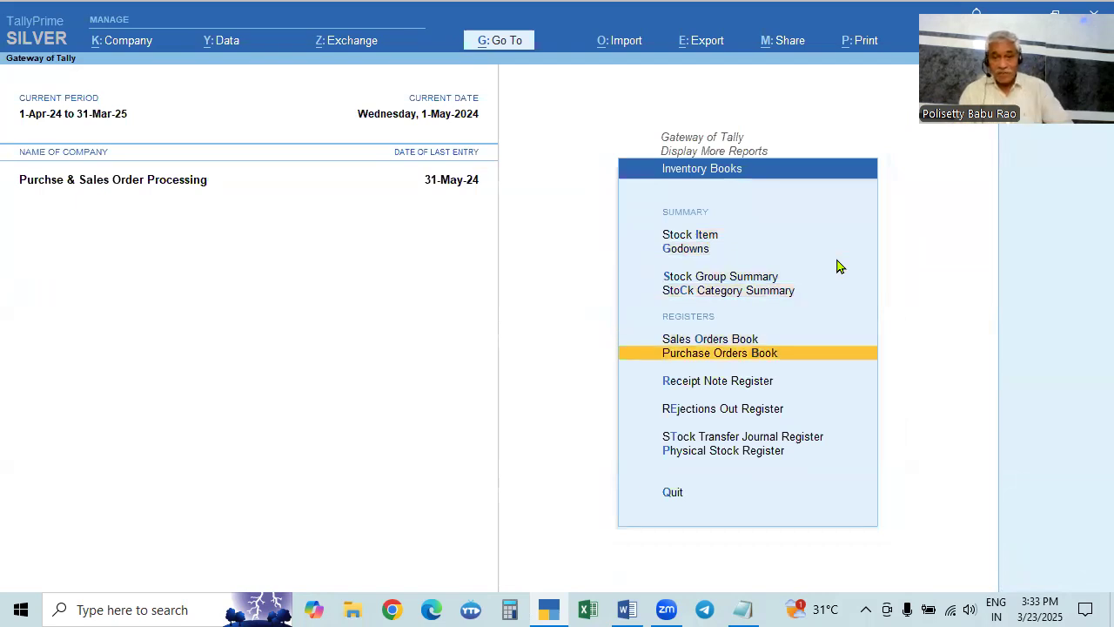
pyautogui.press('Return')
pyautogui.press('Escape')
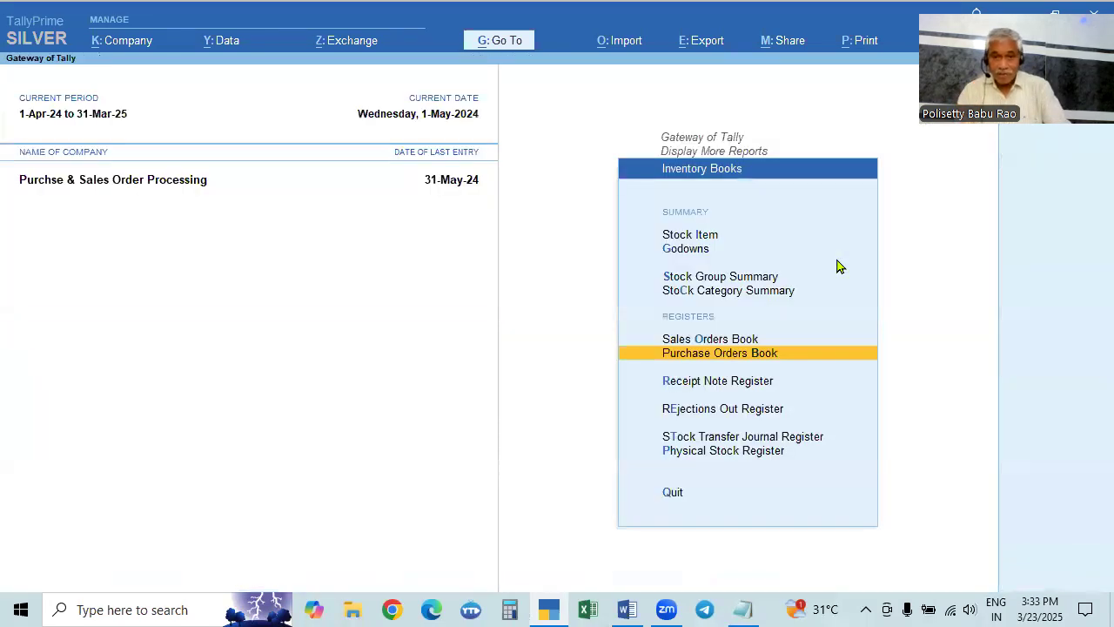
# Review the Rathna Electronics sales order voucher for May in the Sales Orders Book, and return to the Inventory Books
pyautogui.press('Up')
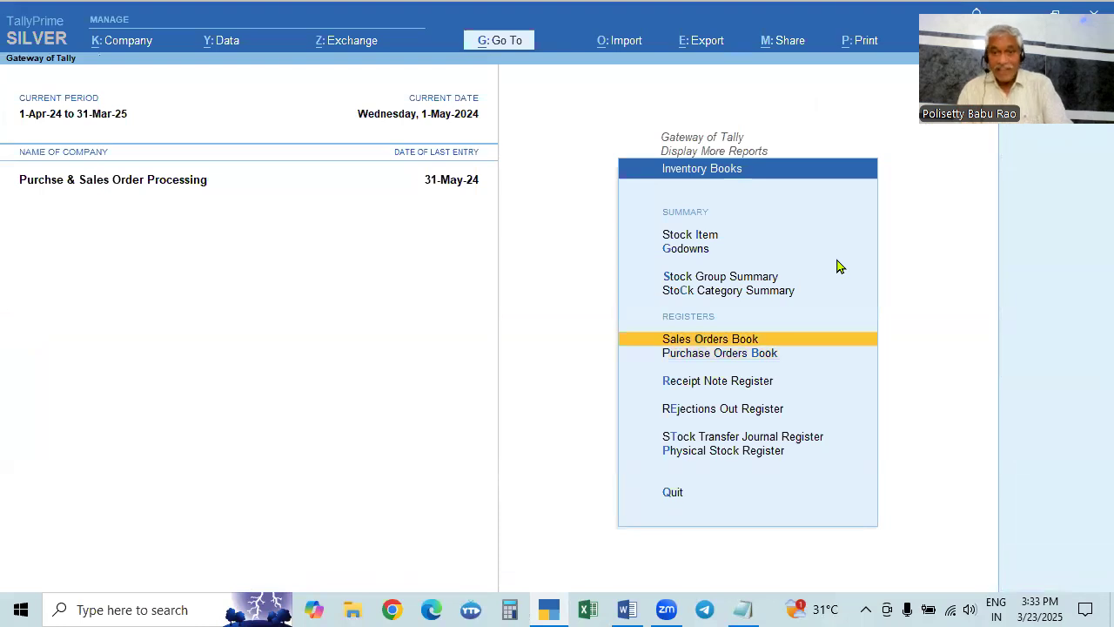
pyautogui.press('Return')
pyautogui.press('Return')
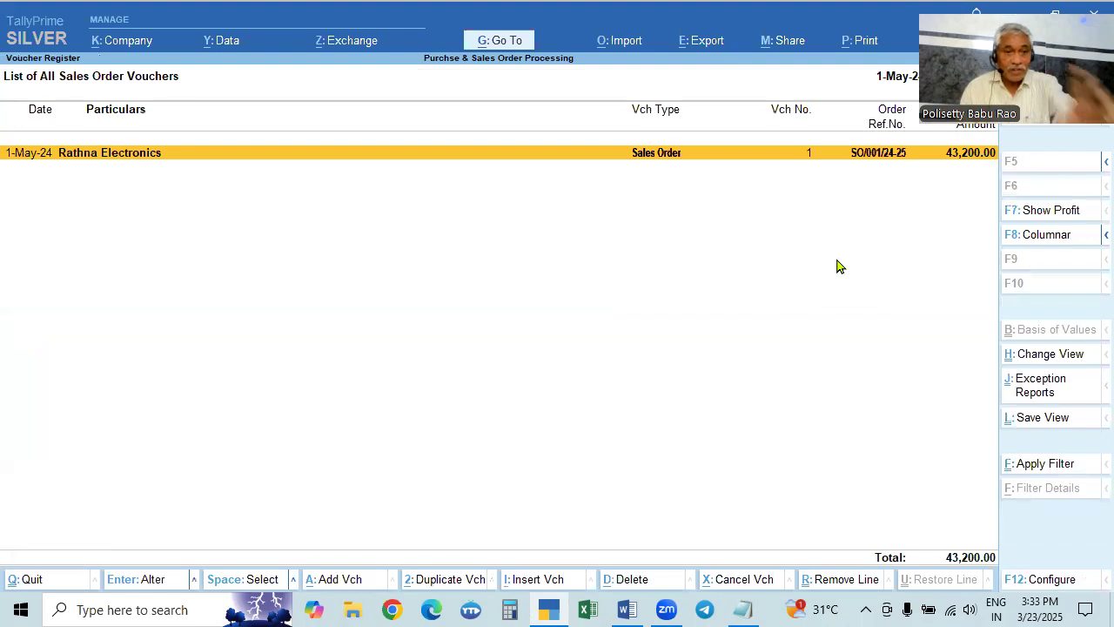
pyautogui.press('Return')
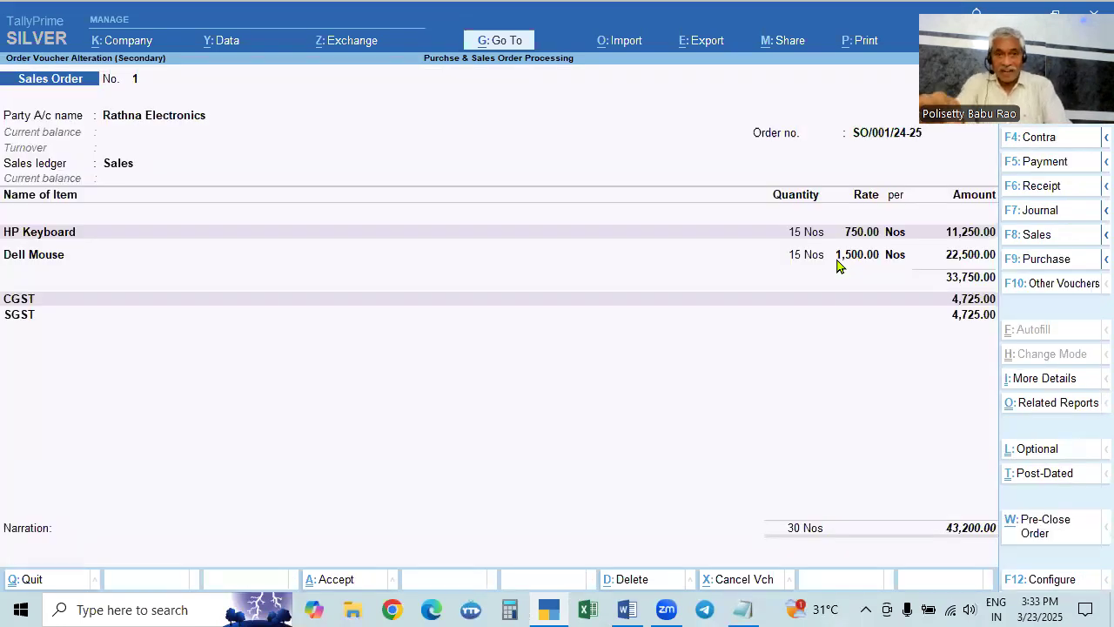
pyautogui.press('Escape')
pyautogui.press('Escape')
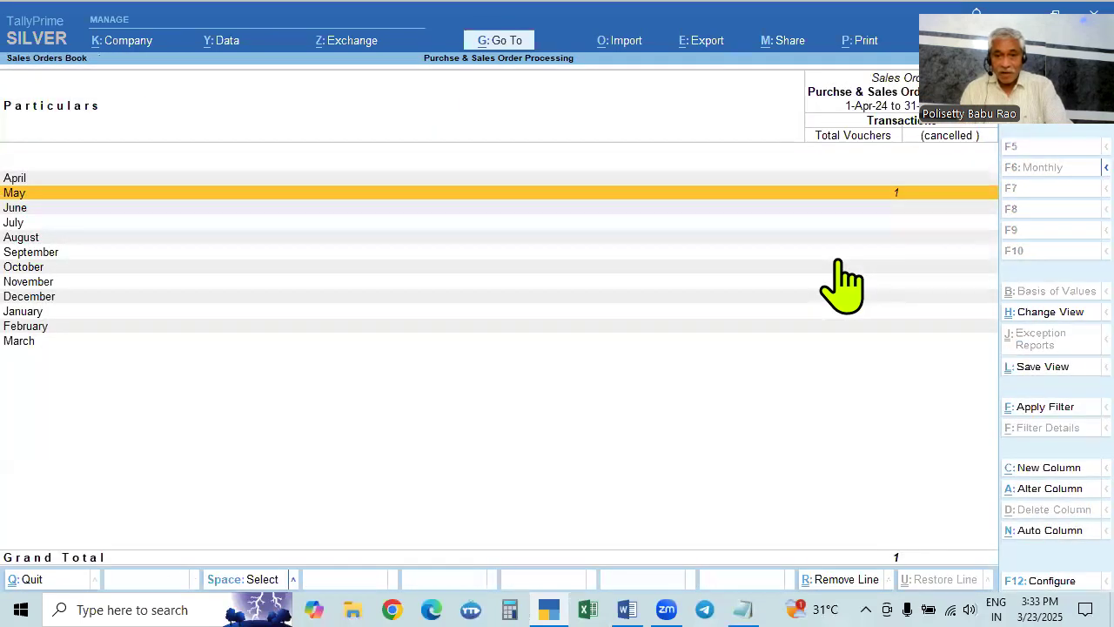
pyautogui.press('Escape')
pyautogui.press('Down')
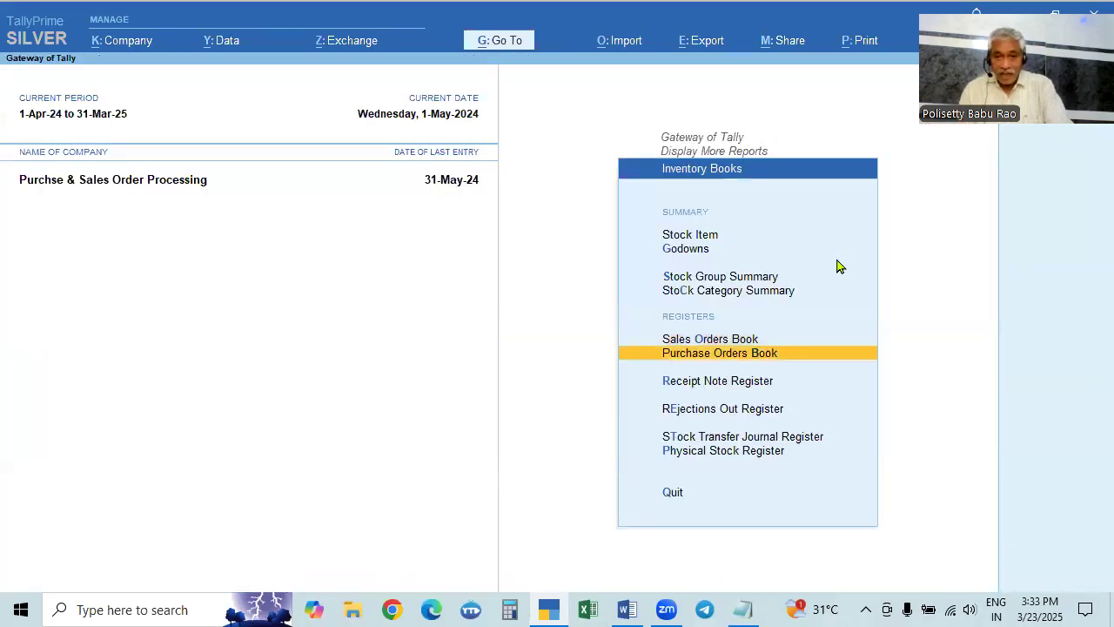
pyautogui.press('Down')
pyautogui.press('Down')
pyautogui.press('Down')
pyautogui.press('Up')
pyautogui.press('Up')
pyautogui.press('Up')
pyautogui.press('Down')
pyautogui.press('Down')
pyautogui.press('Down')
pyautogui.press('Up')
pyautogui.press('Up')
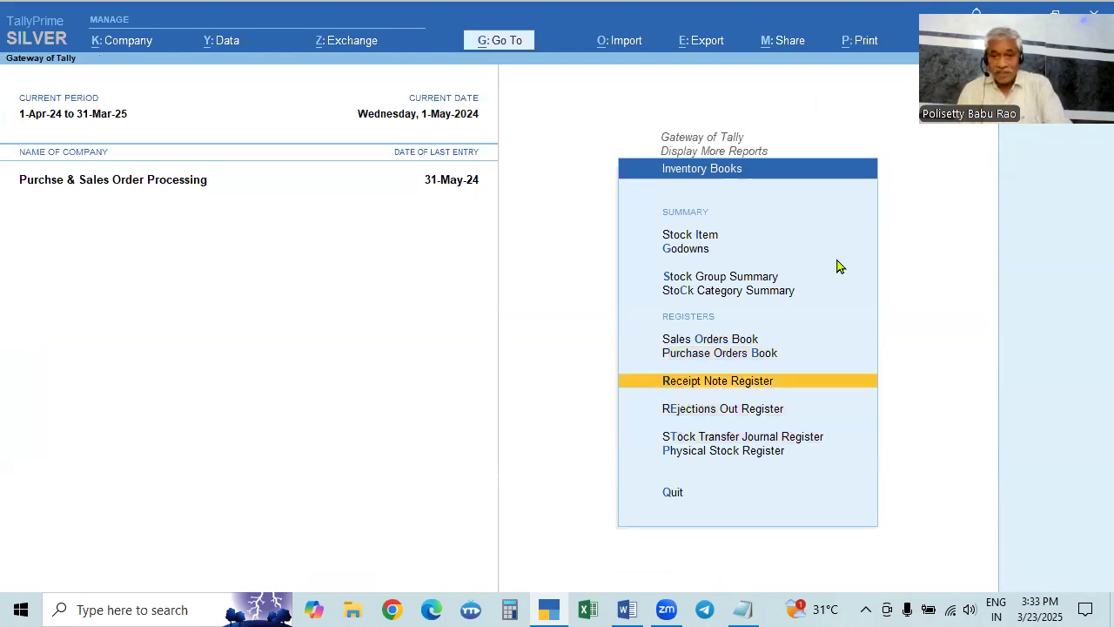
pyautogui.press('Up')
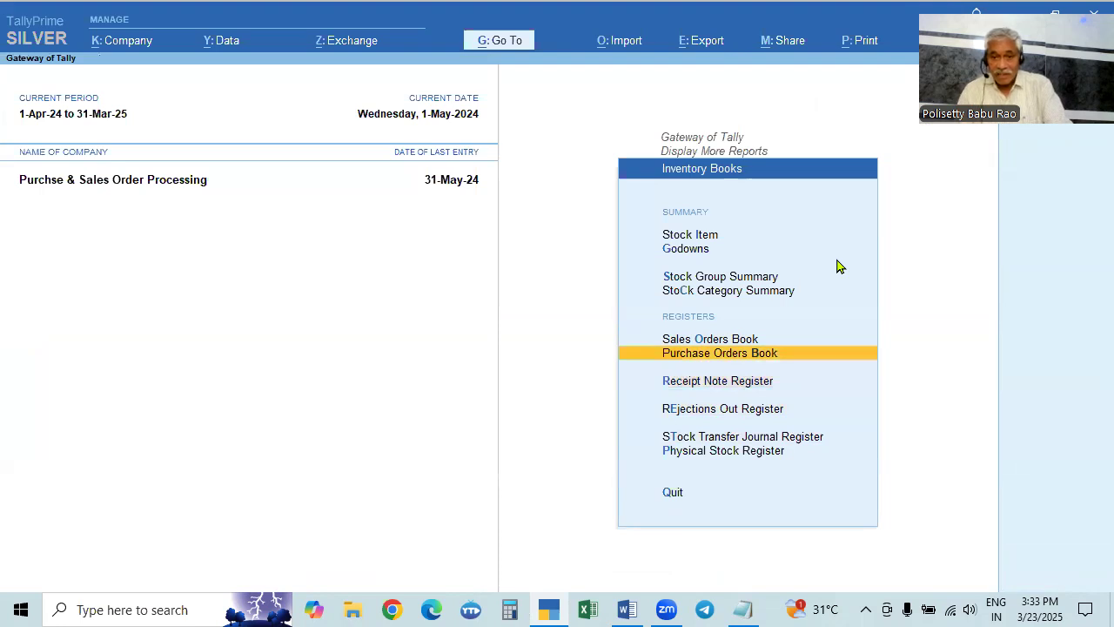
pyautogui.press('Down')
pyautogui.press('Up')
pyautogui.press('Up')
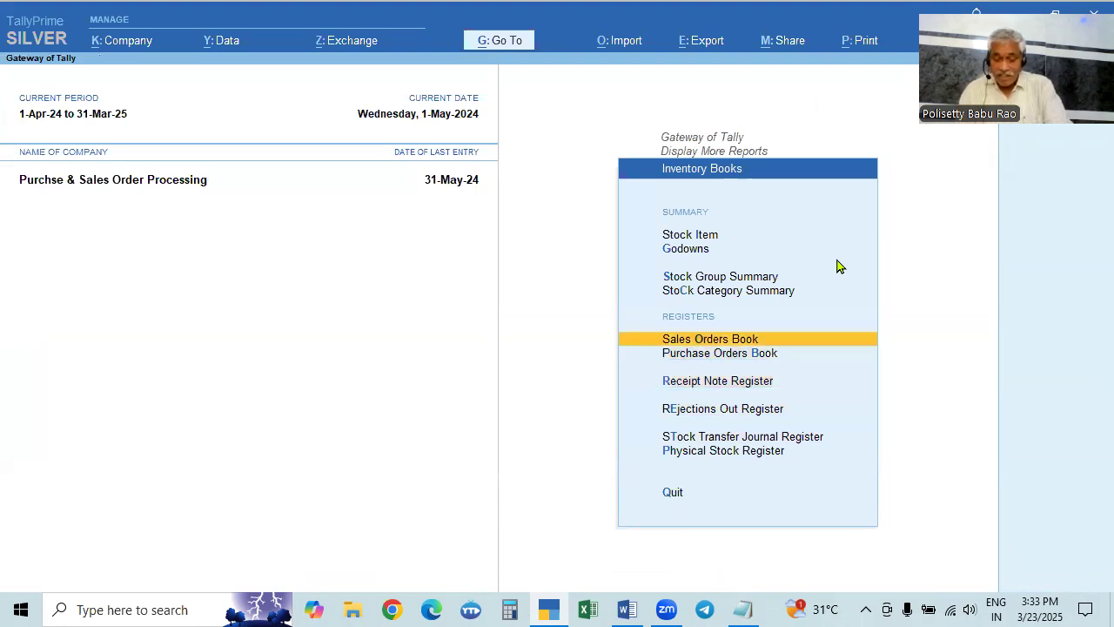
# Leave the Inventory Books, open the Statements of Inventory, and go to the stock outstandings reports
pyautogui.press('Escape')
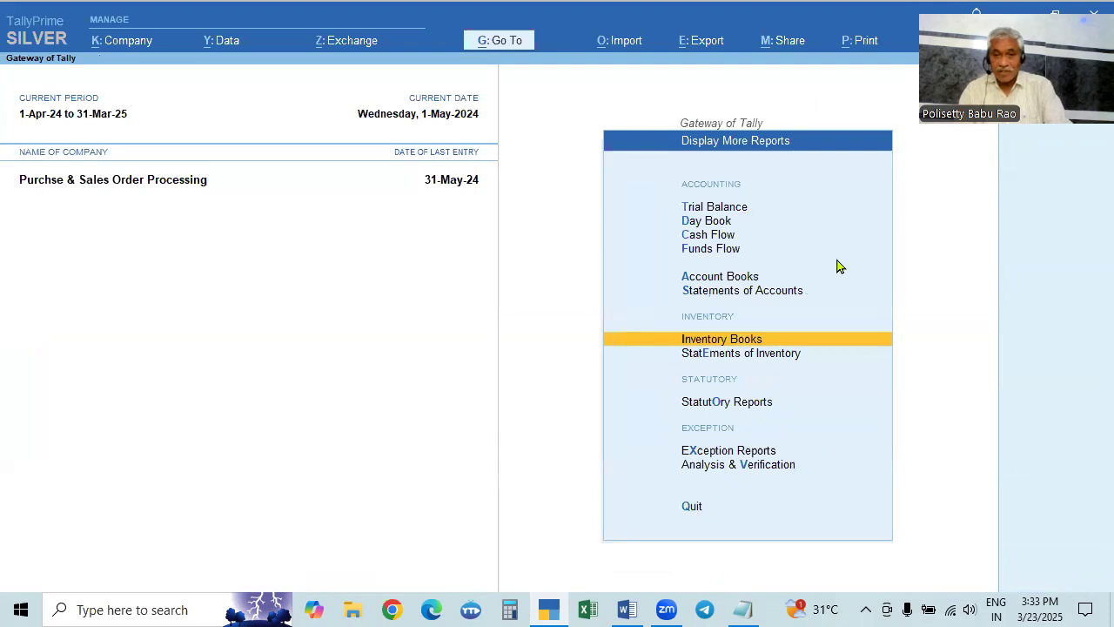
pyautogui.press('Down')
pyautogui.press('Return')
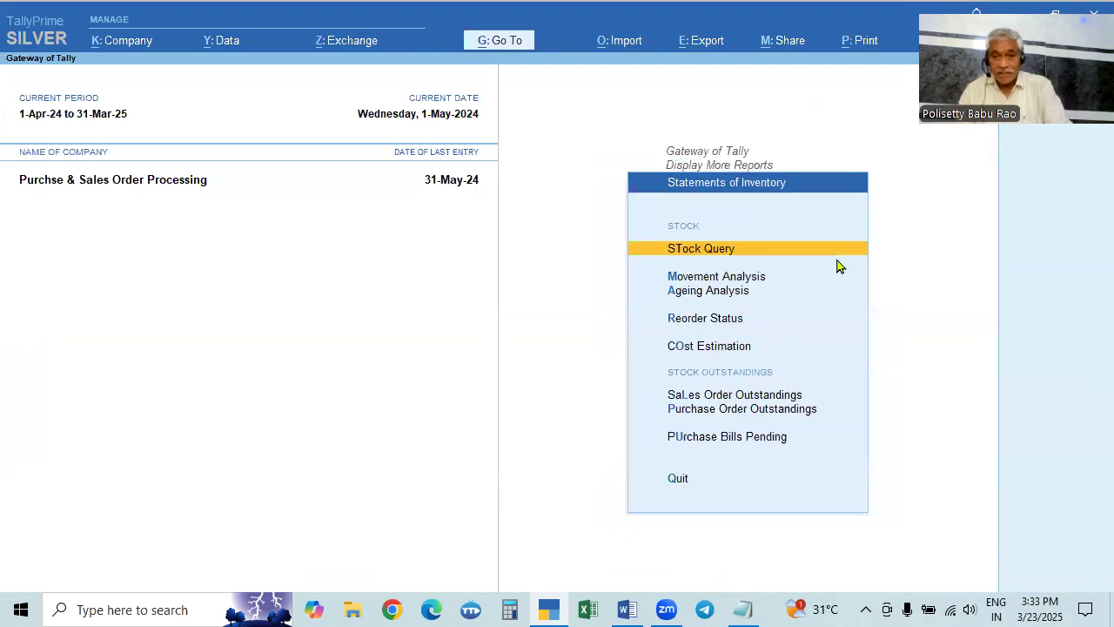
pyautogui.press('Down')
pyautogui.press('Down')
pyautogui.press('Down')
pyautogui.press('Down')
pyautogui.press('Down')
pyautogui.press('Down')
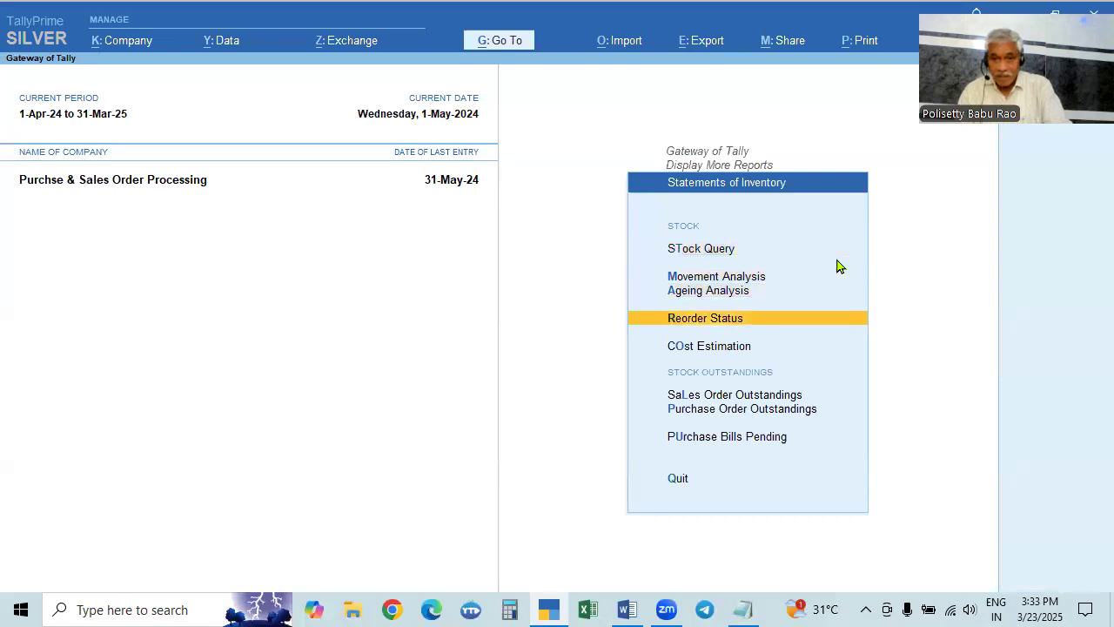
pyautogui.press('Up')
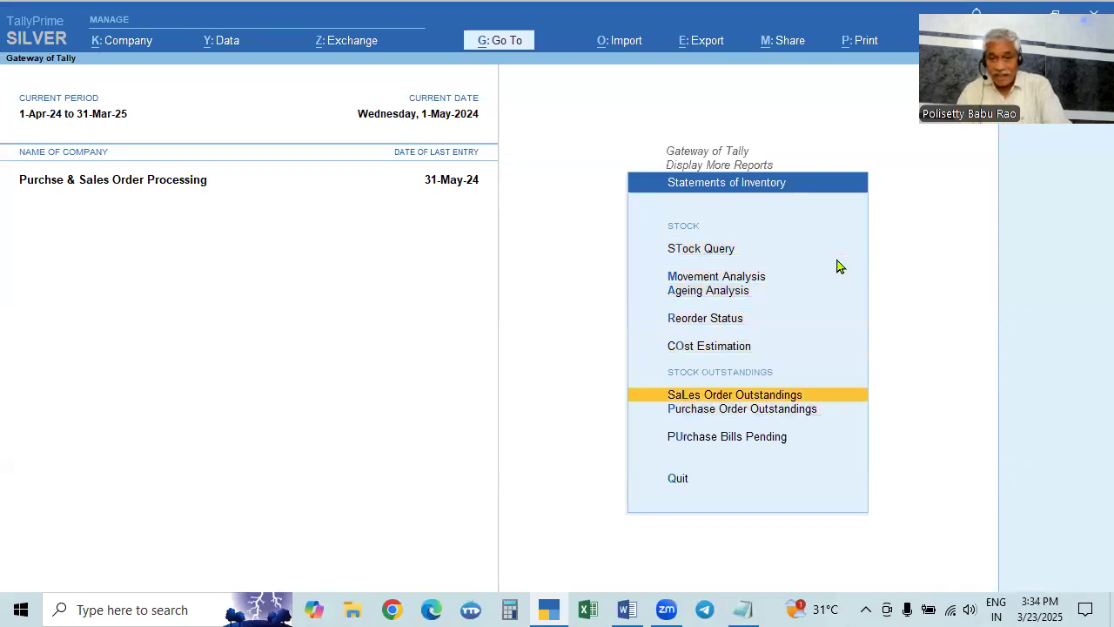
pyautogui.press('Down')
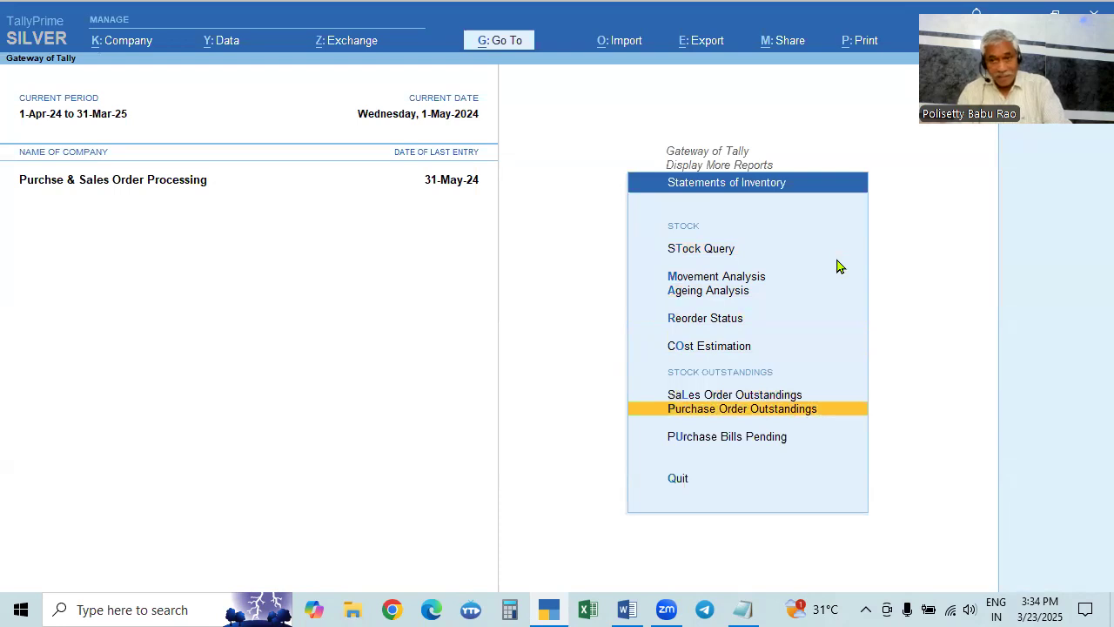
# Look at All Orders in Purchase Order Outstandings, and return to the Statements of Inventory
pyautogui.press('Return')
pyautogui.press('Down')
pyautogui.press('Down')
pyautogui.press('Down')
pyautogui.press('Down')
pyautogui.press('Down')
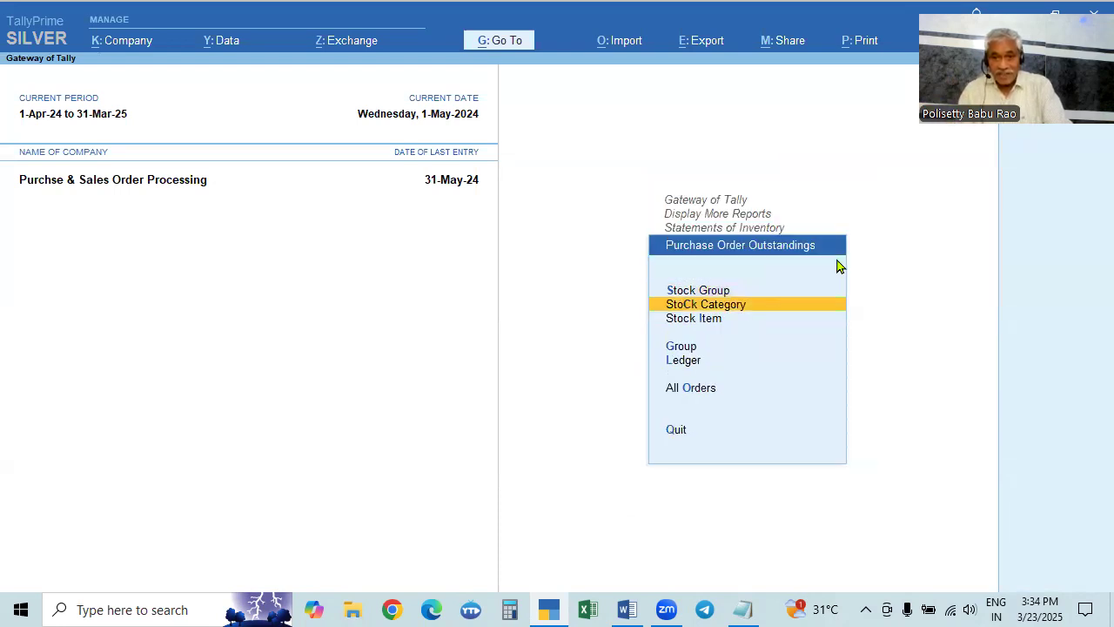
pyautogui.press('Return')
pyautogui.press('Escape')
pyautogui.press('Escape')
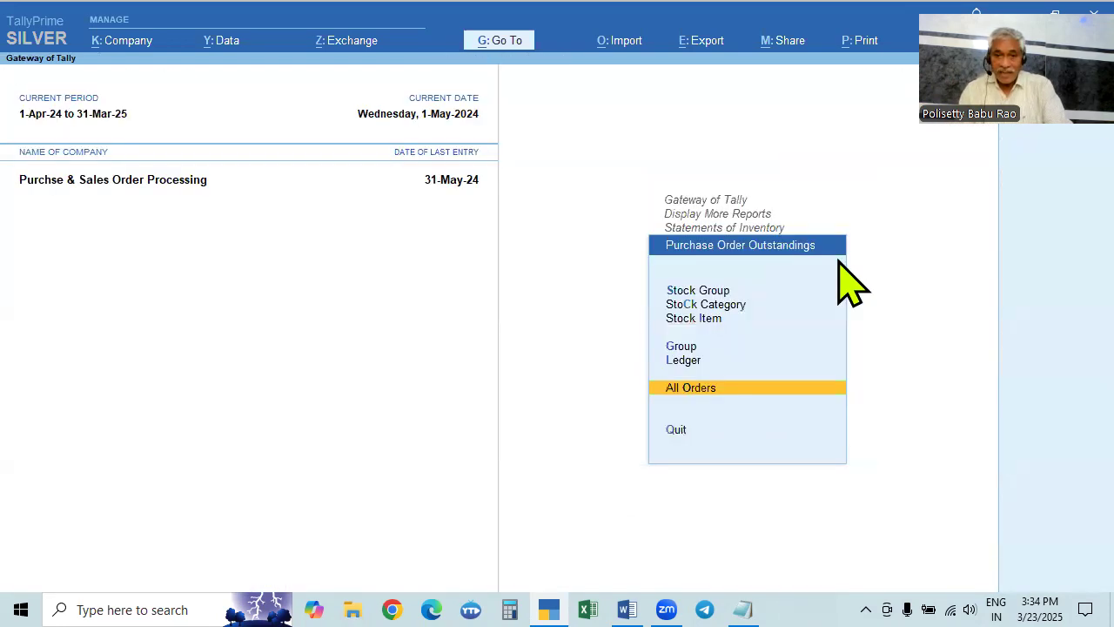
# Open the ledger-wise report in Sales Order Outstandings
pyautogui.press('Up')
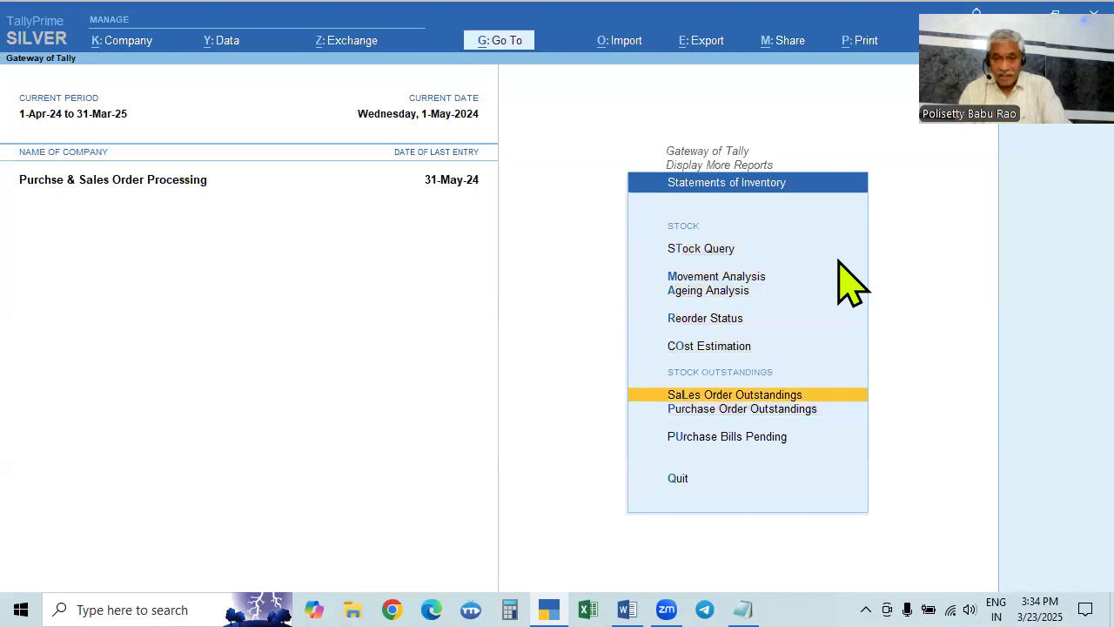
pyautogui.press('Down')
pyautogui.press('Down')
pyautogui.press('Down')
pyautogui.press('Up')
pyautogui.press('Up')
pyautogui.press('Up')
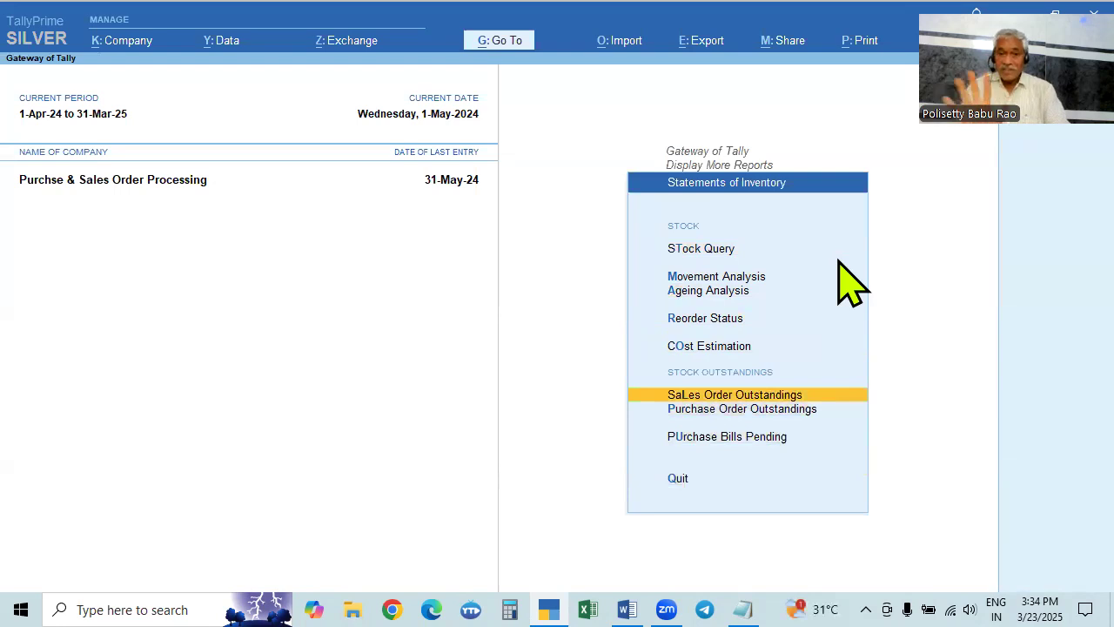
pyautogui.press('Return')
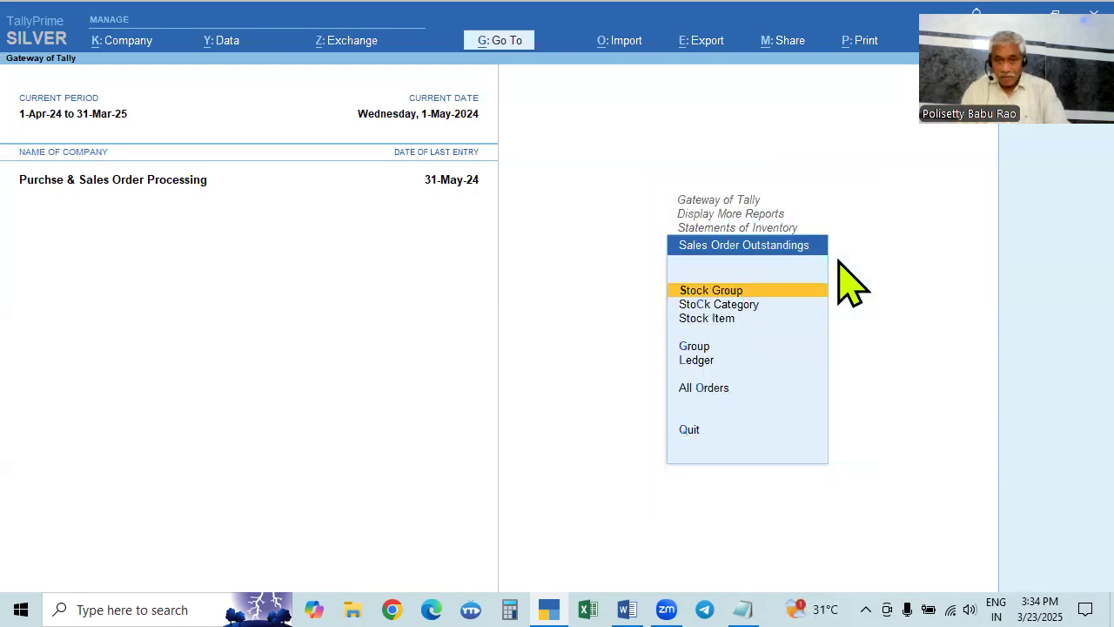
pyautogui.press('Down')
pyautogui.press('Down')
pyautogui.press('Down')
pyautogui.press('Down')
pyautogui.press('Return')
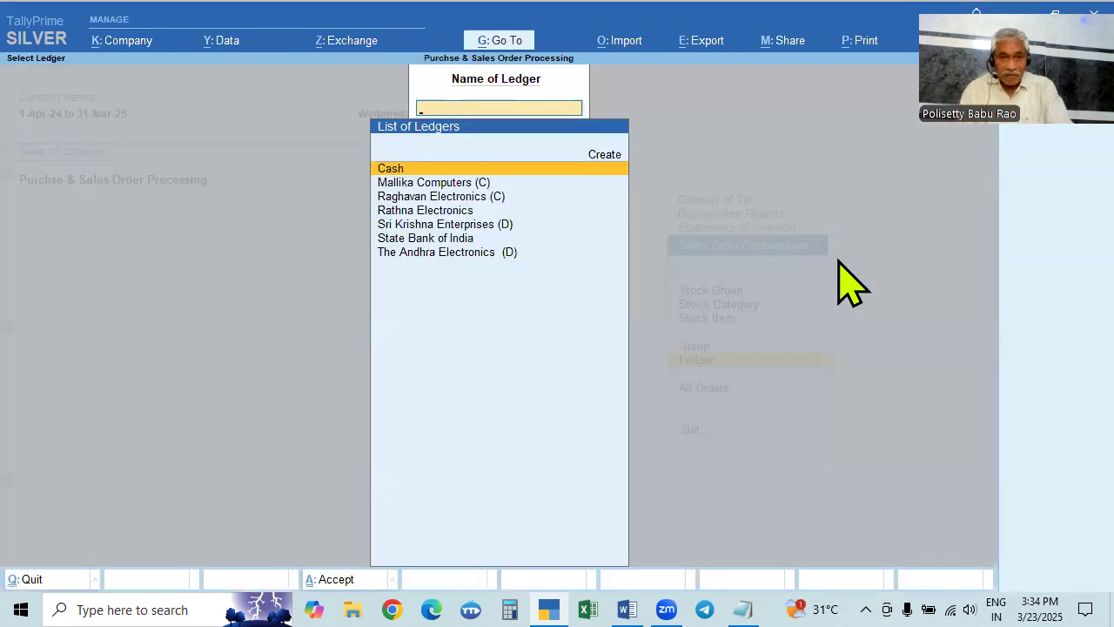
# Examine the item-wise pending sales orders of the Rathna Electronics ledger, and close the report
pyautogui.press('Down')
pyautogui.press('Down')
pyautogui.press('Down')
pyautogui.press('Up')
pyautogui.press('Down')
pyautogui.press('Down')
pyautogui.press('Down')
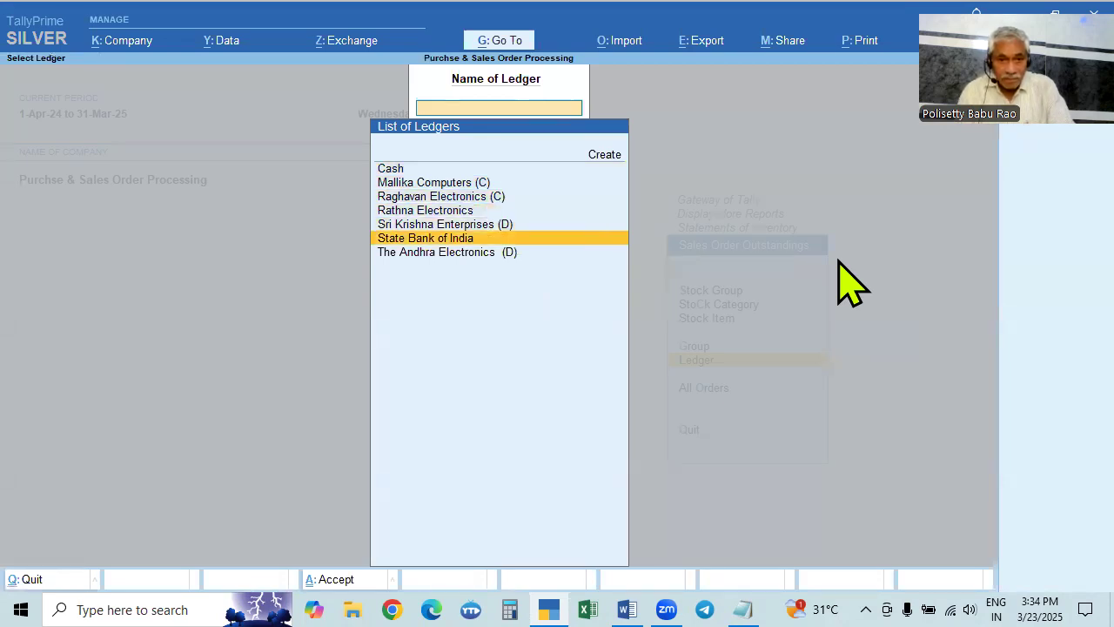
pyautogui.press('Down')
pyautogui.press('Up')
pyautogui.press('Down')
pyautogui.press('Up')
pyautogui.press('Up')
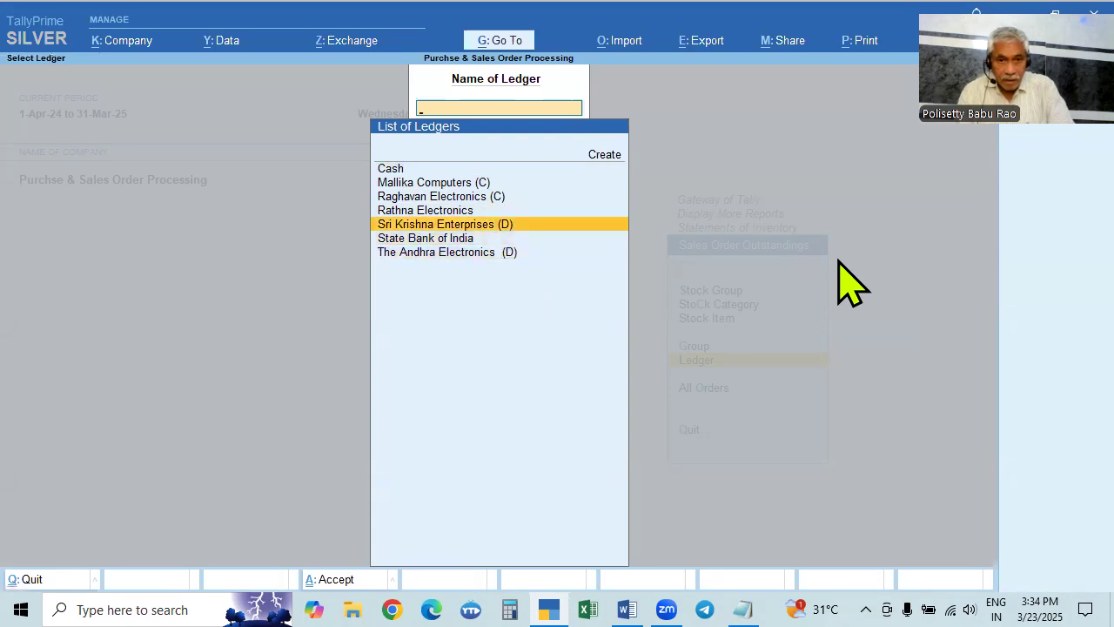
pyautogui.press('Up')
pyautogui.press('Return')
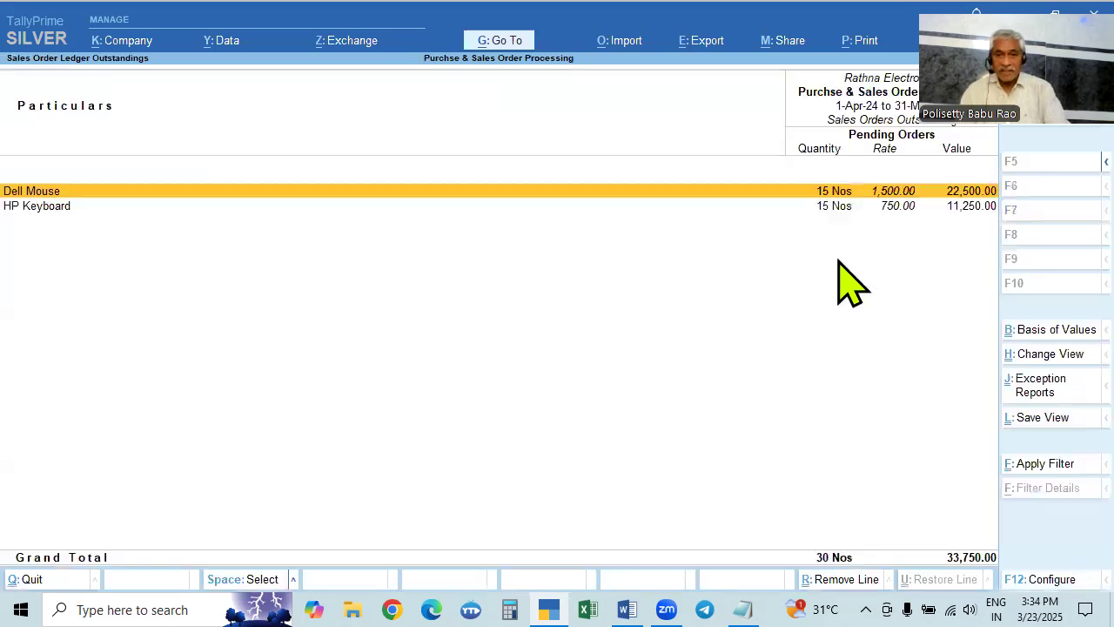
pyautogui.press('Escape')
pyautogui.press('Return')
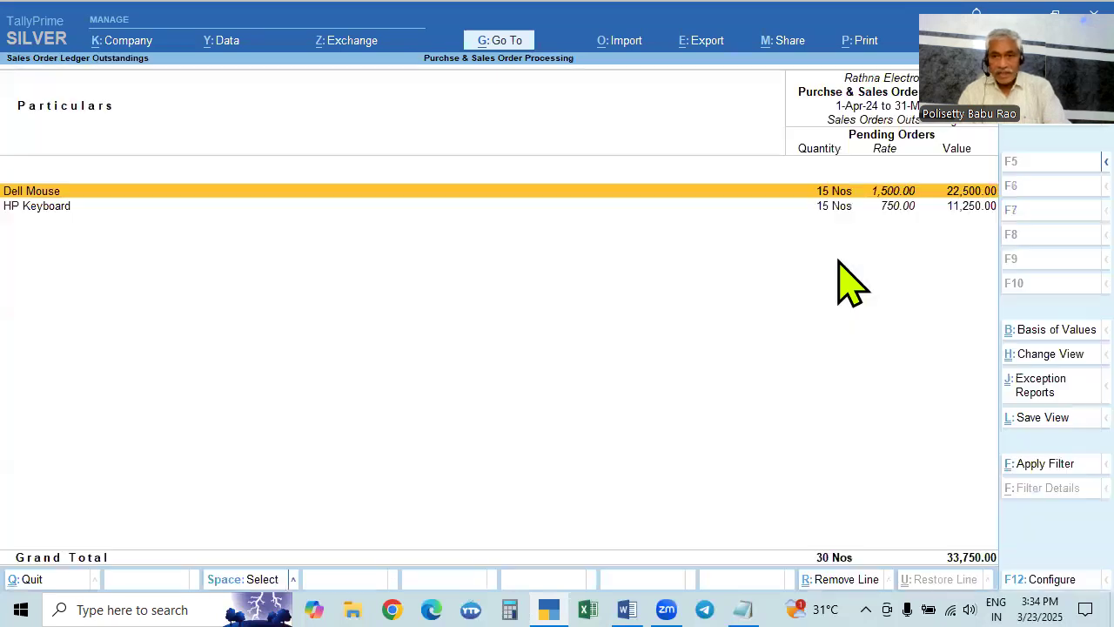
pyautogui.press('Escape')
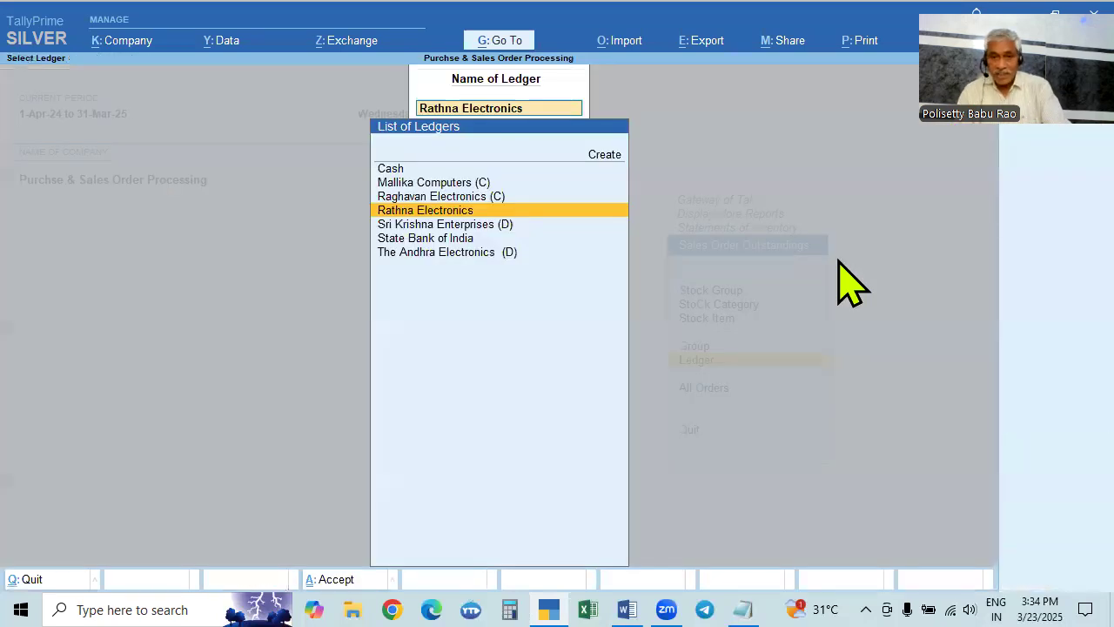
# Review ordered and balance quantities in the All Orders report of Sales Order Outstandings, and return to Display More Reports
pyautogui.press('Escape')
pyautogui.press('Down')
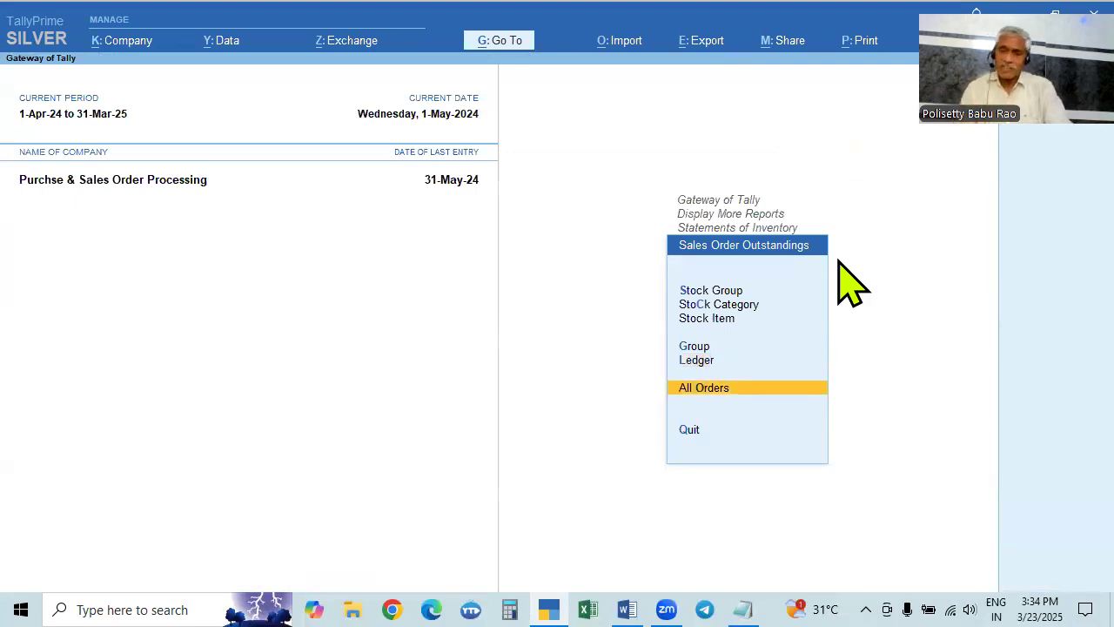
pyautogui.press('Return')
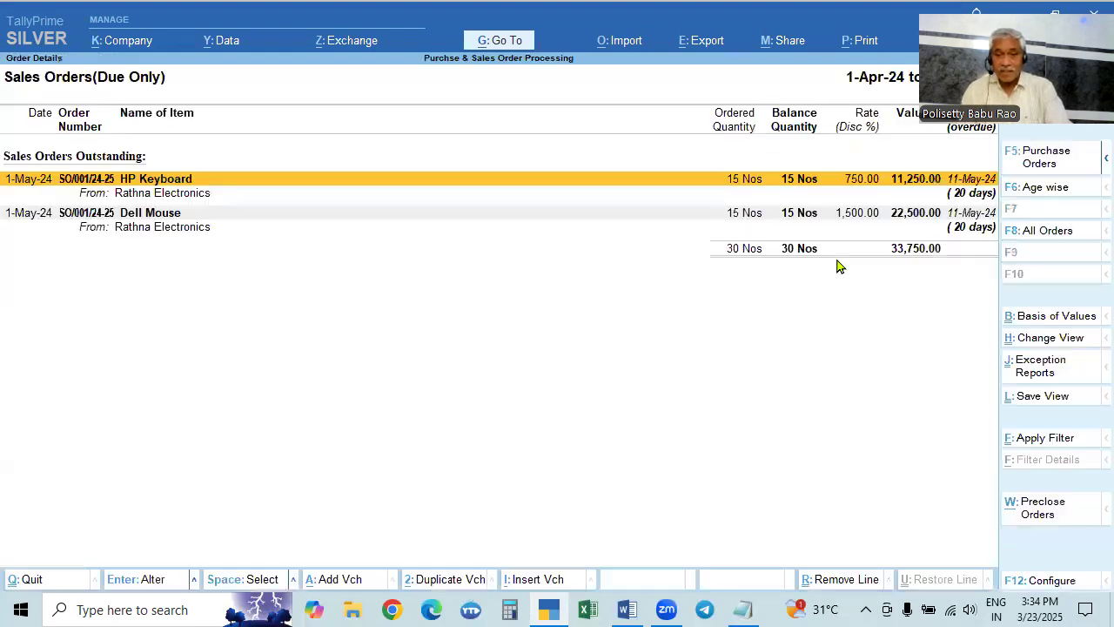
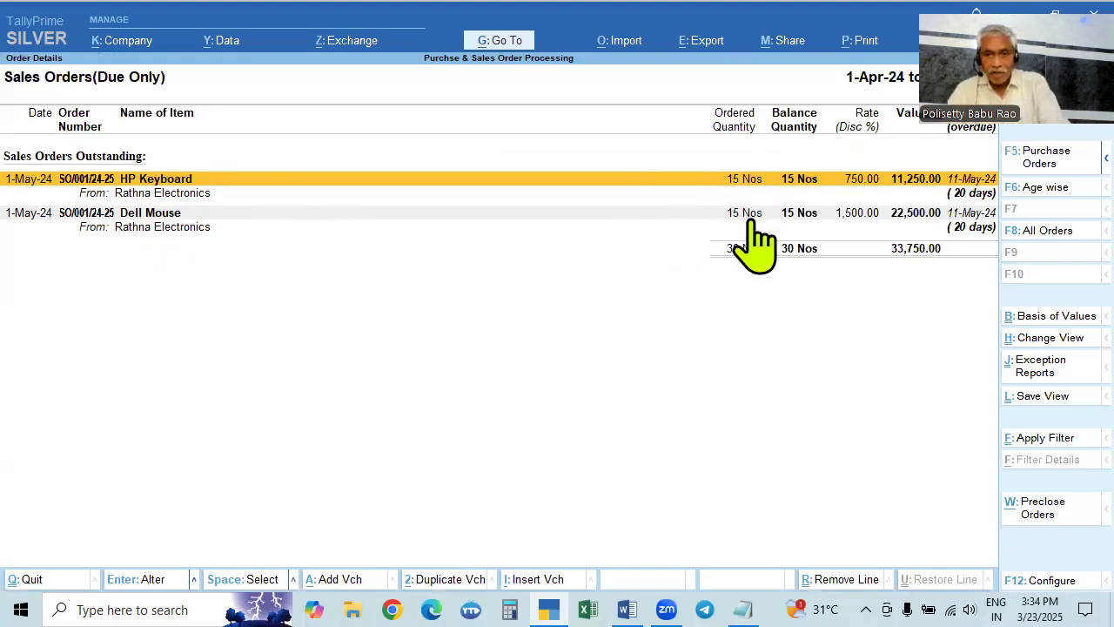
pyautogui.press('Escape')
pyautogui.press('Escape')
pyautogui.press('Escape')
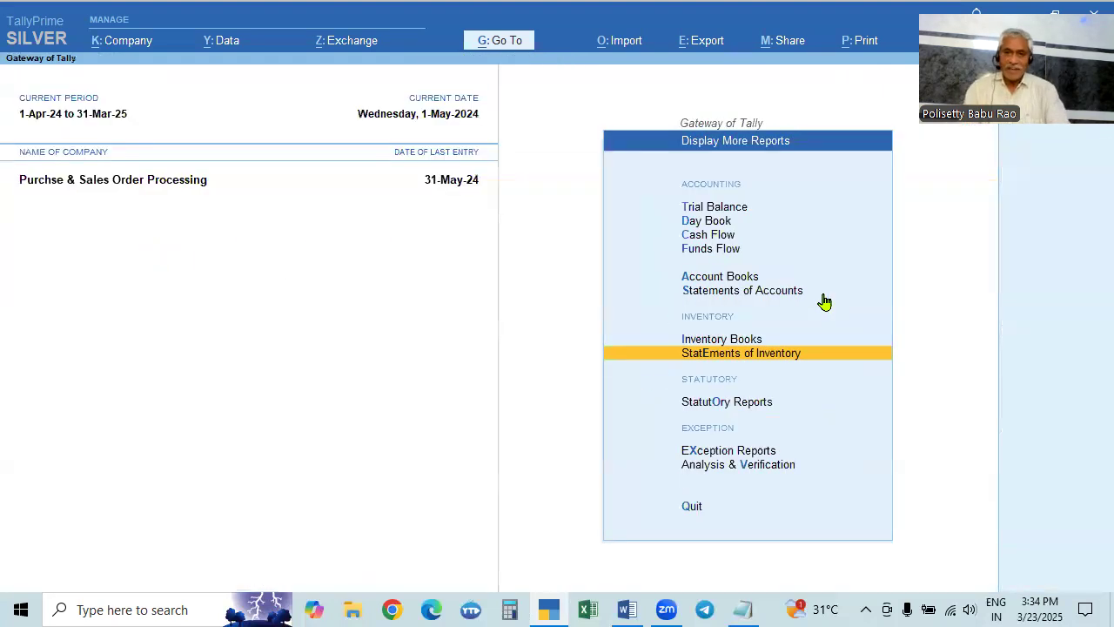
# Switch to the ASSIGNMENT PROBLEMS Word document, complete the Delivery Note heading as DC/001 with turquoise highlighting, and save it
pyautogui.hotkey('alt', 'Tab')
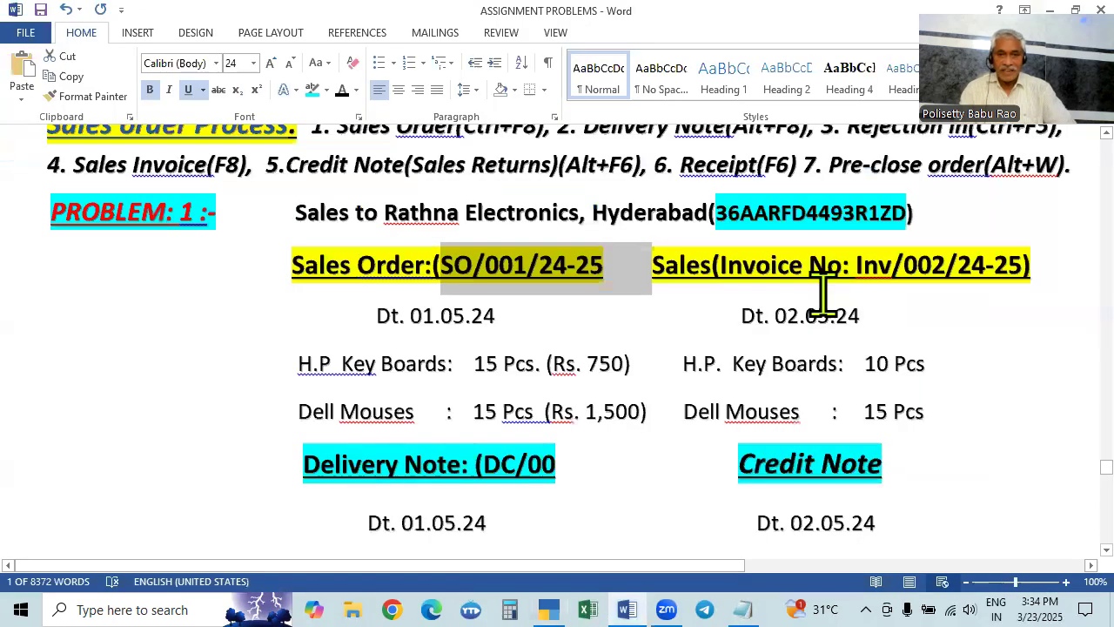
pyautogui.scroll(-2, 709, 396)
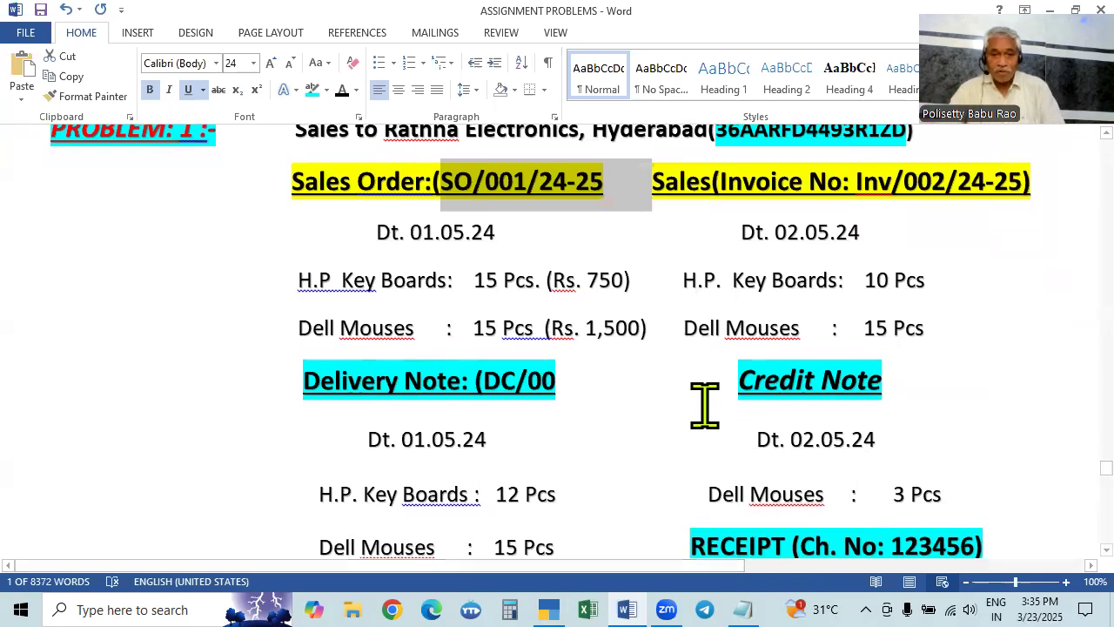
pyautogui.scroll(-2, 705, 404)
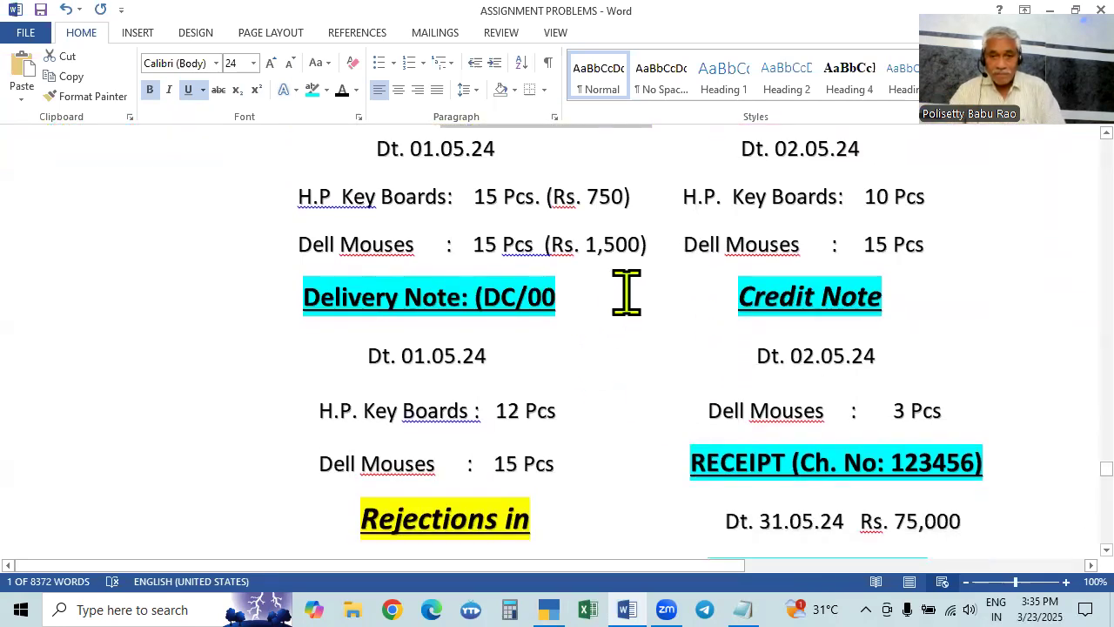
pyautogui.click(552, 298)
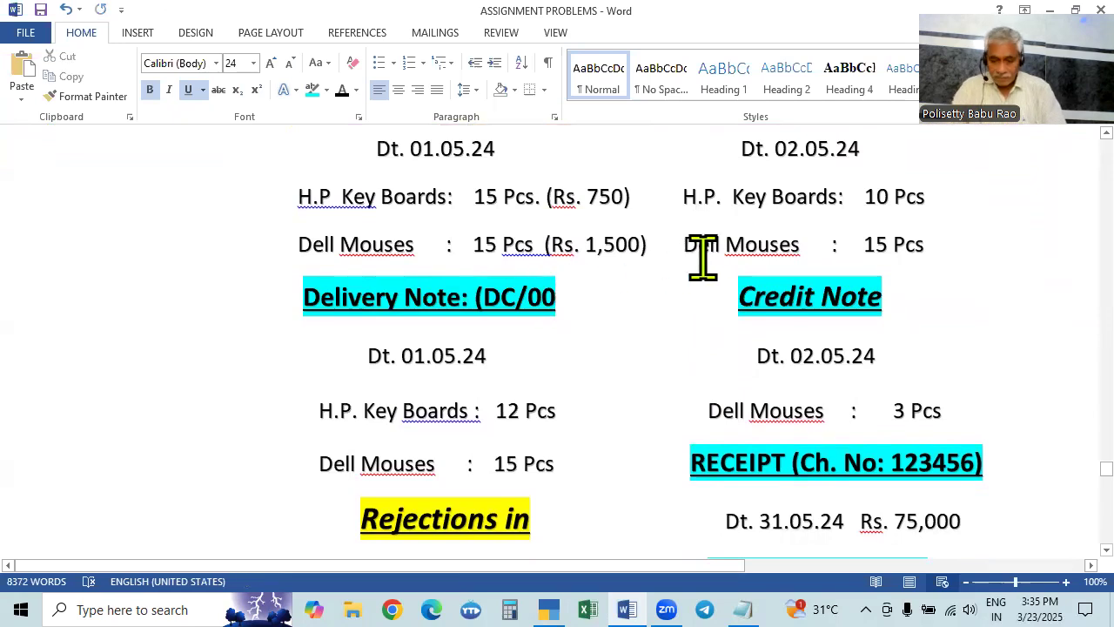
pyautogui.write('1')
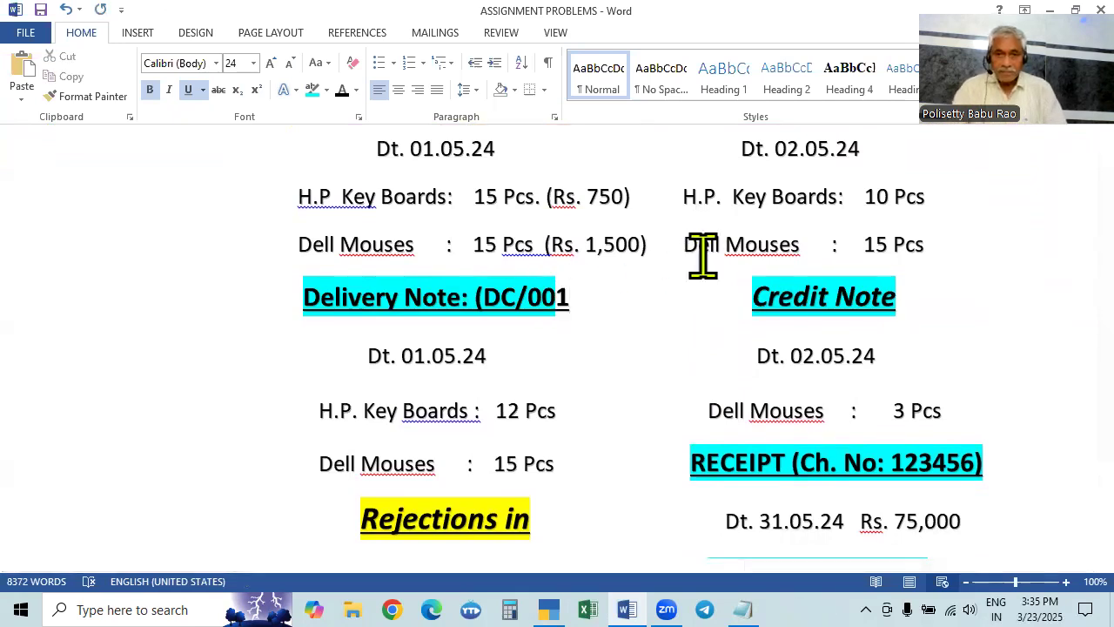
pyautogui.scroll(2, 704, 252)
pyautogui.moveTo(542, 380); pyautogui.dragTo(588, 381)
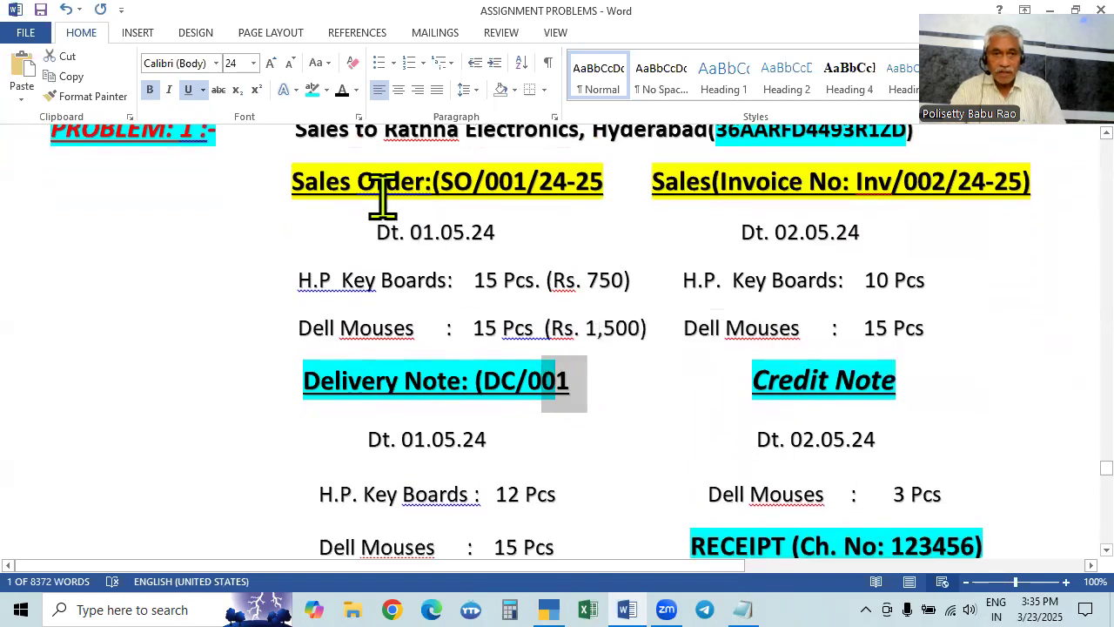
pyautogui.click(535, 443)
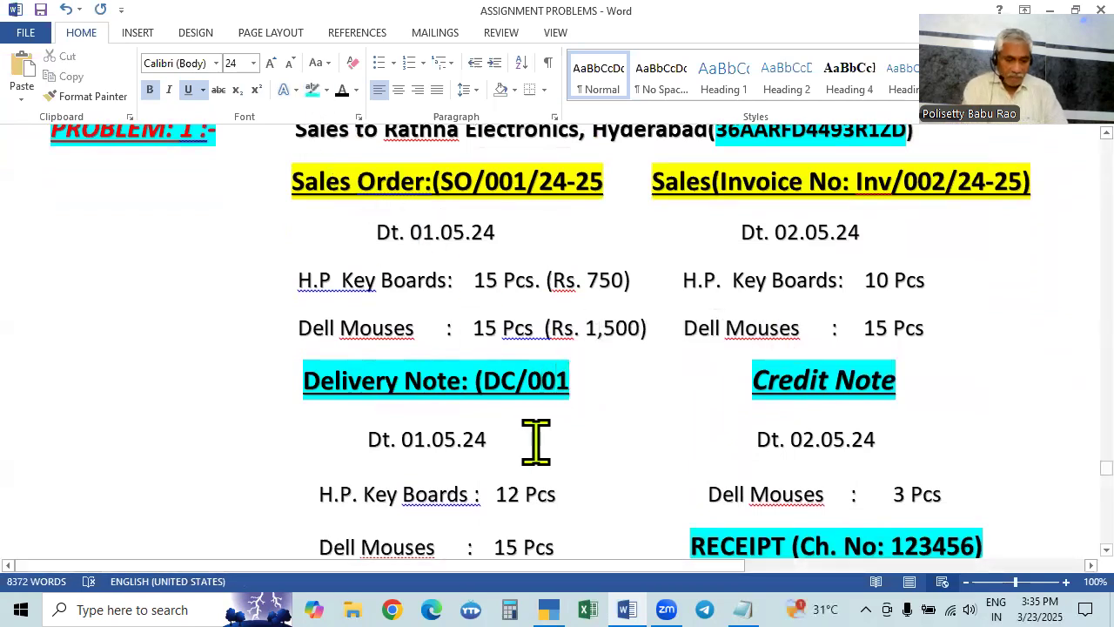
pyautogui.hotkey('ctrl', 's')
pyautogui.scroll(-2, 563, 422)
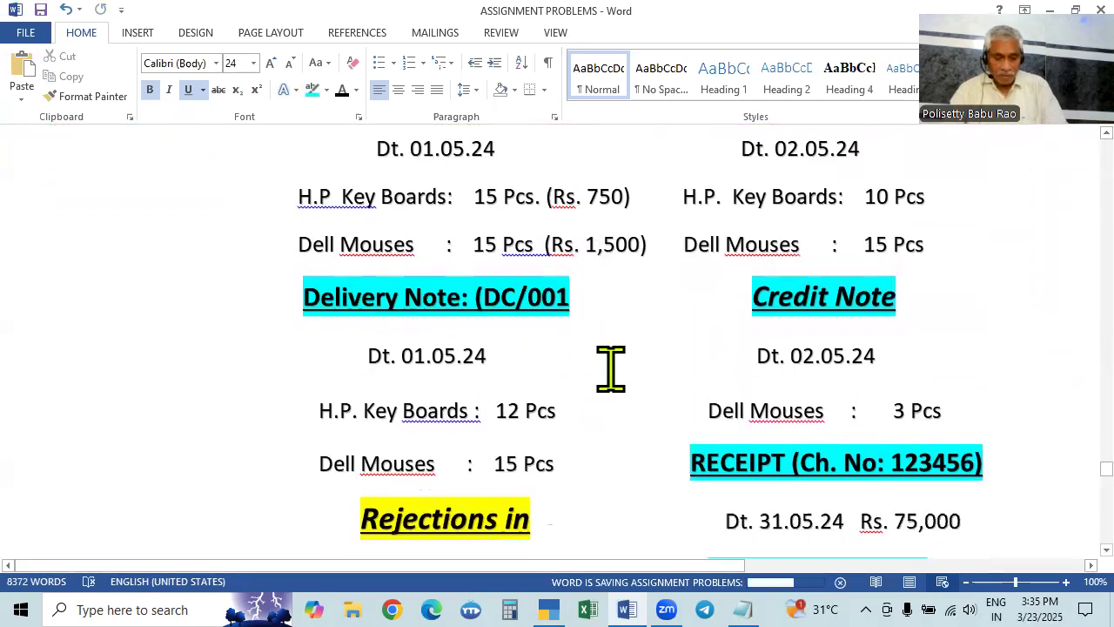
# Add a closing parenthesis to the DC/001 heading, and give it the same turquoise highlight as the rest
pyautogui.write(')')
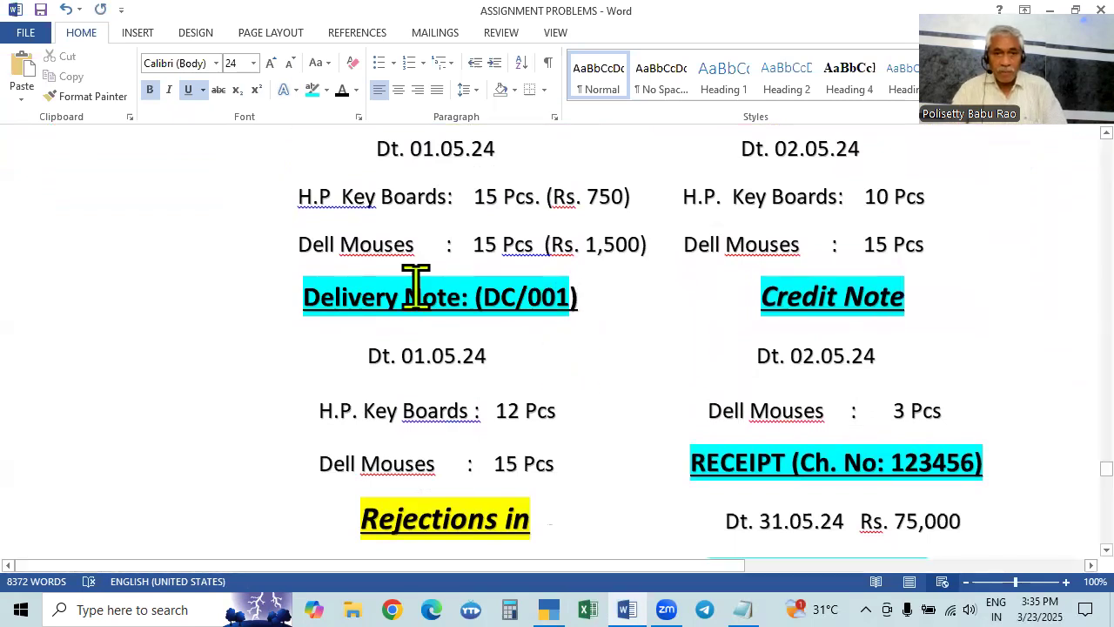
pyautogui.click(313, 90)
pyautogui.moveTo(537, 293); pyautogui.dragTo(589, 300)
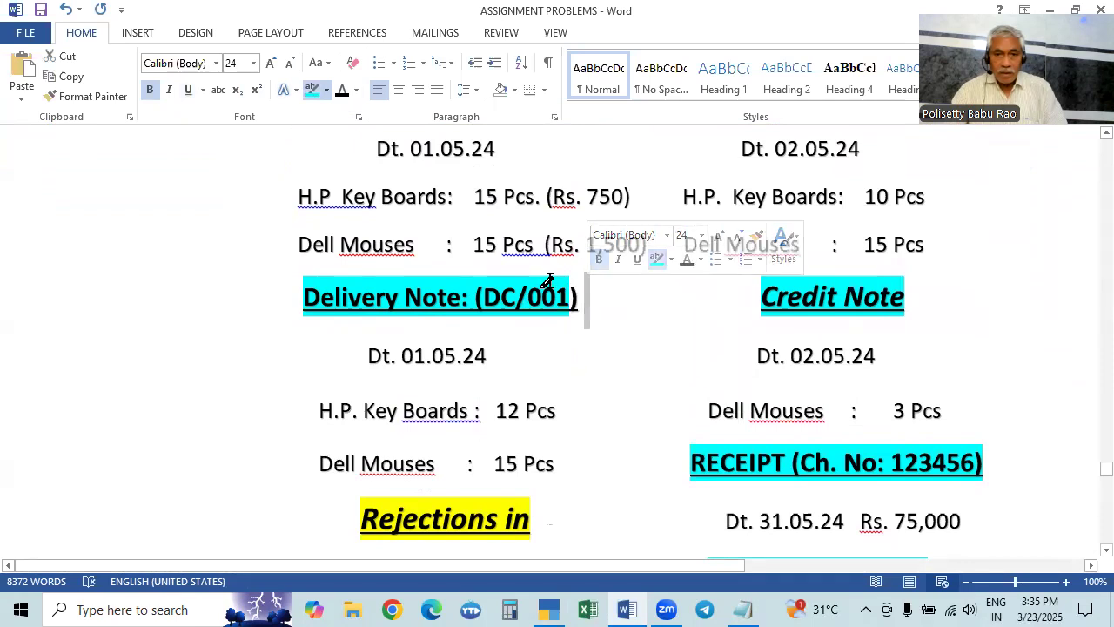
pyautogui.click(589, 303)
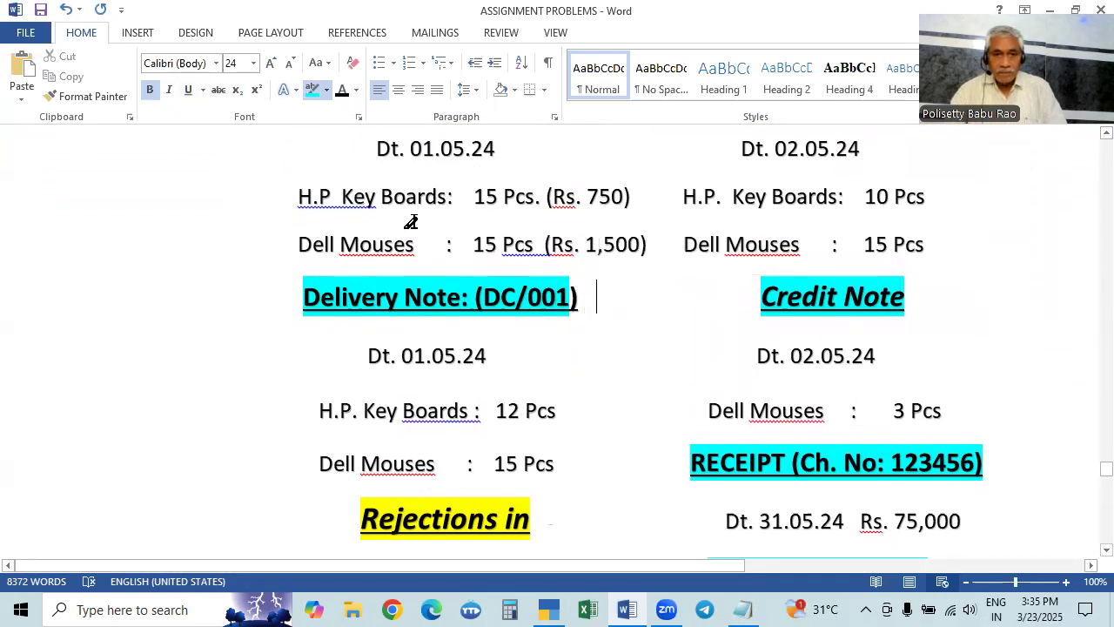
pyautogui.click(288, 91)
pyautogui.click(265, 130)
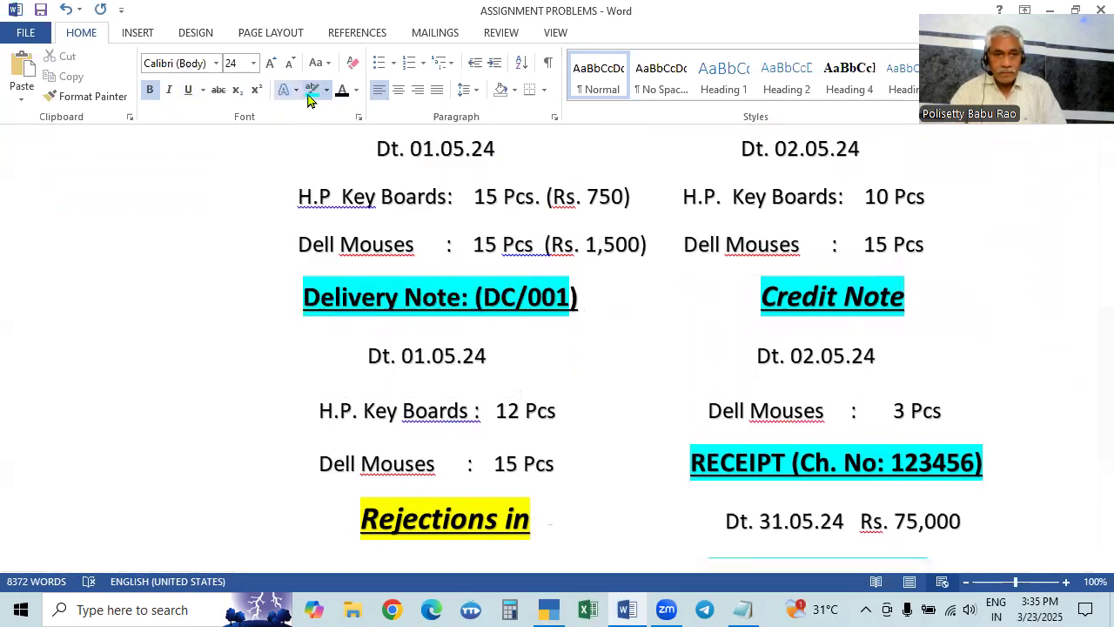
pyautogui.click(312, 90)
pyautogui.moveTo(589, 296); pyautogui.dragTo(518, 296)
pyautogui.click(310, 91)
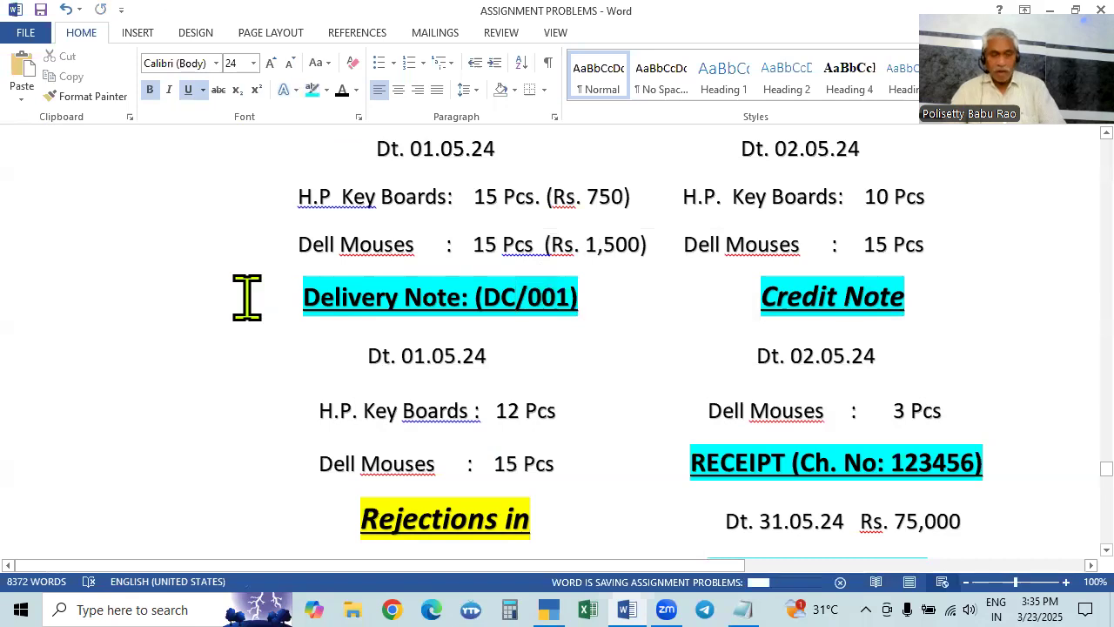
# Switch to TallyPrime, return to the Gateway of Tally, and open voucher entry
pyautogui.hotkey('alt', 'Tab')
pyautogui.press('Up')
pyautogui.press('Up')
pyautogui.press('Up')
pyautogui.press('Up')
pyautogui.press('Up')
pyautogui.press('Up')
pyautogui.press('Up')
pyautogui.press('Up')
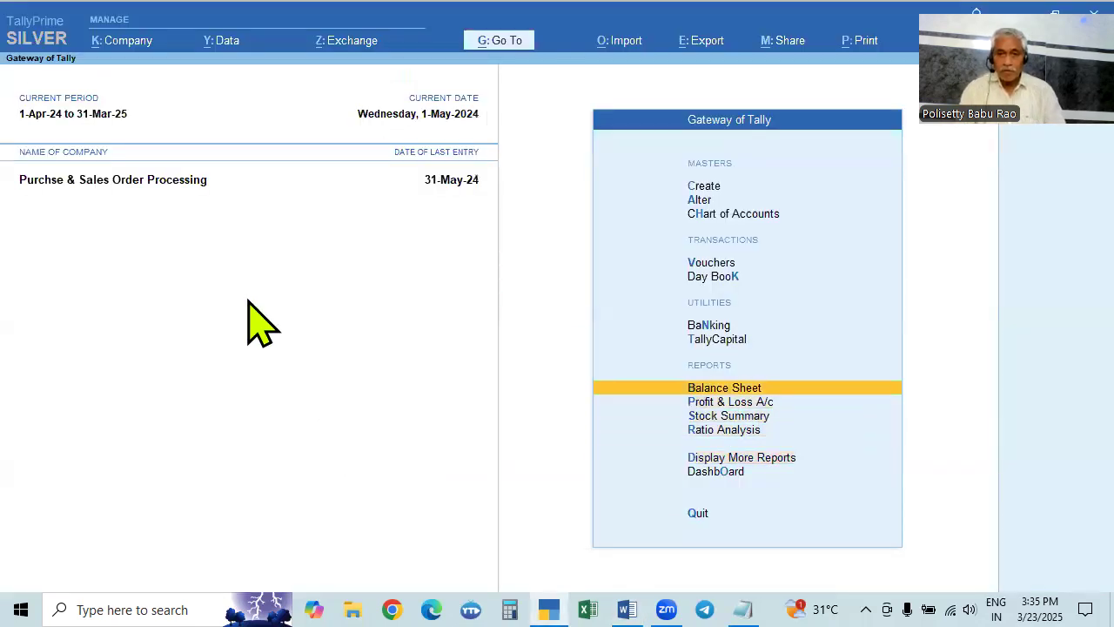
pyautogui.press('Return')
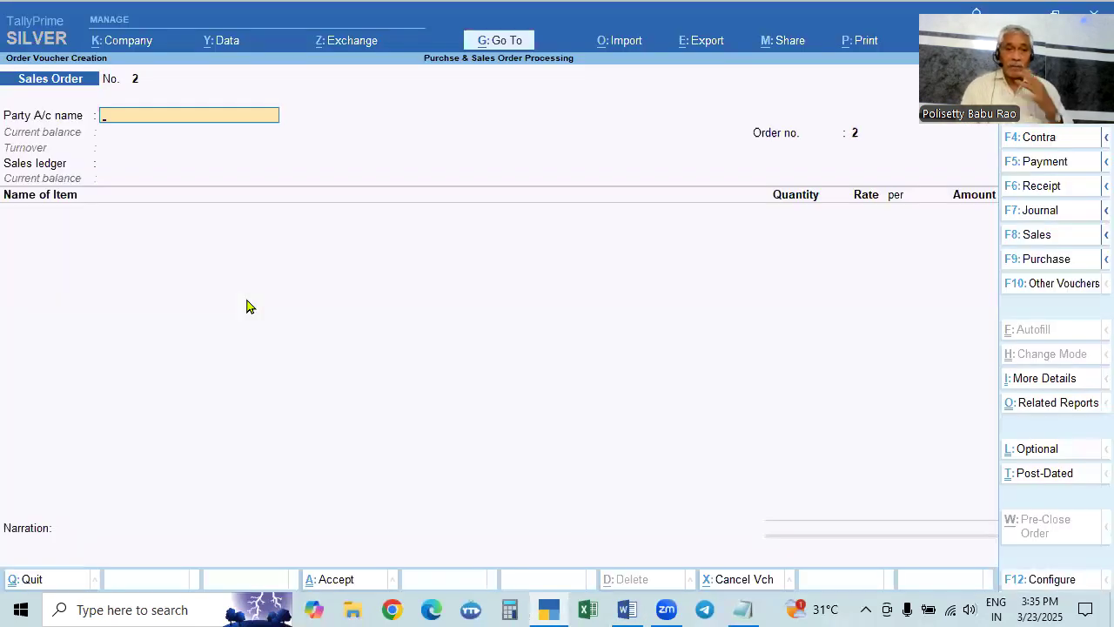
# Show the inactive voucher types, change the voucher type to Delivery Note, and activate it
pyautogui.hotkey('alt', 'Tab')
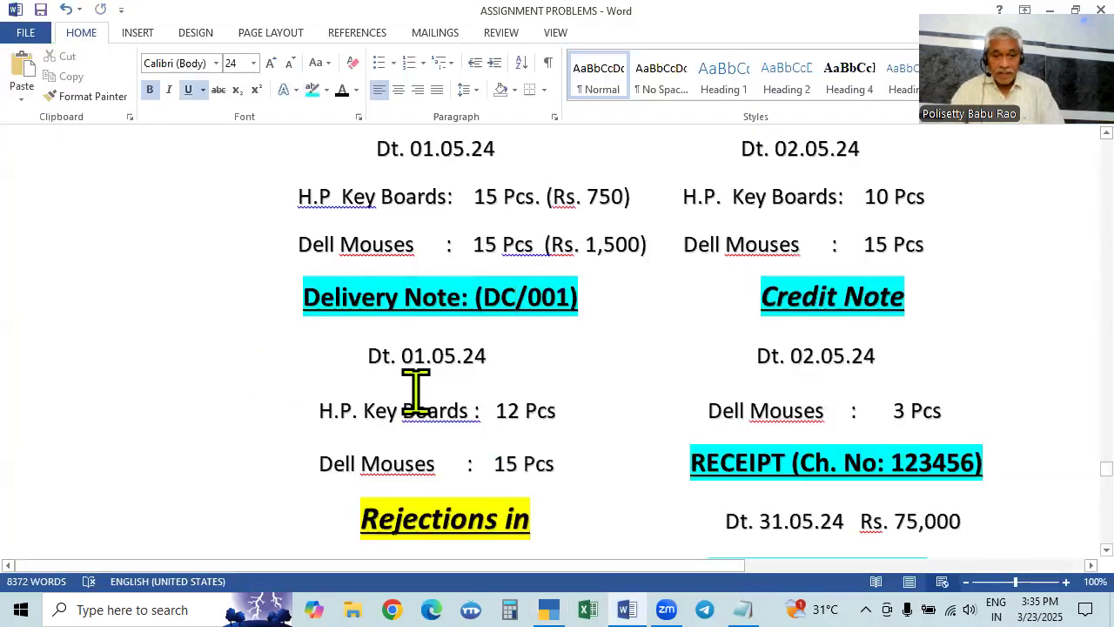
pyautogui.hotkey('alt', 'Tab')
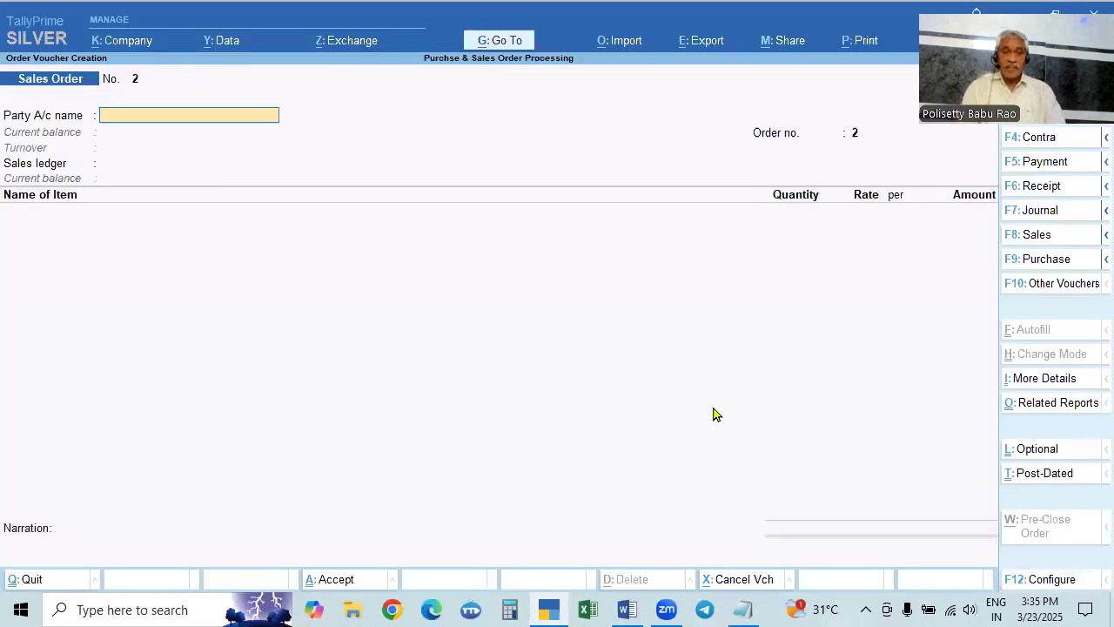
pyautogui.click(1050, 286)
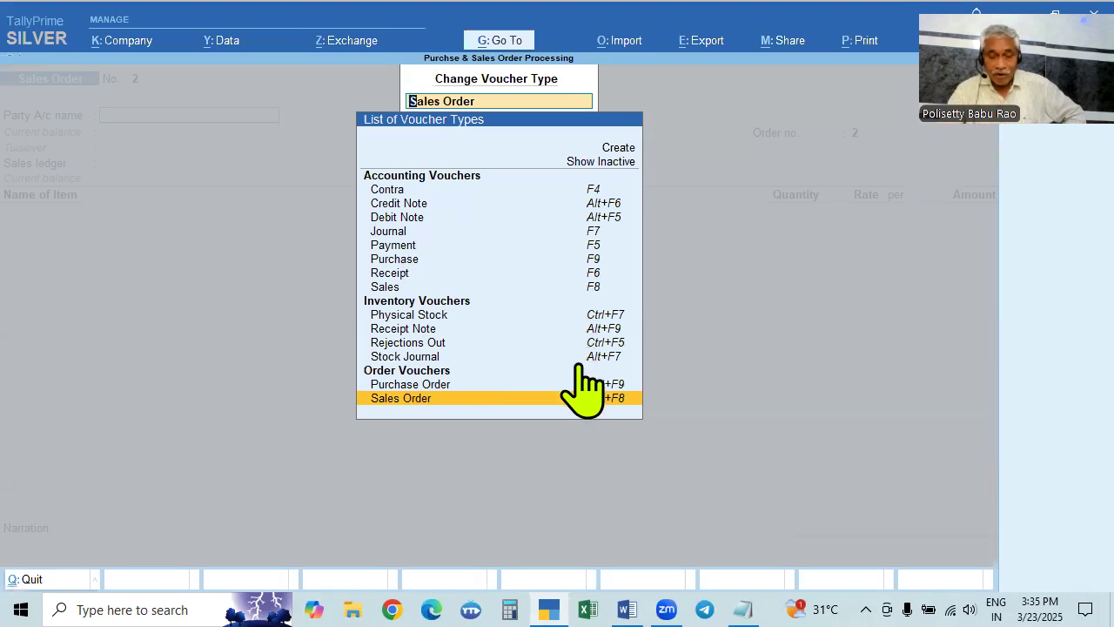
pyautogui.click(604, 163)
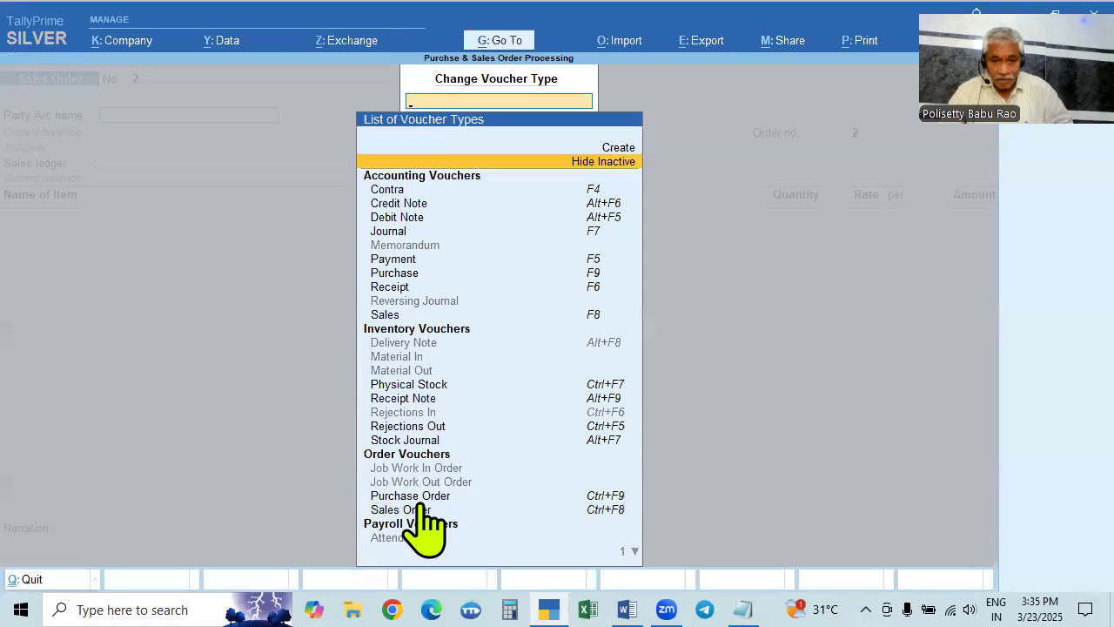
pyautogui.click(398, 343)
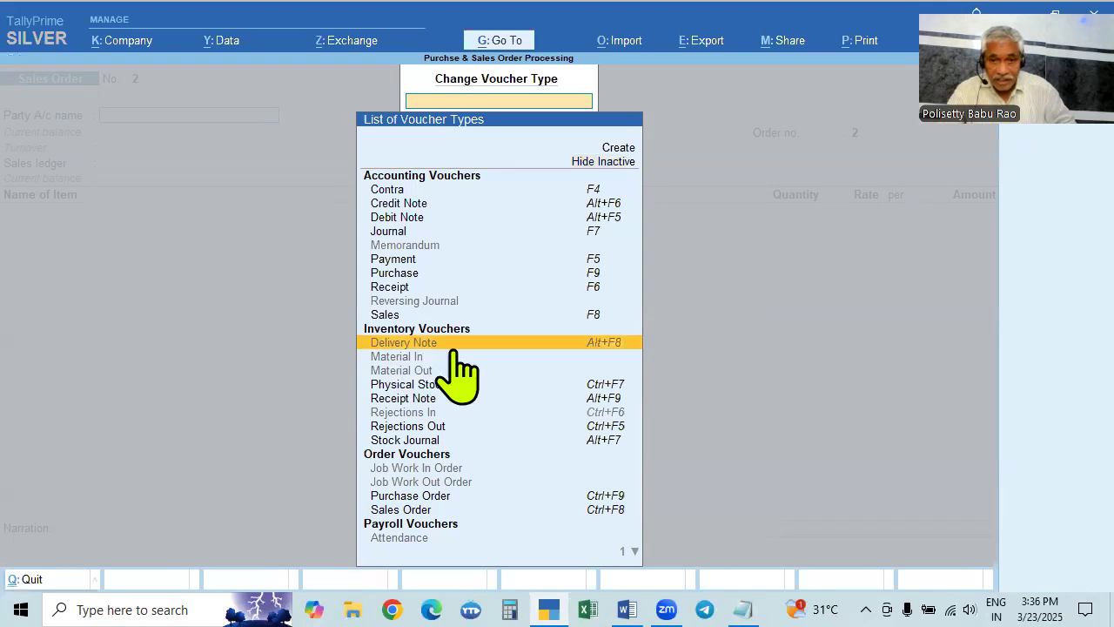
pyautogui.click(609, 383)
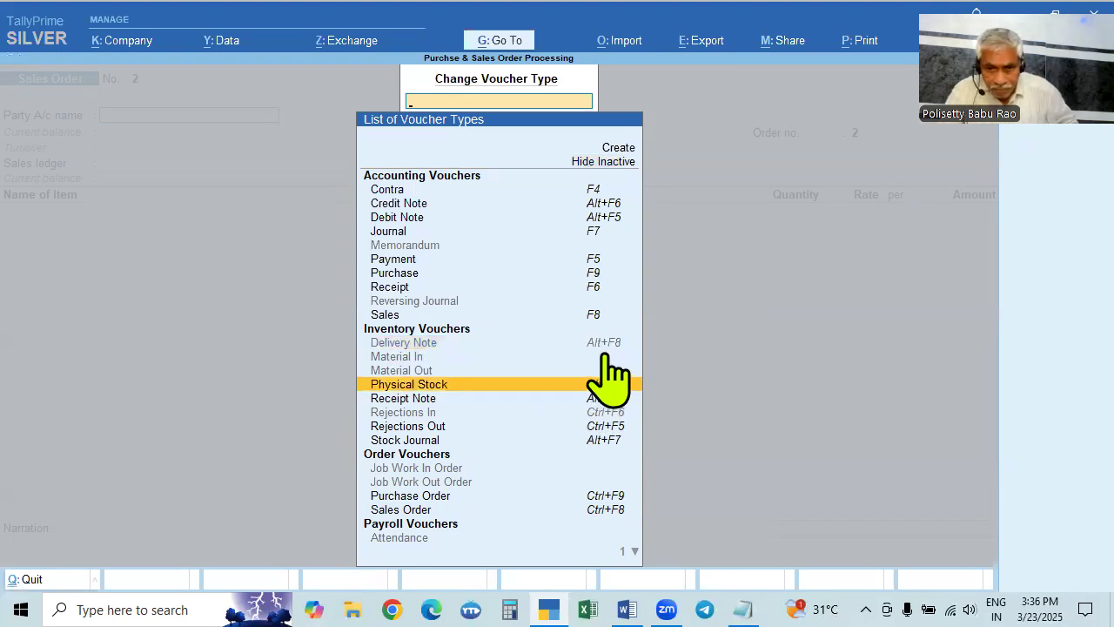
pyautogui.click(595, 345)
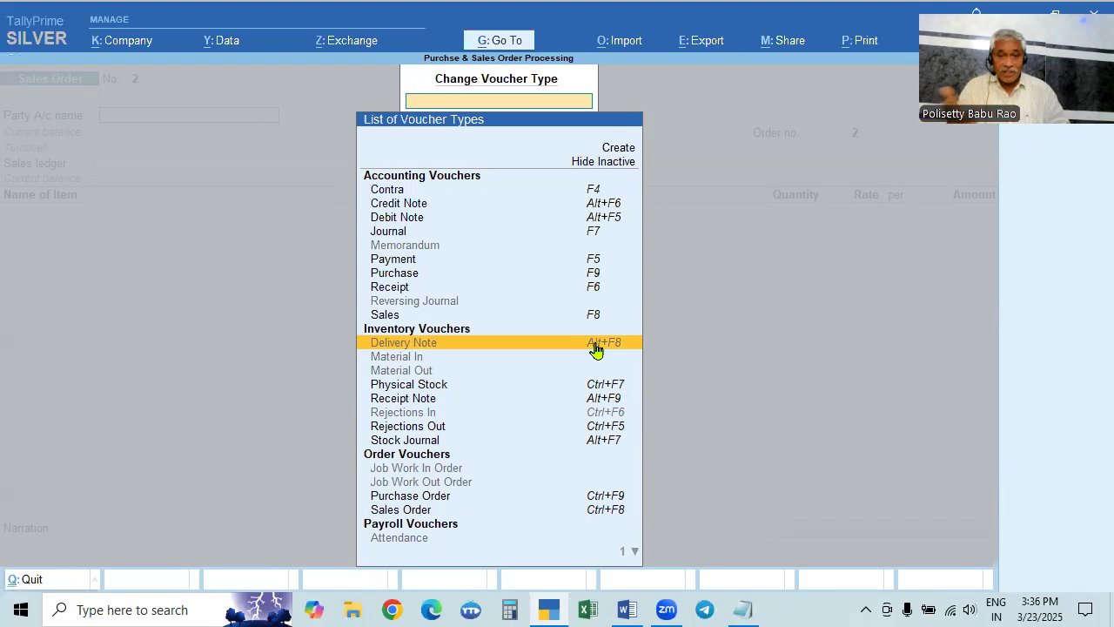
pyautogui.click(595, 346)
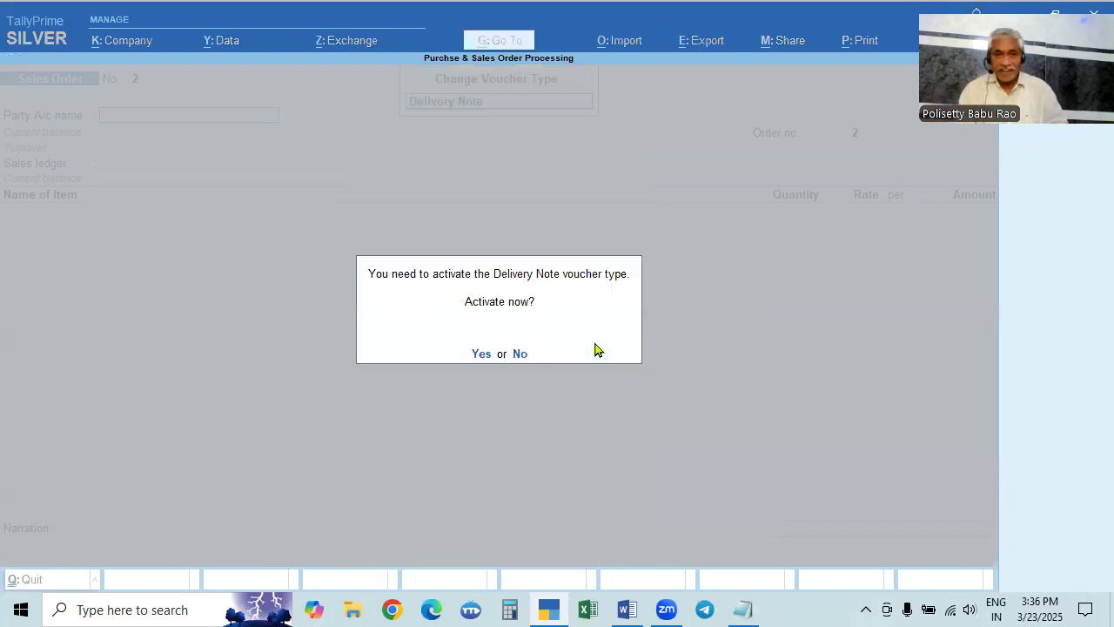
pyautogui.press('y')
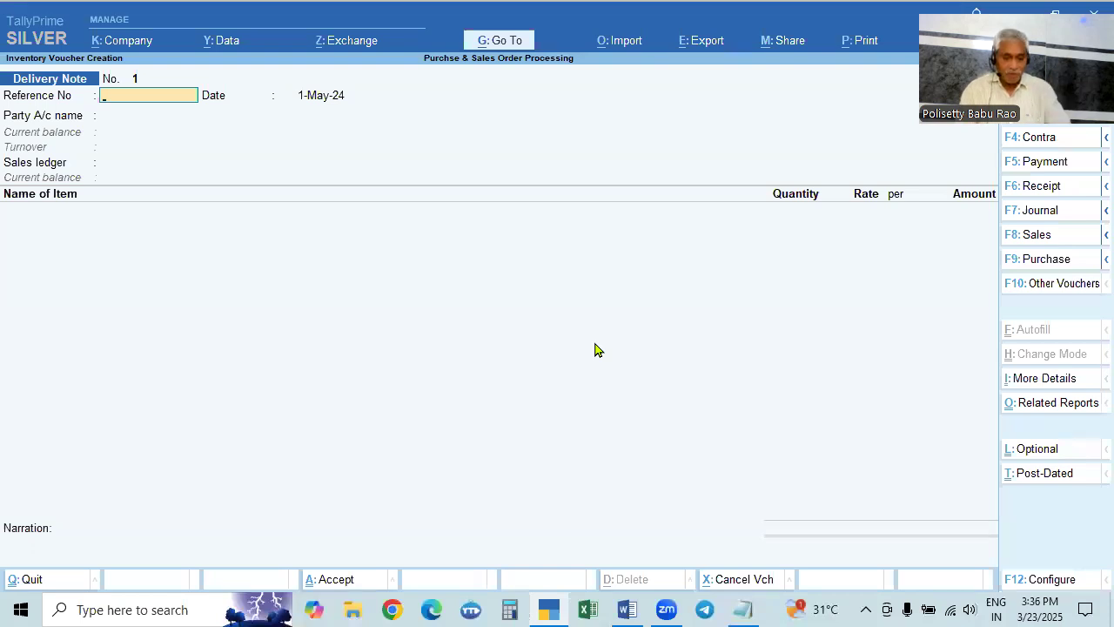
pyautogui.press('alt')
pyautogui.hotkey('alt', 'Tab')
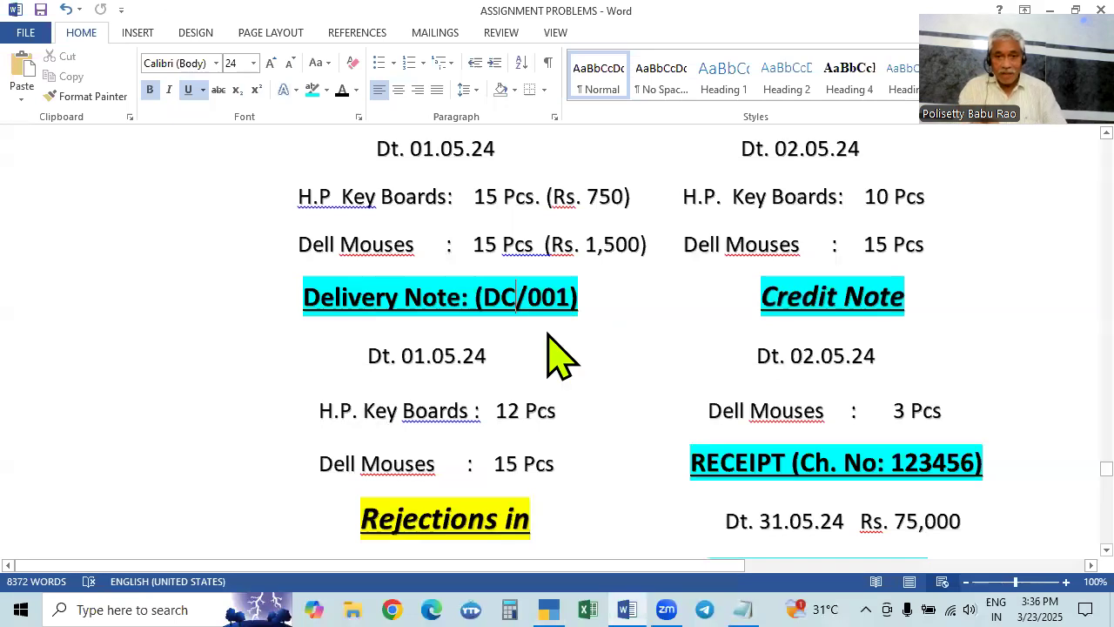
pyautogui.hotkey('alt', 'Tab')
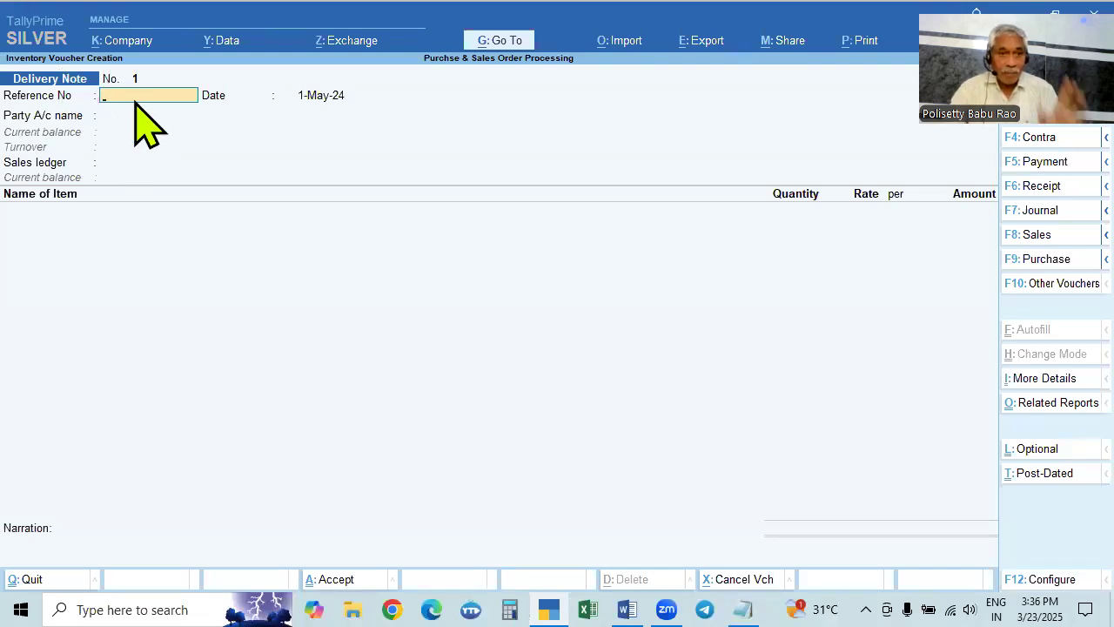
pyautogui.hotkey('alt', 'Tab')
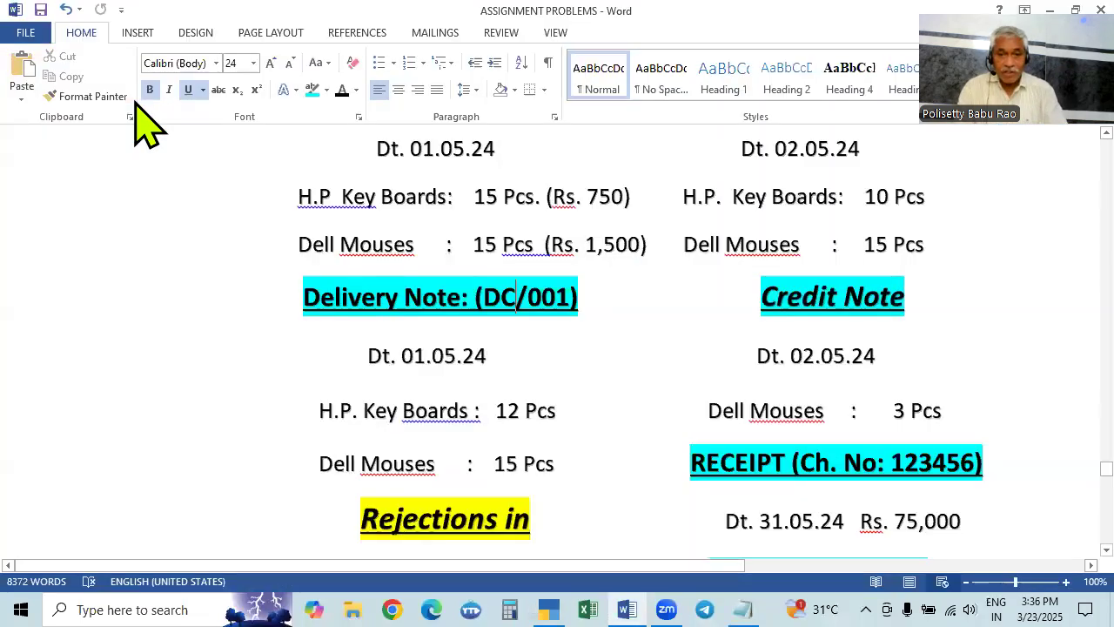
pyautogui.hotkey('alt', 'Tab')
pyautogui.hotkey('alt', 'Tab')
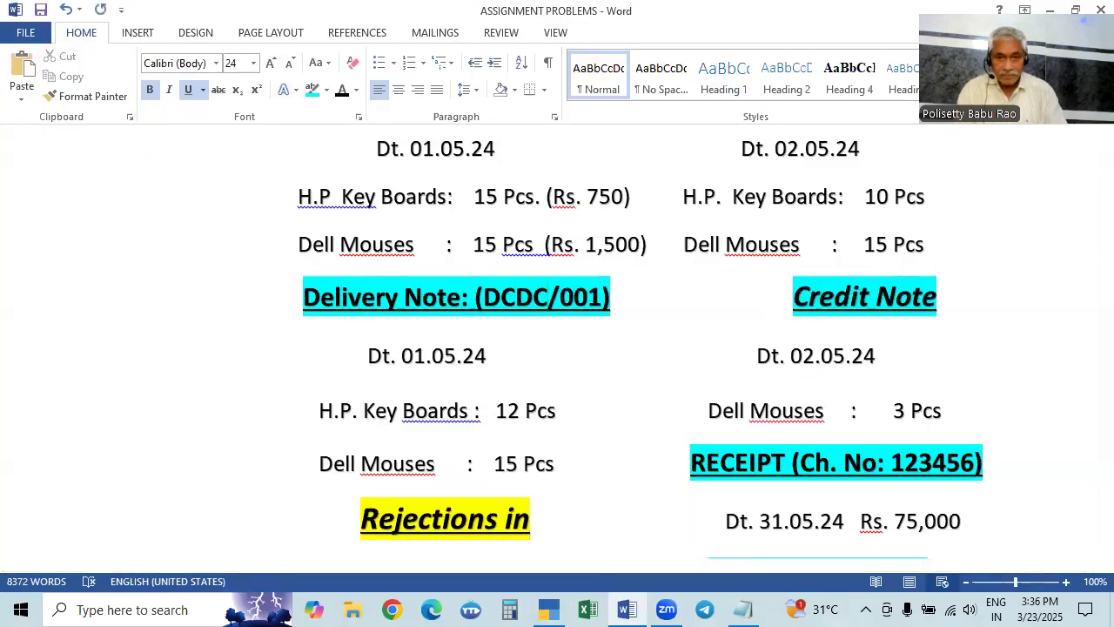
pyautogui.press('BackSpace')
pyautogui.press('BackSpace')
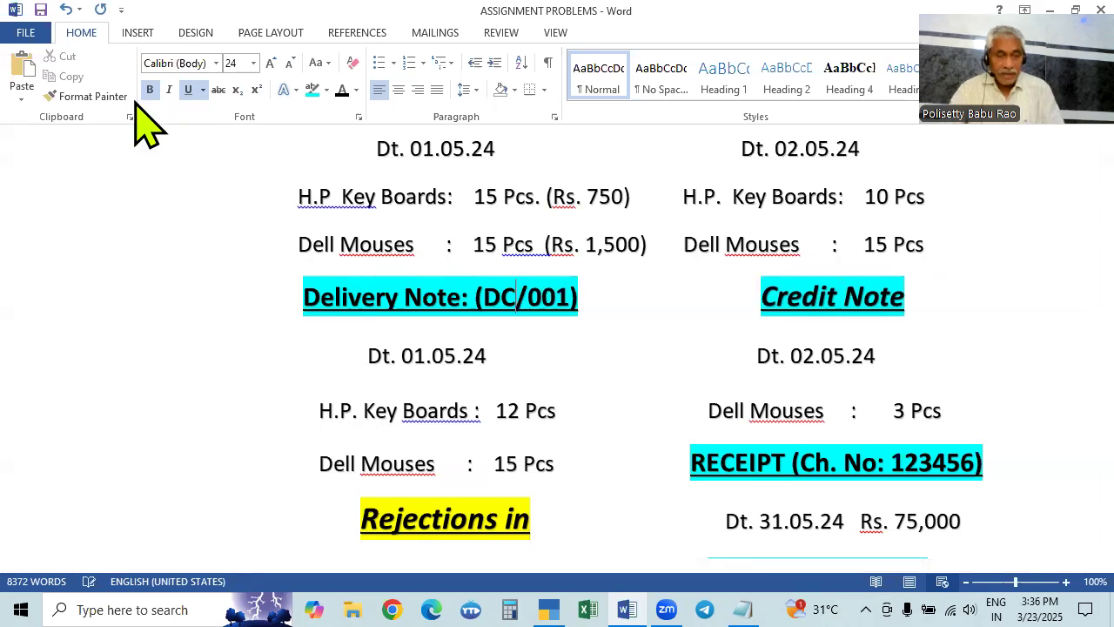
# Set the delivery note's reference number to DC/001 in TallyPrime, and keep the date 1-May-24
pyautogui.hotkey('alt', 'Tab')
pyautogui.write('D')
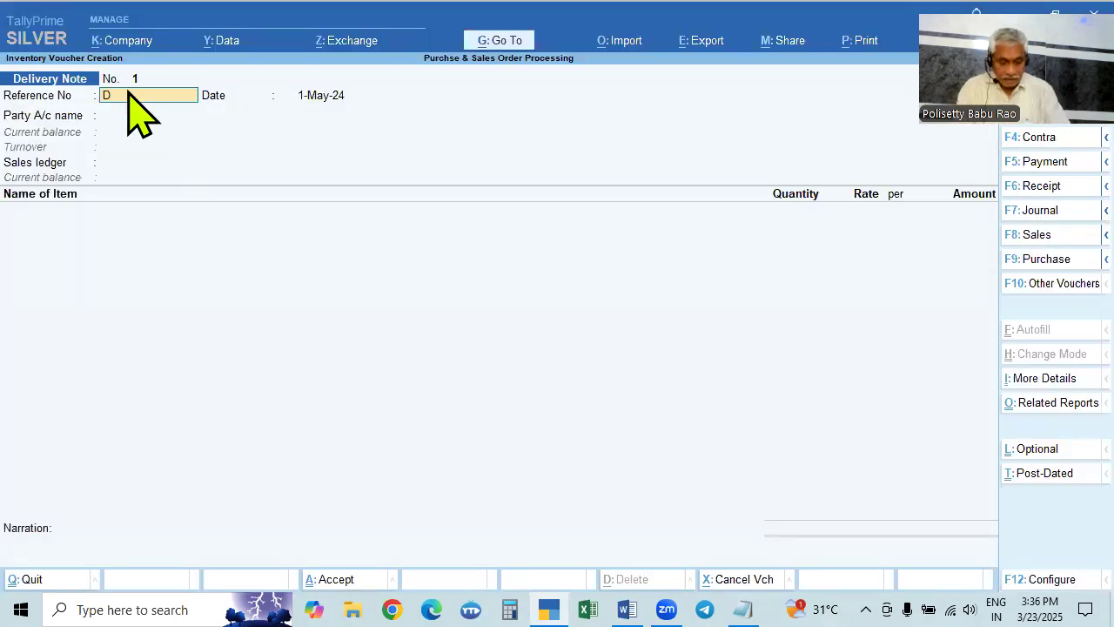
pyautogui.write('C/001')
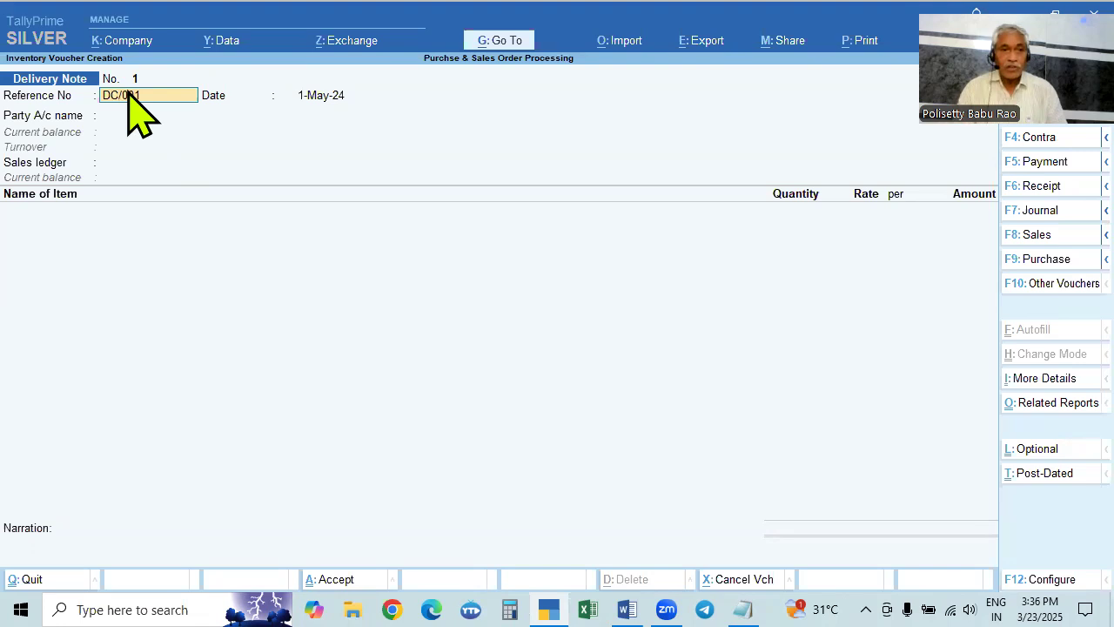
pyautogui.press('Return')
pyautogui.press('Return')
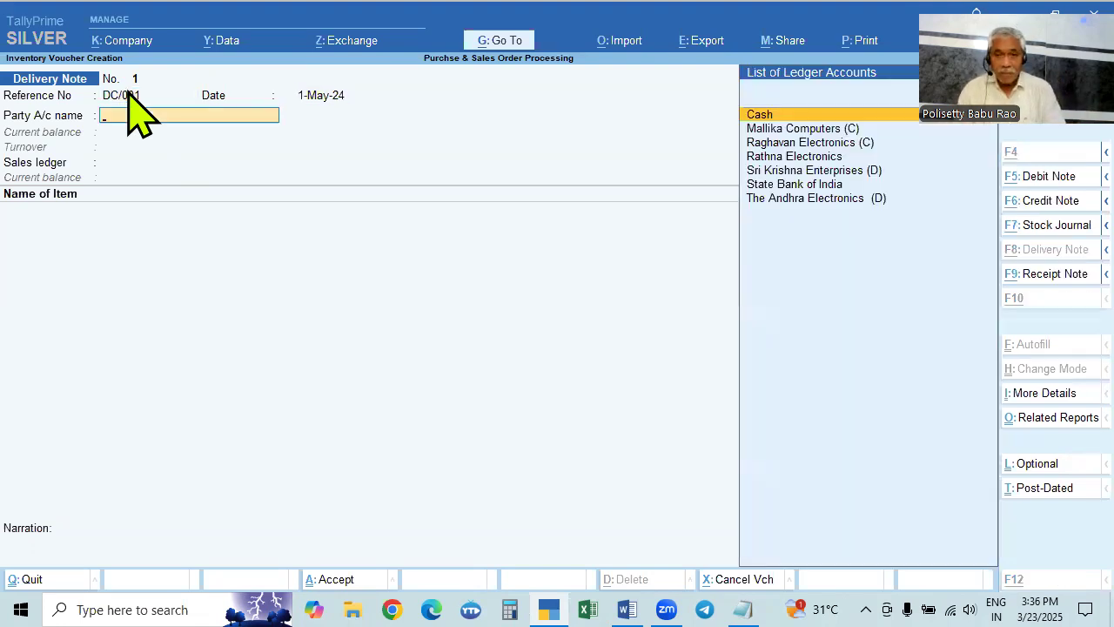
# Check the assignment document, and select Rathna Electronics as the delivery note's party account
pyautogui.hotkey('alt', 'Tab')
pyautogui.hotkey('alt', 'Tab')
pyautogui.press('Down')
pyautogui.press('Down')
pyautogui.press('Down')
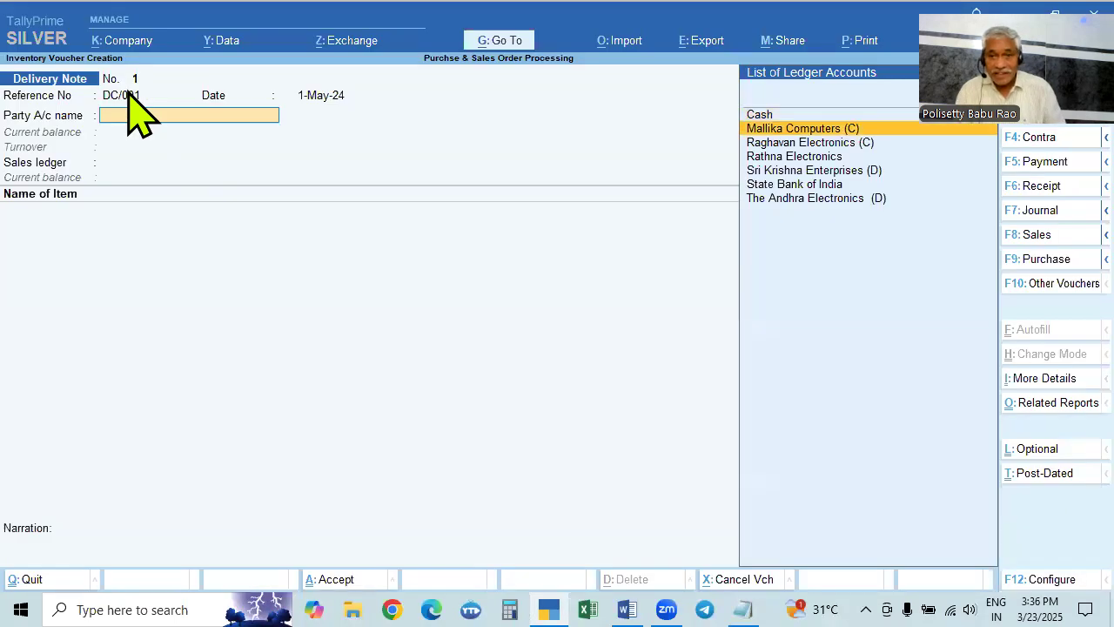
pyautogui.press('Return')
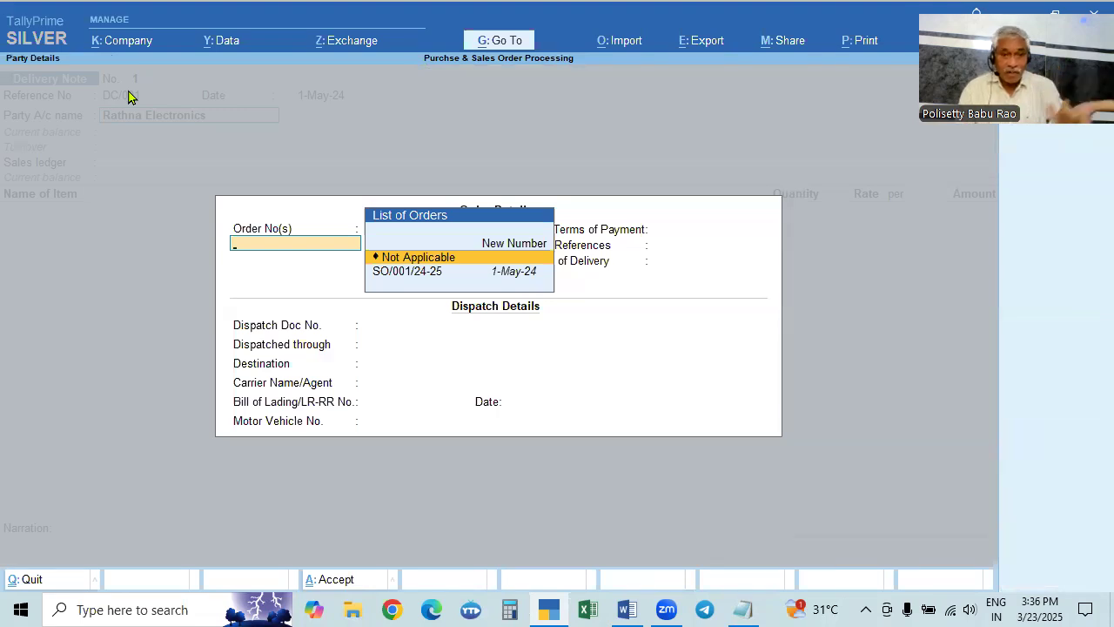
# Link the delivery note to the party's sales order dated 1-May-24, keeping its payment and delivery terms
pyautogui.press('Down')
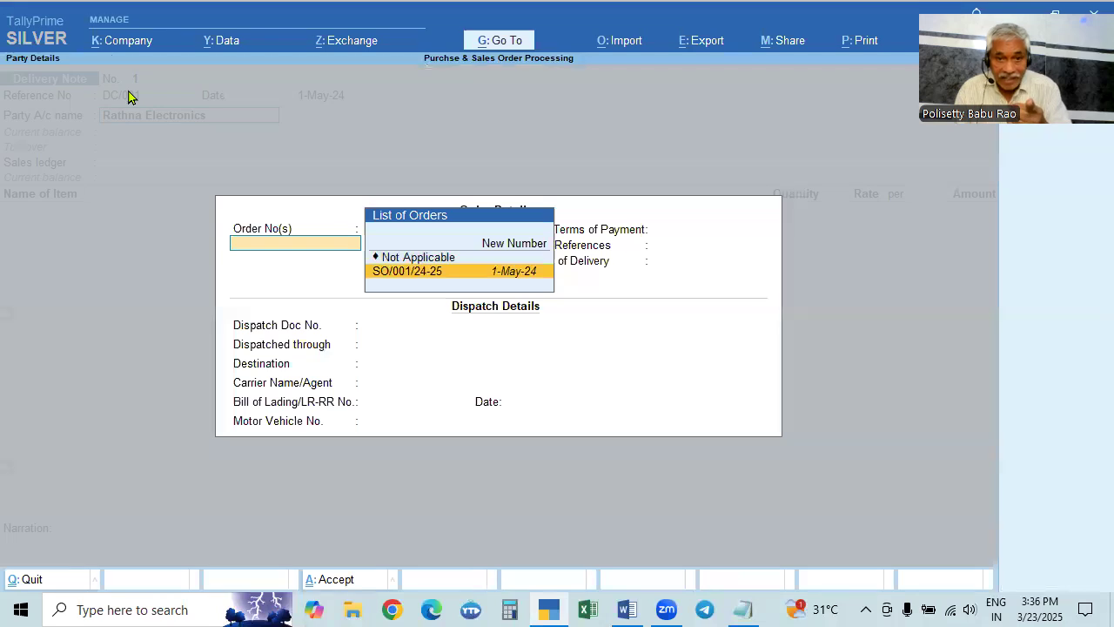
pyautogui.press('Return')
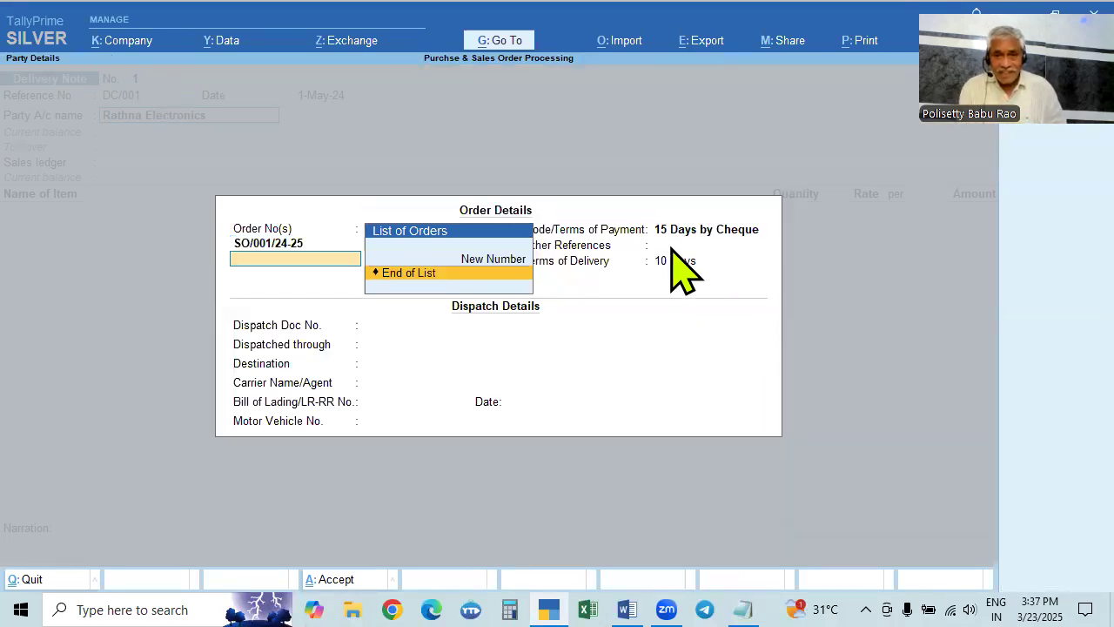
pyautogui.press('Return')
pyautogui.press('Return')
pyautogui.press('Return')
pyautogui.press('Return')
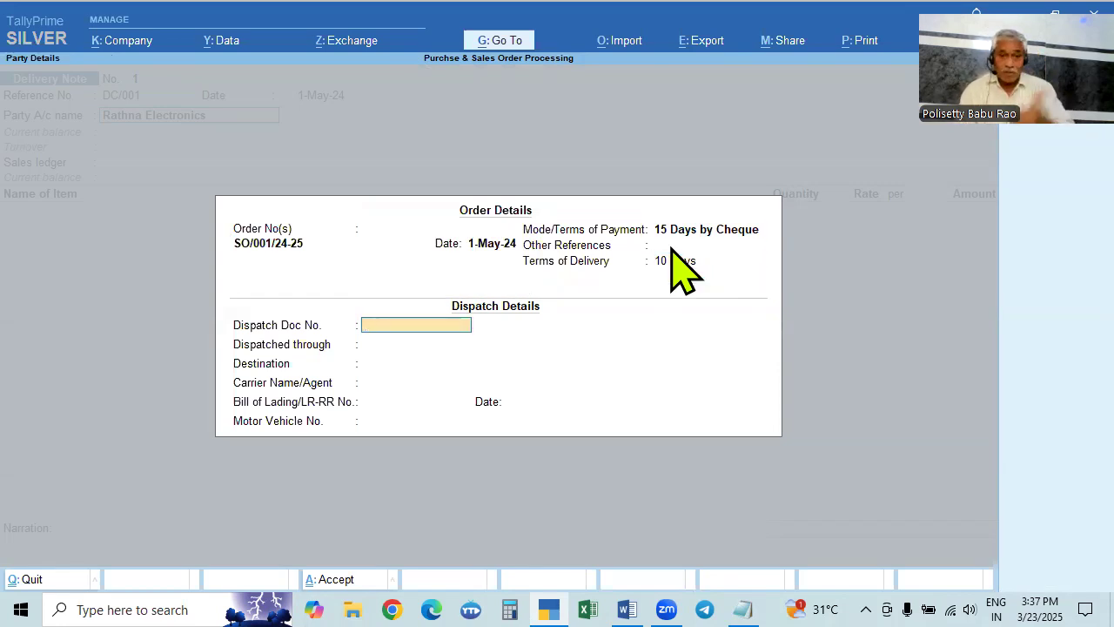
# Enter dispatch document number 2584, dispatched through By Road, with destination Hyderabad
pyautogui.write('2584')
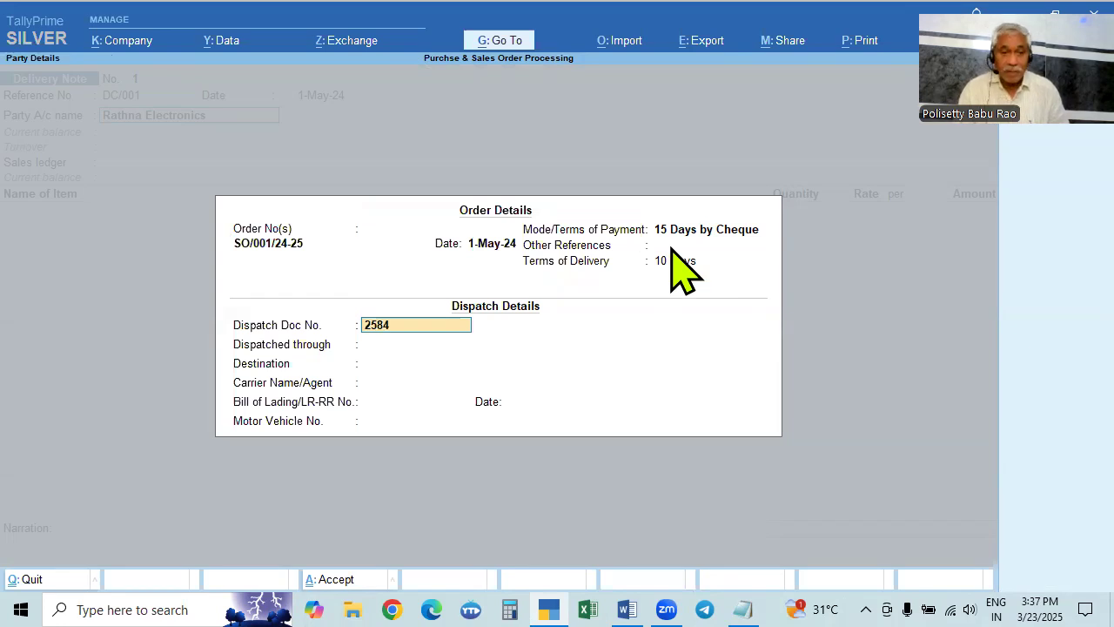
pyautogui.press('Return')
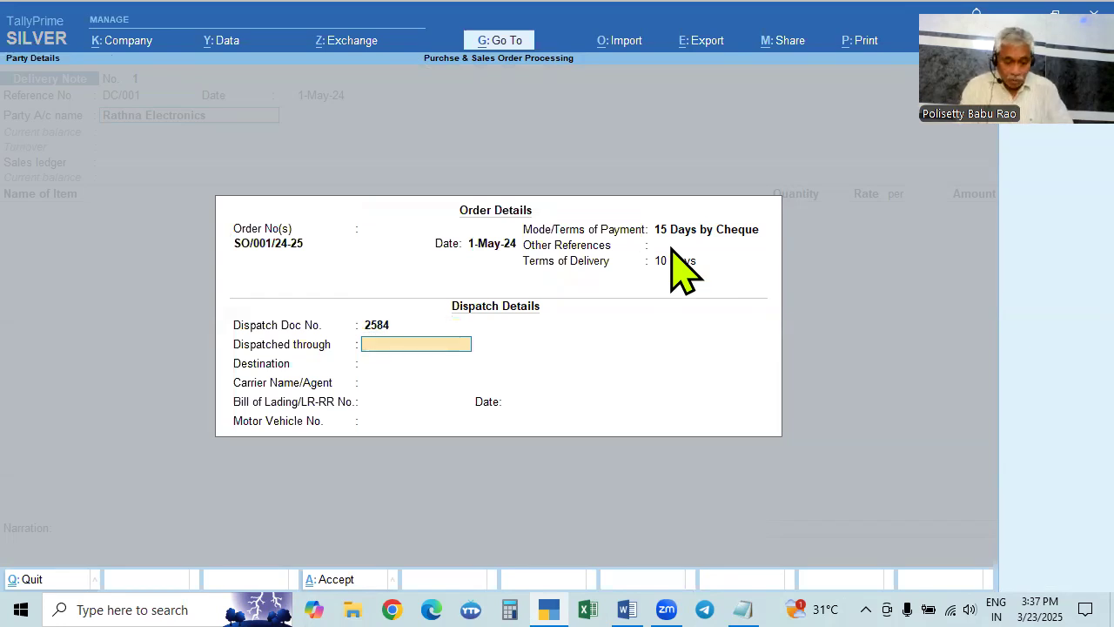
pyautogui.write('By Road')
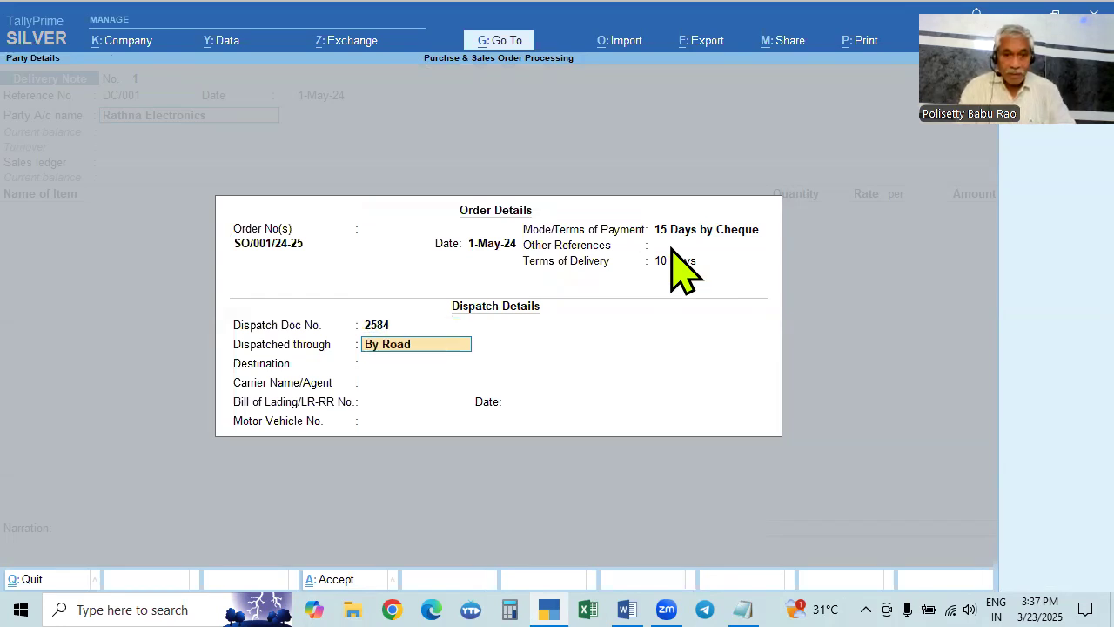
pyautogui.press('Return')
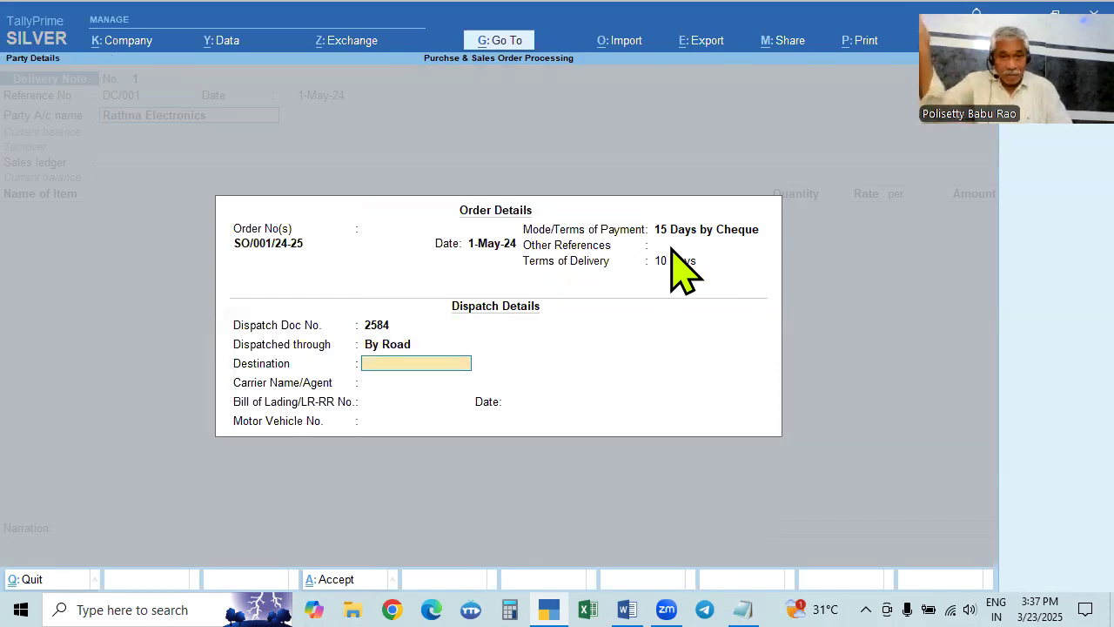
pyautogui.write('Hyderabad')
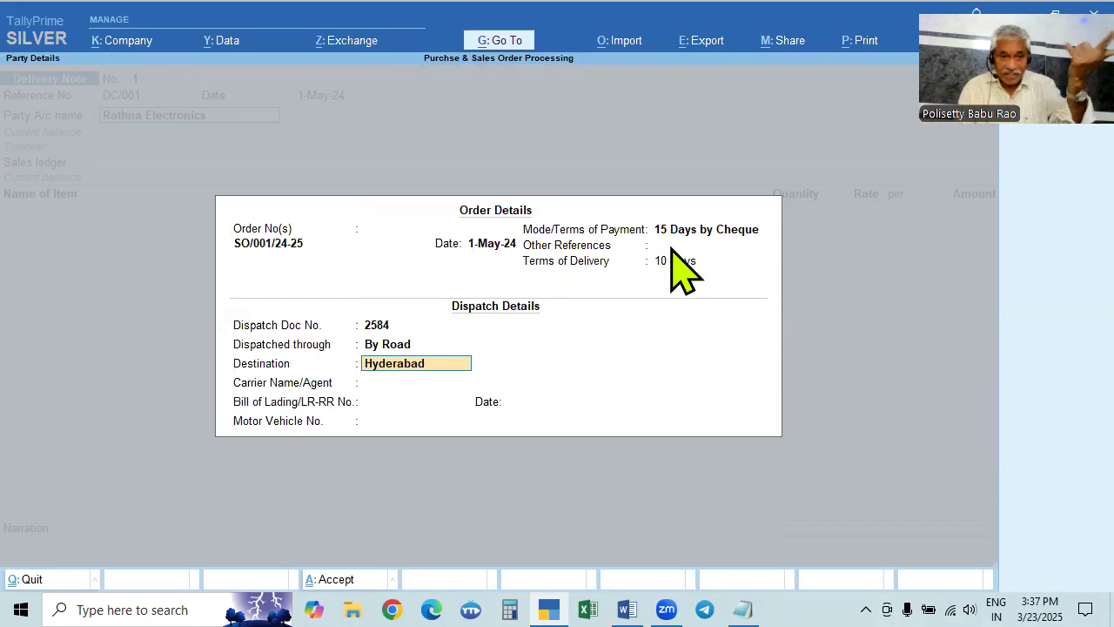
pyautogui.press('Return')
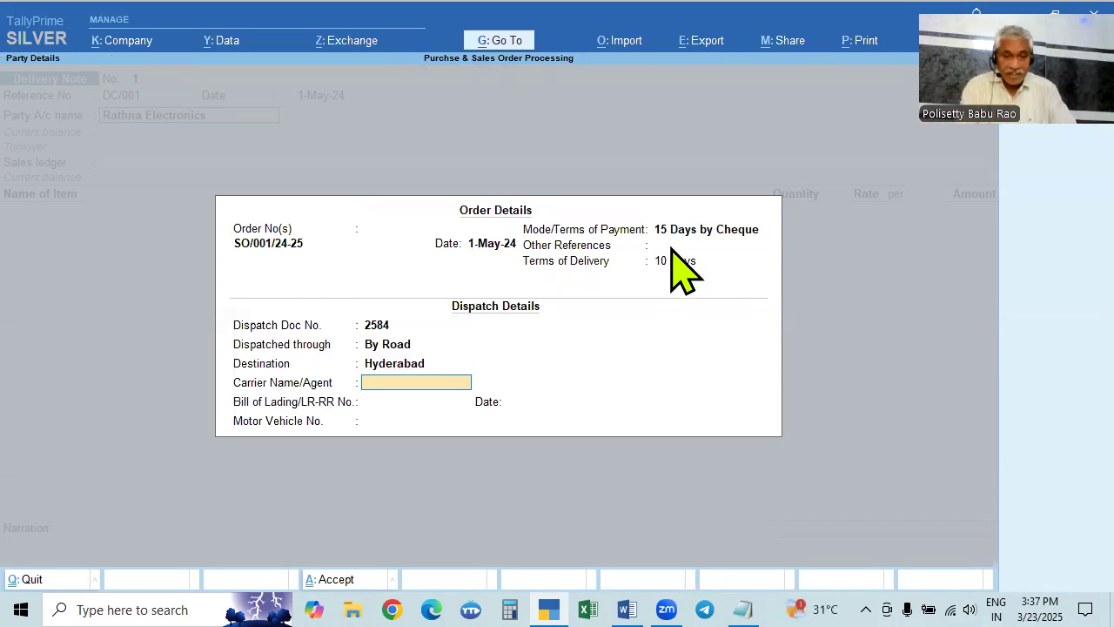
# Enter SRMT as the carrier and 254874 as the bill of lading number, dated 1-May-24
pyautogui.write('SRMT')
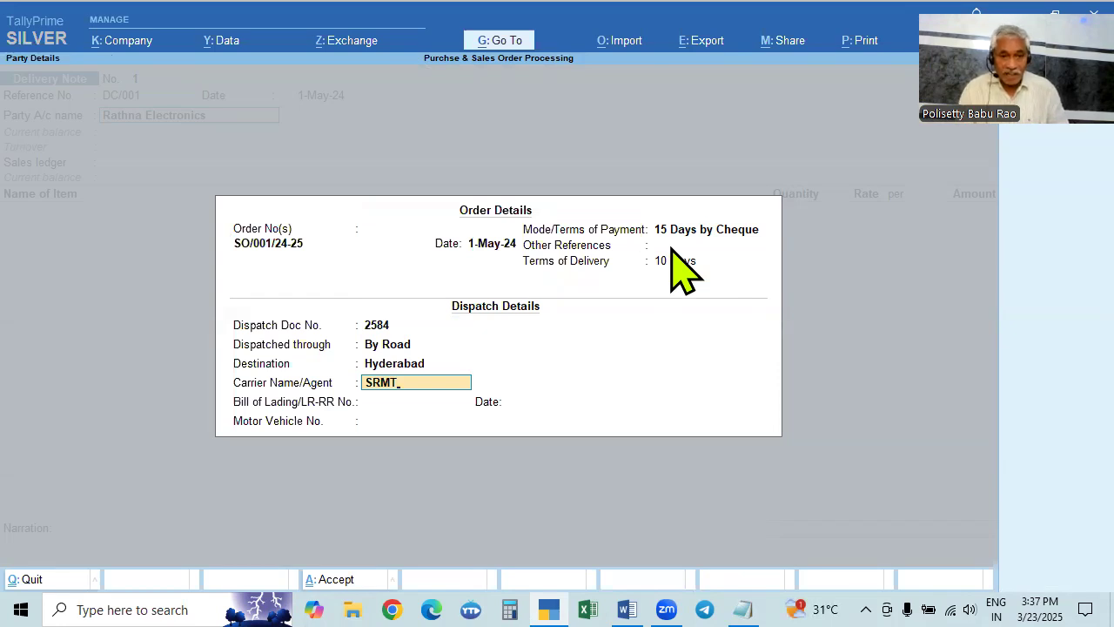
pyautogui.press('Return')
pyautogui.write('254874')
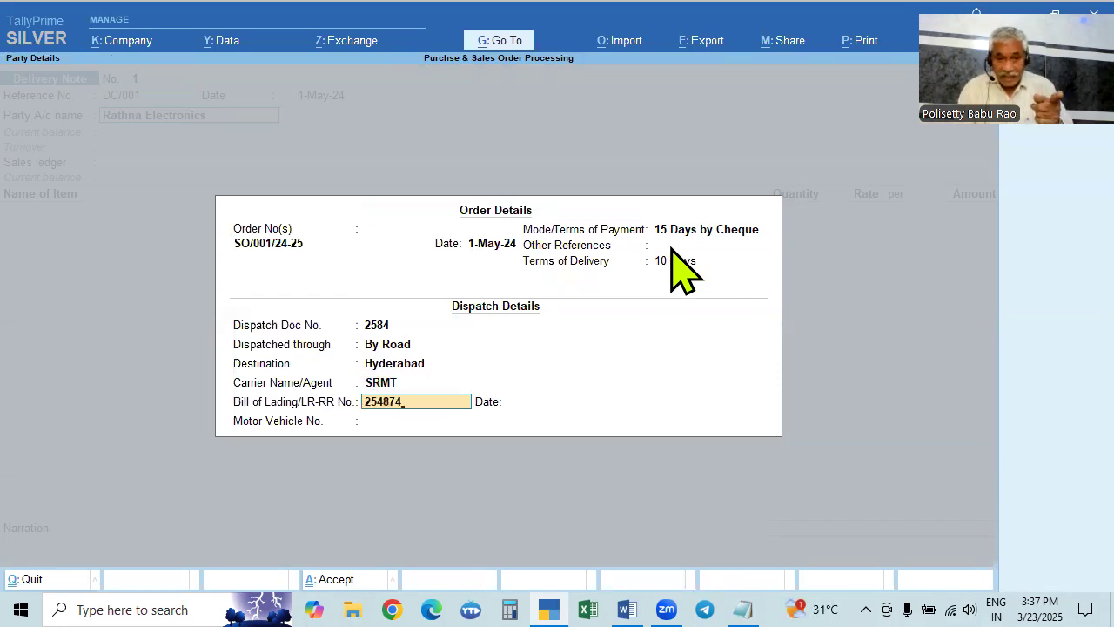
pyautogui.press('Return')
pyautogui.write('1.5')
pyautogui.press('Return')
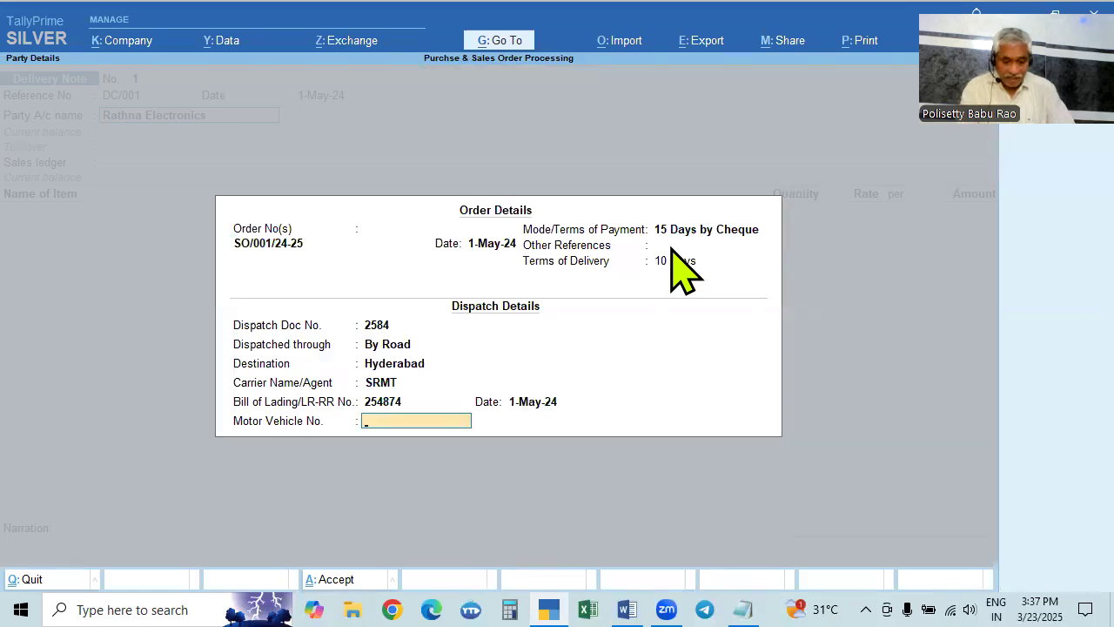
pyautogui.write('TG')
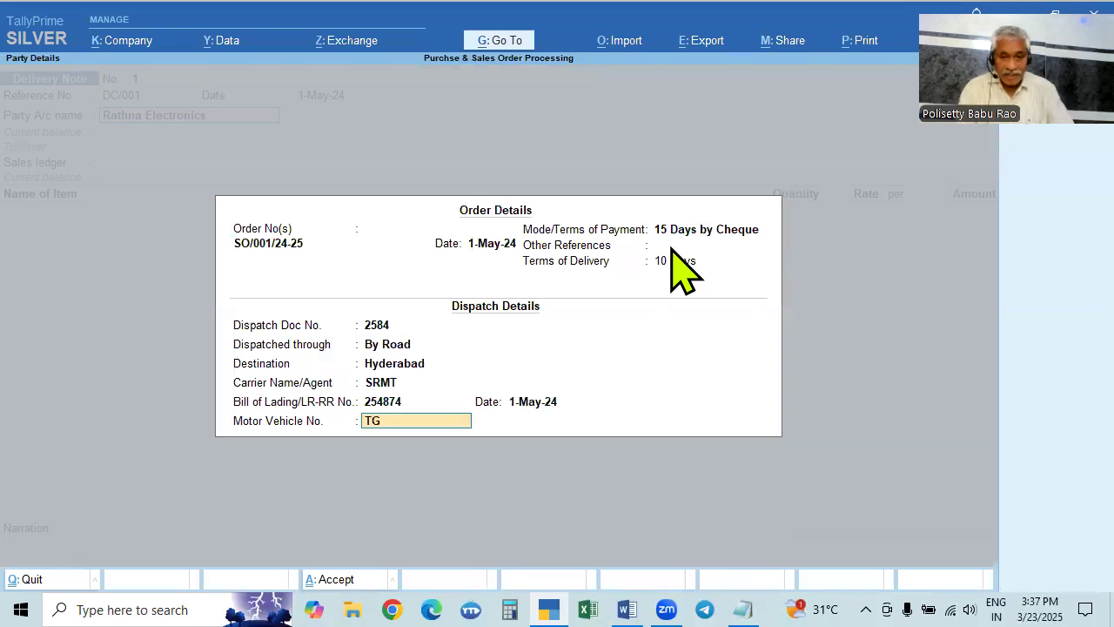
pyautogui.write('0')
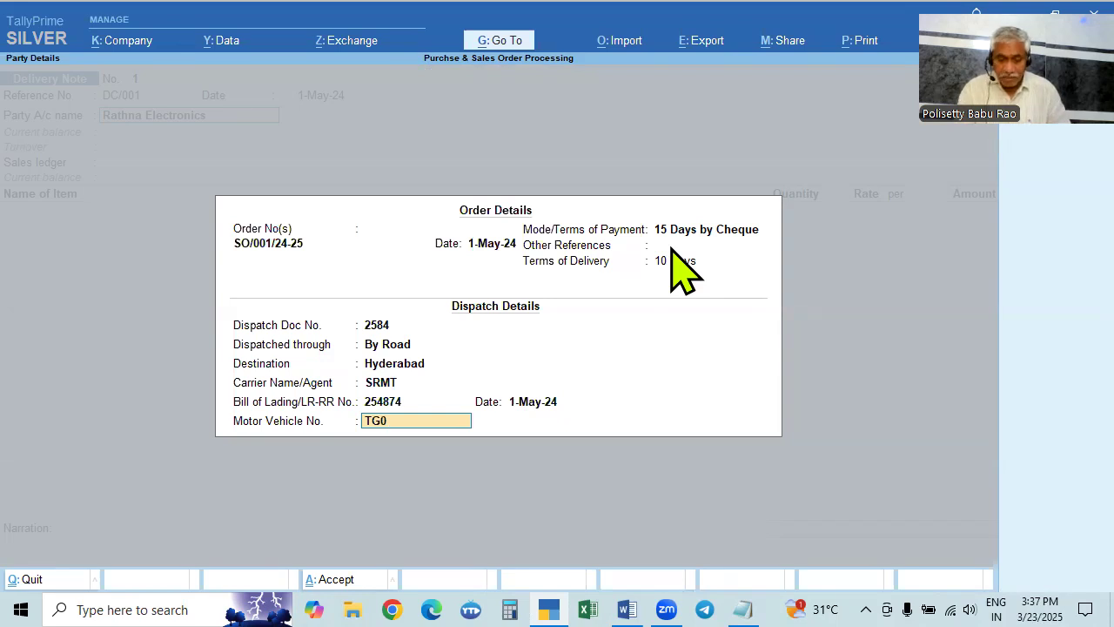
pyautogui.write('5')
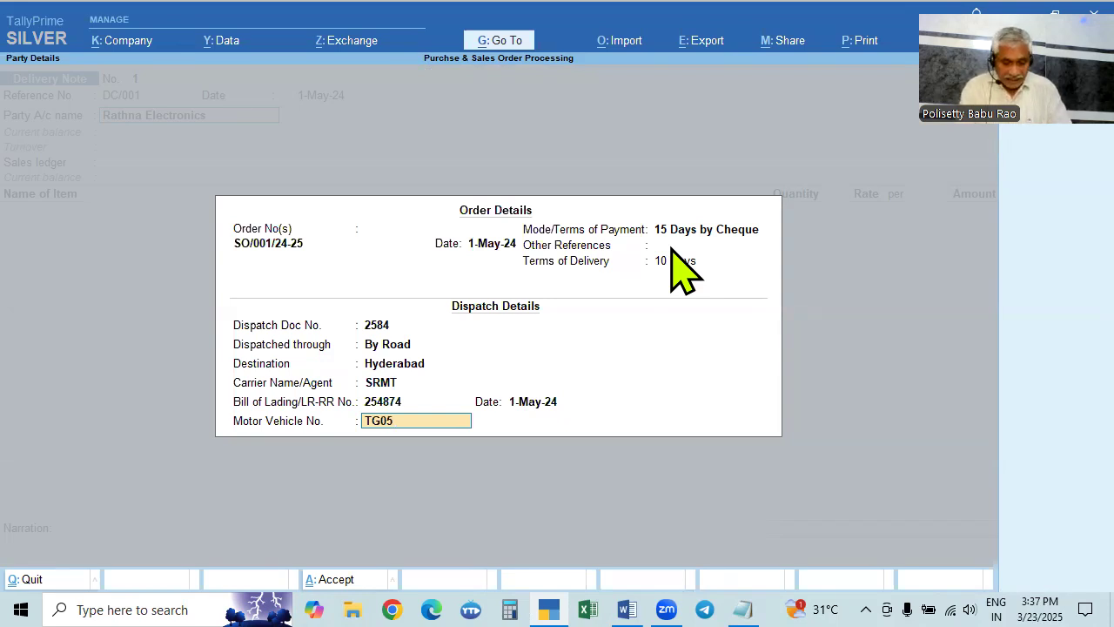
pyautogui.write('T254885')
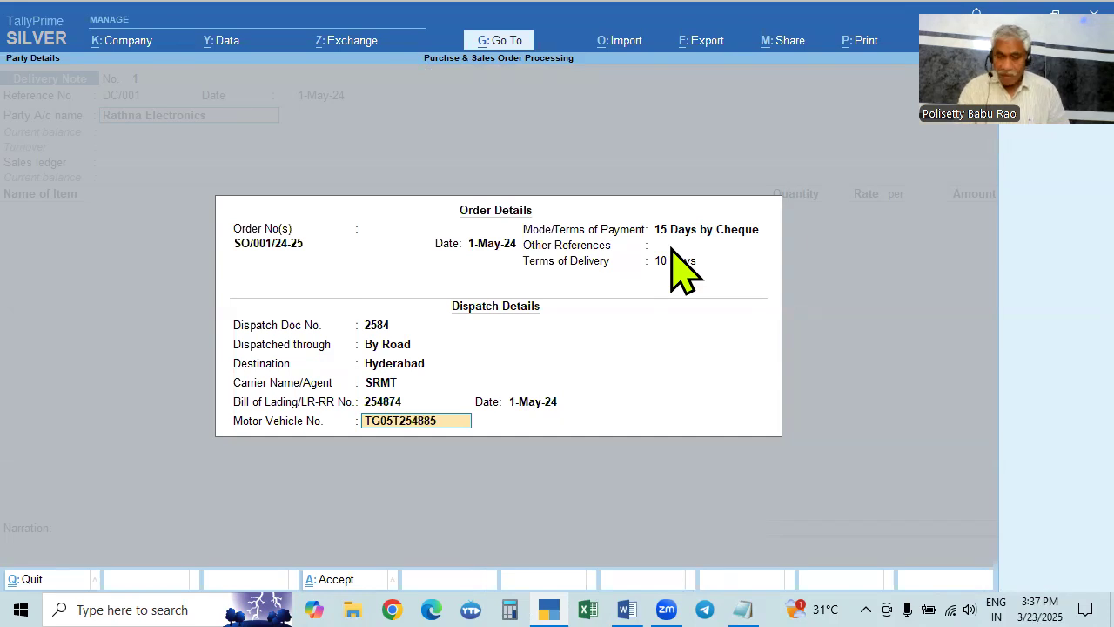
pyautogui.press('Return')
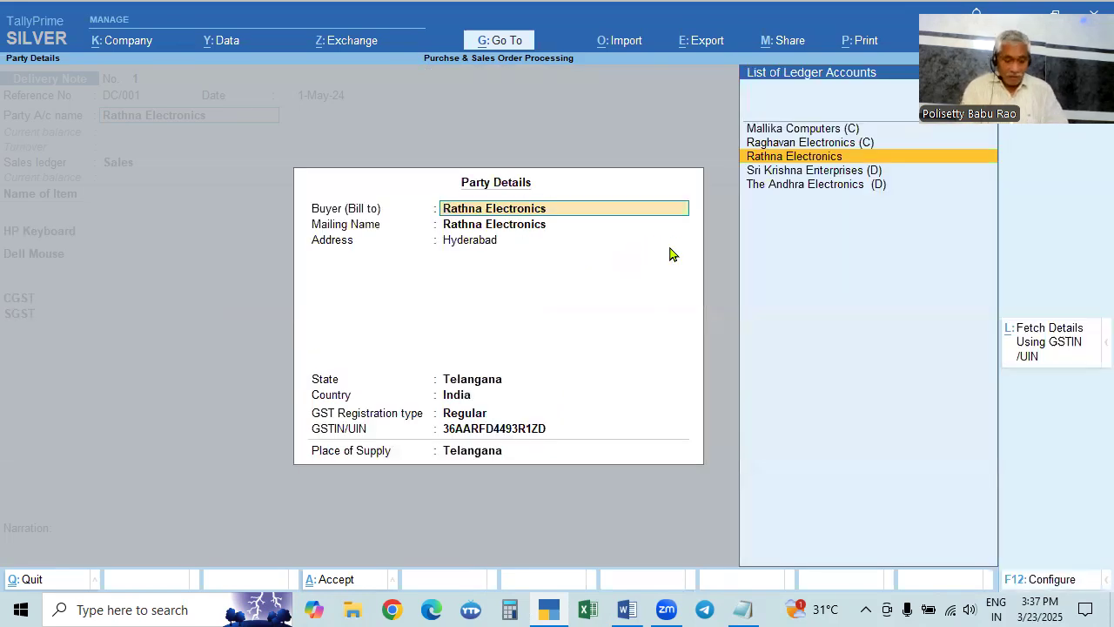
pyautogui.hotkey('ctrl', 'a')
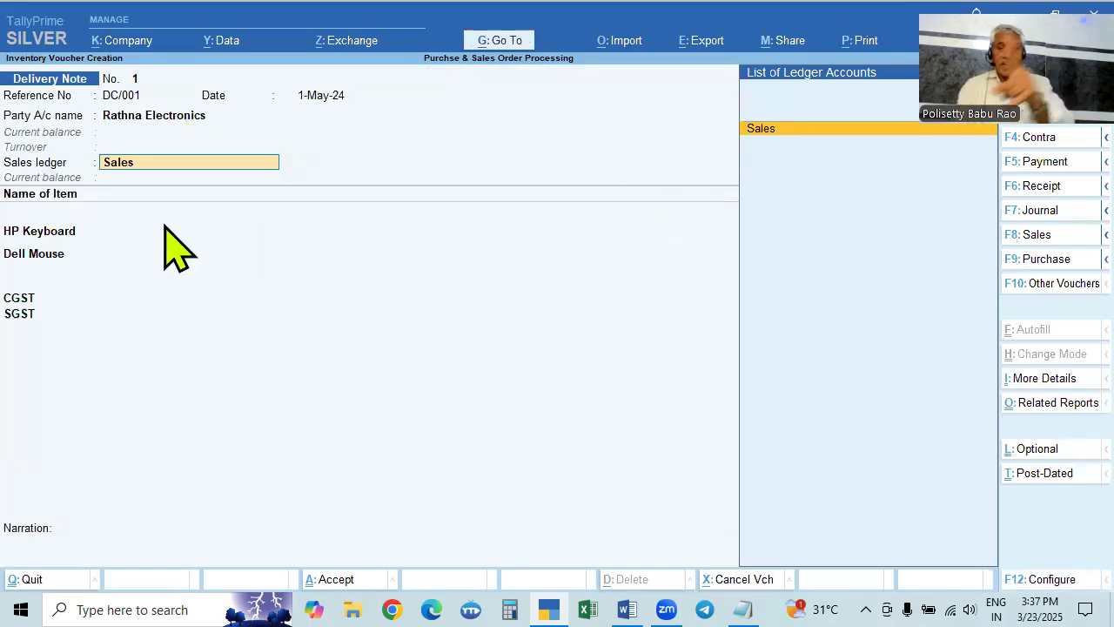
pyautogui.press('Return')
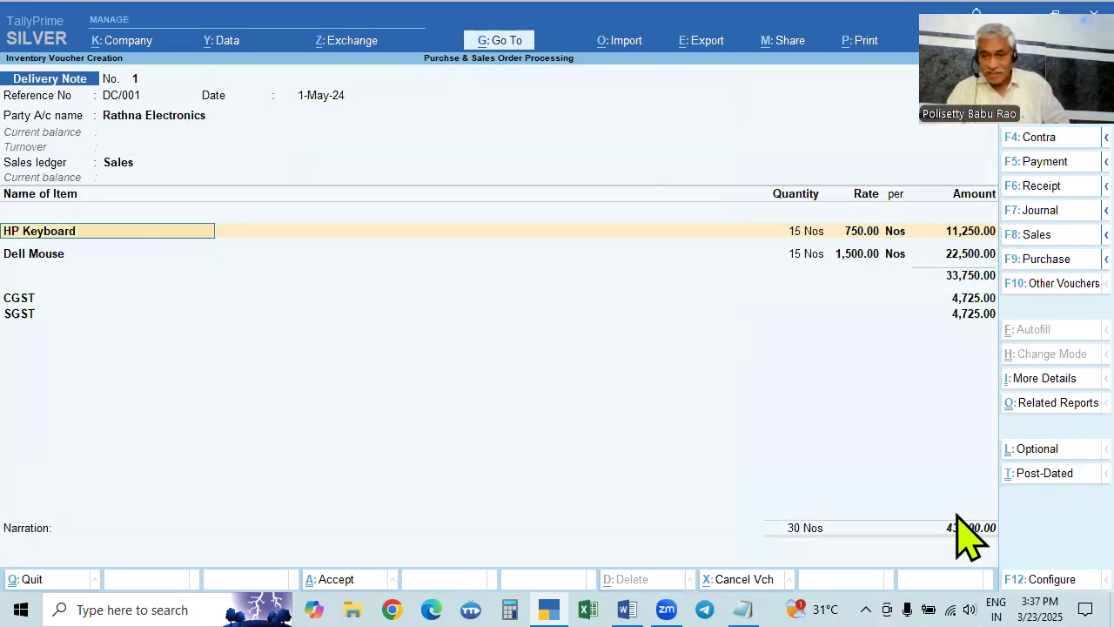
# Review the delivery note's GST tax analysis, and check the DC/001 quantities in the Word assignment
pyautogui.hotkey('alt', 'Tab')
pyautogui.hotkey('alt', 'Tab')
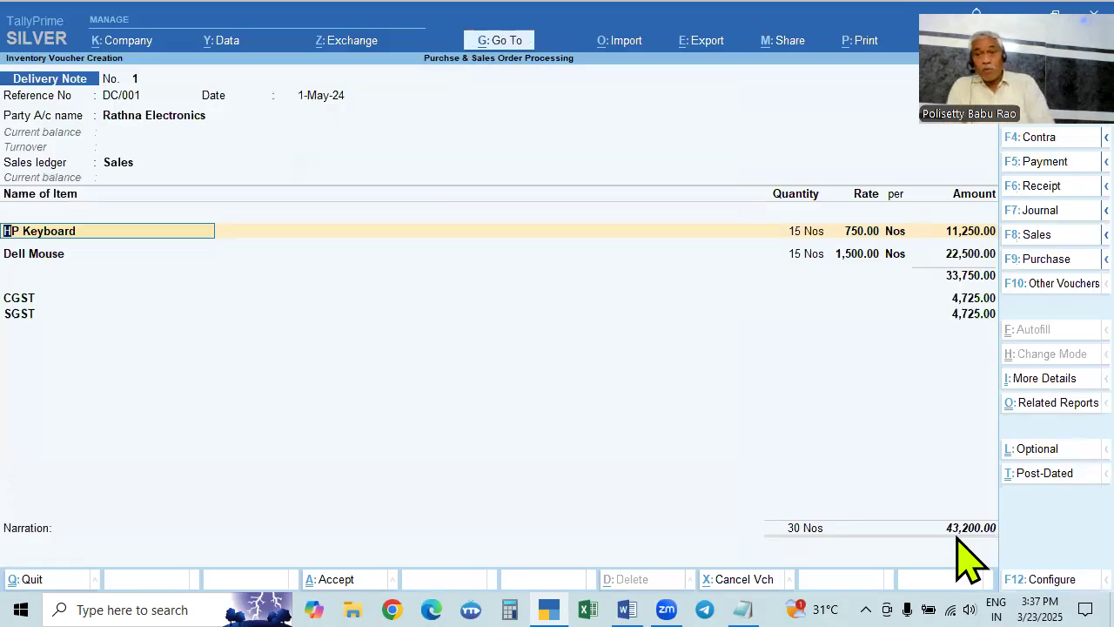
pyautogui.press('alt')
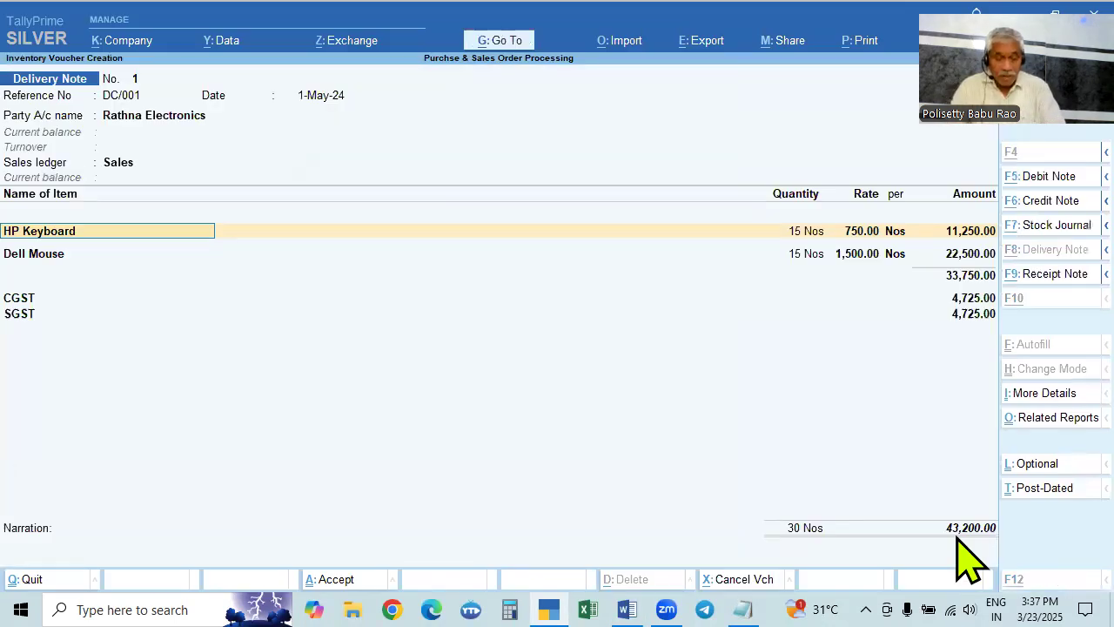
pyautogui.hotkey('alt', 'a')
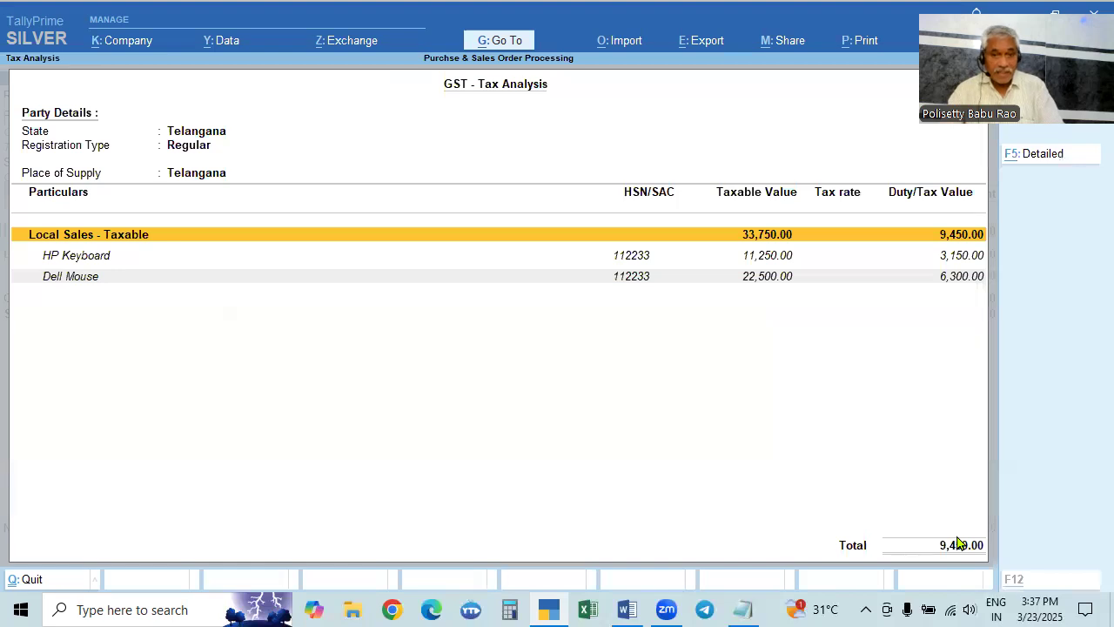
pyautogui.hotkey('alt', 'Tab')
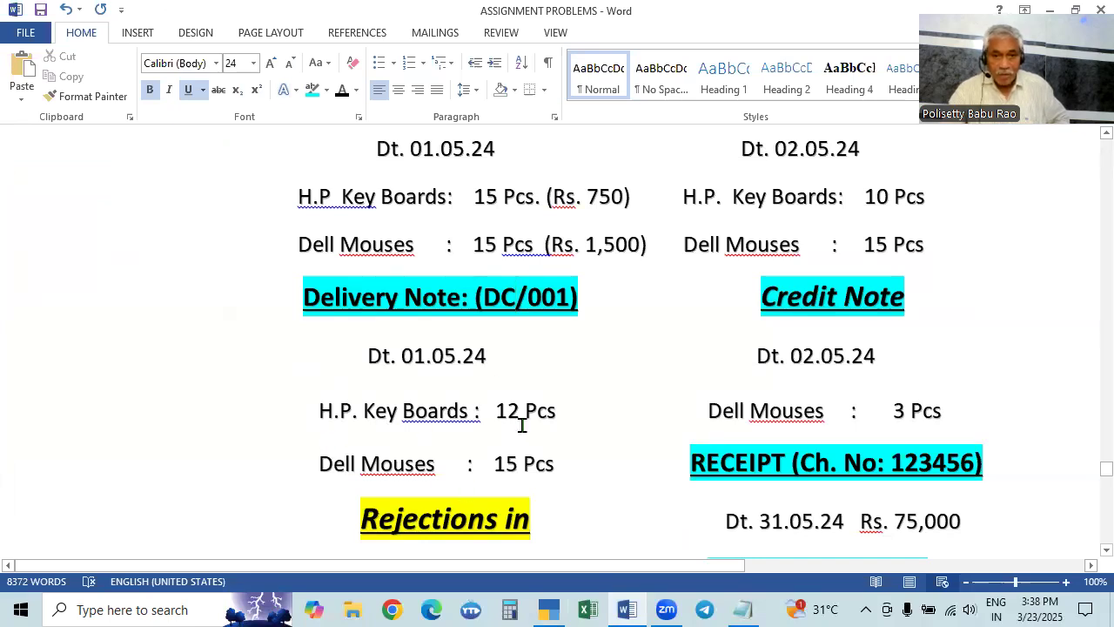
pyautogui.hotkey('alt', 'Tab')
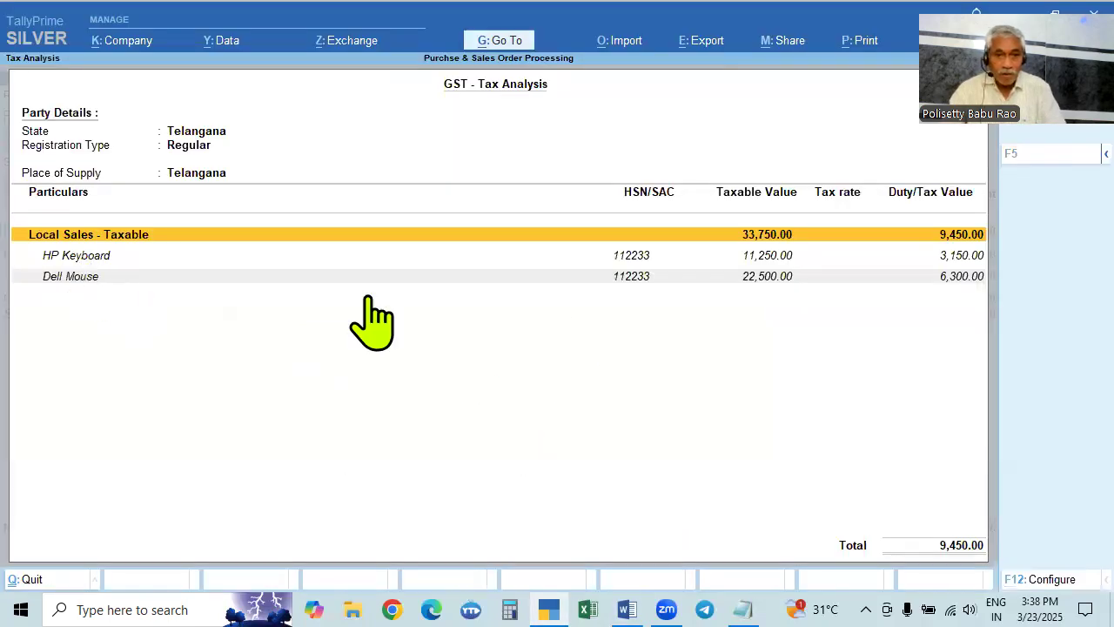
pyautogui.press('Escape')
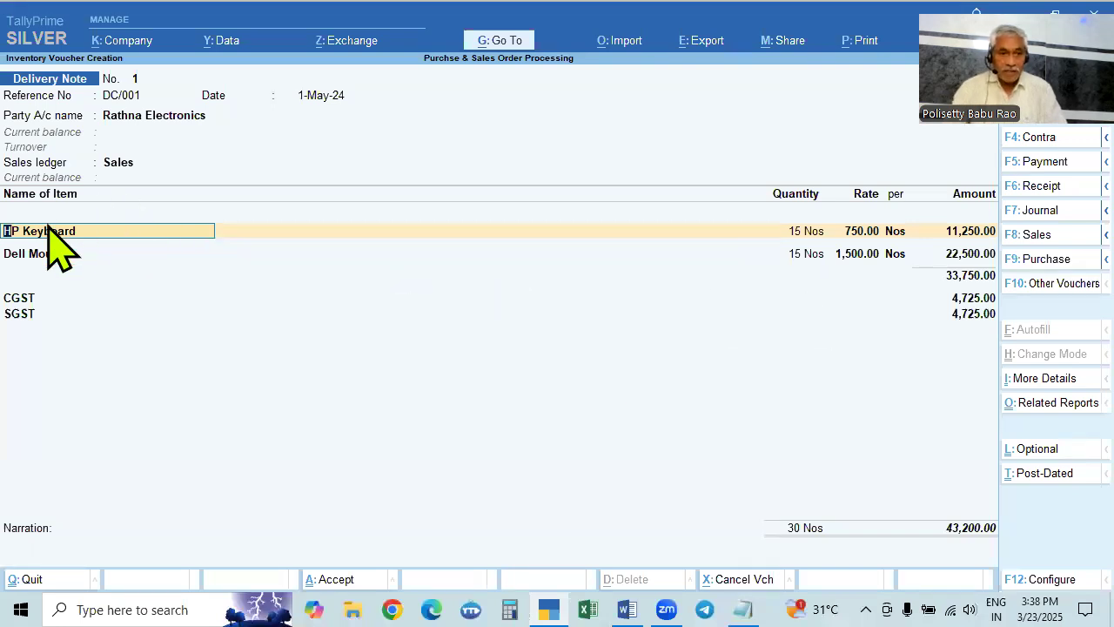
# Allocate HP Keyboard to tracking number DC/001, against the party's existing sales order
pyautogui.press('Return')
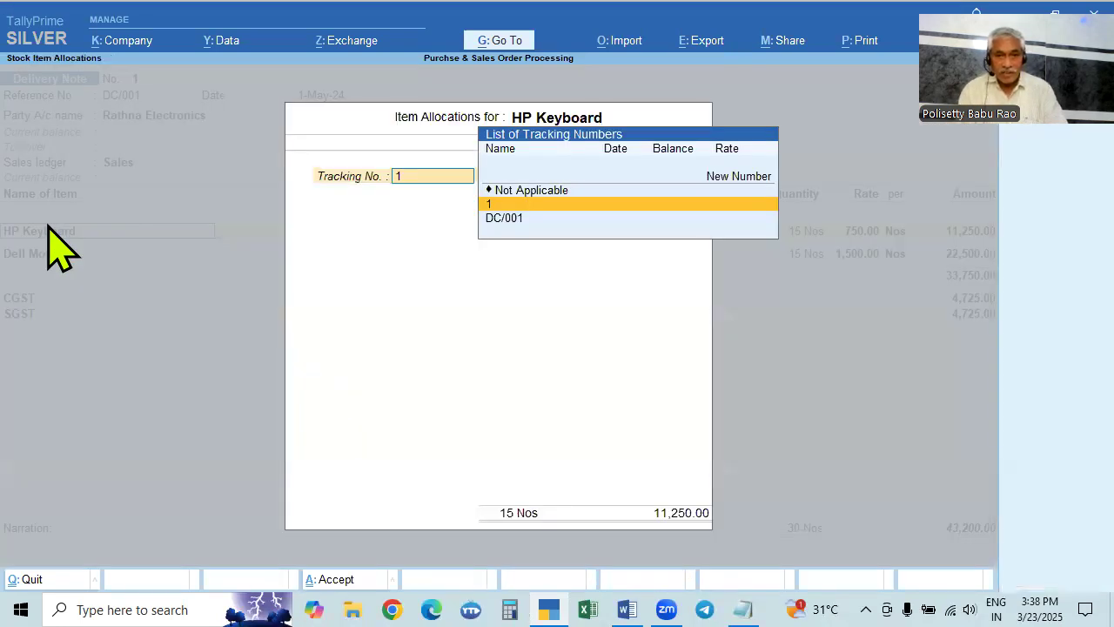
pyautogui.hotkey('alt', 'Tab')
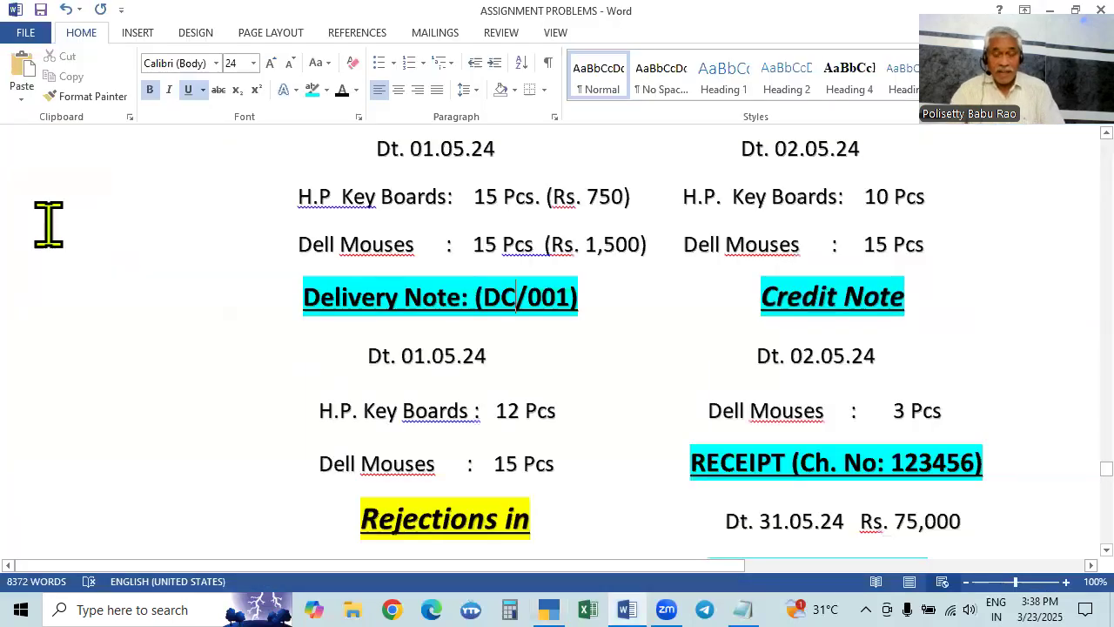
pyautogui.hotkey('alt', 'Tab')
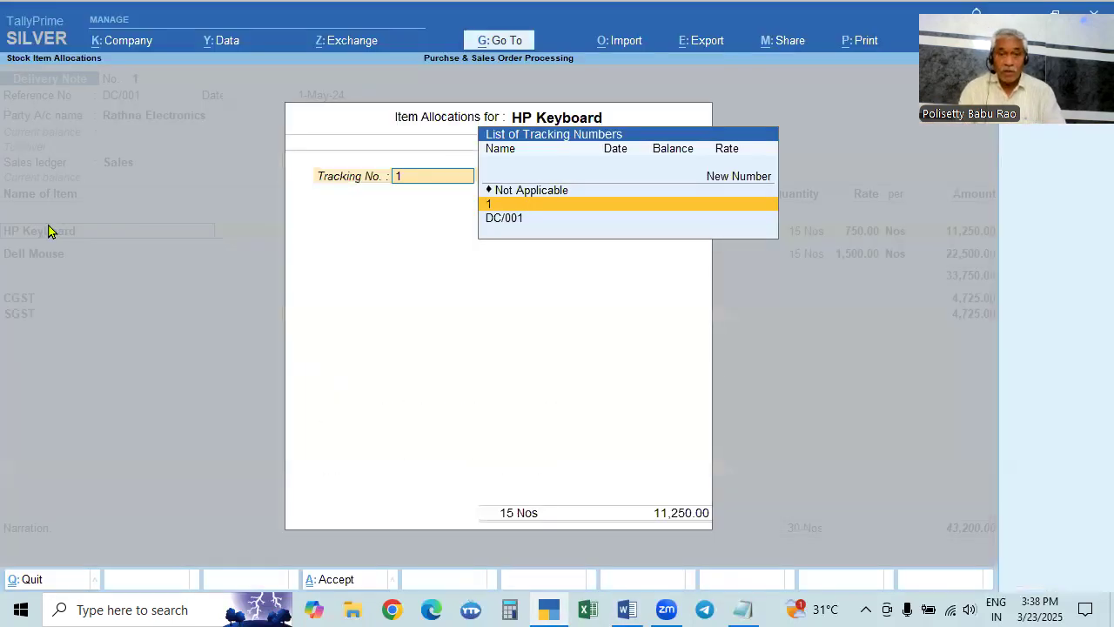
pyautogui.click(501, 222)
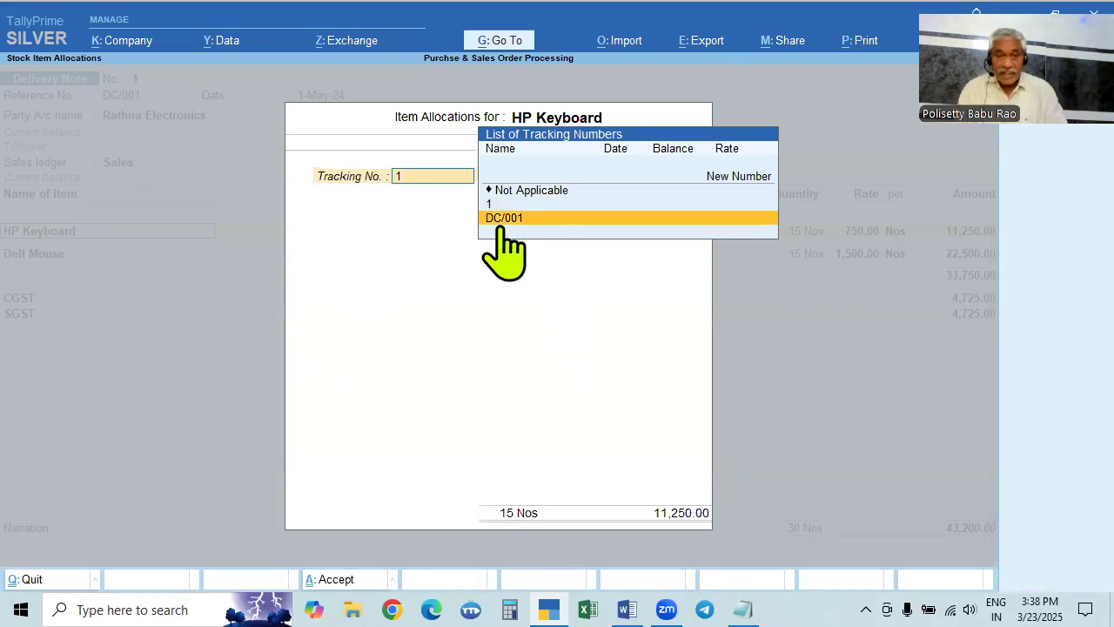
pyautogui.click(501, 223)
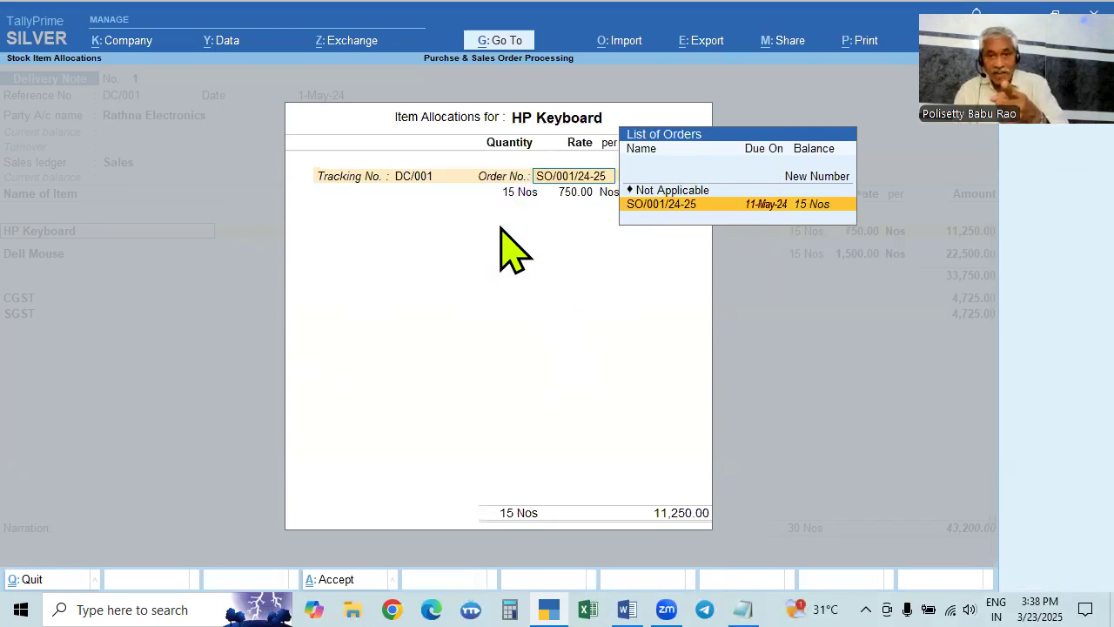
pyautogui.press('Return')
# Check the delivered quantity in the assignment, set HP Keyboard's quantity to 12 Nos, and complete its item allocation
pyautogui.hotkey('alt', 'Tab')
pyautogui.hotkey('alt', 'Tab')
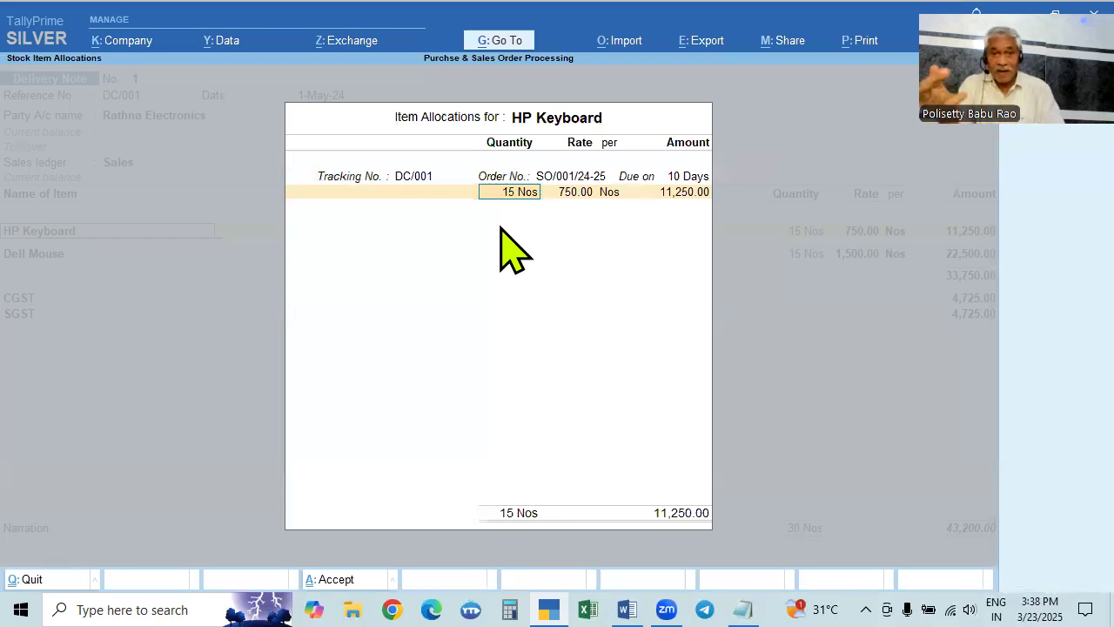
pyautogui.hotkey('alt', 'Tab')
pyautogui.hotkey('alt', 'Tab')
pyautogui.write('12')
pyautogui.press('Return')
pyautogui.hotkey('alt', 'Tab')
pyautogui.hotkey('alt', 'Tab')
pyautogui.press('Return')
pyautogui.press('Return')
pyautogui.press('Return')
pyautogui.press('Return')
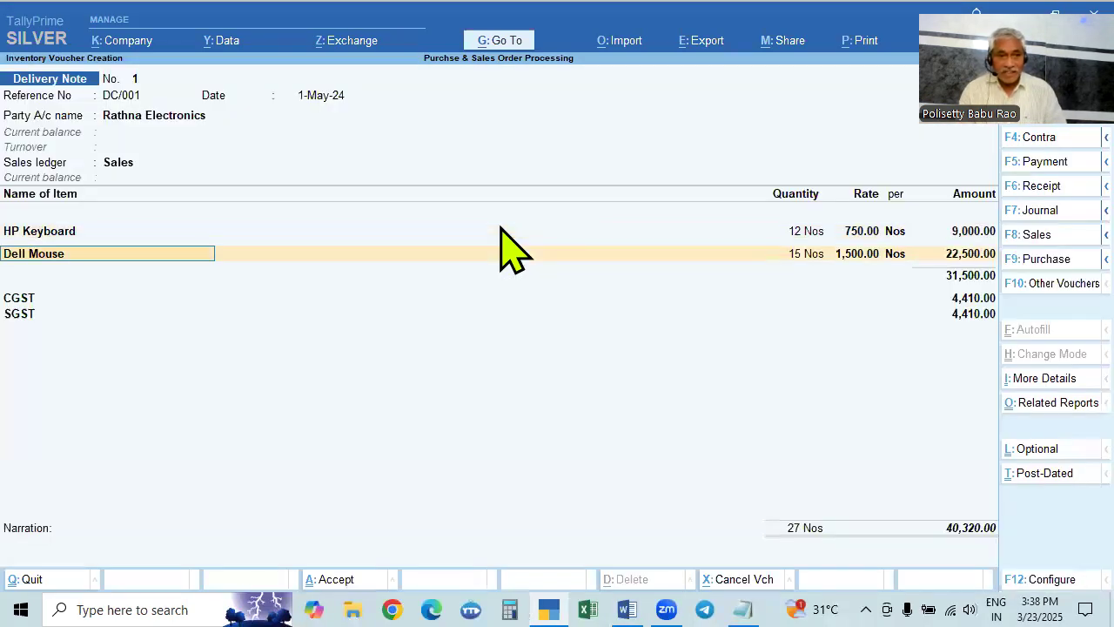
# Allocate Dell Mouse to tracking number DC/001, against the party's existing sales order
pyautogui.press('Return')
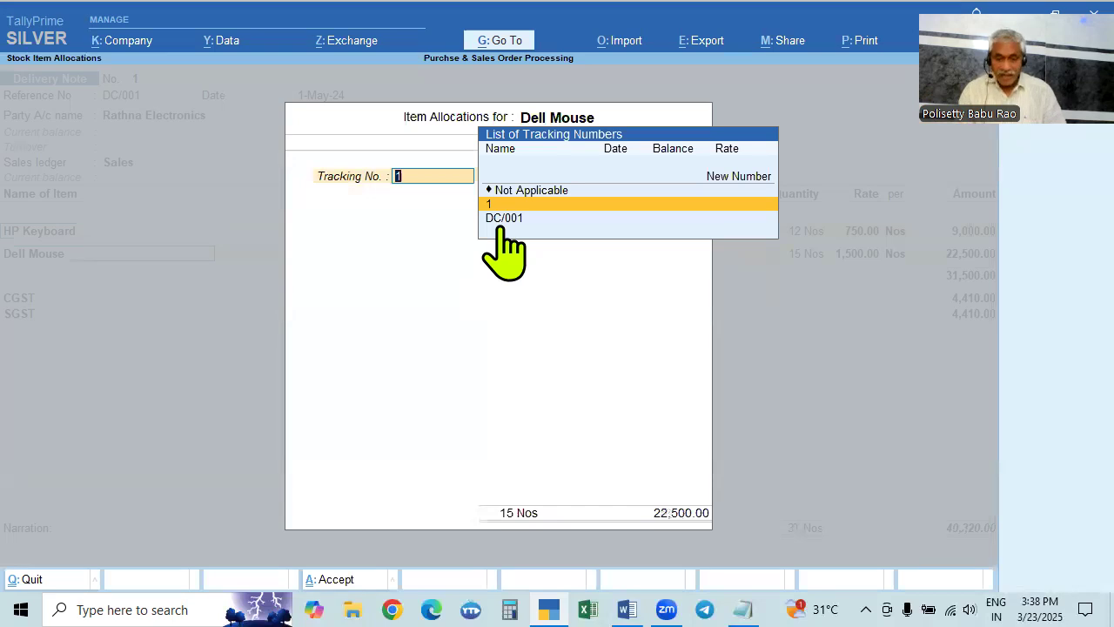
pyautogui.click(500, 219)
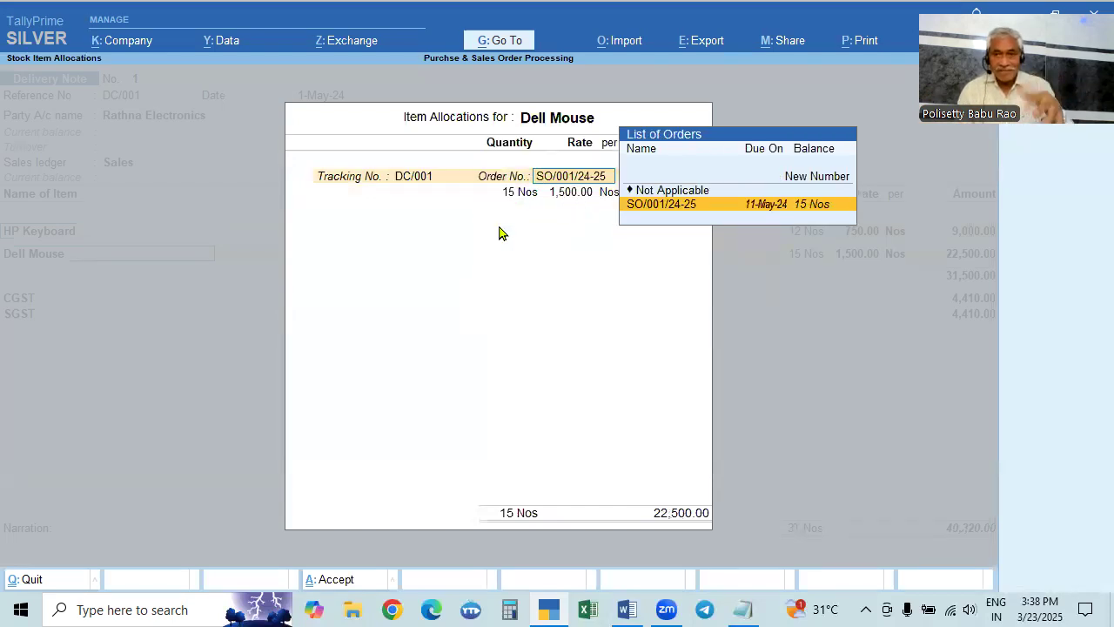
pyautogui.press('Return')
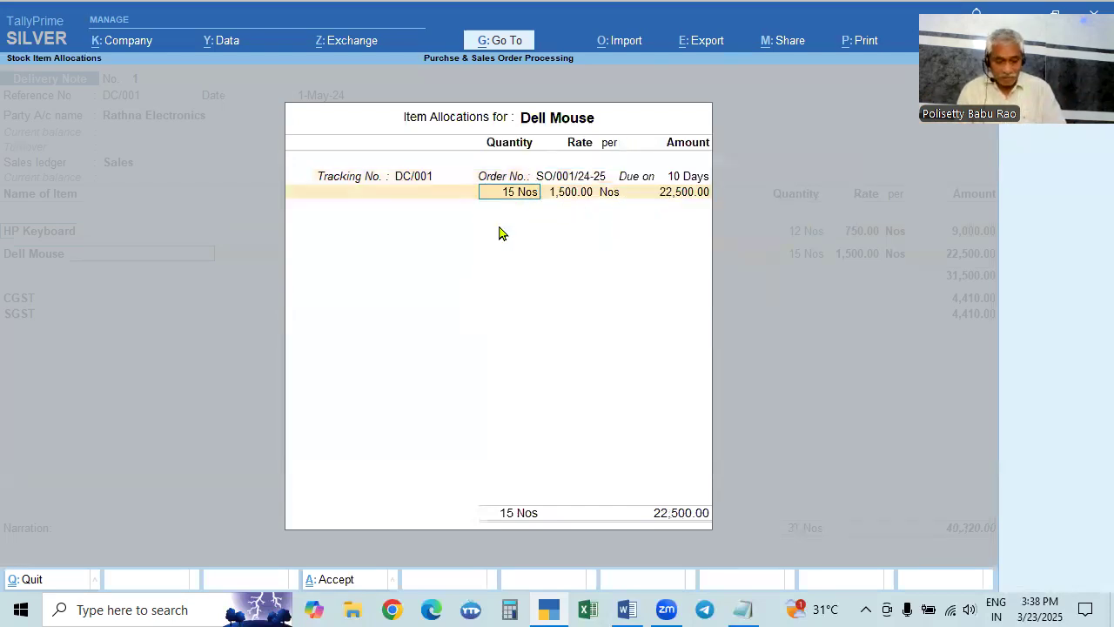
# Check the delivered mouse quantity in the Word assignment, accept 15 Nos at 1,500.00 for Dell Mouse, and complete its item allocation
pyautogui.hotkey('alt', 'Tab')
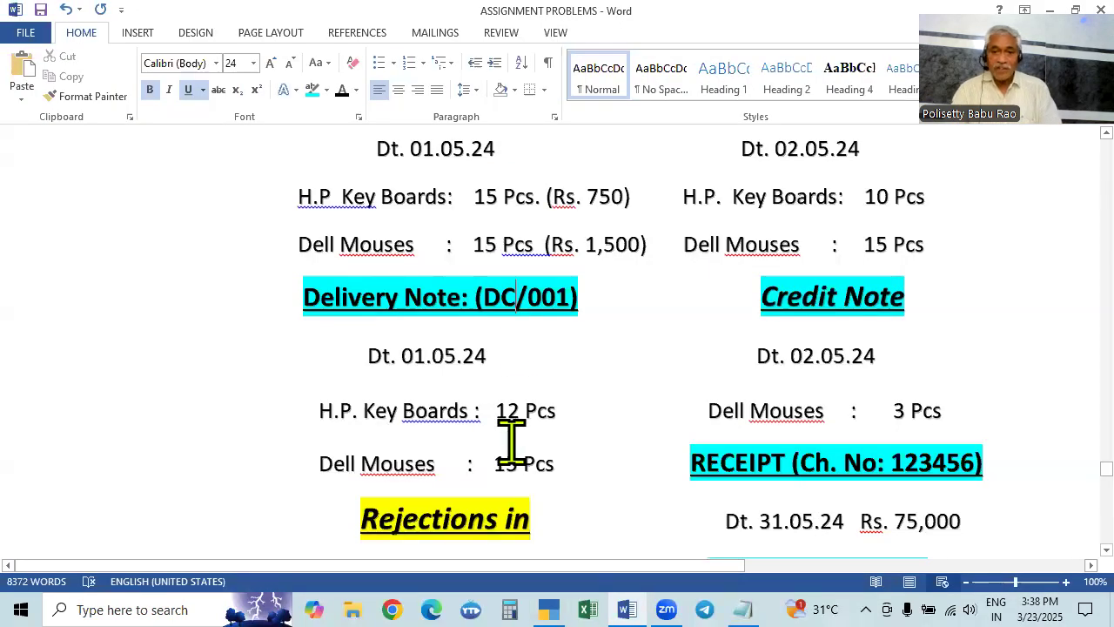
pyautogui.hotkey('alt', 'Tab')
pyautogui.press('Return')
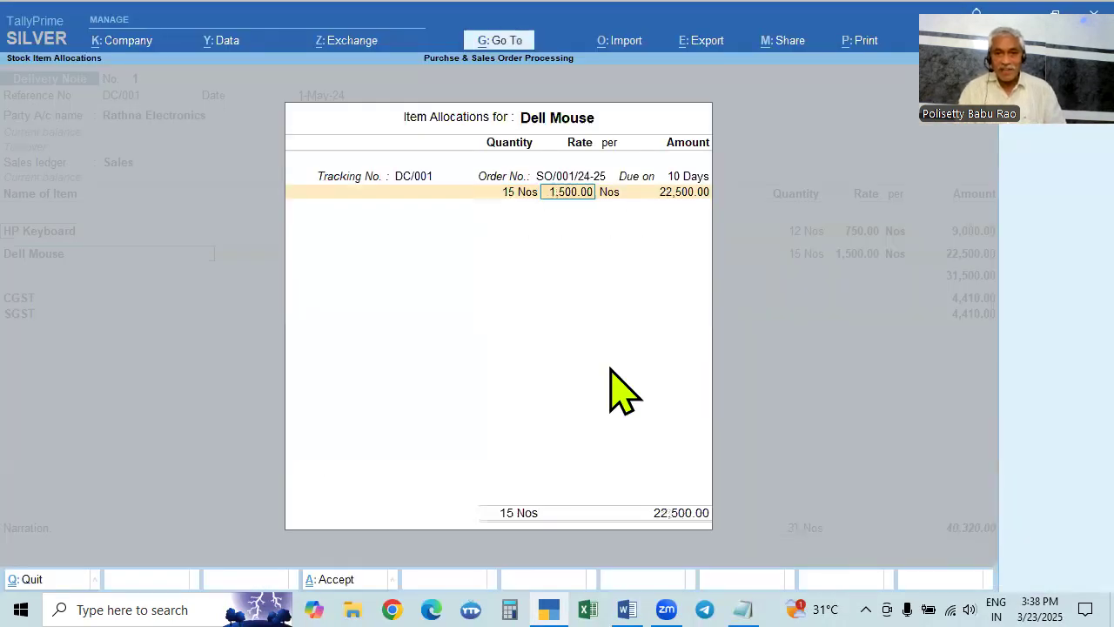
pyautogui.press('Return')
pyautogui.press('Return')
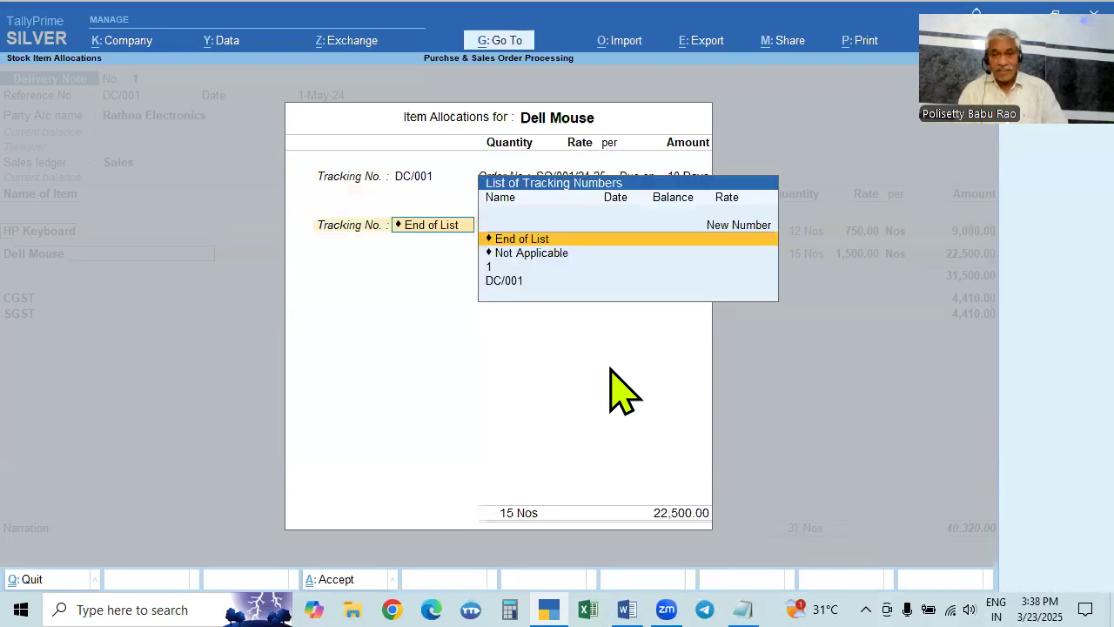
pyautogui.press('Return')
pyautogui.press('Return')
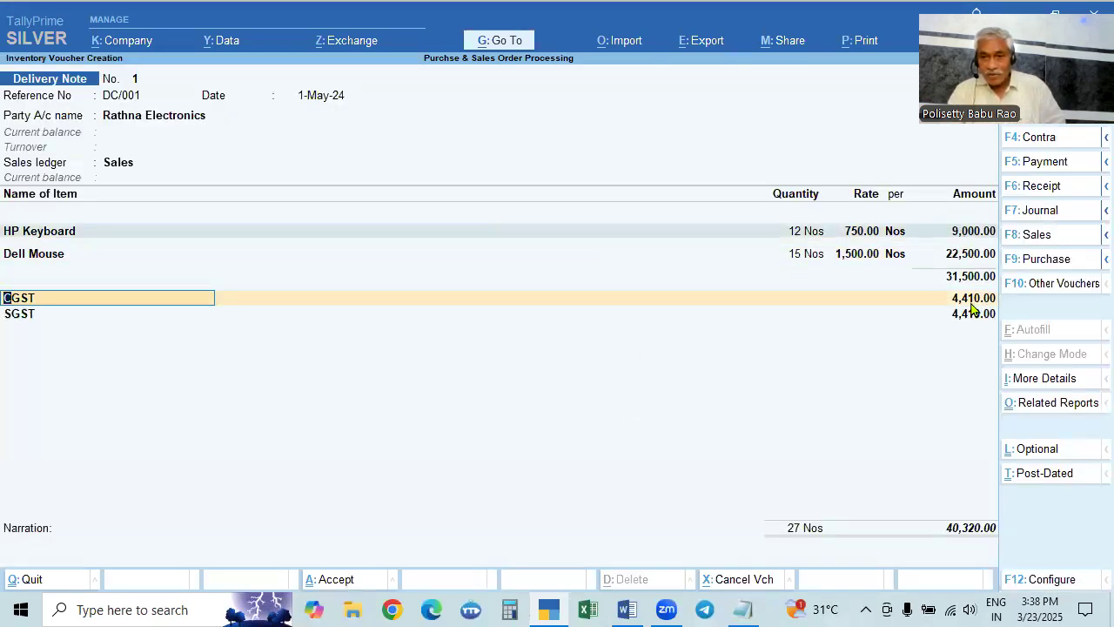
# Accept the CGST and SGST amounts, leave the narration blank, and save the delivery note
pyautogui.press('Return')
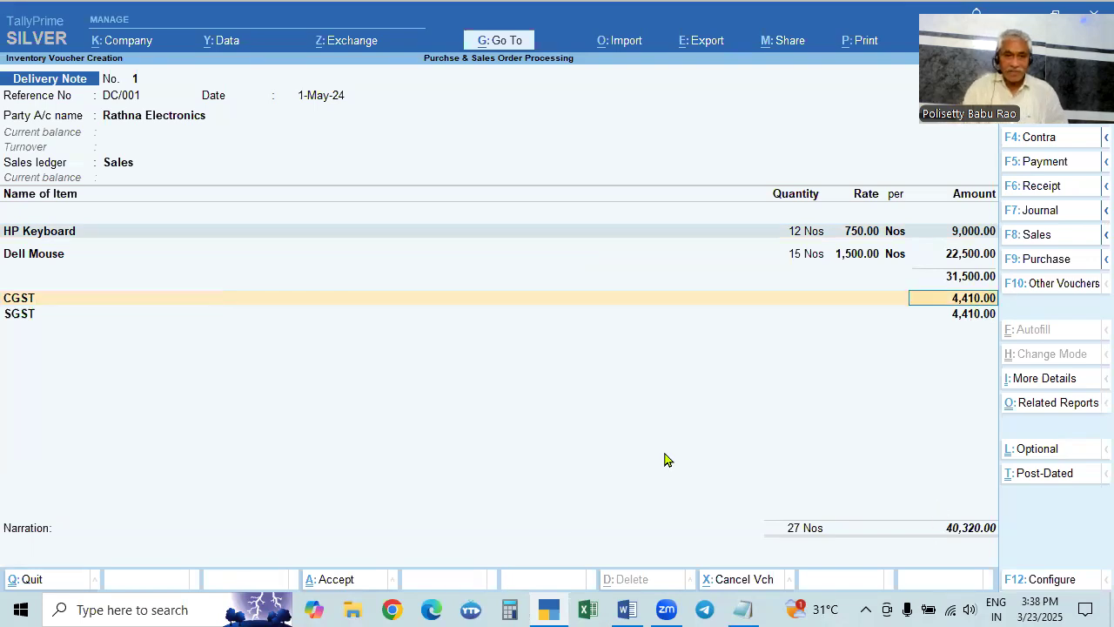
pyautogui.press('Return')
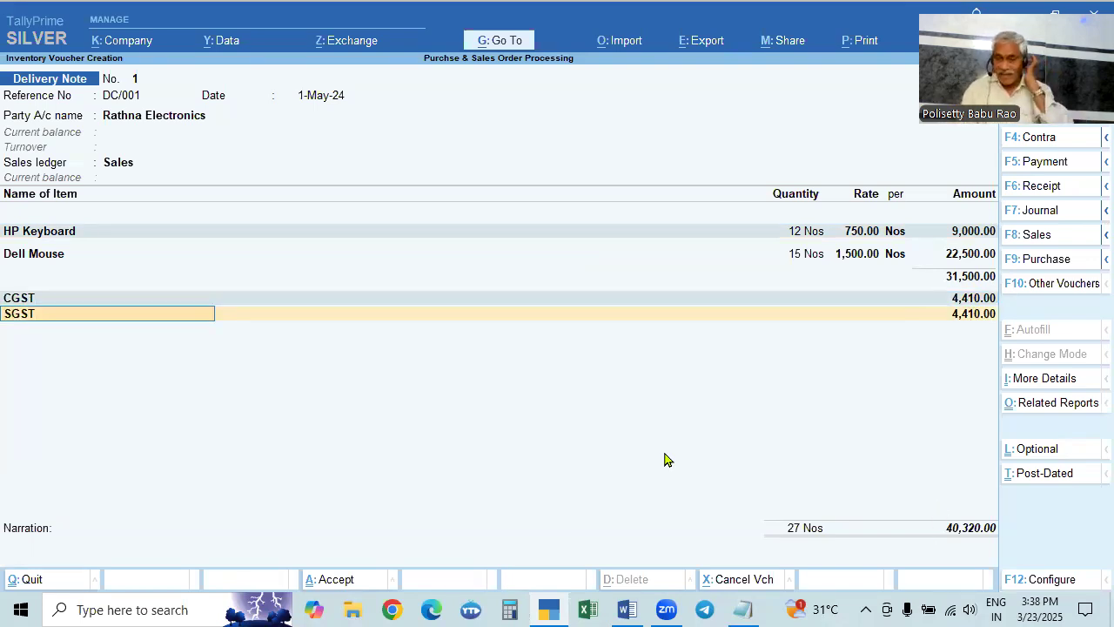
pyautogui.press('Return')
pyautogui.press('Return')
pyautogui.press('Return')
pyautogui.press('Return')
pyautogui.press('Return')
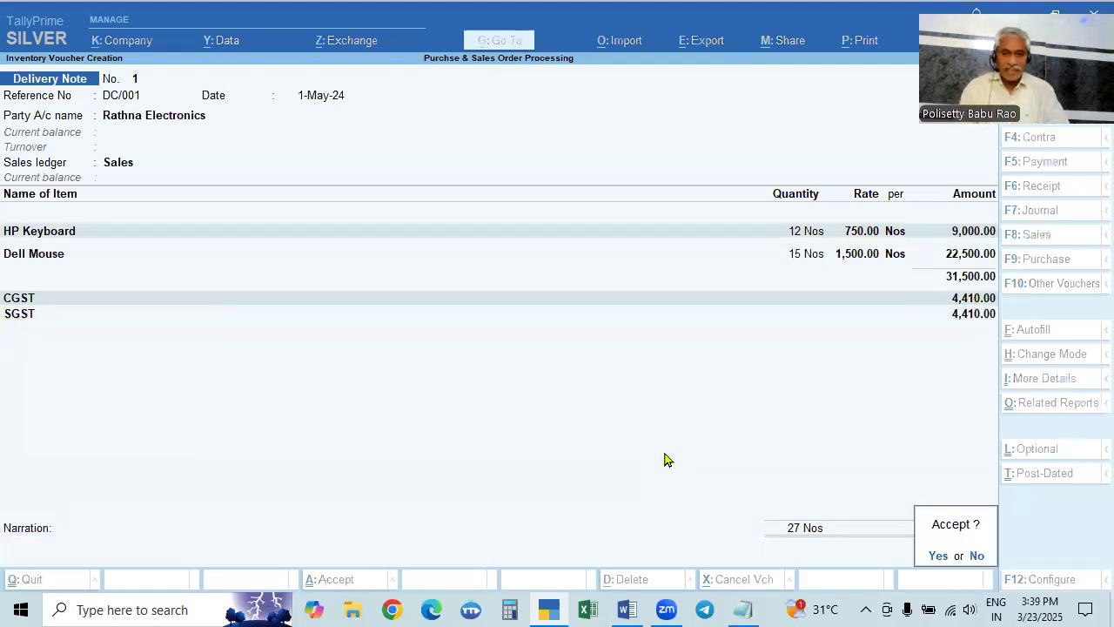
pyautogui.press('Return')
# Switch to the Word assignment, remove the stray trailing characters after the Rejections in date, and add a blank line below it
pyautogui.hotkey('alt', 'Tab')
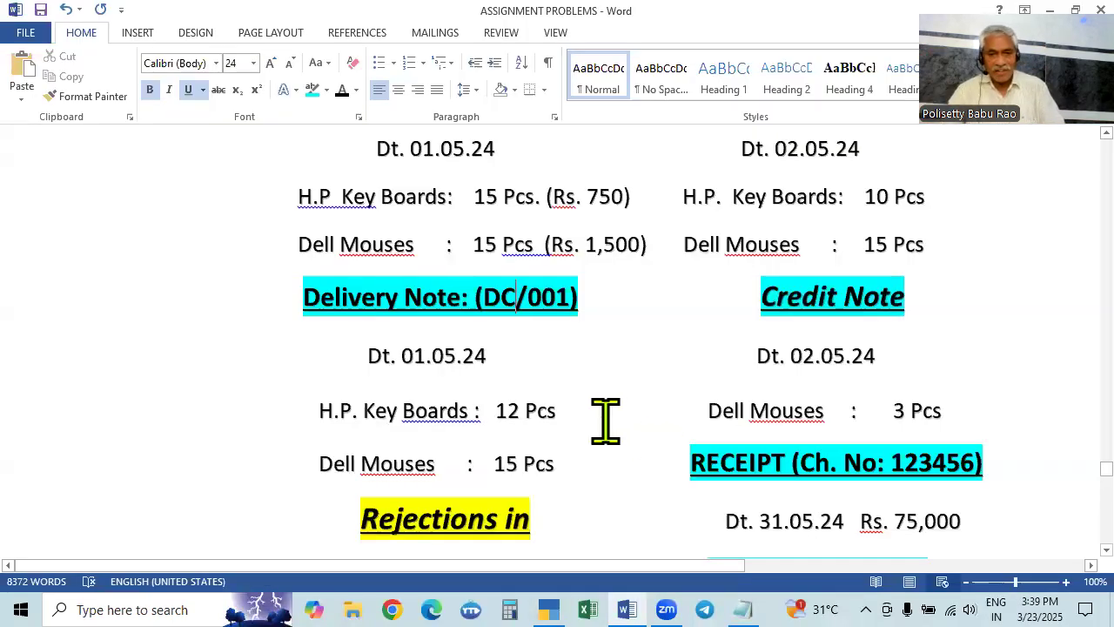
pyautogui.scroll(-3, 606, 421)
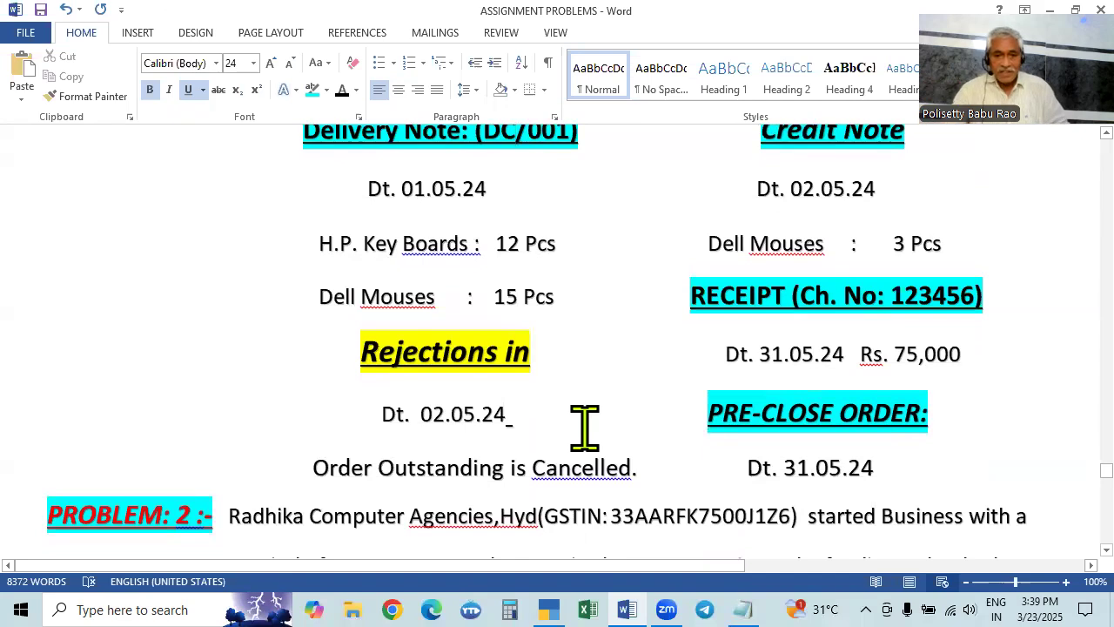
pyautogui.scroll(-1, 581, 426)
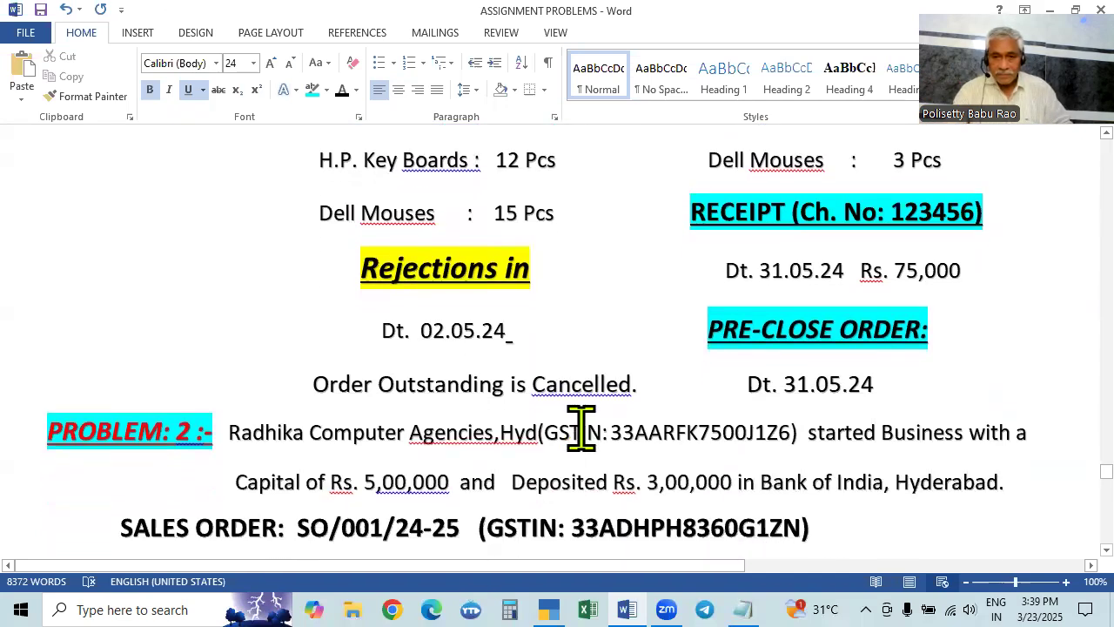
pyautogui.click(530, 331)
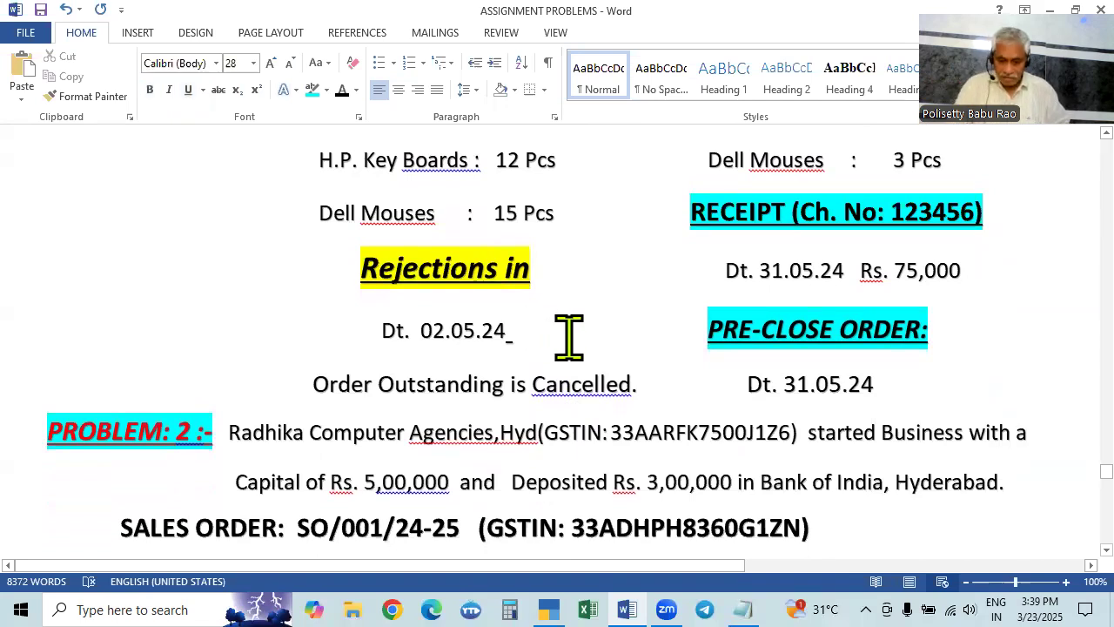
pyautogui.press('BackSpace')
pyautogui.press('BackSpace')
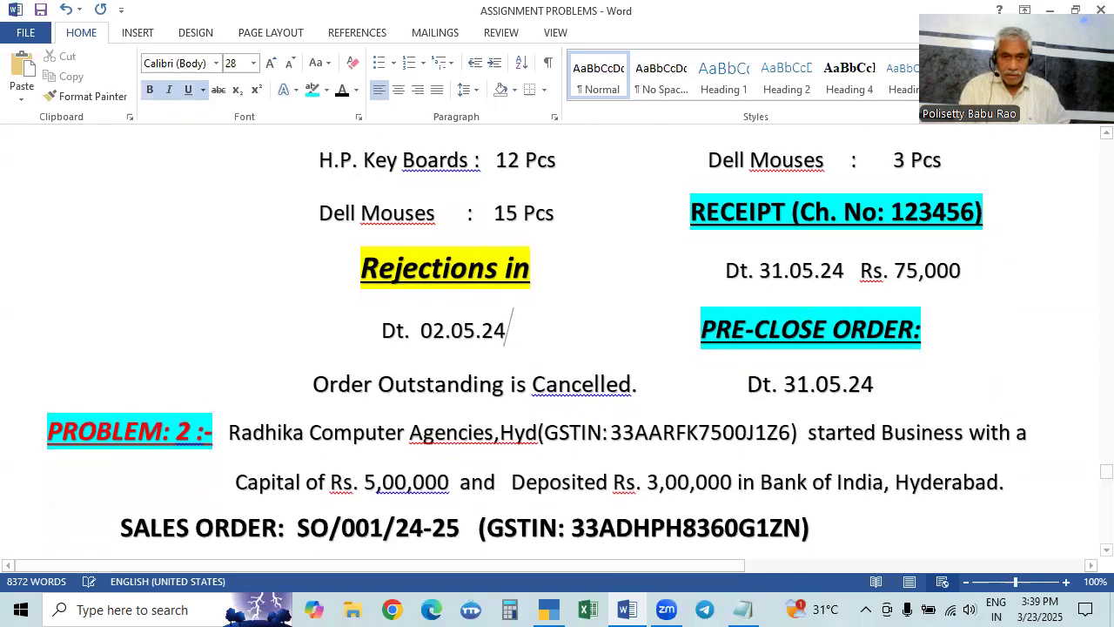
pyautogui.press('Return')
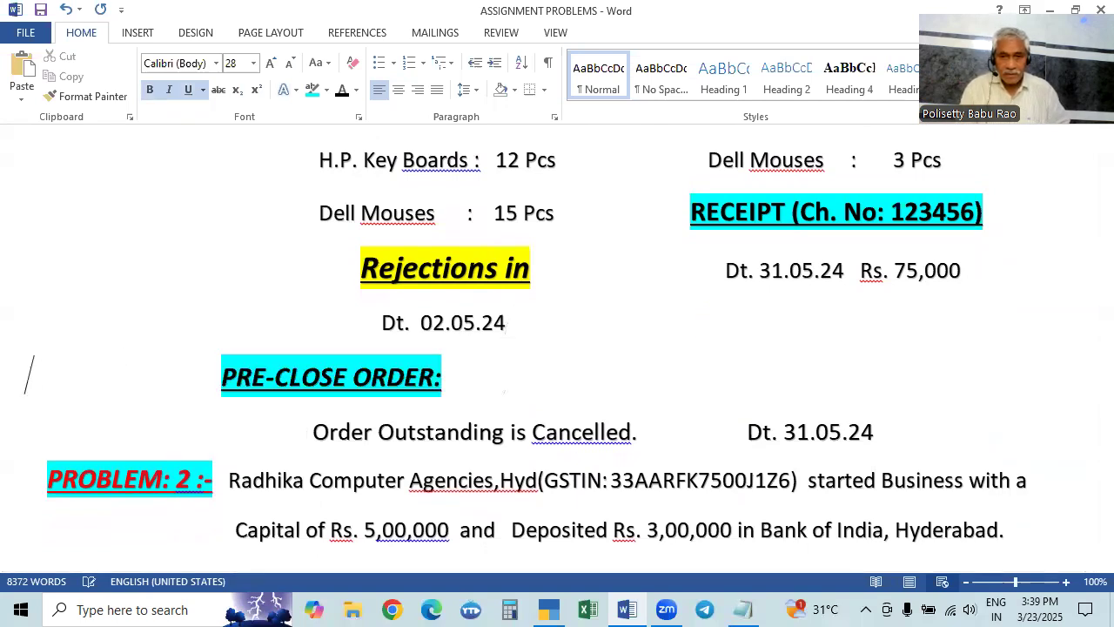
pyautogui.press('BackSpace')
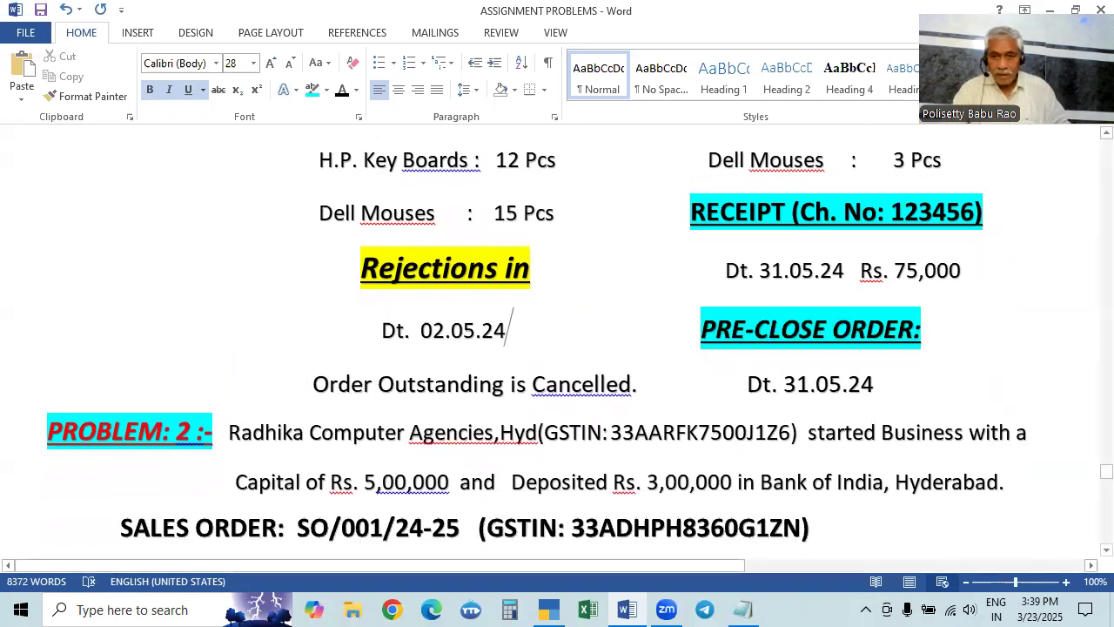
pyautogui.press('End')
pyautogui.press('Return')
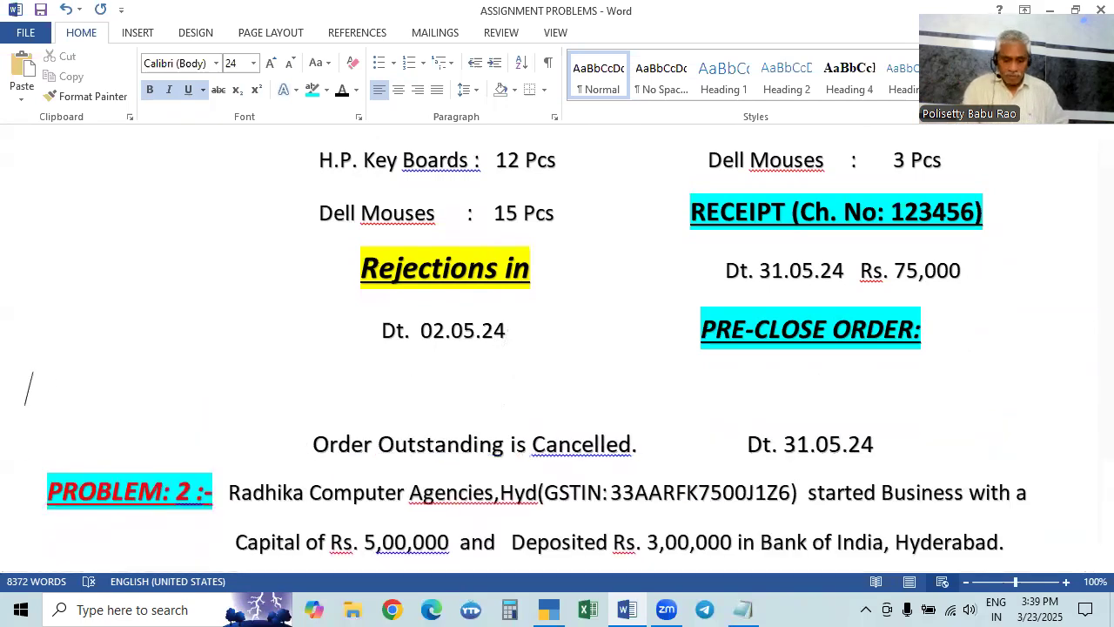
# Format the new line under Rejections in as plain 20 pt text and enter "Dell Mouses : 2 Pcs"
pyautogui.click(290, 64)
pyautogui.click(290, 63)
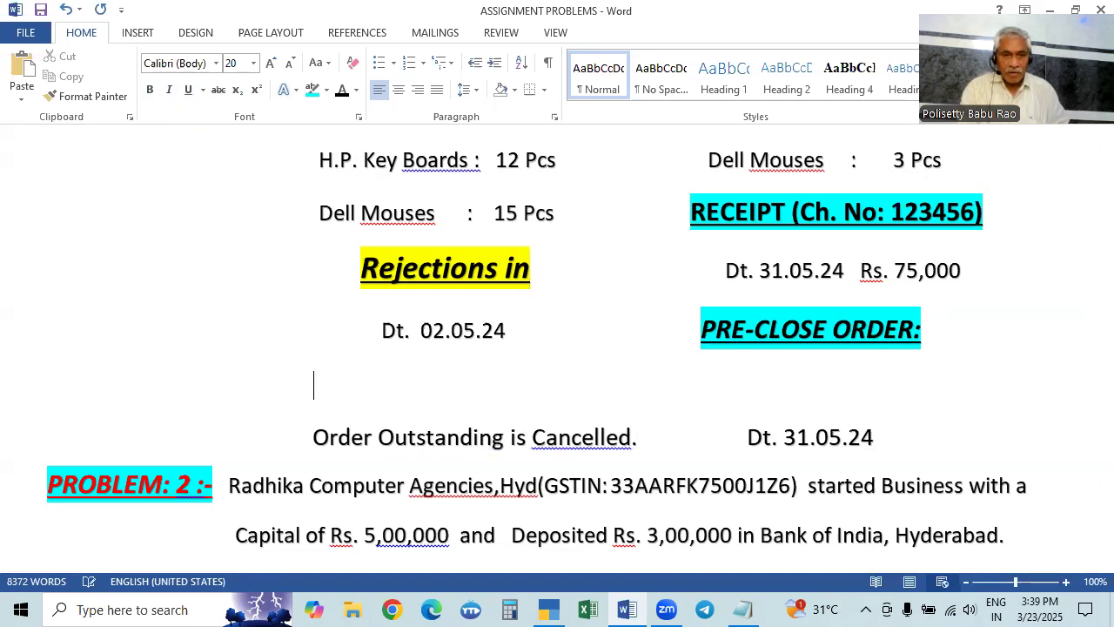
pyautogui.write('Dell')
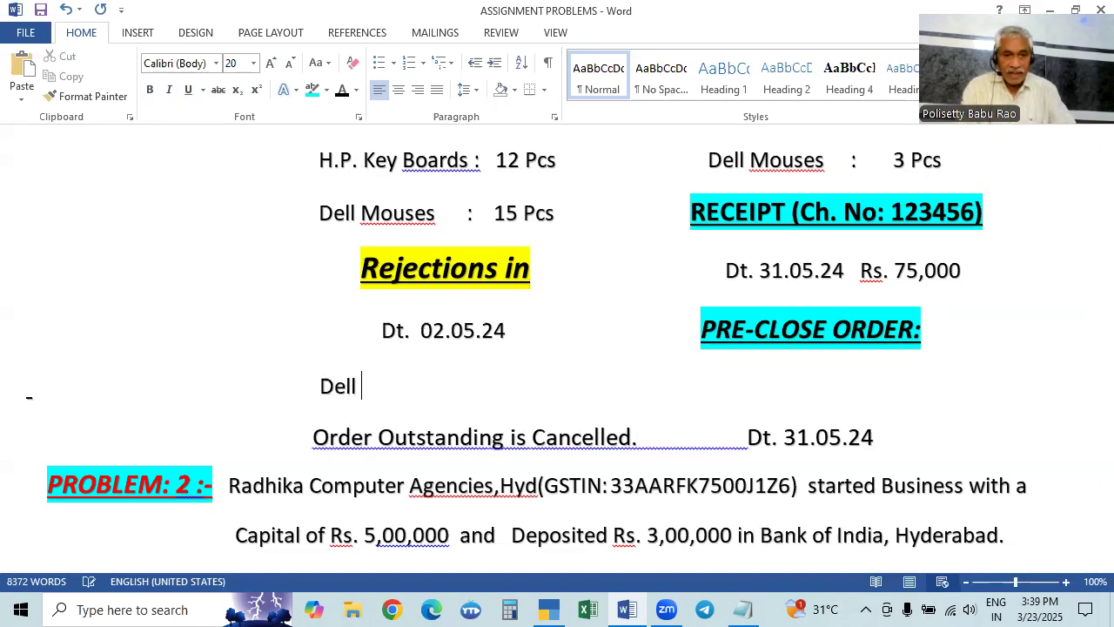
pyautogui.write(' Mous')
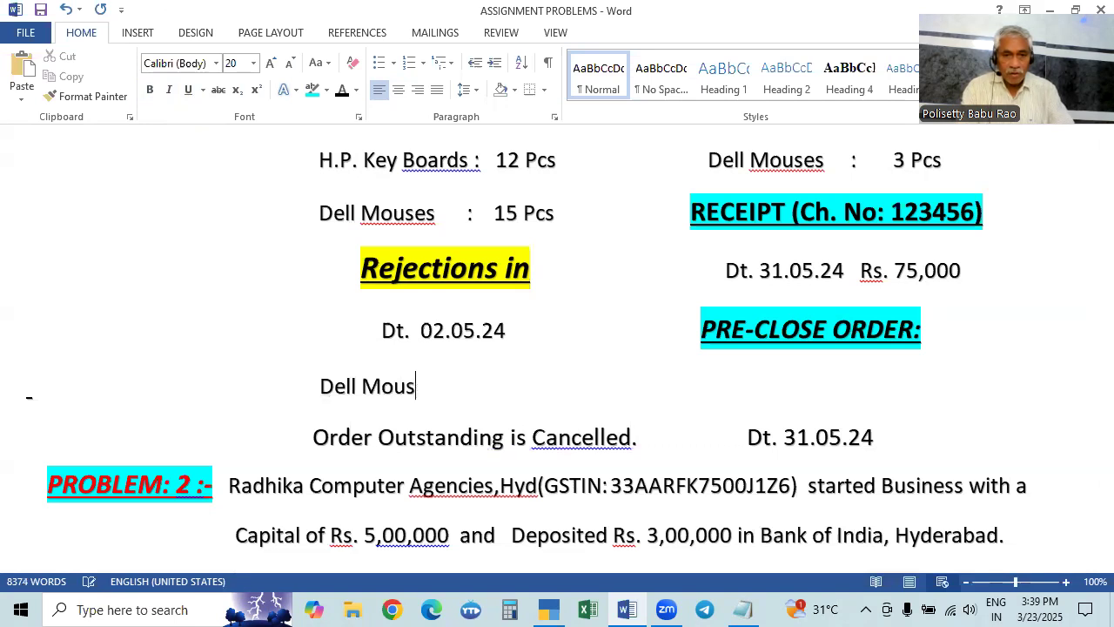
pyautogui.write('es   :')
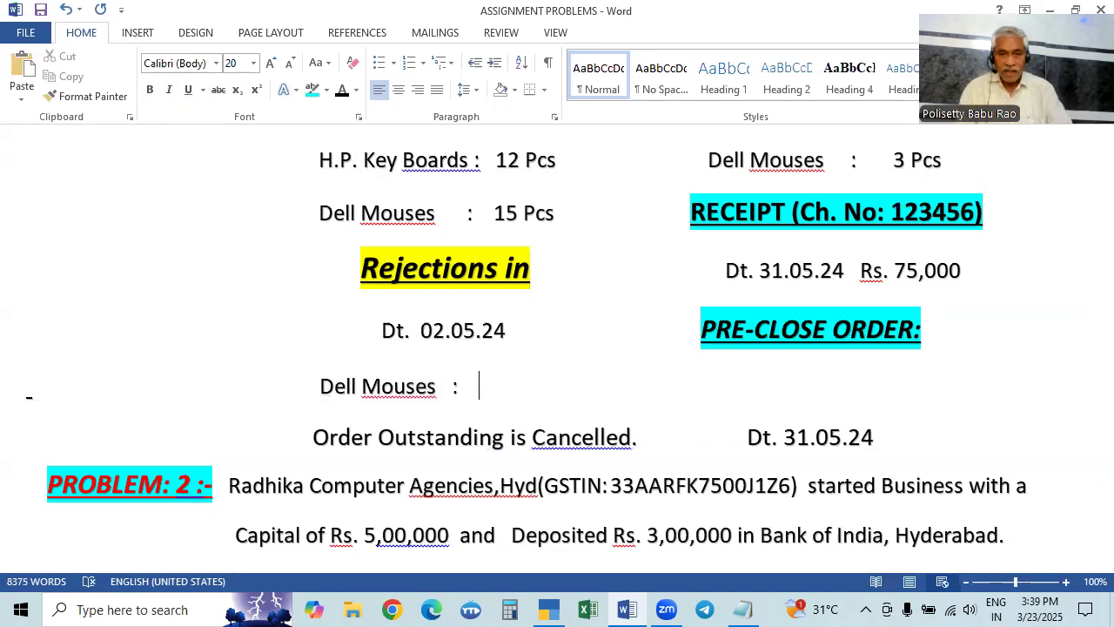
pyautogui.write('      2 ')
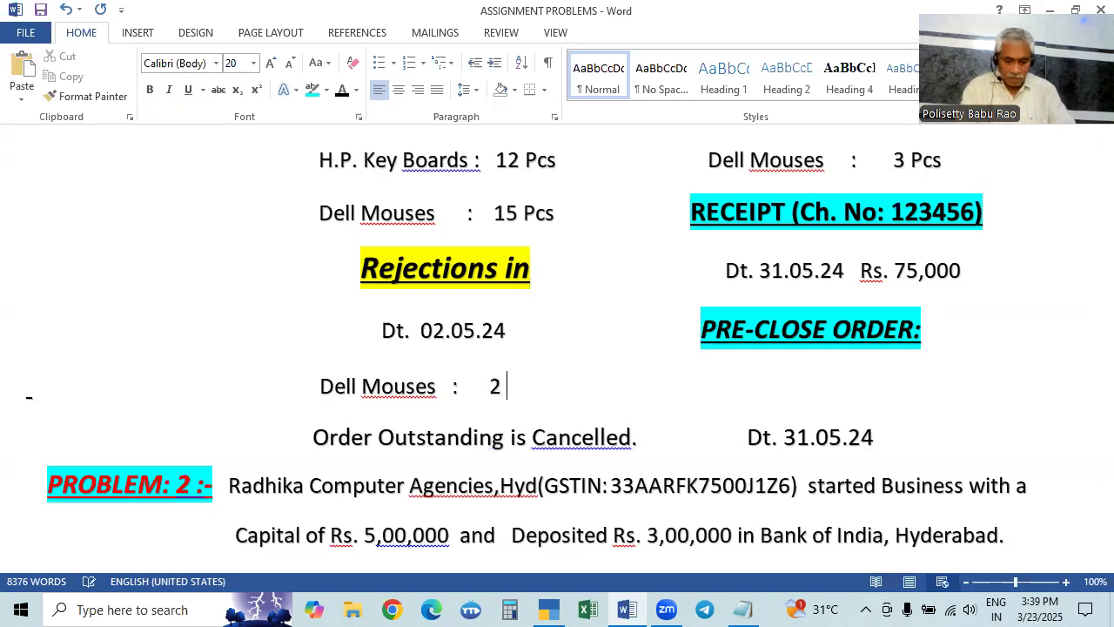
pyautogui.write('Pcs')
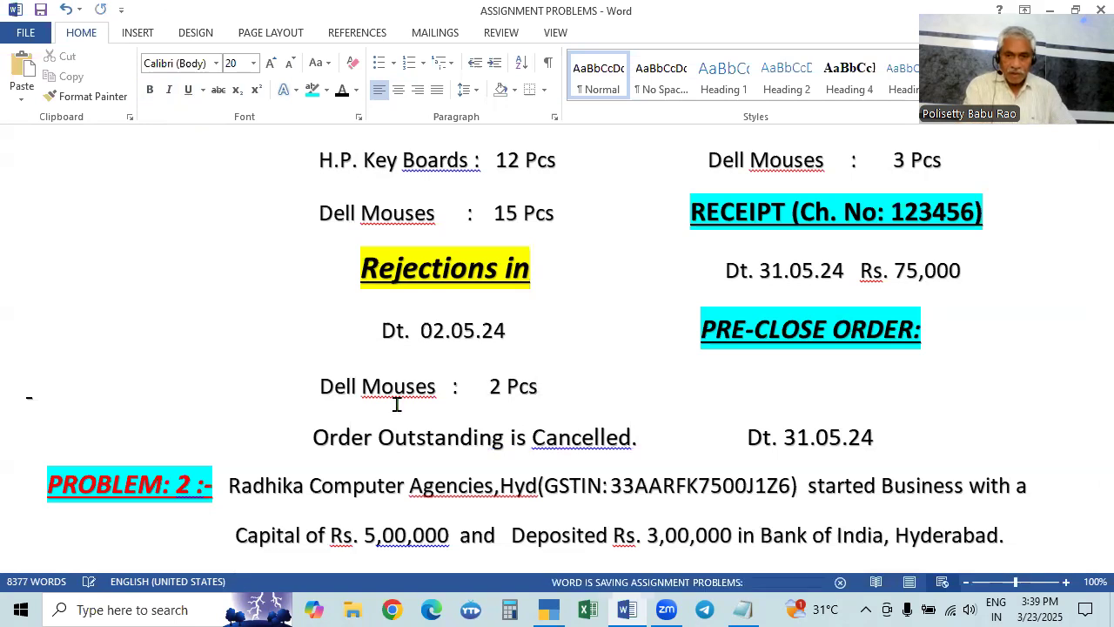
# Cut the date "Dt. 31.05.24" from the Order Outstanding line and place the cursor at the end of the new Dell Mouses line
pyautogui.moveTo(744, 446); pyautogui.dragTo(873, 432)
pyautogui.hotkey('ctrl', 'c')
pyautogui.press('Delete')
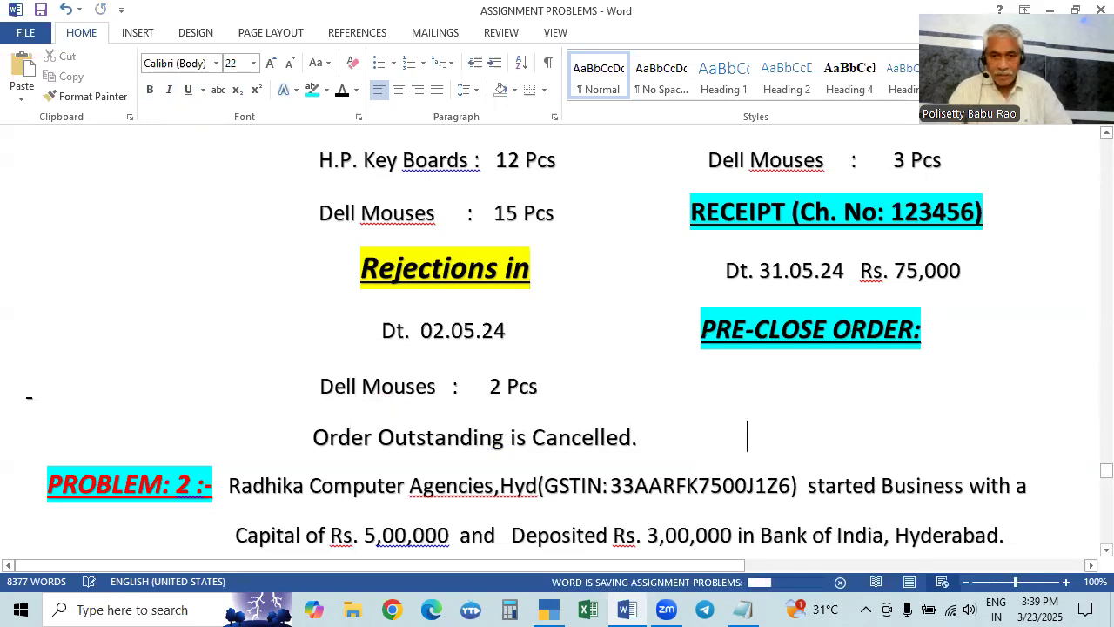
pyautogui.press('Up')
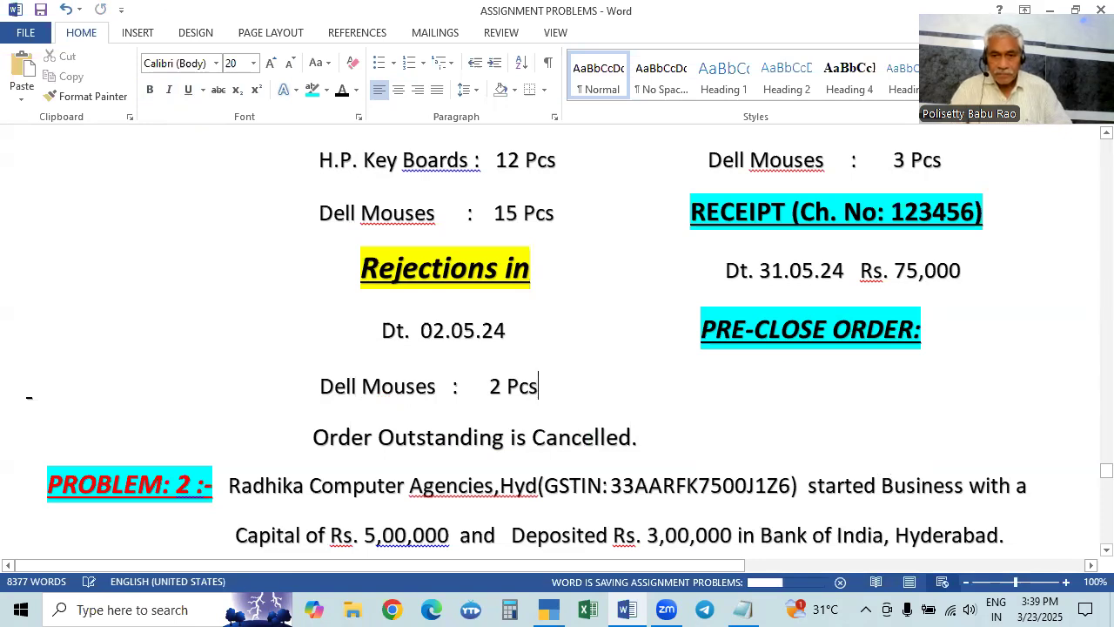
# Paste the date "Dt. 31.05.24" and align it under the PRE-CLOSE ORDER heading, separate from the Dell Mouses quantity
pyautogui.hotkey('ctrl', 'v')
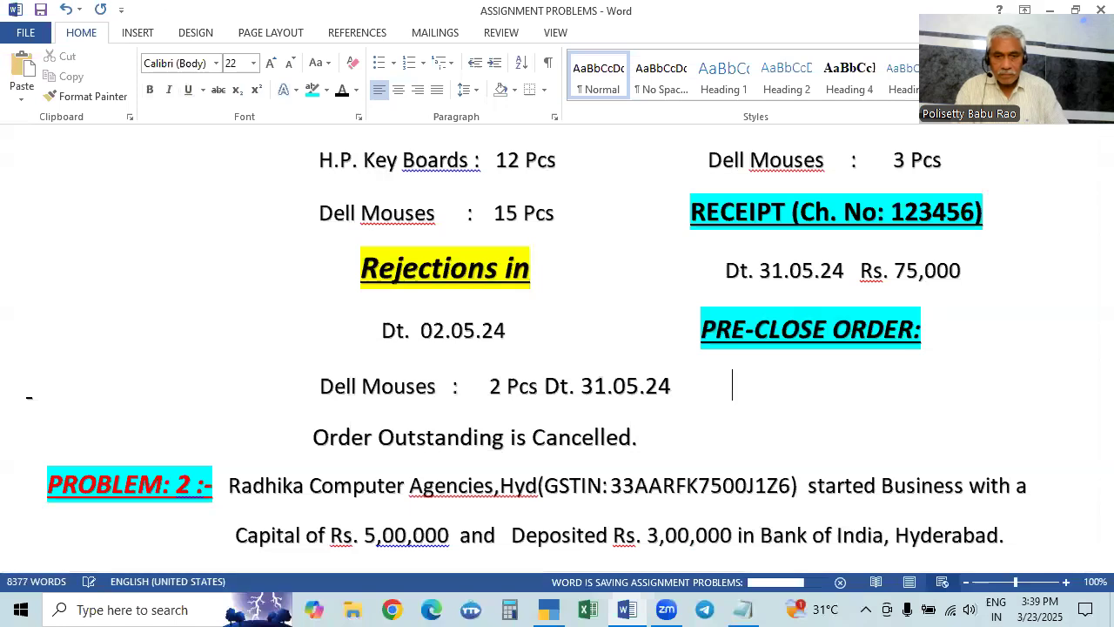
pyautogui.press('Tab')
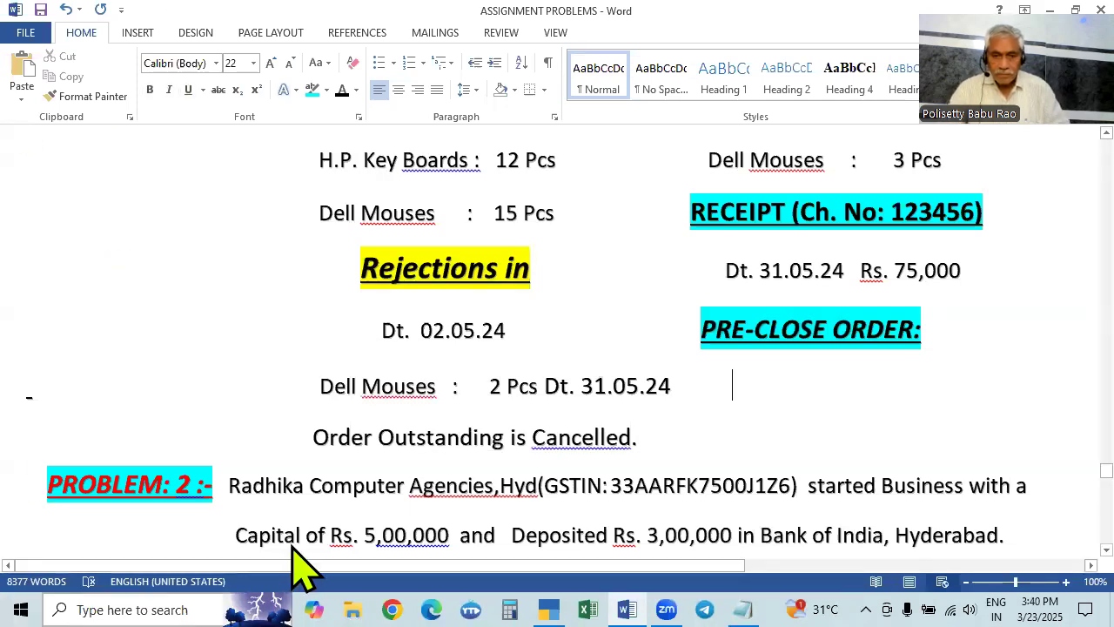
pyautogui.click(543, 385)
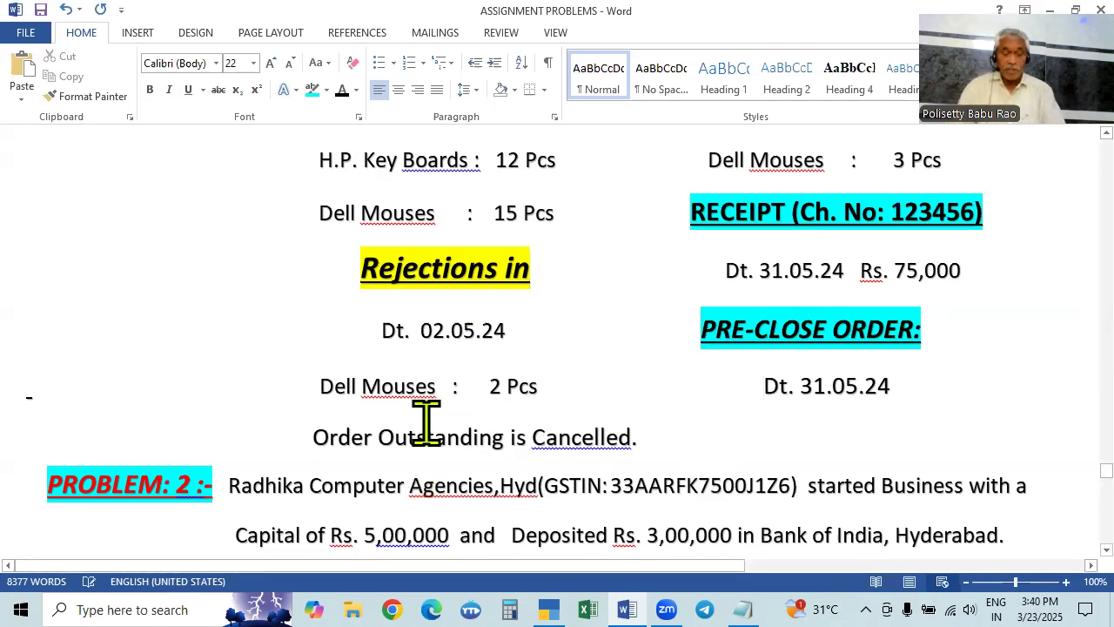
# Switch to TallyPrime and confirm 2-5-2024 as the voucher date, matching the Rejections in entry of the assignment
pyautogui.hotkey('alt', 'Tab')
pyautogui.hotkey('alt', 'Tab')
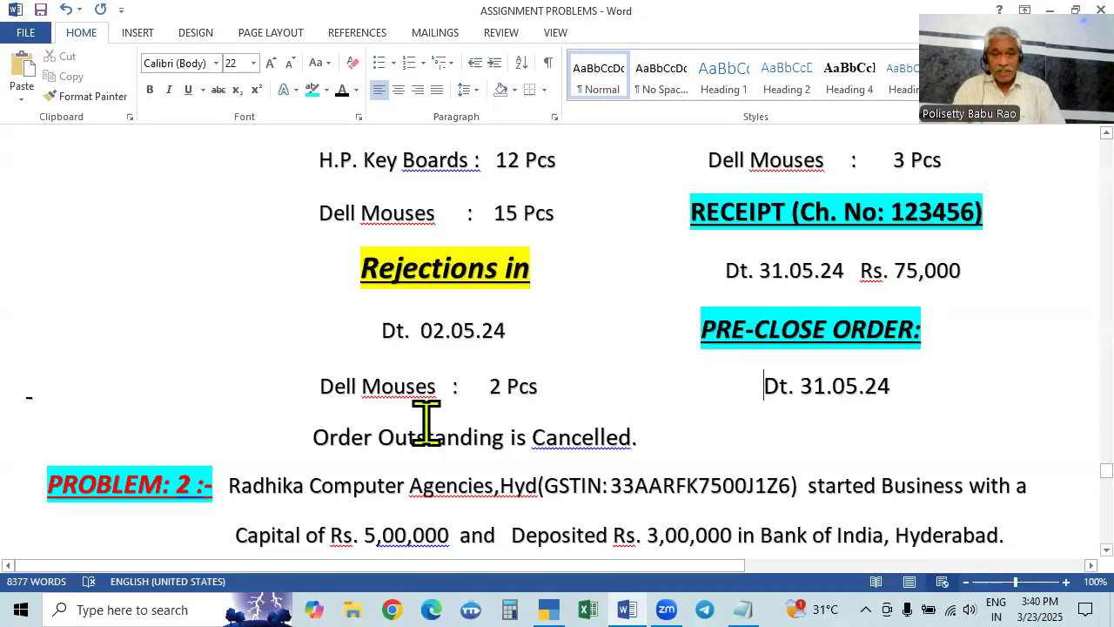
pyautogui.hotkey('alt', 'Tab')
pyautogui.hotkey('alt', 'Tab')
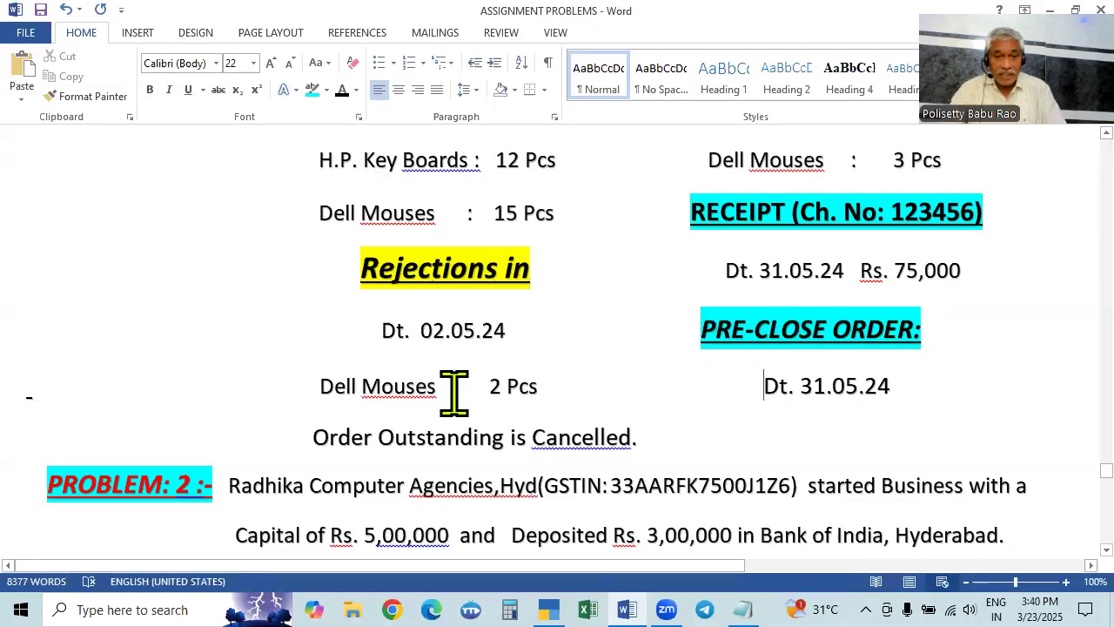
pyautogui.hotkey('alt', 'Tab')
pyautogui.press('F2')
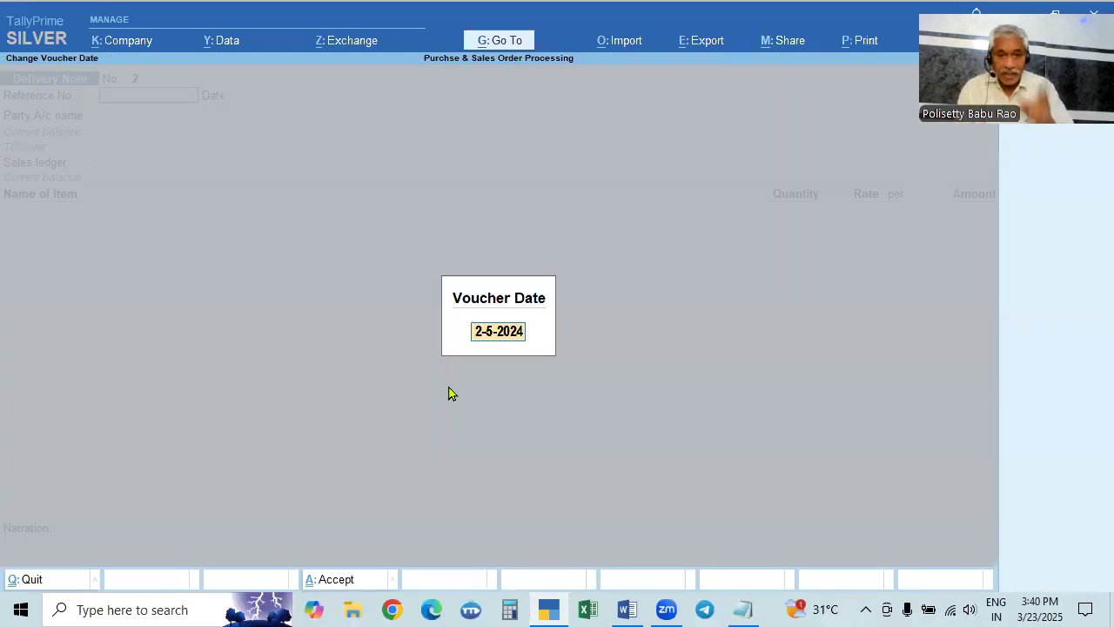
pyautogui.press('Return')
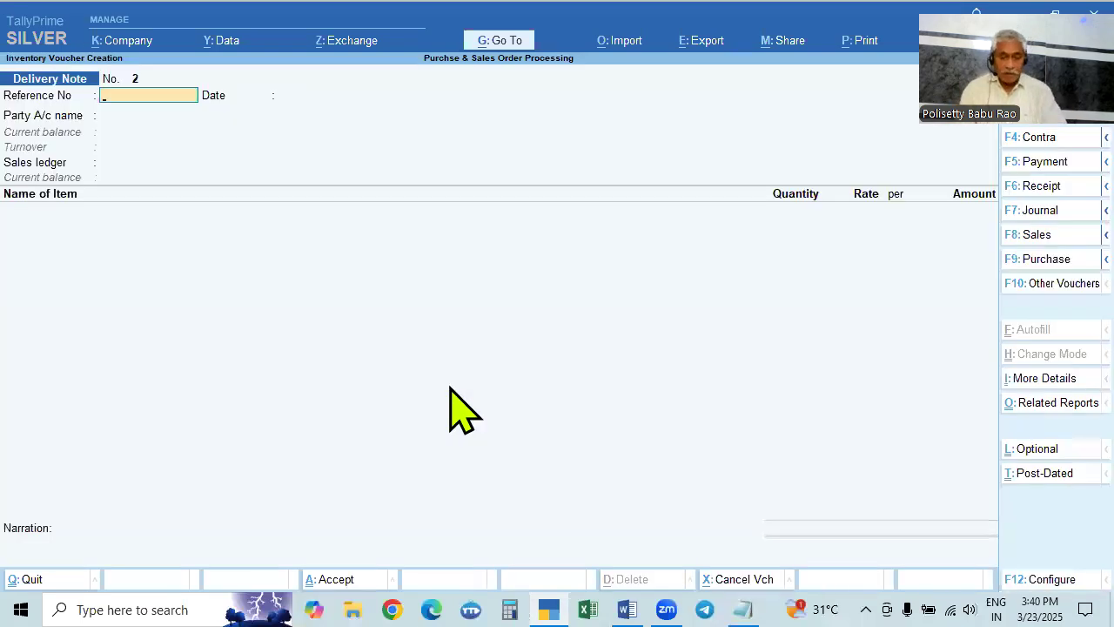
pyautogui.hotkey('alt', 'Tab')
pyautogui.hotkey('alt', 'Tab')
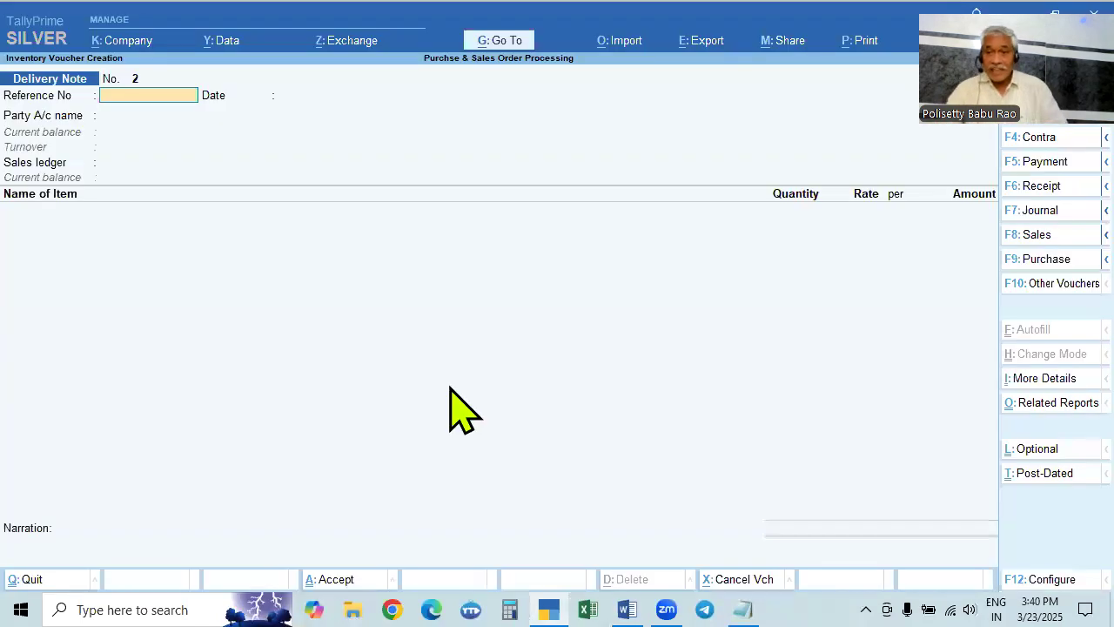
# Change the voucher type to Rejections In from the inactive voucher types and activate it
pyautogui.click(1041, 287)
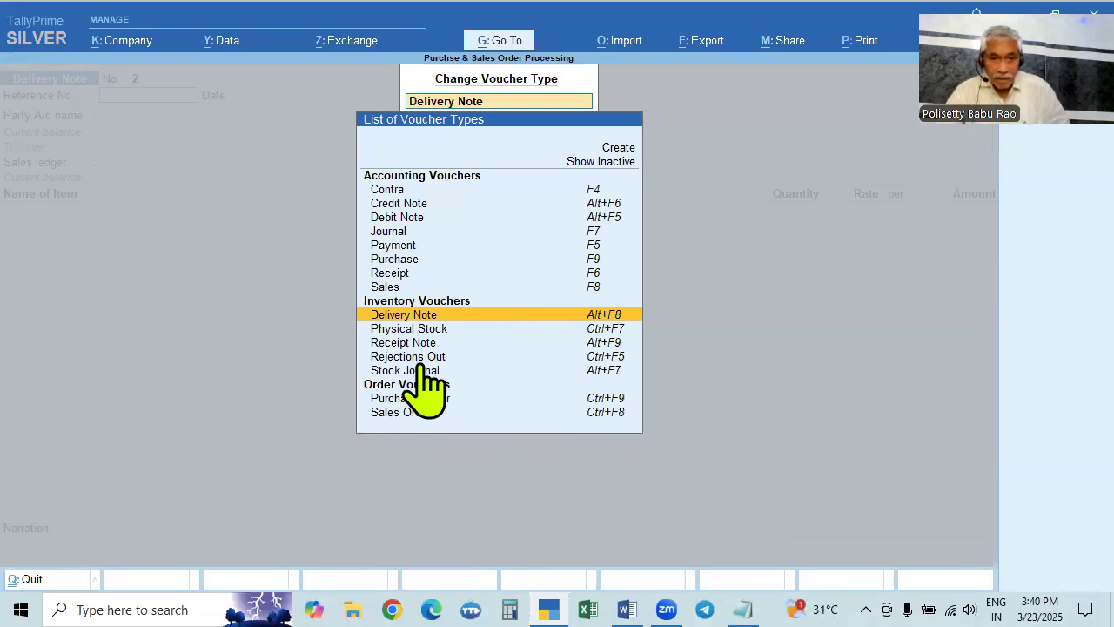
pyautogui.click(581, 162)
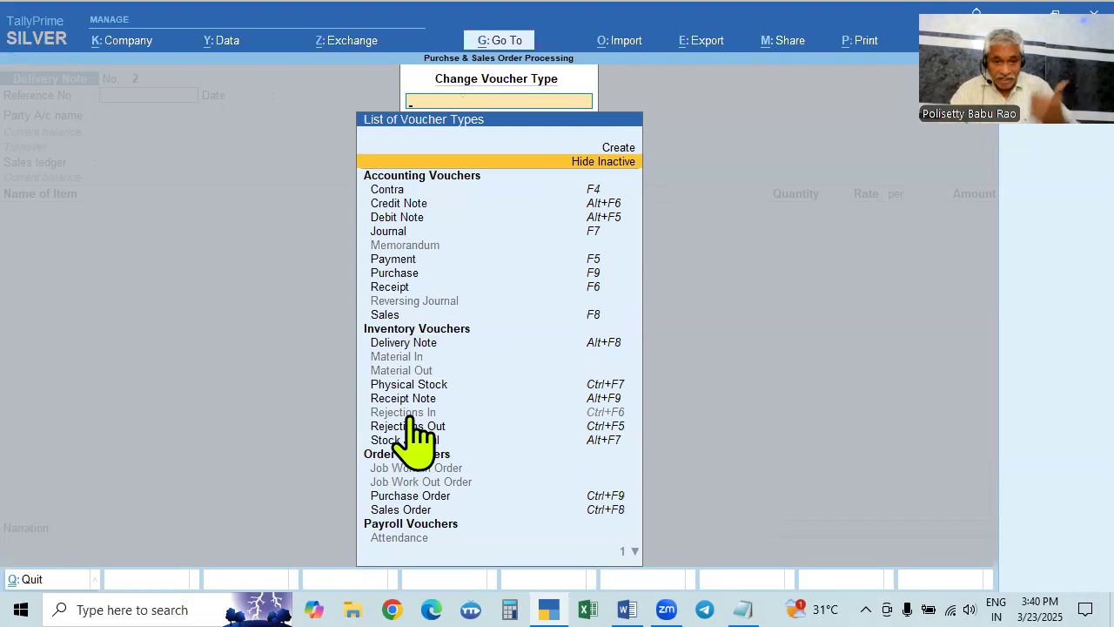
pyautogui.click(409, 417)
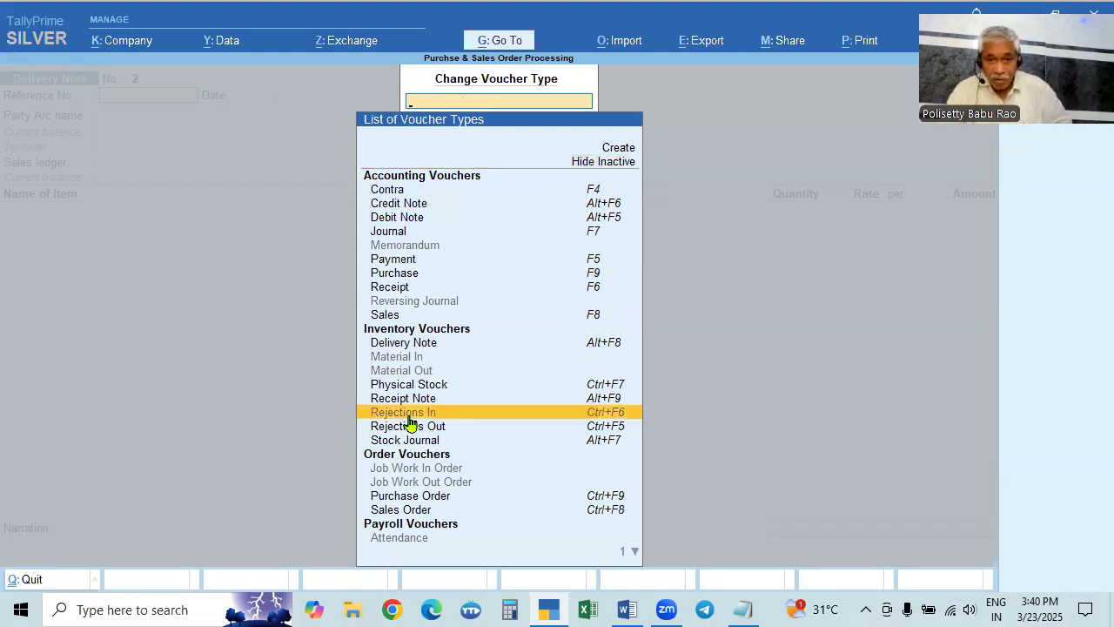
pyautogui.click(605, 416)
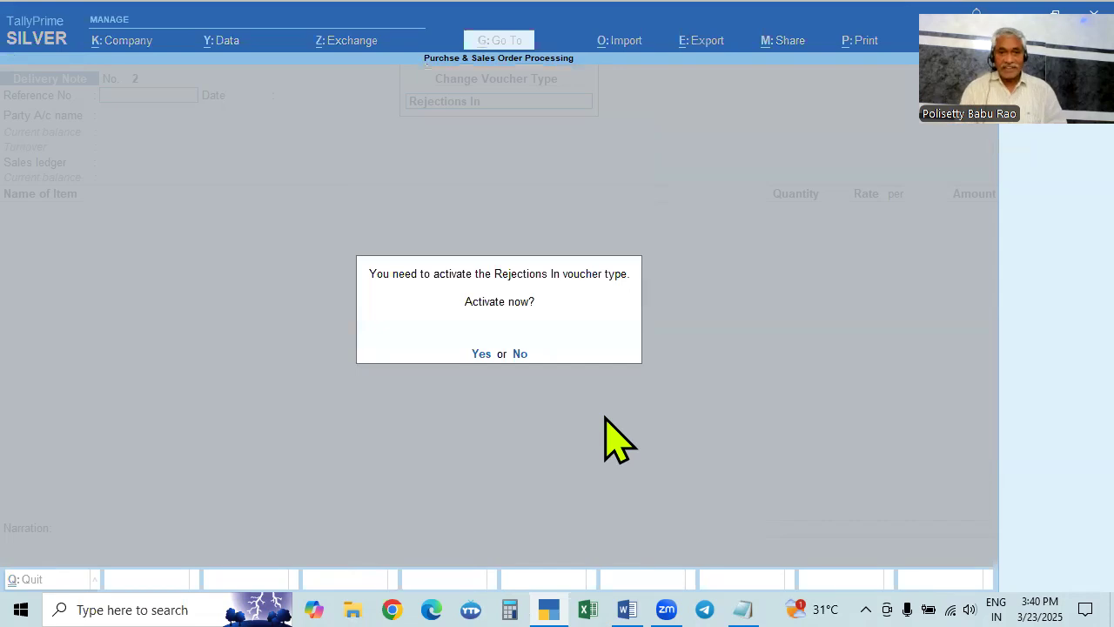
pyautogui.press('y')
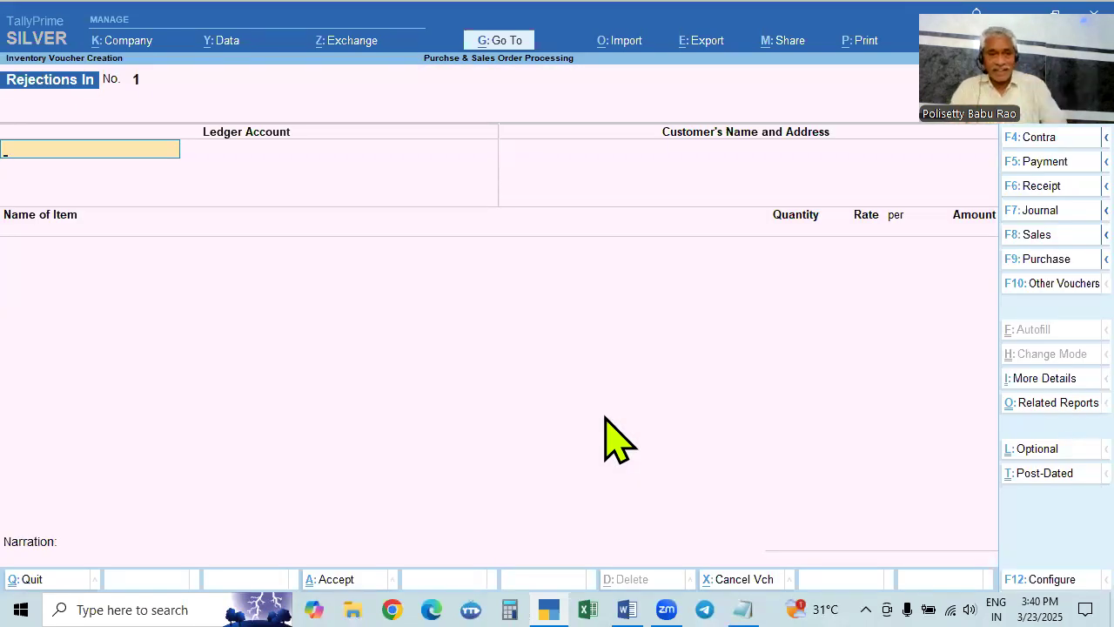
# Choose Rathna Electronics as the ledger account of the Rejections In voucher and accept its customer name and address
pyautogui.hotkey('alt', 'Tab')
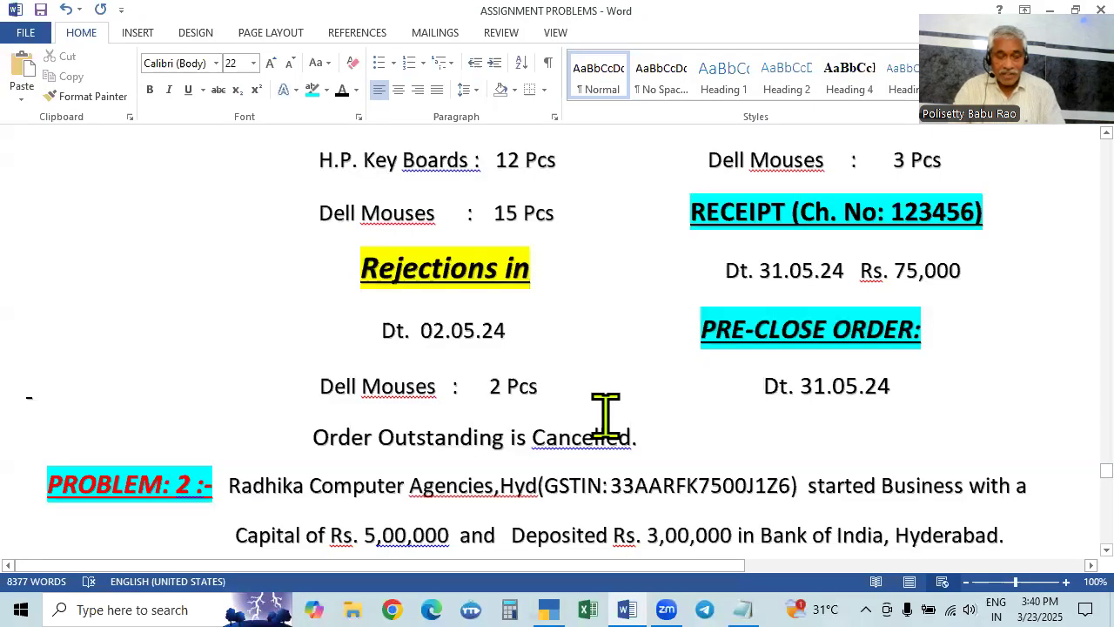
pyautogui.hotkey('alt', 'Tab')
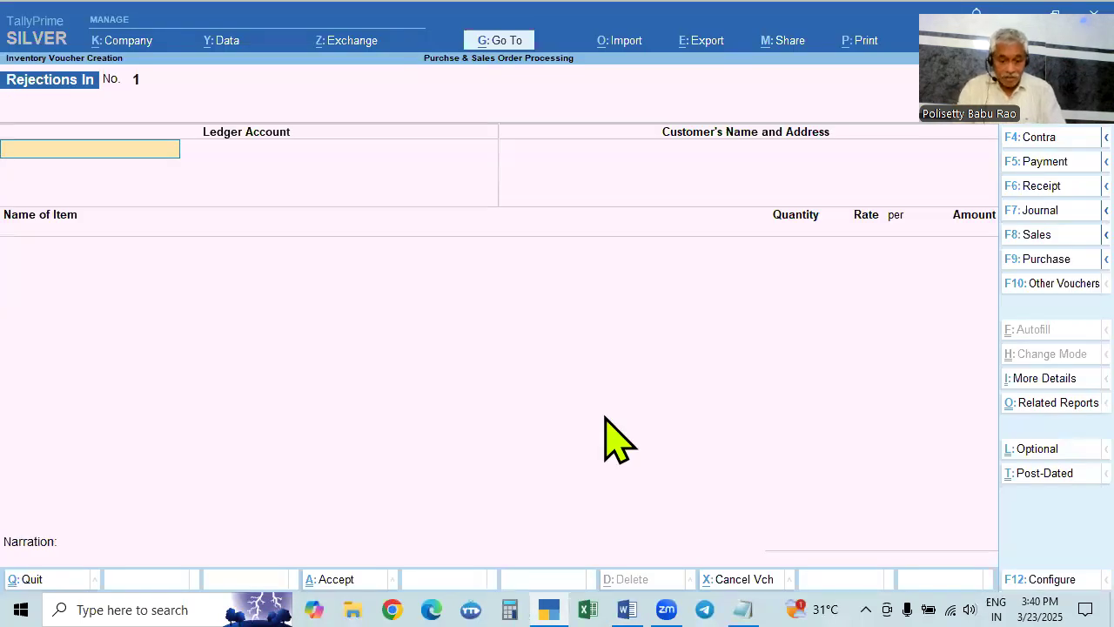
pyautogui.hotkey('alt', 'Tab')
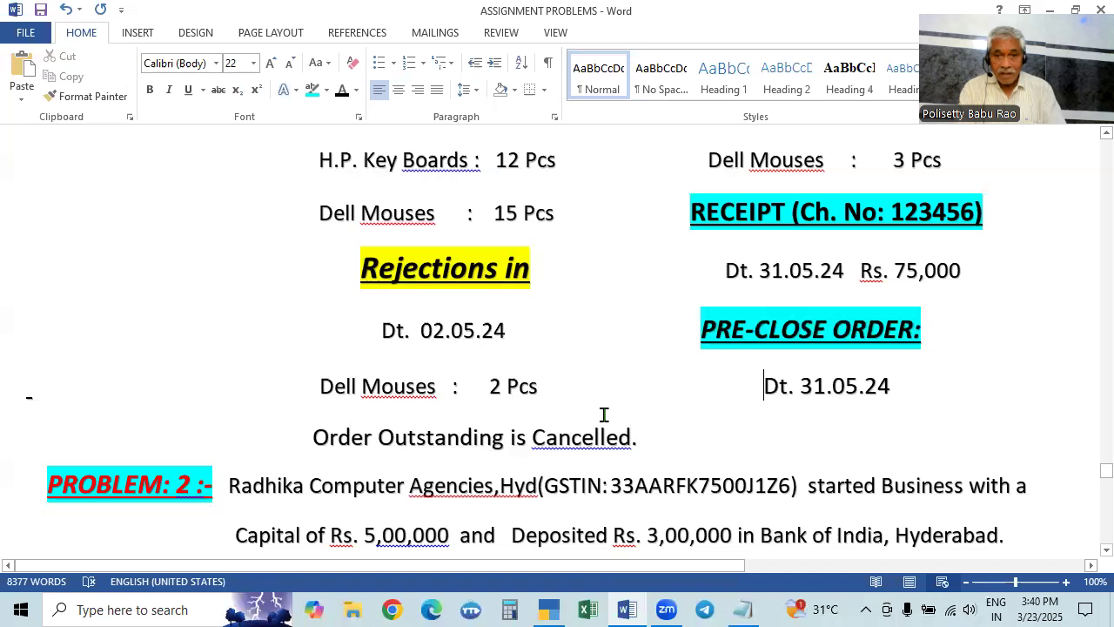
pyautogui.hotkey('alt', 'Tab')
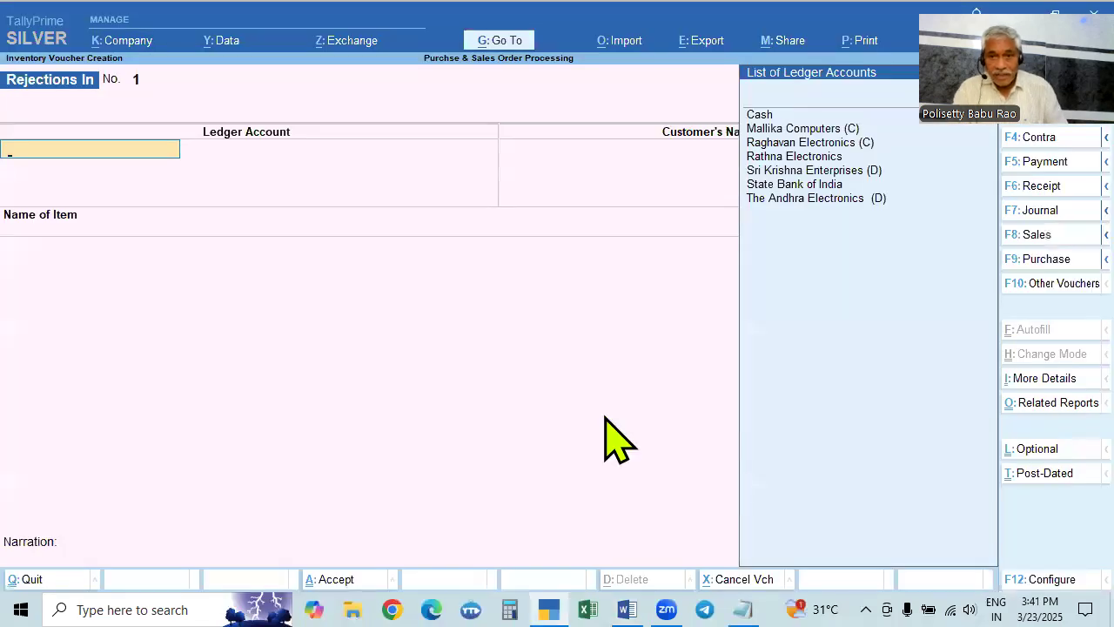
pyautogui.write('R')
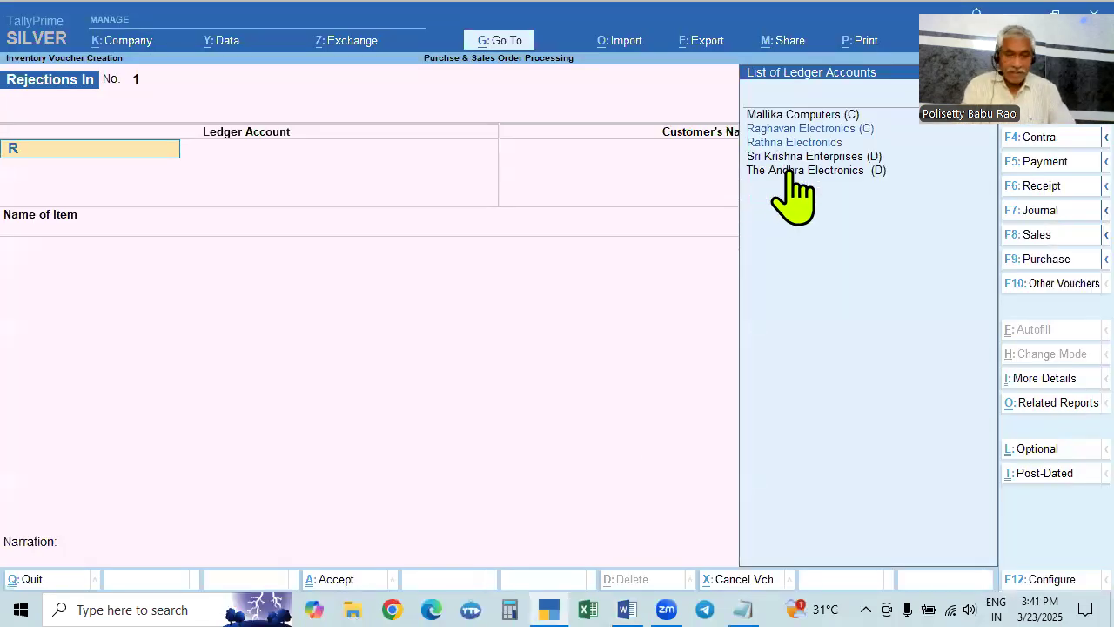
pyautogui.write('r')
pyautogui.press('Down')
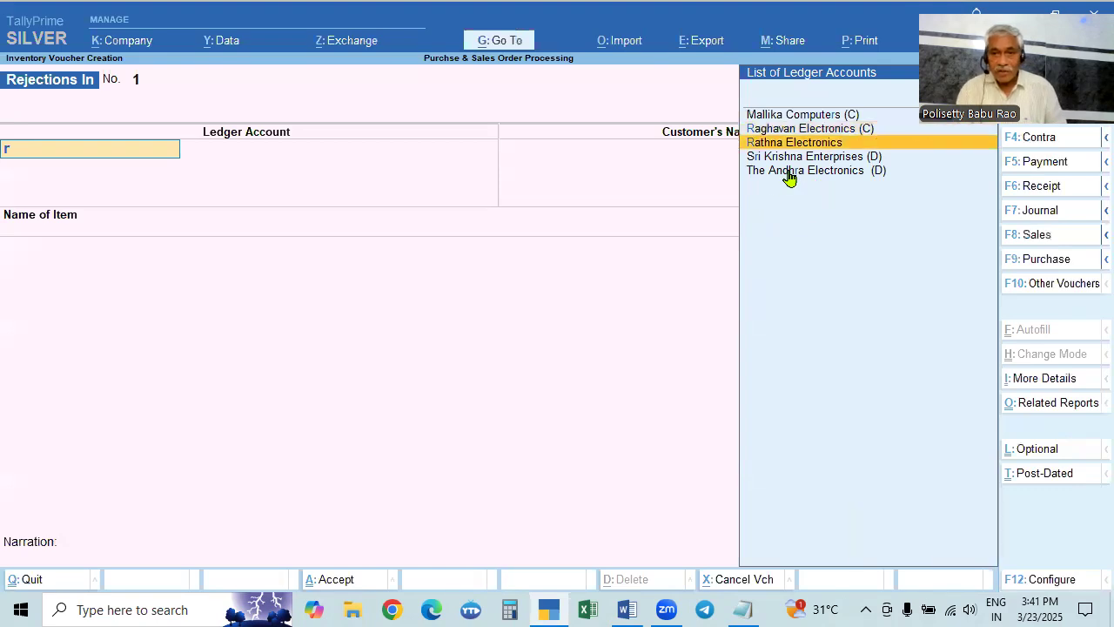
pyautogui.press('Return')
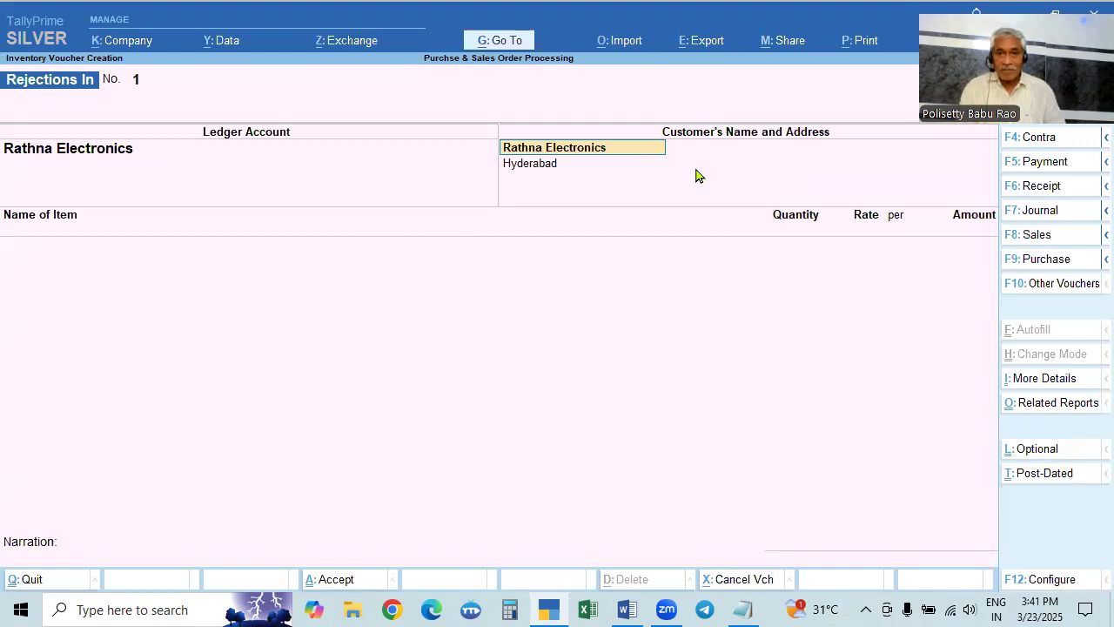
pyautogui.press('Return')
pyautogui.press('Return')
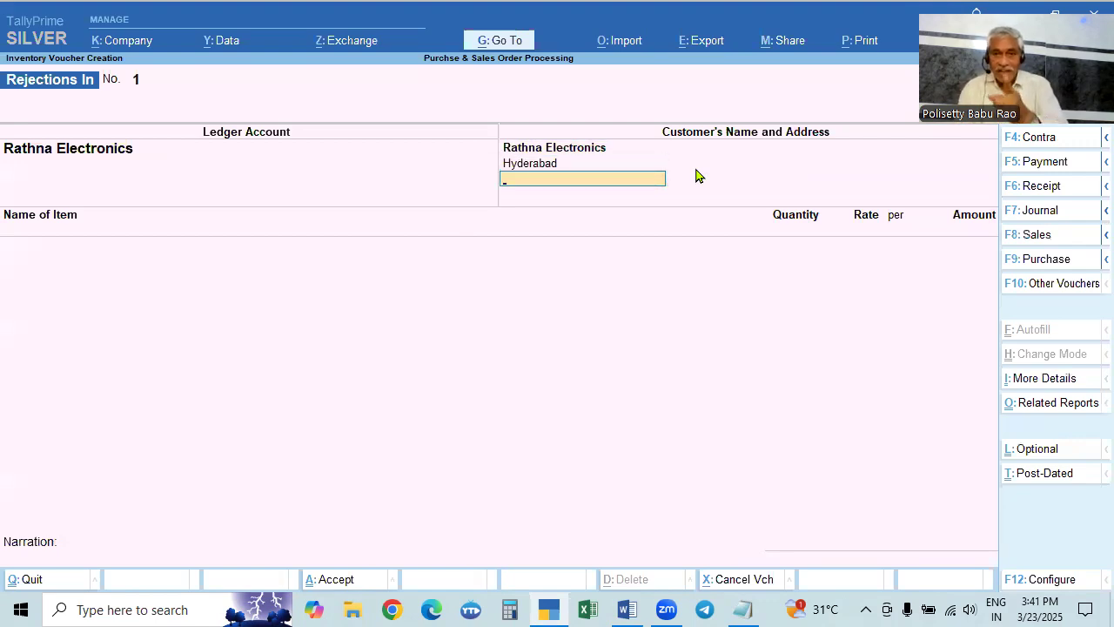
pyautogui.press('Return')
# Add Dell Mouse as the rejected stock item and allocate it to tracking number DC/001
pyautogui.hotkey('alt', 'Tab')
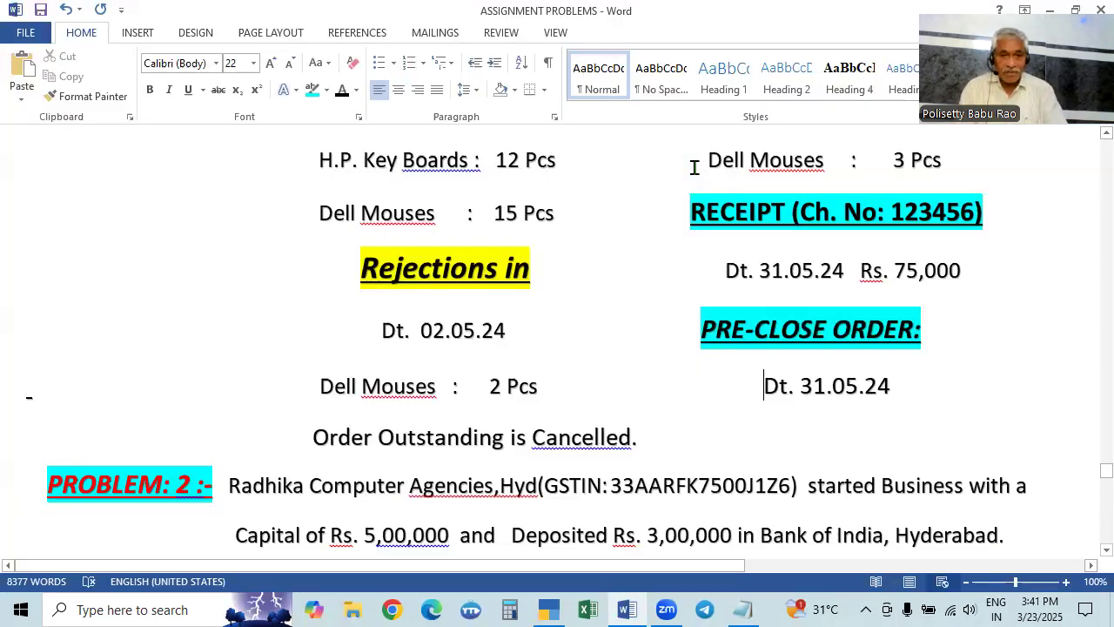
pyautogui.hotkey('alt', 'Tab')
pyautogui.write('DE')
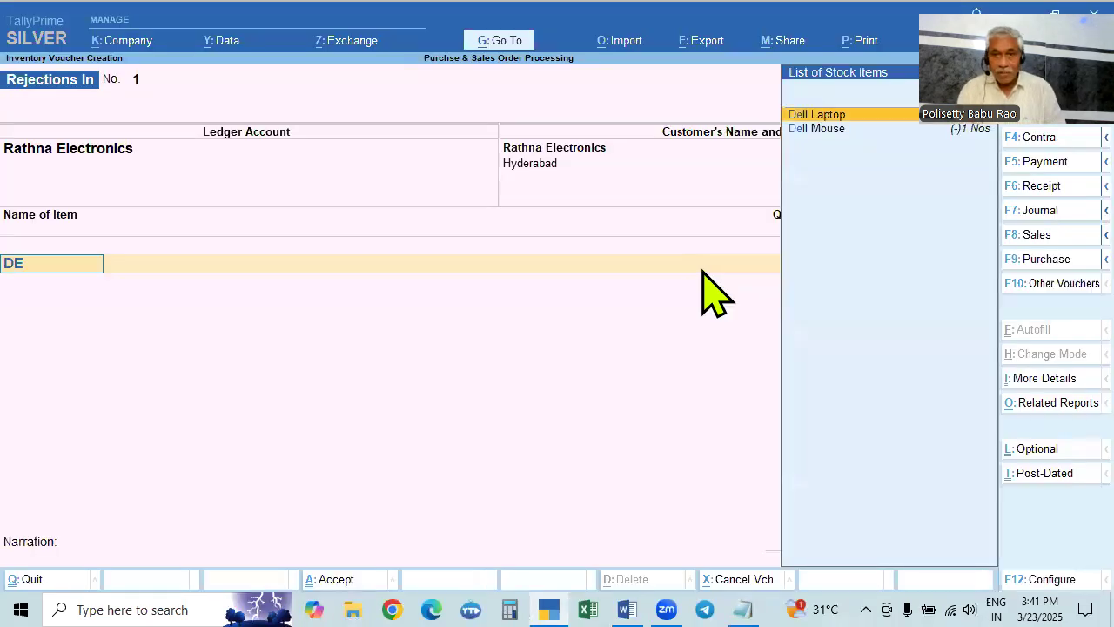
pyautogui.press('Down')
pyautogui.press('Return')
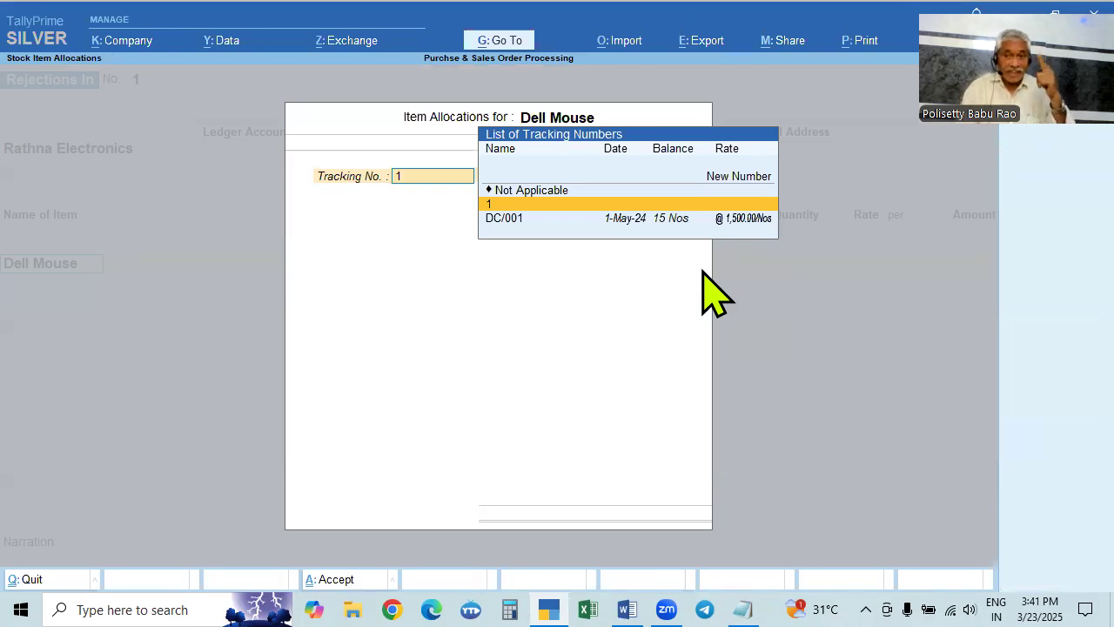
pyautogui.press('Down')
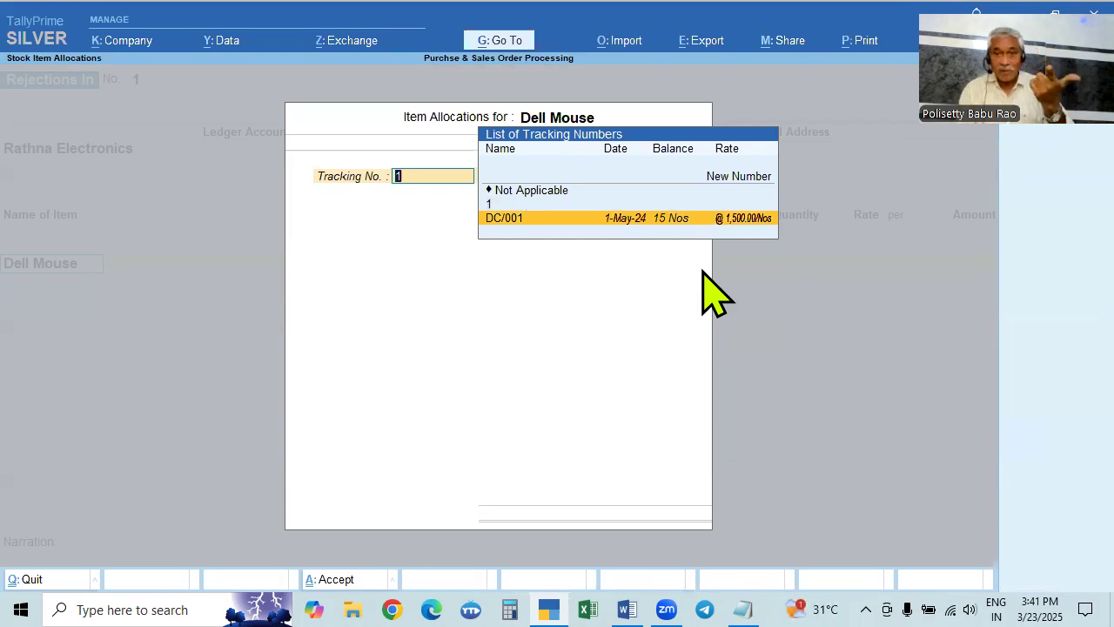
pyautogui.press('Return')
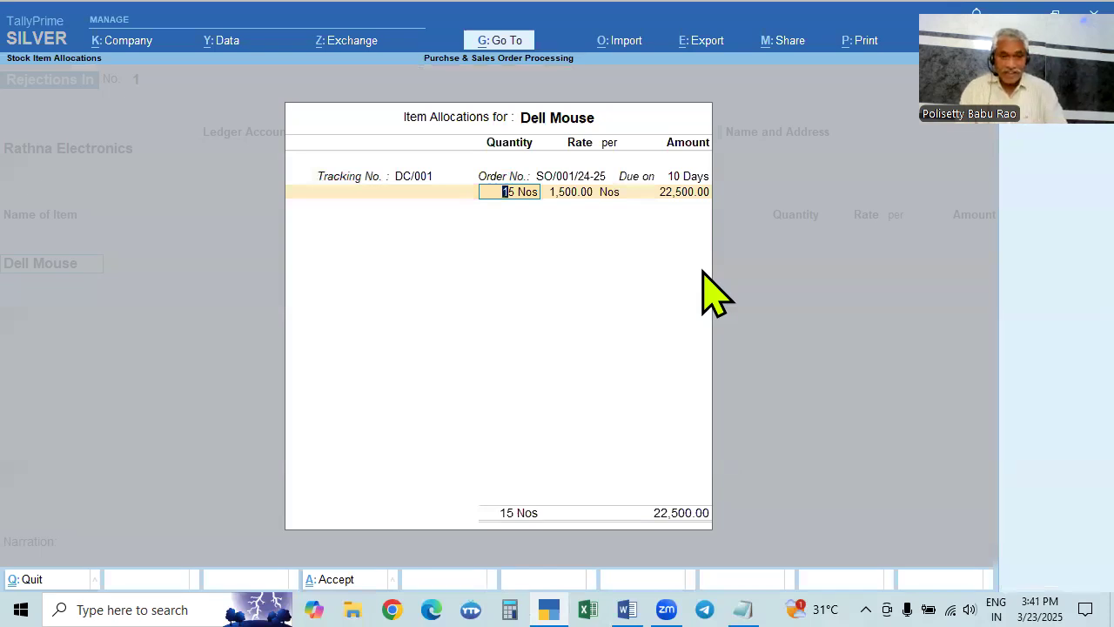
# Set the returned Dell Mouse quantity to 2 Nos as given in the assignment, and accept the 1,500.00 rate and the item allocation
pyautogui.hotkey('alt', 'Tab')
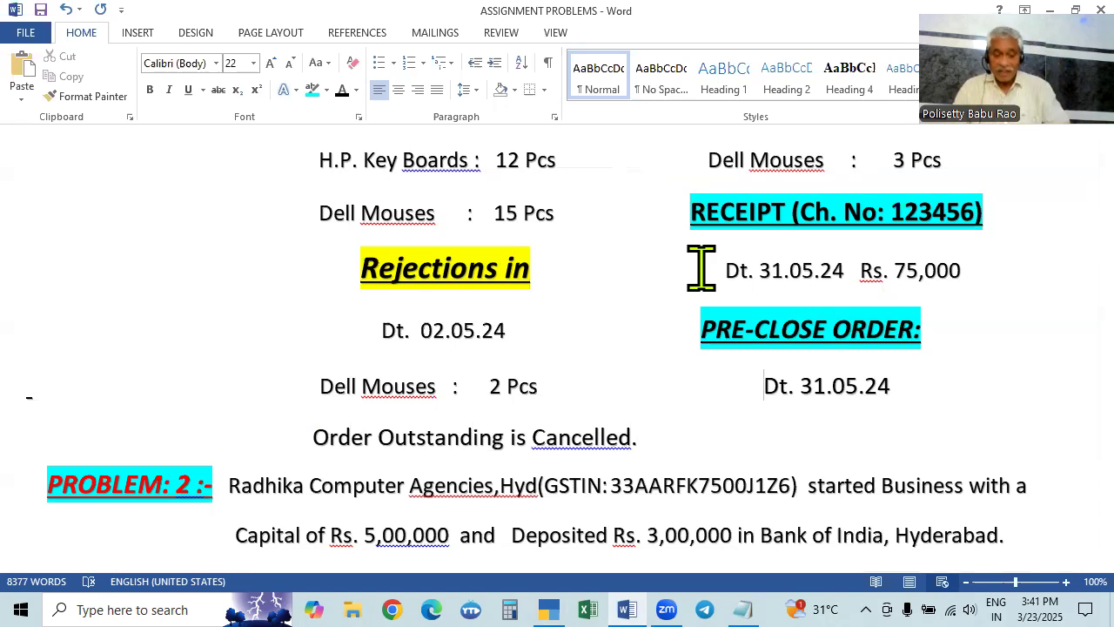
pyautogui.hotkey('alt', 'Tab')
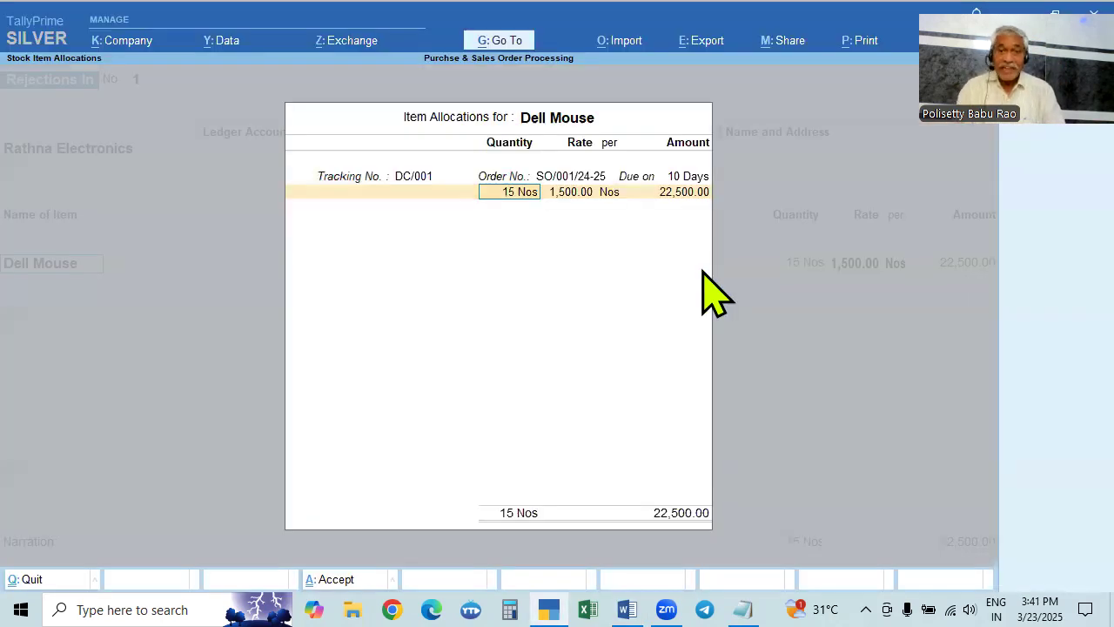
pyautogui.hotkey('alt', 'Tab')
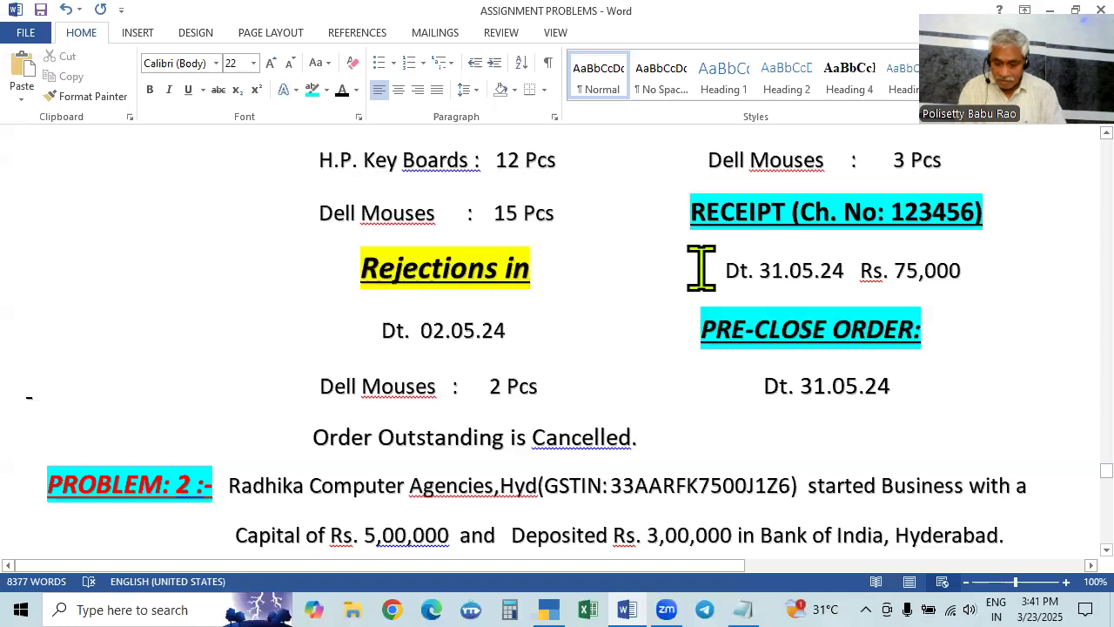
pyautogui.hotkey('alt', 'Tab')
pyautogui.press('BackSpace')
pyautogui.press('BackSpace')
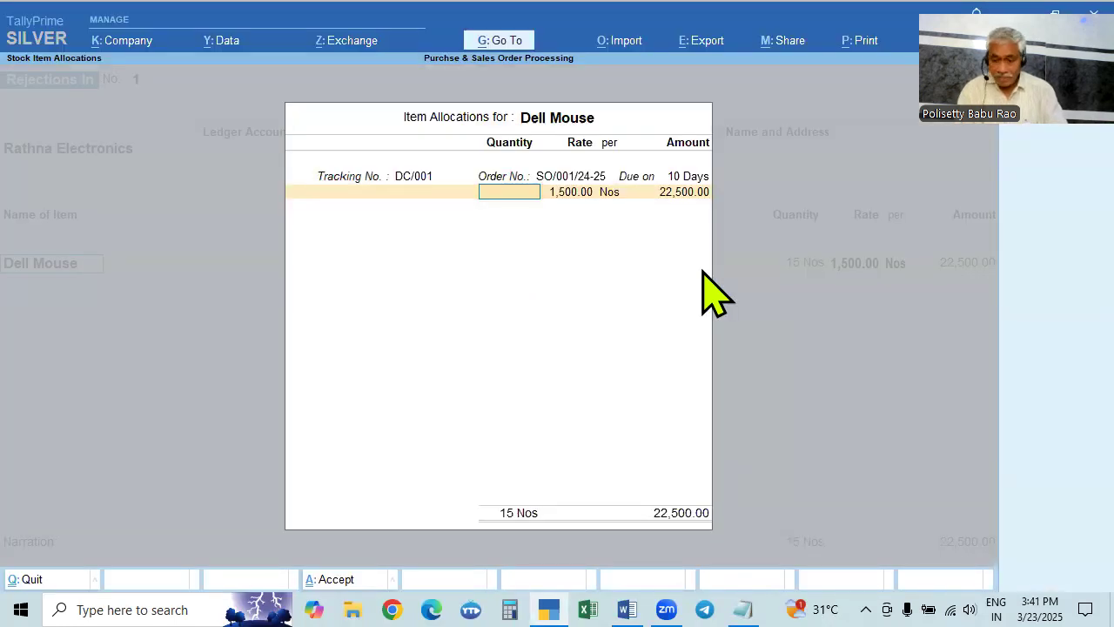
pyautogui.press('Return')
pyautogui.hotkey('alt', 'Tab')
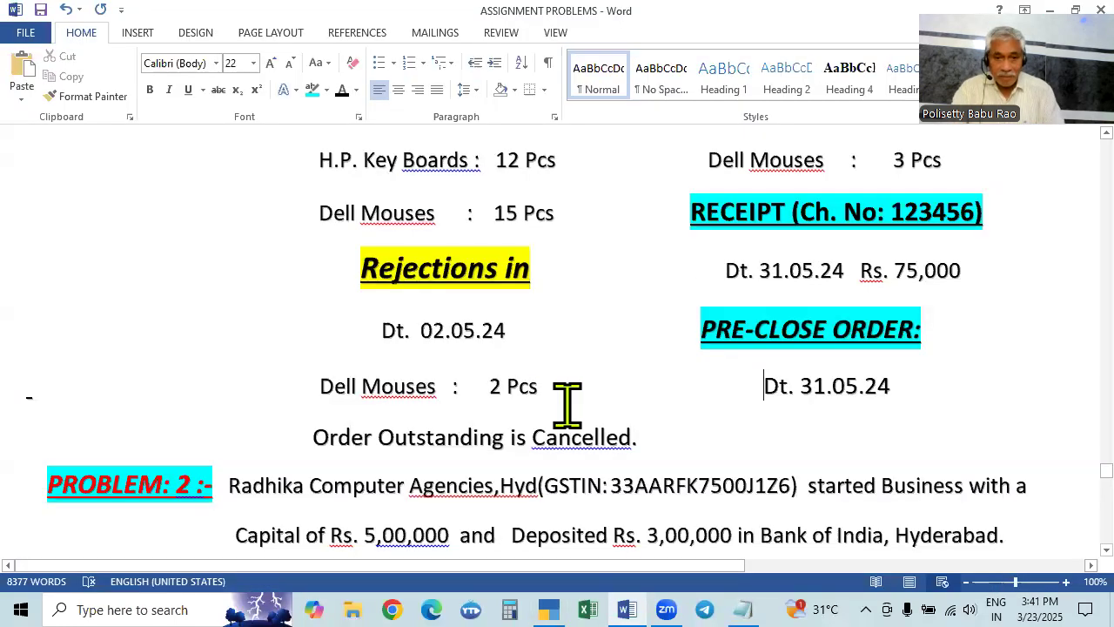
pyautogui.hotkey('alt', 'Tab')
pyautogui.press('Return')
pyautogui.press('Return')
pyautogui.press('Return')
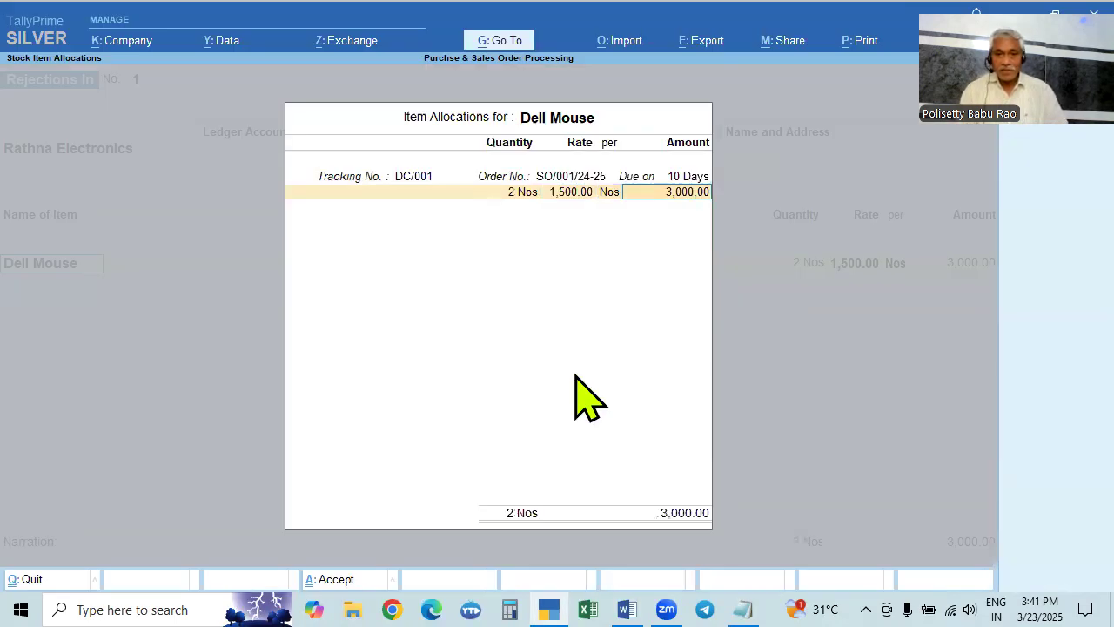
pyautogui.press('Return')
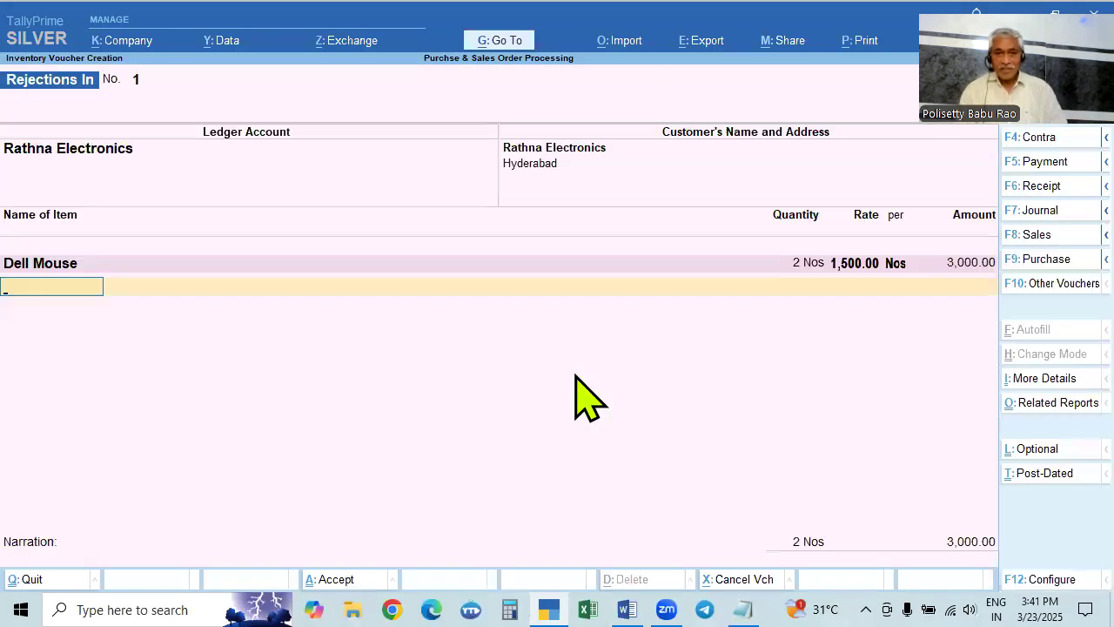
# Recheck the Dell Mouse item allocation and save the Rejections In voucher
pyautogui.press('Return')
pyautogui.press('BackSpace')
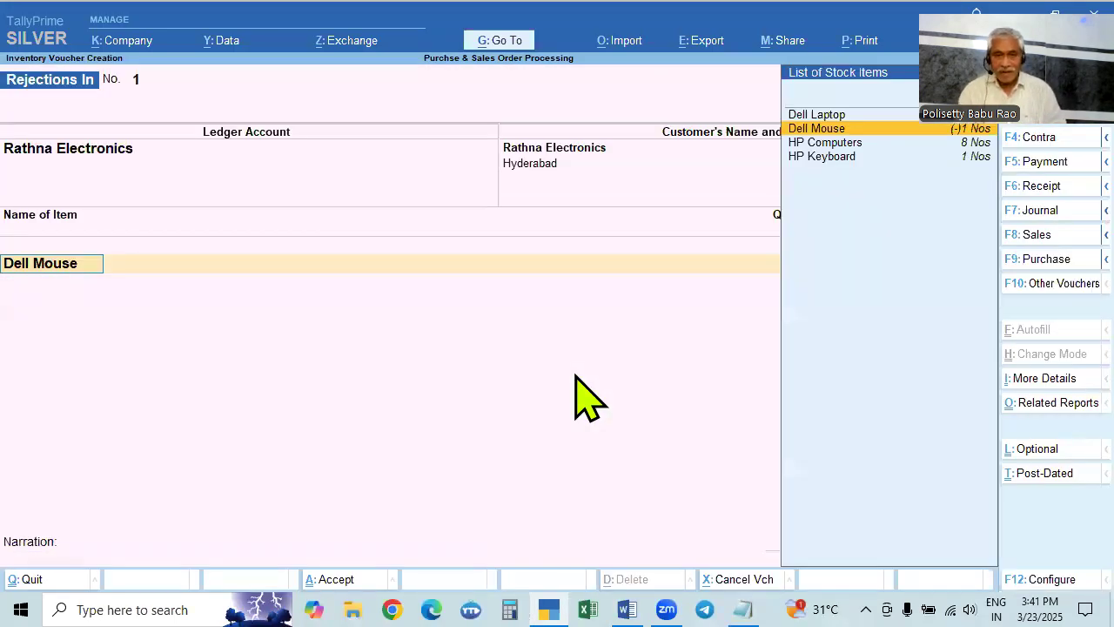
pyautogui.press('Return')
pyautogui.press('Return')
pyautogui.press('Return')
pyautogui.press('Return')
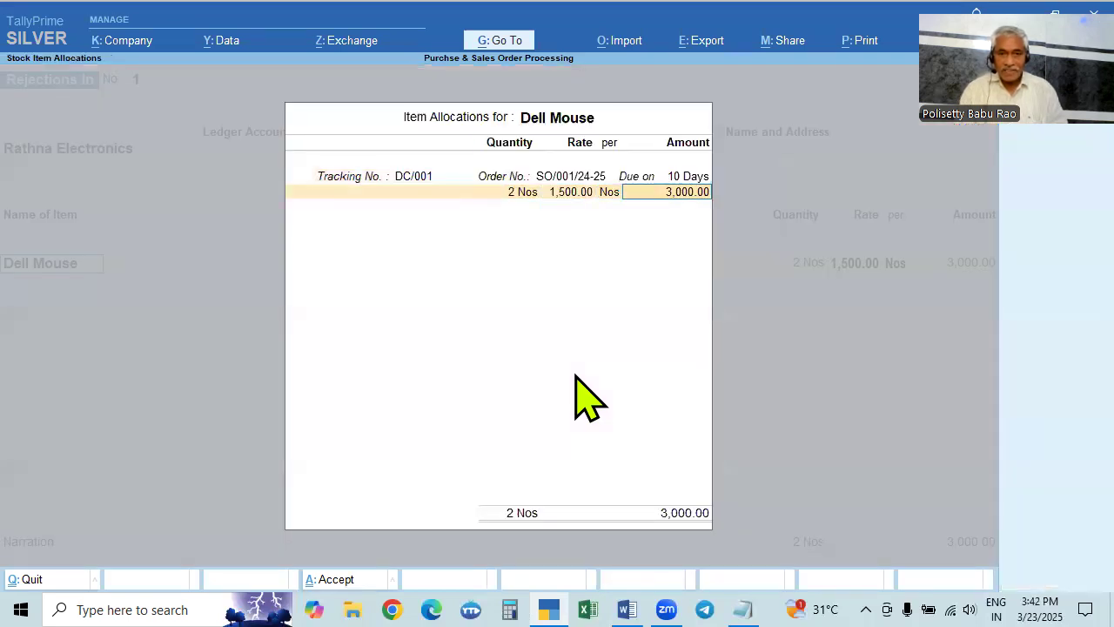
pyautogui.press('Return')
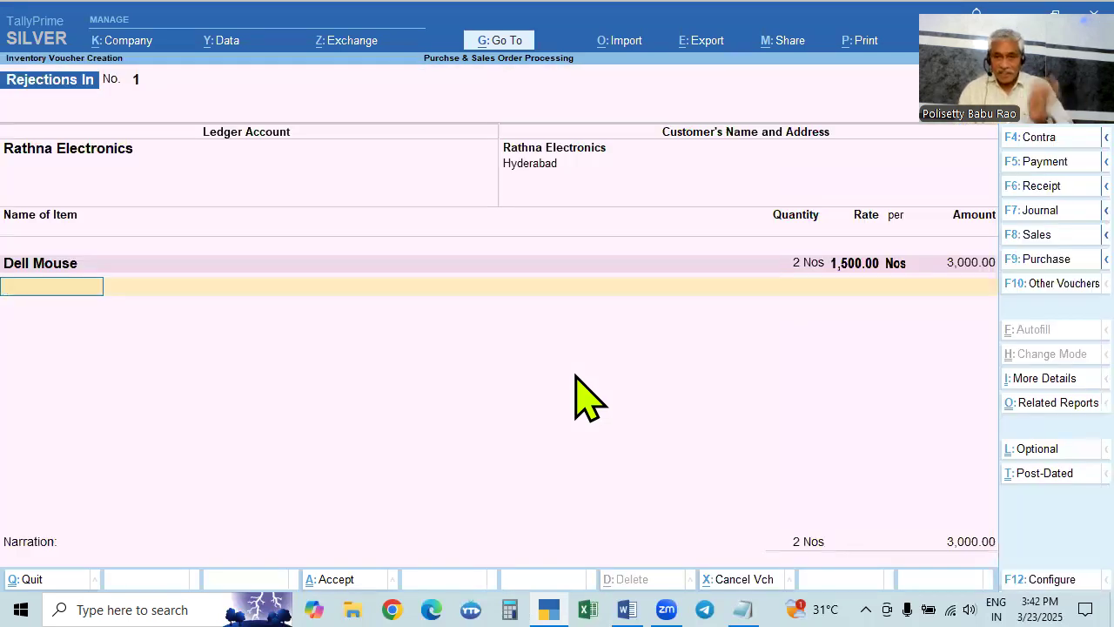
pyautogui.press('Return')
pyautogui.press('Return')
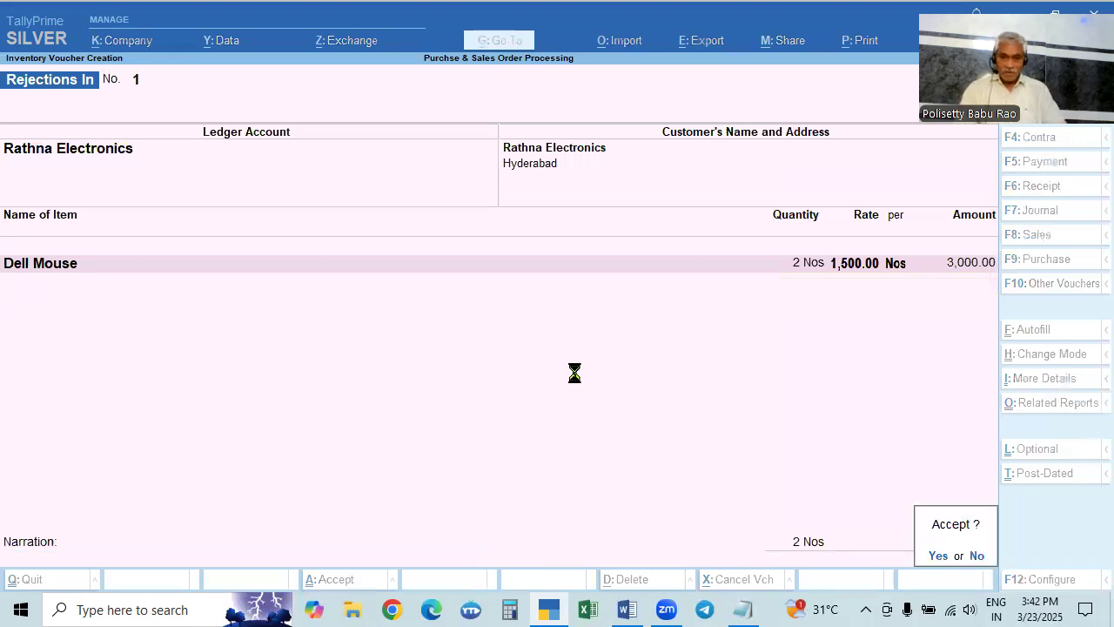
pyautogui.press('Return')
# Switch to the assignment in Word and compare Problem 1's item quantities across the order, delivery note, rejections in, sales and credit note
pyautogui.hotkey('alt', 'Tab')
pyautogui.scroll(3, 518, 239)
pyautogui.scroll(3, 518, 239)
pyautogui.scroll(-2, 490, 372)
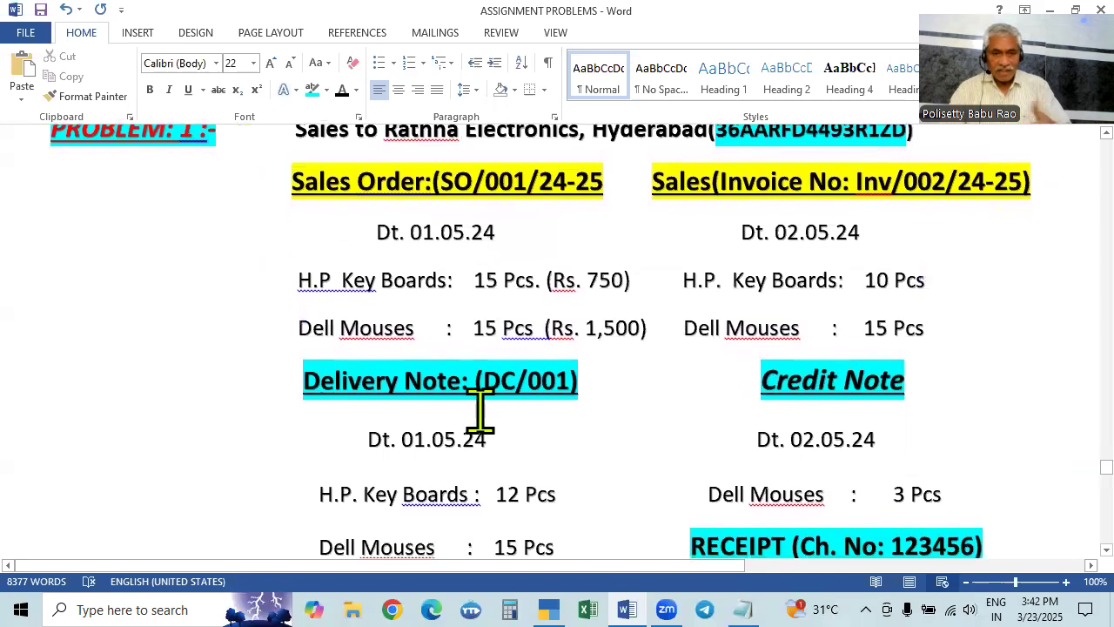
pyautogui.scroll(-4, 481, 408)
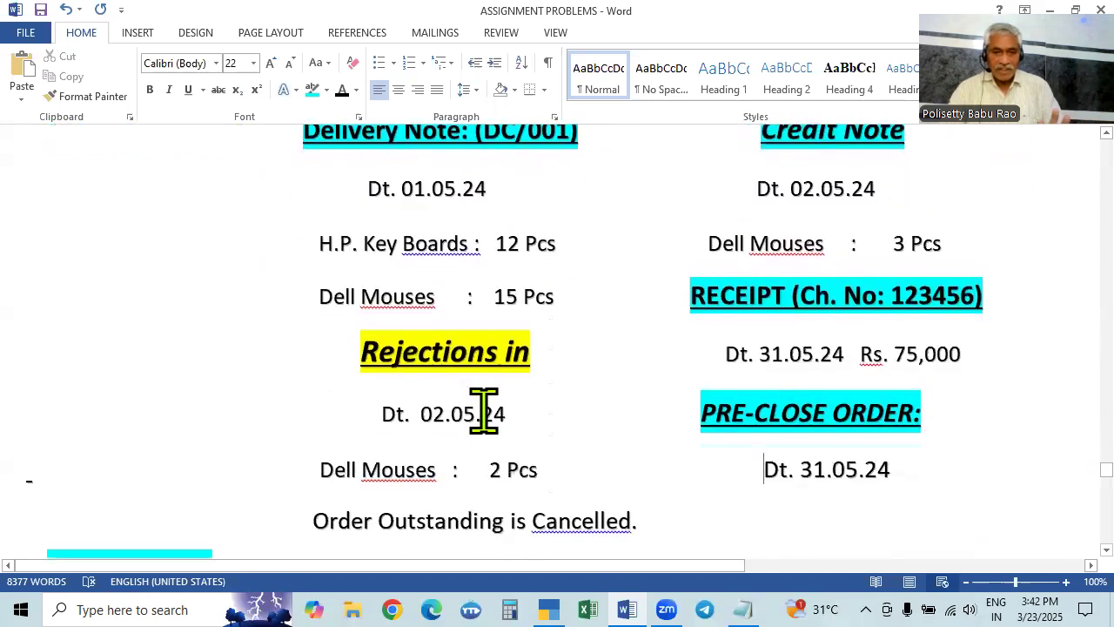
pyautogui.scroll(1, 488, 374)
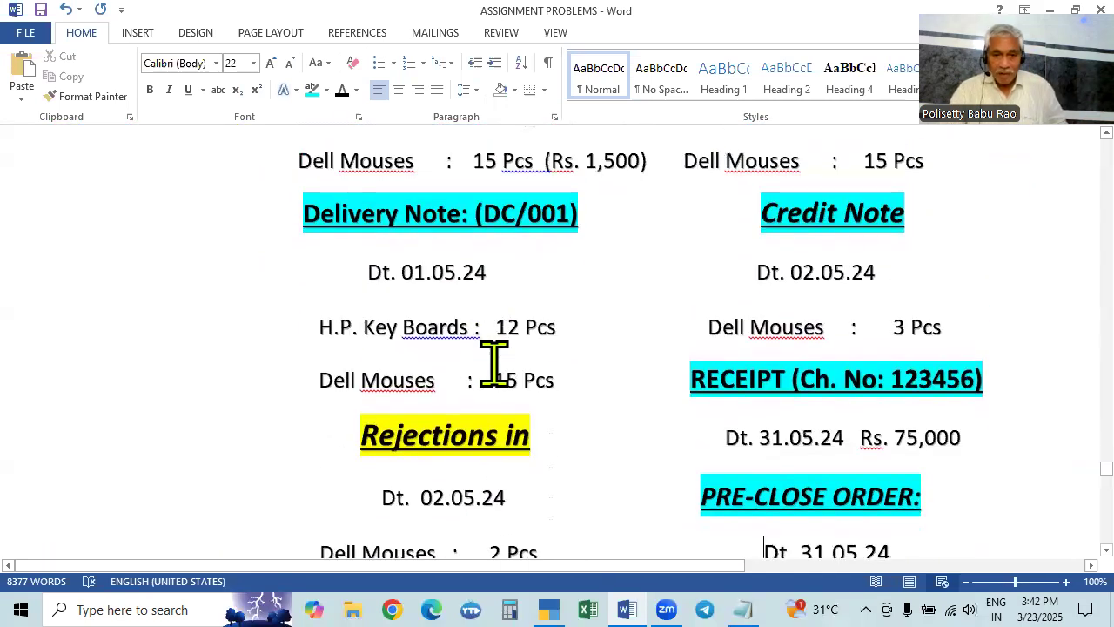
pyautogui.scroll(-1, 500, 349)
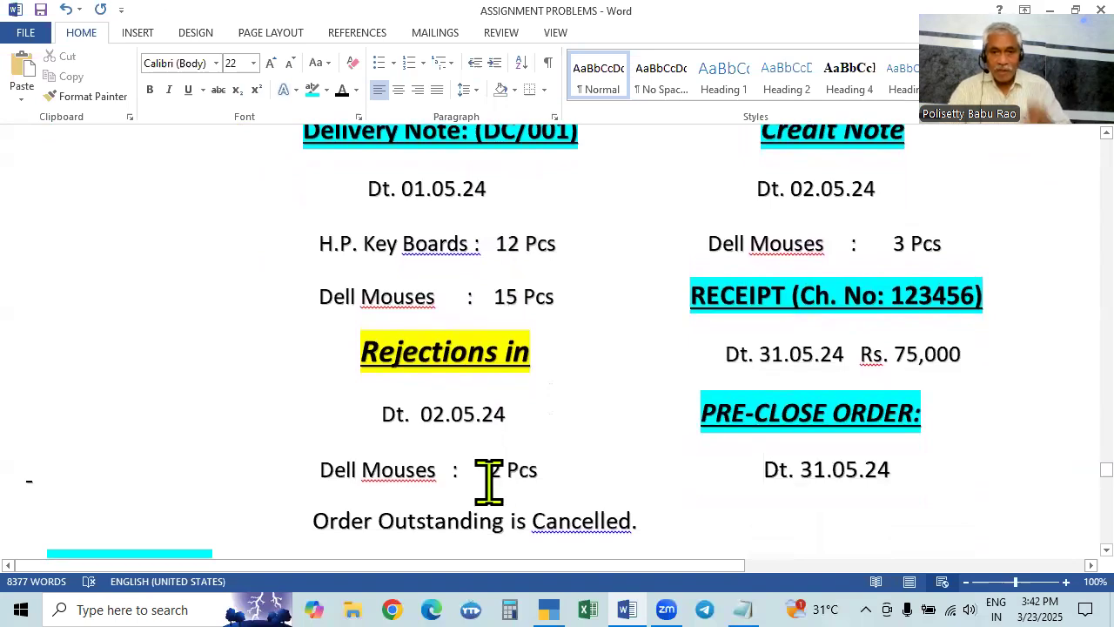
pyautogui.scroll(5, 502, 485)
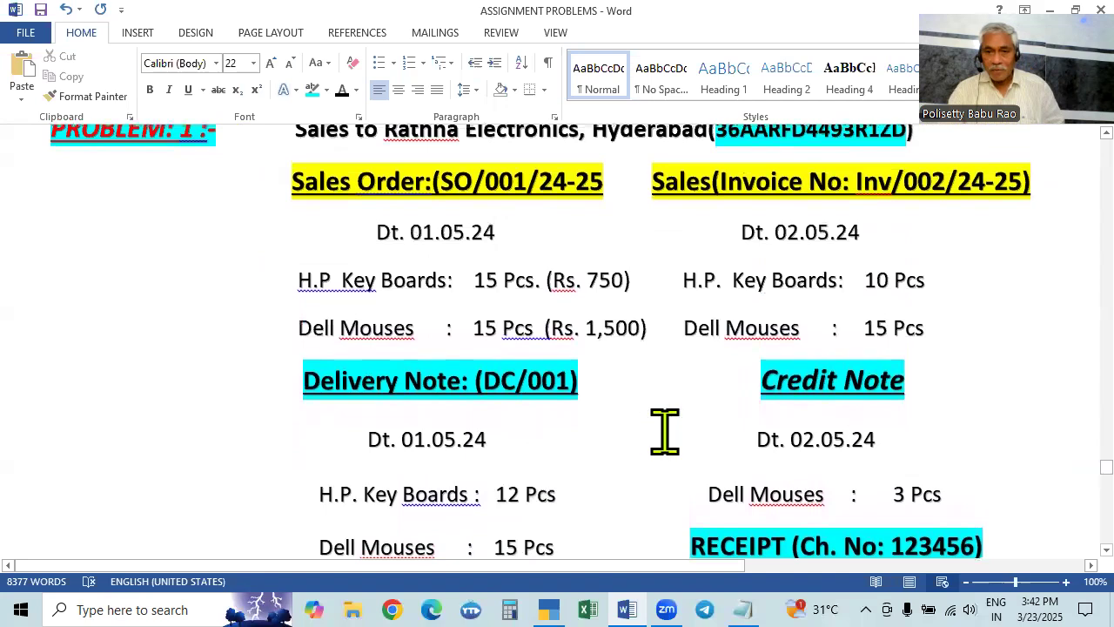
pyautogui.scroll(-2, 707, 413)
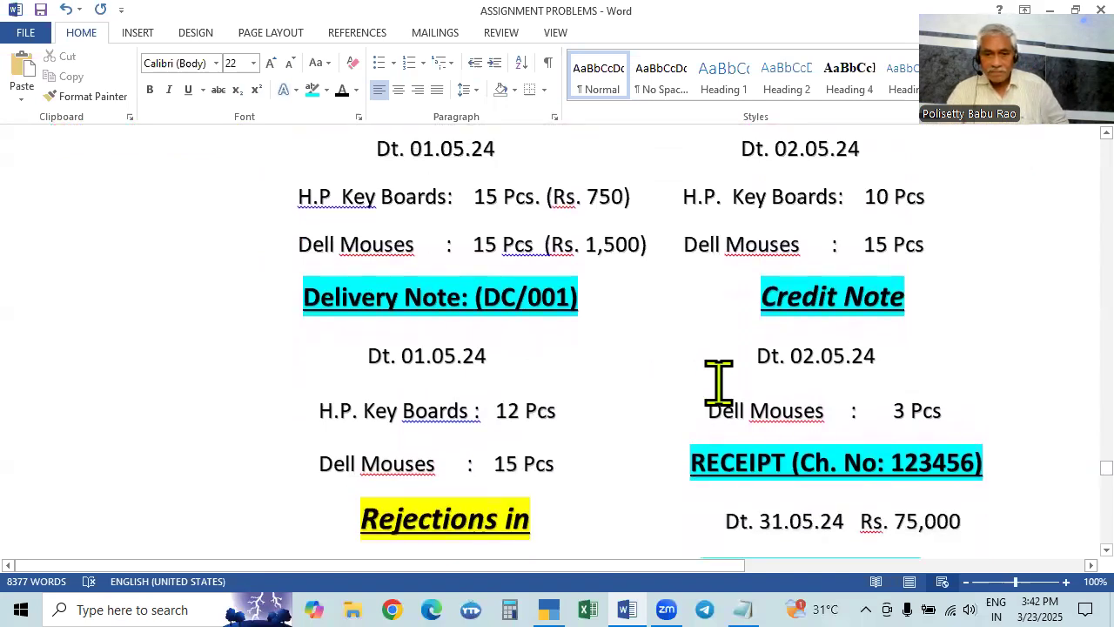
pyautogui.scroll(-2, 719, 383)
pyautogui.scroll(-2, 719, 383)
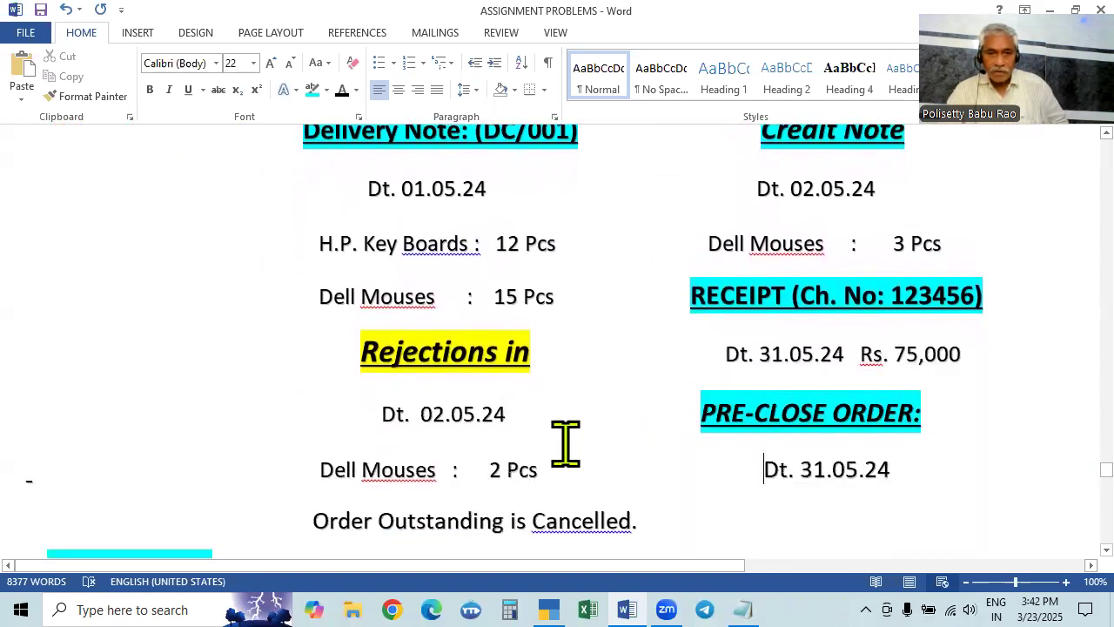
pyautogui.scroll(2, 527, 453)
pyautogui.scroll(2, 791, 249)
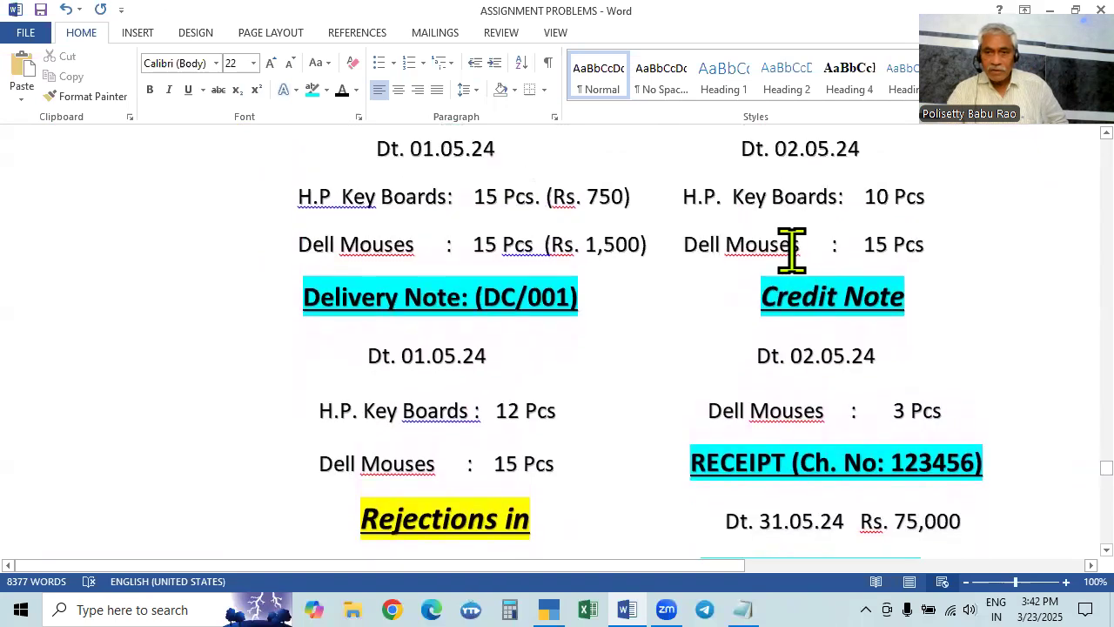
# Replace "Dell Mouses" with "HP keyboard" under the assignment's Rejections in heading and save the document
pyautogui.scroll(-4, 427, 487)
pyautogui.click(437, 471)
pyautogui.press('BackSpace')
pyautogui.press('BackSpace')
pyautogui.press('BackSpace')
pyautogui.press('BackSpace')
pyautogui.press('BackSpace')
pyautogui.press('BackSpace')
pyautogui.press('BackSpace')
pyautogui.press('BackSpace')
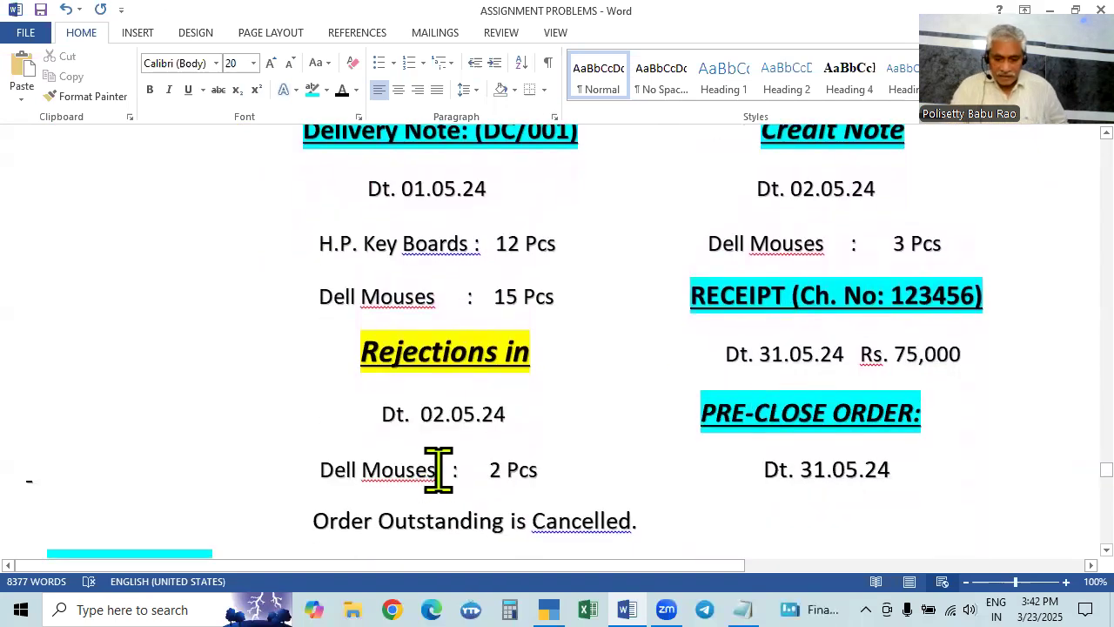
pyautogui.press('BackSpace')
pyautogui.press('BackSpace')
pyautogui.press('BackSpace')
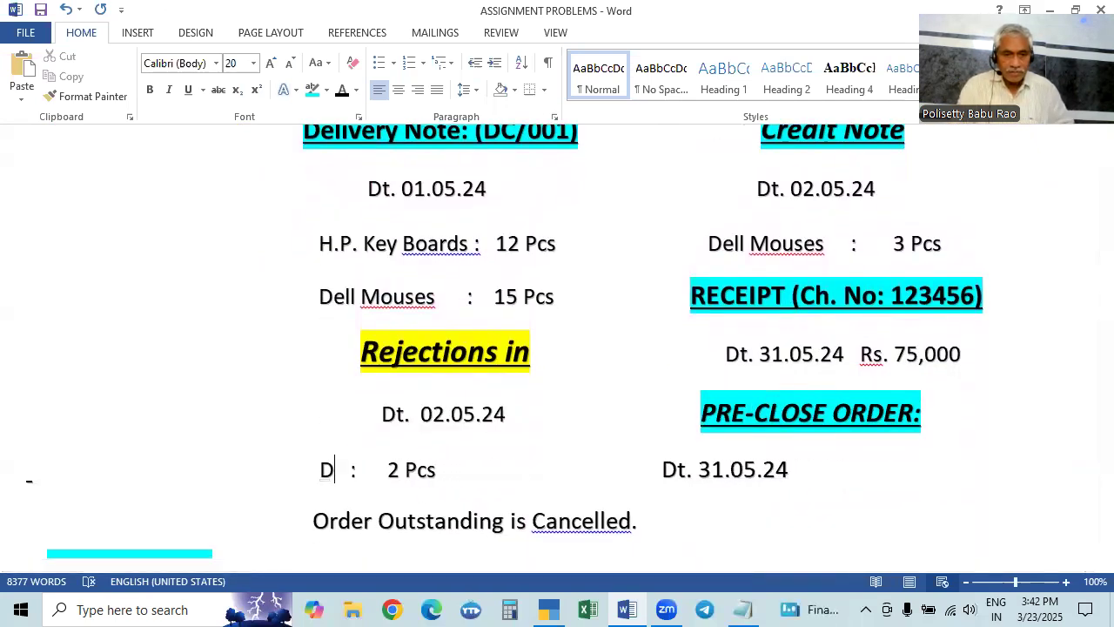
pyautogui.write('H p')
pyautogui.press('BackSpace')
pyautogui.press('BackSpace')
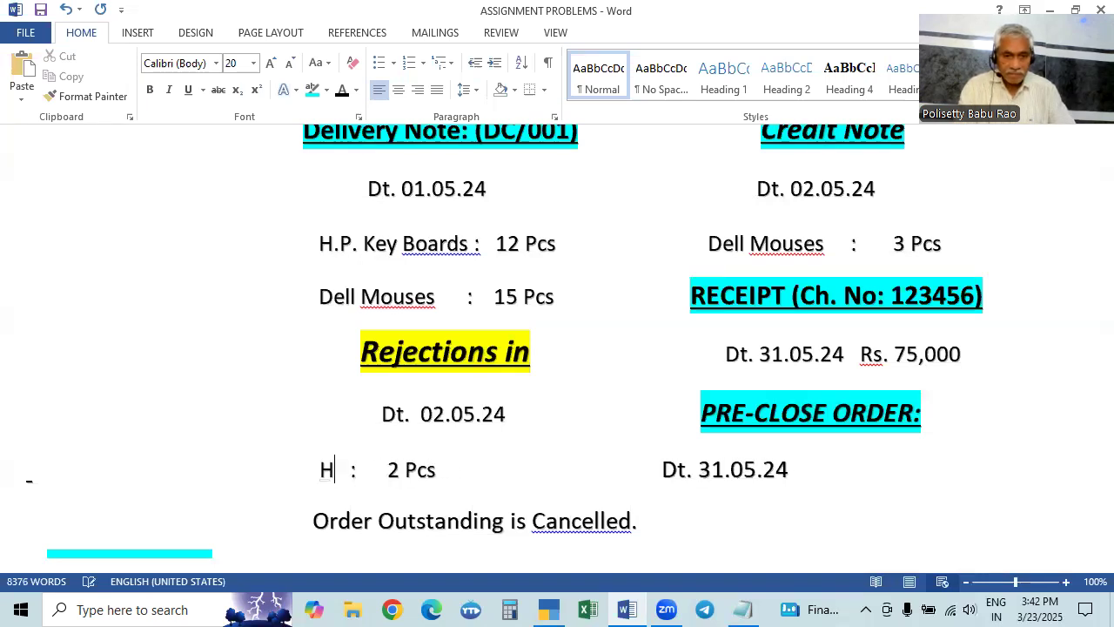
pyautogui.write('p')
pyautogui.press('BackSpace')
pyautogui.write('P')
pyautogui.write(' keyboar')
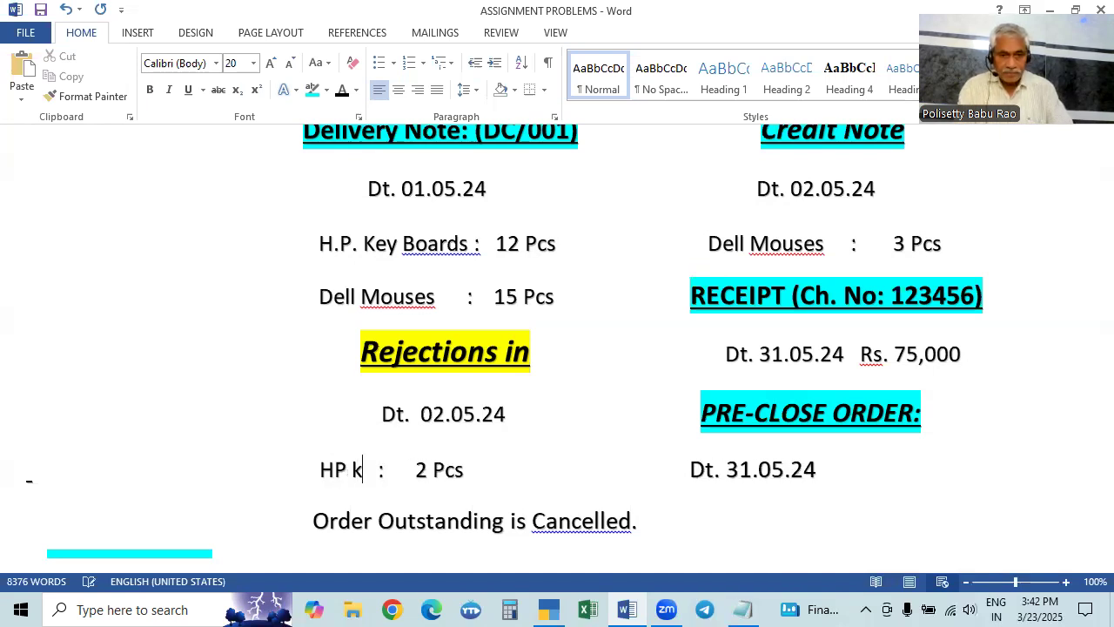
pyautogui.write('d')
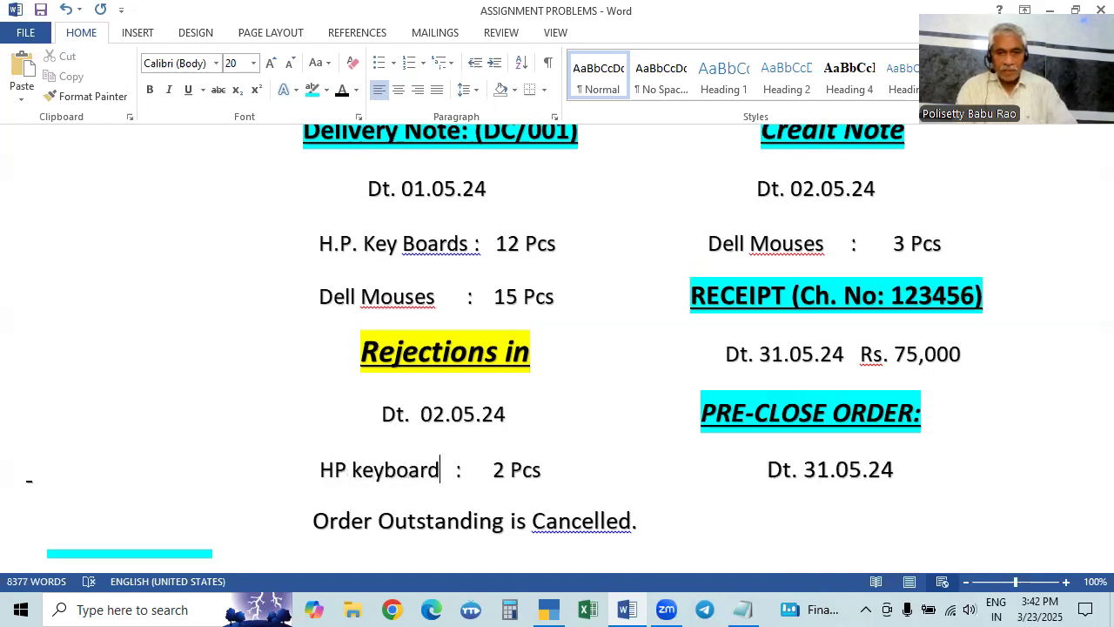
pyautogui.hotkey('ctrl', 's')
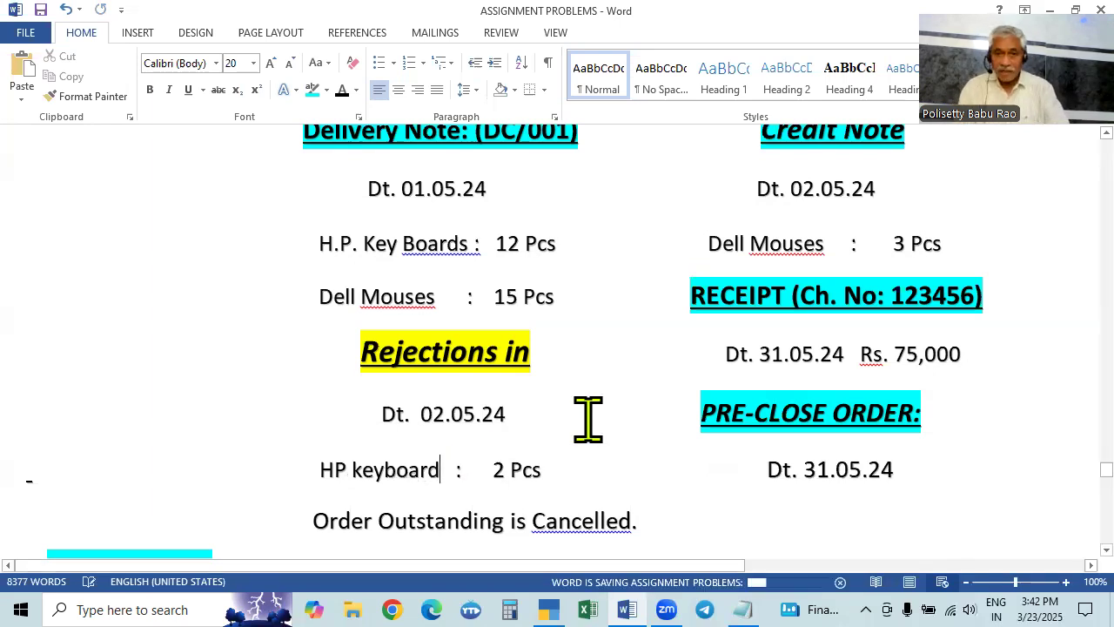
# Switch to TallyPrime, reopen the saved Rejections In voucher and replace Dell Mouse with the stock item HP Keyboard
pyautogui.hotkey('alt', 'Tab')
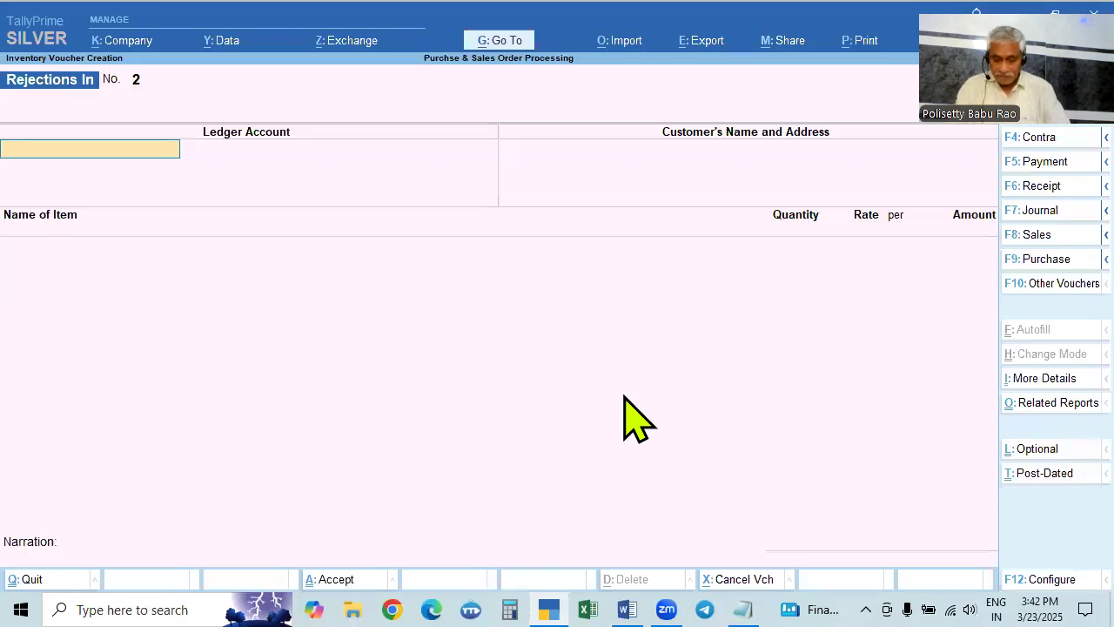
pyautogui.press('pageup')
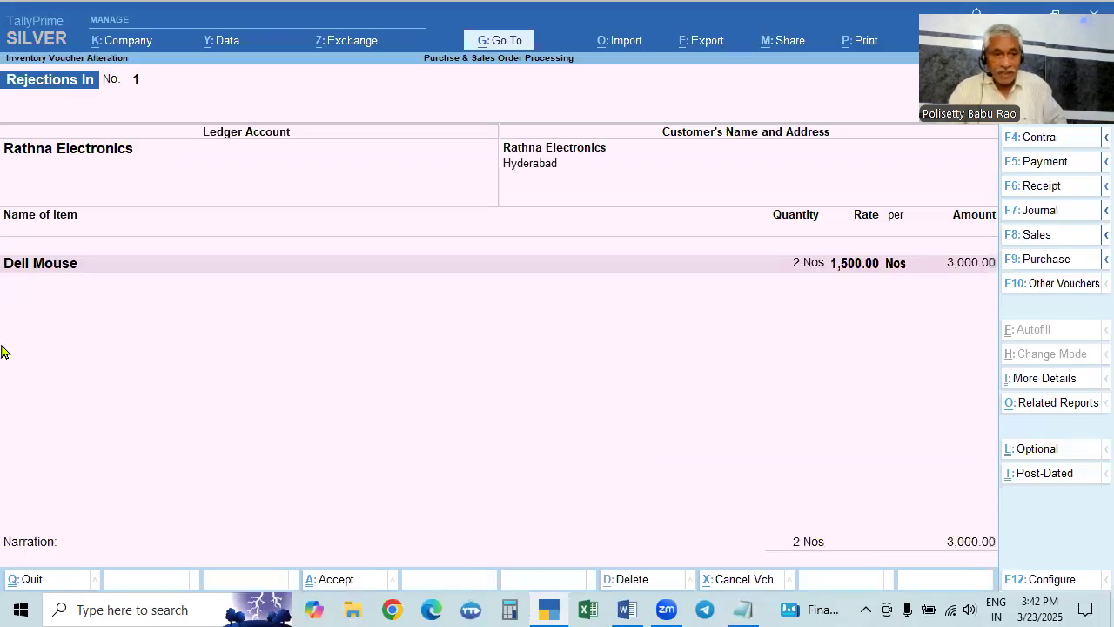
pyautogui.click(37, 270)
pyautogui.write('Hp')
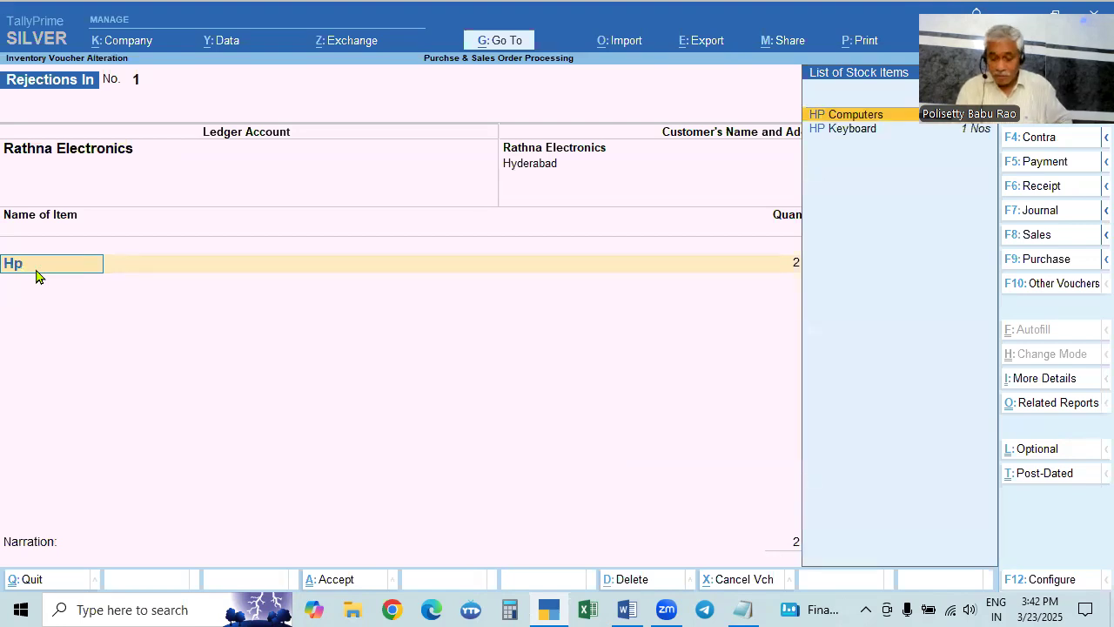
pyautogui.press('Down')
pyautogui.press('Return')
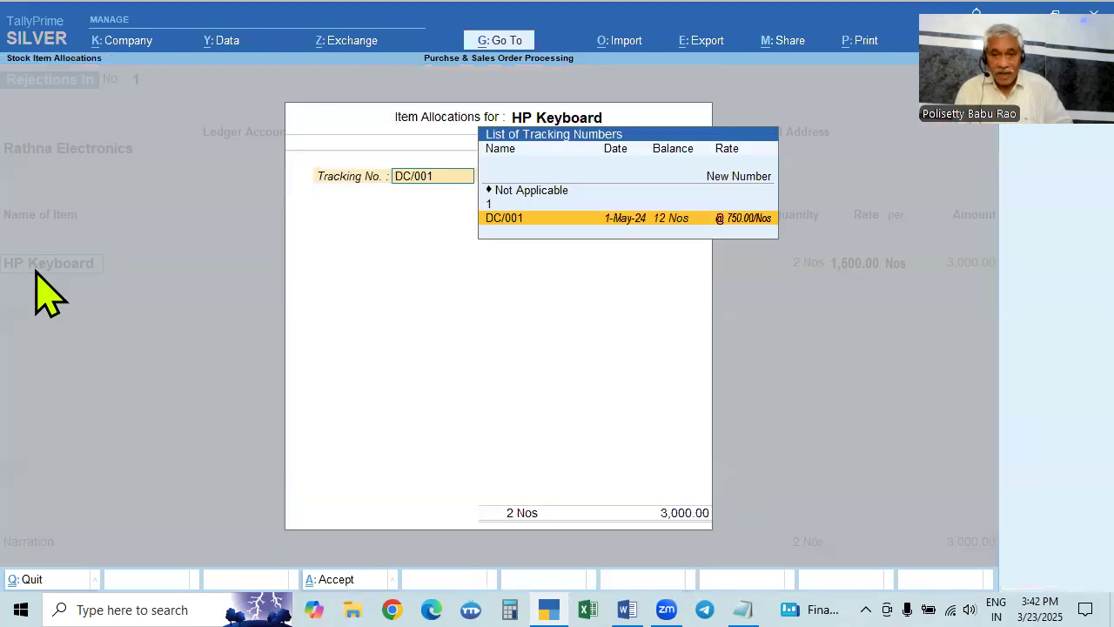
# Allocate HP Keyboard to tracking number DC/001, accept the remaining allocation values and save the altered Rejections In voucher
pyautogui.press('Return')
pyautogui.press('Return')
pyautogui.press('Return')
pyautogui.press('Return')
pyautogui.press('Return')
pyautogui.press('Return')
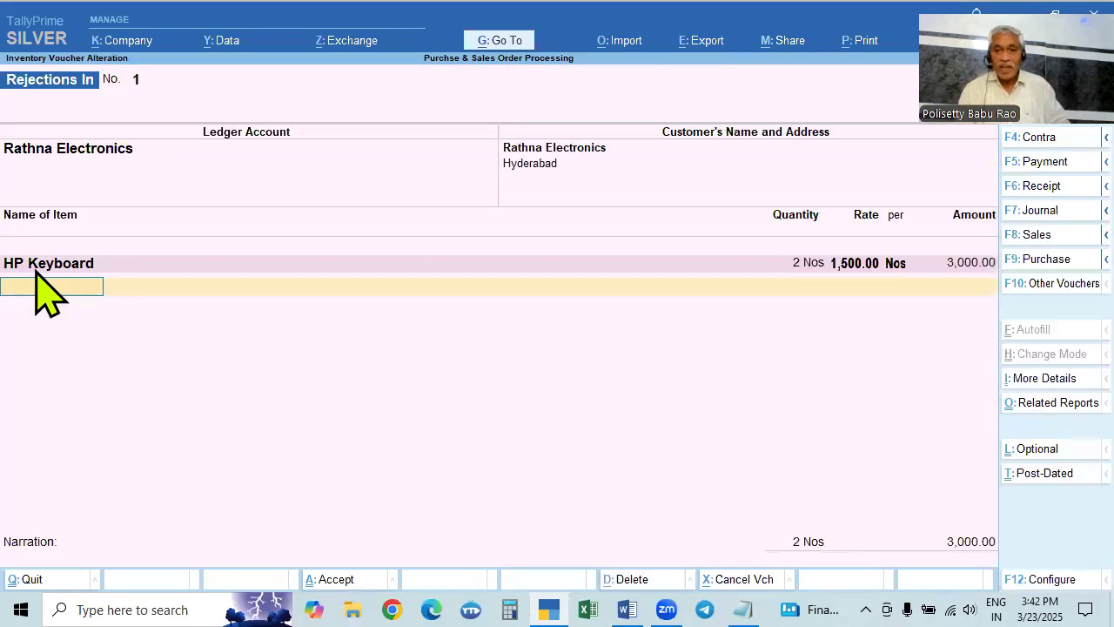
pyautogui.press('Return')
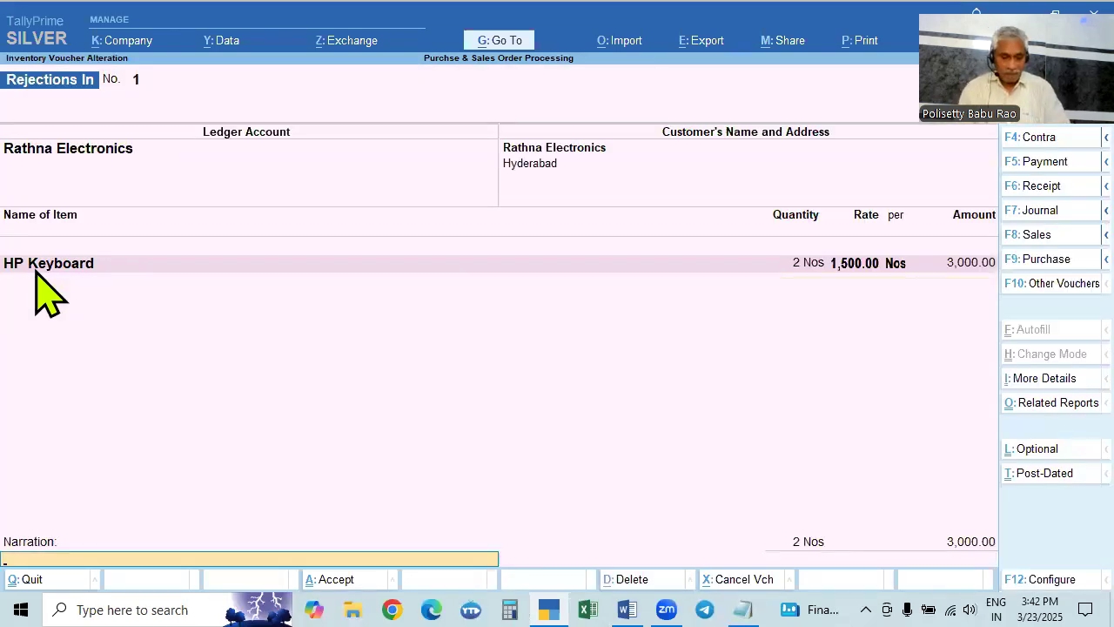
pyautogui.press('Return')
pyautogui.press('Return')
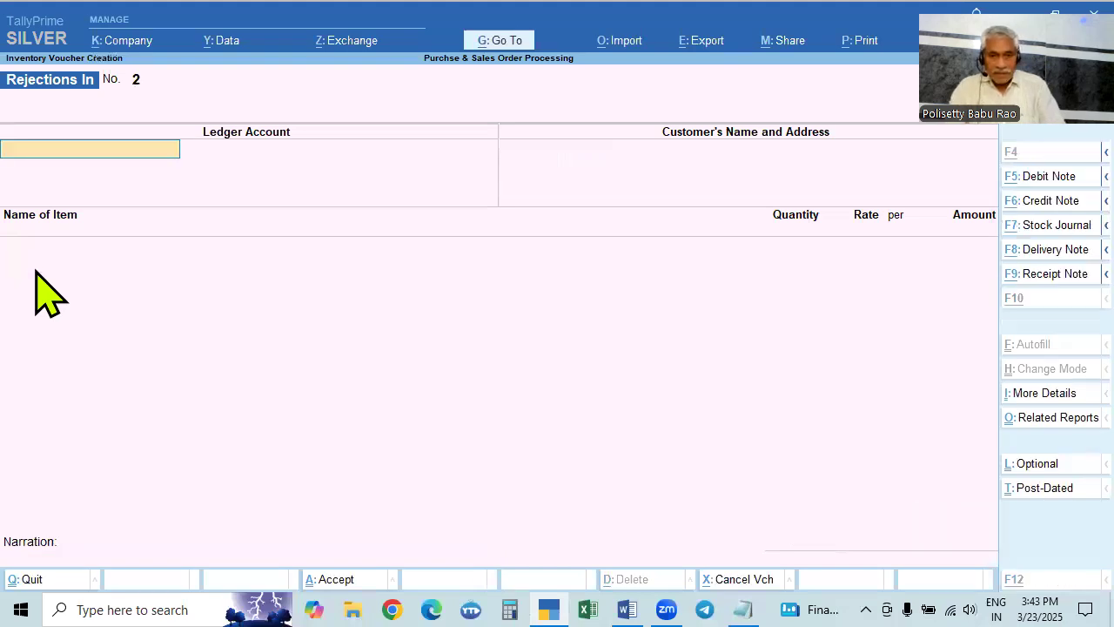
# Check the keyboard's rate in the Word assignment, set it to 750 in TallyPrime's saved Rejections In voucher, save and return to Gateway of Tally
pyautogui.hotkey('alt', 'Tab')
pyautogui.scroll(4, 41, 268)
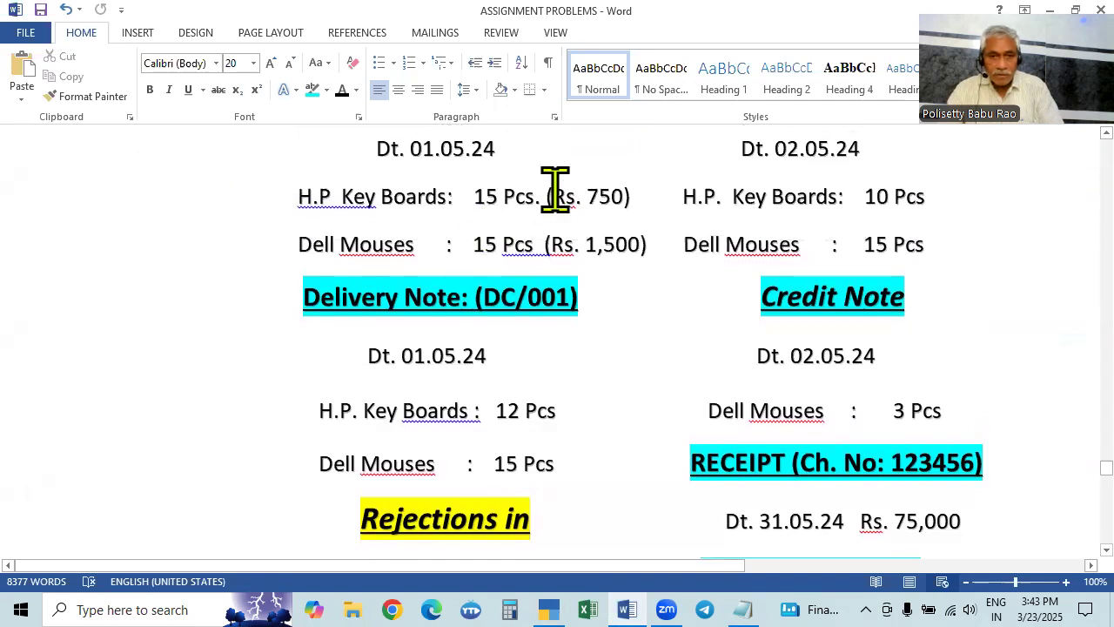
pyautogui.hotkey('alt', 'Tab')
pyautogui.press('pageup')
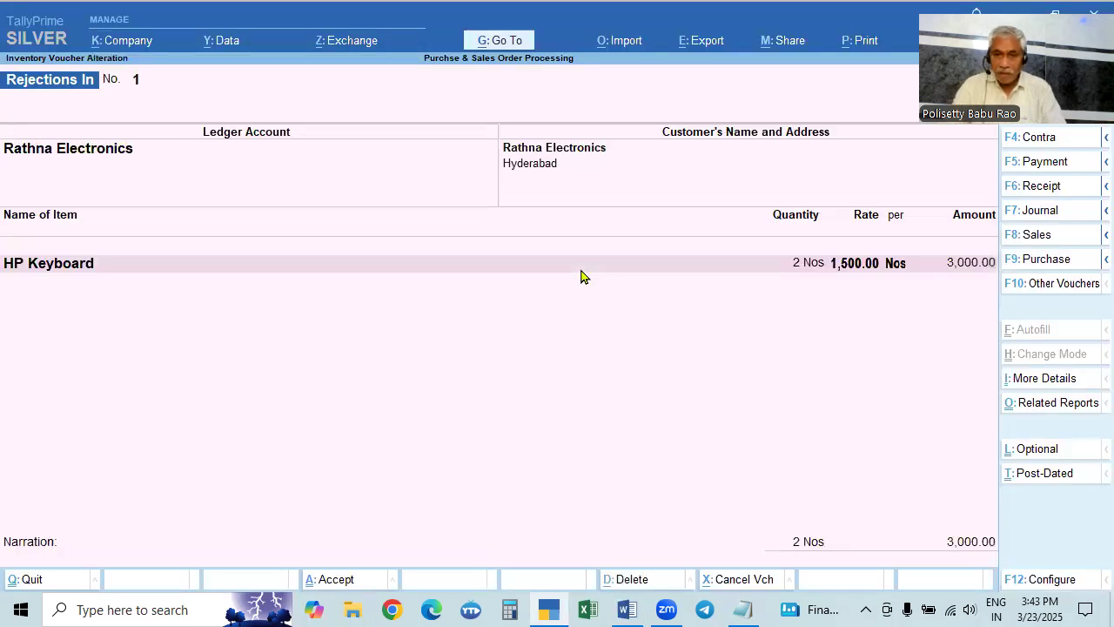
pyautogui.press('Return')
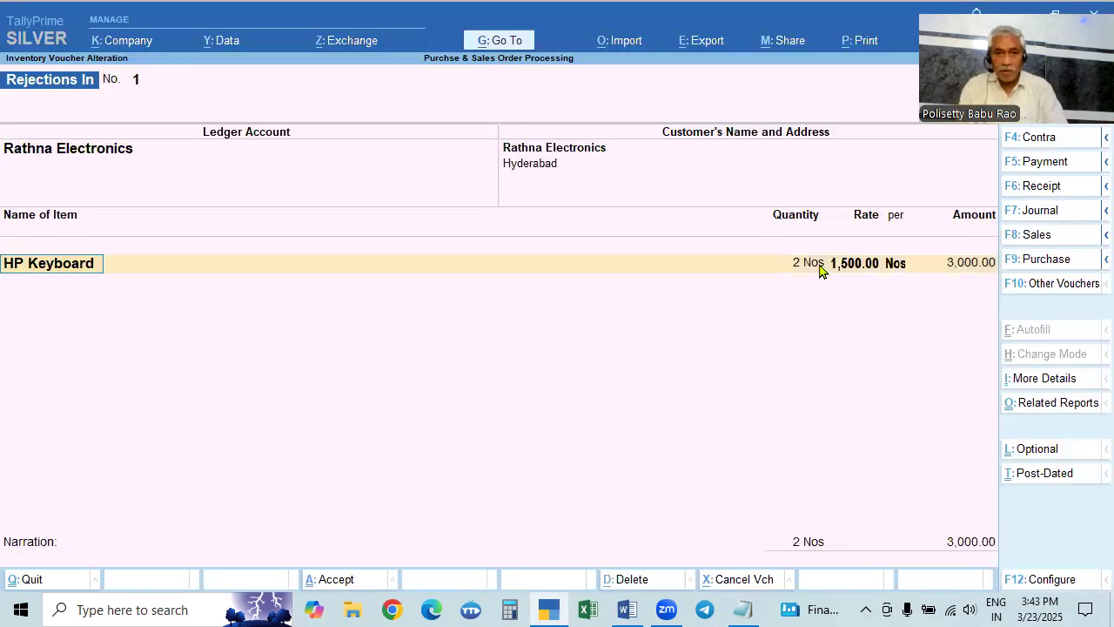
pyautogui.press('Return')
pyautogui.press('Return')
pyautogui.write('750')
pyautogui.press('Return')
pyautogui.press('Return')
pyautogui.press('Return')
pyautogui.press('Return')
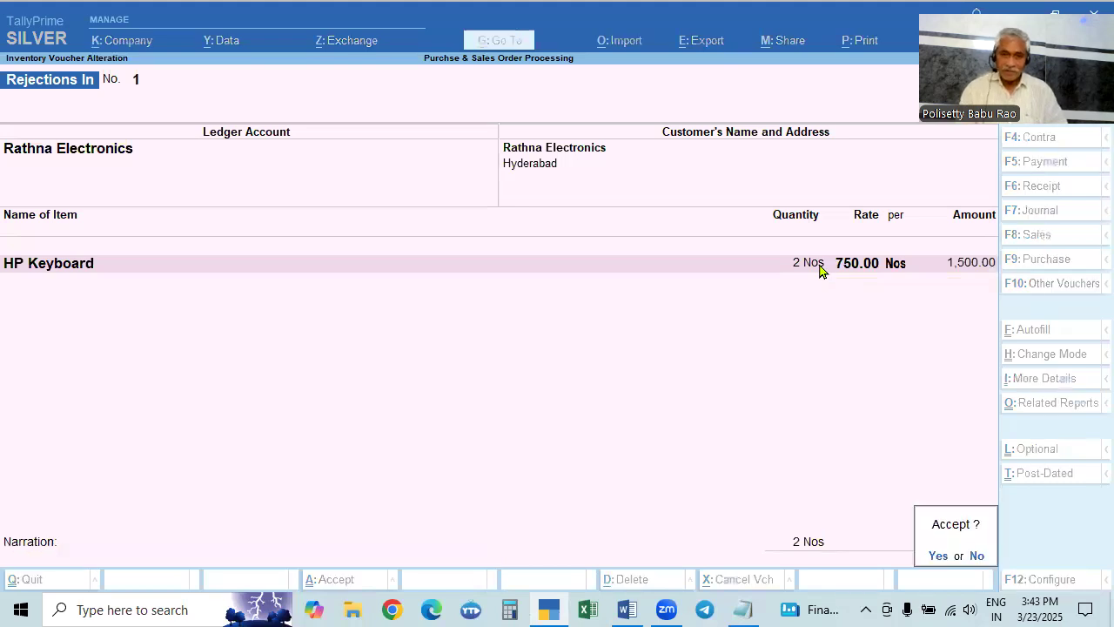
pyautogui.press('Return')
pyautogui.press('Escape')
pyautogui.press('Down')
pyautogui.press('Down')
pyautogui.press('Up')
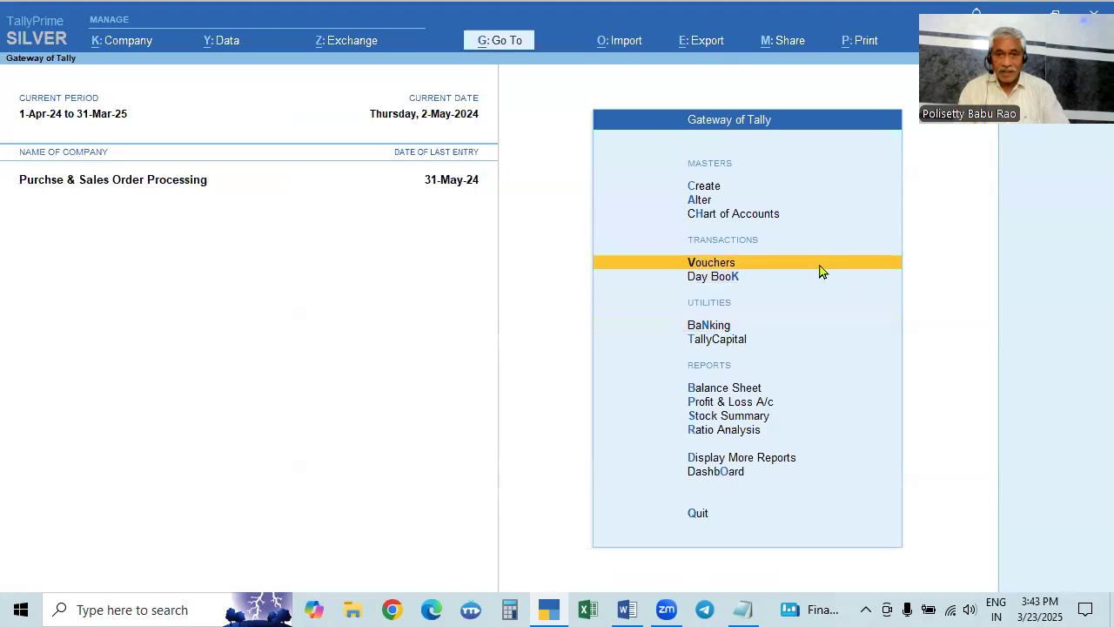
# Consult the assignment's sales invoice details in Word, open a new Sales voucher in TallyPrime and return to the assignment
pyautogui.hotkey('alt', 'Tab')
pyautogui.scroll(-2, 492, 518)
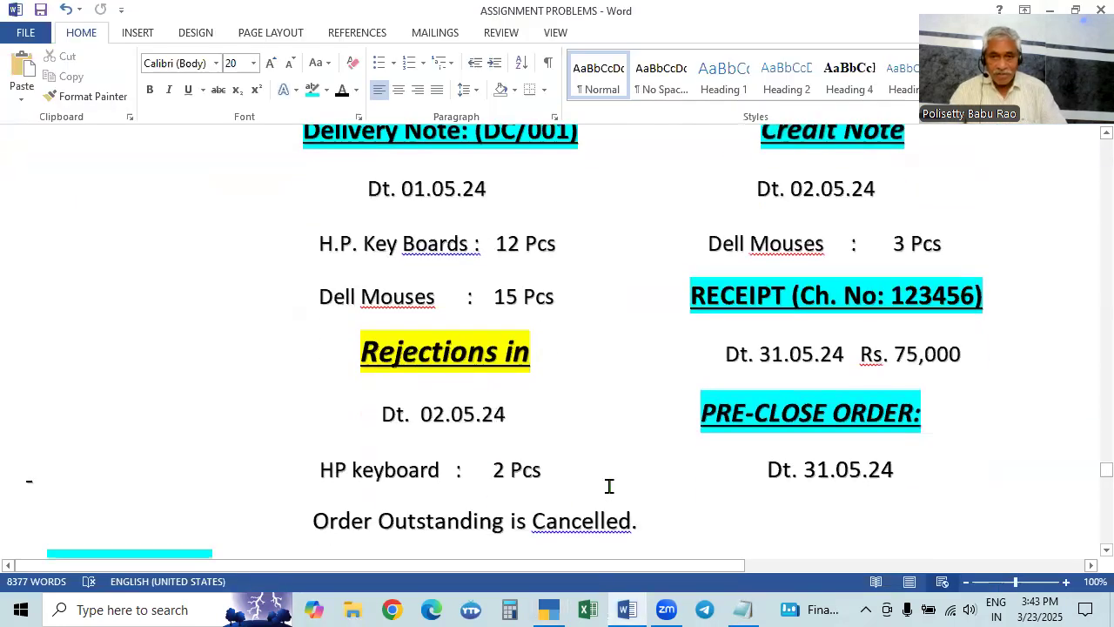
pyautogui.scroll(3, 607, 484)
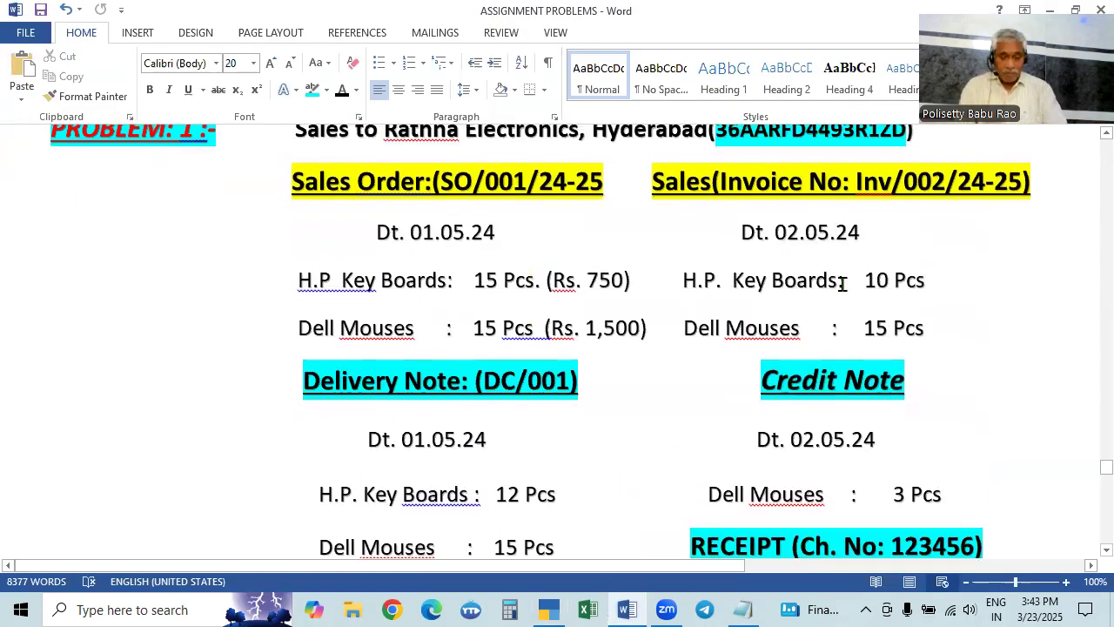
pyautogui.hotkey('alt', 'Tab')
pyautogui.press('Return')
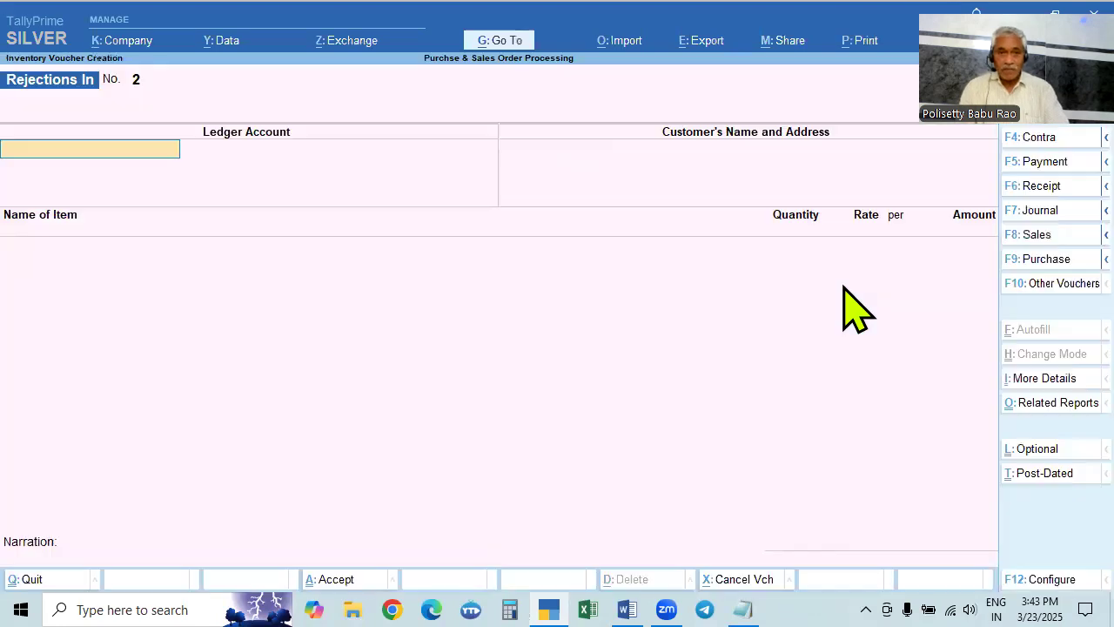
pyautogui.press('F8')
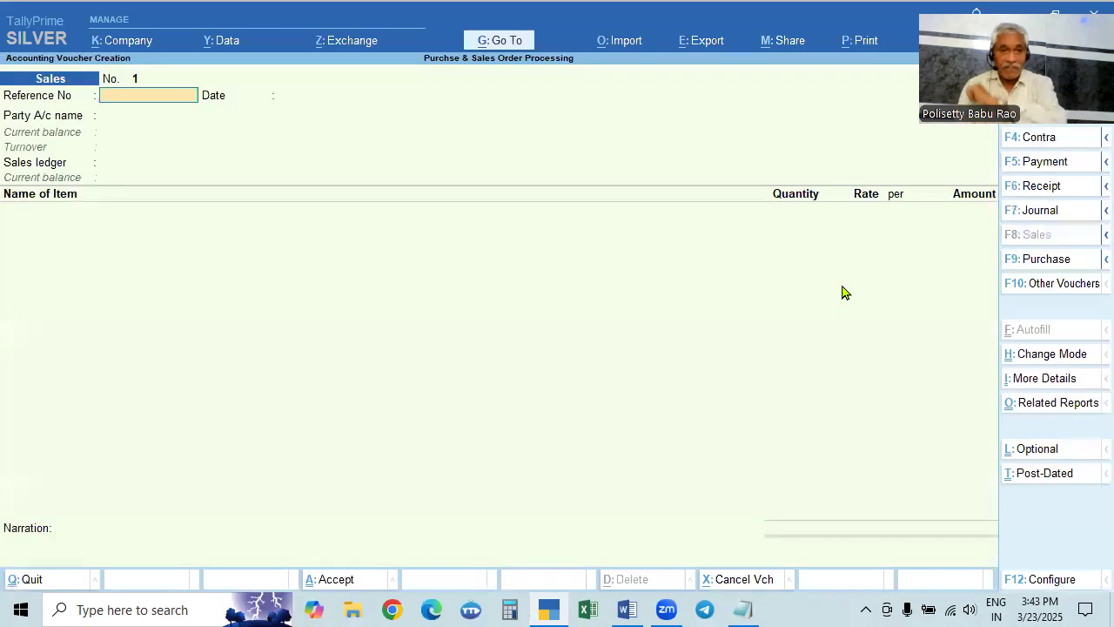
pyautogui.hotkey('alt', 'Tab')
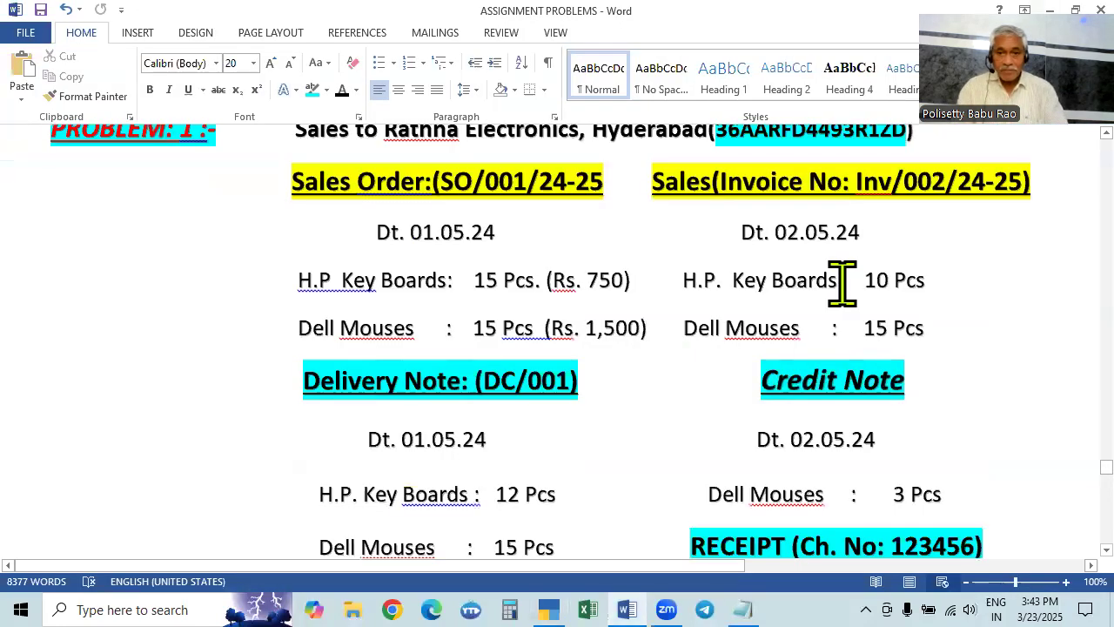
# Switch to TallyPrime and set the new Sales voucher's date to 2-May-24
pyautogui.hotkey('alt', 'Tab')
pyautogui.press('F2')
pyautogui.write('2-4')
pyautogui.press('Return')
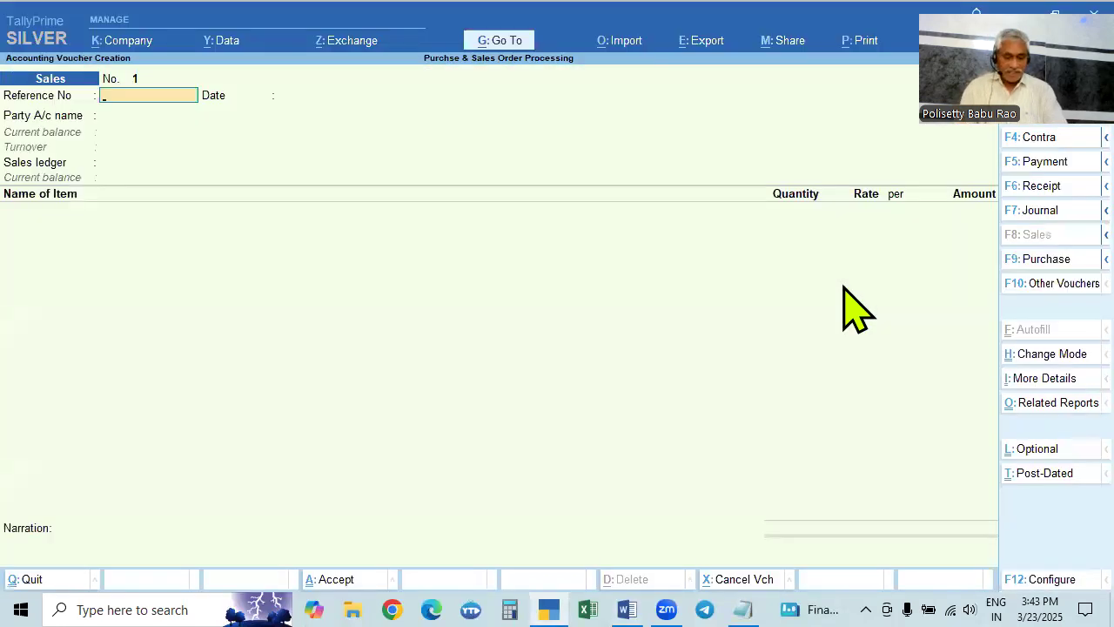
# Copy the invoice number Inv/002/24-25 from the Word assignment into the Sales voucher's reference number and accept the reference date
pyautogui.hotkey('alt', 'Tab')
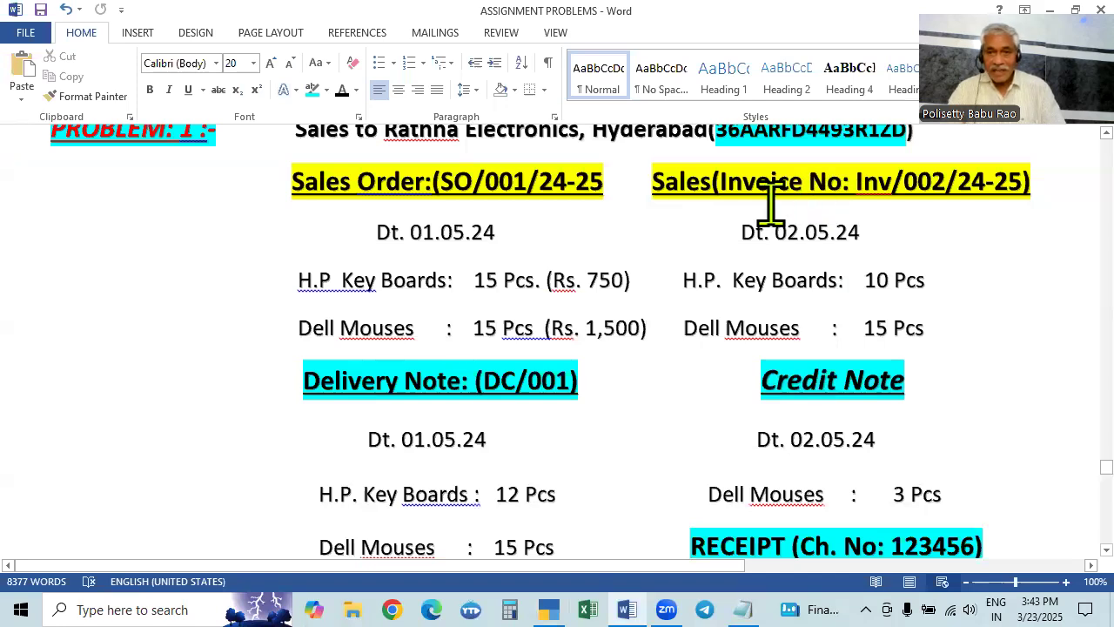
pyautogui.moveTo(855, 179); pyautogui.dragTo(1022, 174)
pyautogui.hotkey('ctrl', 'c')
pyautogui.hotkey('alt', 'Tab')
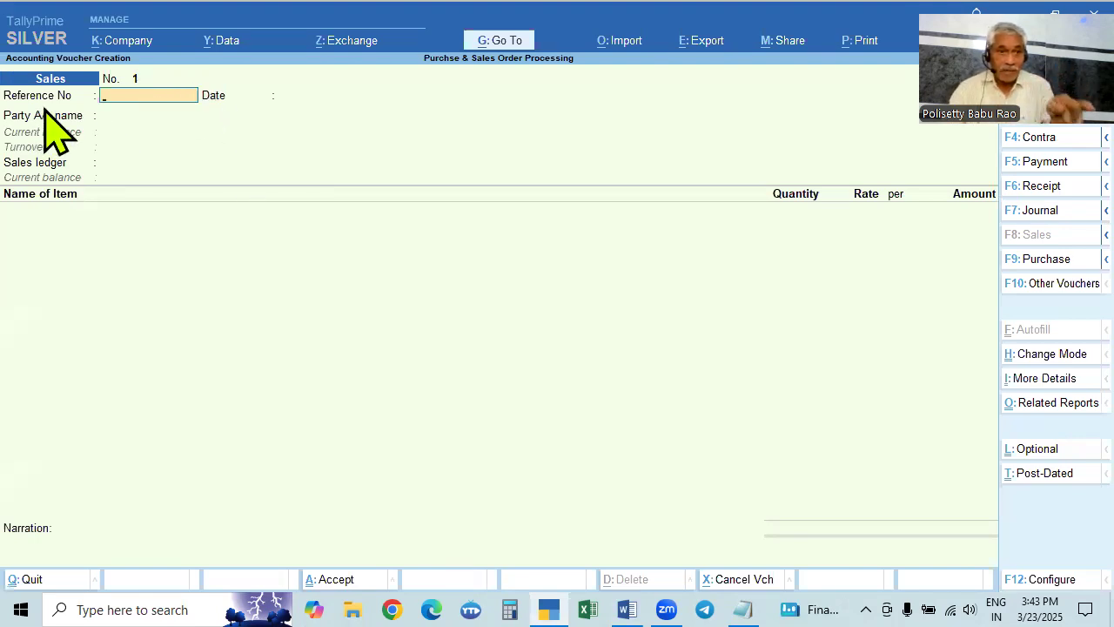
pyautogui.hotkey('ctrl', 'v')
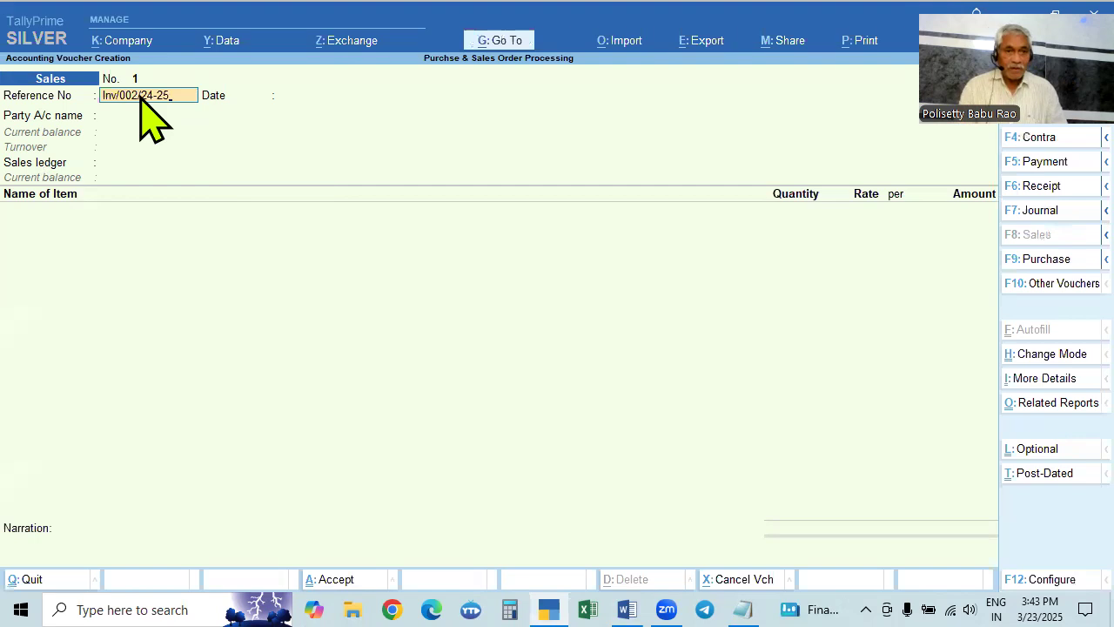
pyautogui.press('Return')
pyautogui.press('Return')
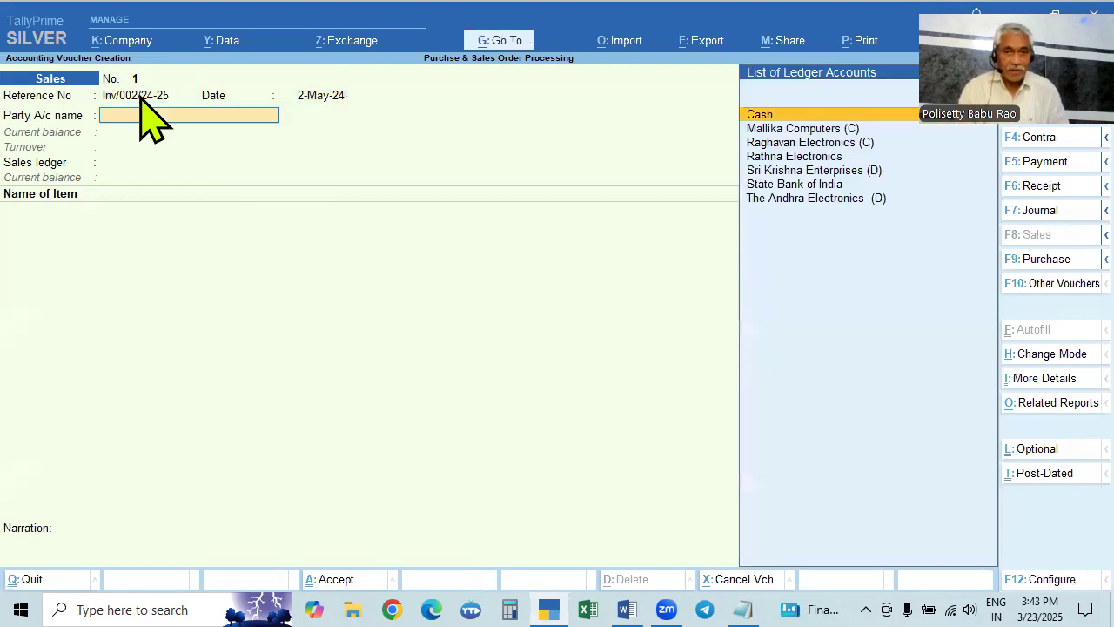
# Choose Rathna Electronics as the party and link delivery note DC/001 in the dispatch details
pyautogui.press('Down')
pyautogui.press('Down')
pyautogui.press('Down')
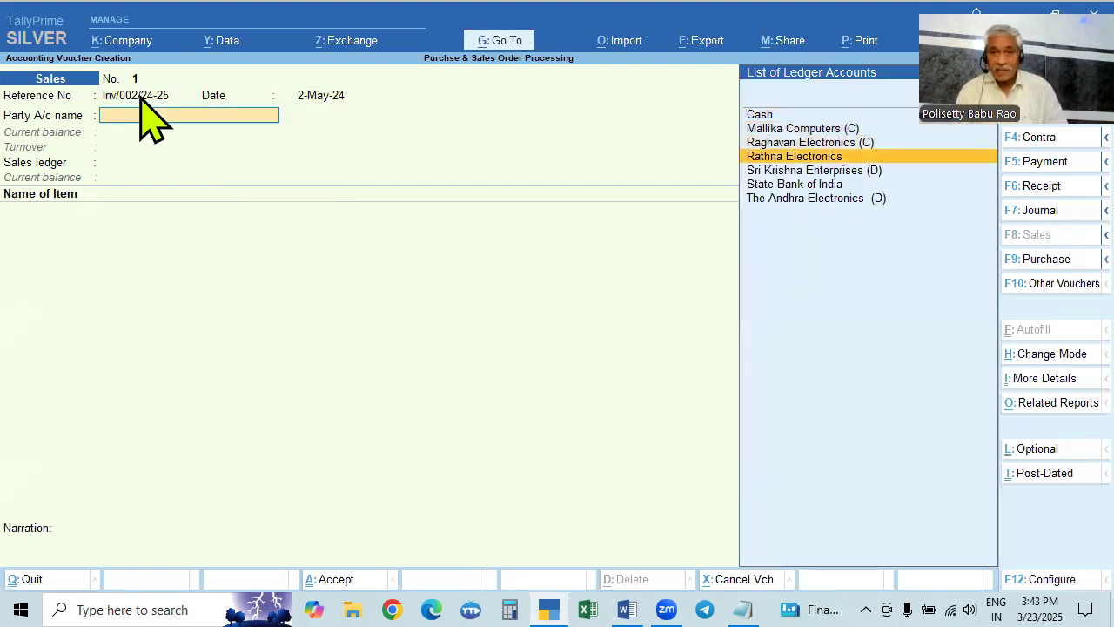
pyautogui.press('Return')
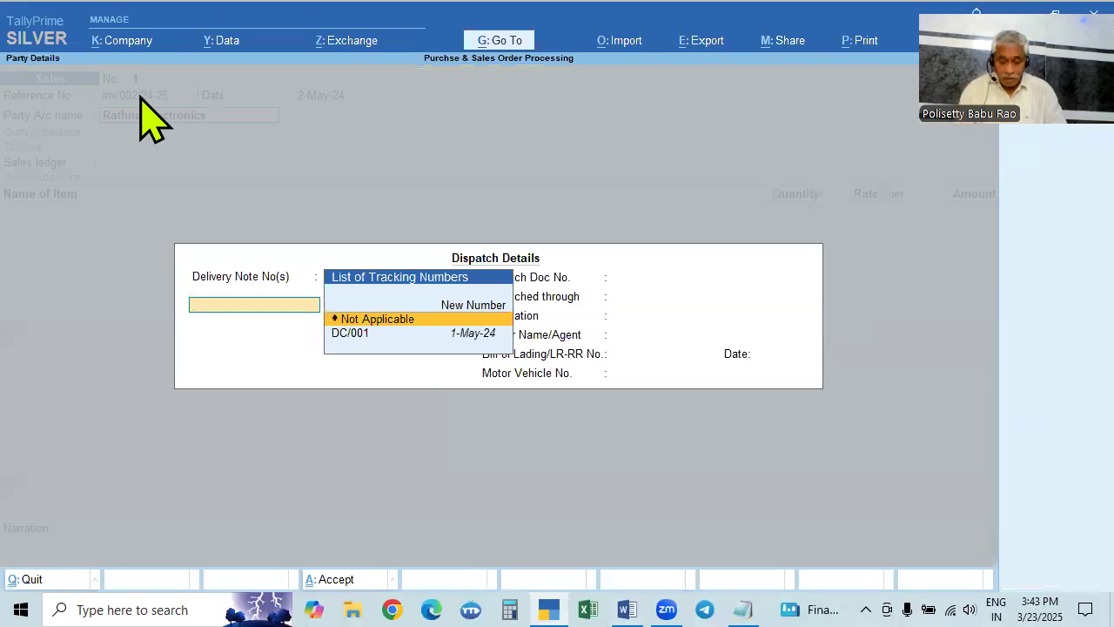
pyautogui.press('Down')
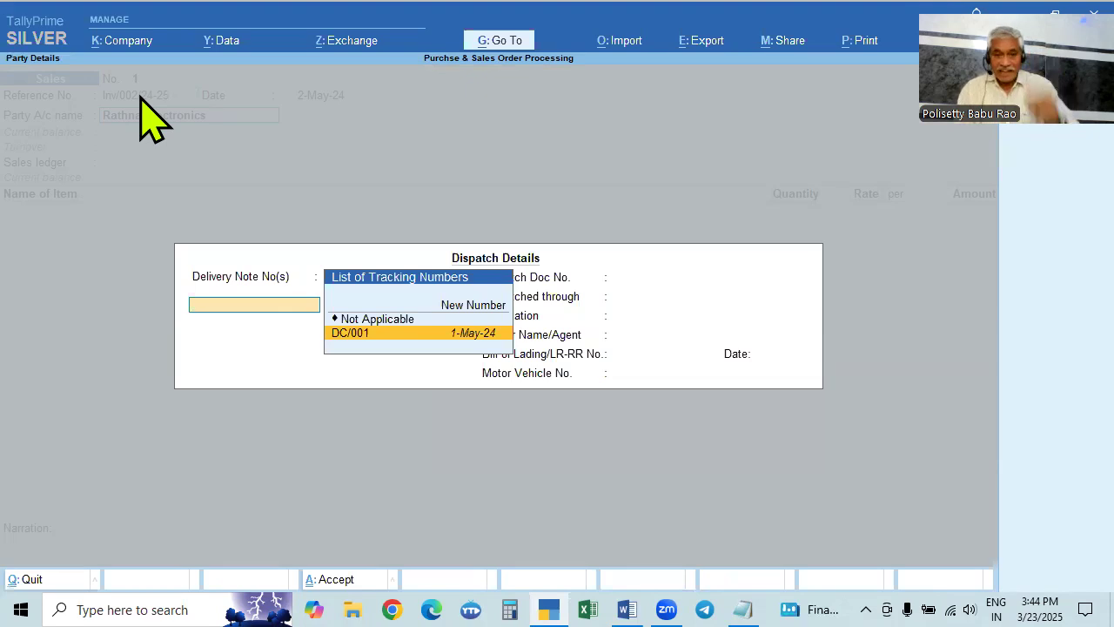
pyautogui.press('Return')
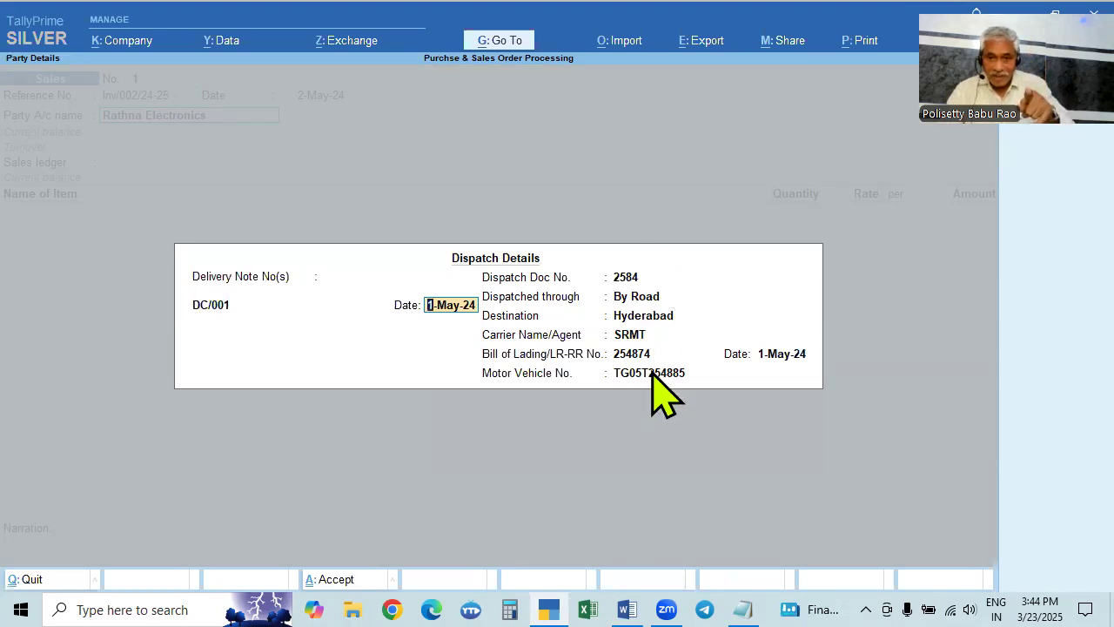
# Accept the dispatch and party details carried over from the delivery note and keep Sales as the sales ledger
pyautogui.press('Return')
pyautogui.press('Return')
pyautogui.press('Return')
pyautogui.press('Return')
pyautogui.press('Return')
pyautogui.press('Return')
pyautogui.press('Return')
pyautogui.press('Return')
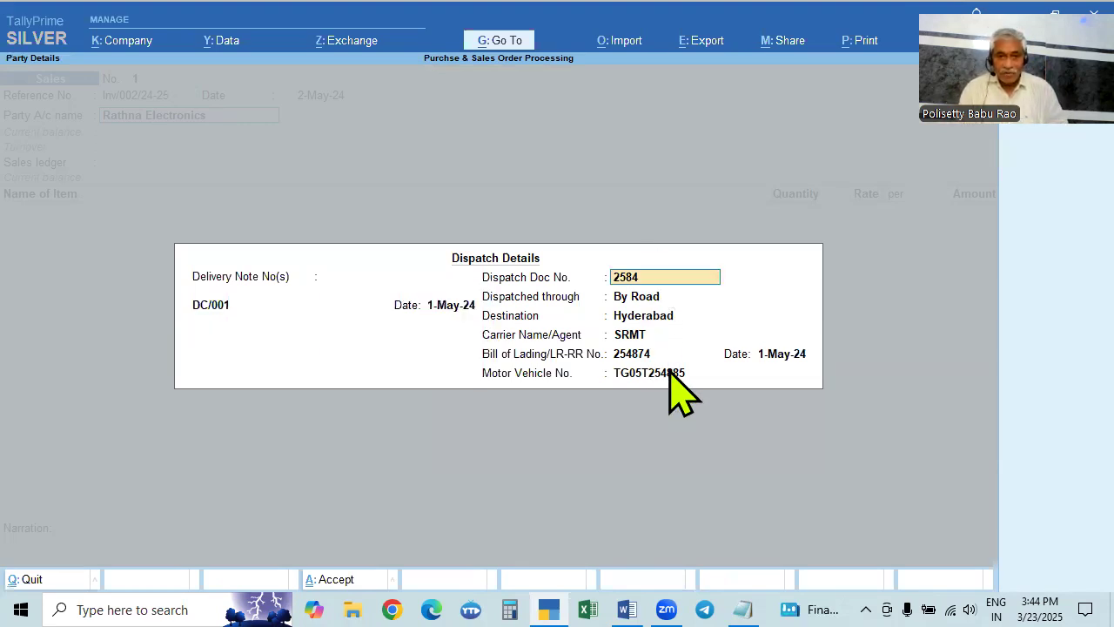
pyautogui.press('Return')
pyautogui.press('Return')
pyautogui.press('Return')
pyautogui.press('Return')
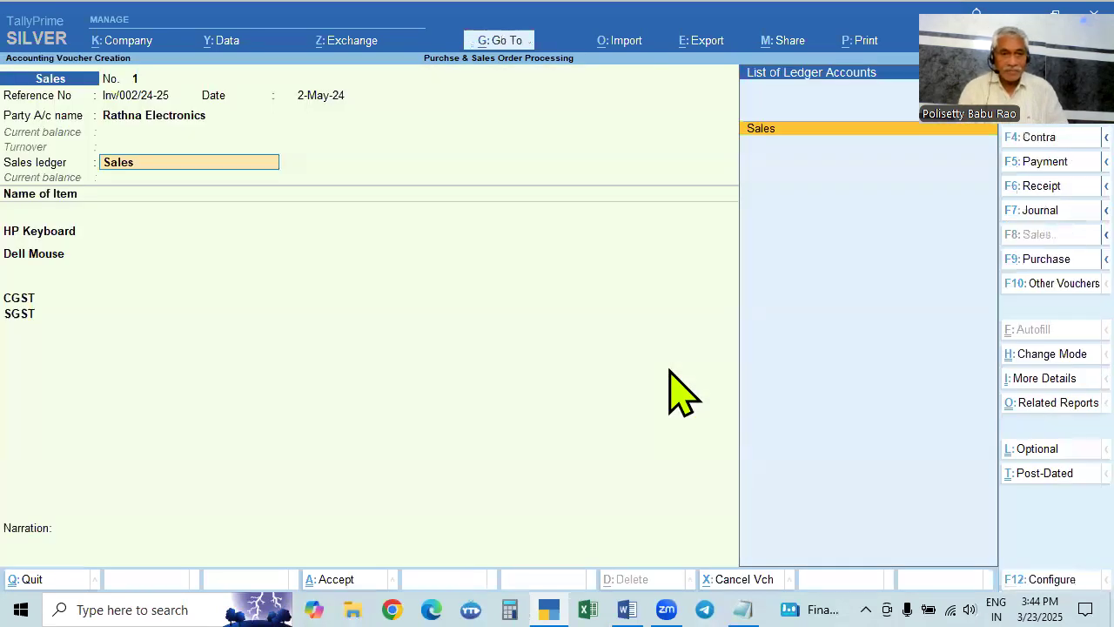
pyautogui.press('Return')
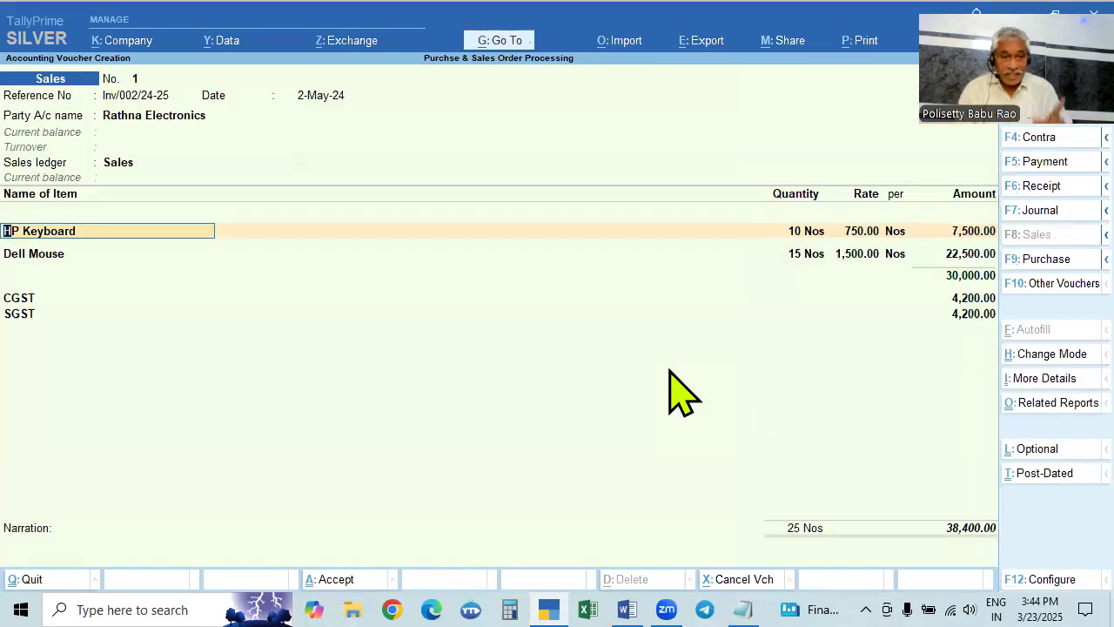
# Consult the invoice quantities in the Word assignment and allocate HP Keyboard to tracking number DC/001
pyautogui.press('Return')
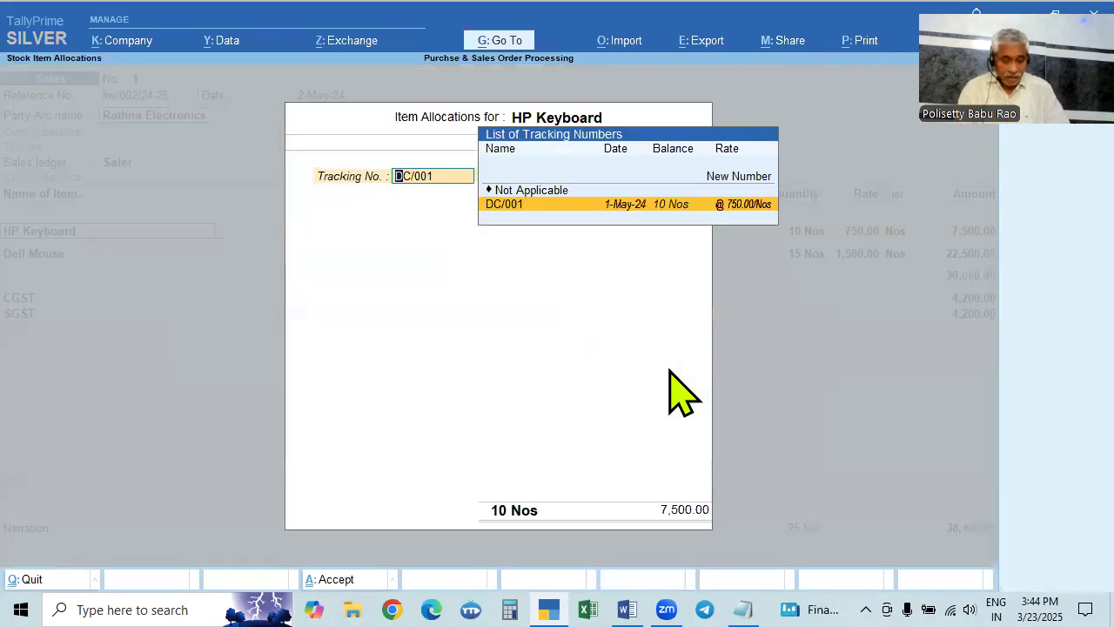
pyautogui.press('Escape')
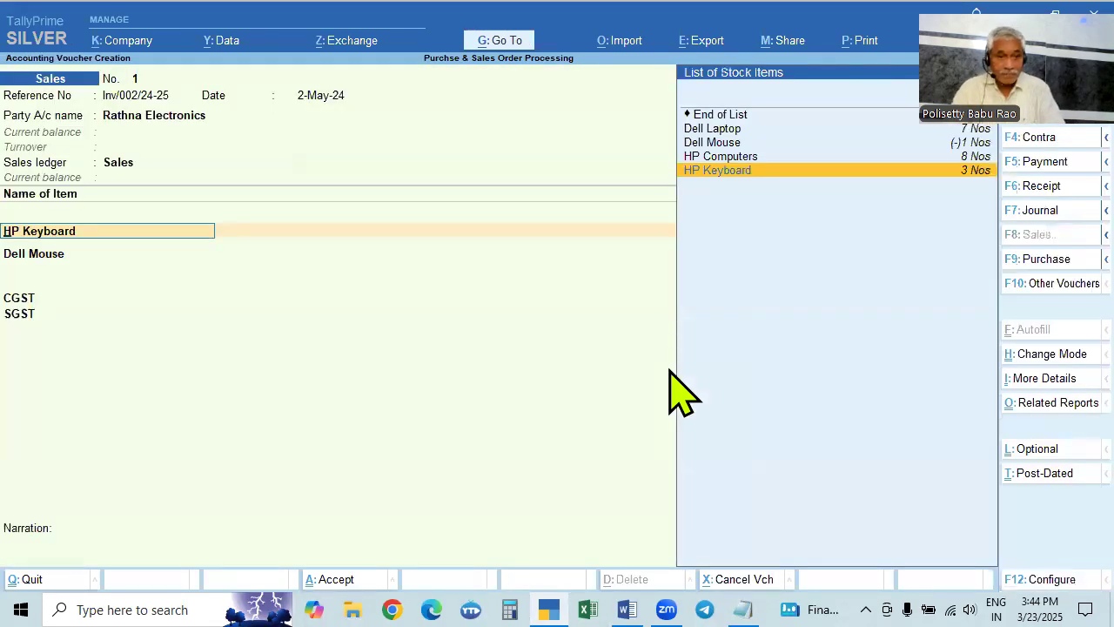
pyautogui.hotkey('alt', 'Tab')
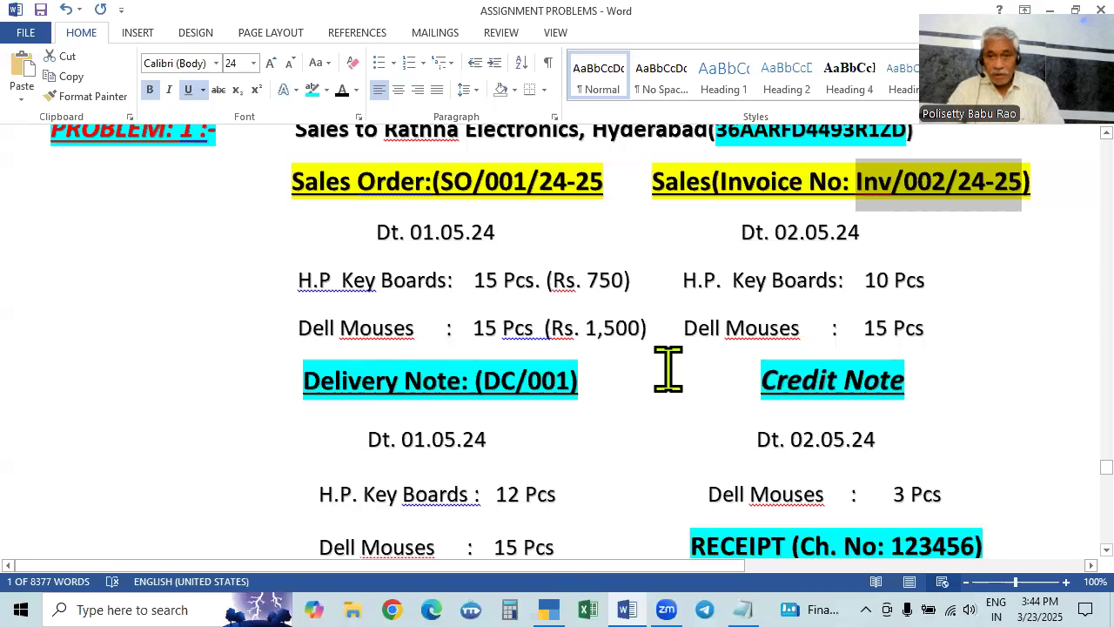
pyautogui.hotkey('alt', 'Tab')
pyautogui.press('Return')
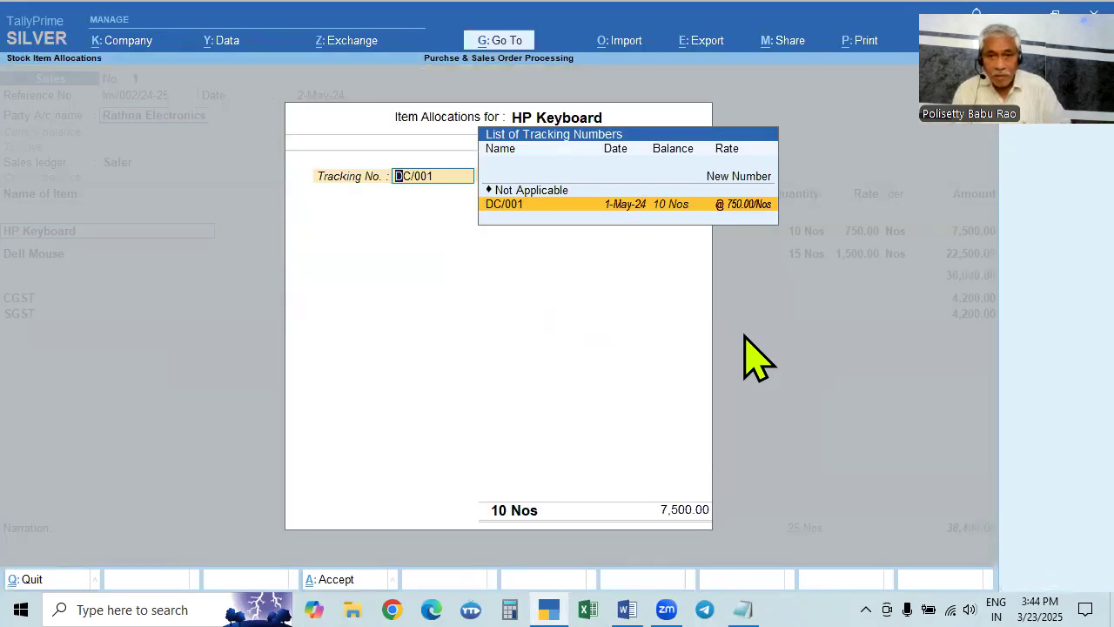
pyautogui.press('Return')
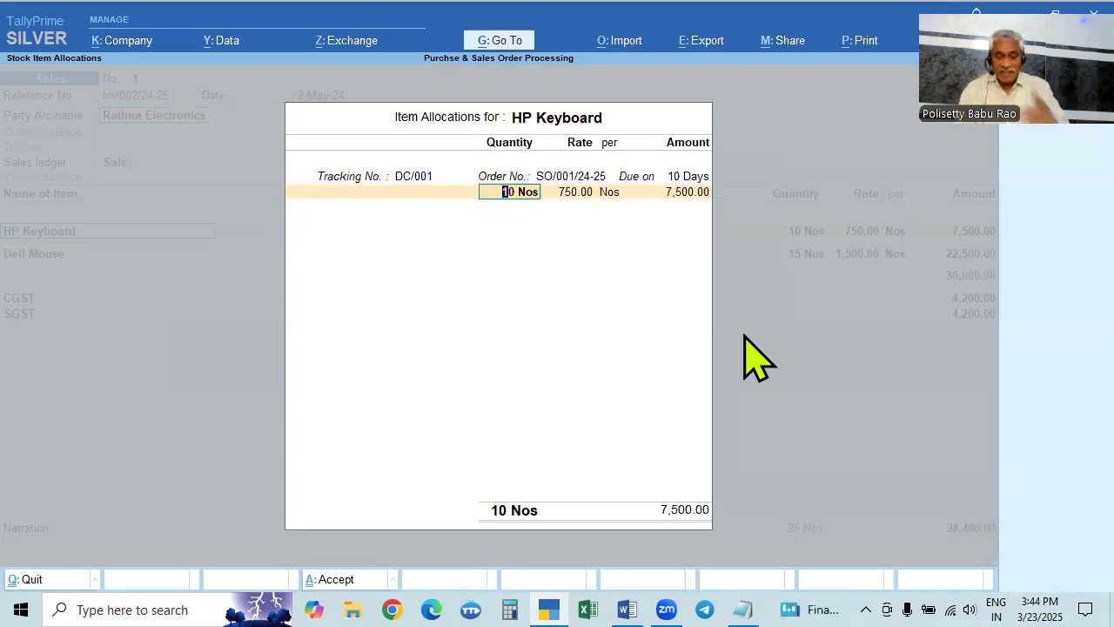
# Check the delivered and rejected keyboard quantities in Word, then accept the HP Keyboard allocation of 10 Nos at 750 in TallyPrime
pyautogui.hotkey('alt', 'Tab')
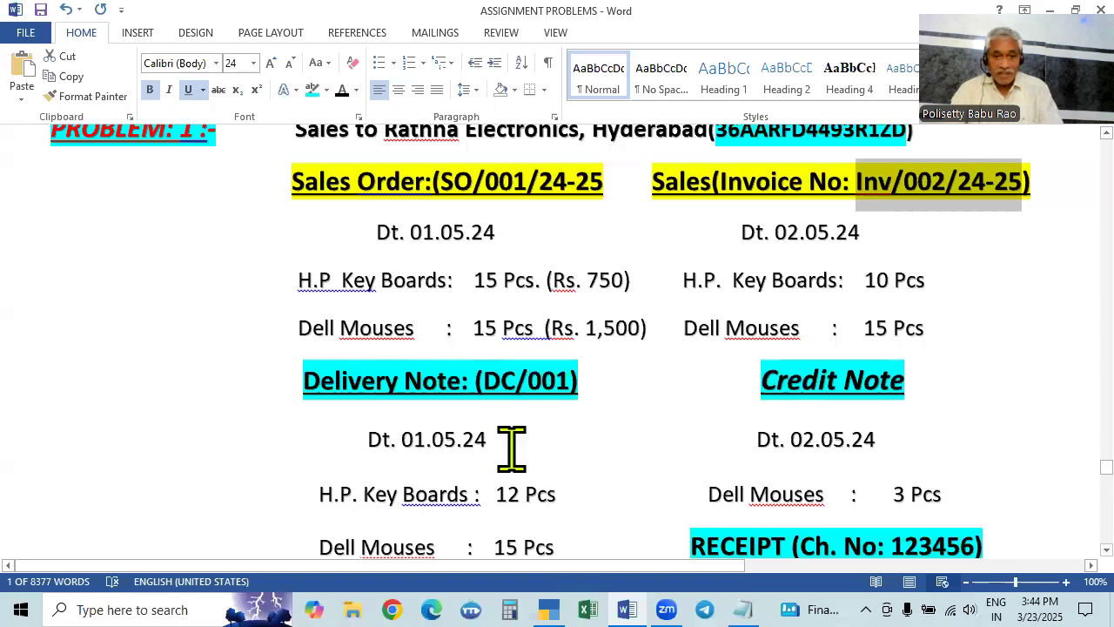
pyautogui.scroll(-2, 513, 452)
pyautogui.scroll(-3, 514, 475)
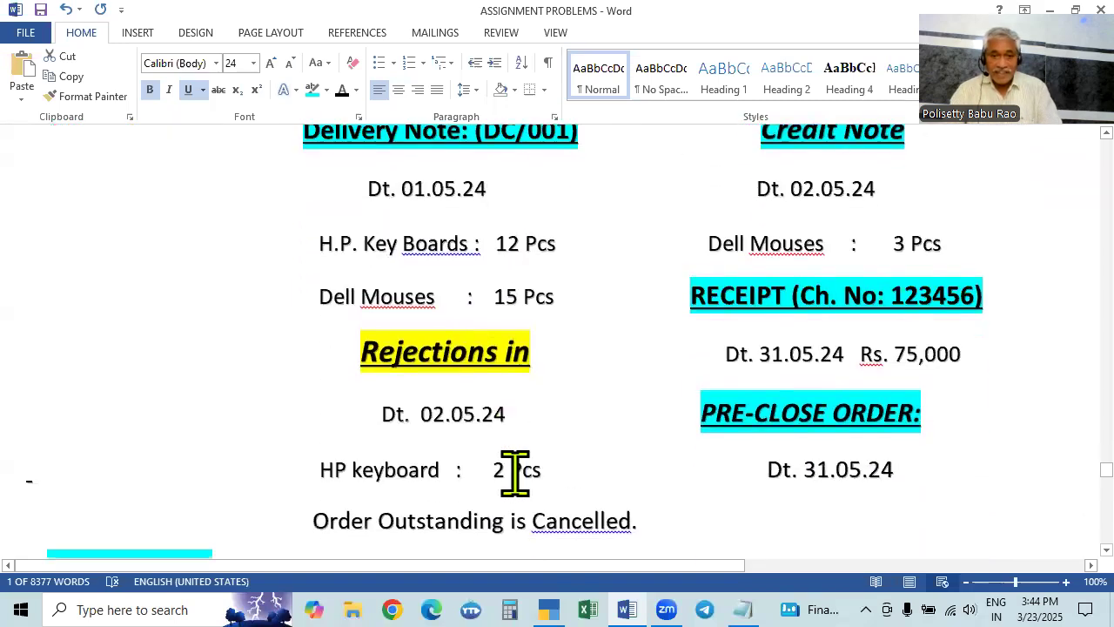
pyautogui.scroll(3, 522, 475)
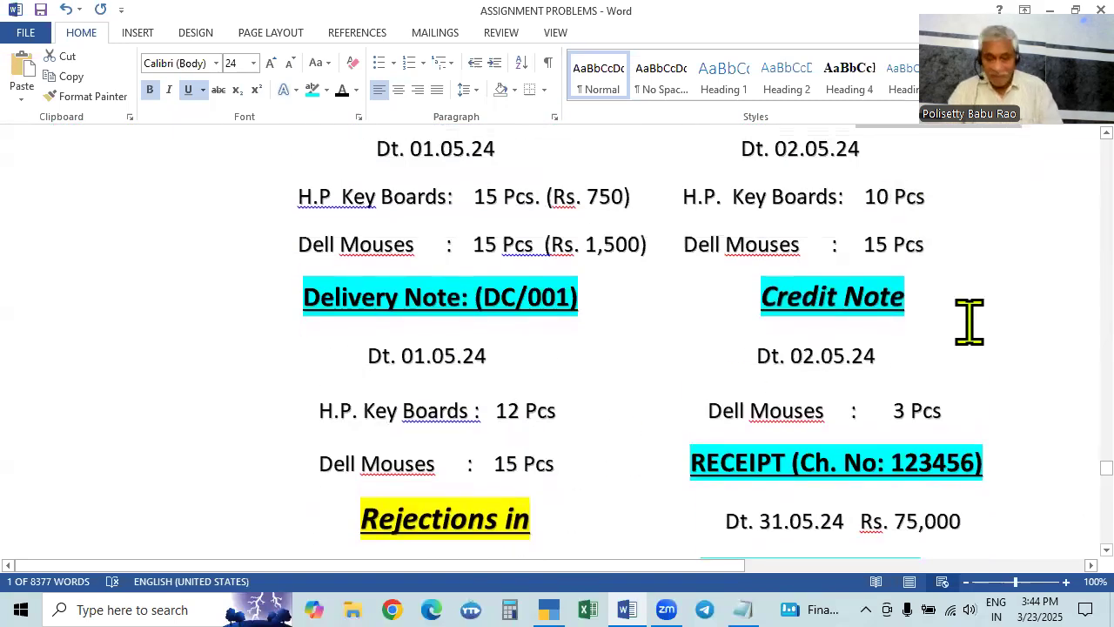
pyautogui.hotkey('alt', 'Tab')
pyautogui.press('Return')
pyautogui.press('Return')
pyautogui.press('Return')
pyautogui.press('Return')
pyautogui.press('Return')
pyautogui.press('Return')
pyautogui.press('Return')
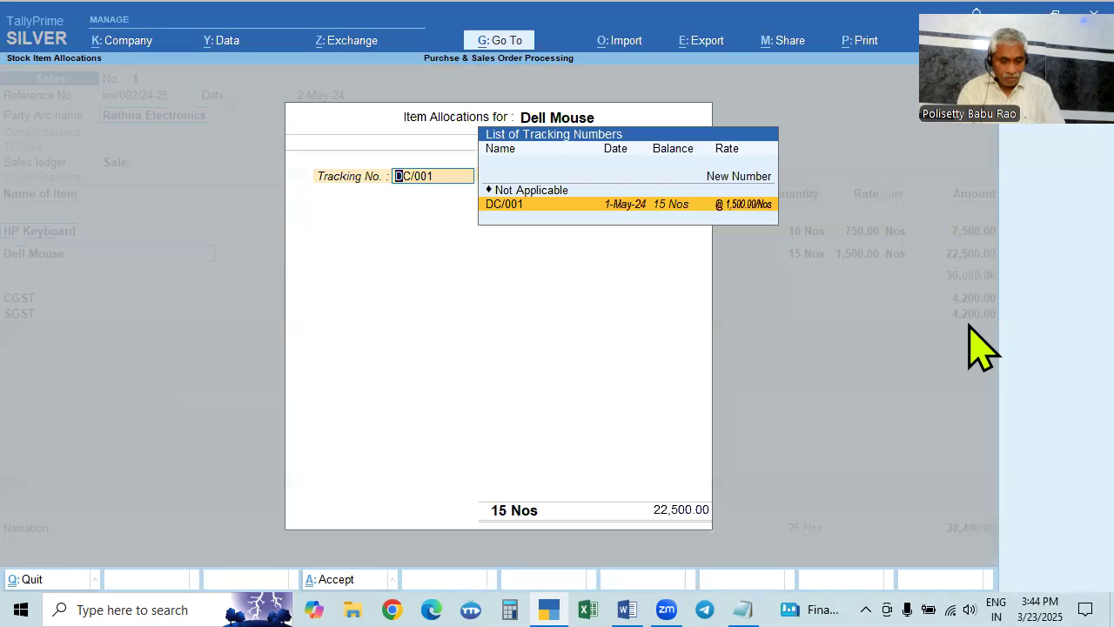
# Check the Dell Mouse quantities in Word and accept its allocation to DC/001 of 15 Nos at 1,500 in TallyPrime
pyautogui.hotkey('alt', 'Tab')
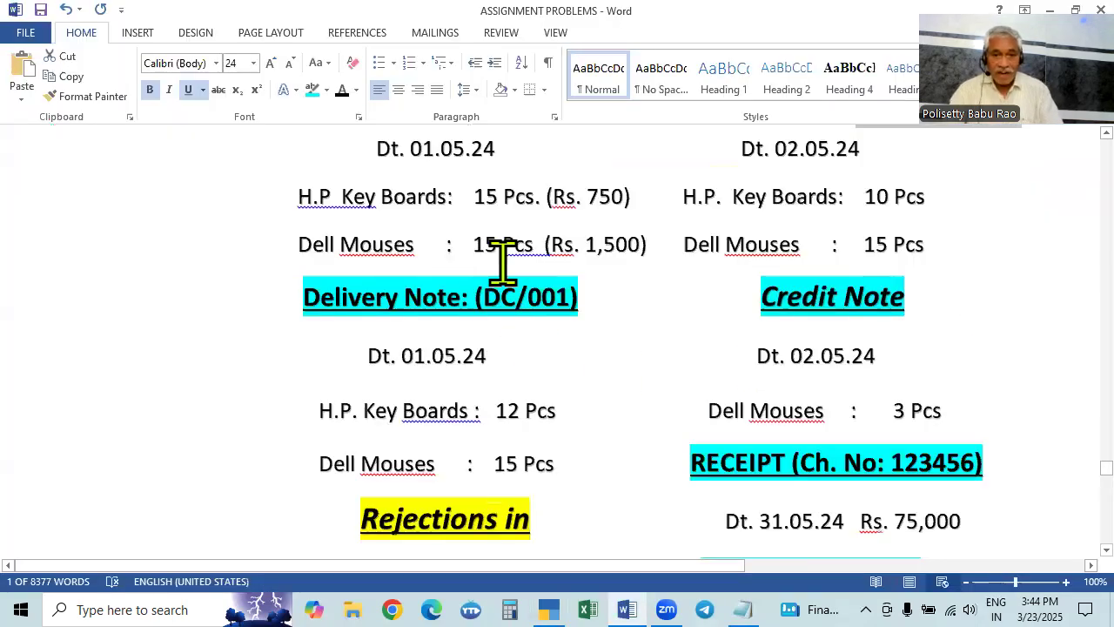
pyautogui.scroll(-2, 511, 461)
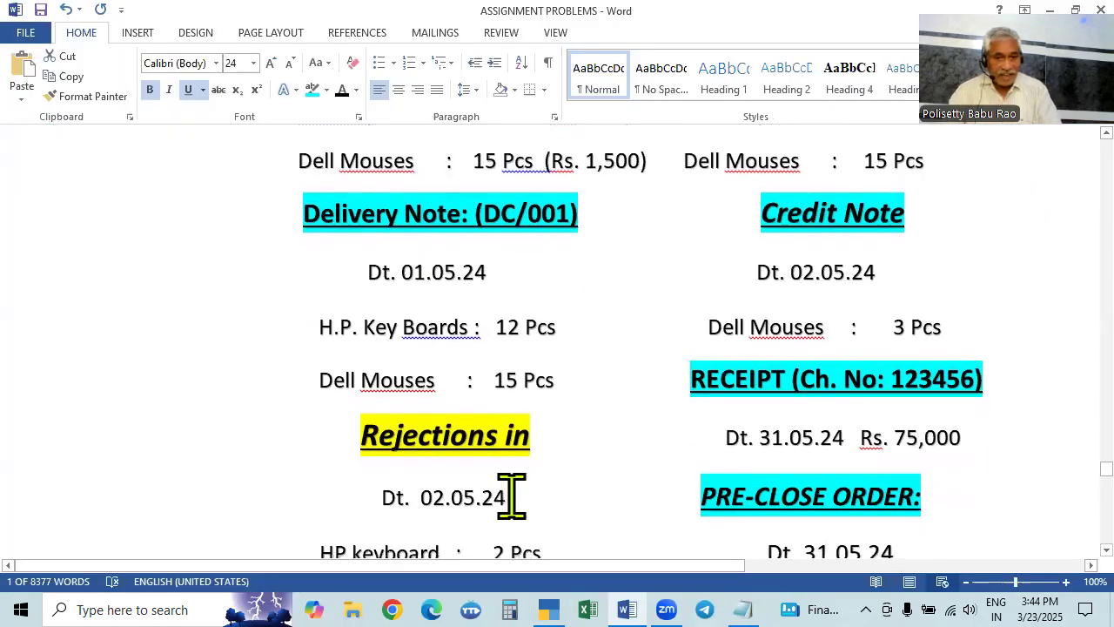
pyautogui.scroll(2, 512, 498)
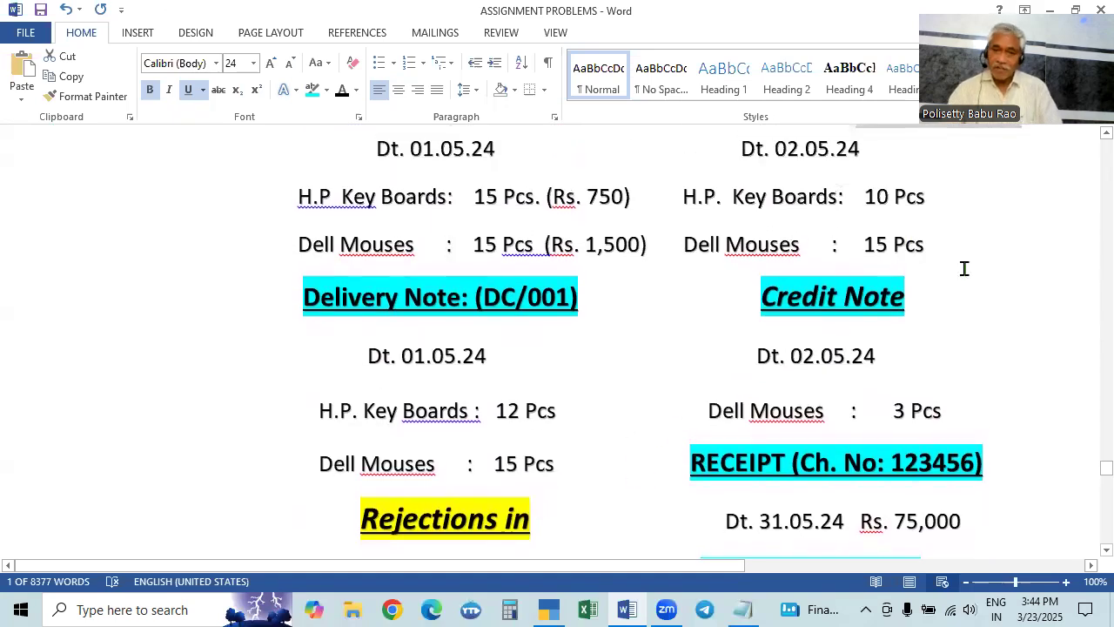
pyautogui.hotkey('alt', 'Tab')
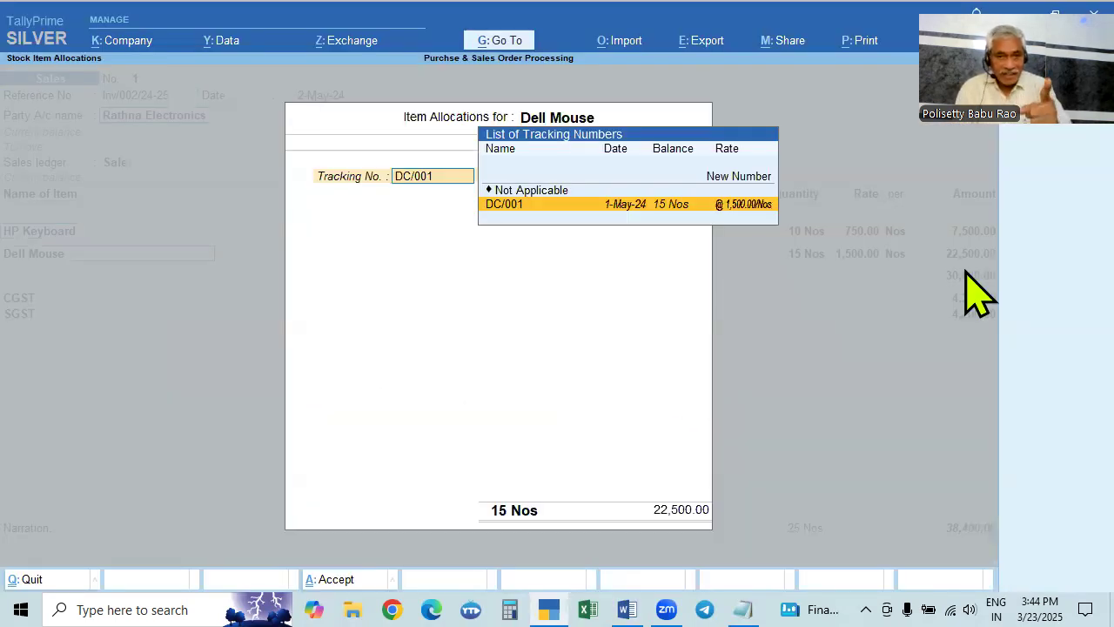
pyautogui.press('Return')
pyautogui.press('Return')
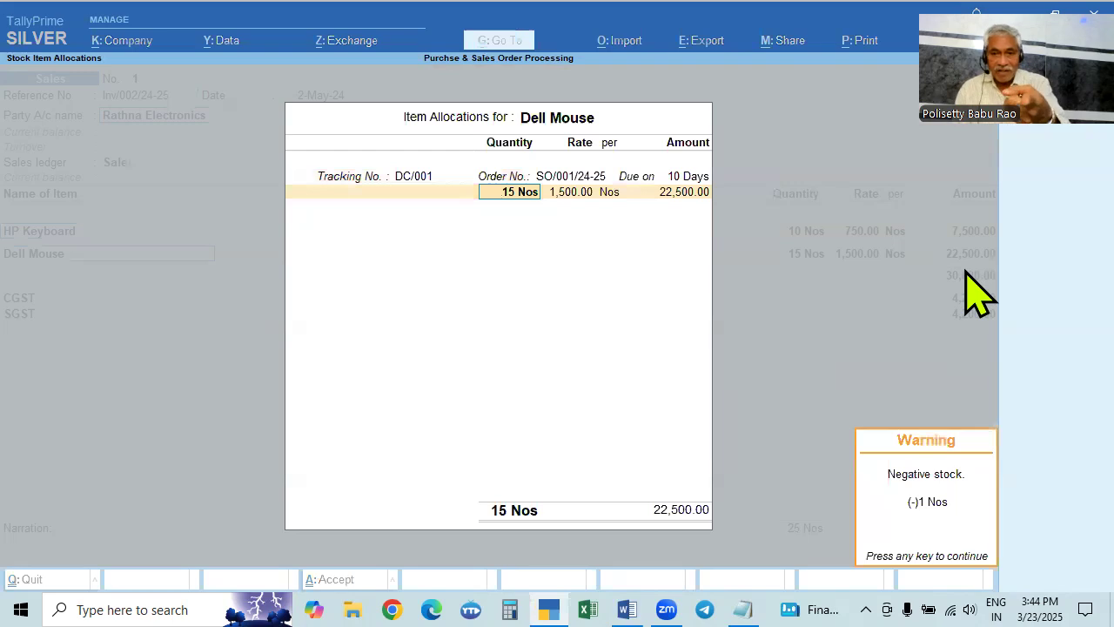
pyautogui.press('Return')
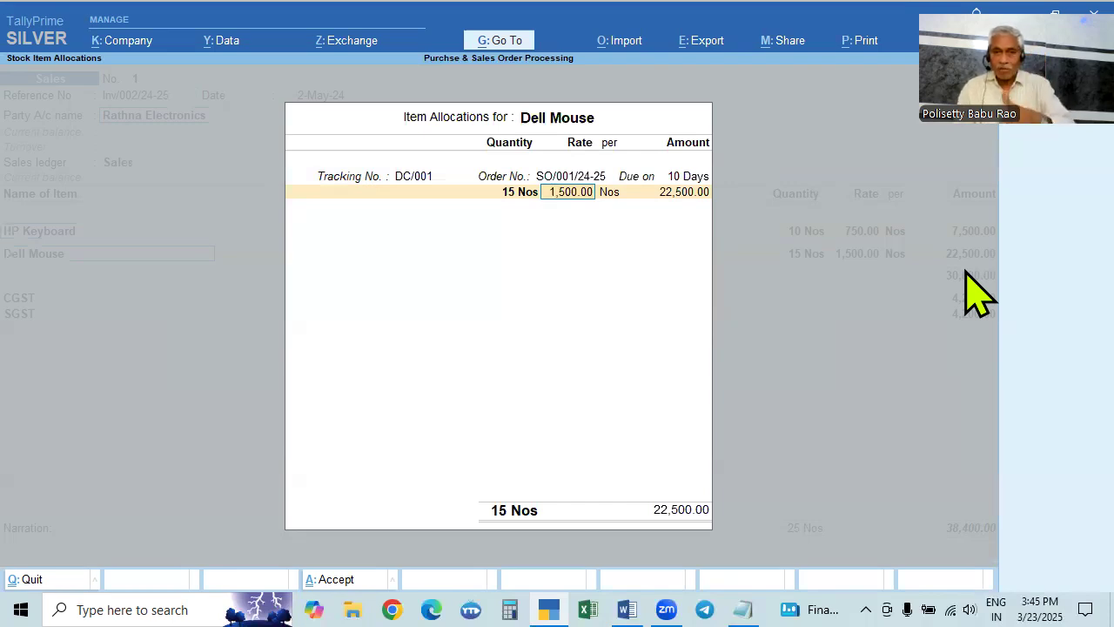
pyautogui.press('Return')
pyautogui.press('Return')
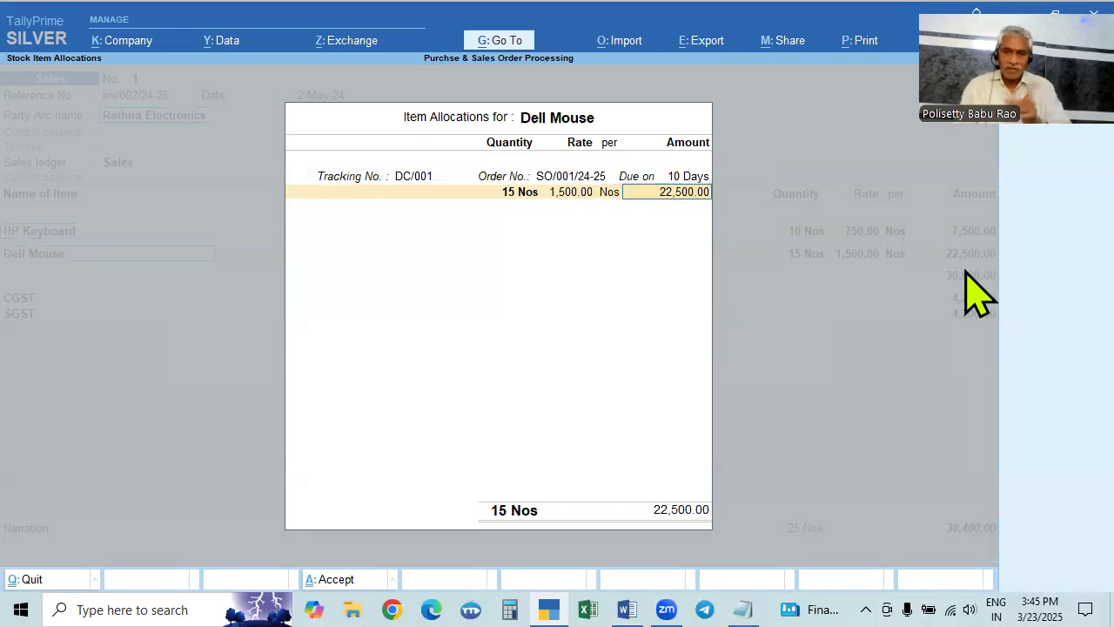
pyautogui.press('Return')
pyautogui.press('Return')
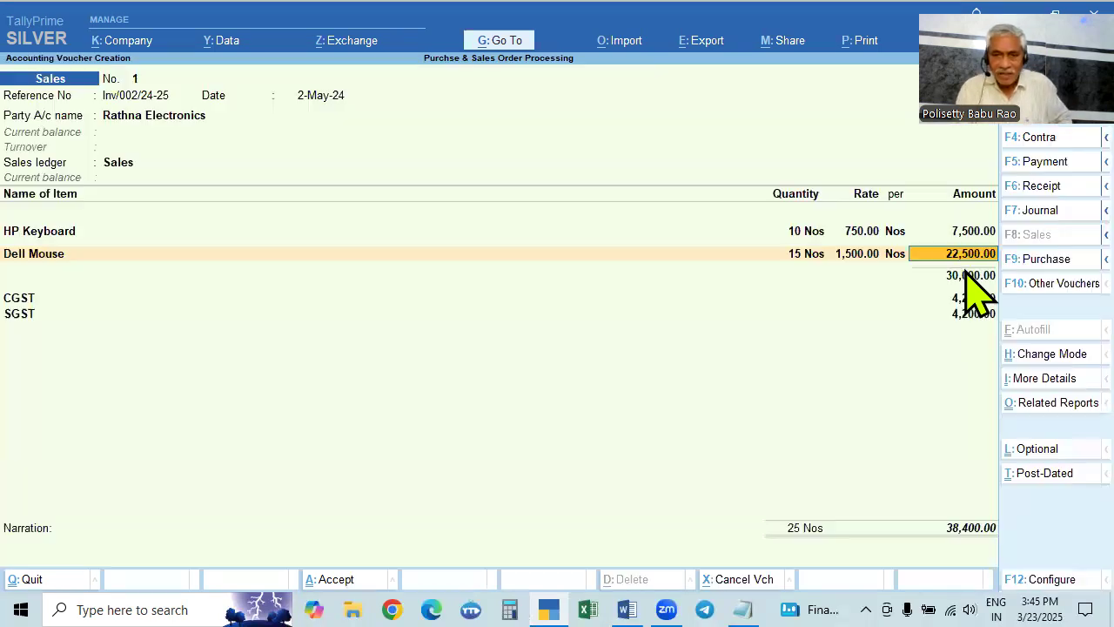
# Finish the item lines and accept the CGST and SGST ledgers in the Sales voucher
pyautogui.press('Return')
pyautogui.press('Return')
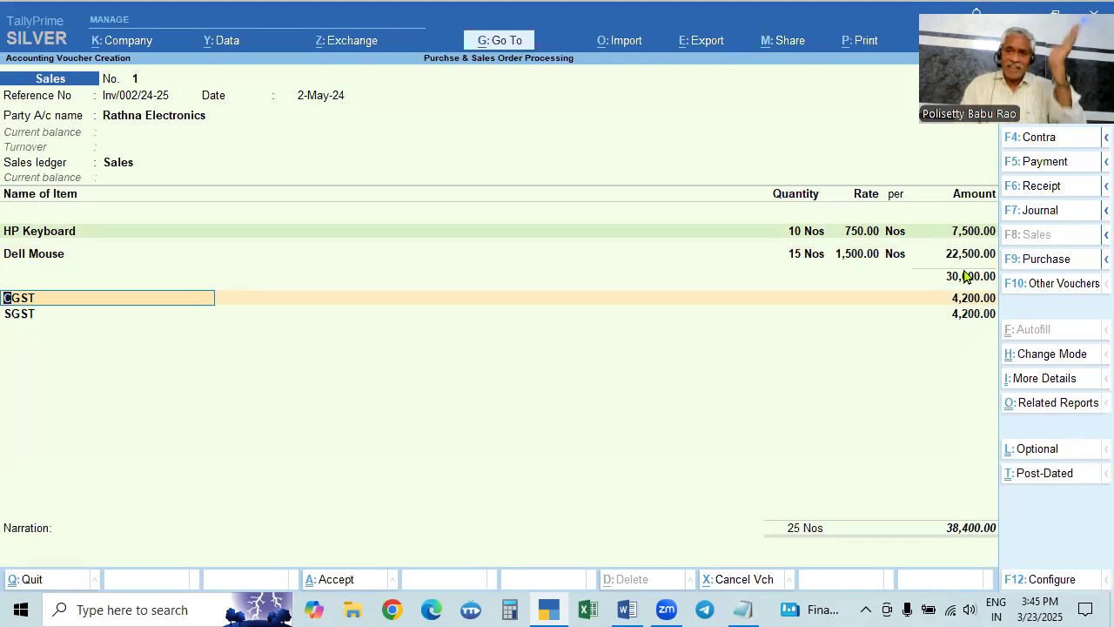
pyautogui.press('Return')
pyautogui.press('Return')
pyautogui.press('Return')
pyautogui.press('Return')
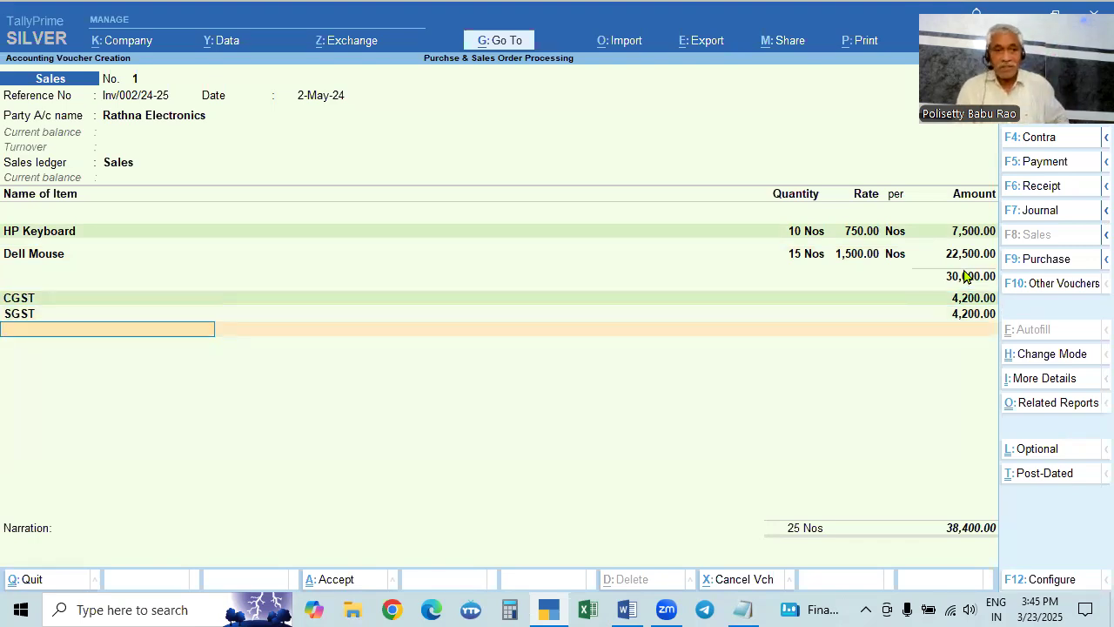
# Finish the ledger lines, look up the invoice number in Word, and name Rathna Electronics' New Ref Inv/002/24-25 in the bill-wise details
pyautogui.press('Return')
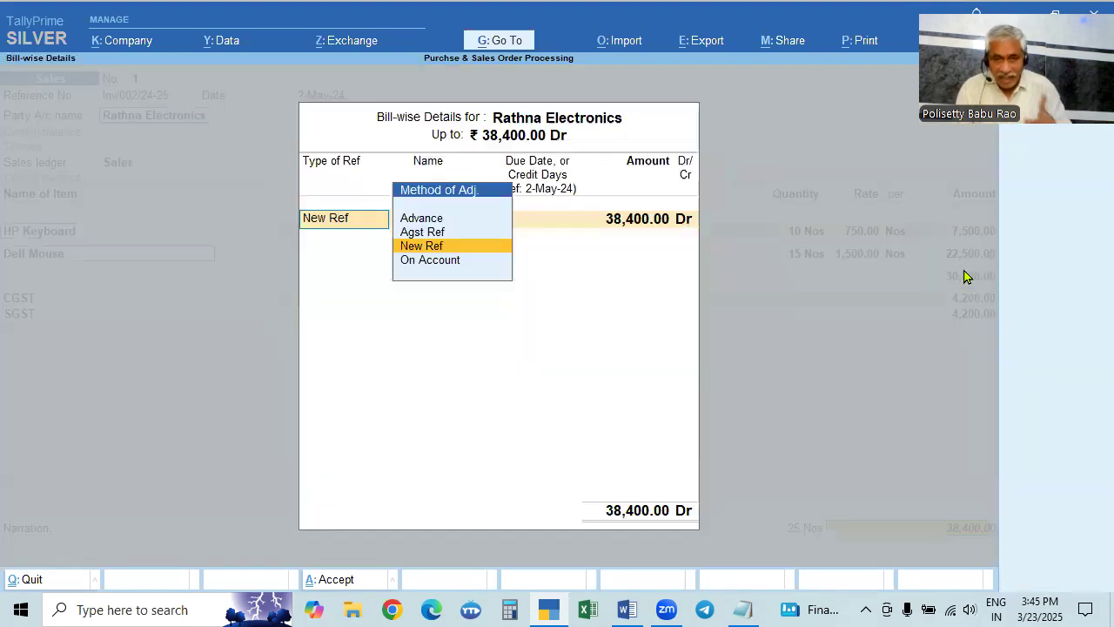
pyautogui.press('Return')
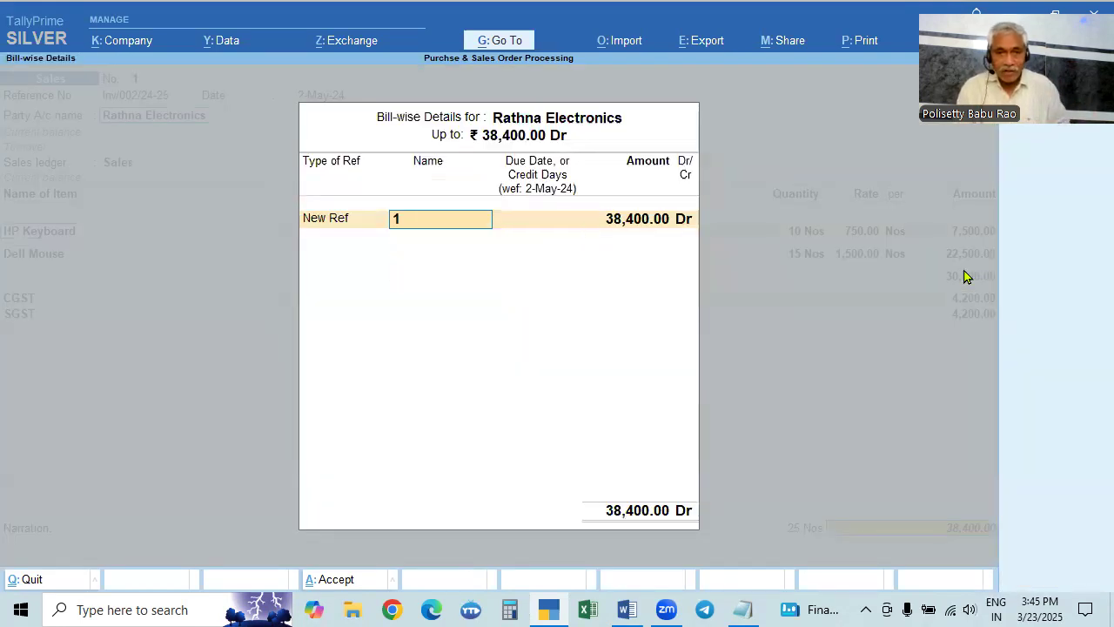
pyautogui.hotkey('alt', 'Tab')
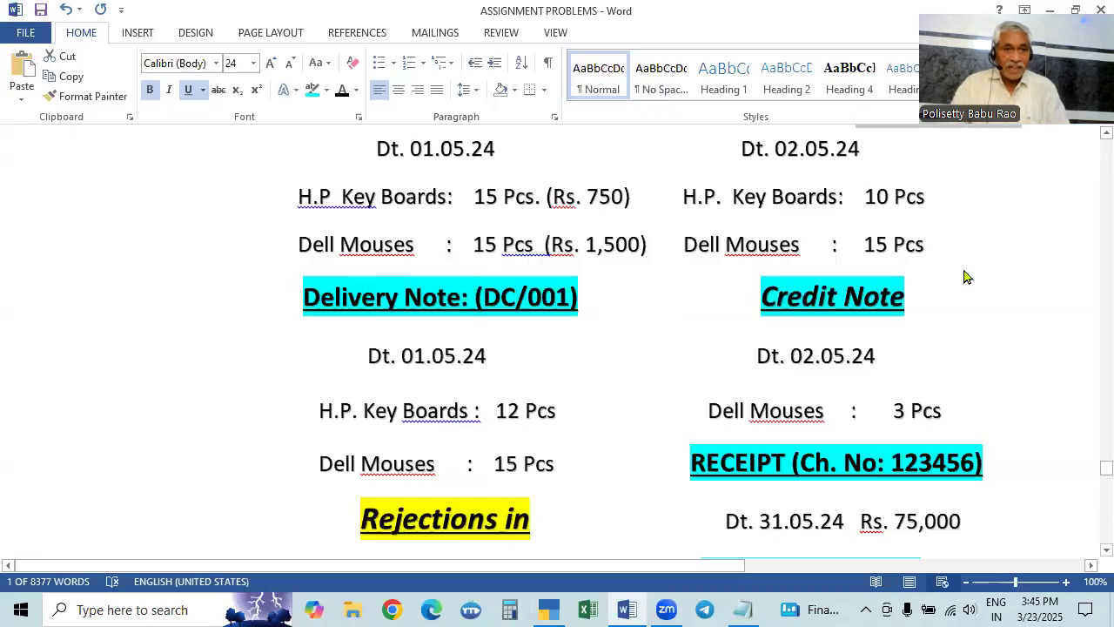
pyautogui.hotkey('alt', 'Tab')
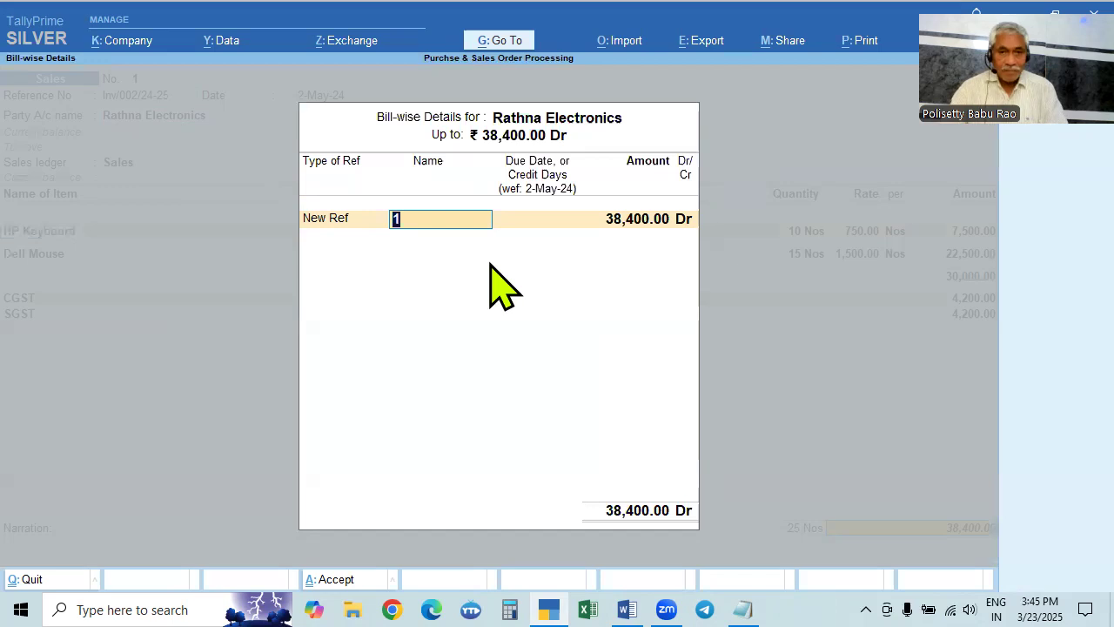
pyautogui.hotkey('alt', 'Tab')
pyautogui.scroll(2, 597, 269)
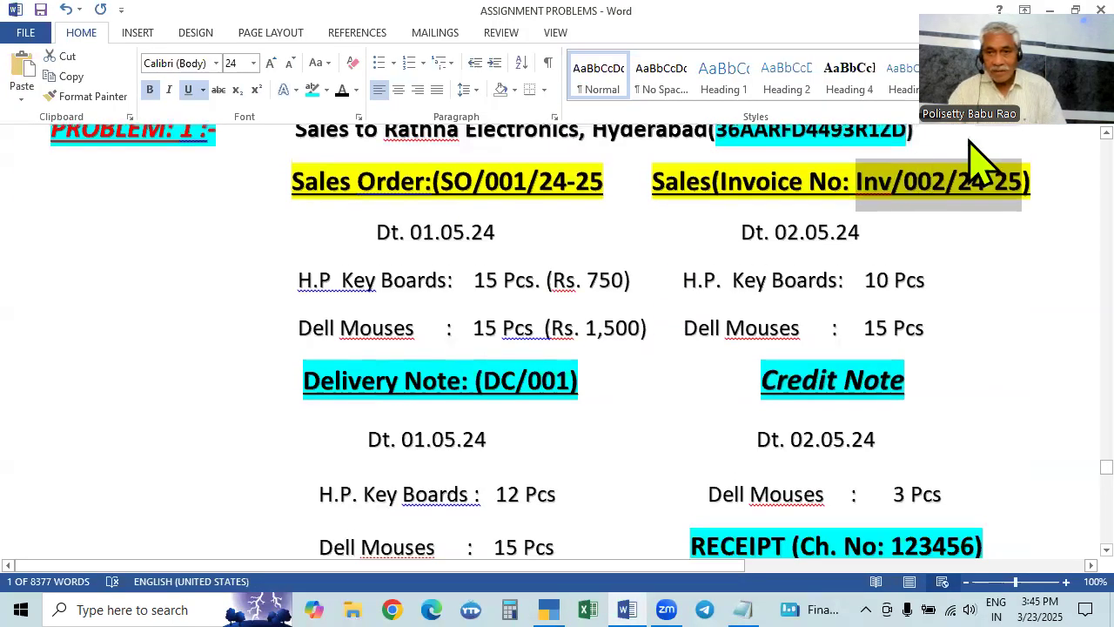
pyautogui.hotkey('alt', 'Tab')
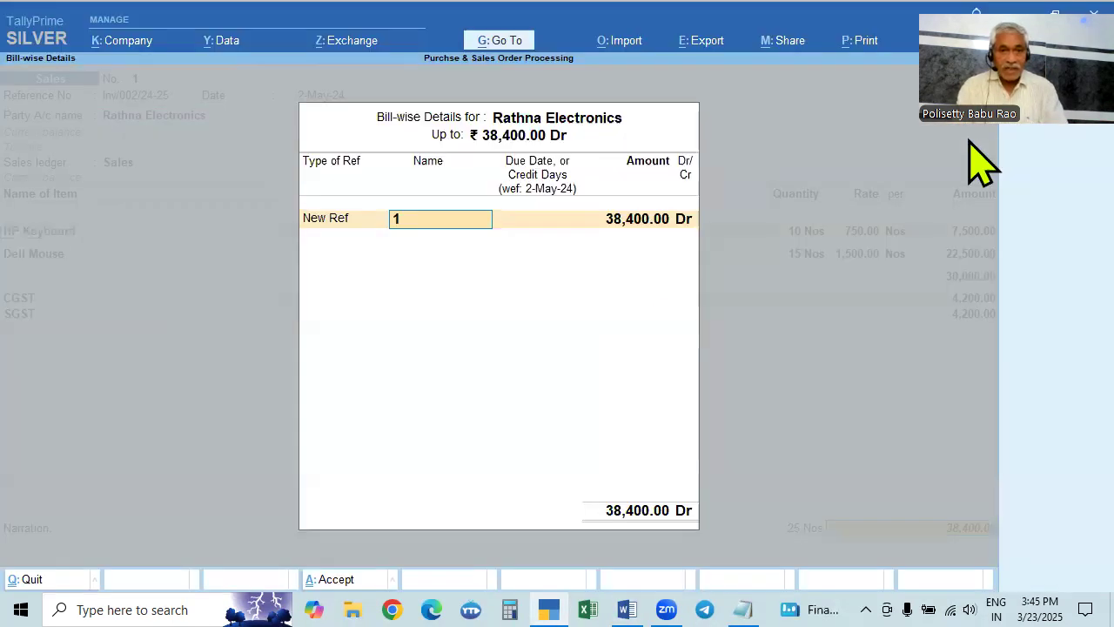
pyautogui.hotkey('ctrl', 'alt', 'v')
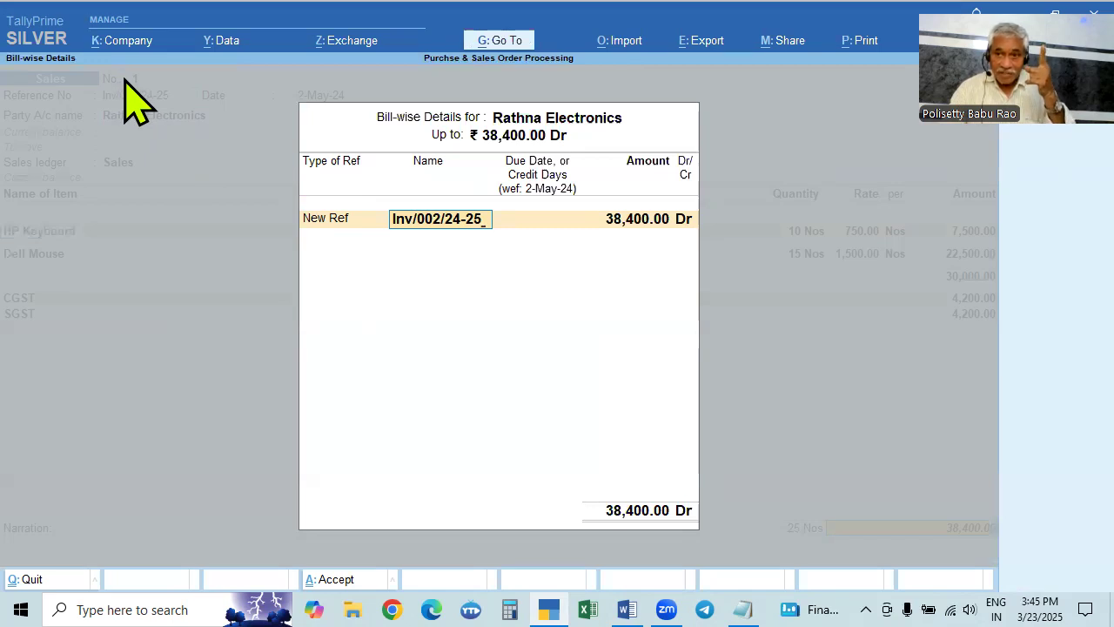
# Accept the bill-wise allocation of 38,400 Dr and save the Sales voucher without a narration
pyautogui.press('Return')
pyautogui.press('Return')
pyautogui.press('Return')
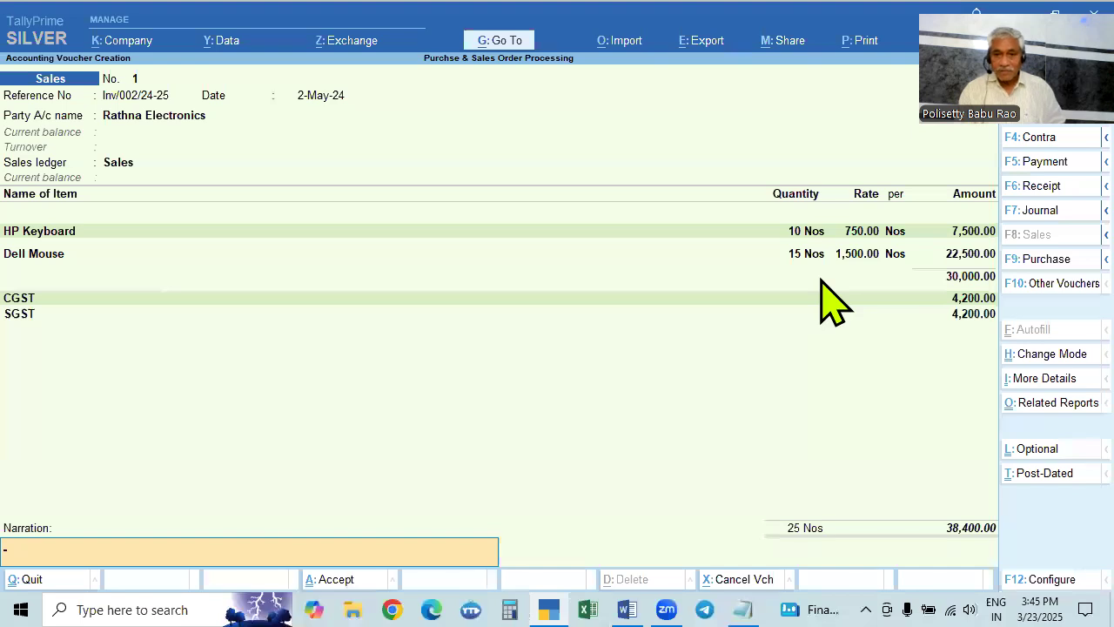
pyautogui.press('Return')
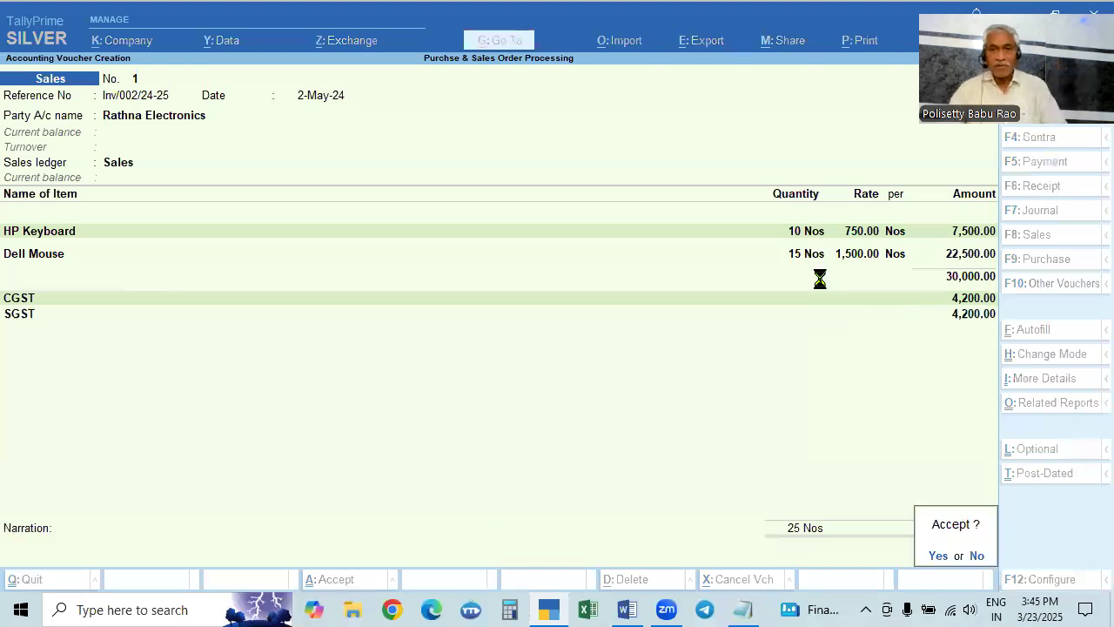
# Compare the sales order, delivery note, rejections, invoice and credit note quantities of Problem 1 in the Word assignment
pyautogui.hotkey('alt', 'Tab')
pyautogui.scroll(-4, 966, 281)
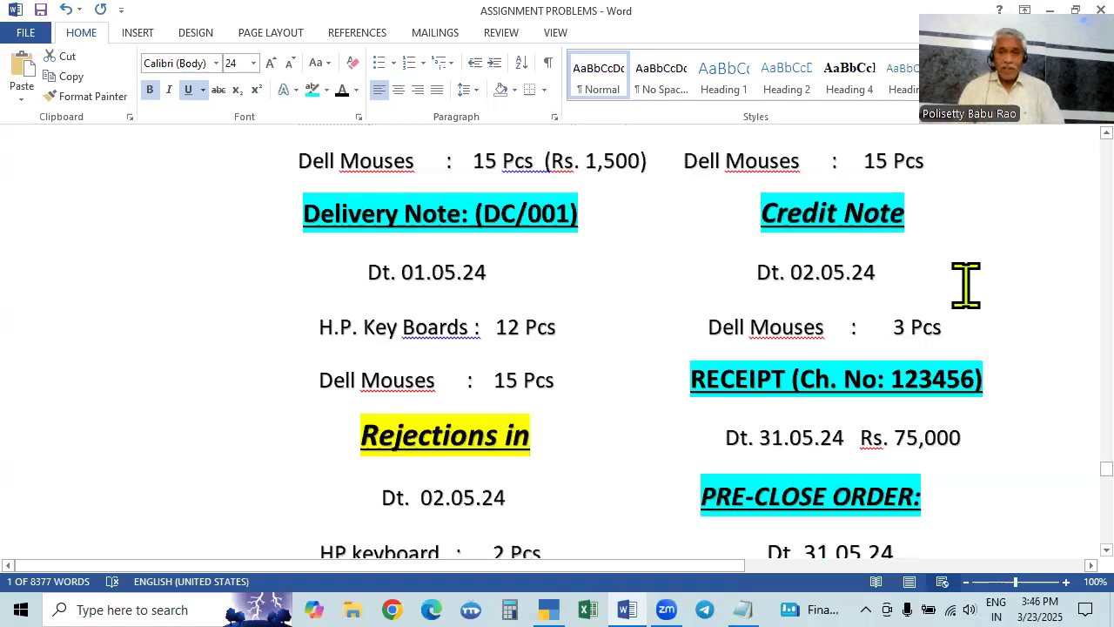
pyautogui.hotkey('alt', 'Tab')
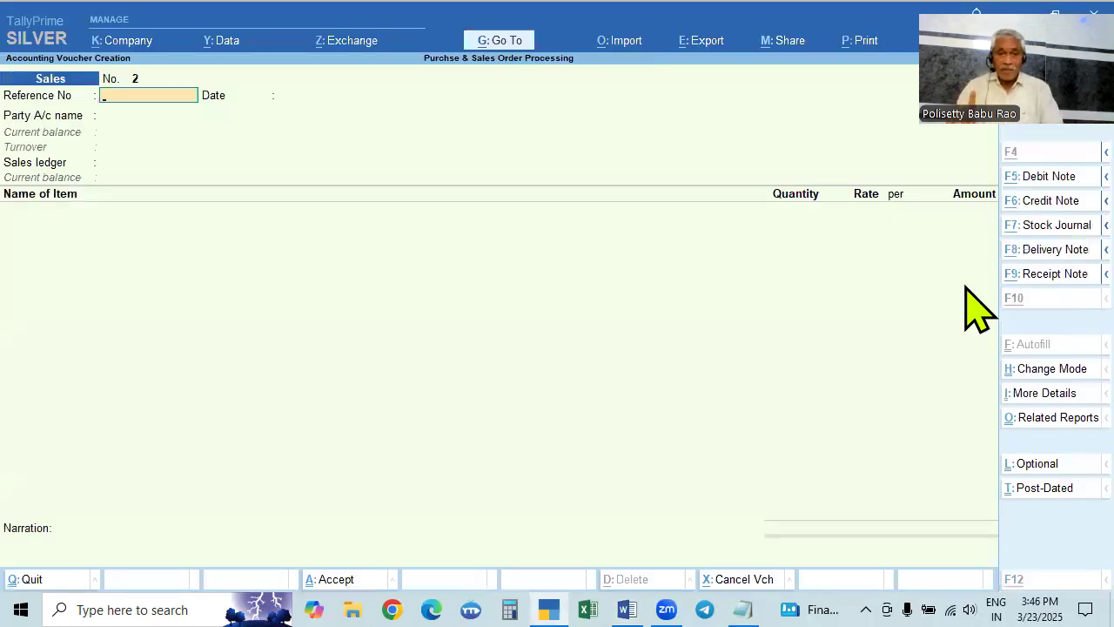
pyautogui.hotkey('alt', 'Tab')
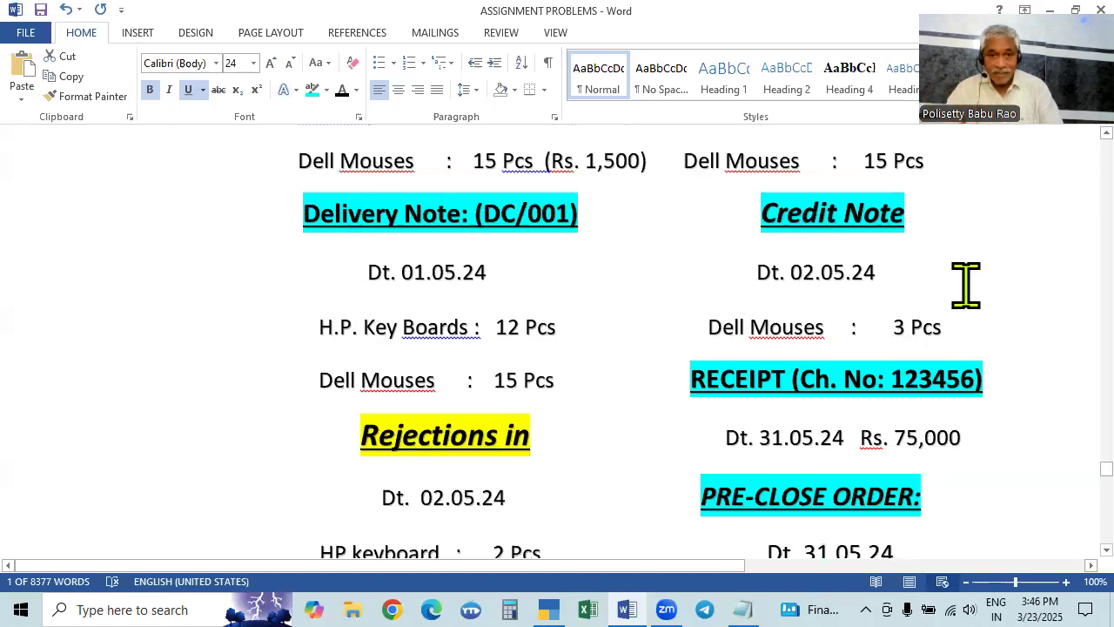
pyautogui.scroll(-1, 953, 300)
pyautogui.scroll(1, 475, 287)
pyautogui.scroll(-2, 492, 309)
pyautogui.scroll(2, 490, 465)
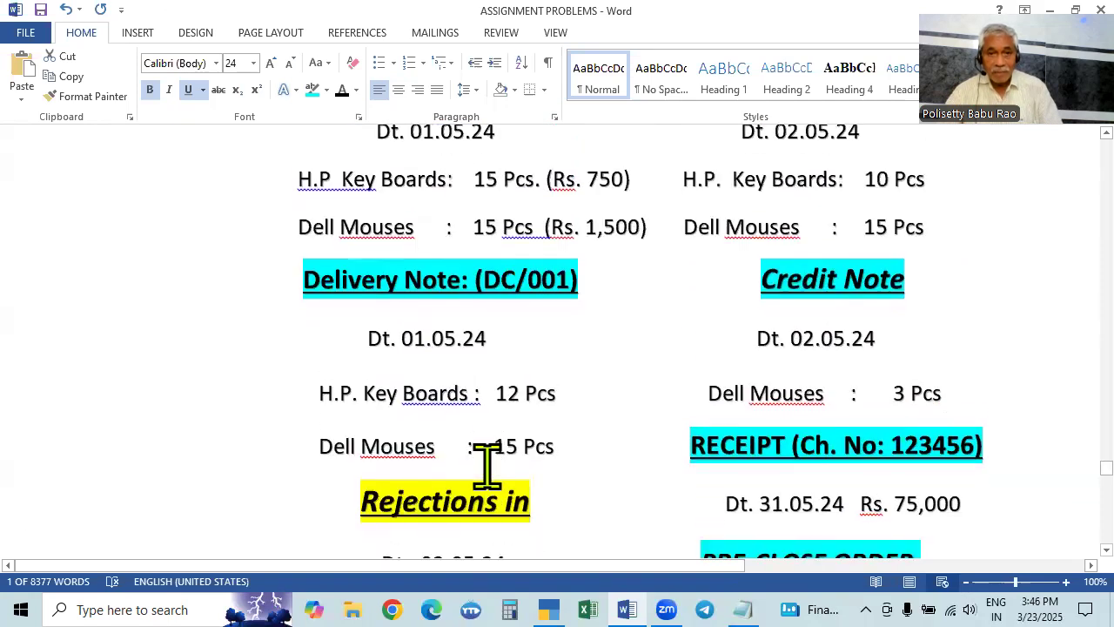
pyautogui.scroll(3, 487, 468)
pyautogui.scroll(-2, 500, 462)
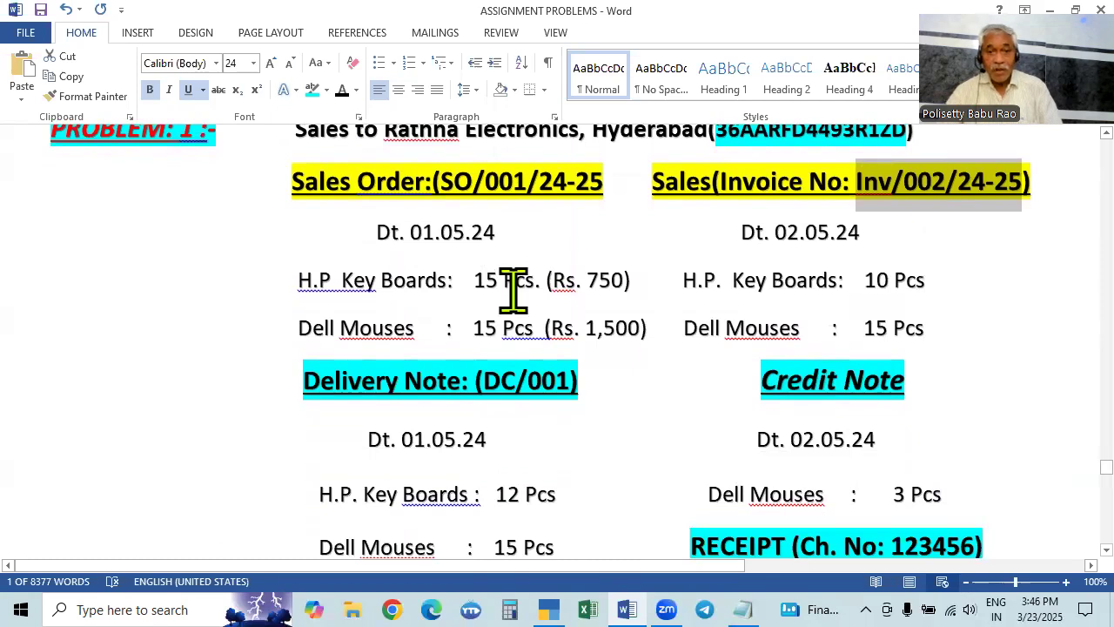
pyautogui.scroll(-1, 513, 296)
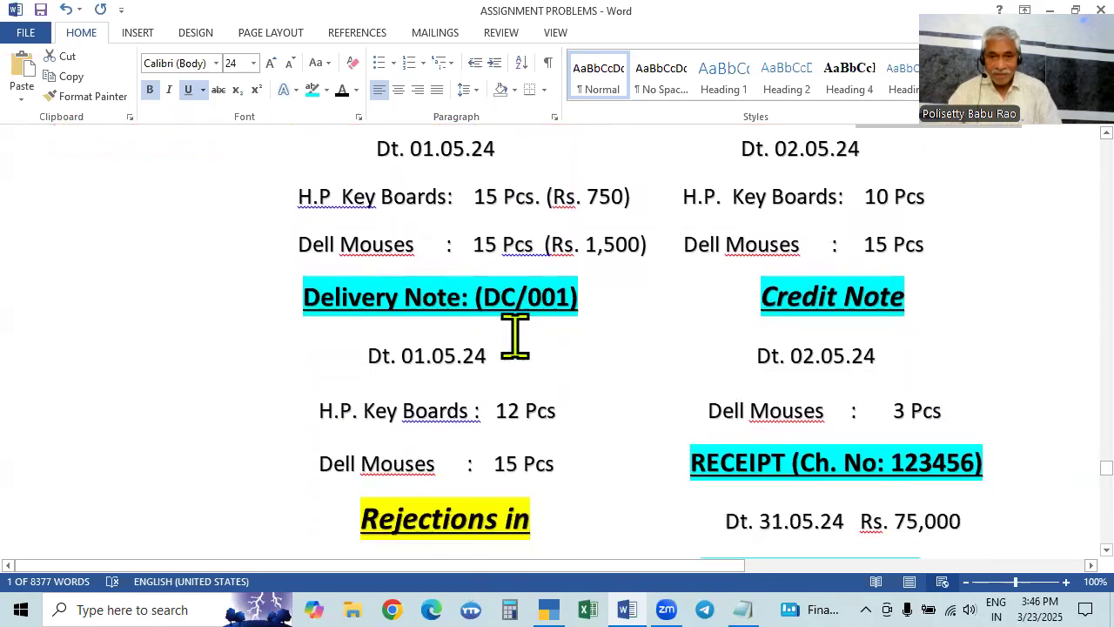
pyautogui.scroll(-1, 511, 478)
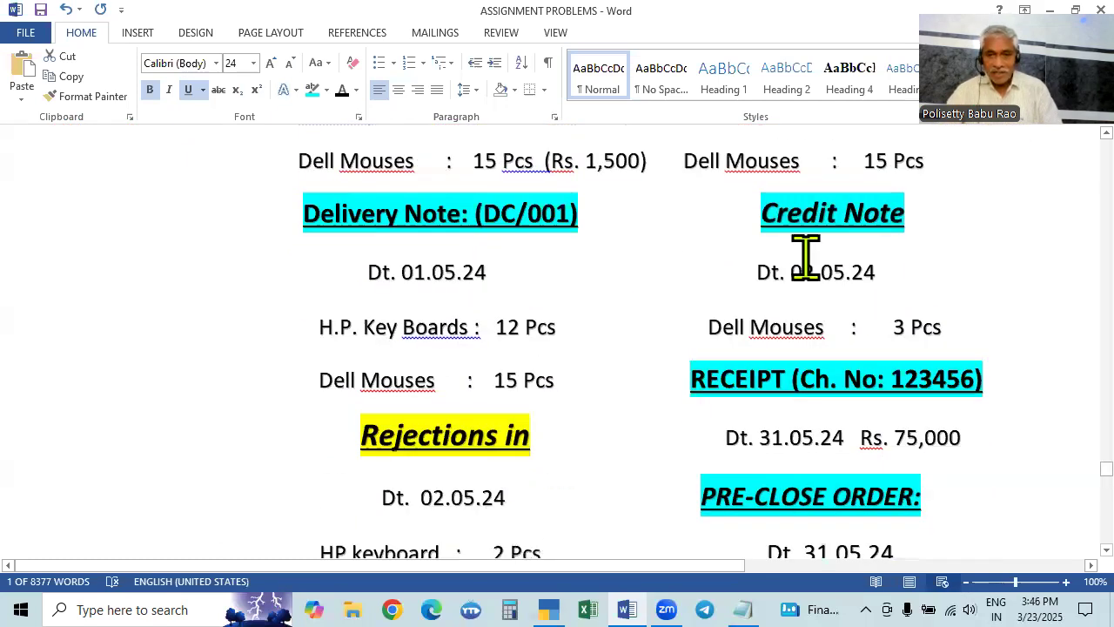
pyautogui.scroll(1, 806, 258)
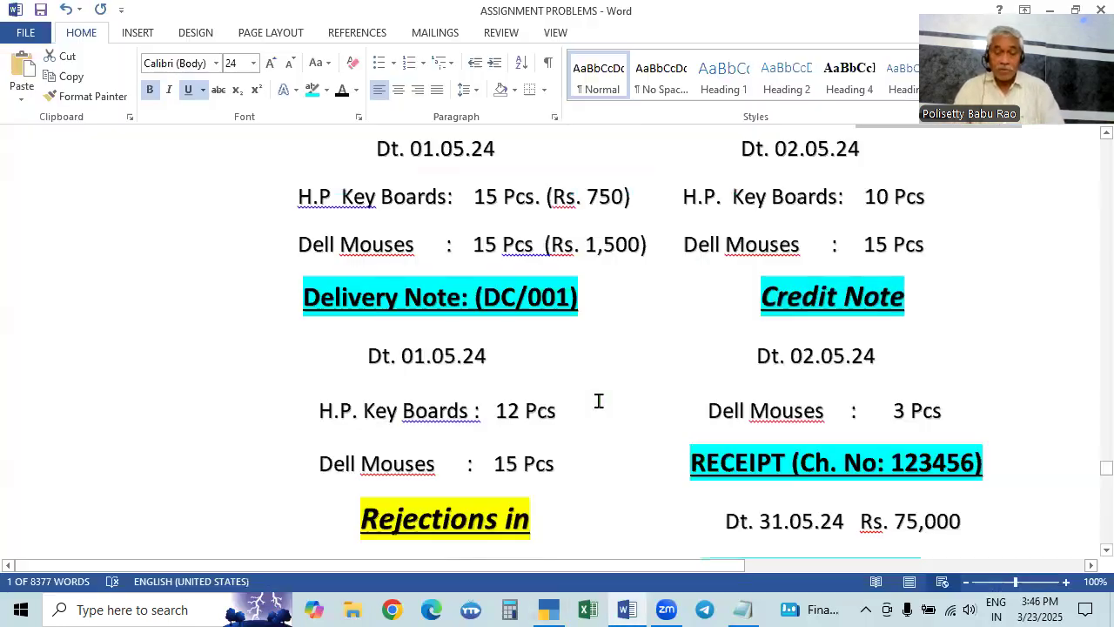
pyautogui.scroll(-3, 336, 464)
pyautogui.scroll(5, 580, 398)
pyautogui.scroll(-5, 571, 416)
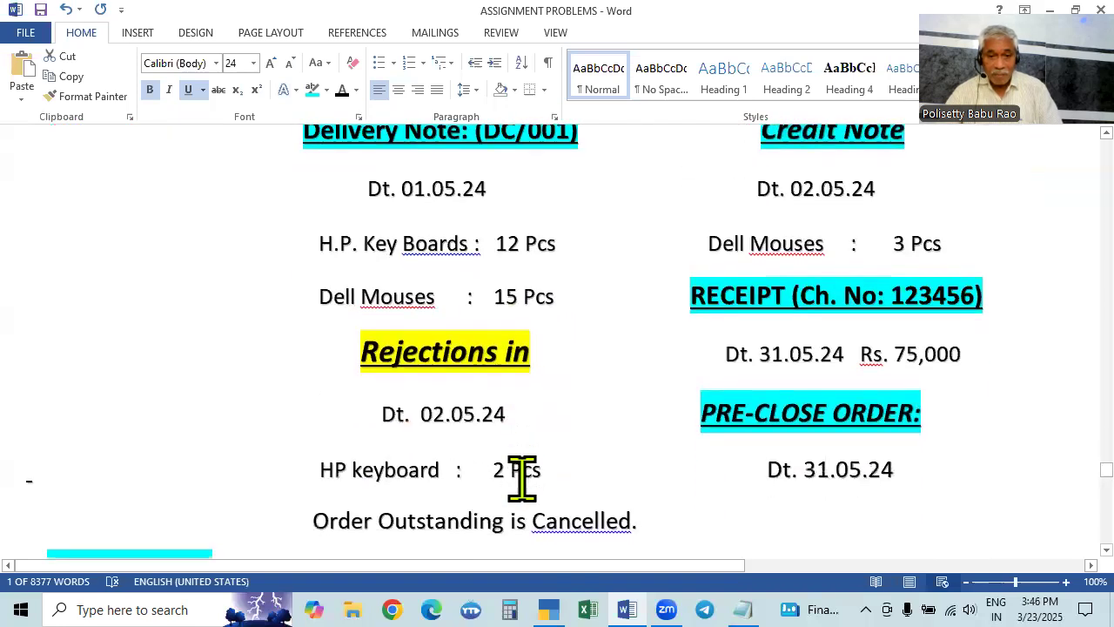
pyautogui.scroll(5, 636, 455)
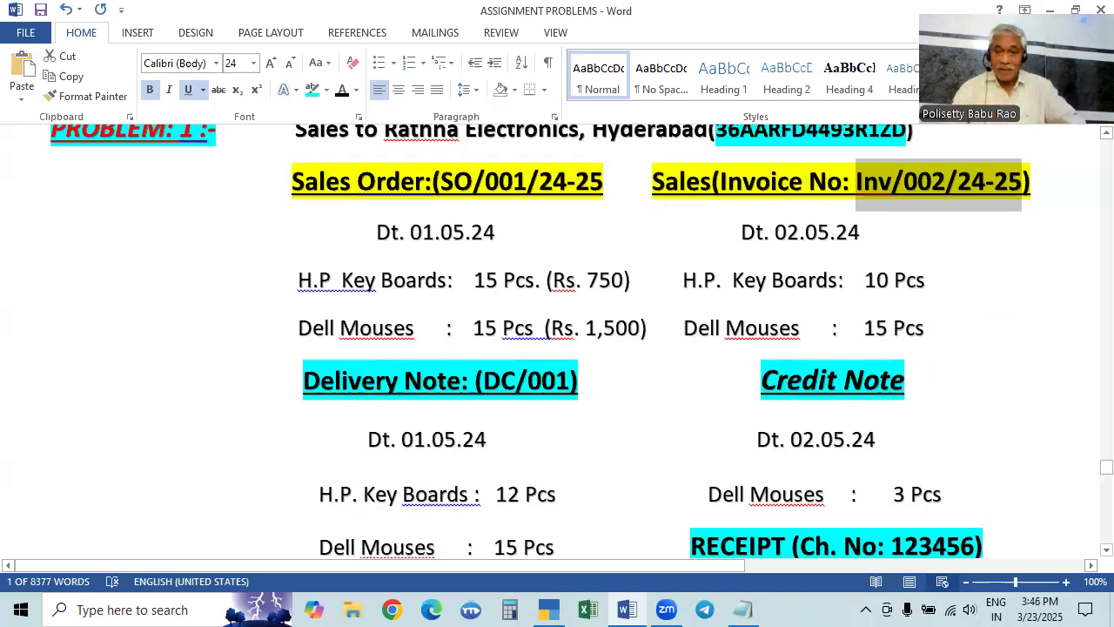
pyautogui.scroll(-2, 833, 366)
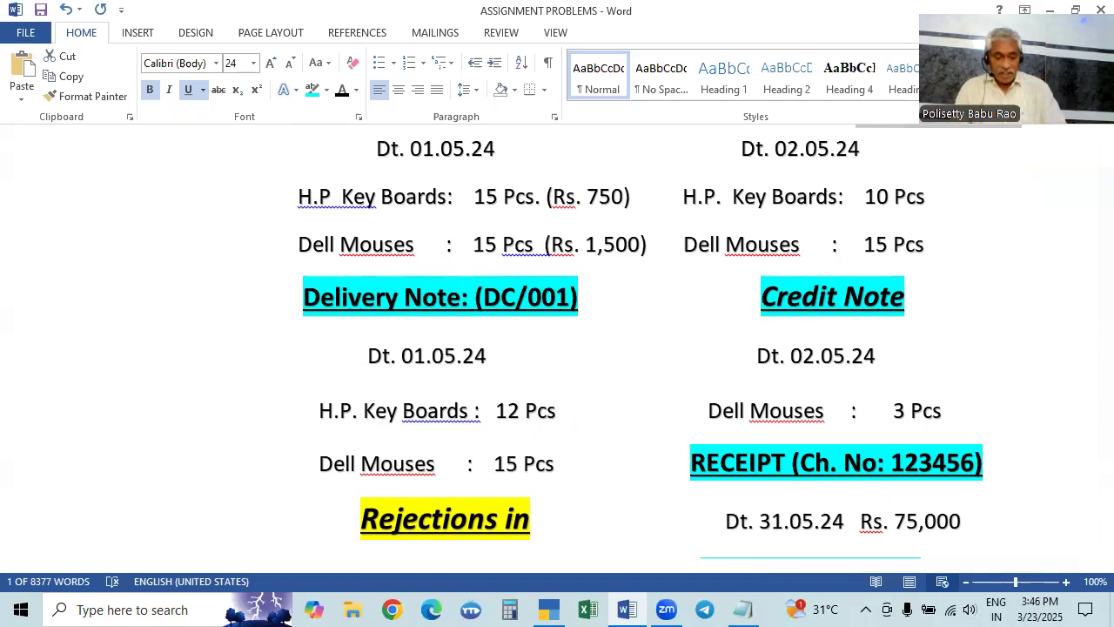
# Switch to TallyPrime and change the voucher type to Credit Note, checking it against the Word assignment
pyautogui.hotkey('alt', 'Tab')
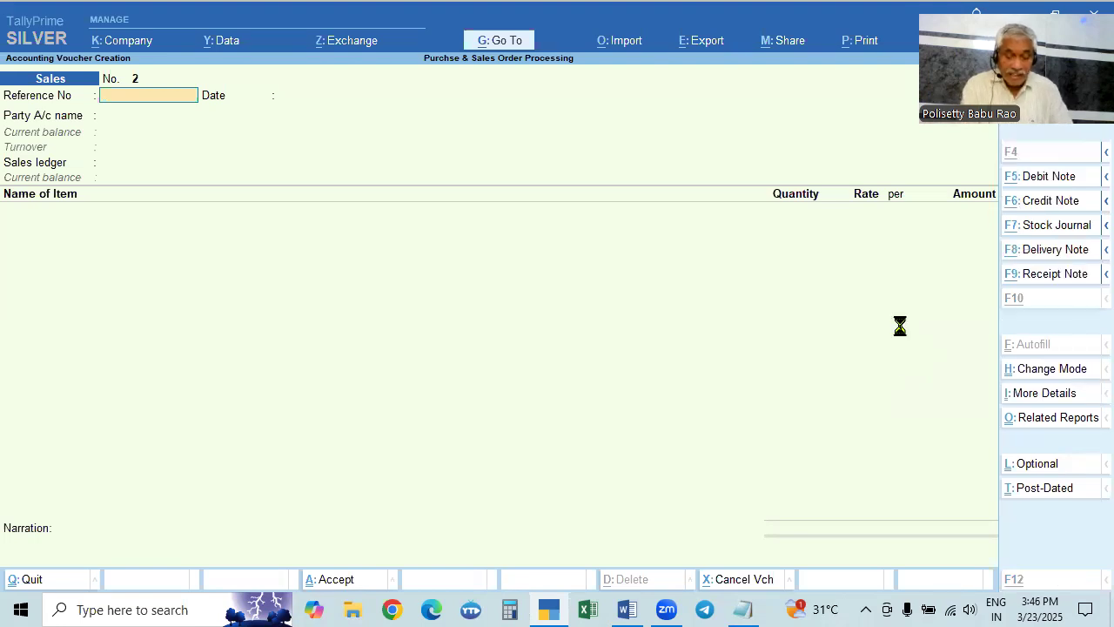
pyautogui.hotkey('ctrl', 'F8')
pyautogui.hotkey('ctrl', 'F9')
pyautogui.press('ctrl')
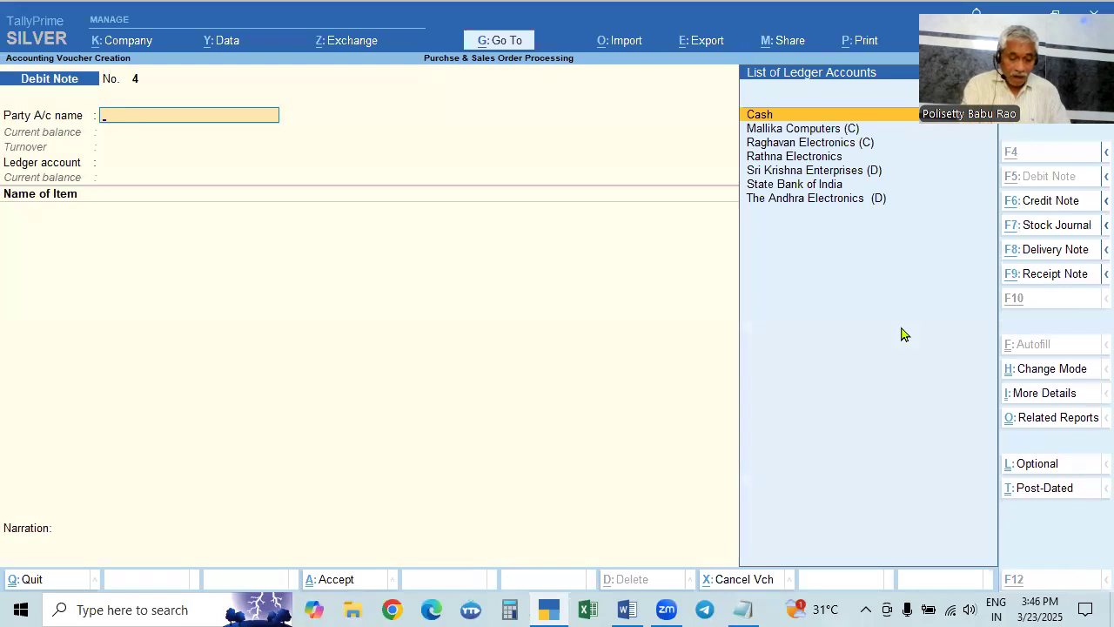
pyautogui.hotkey('ctrl', 'F8')
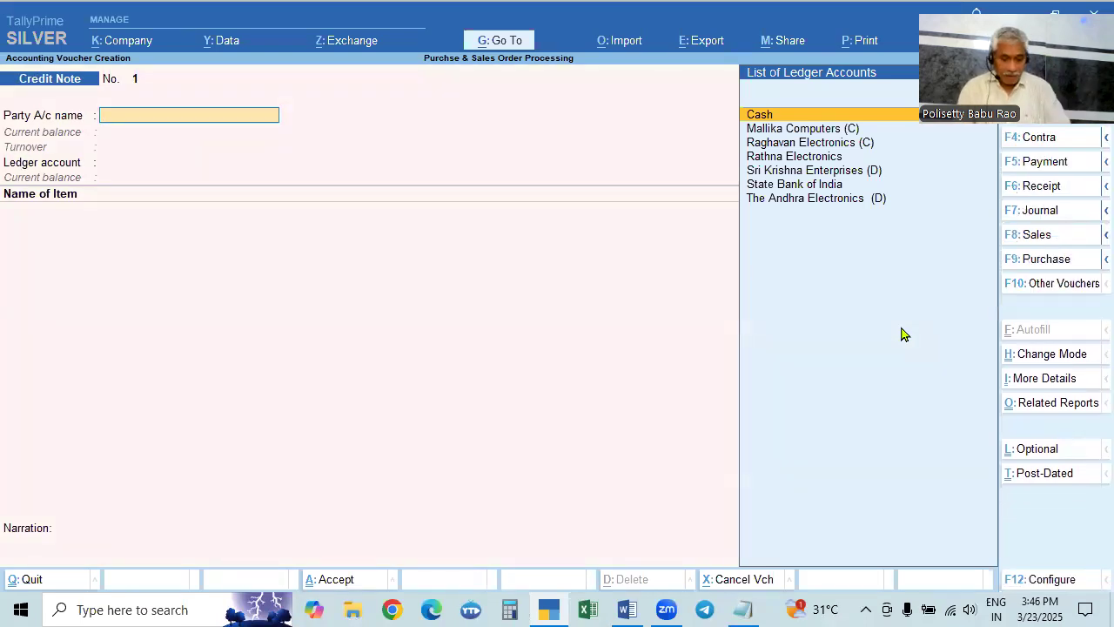
pyautogui.hotkey('alt', 'Tab')
pyautogui.hotkey('alt', 'Tab')
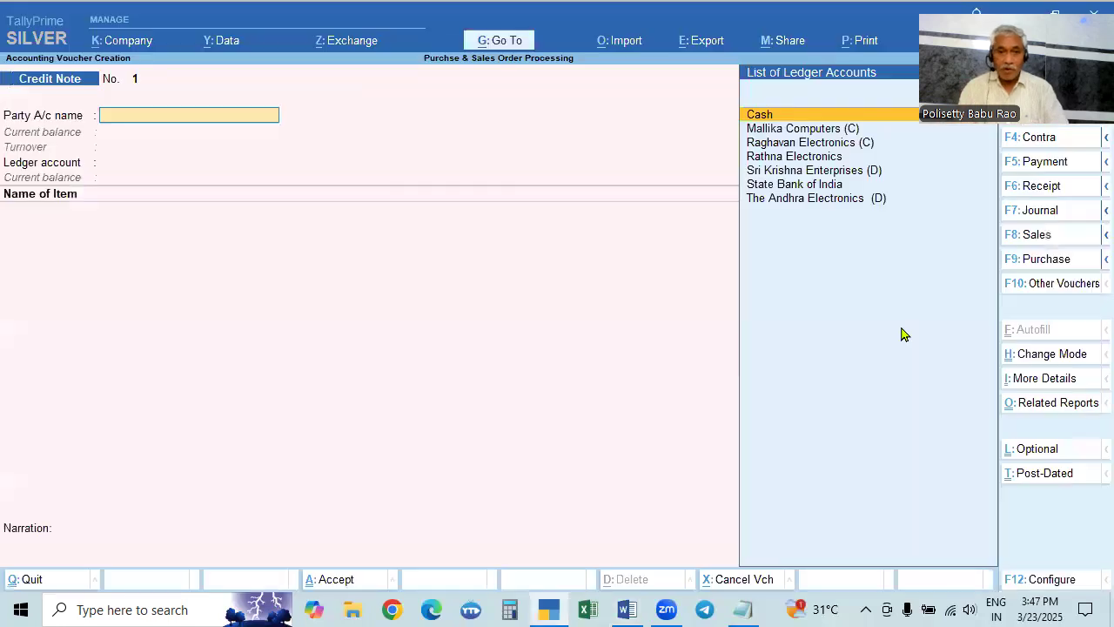
# Select Rathna Electronics as the Credit Note party with tracking number Not Applicable, accept its party details, and choose Sales as ledger account
pyautogui.press('Down')
pyautogui.press('Down')
pyautogui.press('Down')
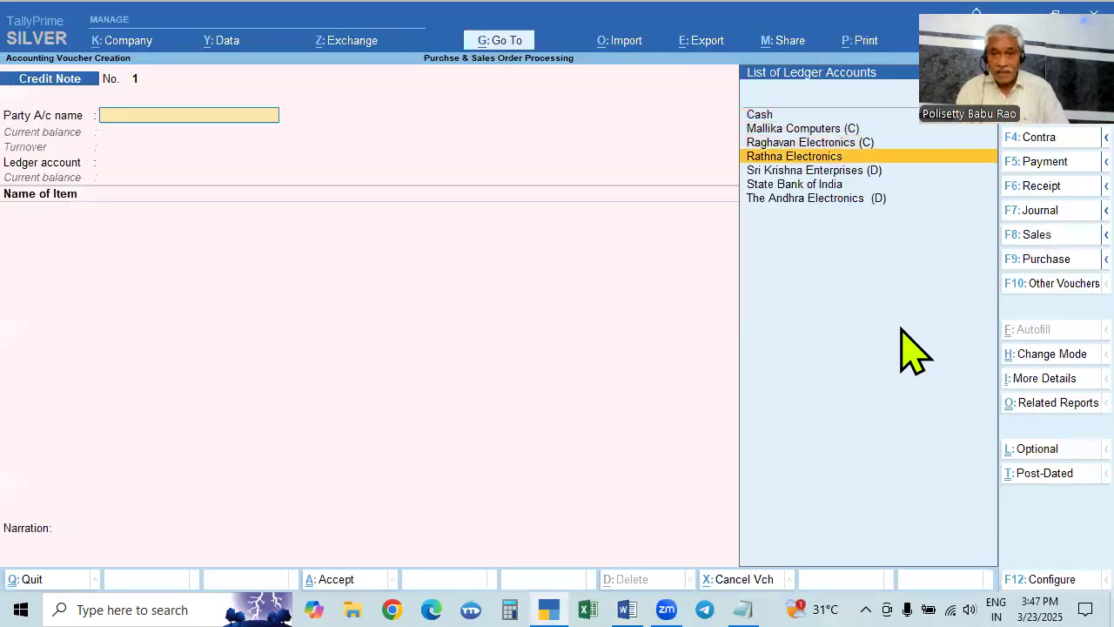
pyautogui.press('Return')
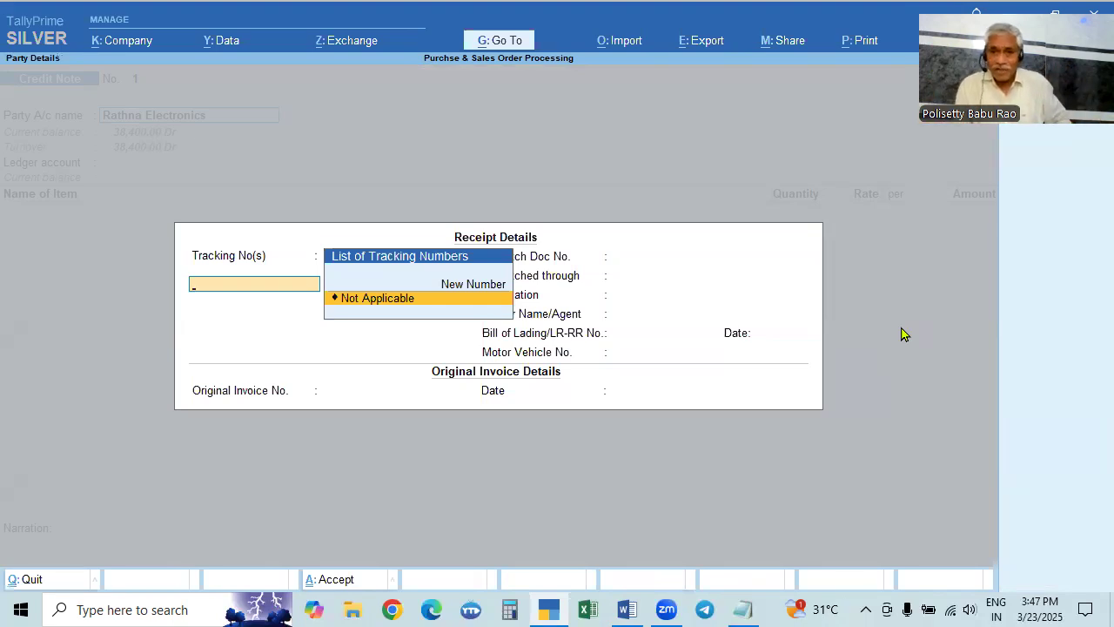
pyautogui.press('Return')
pyautogui.hotkey('ctrl', 'a')
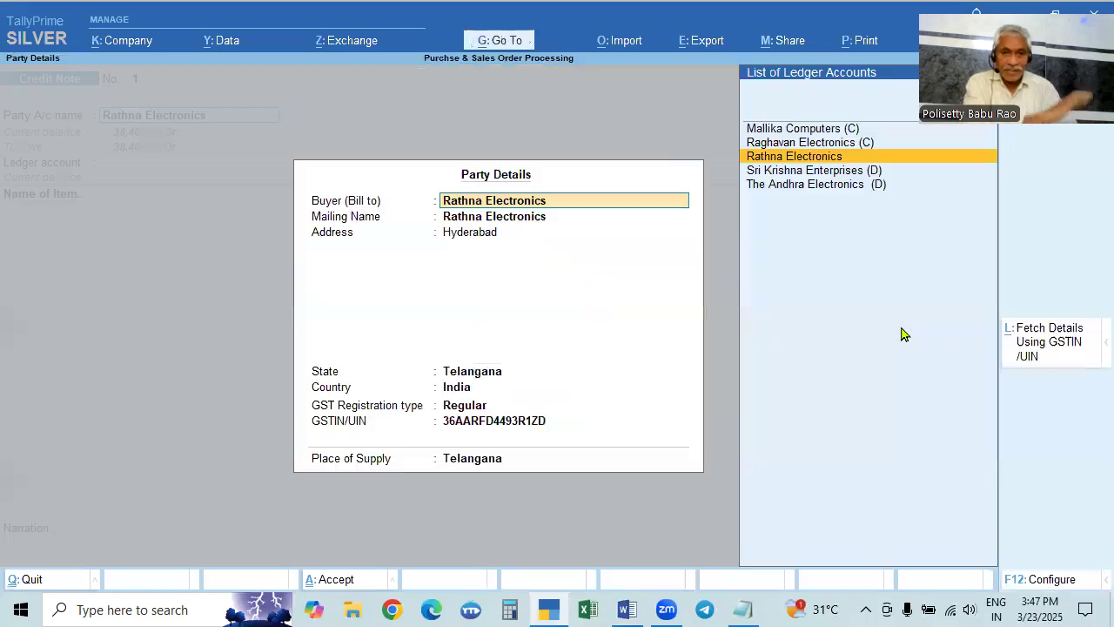
pyautogui.hotkey('ctrl', 'a')
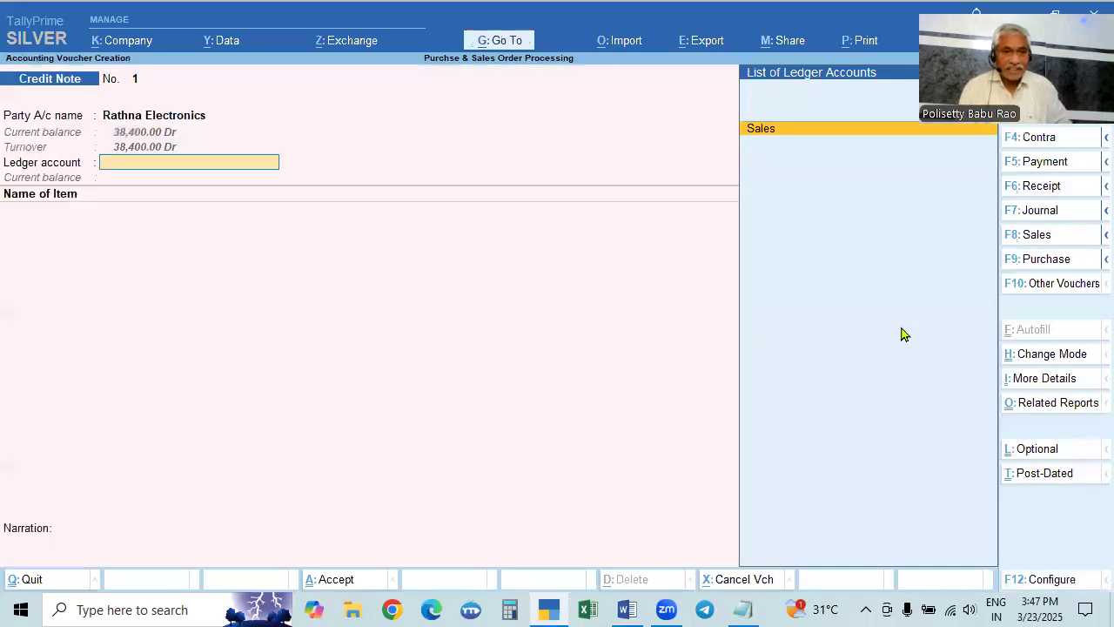
pyautogui.press('Return')
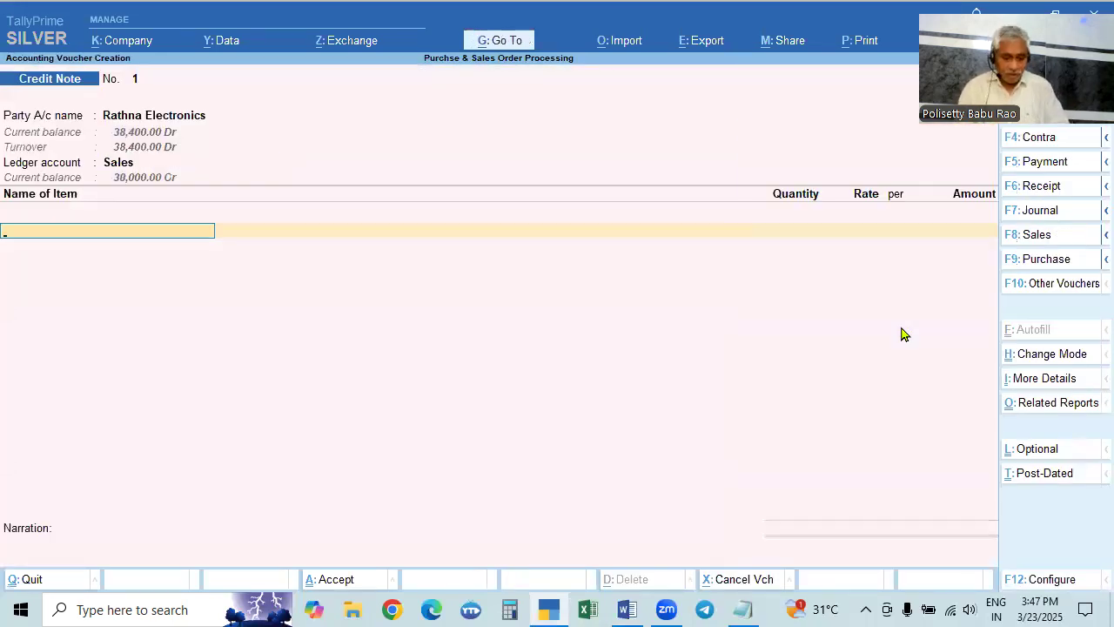
# Check the credit note entry in the Word assignment, and in TallyPrime begin a new ledger named Sales Returns for the Credit Note's ledger account
pyautogui.hotkey('alt', 'Tab')
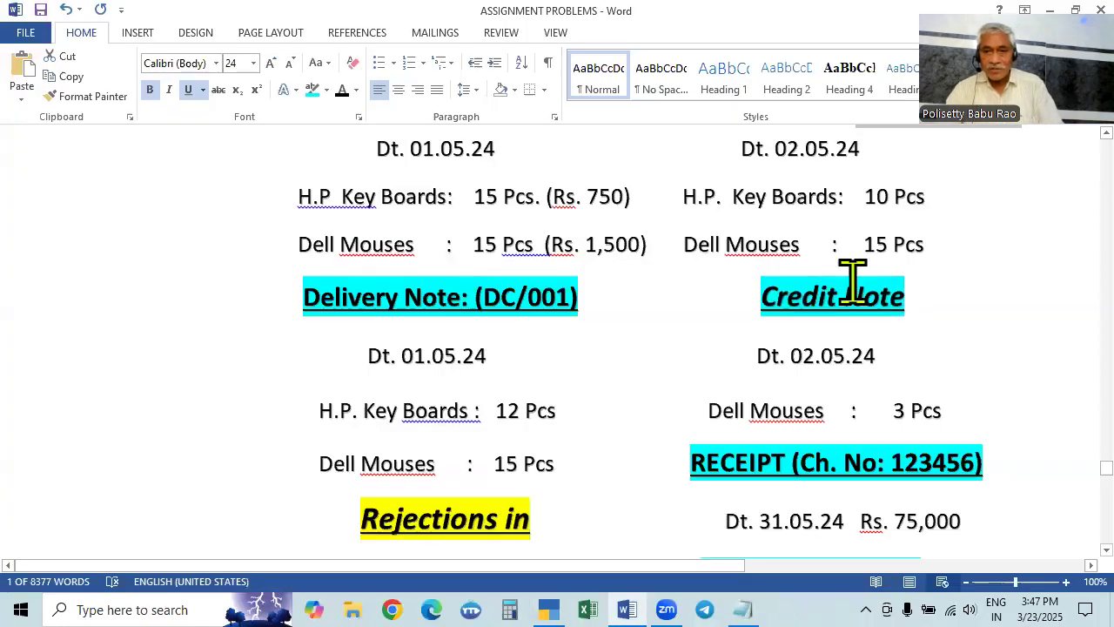
pyautogui.scroll(2, 853, 280)
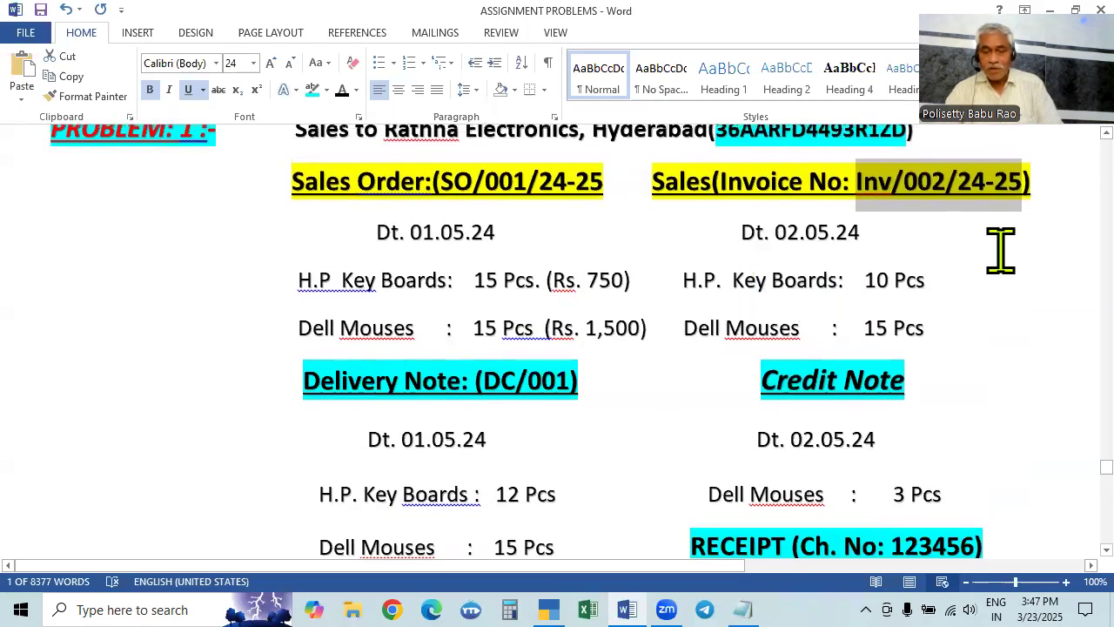
pyautogui.hotkey('alt', 'Tab')
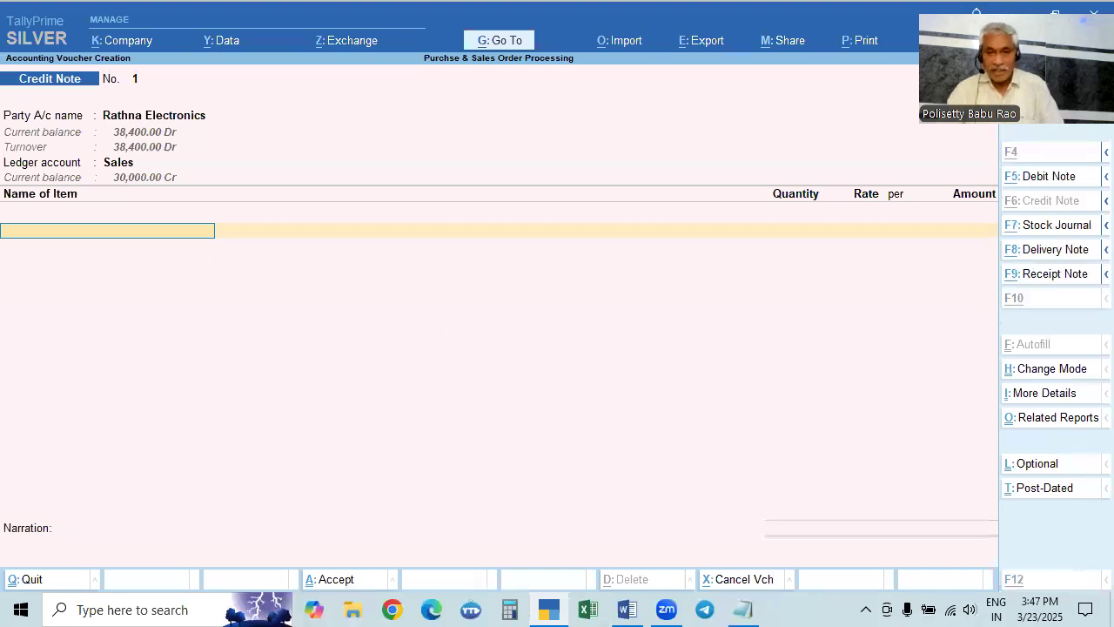
pyautogui.hotkey('alt', 'Tab')
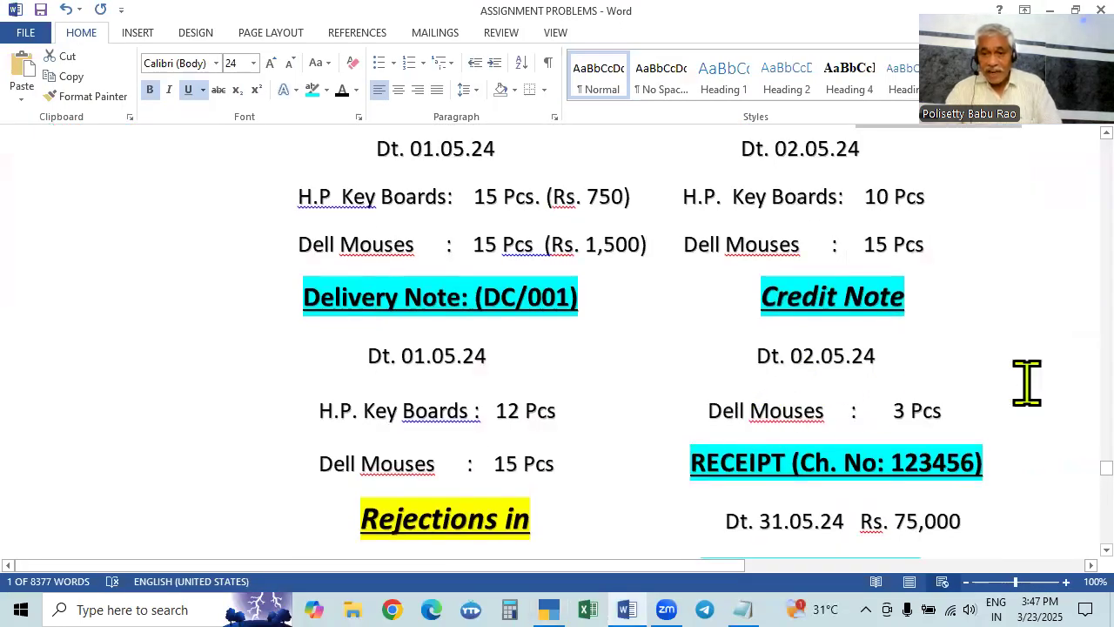
pyautogui.hotkey('alt', 'Tab')
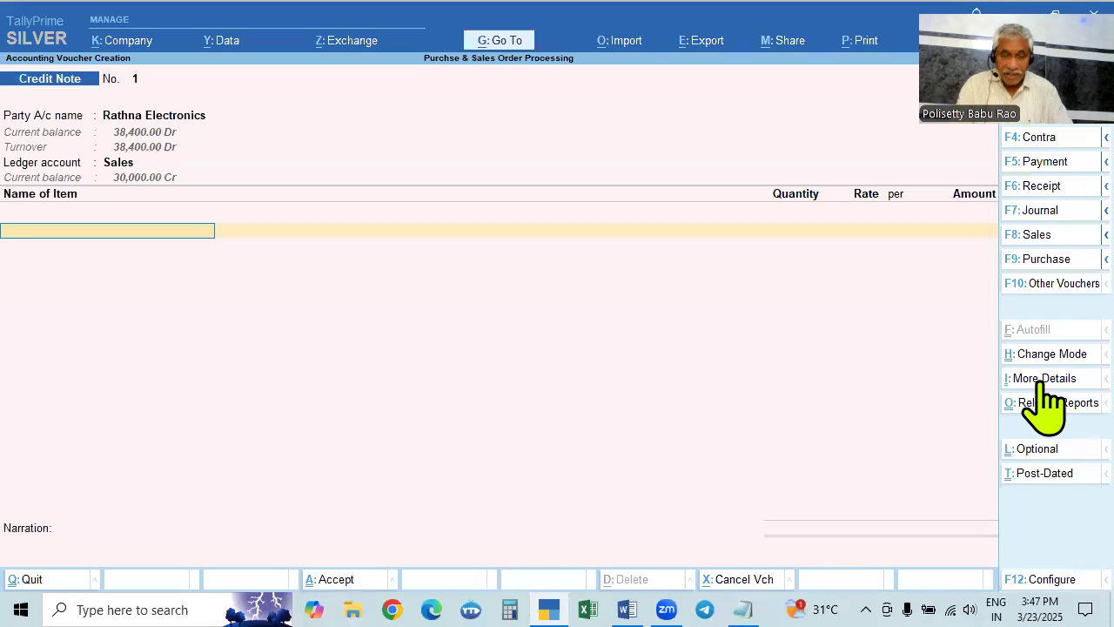
pyautogui.press('BackSpace')
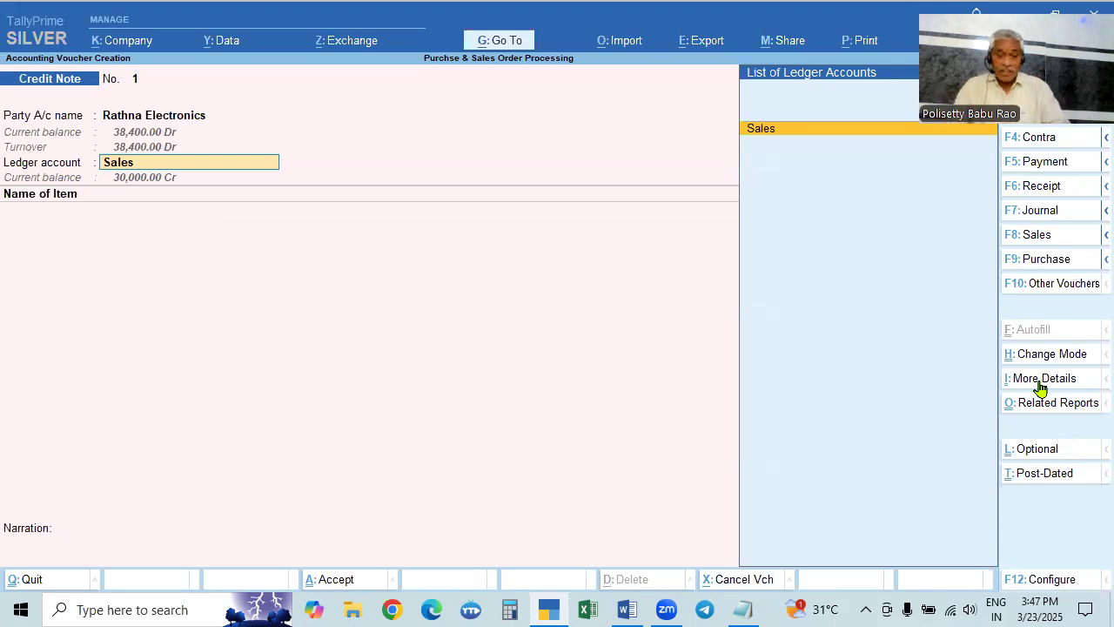
pyautogui.hotkey('alt', 'c')
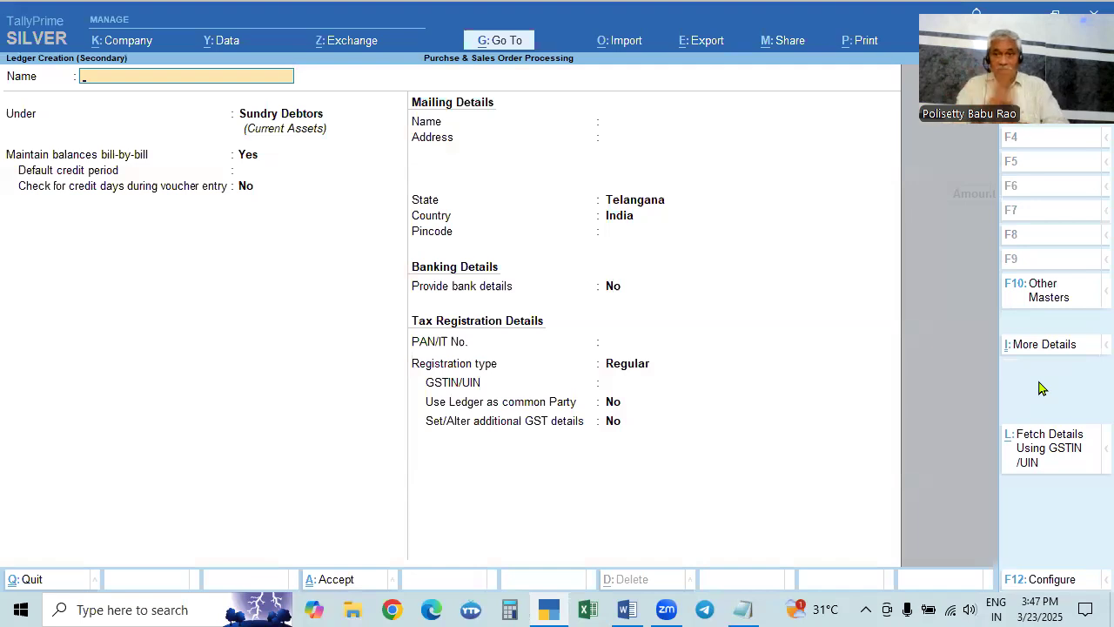
pyautogui.write('S')
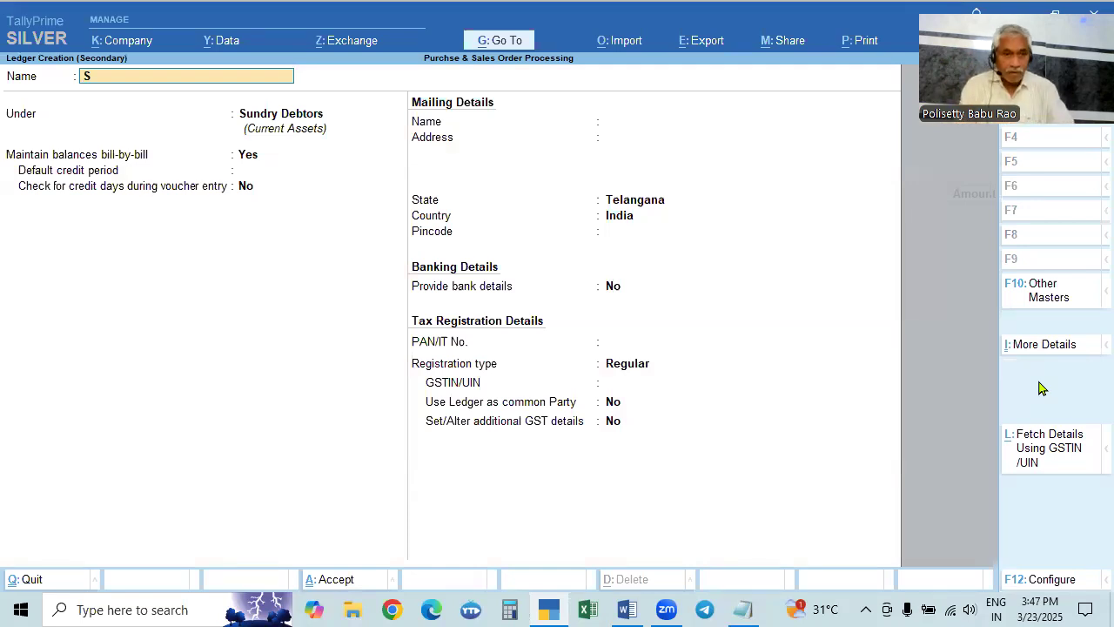
pyautogui.write('ales Returns')
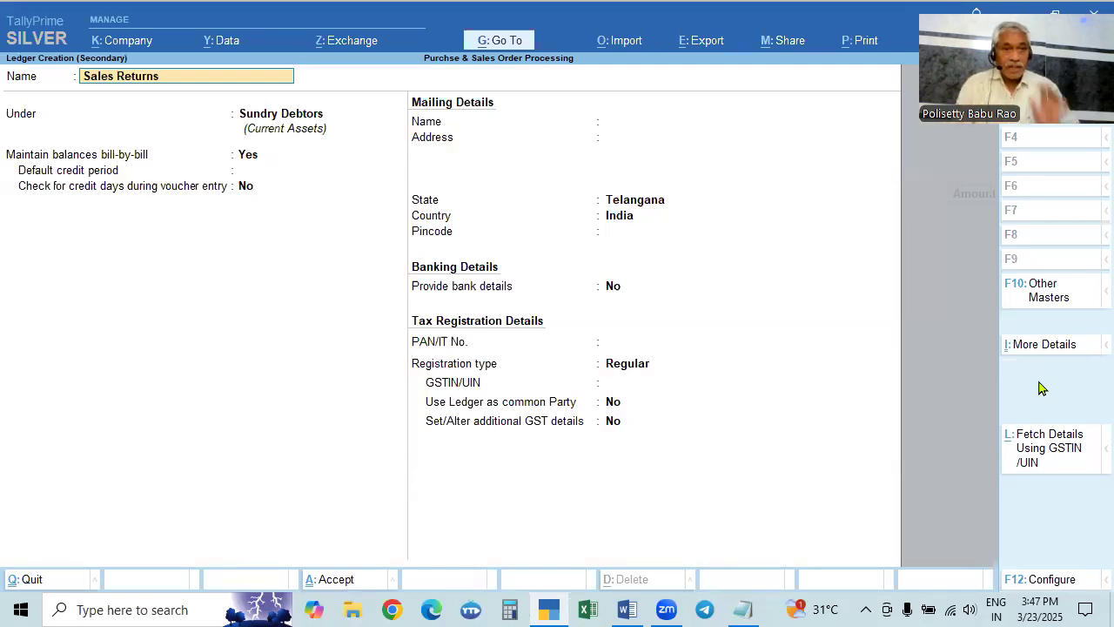
# Place the Sales Returns ledger under Sales Accounts with GST details As per Company/Group, set its type of supply to Goods, and save it
pyautogui.press('Return')
pyautogui.write('S')
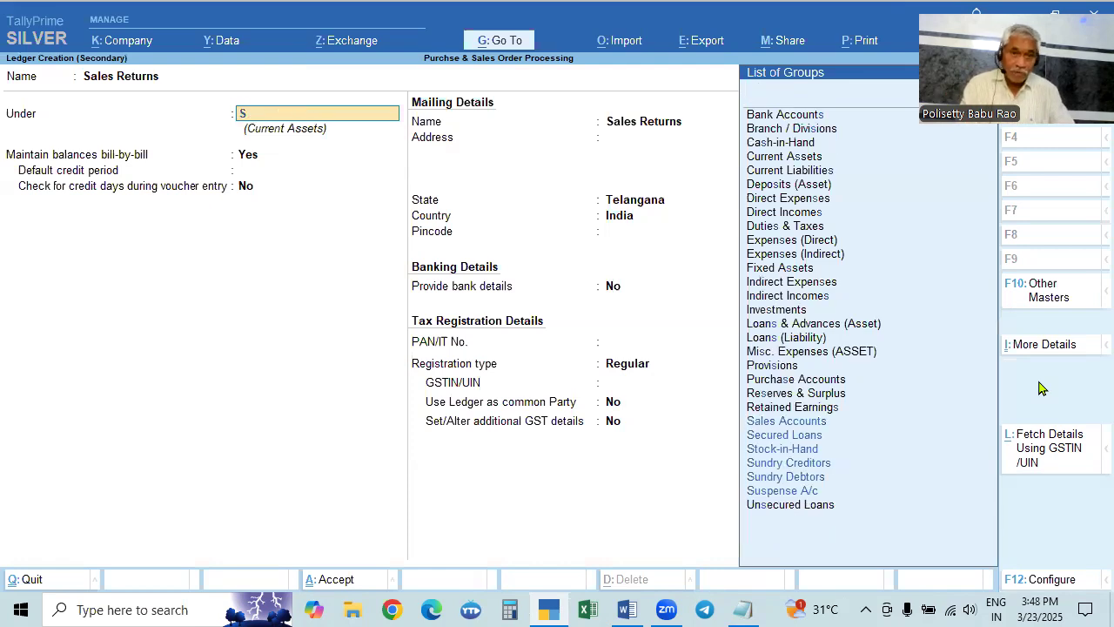
pyautogui.write('ales Accounts')
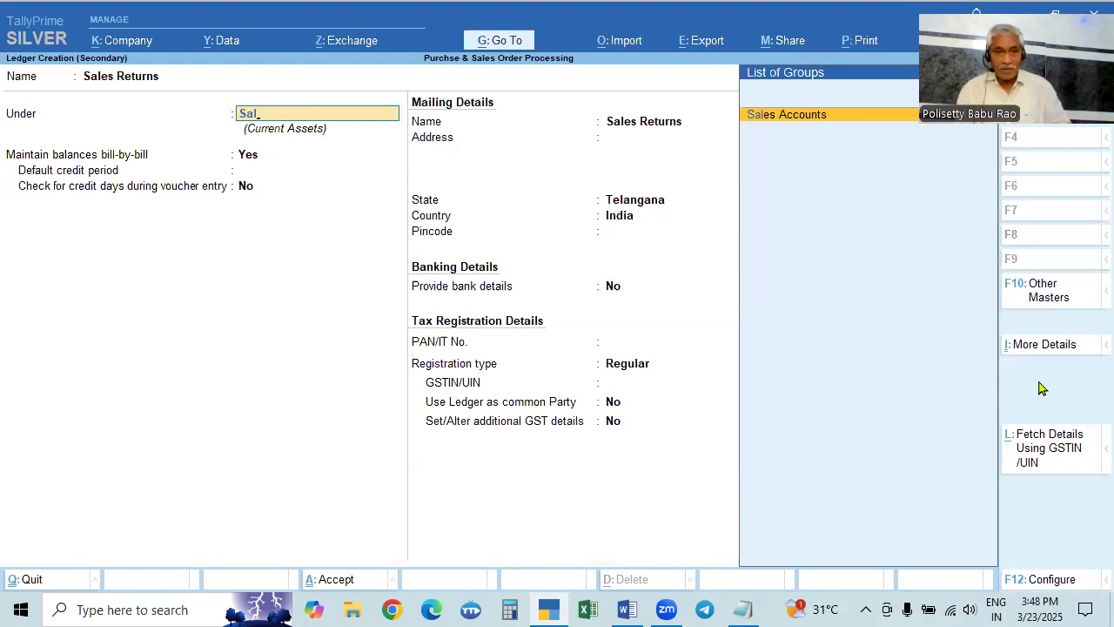
pyautogui.press('Return')
pyautogui.press('Return')
pyautogui.press('Return')
pyautogui.press('Return')
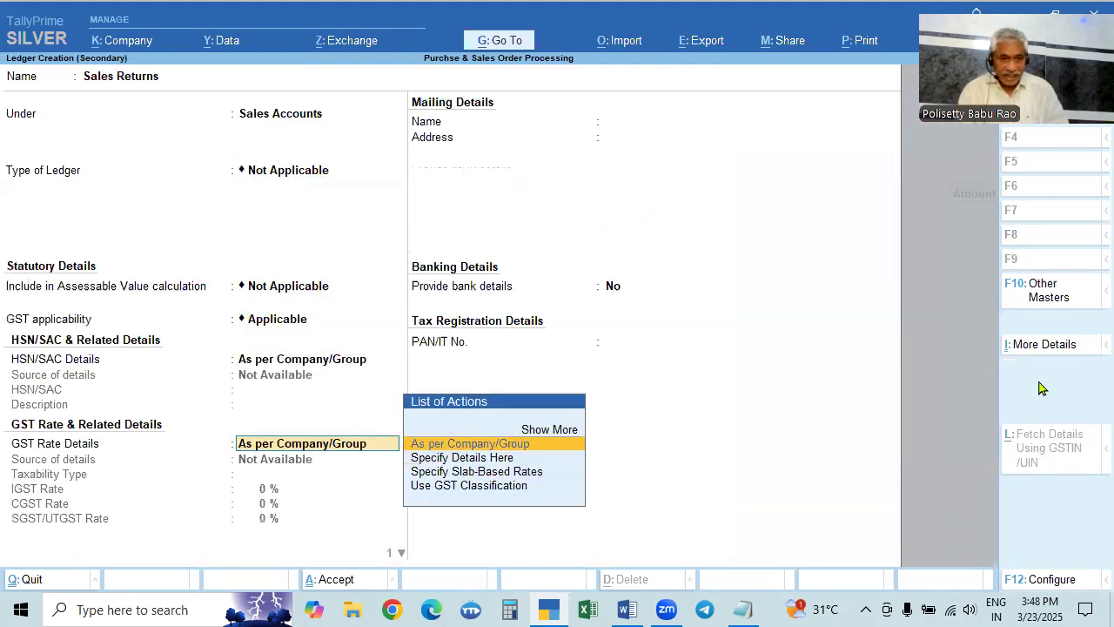
pyautogui.press('Return')
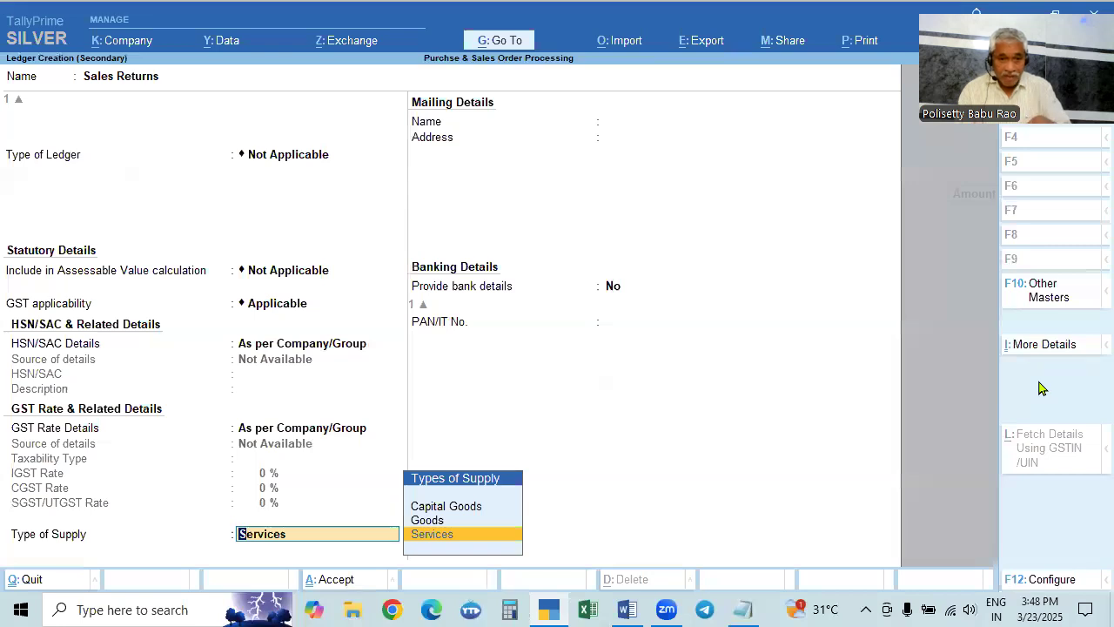
pyautogui.press('Up')
pyautogui.press('Return')
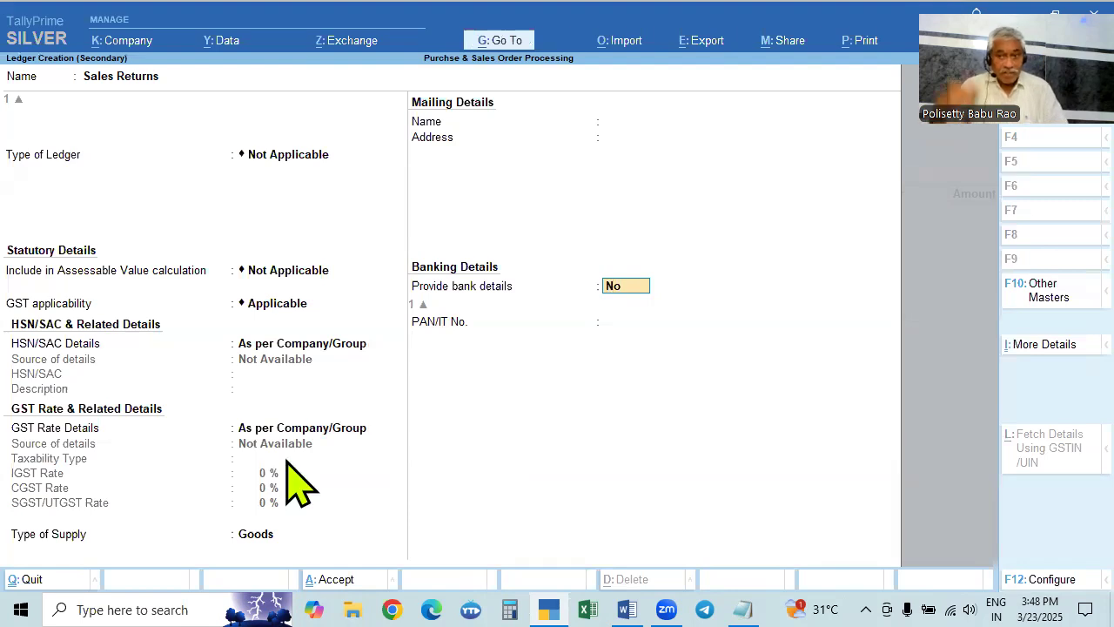
pyautogui.hotkey('ctrl', 'a')
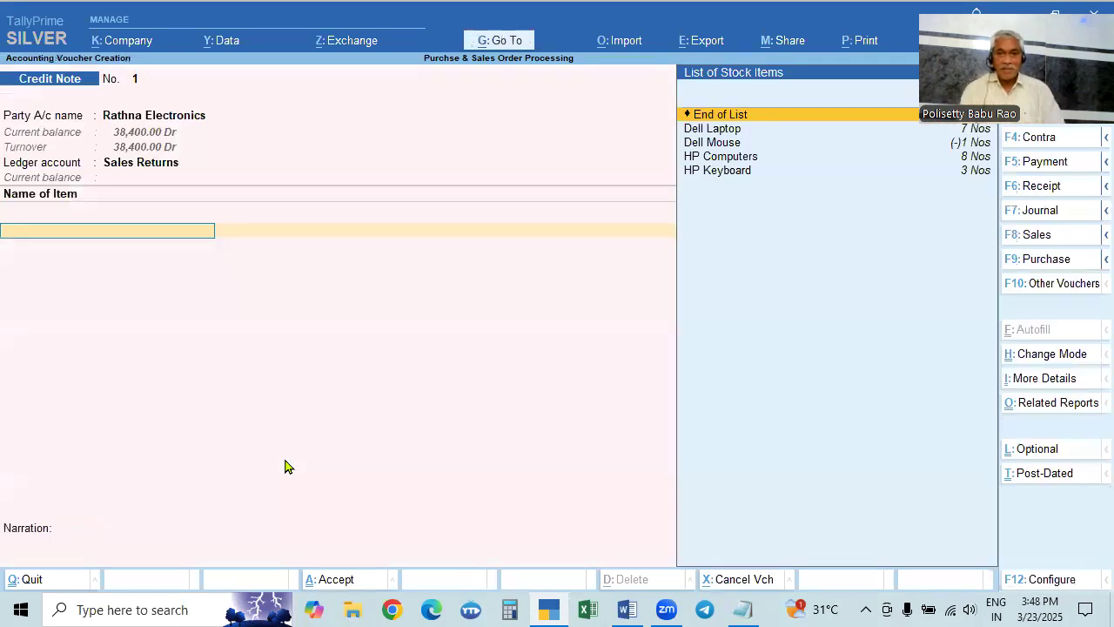
# Choose Dell Mouse as the Credit Note item, checking it against the Word assignment, with tracking number Not Applicable
pyautogui.hotkey('alt', 'Tab')
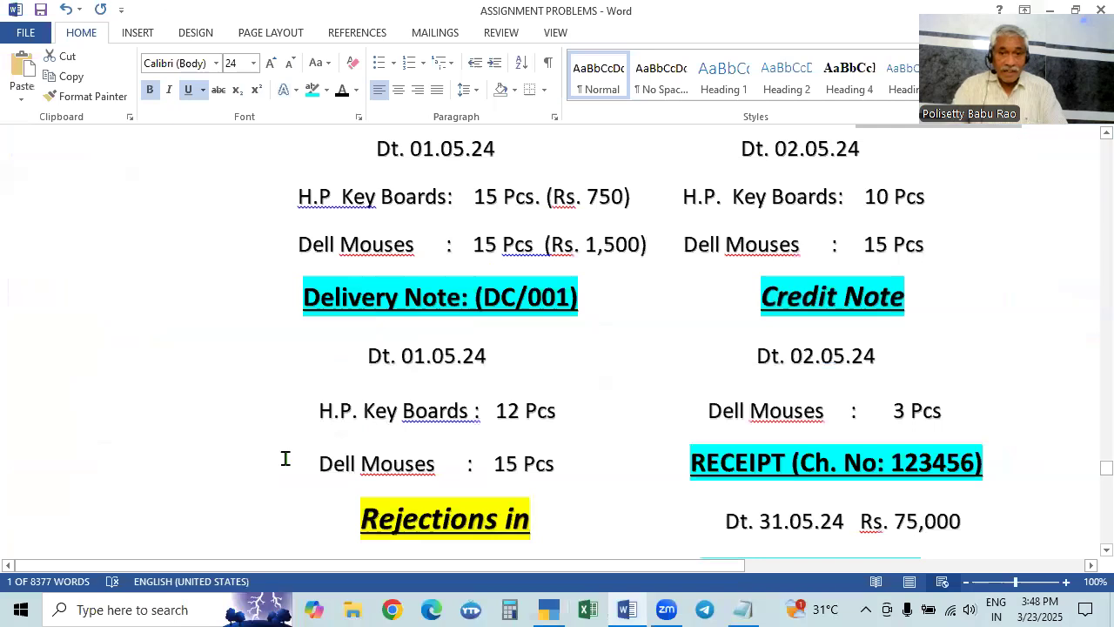
pyautogui.hotkey('alt', 'Tab')
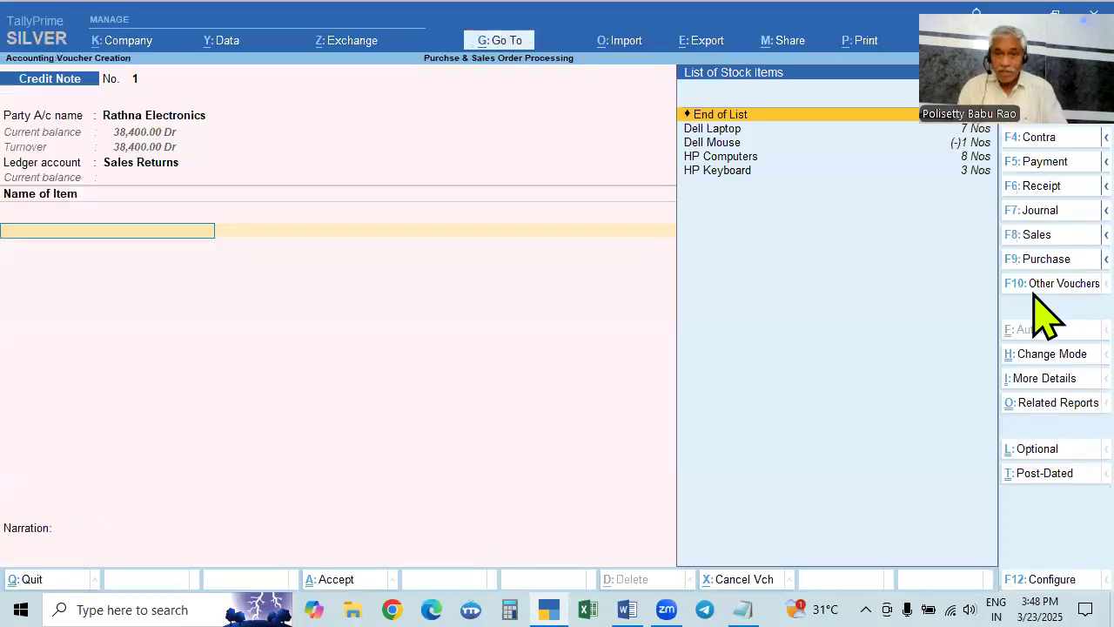
pyautogui.press('Return')
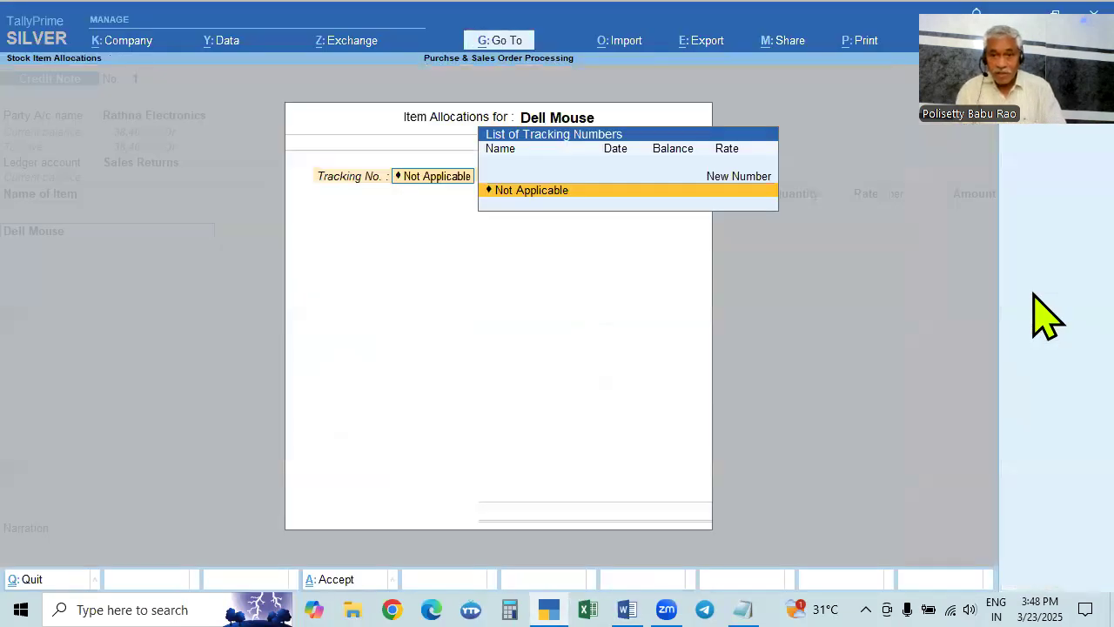
pyautogui.hotkey('alt', 'Tab')
pyautogui.hotkey('alt', 'Tab')
pyautogui.write('2')
pyautogui.press('BackSpace')
pyautogui.press('Return')
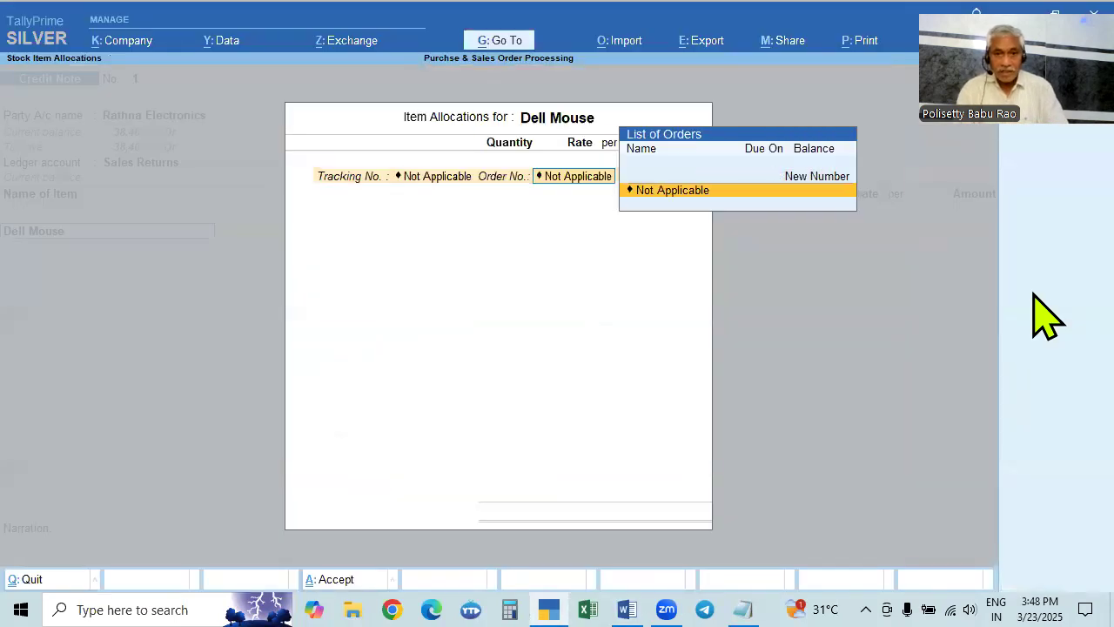
# Allocate 3 Nos of Dell Mouse at a rate of 1,500 with order number Not Applicable, and end the item allocation
pyautogui.press('Return')
pyautogui.write('3')
pyautogui.press('Return')
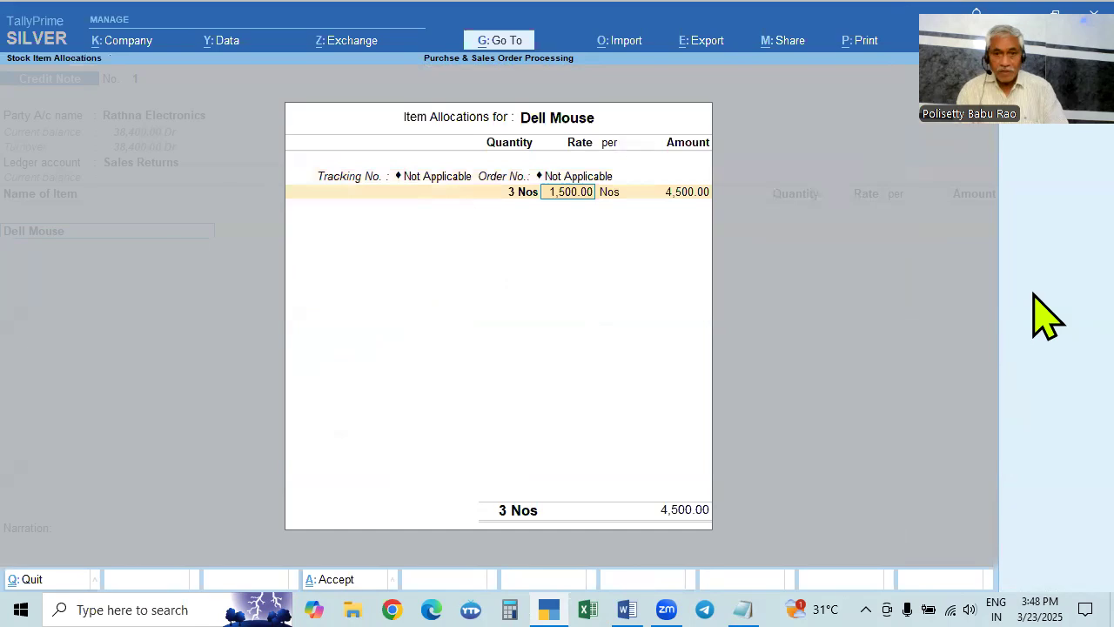
pyautogui.press('Return')
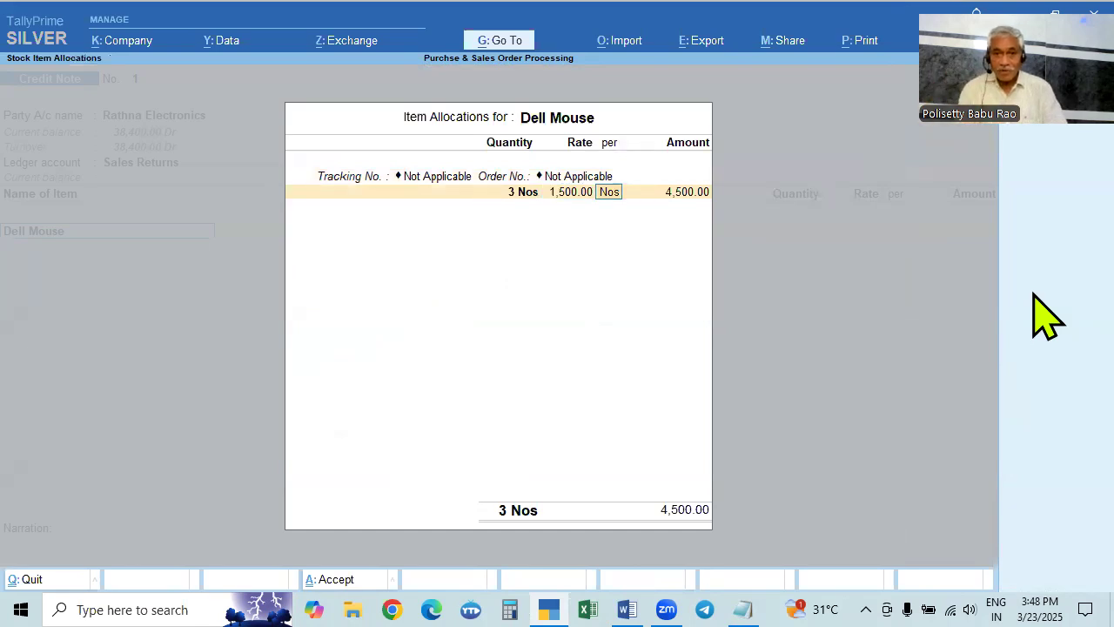
pyautogui.press('Return')
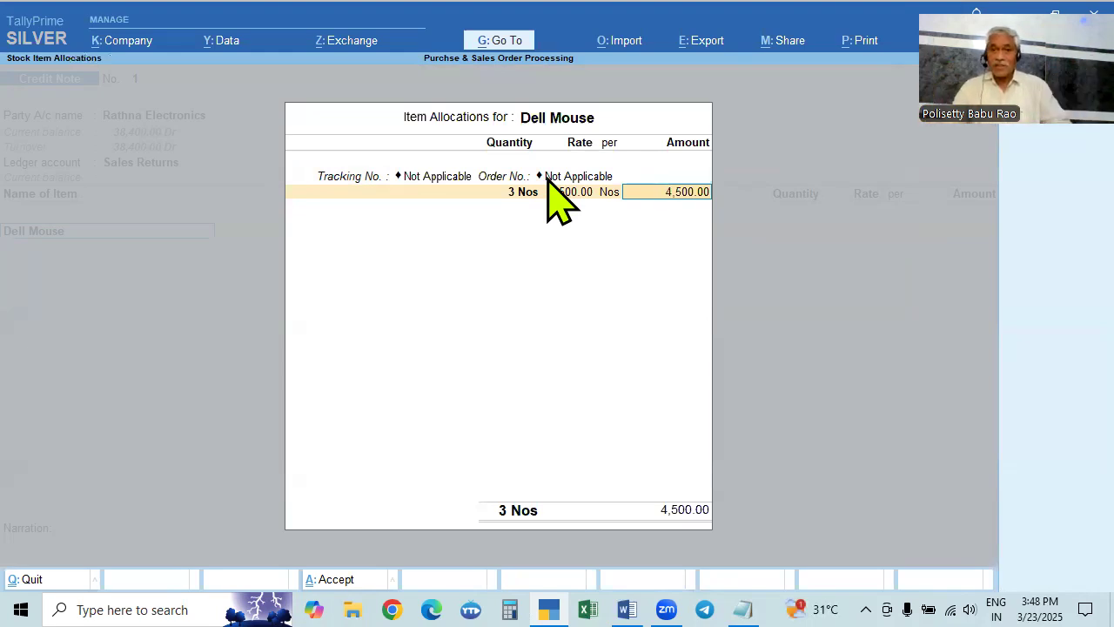
pyautogui.press('Return')
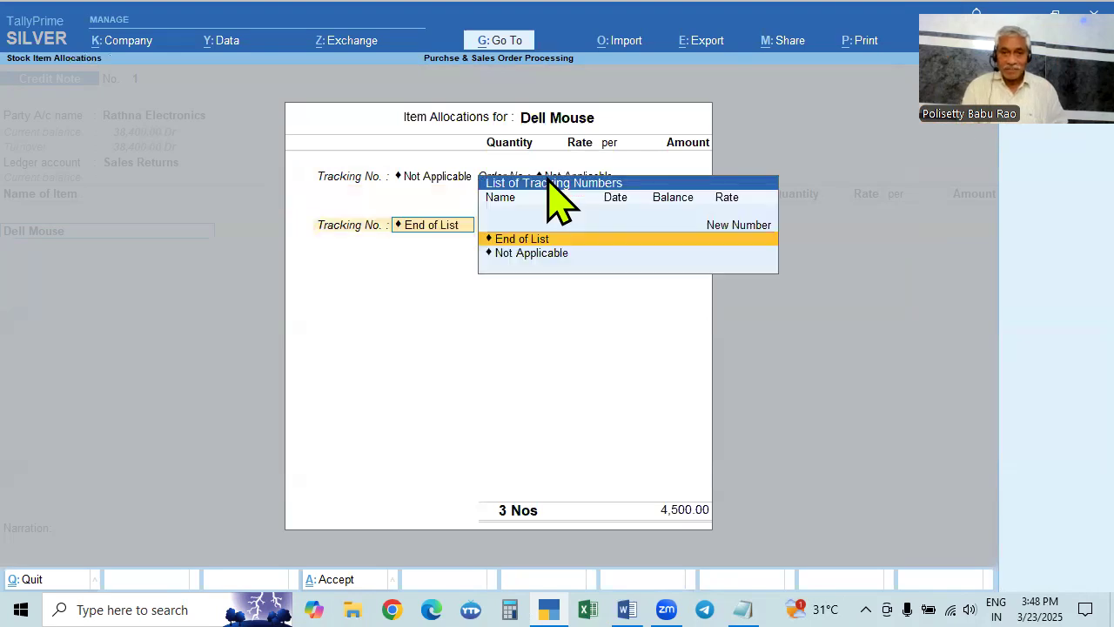
pyautogui.press('Return')
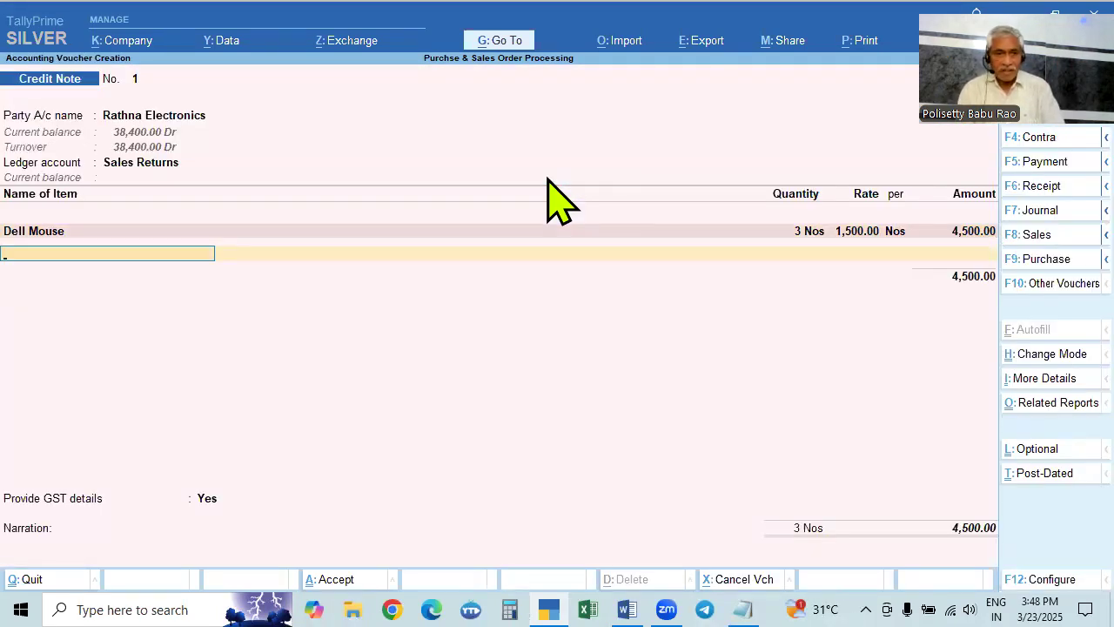
# End the item list and add the CGST and SGST tax ledgers to the Credit Note
pyautogui.press('Return')
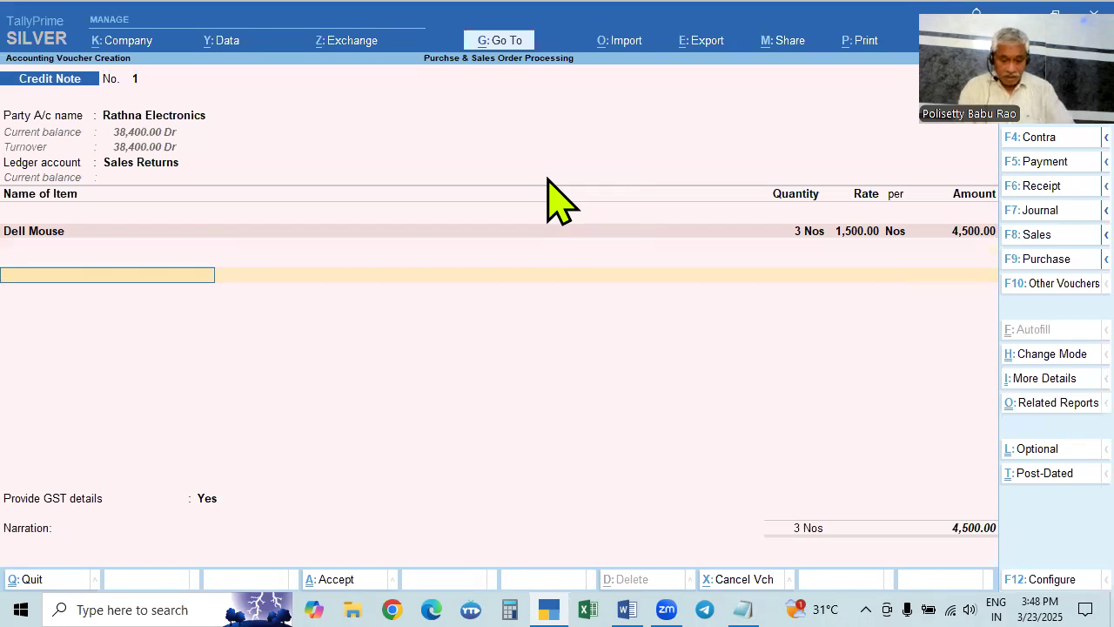
pyautogui.write('cgs')
pyautogui.press('Return')
pyautogui.press('Return')
pyautogui.write('sgs')
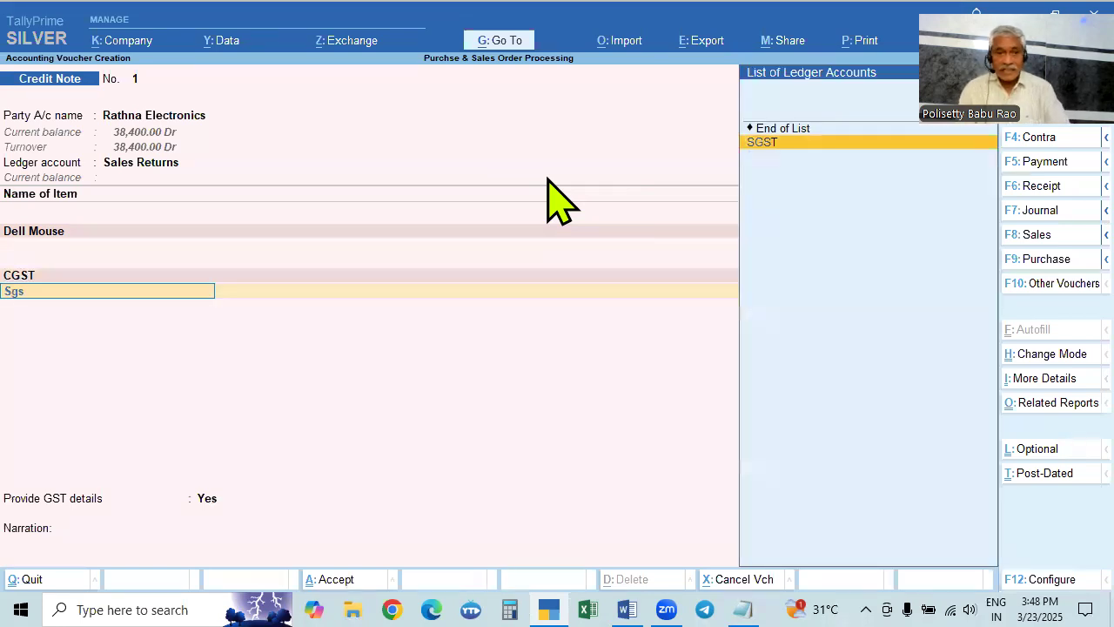
pyautogui.press('Return')
pyautogui.press('Return')
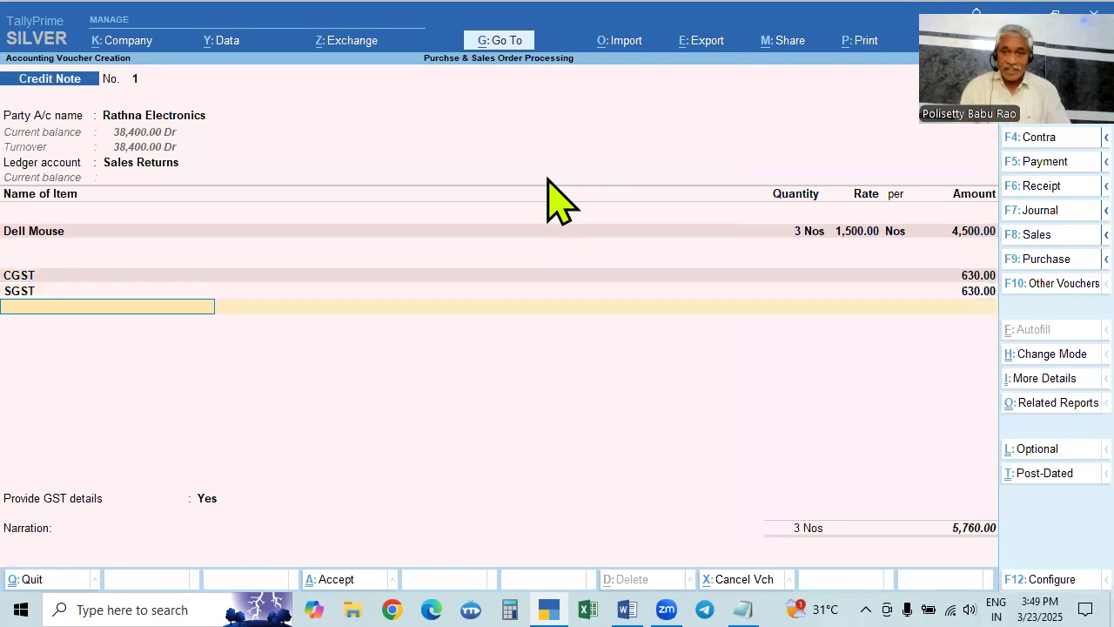
# Provide GST details for the Credit Note with reason 01-Sales Return, buyer's debit note number 584 and date 2.5
pyautogui.press('Return')
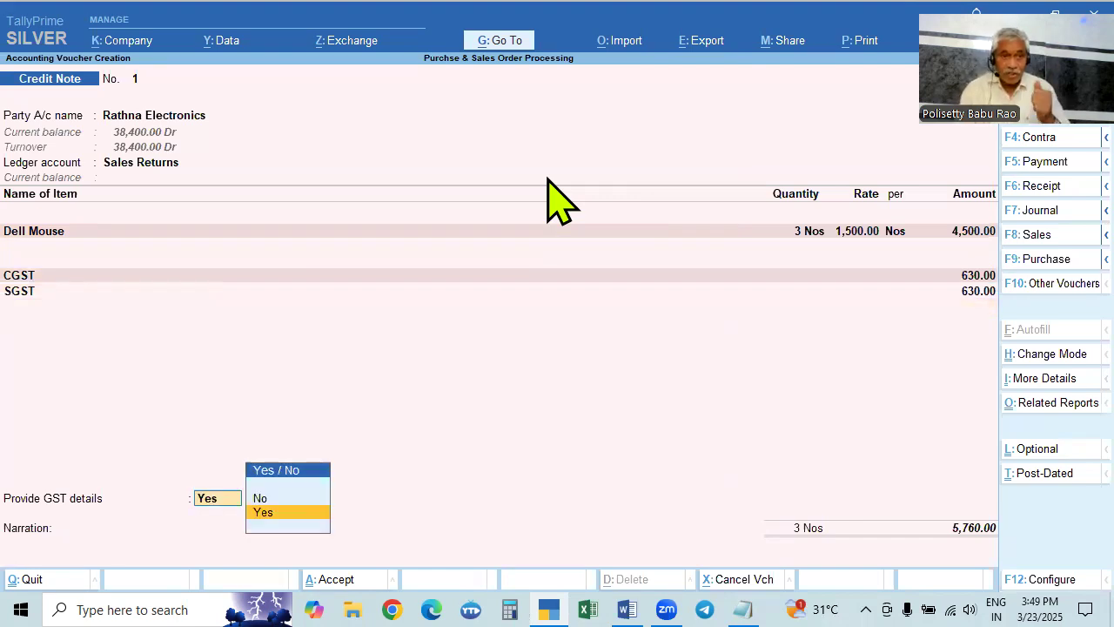
pyautogui.press('Return')
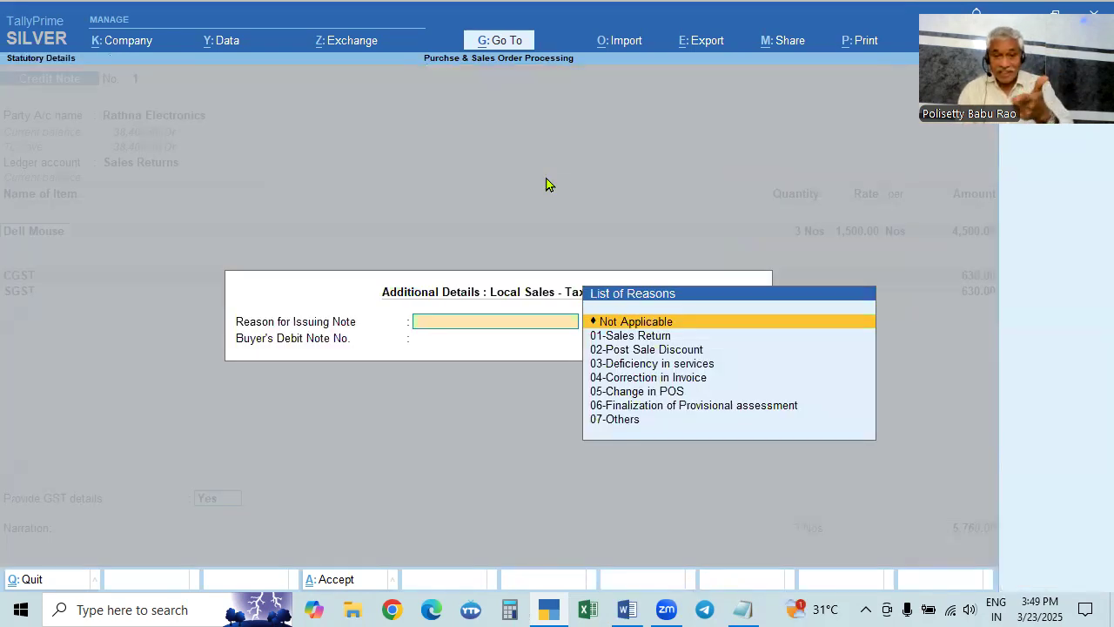
pyautogui.press('Down')
pyautogui.press('Return')
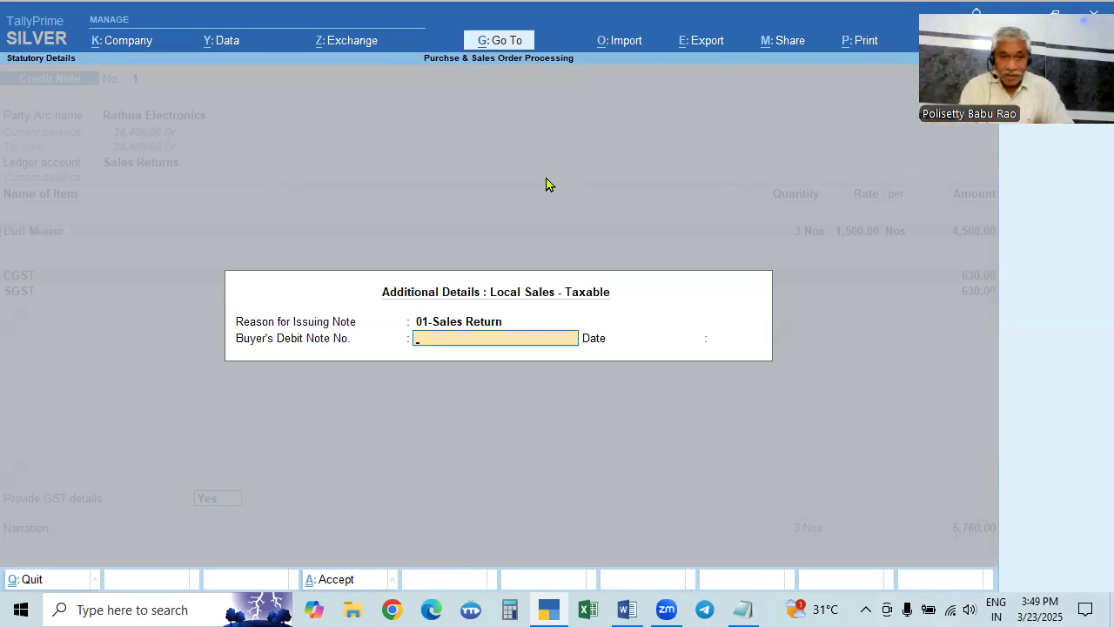
pyautogui.write('584')
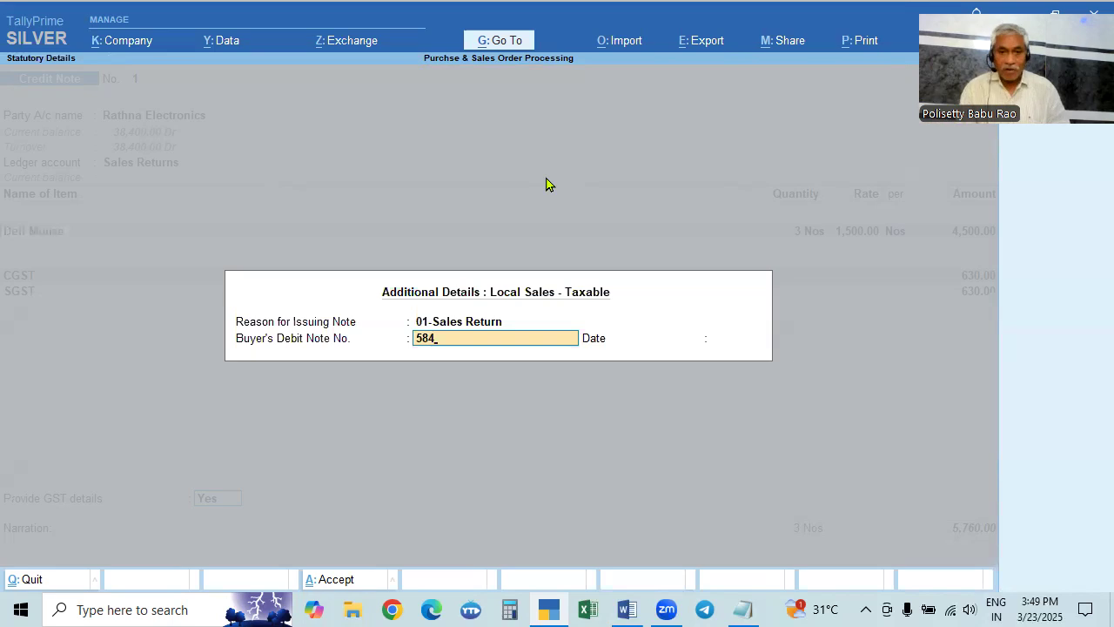
pyautogui.press('Return')
pyautogui.write('2.5')
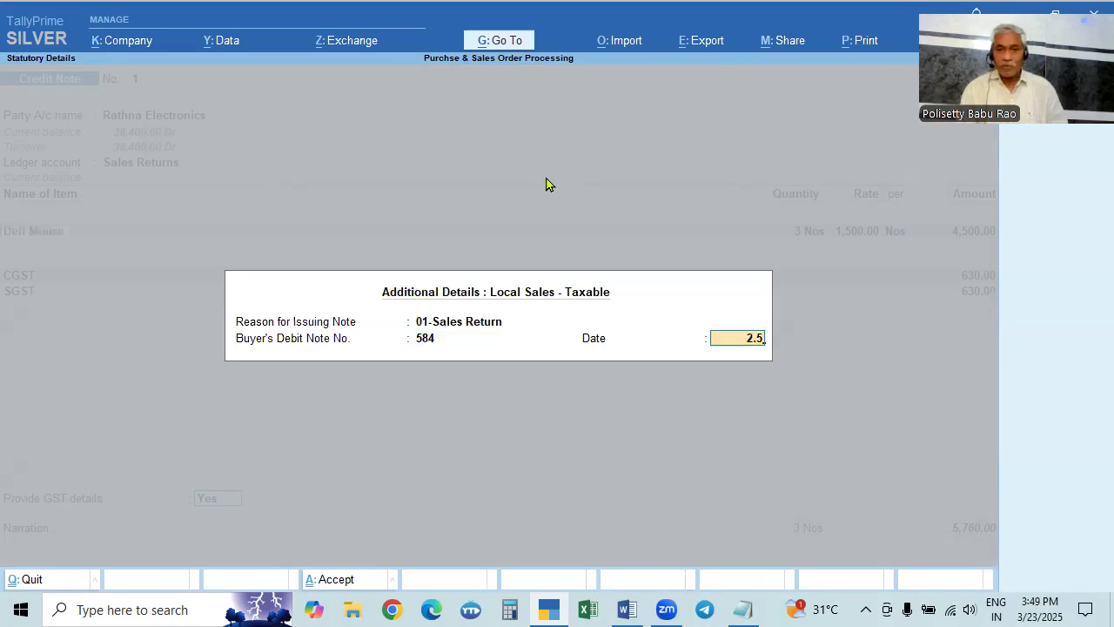
pyautogui.press('Return')
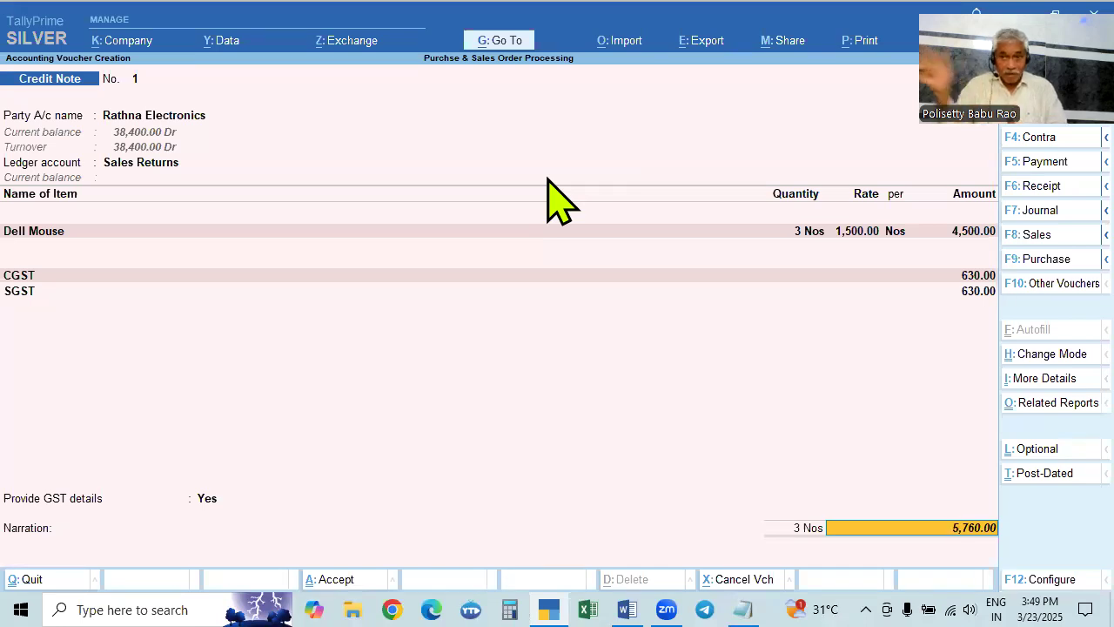
# Allocate 5,760.00 Cr as Agst Ref to bill Inv/002/24-25, checking the invoice number in the Word assignment, and save the Credit Note
pyautogui.press('Return')
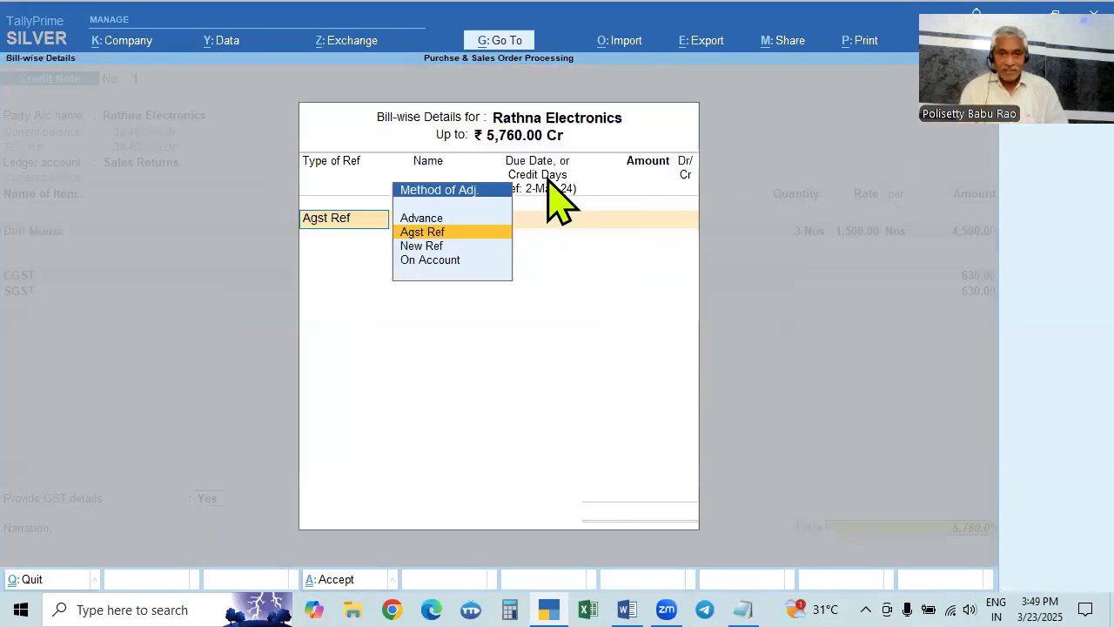
pyautogui.hotkey('alt', 'Tab')
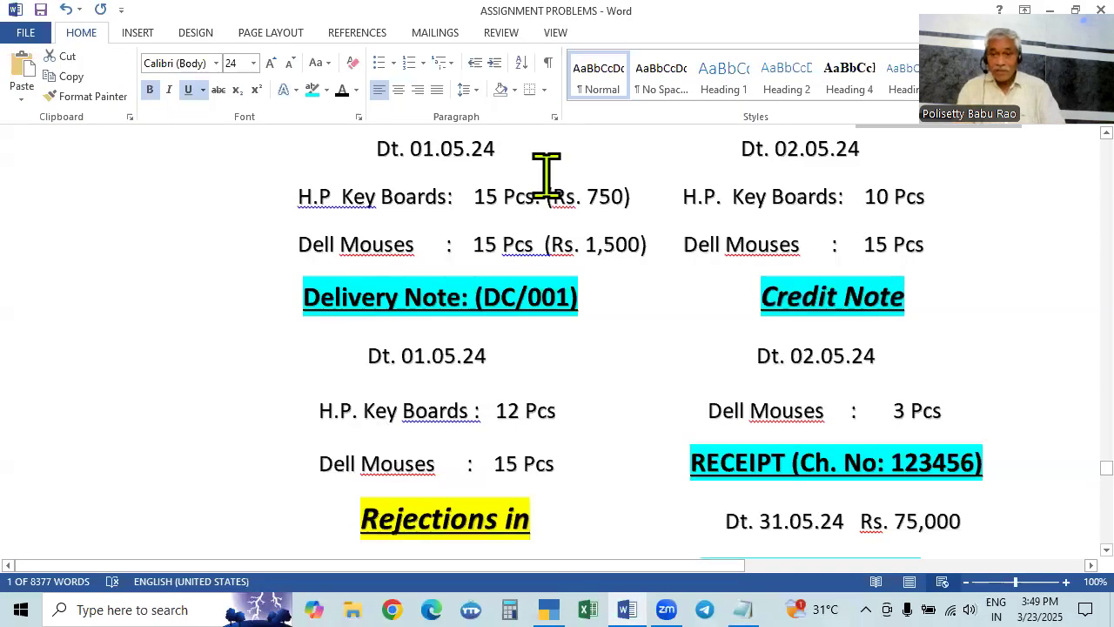
pyautogui.scroll(4, 858, 256)
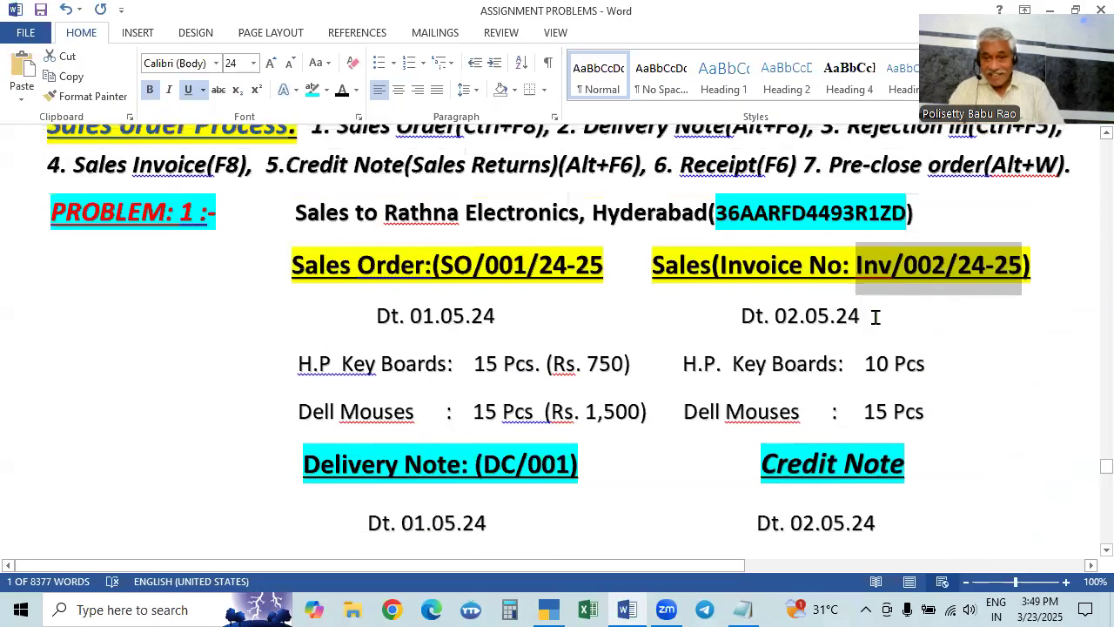
pyautogui.hotkey('alt', 'Tab')
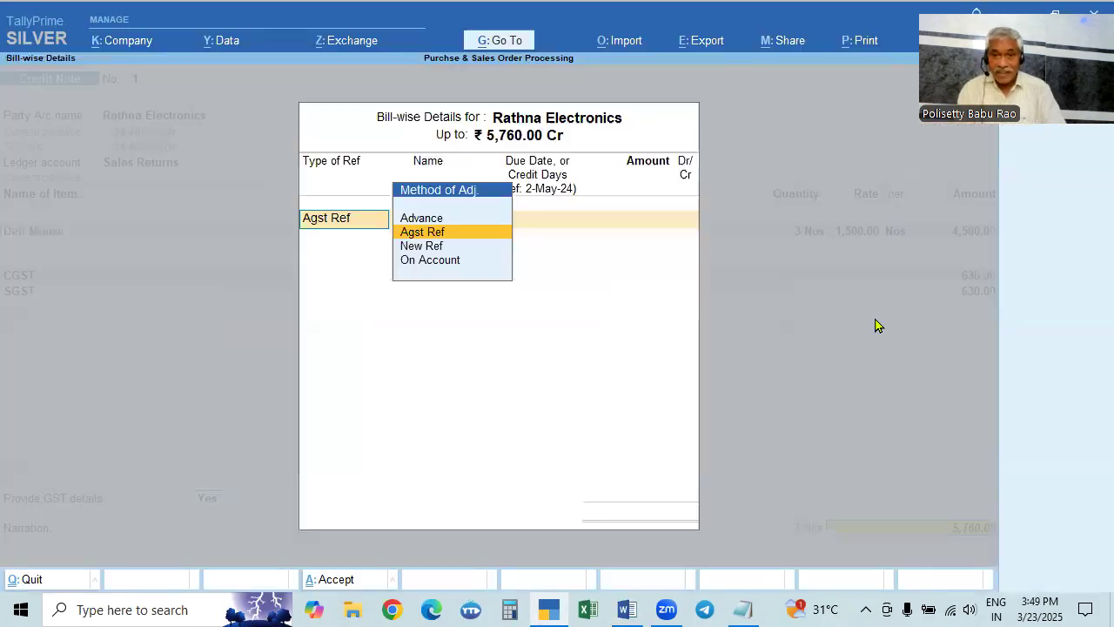
pyautogui.press('Return')
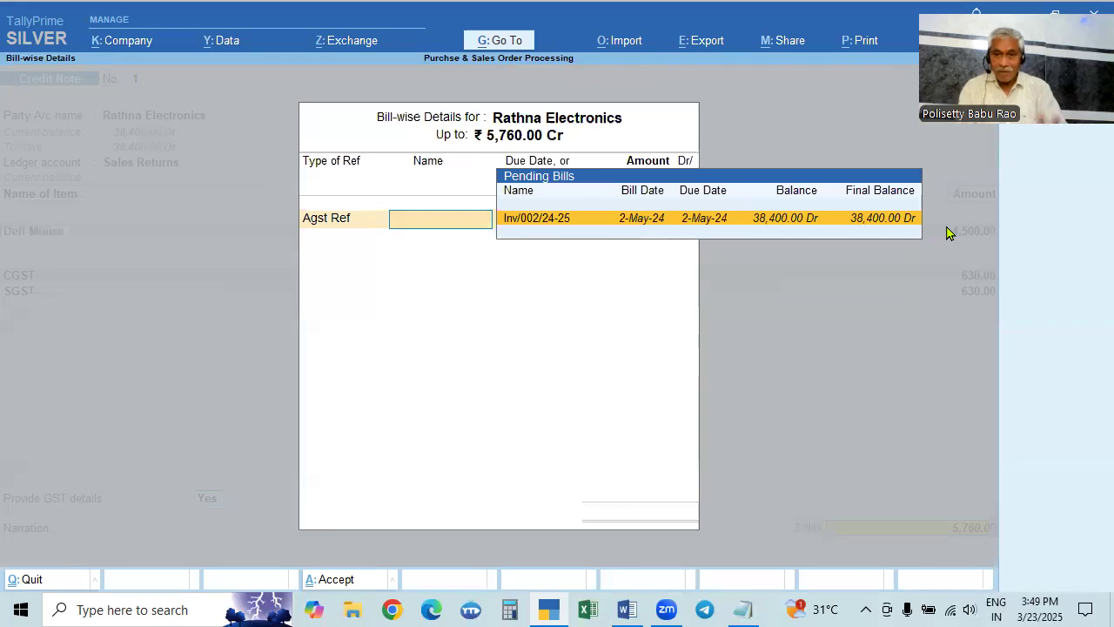
pyautogui.press('Return')
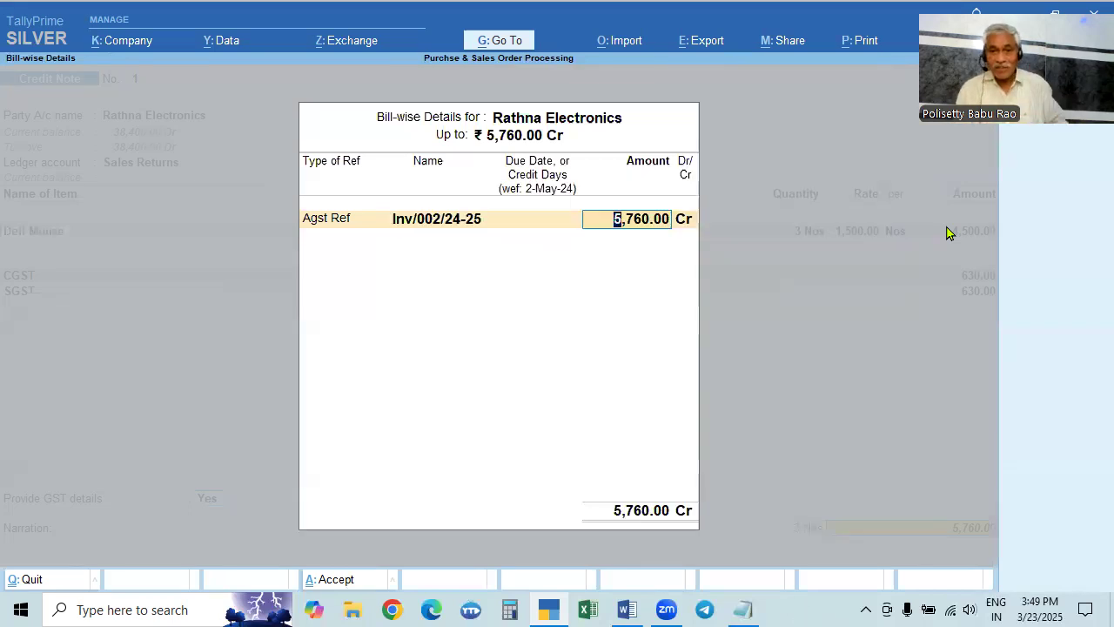
pyautogui.press('Return')
pyautogui.press('Return')
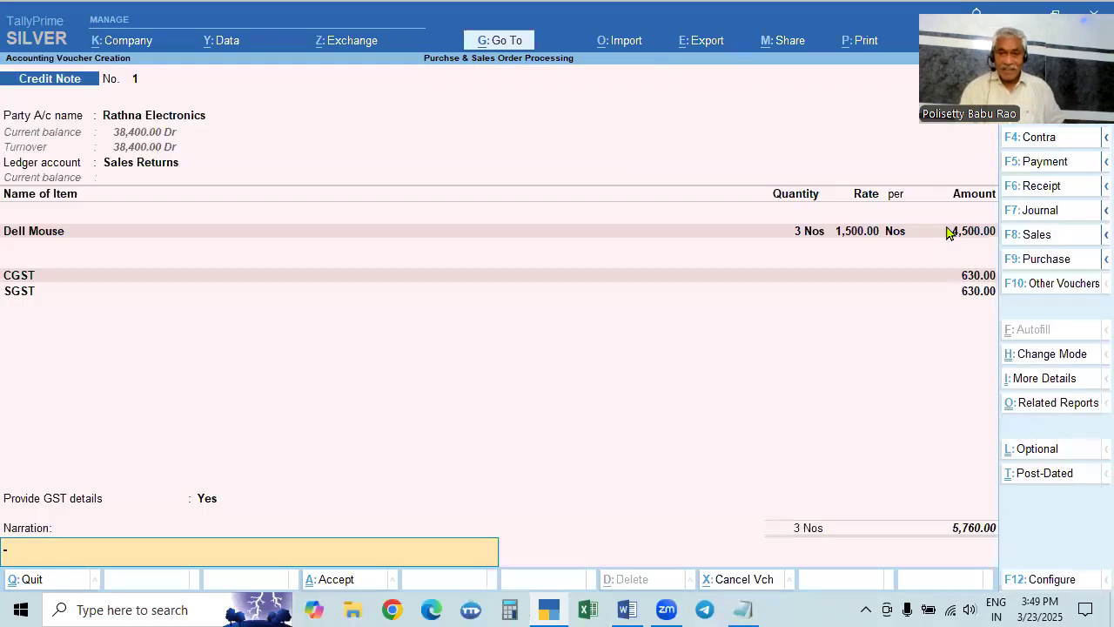
pyautogui.press('Return')
pyautogui.press('Return')
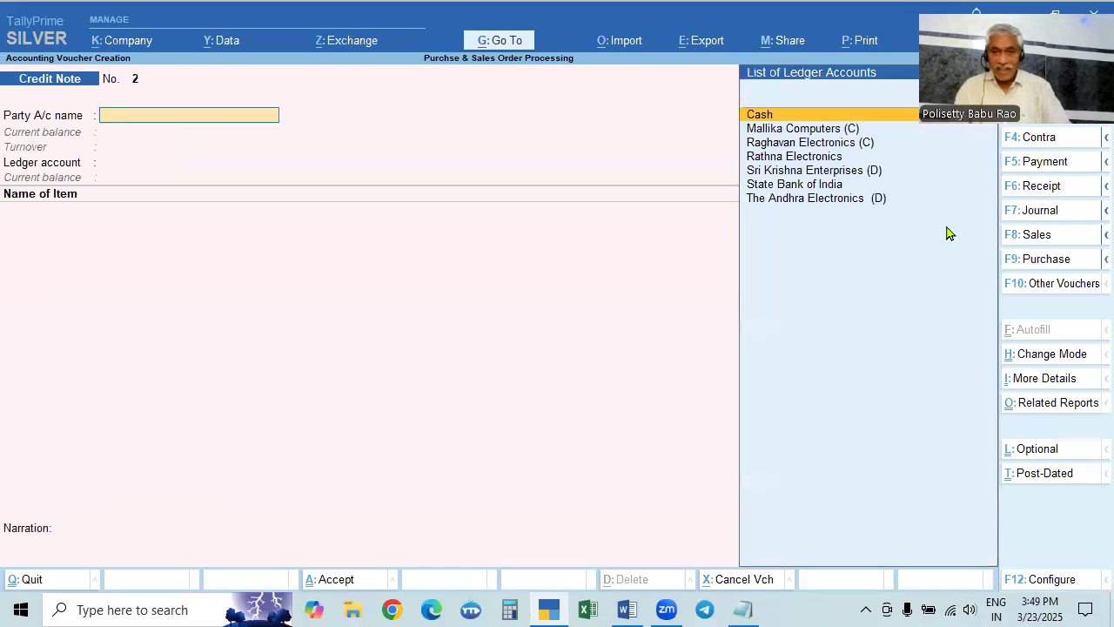
pyautogui.press('Escape')
# Open the Balance Sheet in detailed form
pyautogui.press('Down')
pyautogui.press('Down')
pyautogui.press('Down')
pyautogui.press('Down')
pyautogui.press('Down')
pyautogui.press('Down')
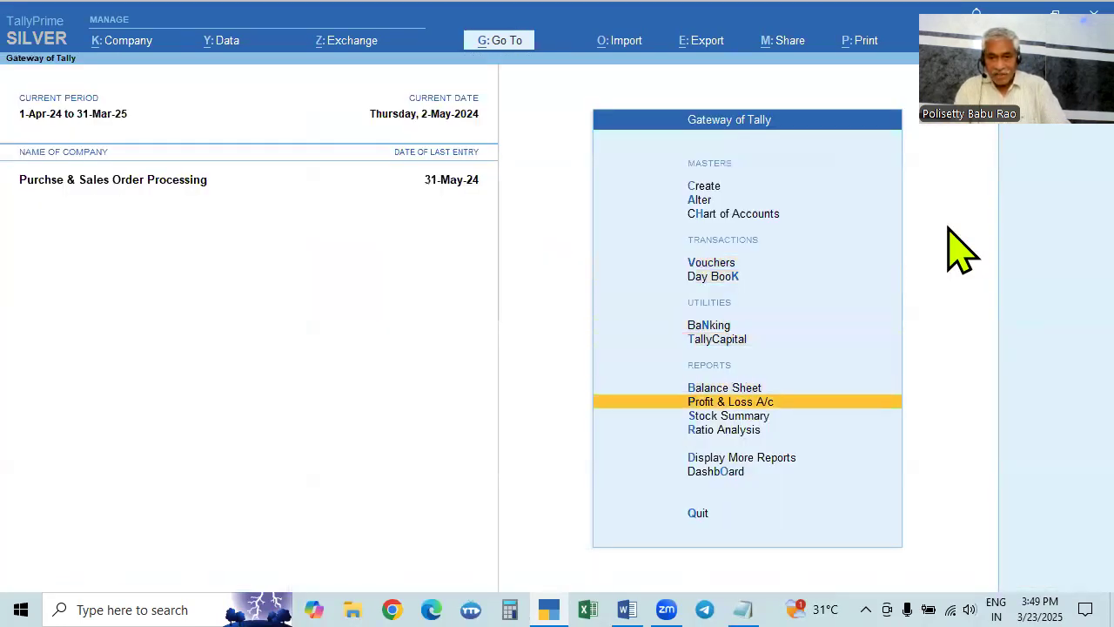
pyautogui.press('Up')
pyautogui.press('Up')
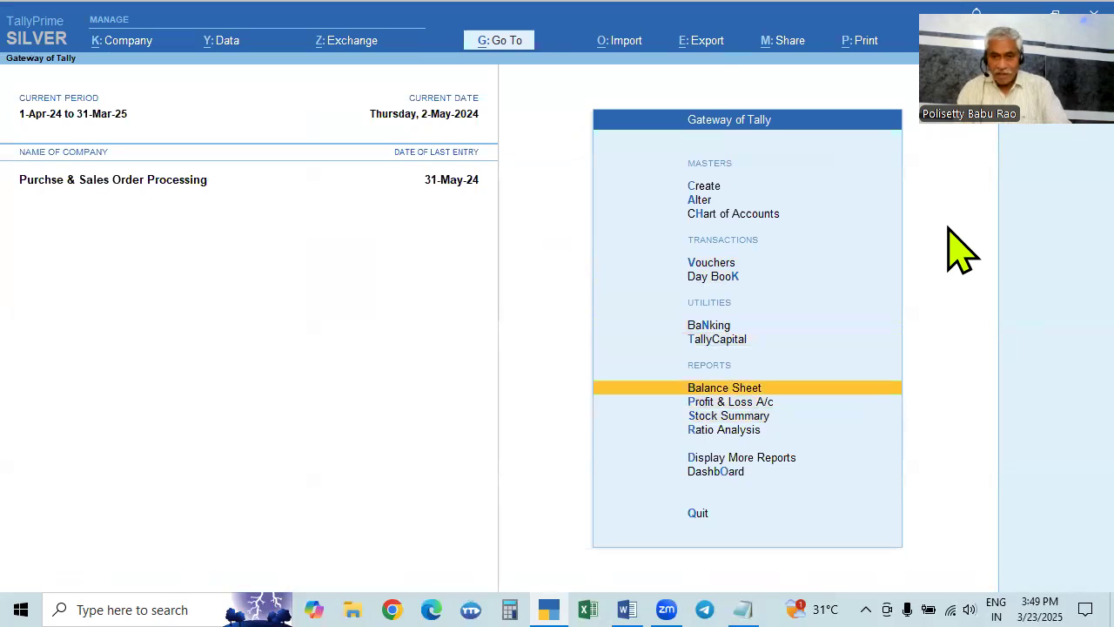
pyautogui.press('Return')
pyautogui.hotkey('alt', 'f5')
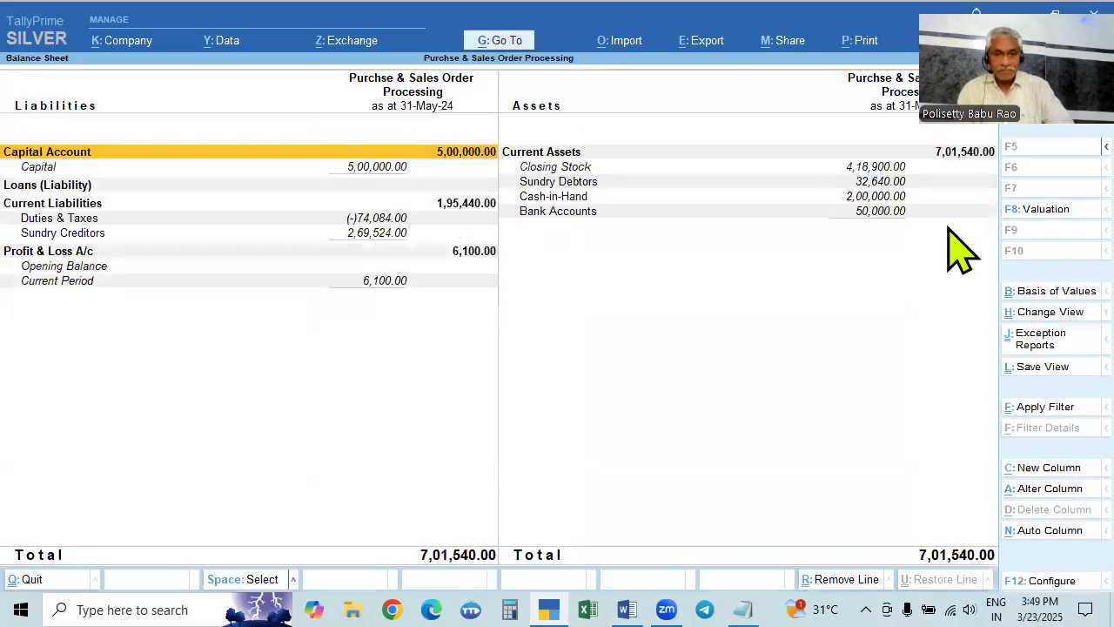
# Examine Sundry Debtors, Duties & Taxes and Closing Stock in the Balance Sheet
pyautogui.click(561, 184)
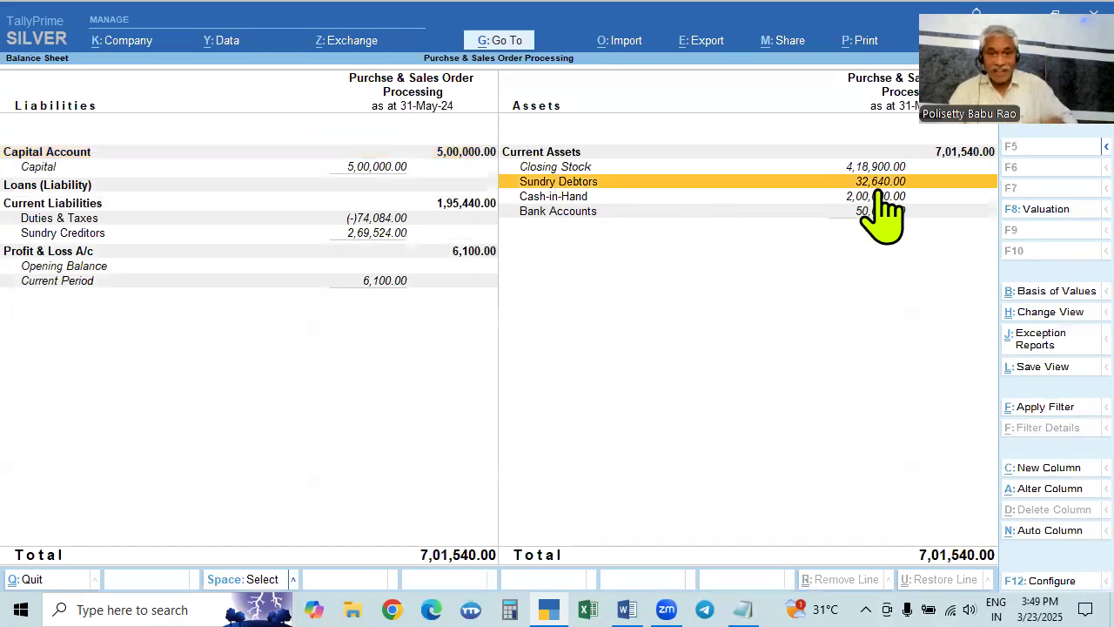
pyautogui.click(70, 219)
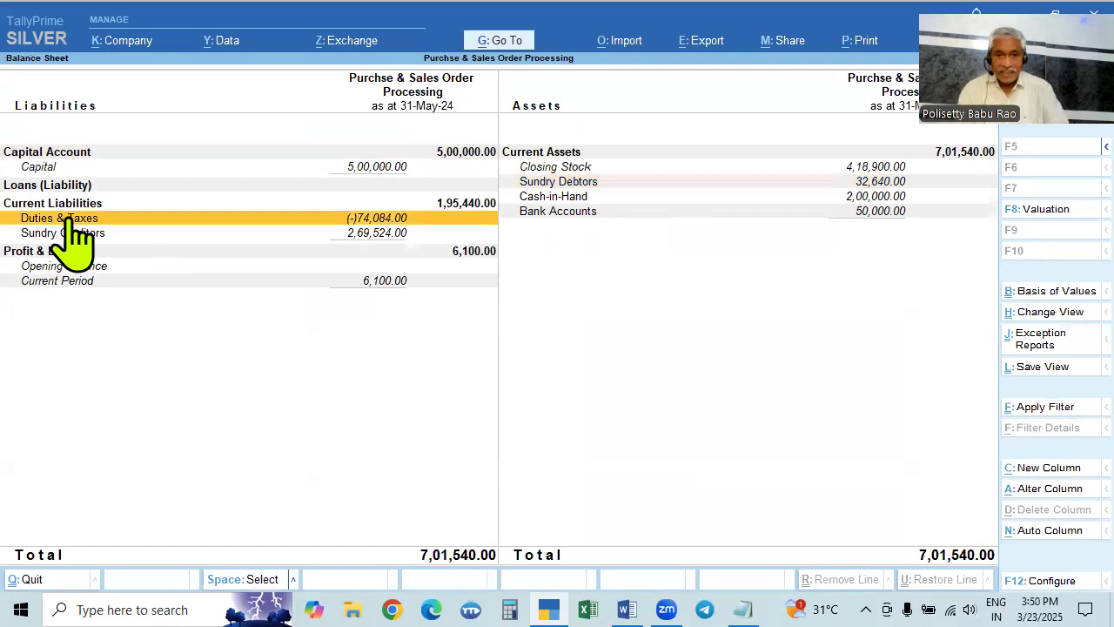
pyautogui.click(578, 168)
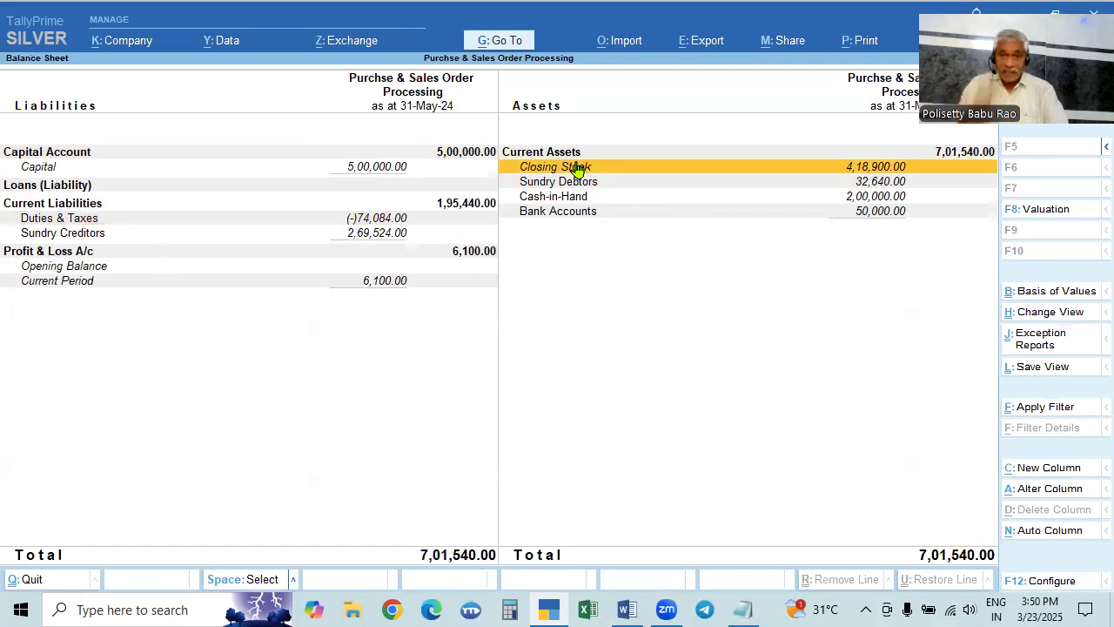
pyautogui.press('Escape')
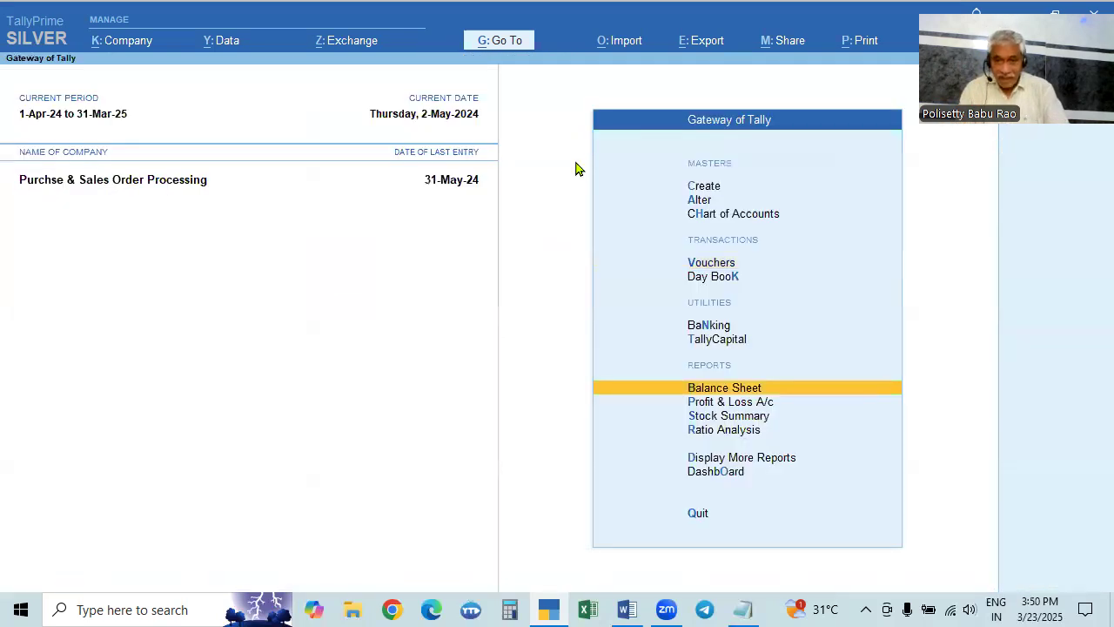
# Review the detailed Profit & Loss A/c, including Sales Returns, Purchase Returns and Closing Stock
pyautogui.press('Down')
pyautogui.press('Down')
pyautogui.press('Up')
pyautogui.press('Return')
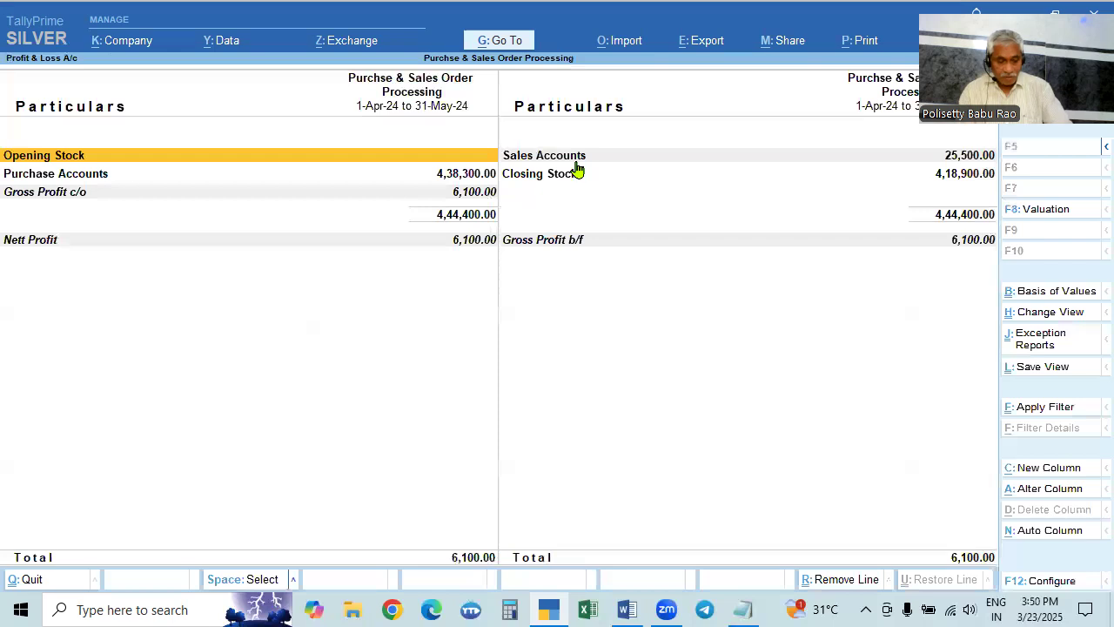
pyautogui.hotkey('alt', 'F5')
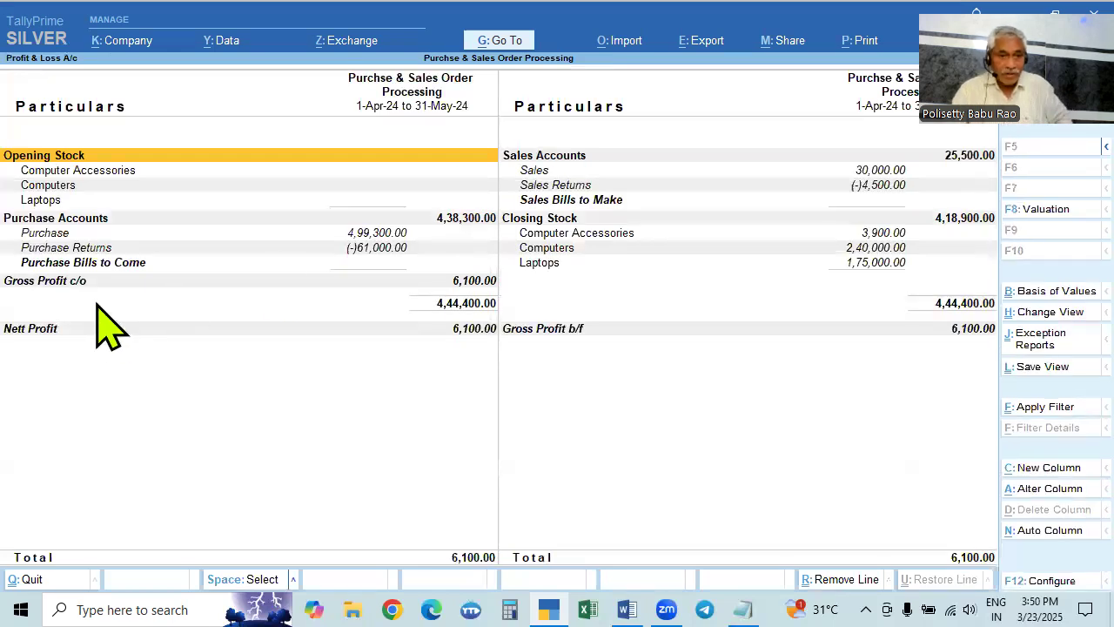
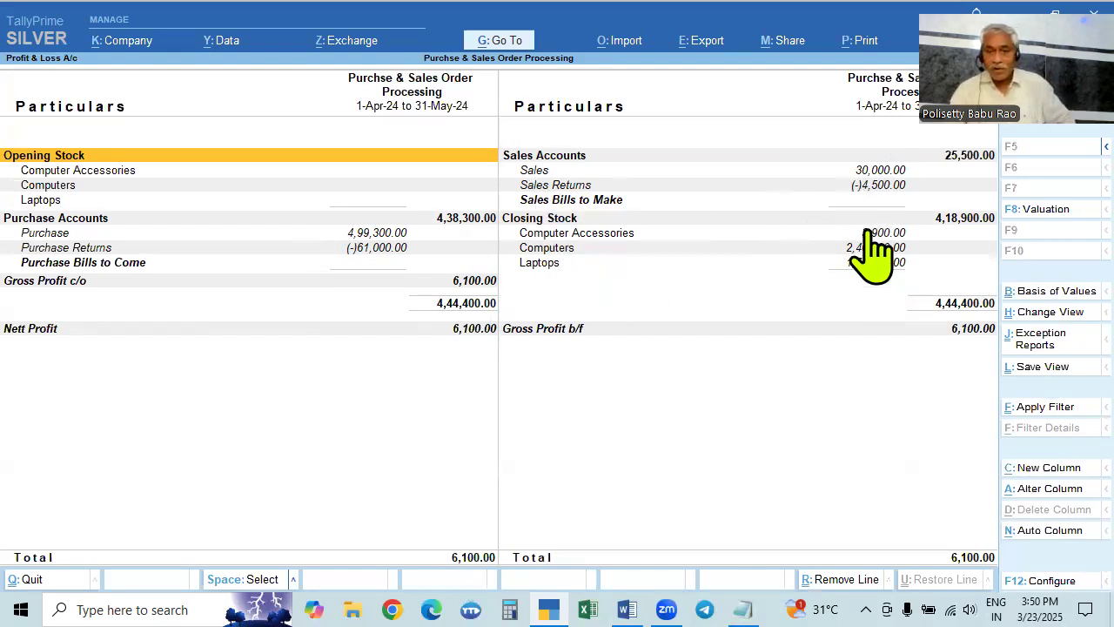
pyautogui.press('Escape')
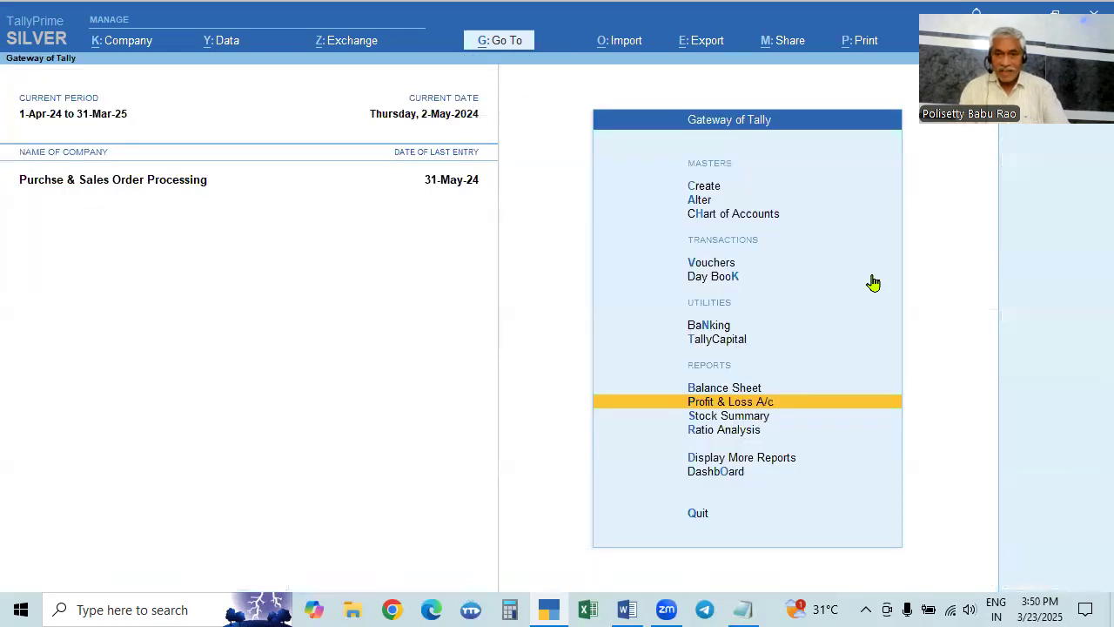
# Check the remaining quantities of each stock item in the detailed Stock Summary
pyautogui.press('Down')
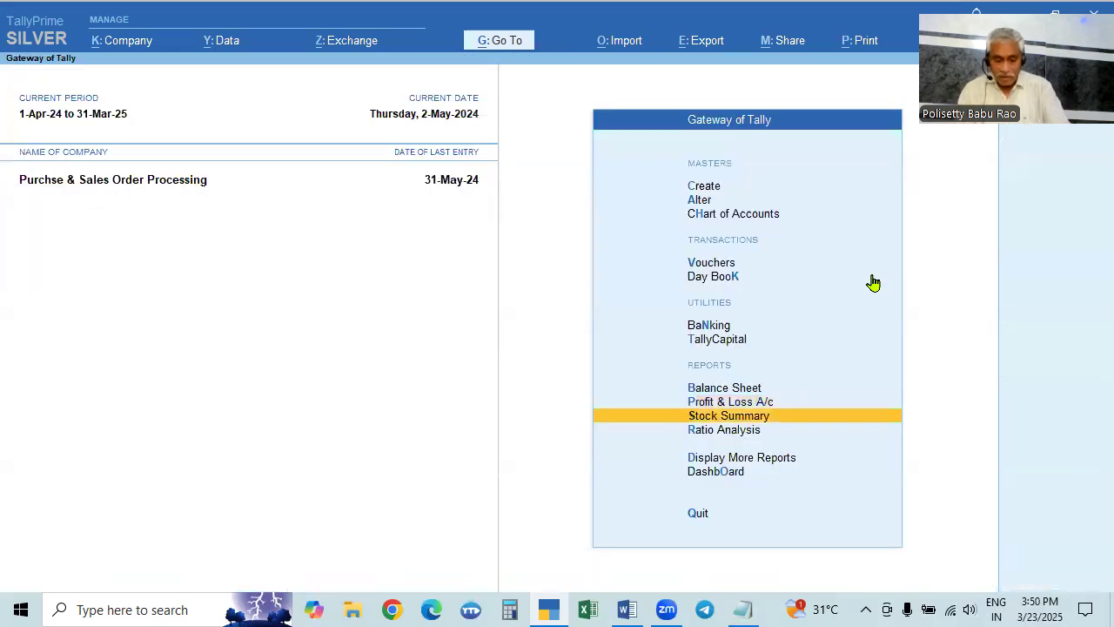
pyautogui.press('Return')
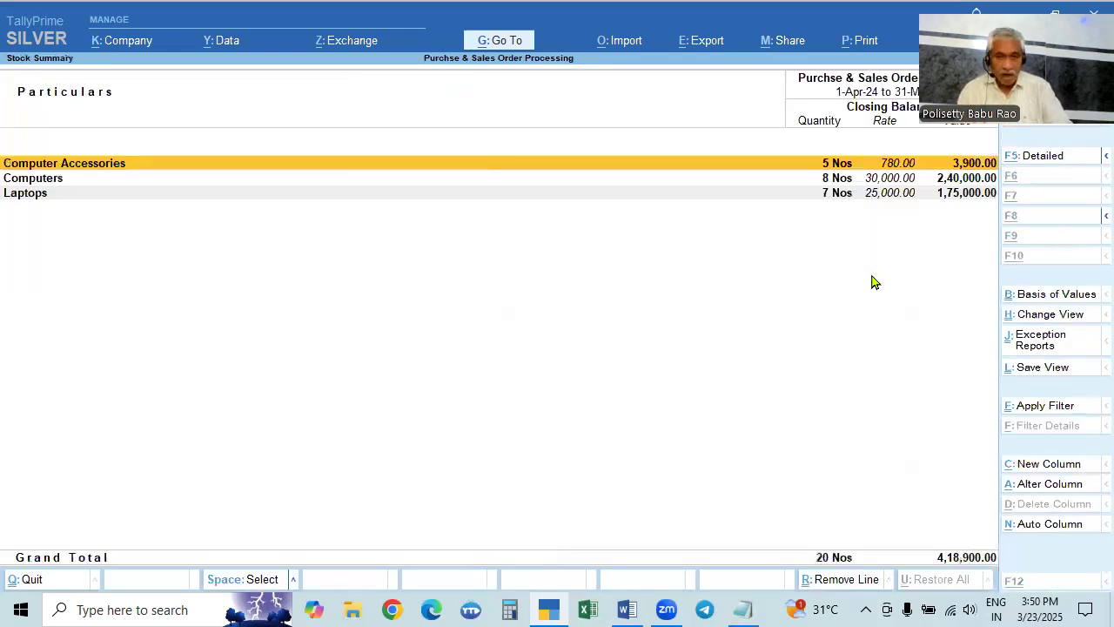
pyautogui.hotkey('alt', 'F1')
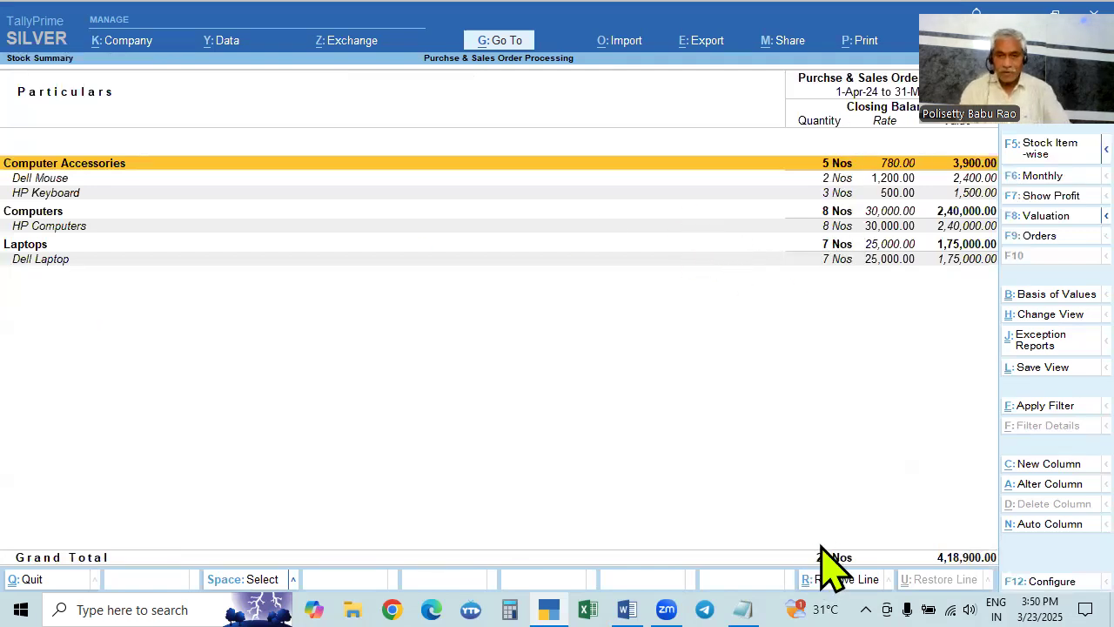
pyautogui.press('Escape')
# Bring up the Inventory Books among the additional reports
pyautogui.press('Down')
pyautogui.press('Down')
pyautogui.press('Return')
pyautogui.press('Down')
pyautogui.press('Down')
pyautogui.press('Down')
pyautogui.press('Down')
pyautogui.press('Down')
pyautogui.press('Down')
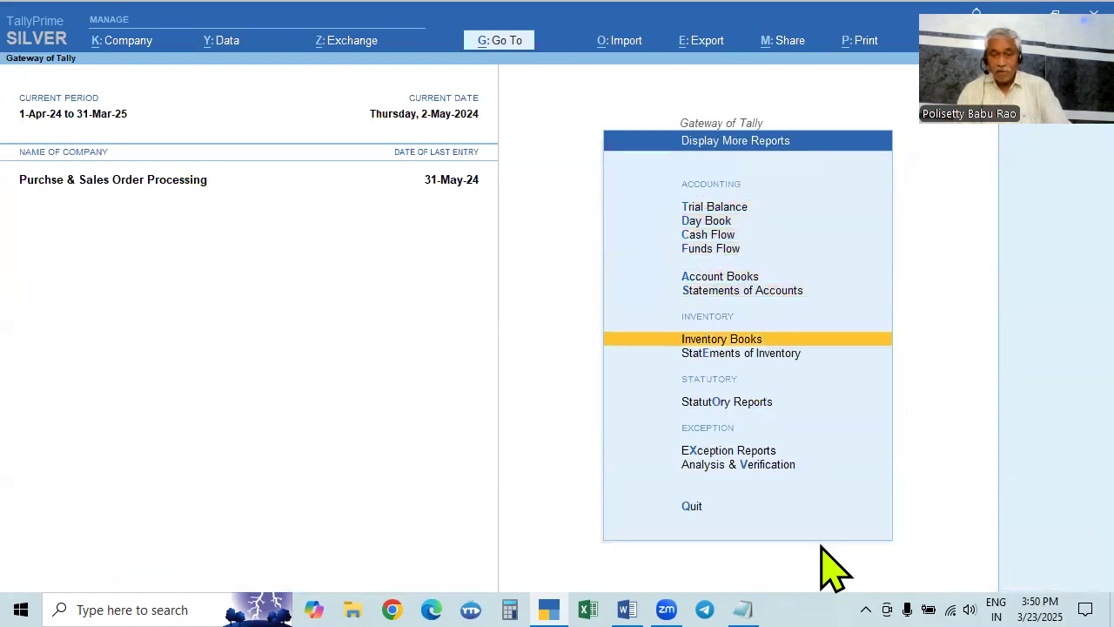
pyautogui.press('Return')
# View the May voucher list in the Sales Orders Book
pyautogui.press('Down')
pyautogui.press('Down')
pyautogui.press('Down')
pyautogui.press('Down')
pyautogui.press('Down')
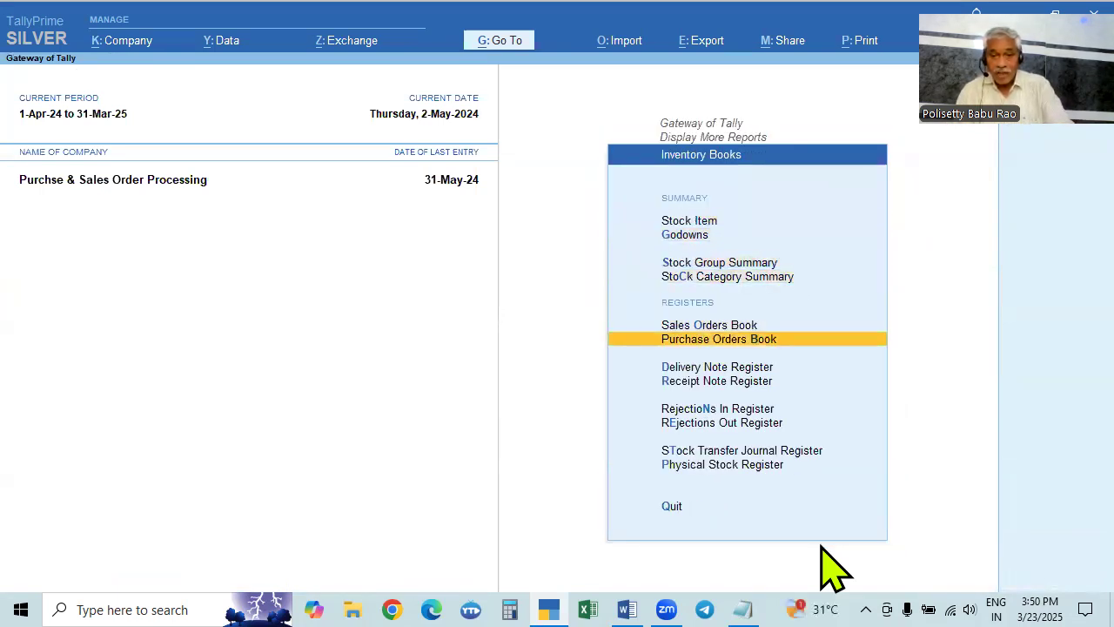
pyautogui.press('Return')
pyautogui.press('Escape')
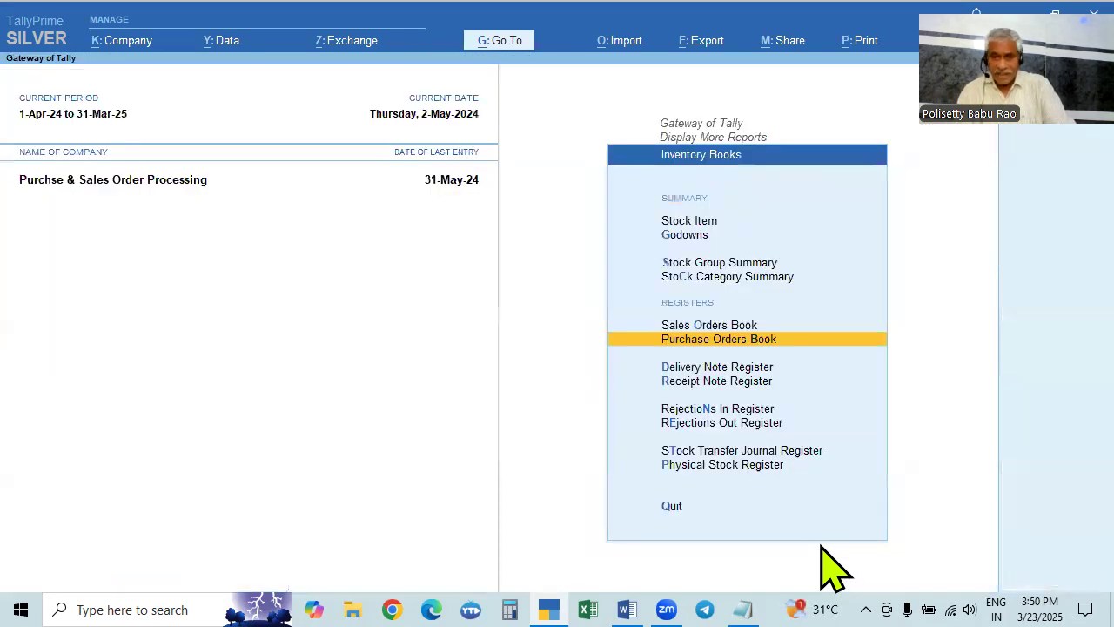
pyautogui.press('Up')
pyautogui.press('Return')
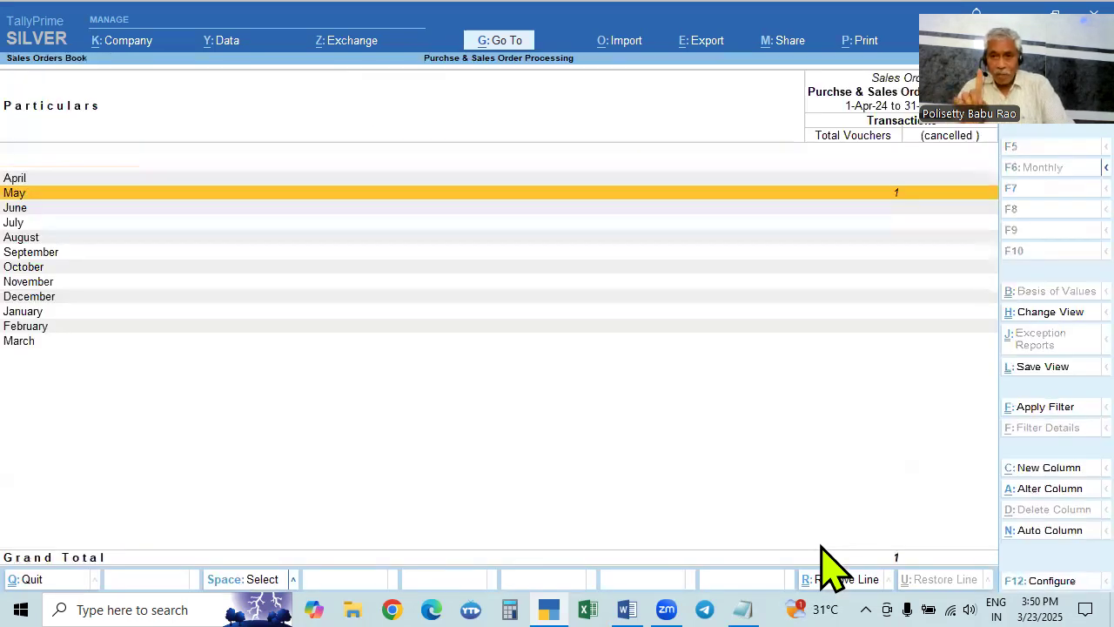
pyautogui.press('Return')
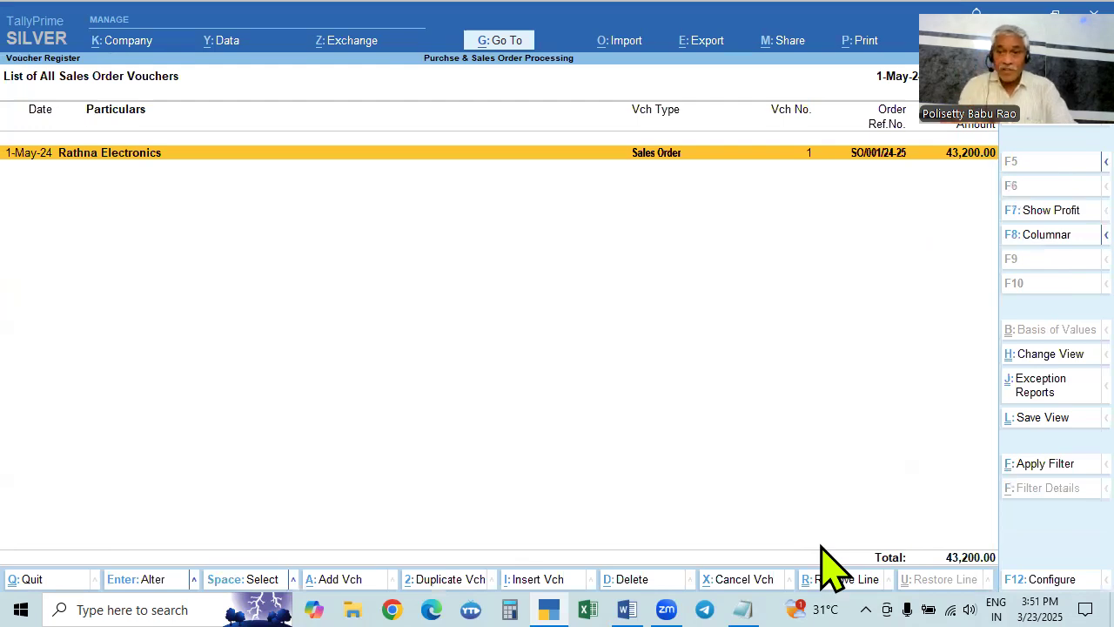
pyautogui.press('Escape')
pyautogui.press('Escape')
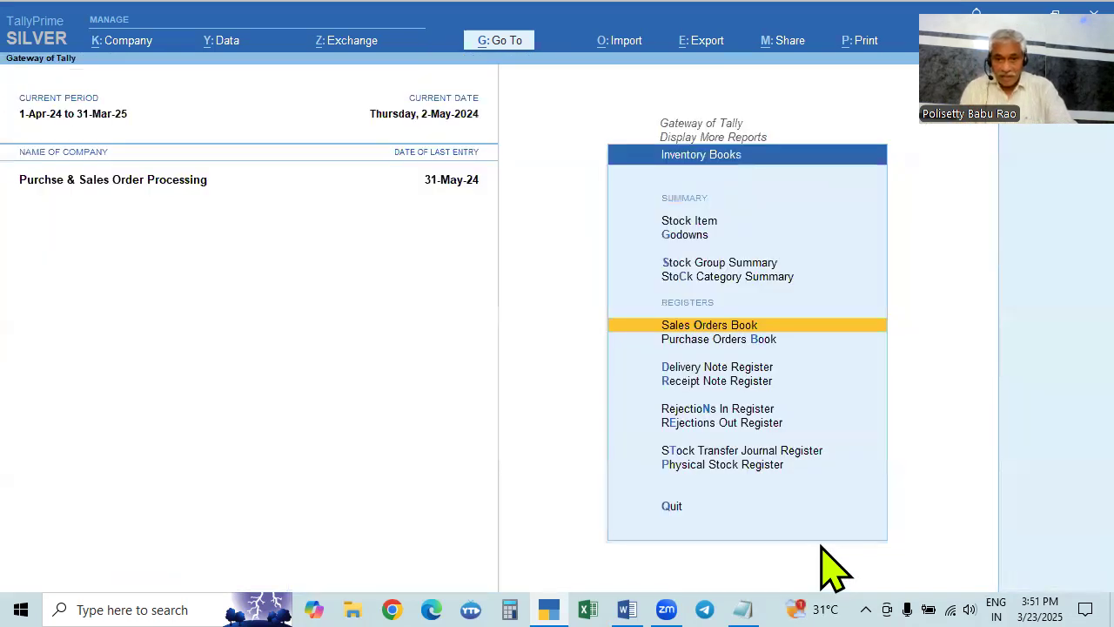
# Inspect the May delivery note for Rathna Electronics in the Delivery Note Register, leaving the voucher unaltered
pyautogui.press('Down')
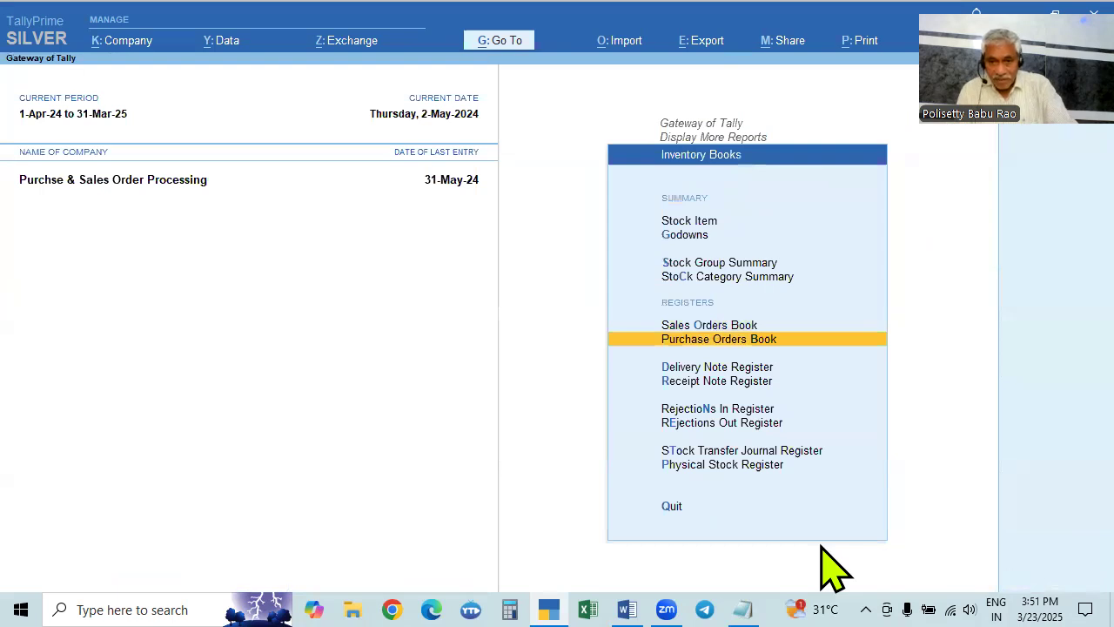
pyautogui.press('Down')
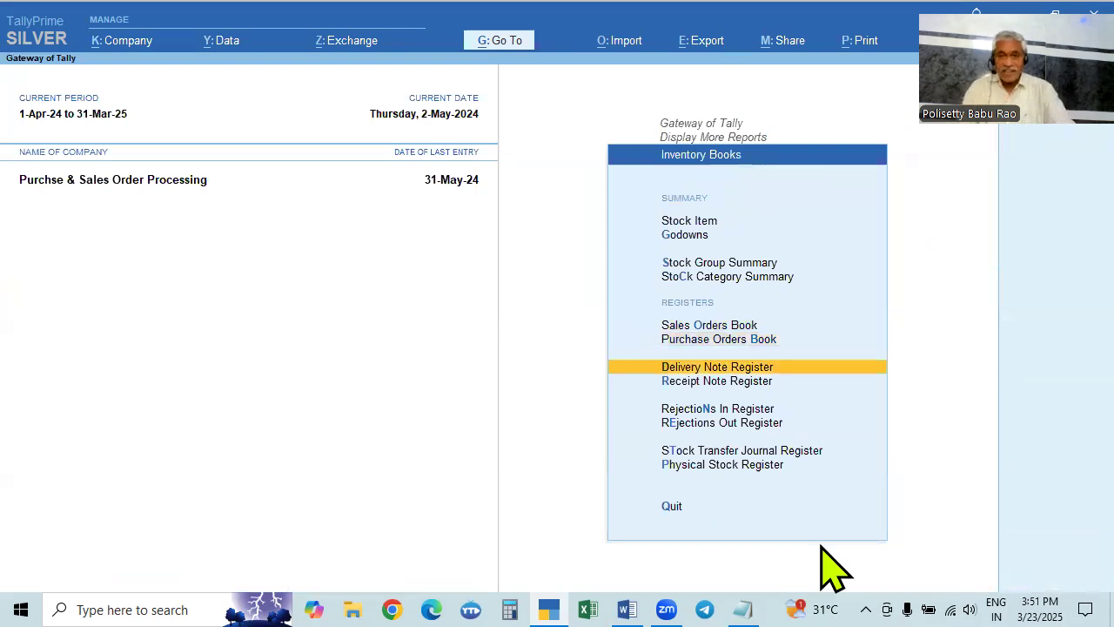
pyautogui.press('Return')
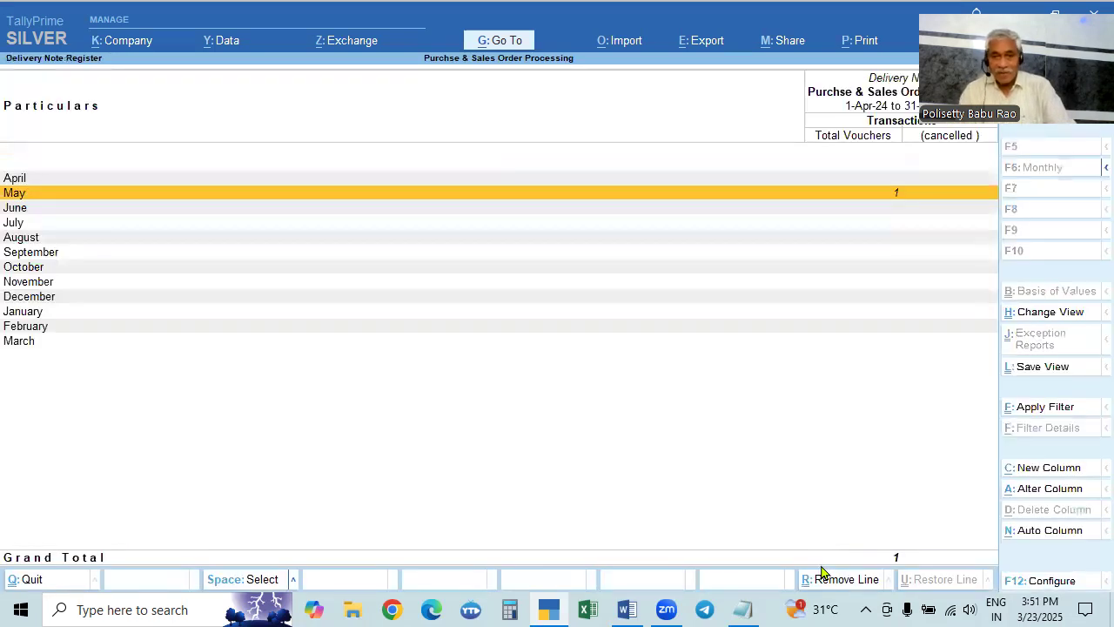
pyautogui.press('Return')
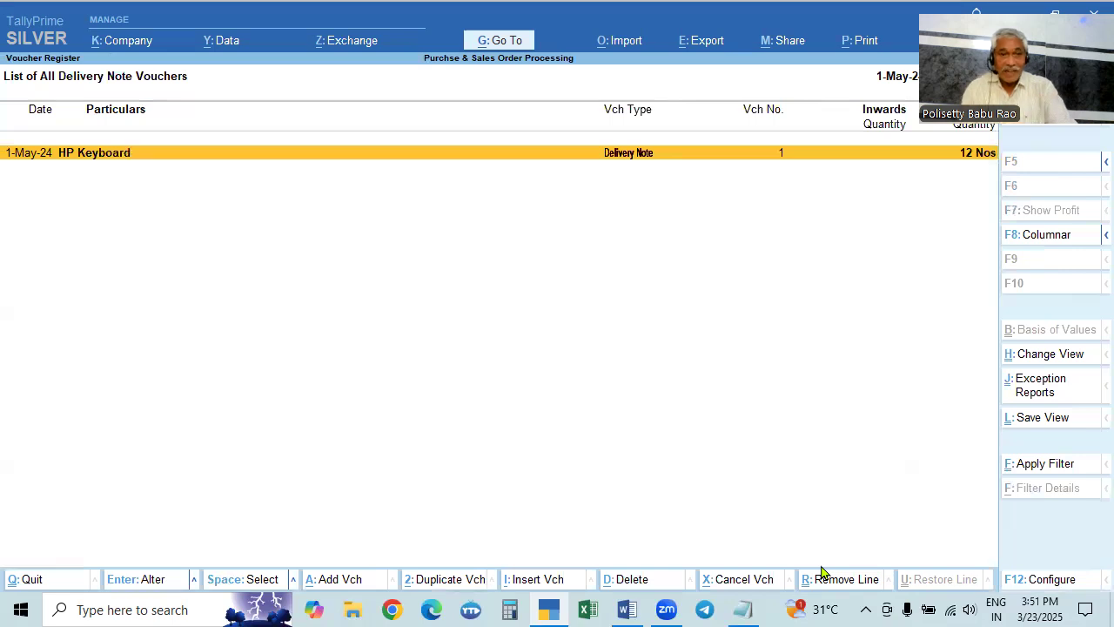
pyautogui.press('Return')
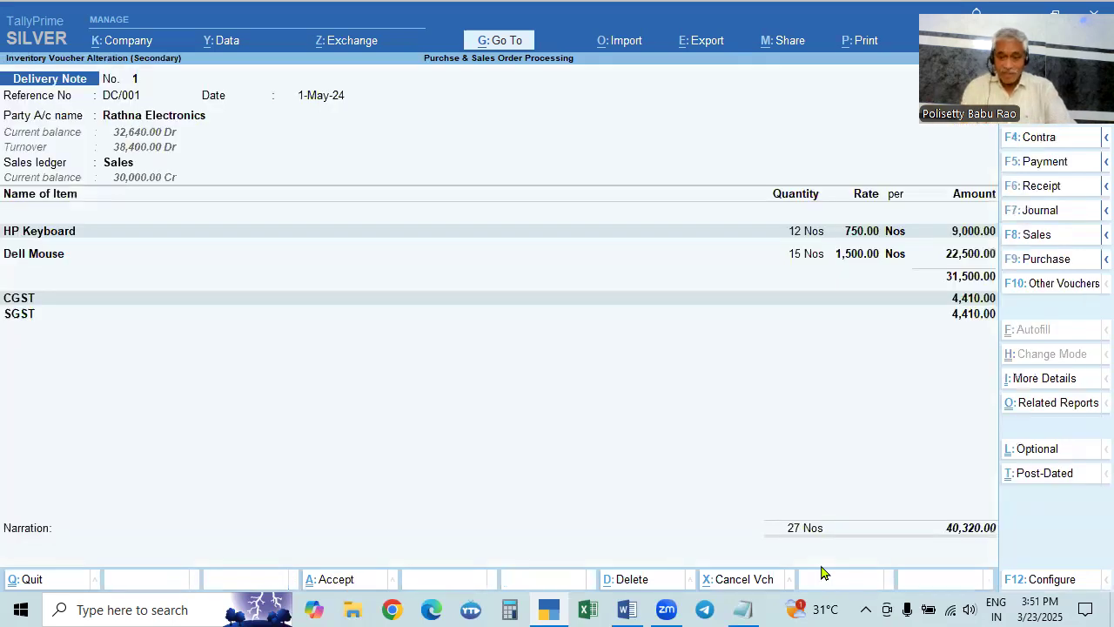
pyautogui.press('Escape')
pyautogui.press('Escape')
pyautogui.press('Escape')
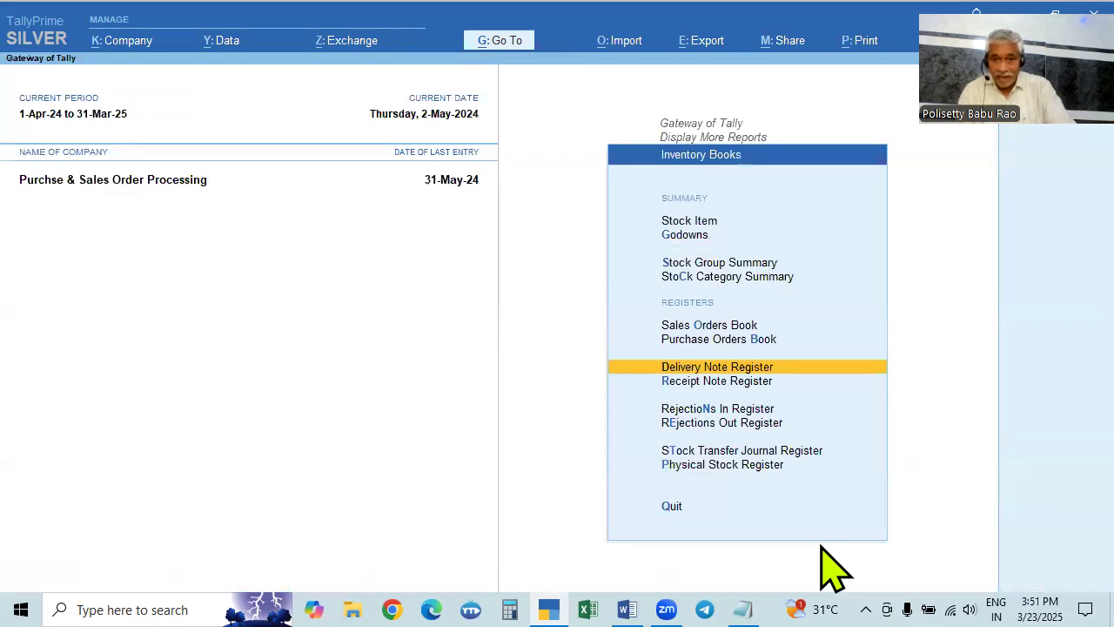
# Inspect the May HP Keyboard voucher from Rathna Electronics in the Rejections In Register, leaving it unaltered
pyautogui.press('Down')
pyautogui.press('Down')
pyautogui.press('Down')
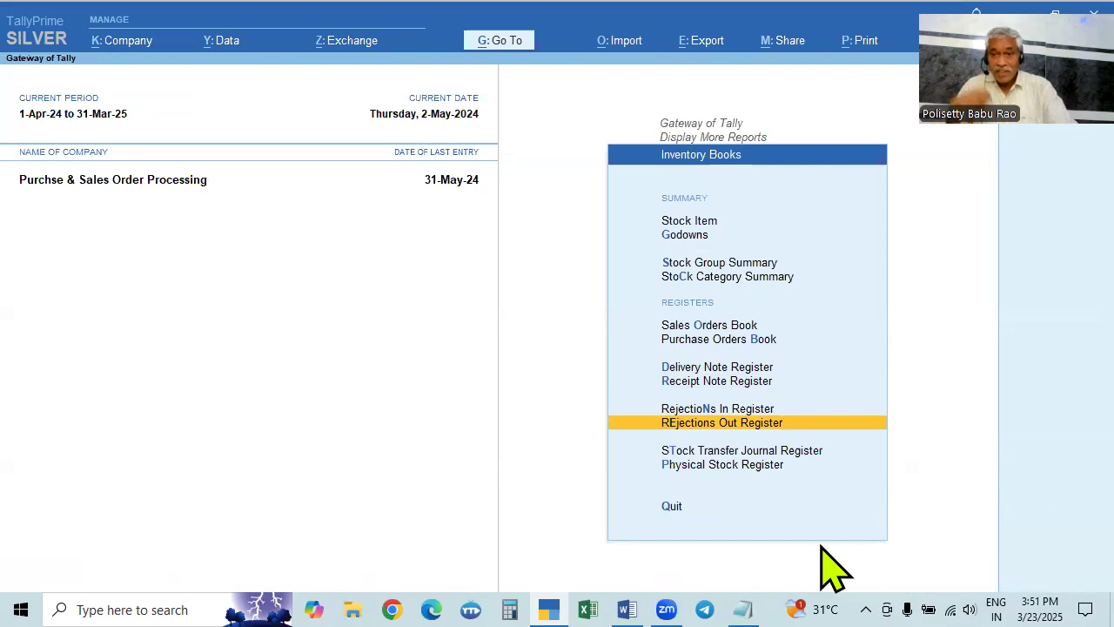
pyautogui.press('Up')
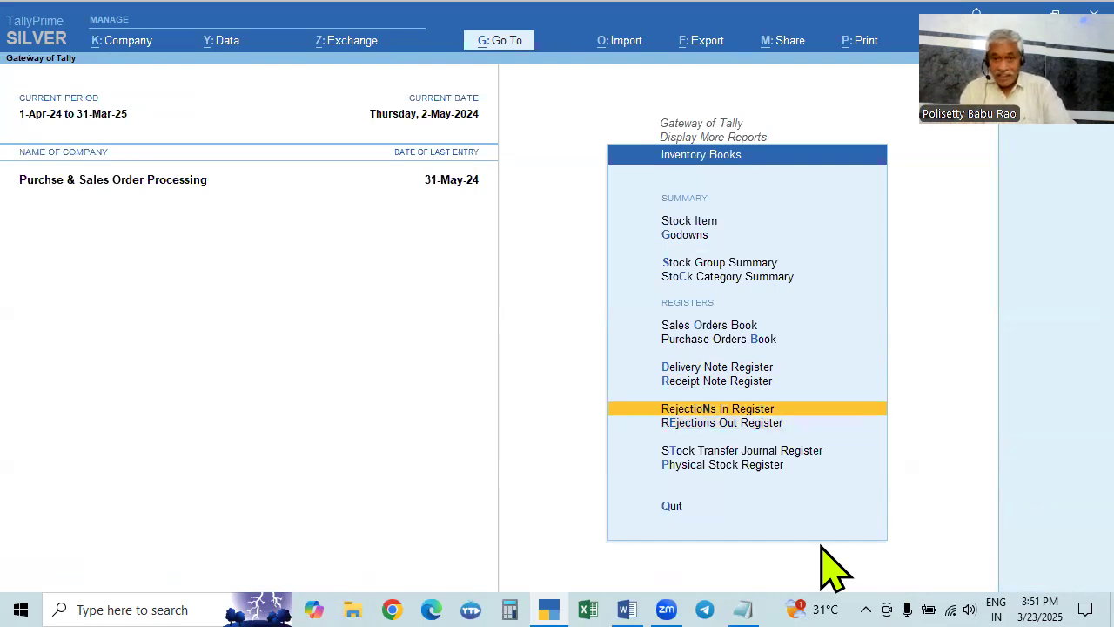
pyautogui.press('Return')
pyautogui.press('Return')
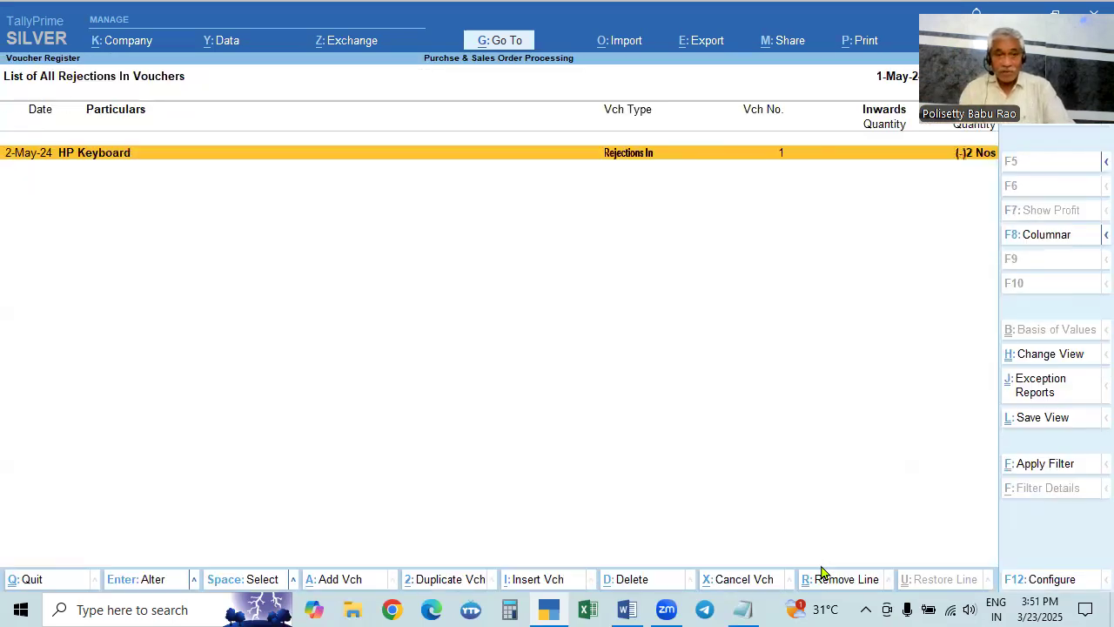
pyautogui.press('Return')
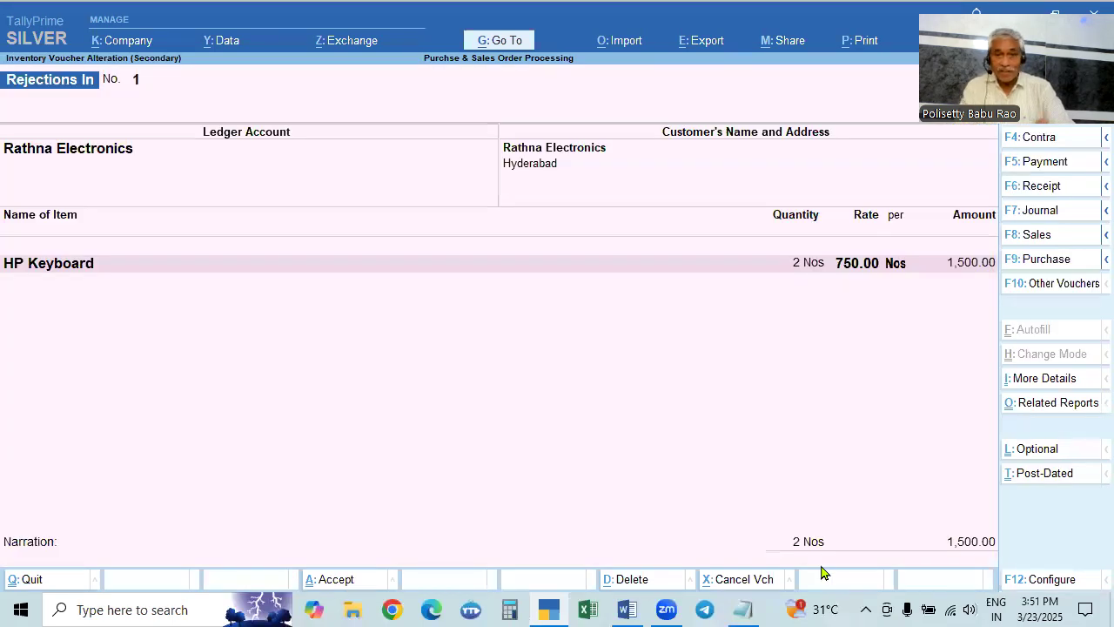
pyautogui.press('Escape')
pyautogui.press('Escape')
pyautogui.press('Escape')
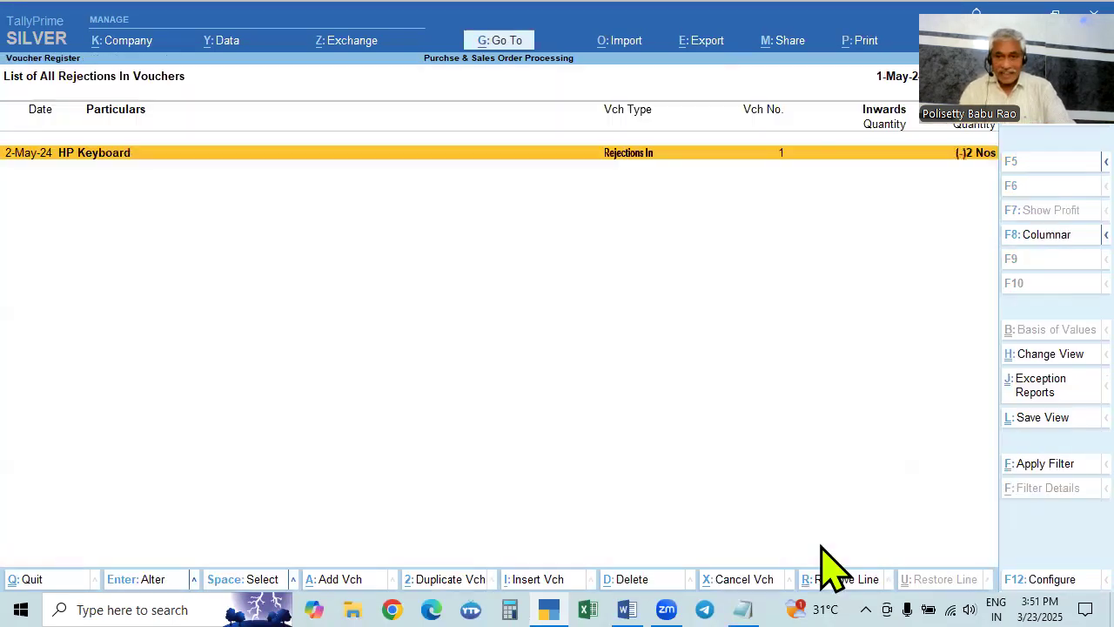
# Bring up the Sales Order Outstandings among the Statements of Inventory
pyautogui.press('Down')
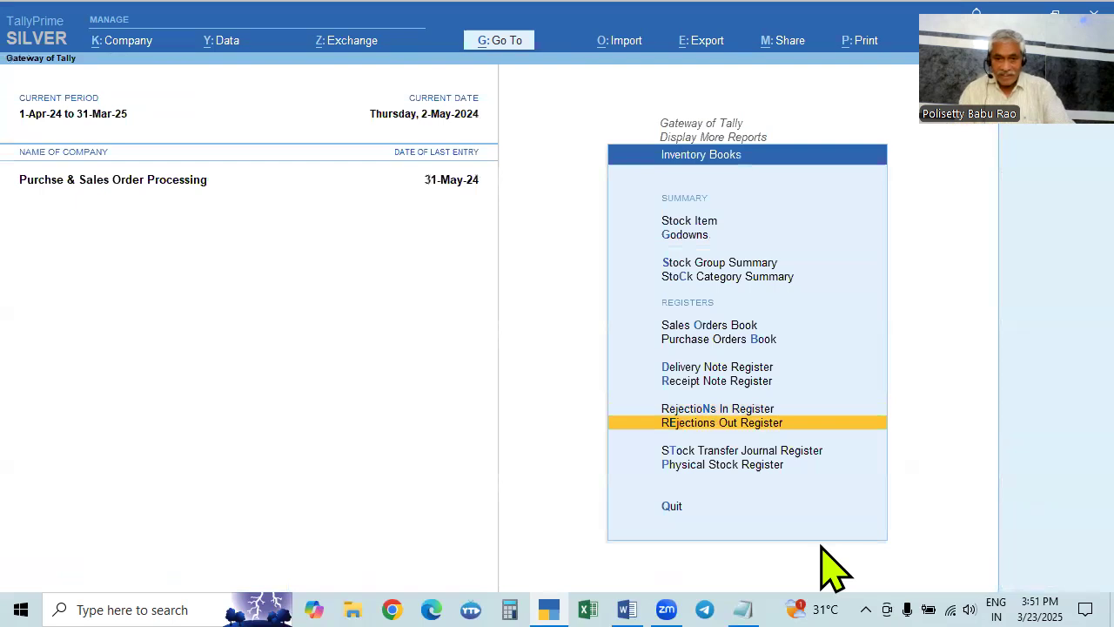
pyautogui.press('Escape')
pyautogui.press('Down')
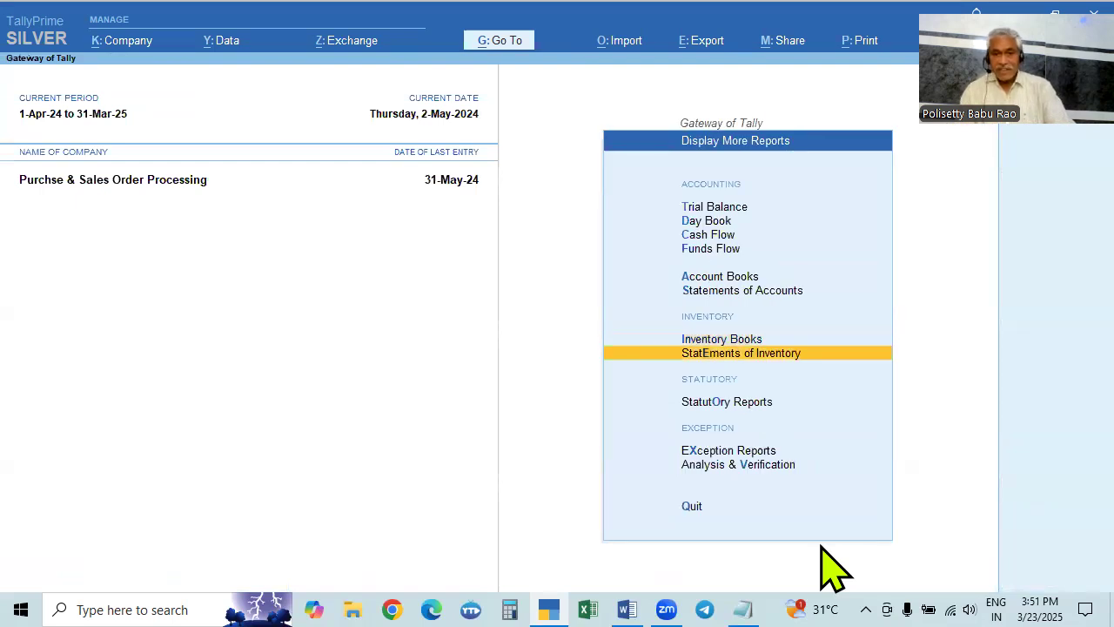
pyautogui.press('Return')
pyautogui.press('Down')
pyautogui.press('Down')
pyautogui.press('Down')
pyautogui.press('Down')
pyautogui.press('Down')
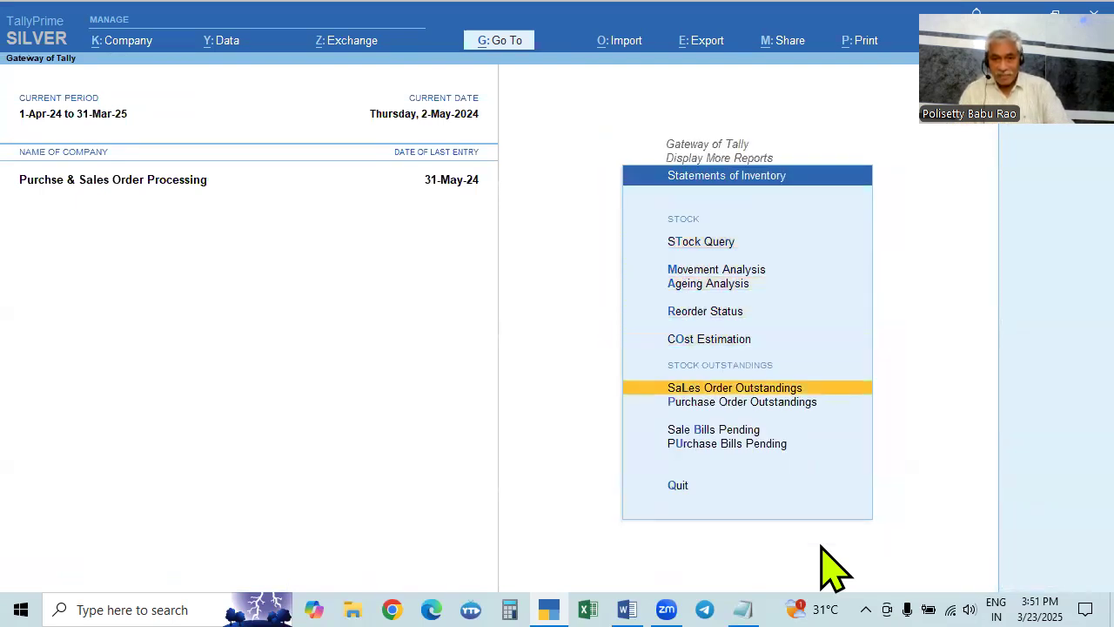
pyautogui.press('Down')
pyautogui.press('Up')
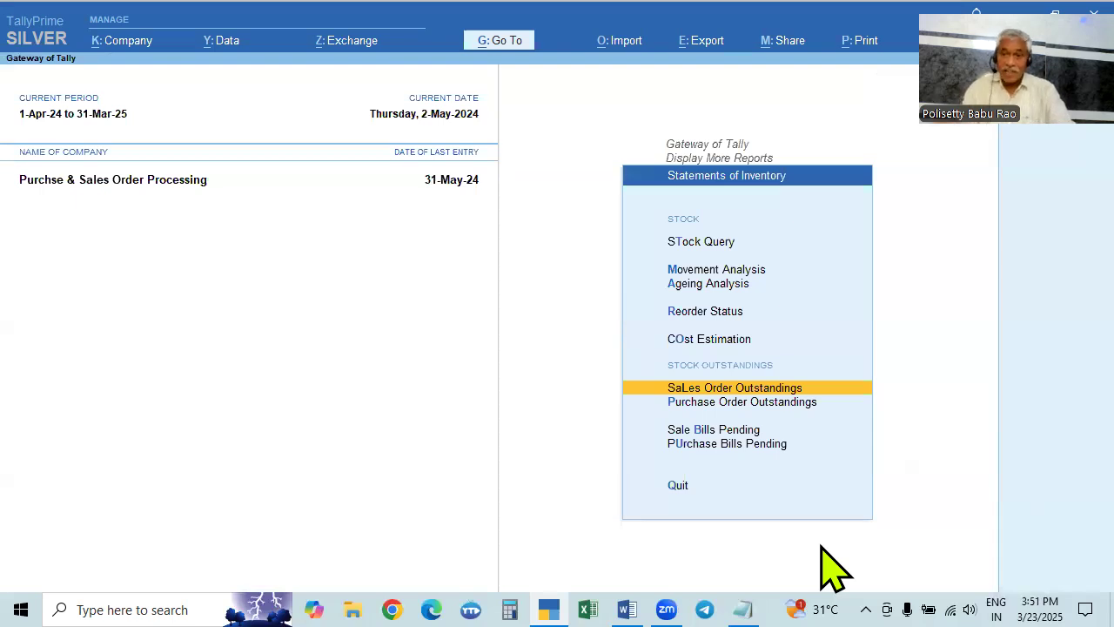
pyautogui.press('Return')
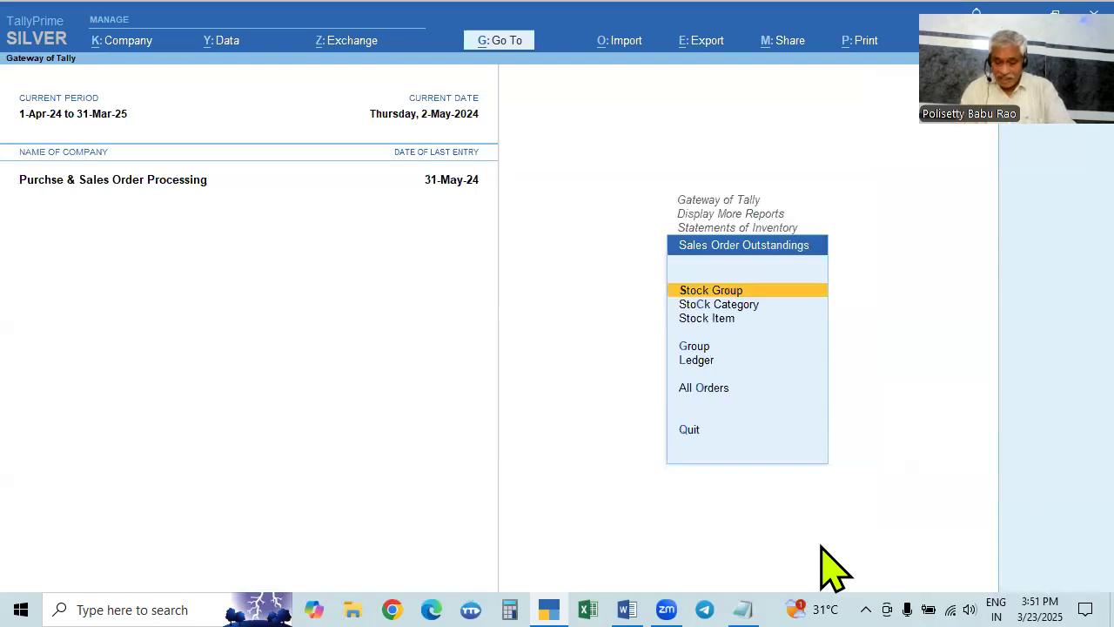
# Check the ledger-wise sales order outstandings for Rathna Electronics
pyautogui.press('Down')
pyautogui.press('Down')
pyautogui.press('Down')
pyautogui.press('Down')
pyautogui.press('Return')
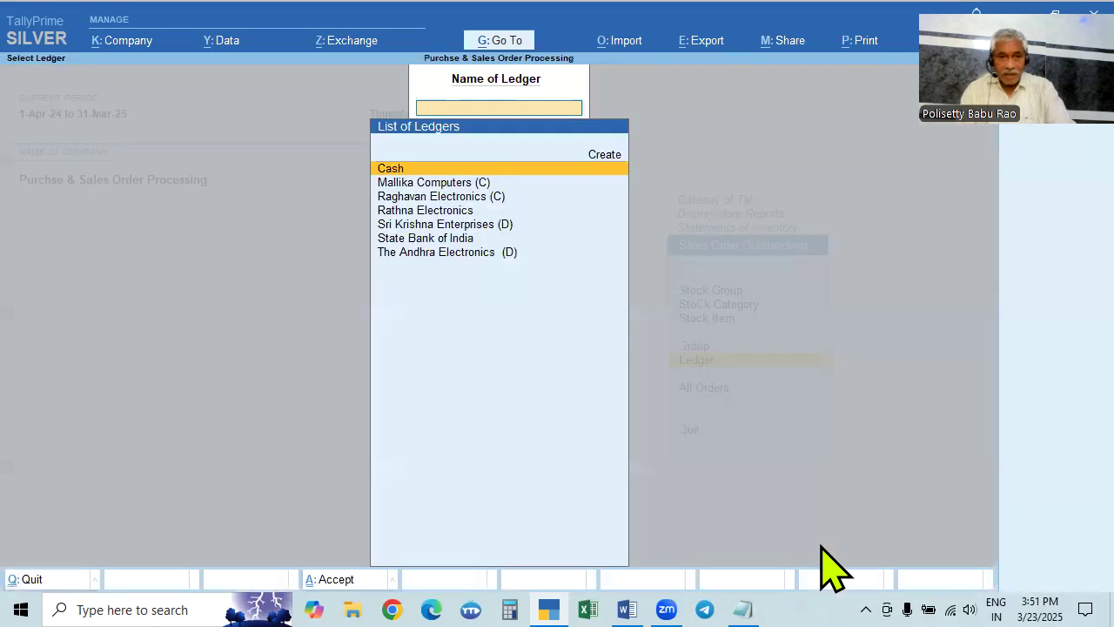
pyautogui.click(443, 216)
pyautogui.click(443, 216)
pyautogui.press('Escape')
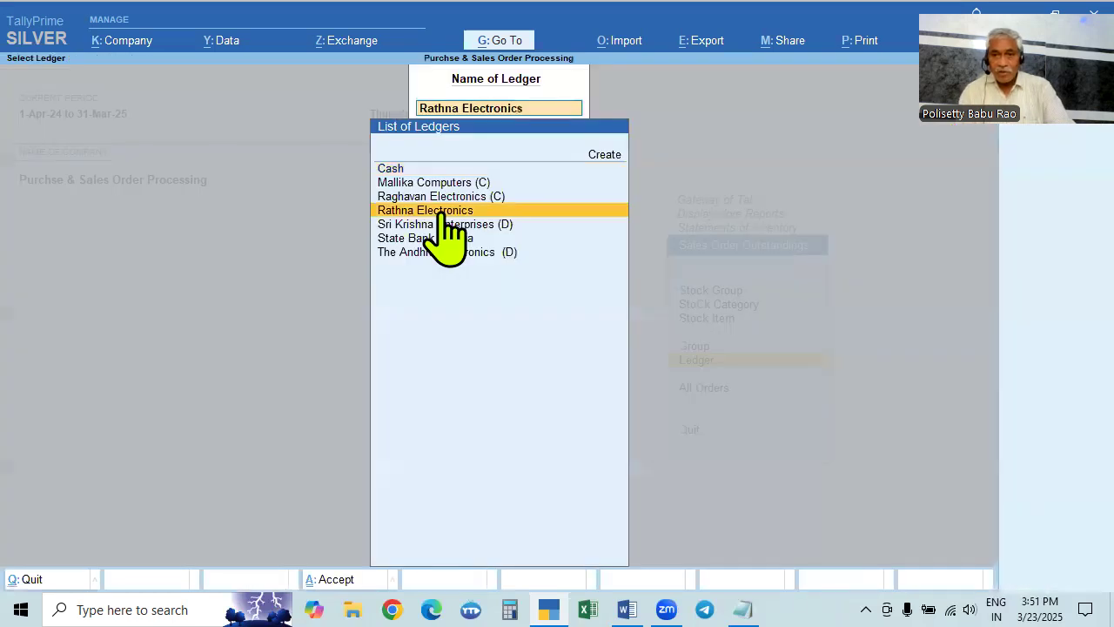
pyautogui.press('Escape')
pyautogui.press('Escape')
# Review all outstanding sales orders, including the voucher breakdown of the HP Keyboard order
pyautogui.press('Down')
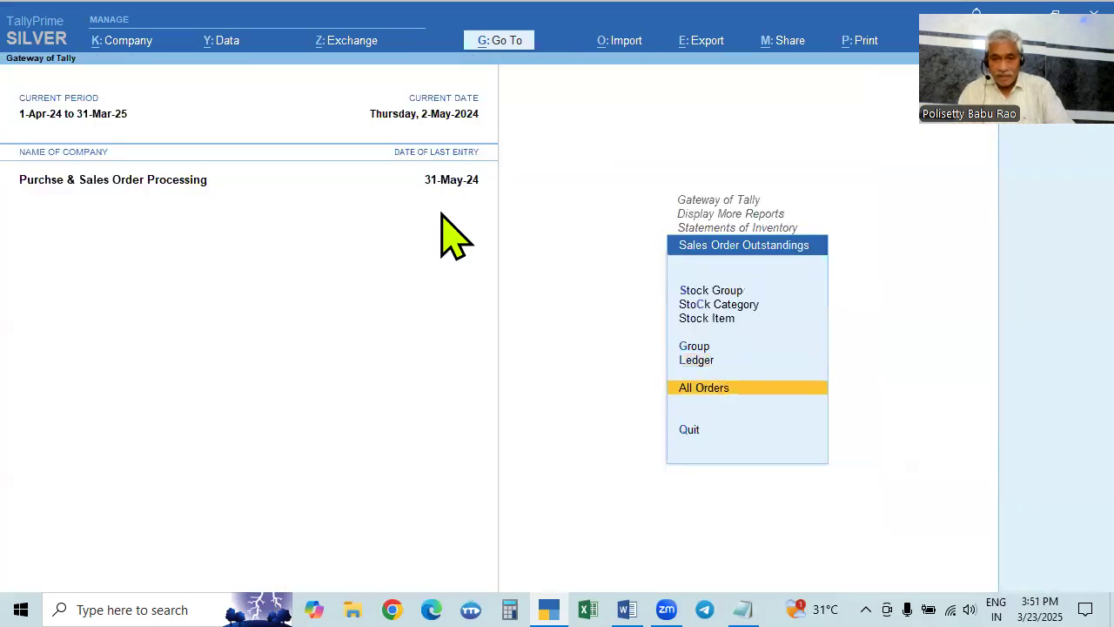
pyautogui.press('Return')
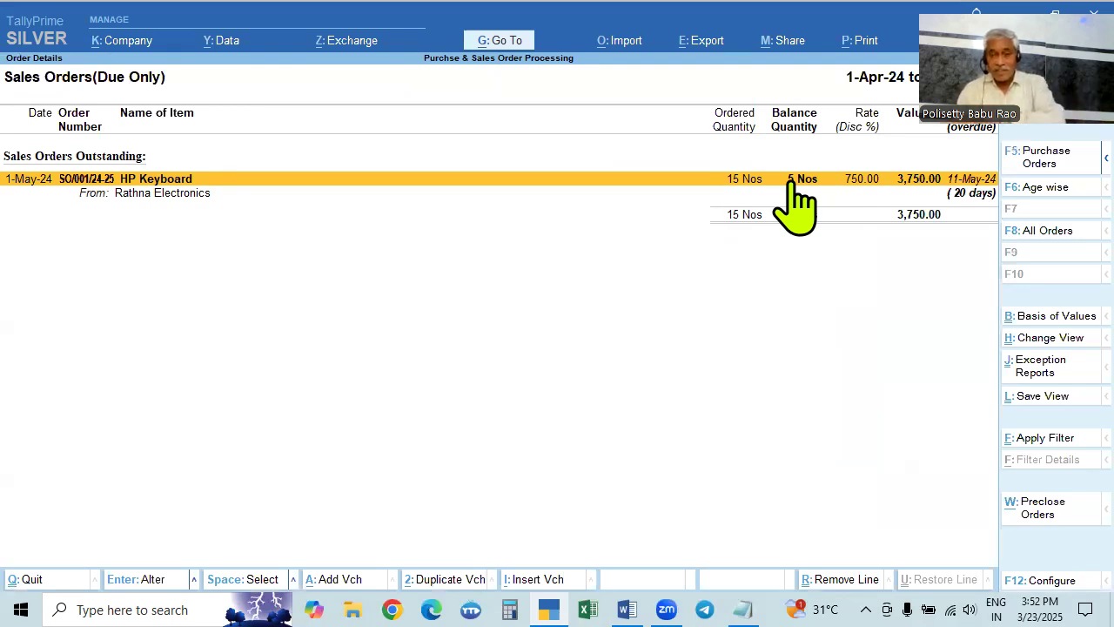
pyautogui.hotkey('shift', 'Return')
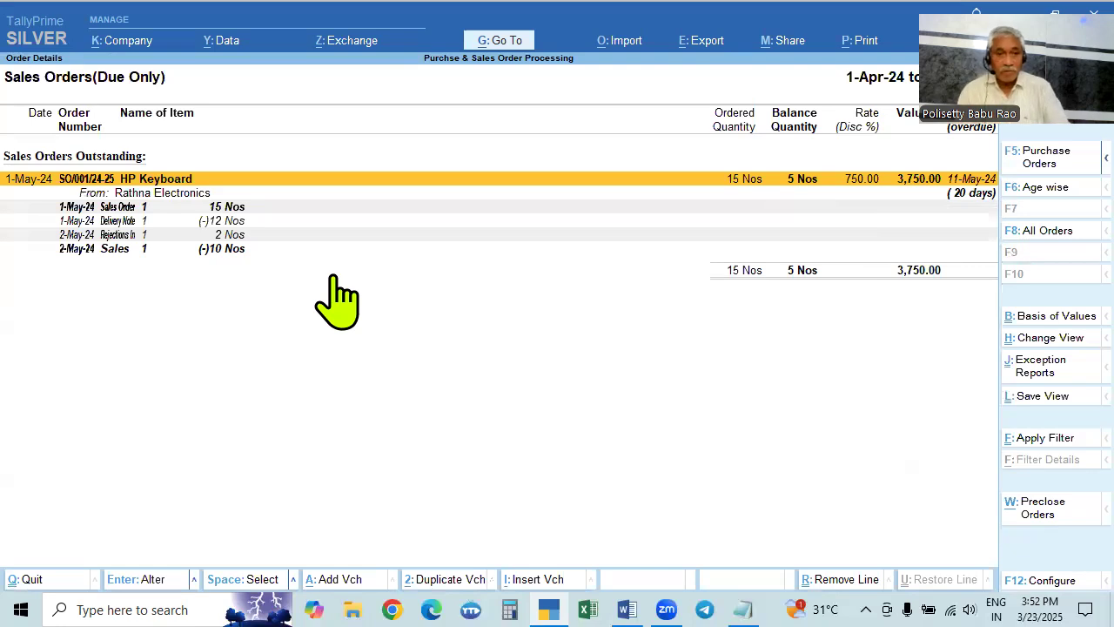
pyautogui.press('Escape')
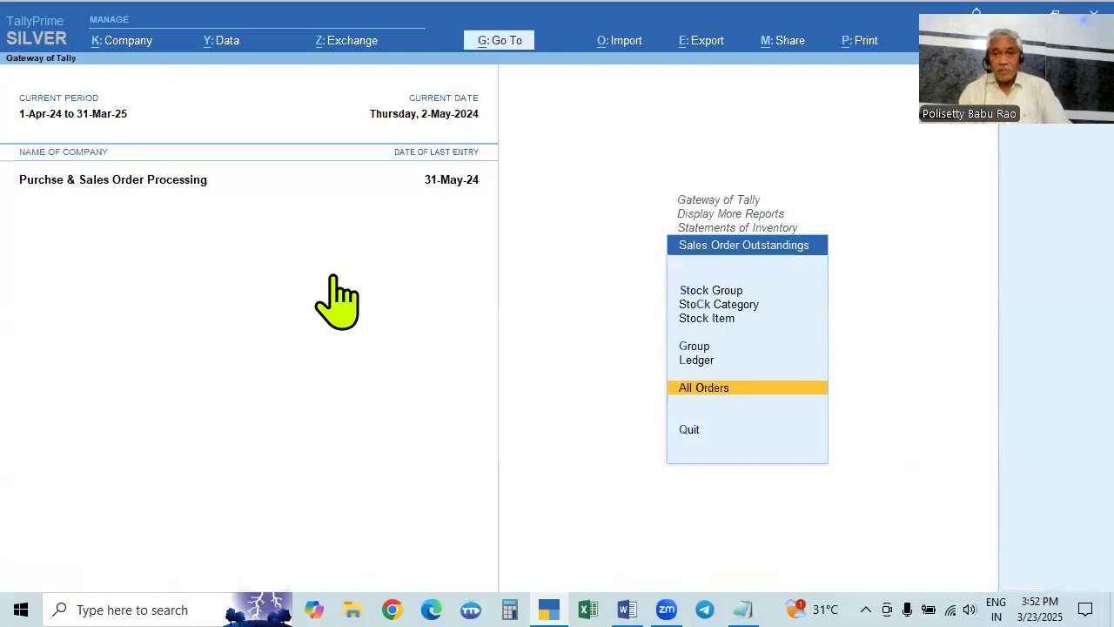
pyautogui.press('Return')
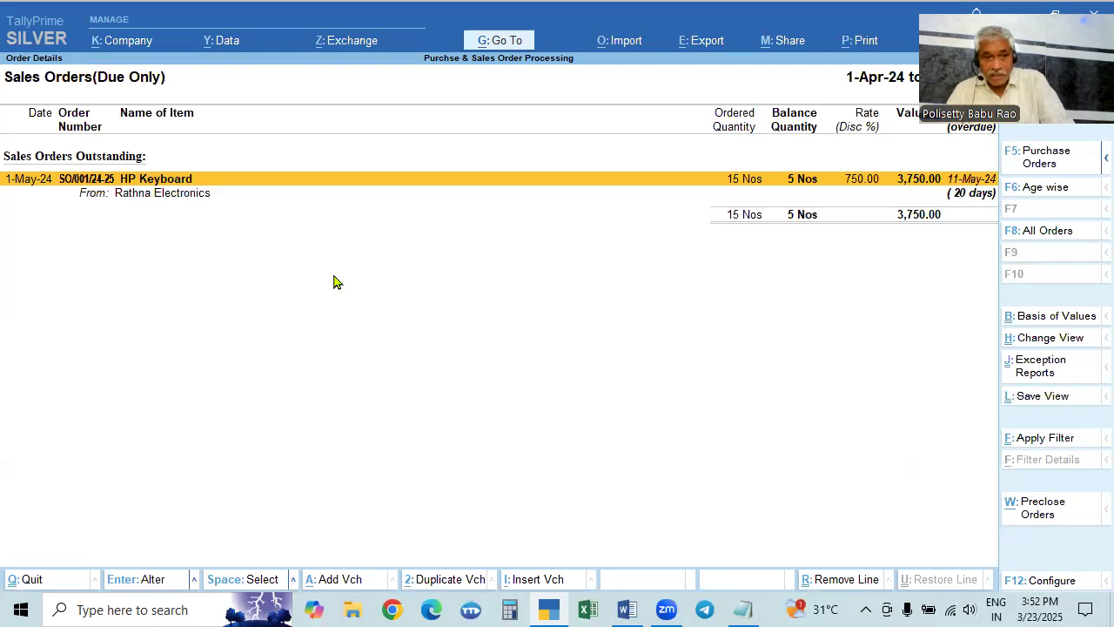
# Try to pre-close the outstanding HP Keyboard sales order with a pre-close quantity of 5 Nos
pyautogui.click(1011, 512)
pyautogui.press('Escape')
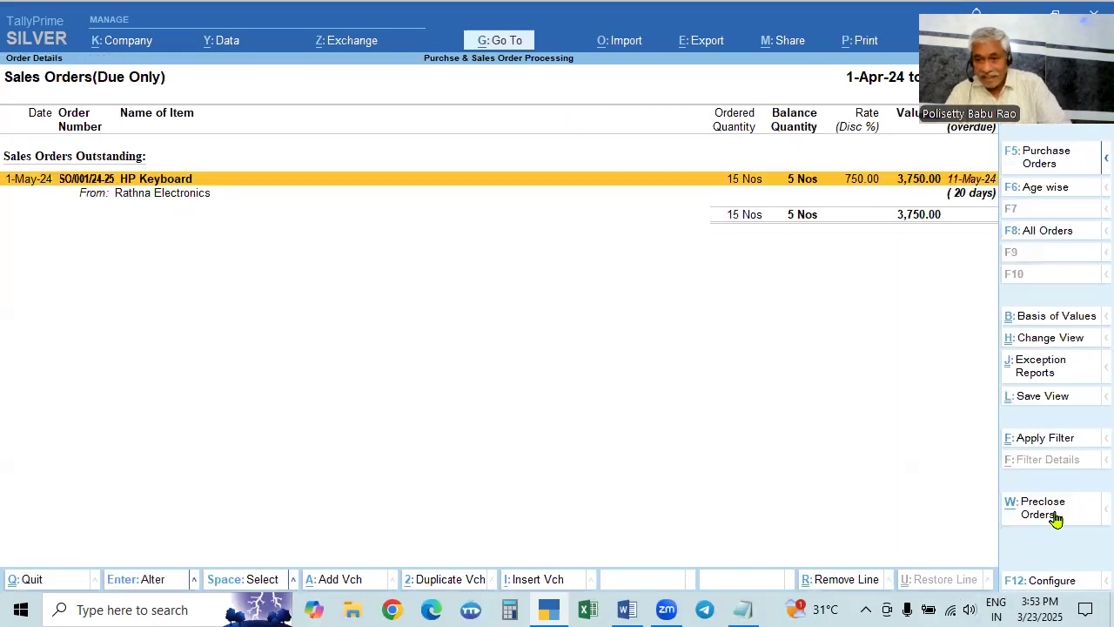
pyautogui.click(1037, 512)
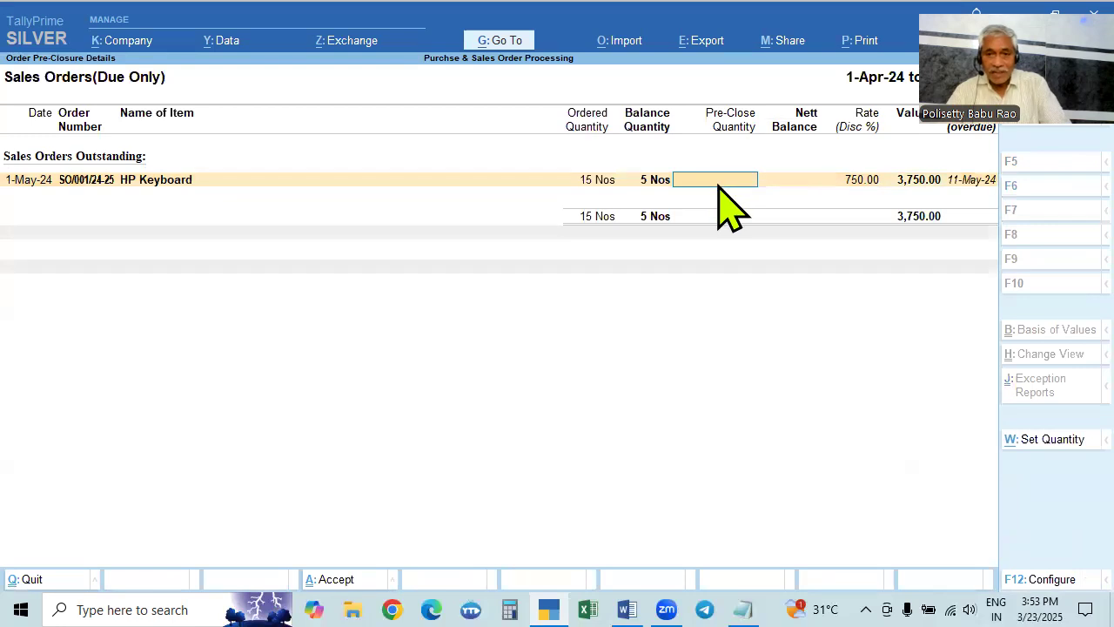
pyautogui.write('5')
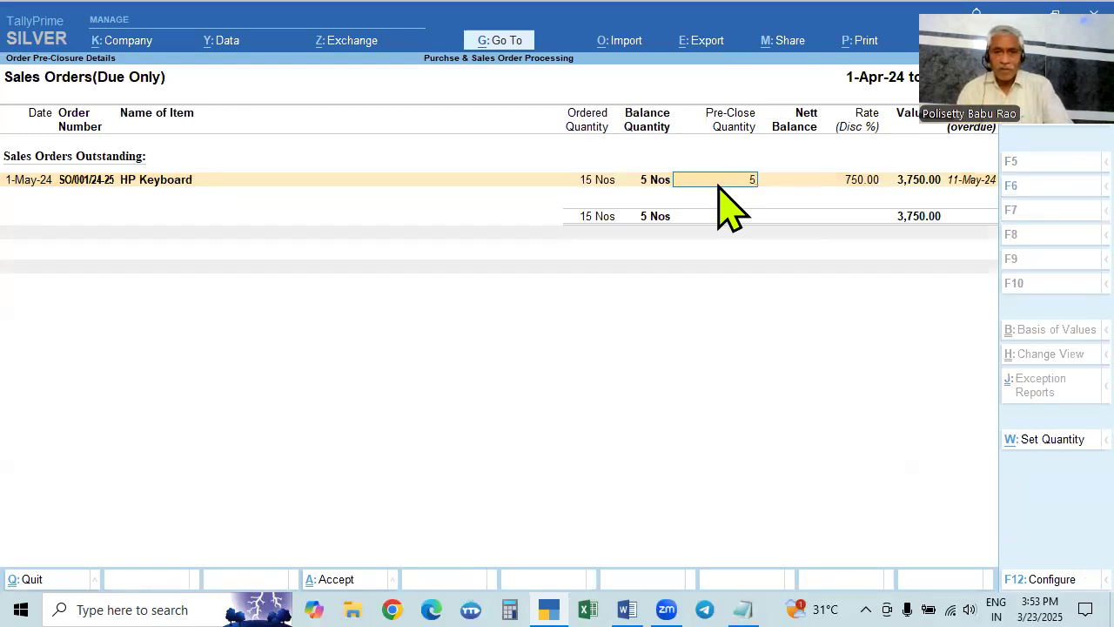
pyautogui.press('Return')
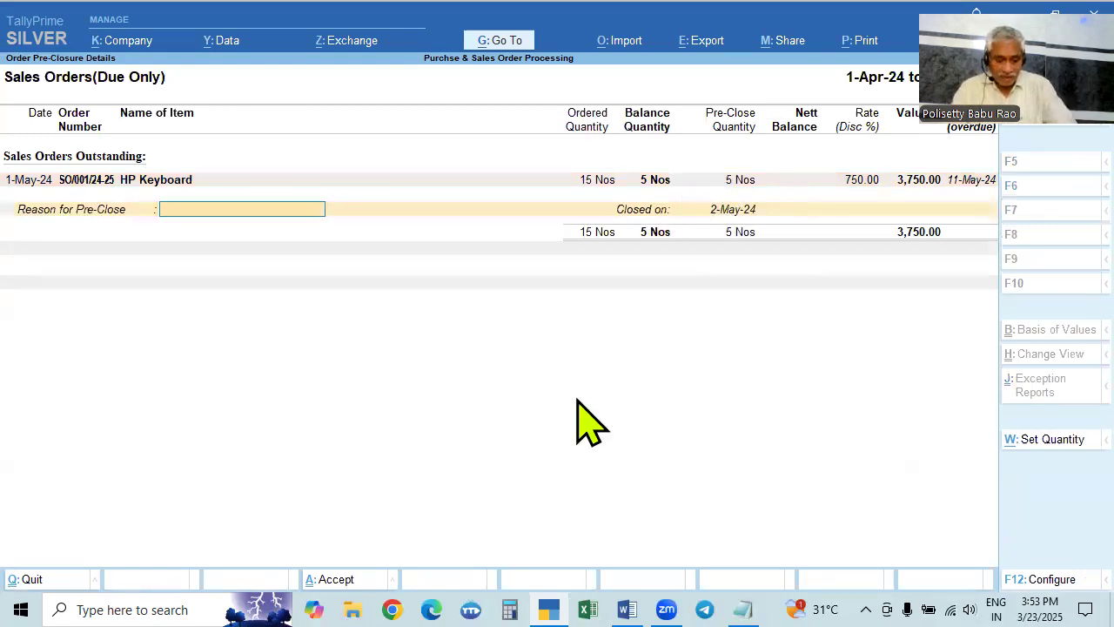
# Enter "No Stock" as the reason for pre-closing the HP Keyboard order
pyautogui.write('not requjired')
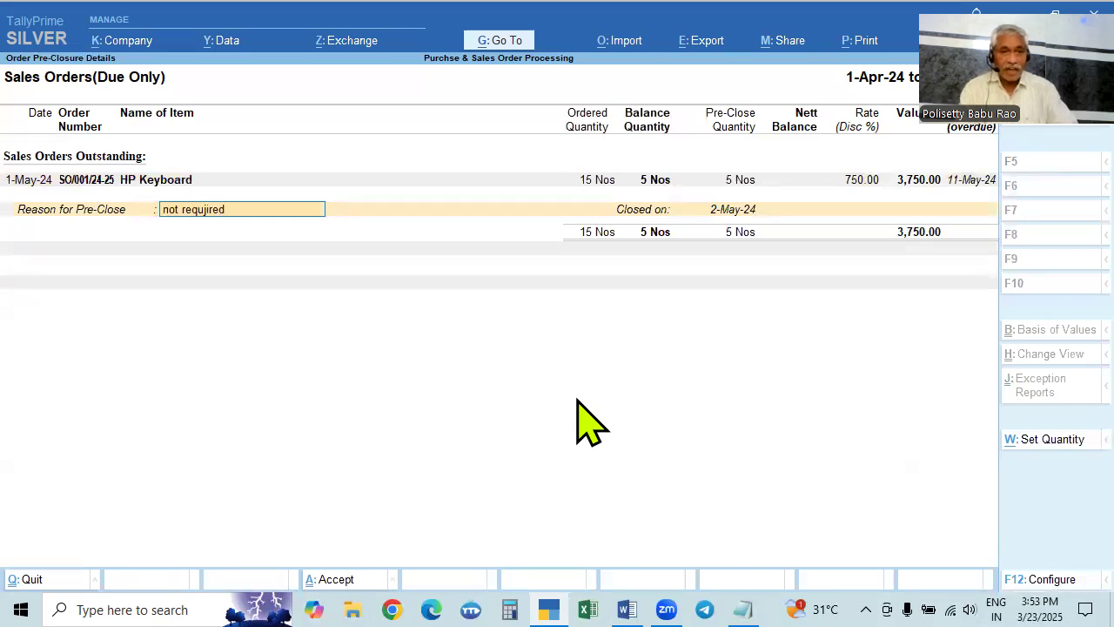
pyautogui.press('BackSpace')
pyautogui.press('BackSpace')
pyautogui.press('BackSpace')
pyautogui.press('BackSpace')
pyautogui.press('BackSpace')
pyautogui.press('BackSpace')
pyautogui.press('BackSpace')
pyautogui.press('BackSpace')
pyautogui.press('BackSpace')
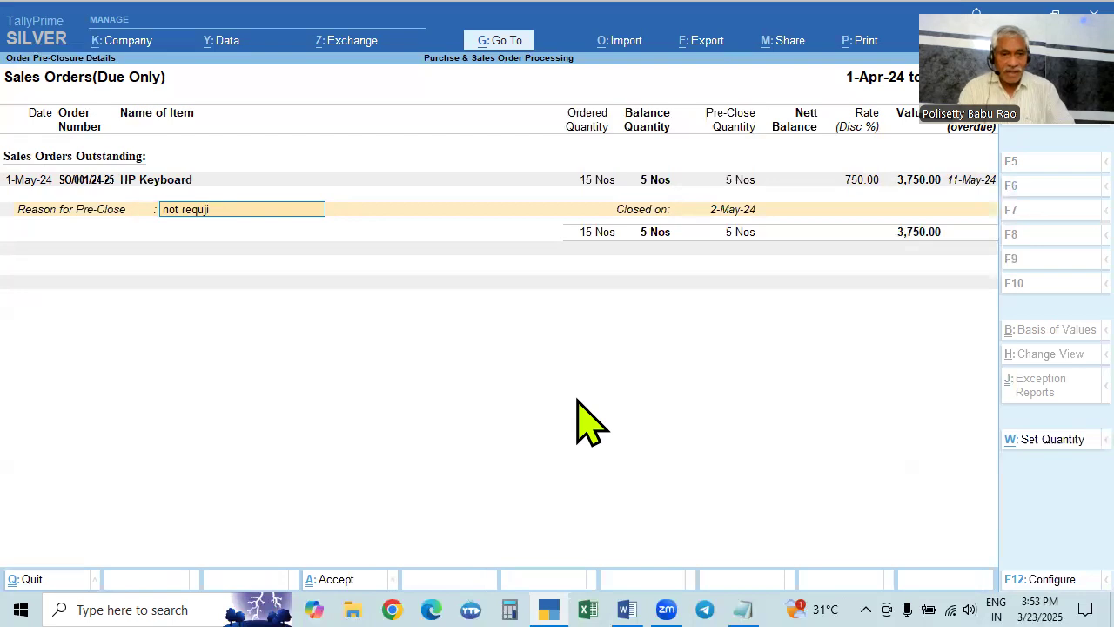
pyautogui.write('supplied')
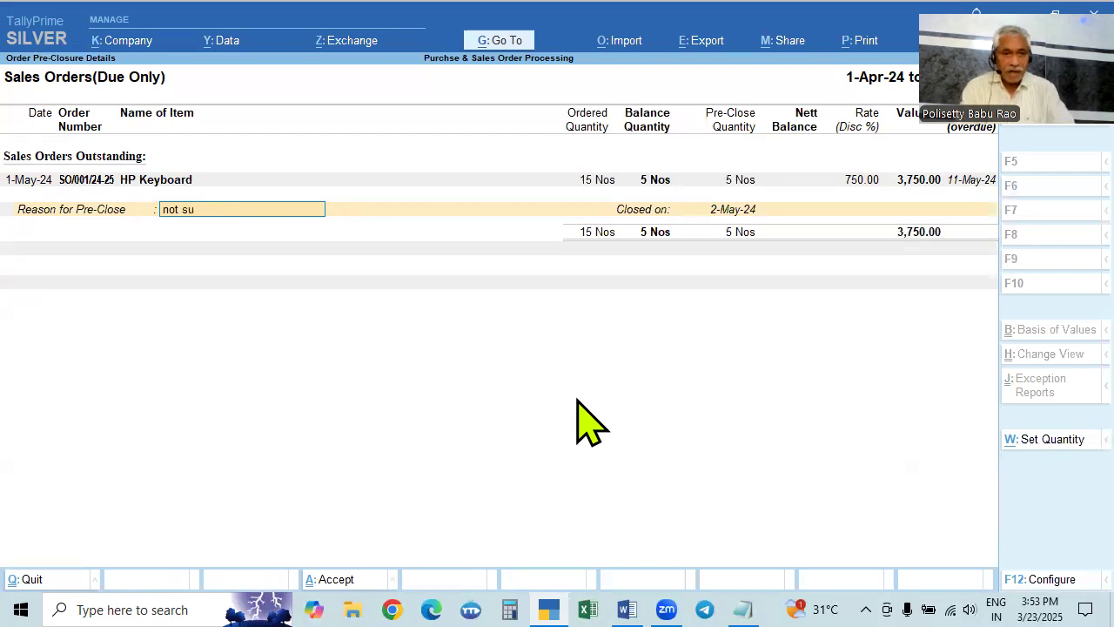
pyautogui.press('BackSpace')
pyautogui.press('BackSpace')
pyautogui.press('BackSpace')
pyautogui.press('BackSpace')
pyautogui.press('BackSpace')
pyautogui.press('BackSpace')
pyautogui.press('BackSpace')
pyautogui.press('BackSpace')
pyautogui.press('BackSpace')
pyautogui.press('BackSpace')
pyautogui.press('BackSpace')
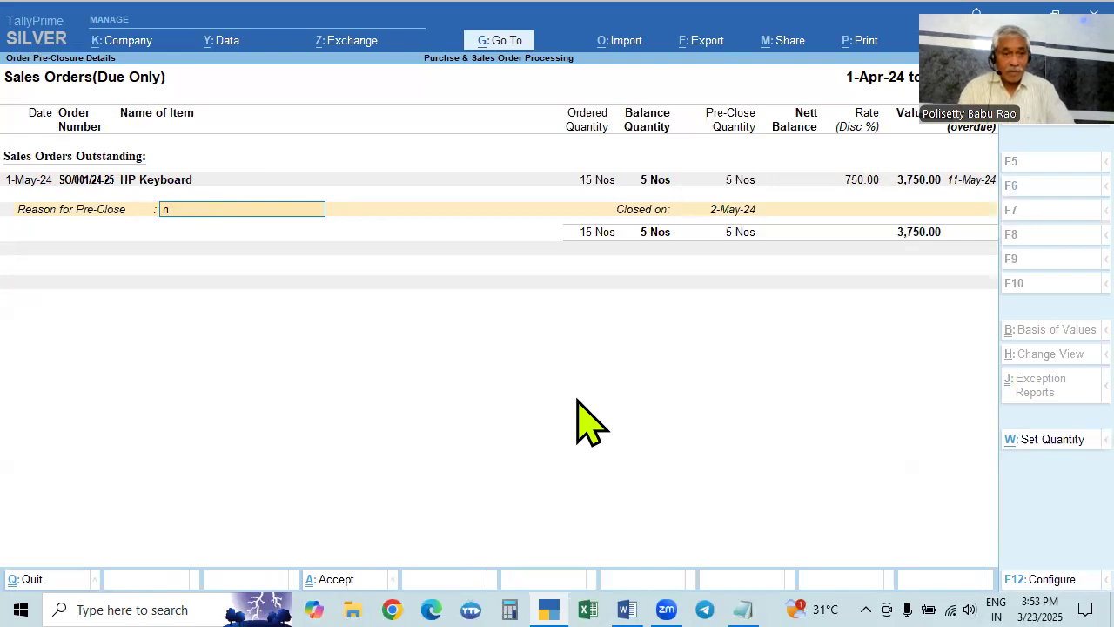
pyautogui.press('BackSpace')
pyautogui.write('N')
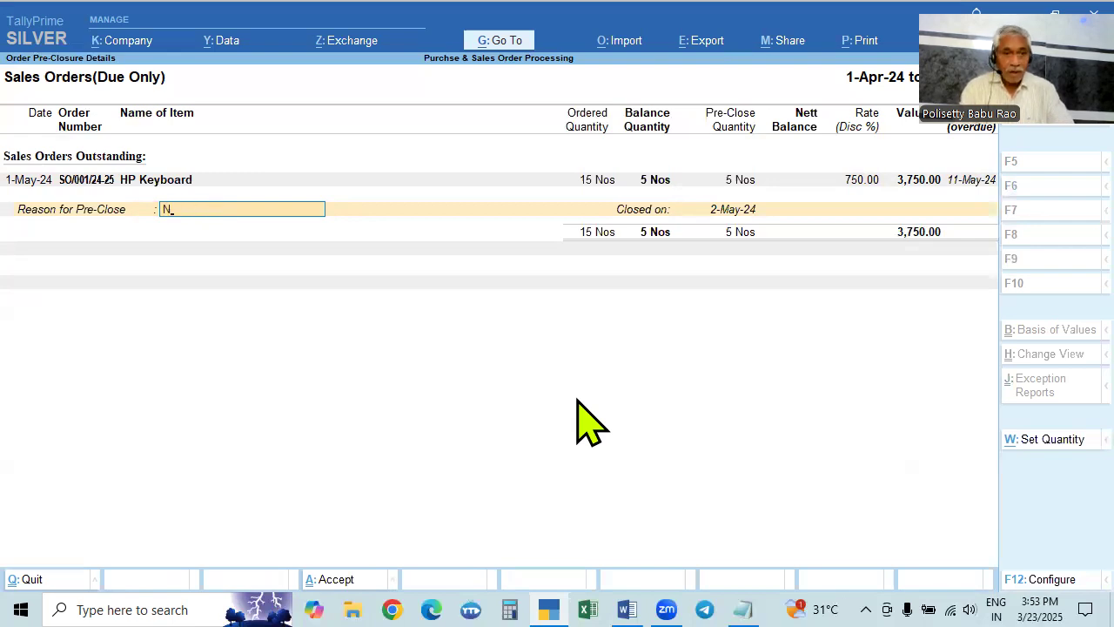
pyautogui.write('o Stock')
pyautogui.press('Return')
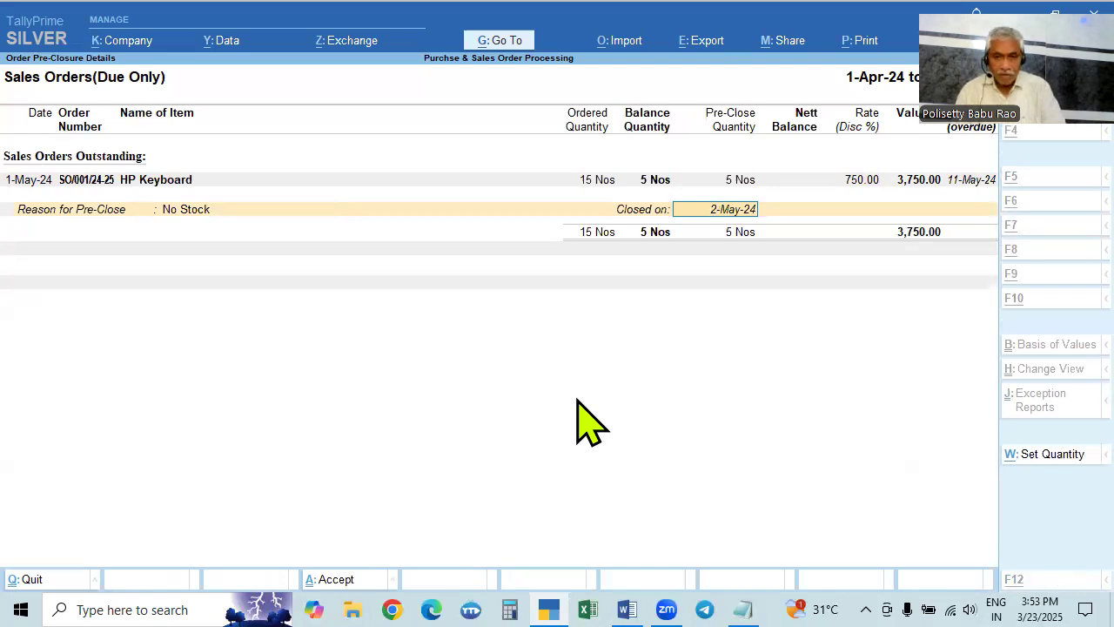
# Check the pre-close order date in the ASSIGNMENT PROBLEMS document in Word, and return to TallyPrime
pyautogui.hotkey('alt', 'Tab')
pyautogui.scroll(-5, 723, 453)
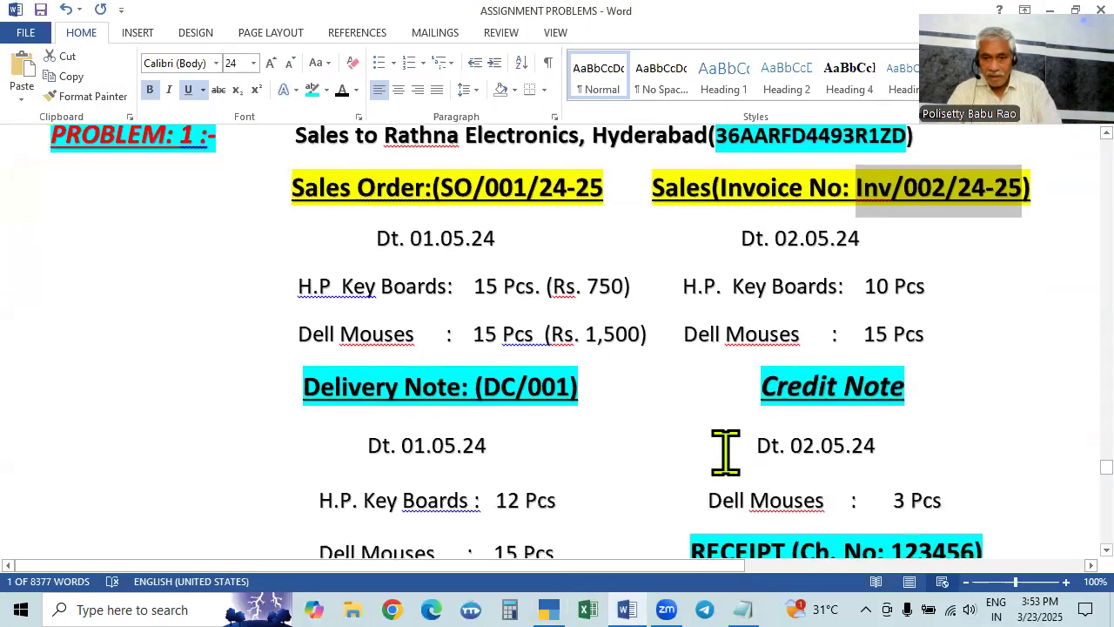
pyautogui.scroll(-3, 723, 452)
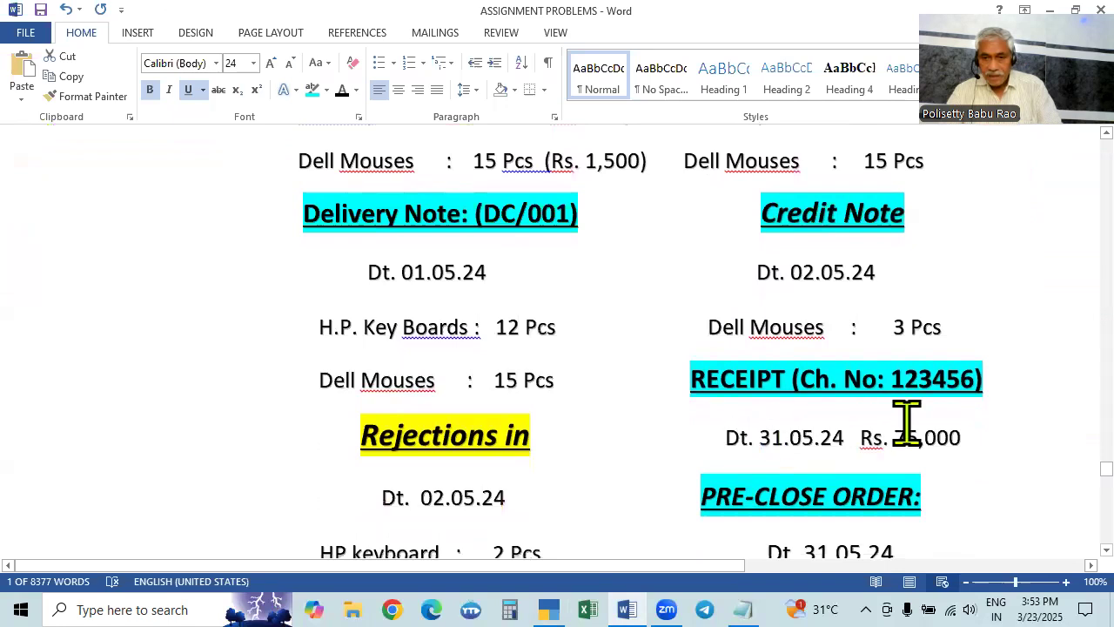
pyautogui.scroll(-3, 926, 438)
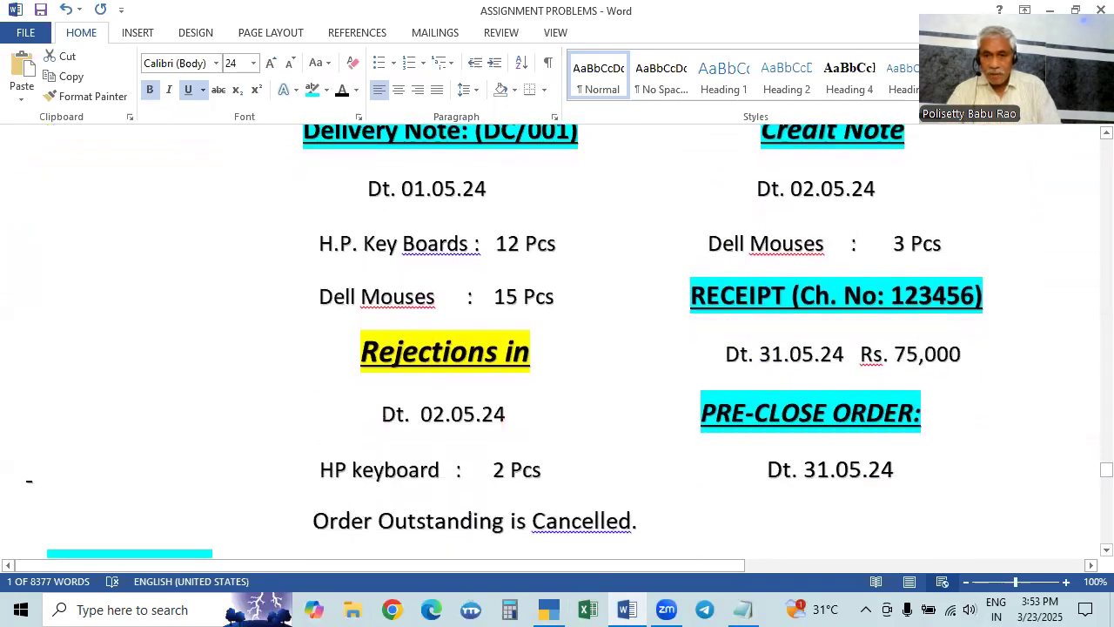
pyautogui.hotkey('alt', 'Tab')
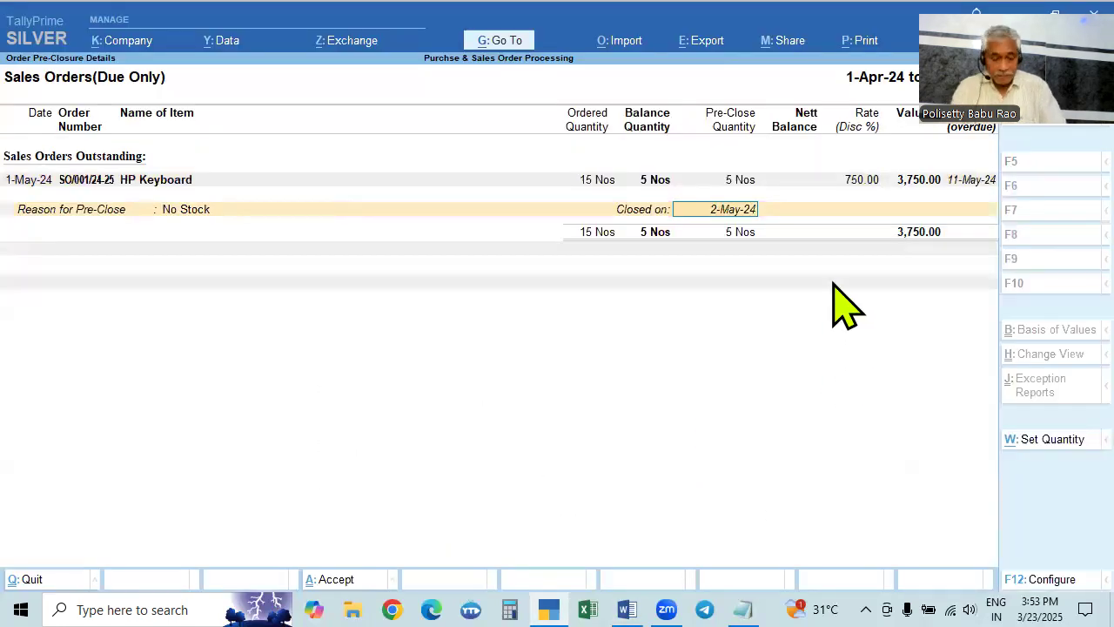
# Discard the pre-closure details of the HP Keyboard order without saving
pyautogui.press('Escape')
pyautogui.press('Escape')
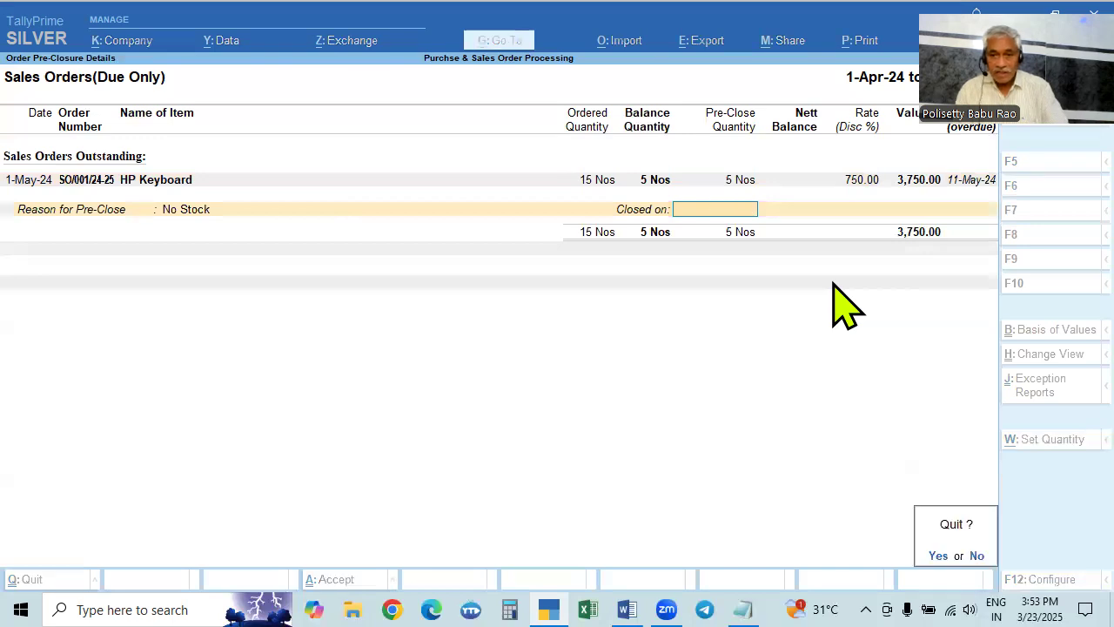
pyautogui.press('y')
# Reopen the list of all outstanding sales orders without the voucher breakdown
pyautogui.press('Escape')
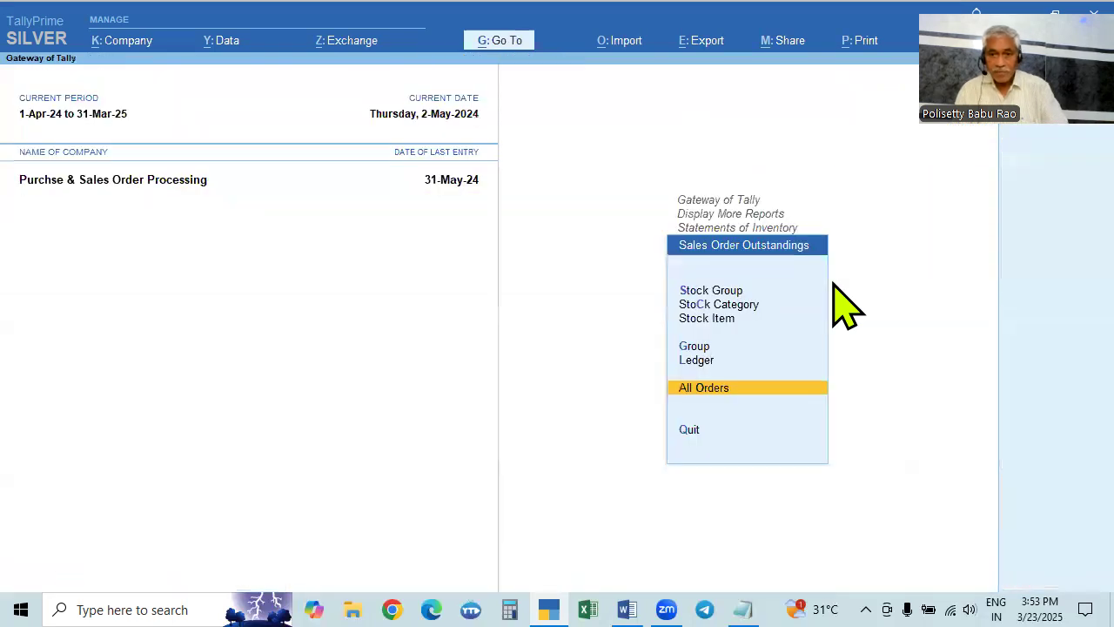
pyautogui.press('Return')
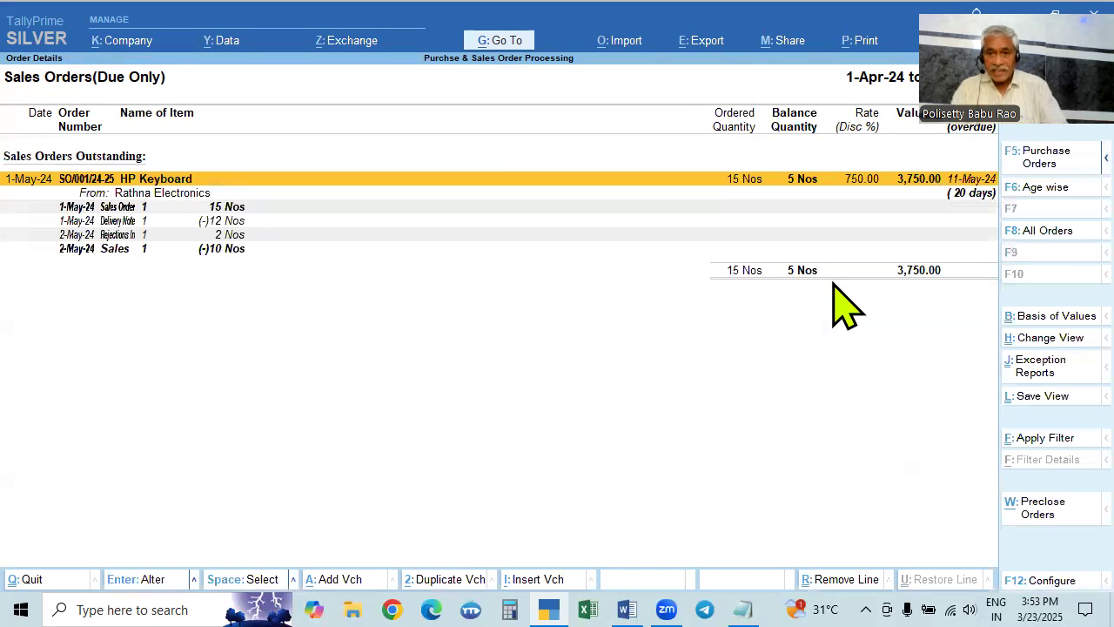
pyautogui.press('Escape')
pyautogui.press('Return')
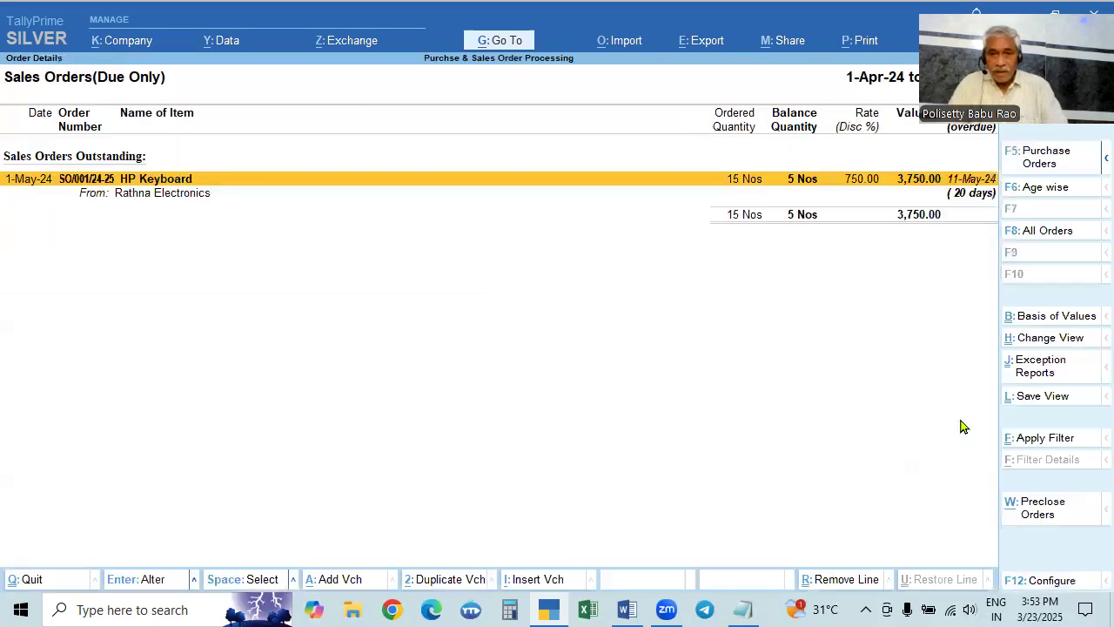
pyautogui.click(1031, 508)
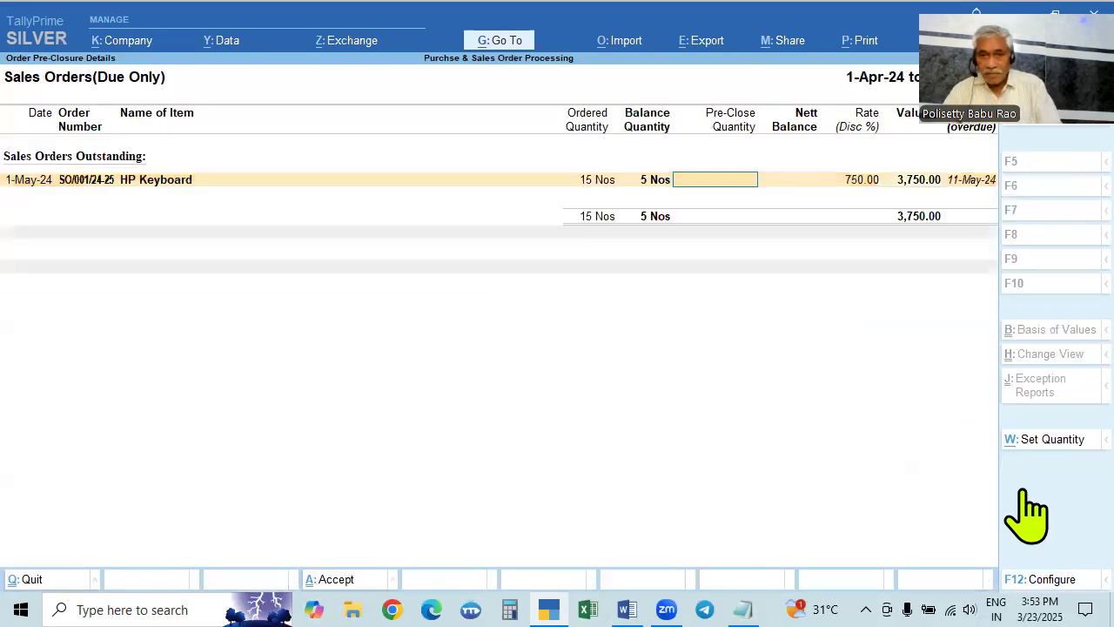
pyautogui.press('Escape')
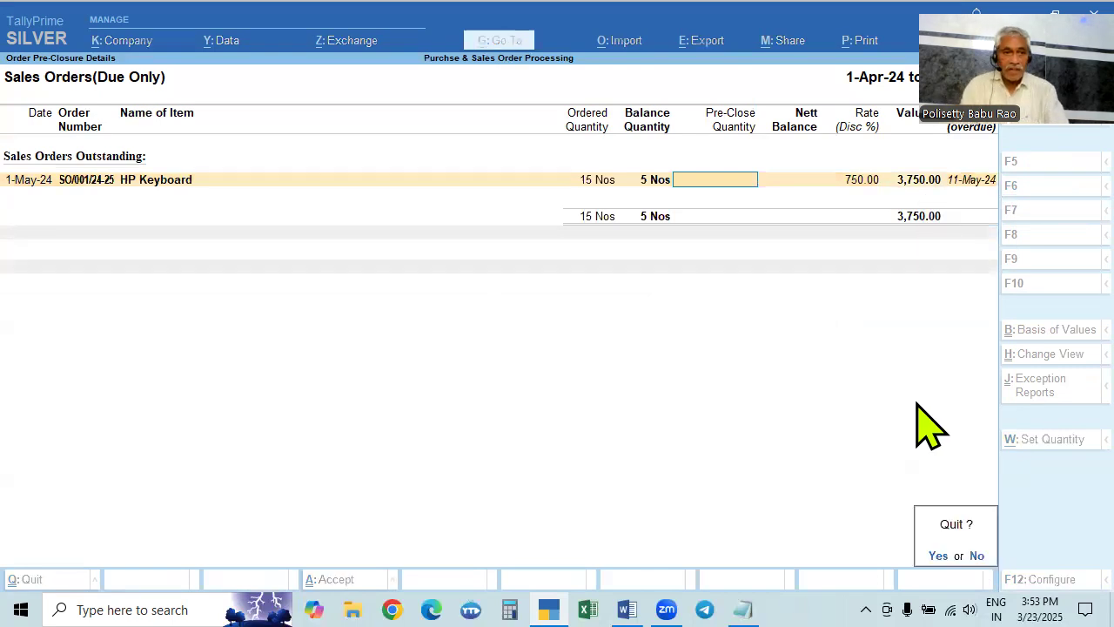
pyautogui.press('y')
pyautogui.press('Escape')
pyautogui.press('Escape')
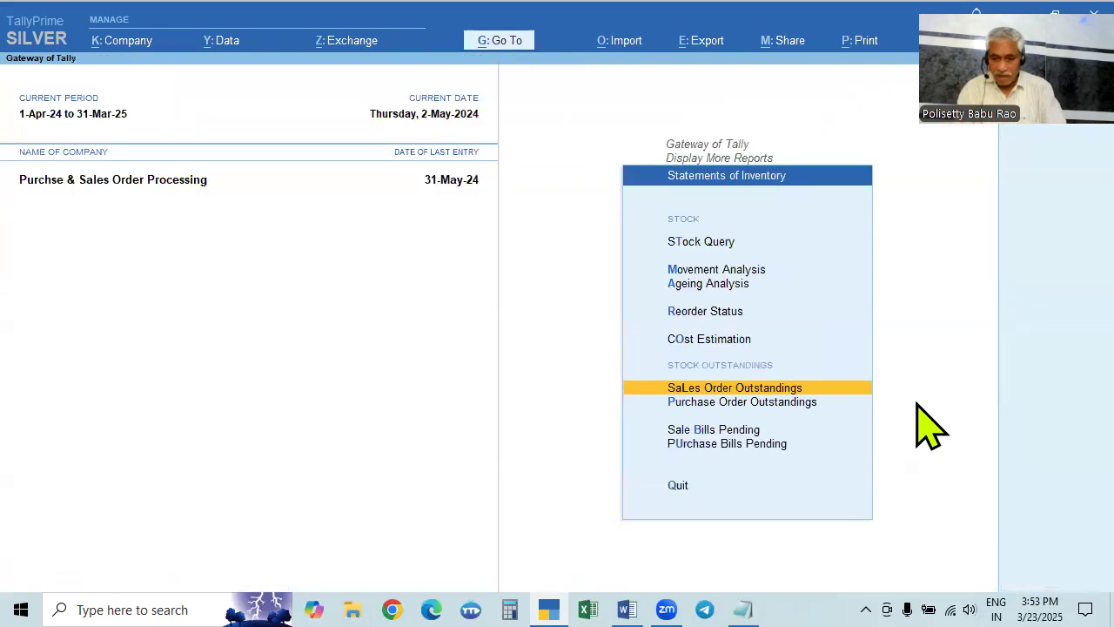
pyautogui.press('Escape')
pyautogui.press('Escape')
pyautogui.press('Escape')
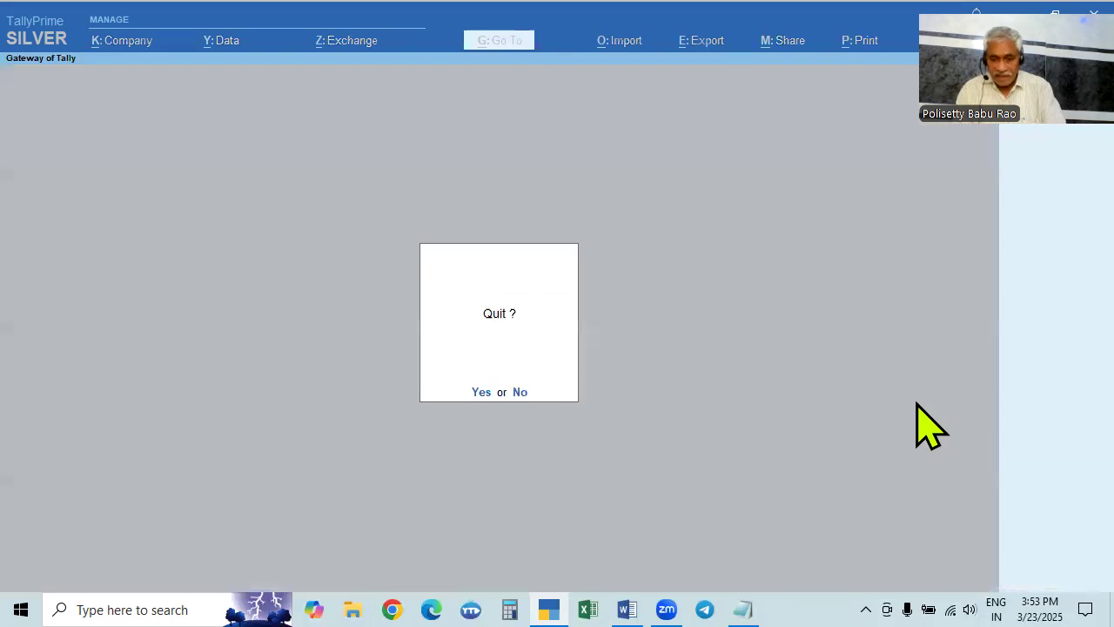
pyautogui.press('n')
# Open the Statements of Inventory among the additional reports
pyautogui.press('Down')
pyautogui.press('Down')
pyautogui.press('Down')
pyautogui.press('Down')
pyautogui.press('Down')
pyautogui.press('Down')
pyautogui.press('Down')
pyautogui.press('Down')
pyautogui.press('Down')
pyautogui.press('Down')
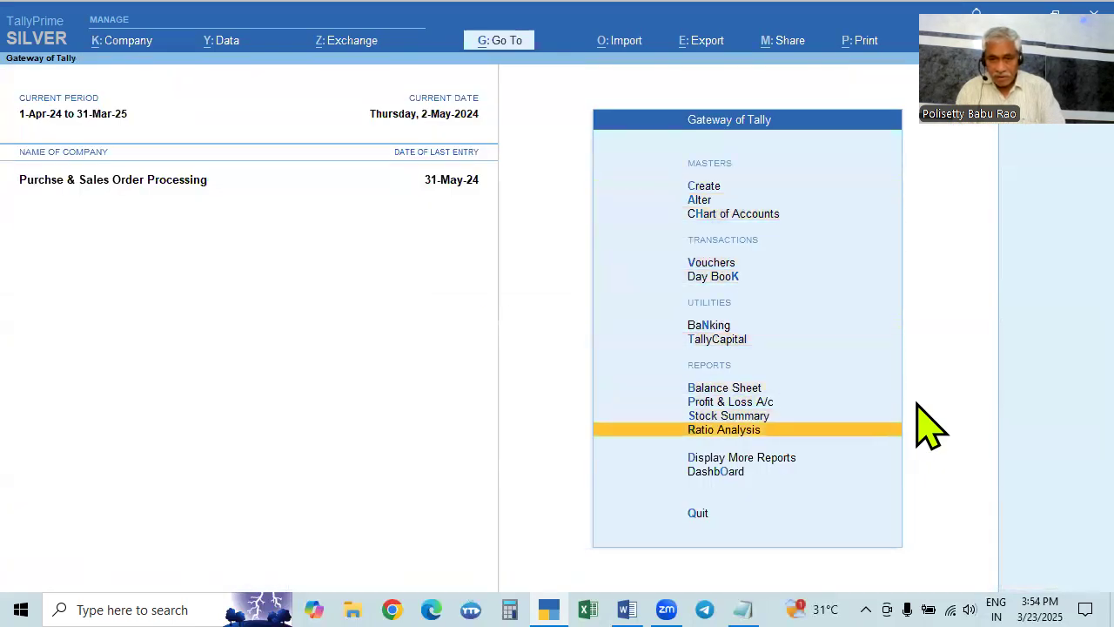
pyautogui.press('Return')
pyautogui.press('Escape')
pyautogui.press('Return')
pyautogui.press('Down')
pyautogui.press('Down')
pyautogui.press('Down')
pyautogui.press('Down')
pyautogui.press('Down')
pyautogui.press('Down')
pyautogui.press('Down')
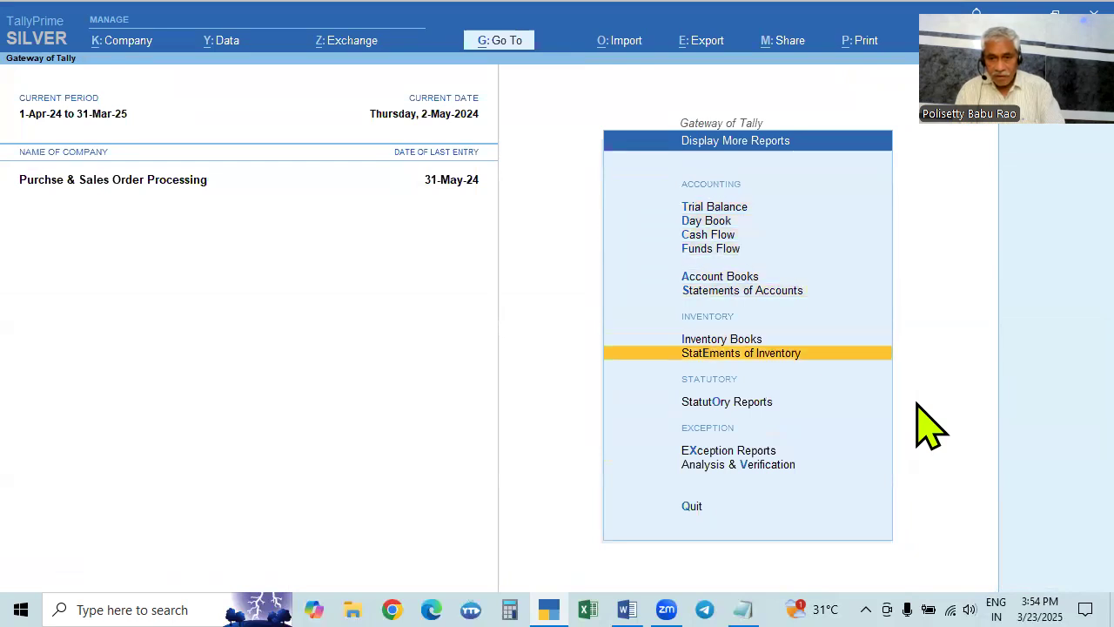
pyautogui.press('Return')
# Display the list of all outstanding purchase orders
pyautogui.press('Down')
pyautogui.press('Down')
pyautogui.press('Down')
pyautogui.press('Down')
pyautogui.press('Down')
pyautogui.press('Down')
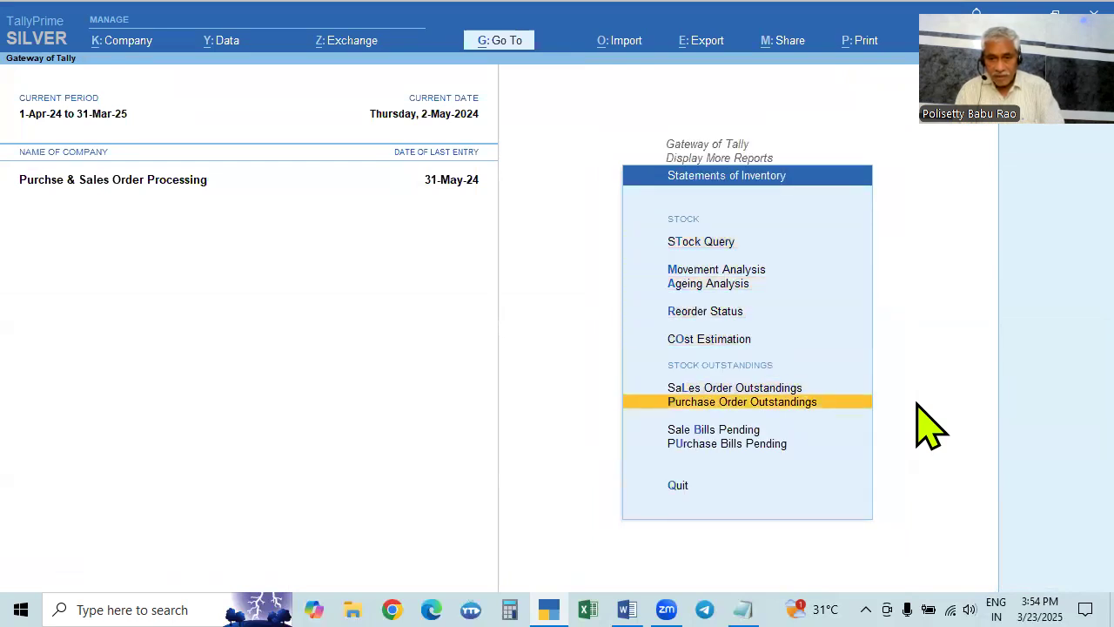
pyautogui.press('Return')
pyautogui.press('Down')
pyautogui.press('Down')
pyautogui.press('Down')
pyautogui.press('Down')
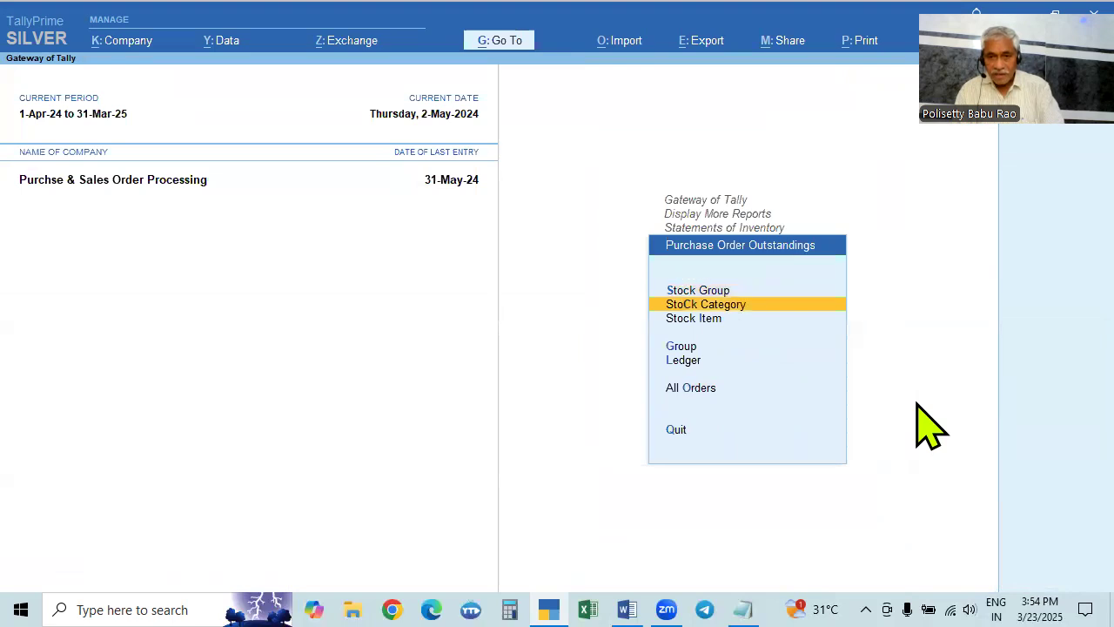
pyautogui.press('Down')
pyautogui.press('Return')
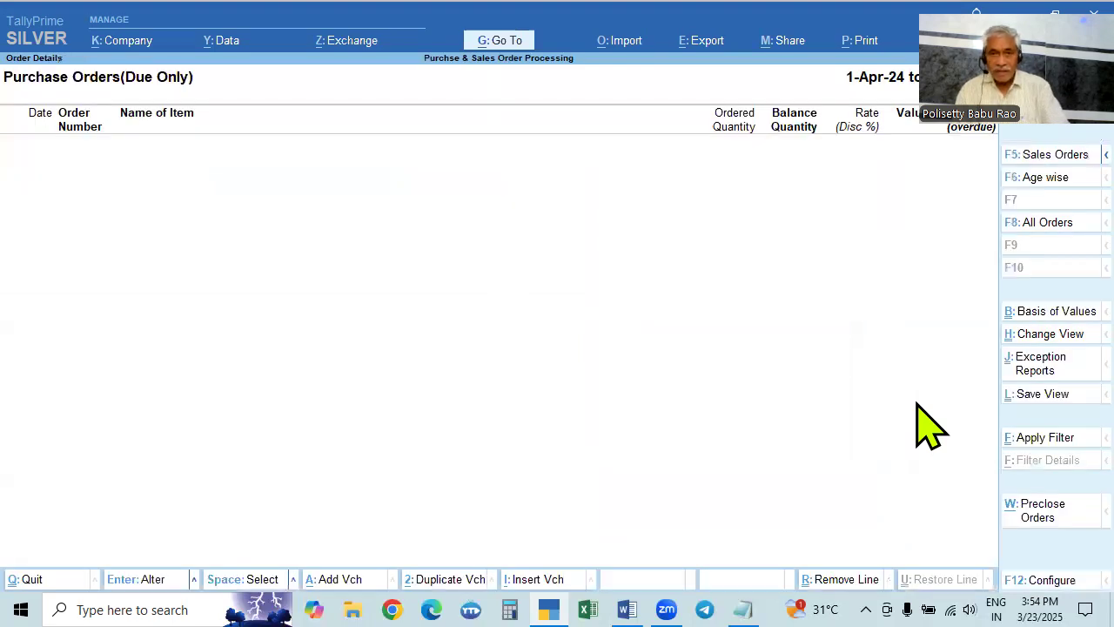
# Check the purchase orders report for the single day 31-5-2024 with all orders included, and close it
pyautogui.hotkey('alt', 'F2')
pyautogui.write('31.5')
pyautogui.press('Return')
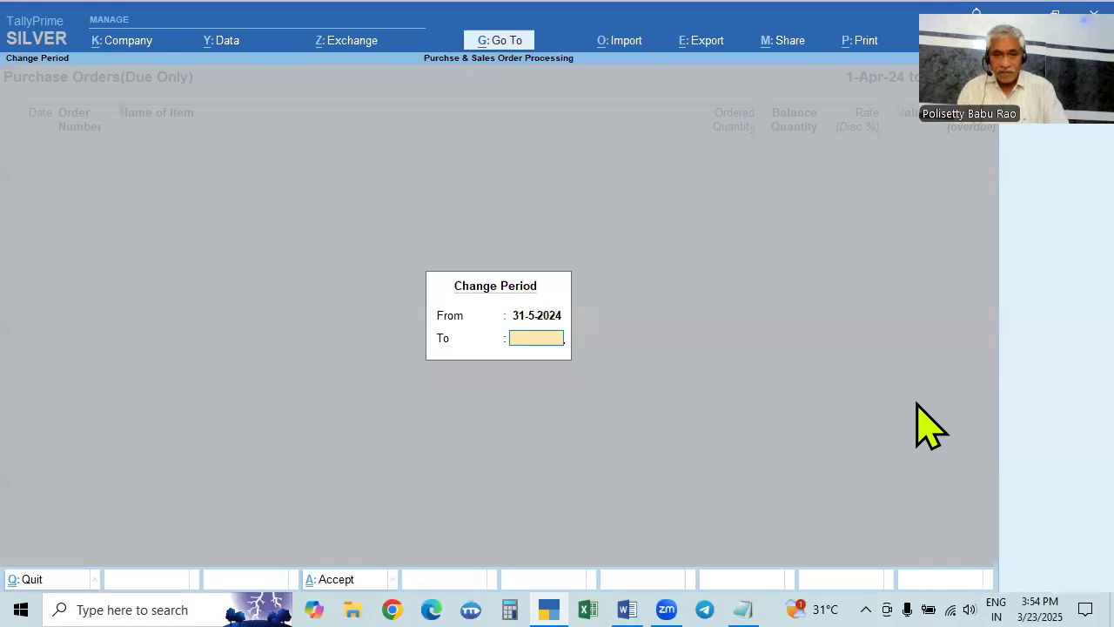
pyautogui.write('31.5')
pyautogui.press('Return')
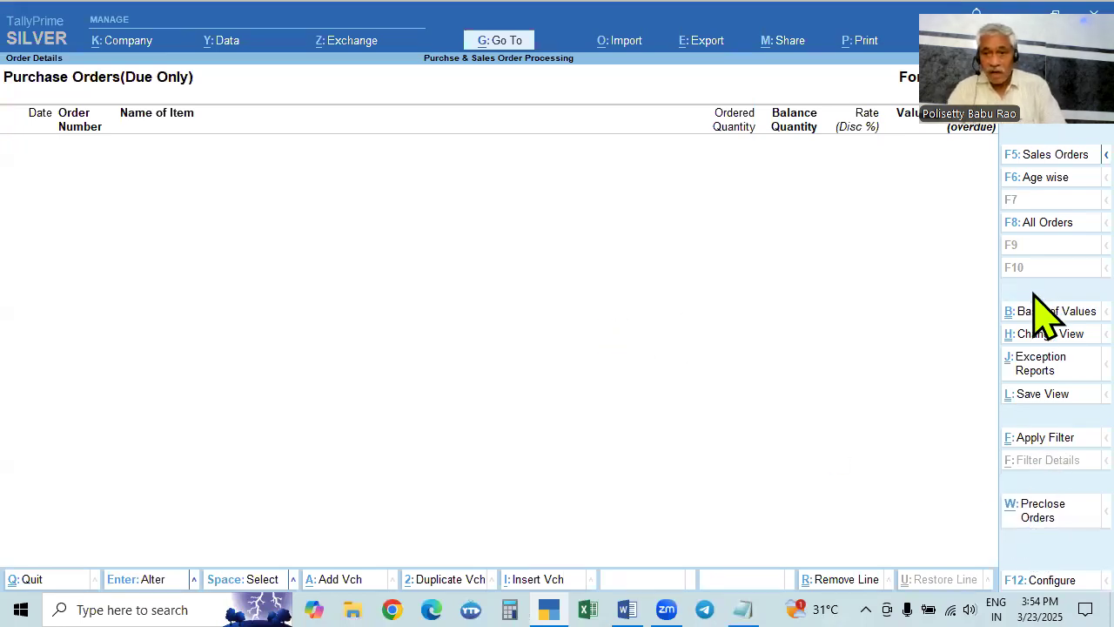
pyautogui.click(1045, 224)
pyautogui.click(1045, 225)
pyautogui.press('Escape')
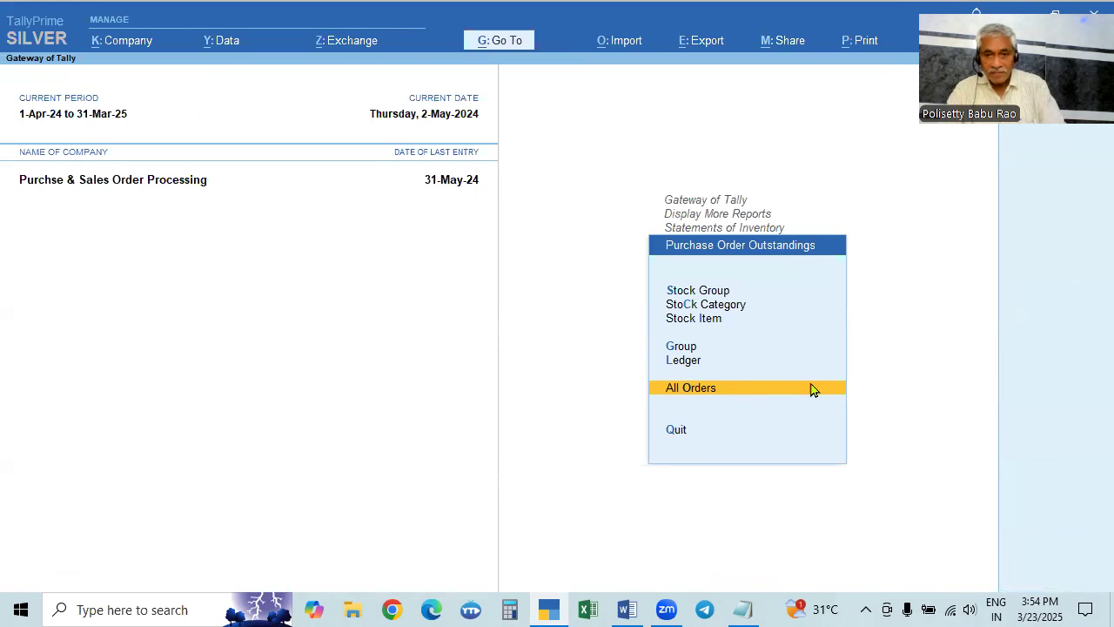
# Check the outstanding sales orders report for 31-5-2024 with all orders included, and close it
pyautogui.press('Escape')
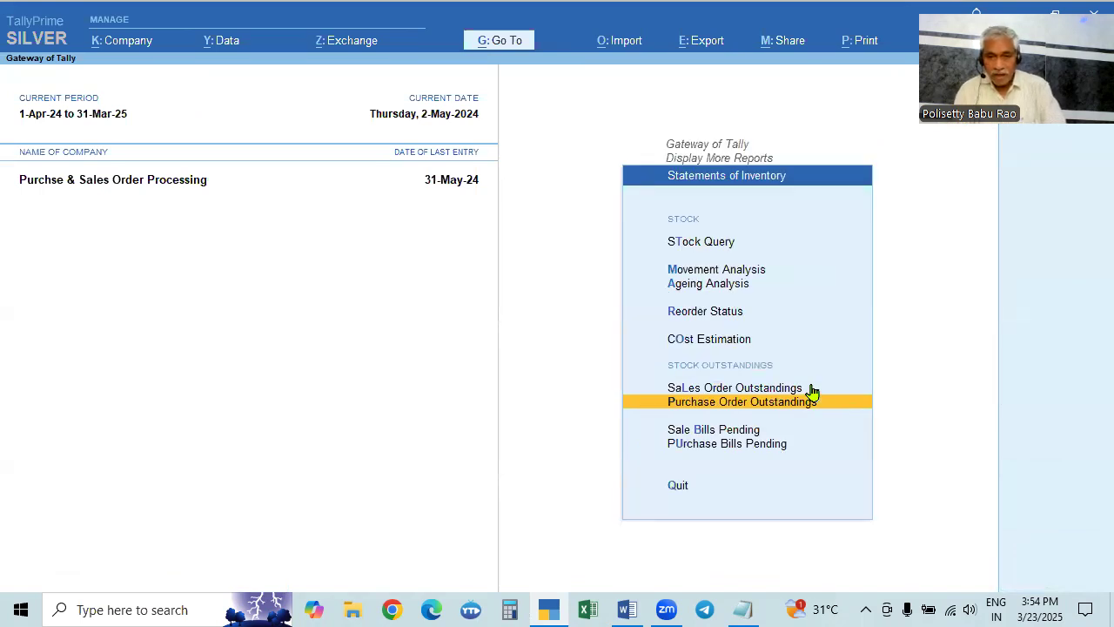
pyautogui.click(810, 389)
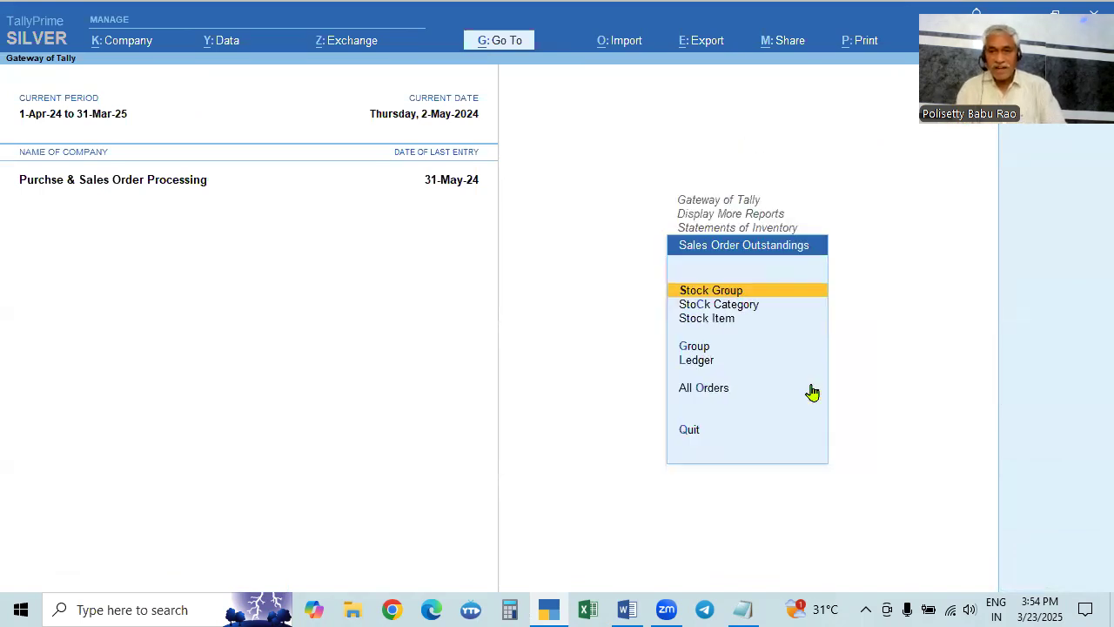
pyautogui.click(717, 389)
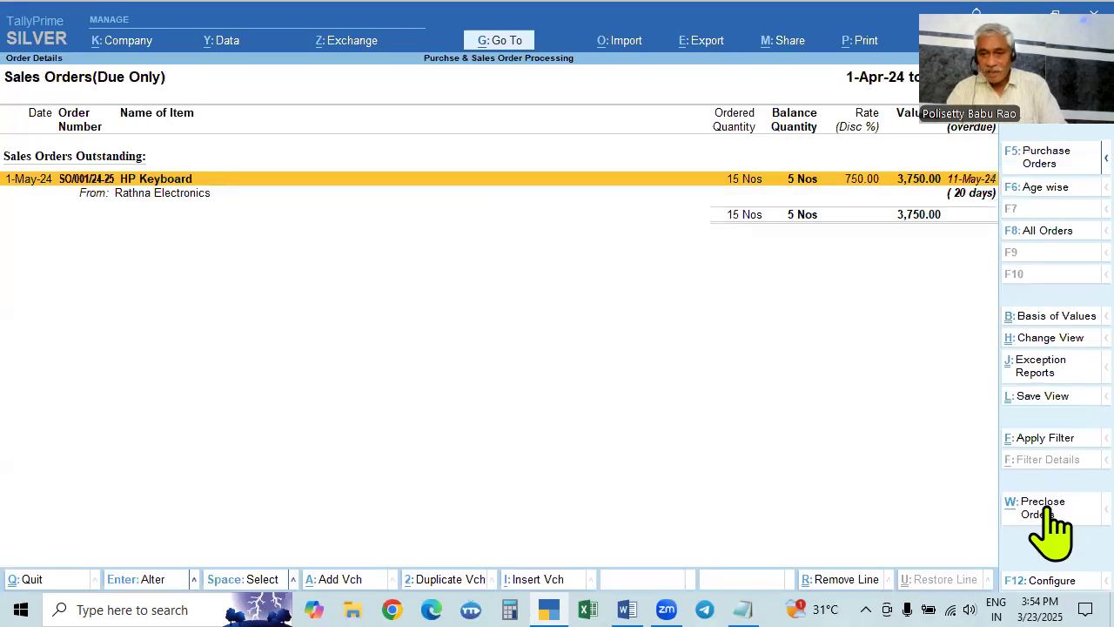
pyautogui.hotkey('alt', 'F2')
pyautogui.write('31-5-2024')
pyautogui.press('Return')
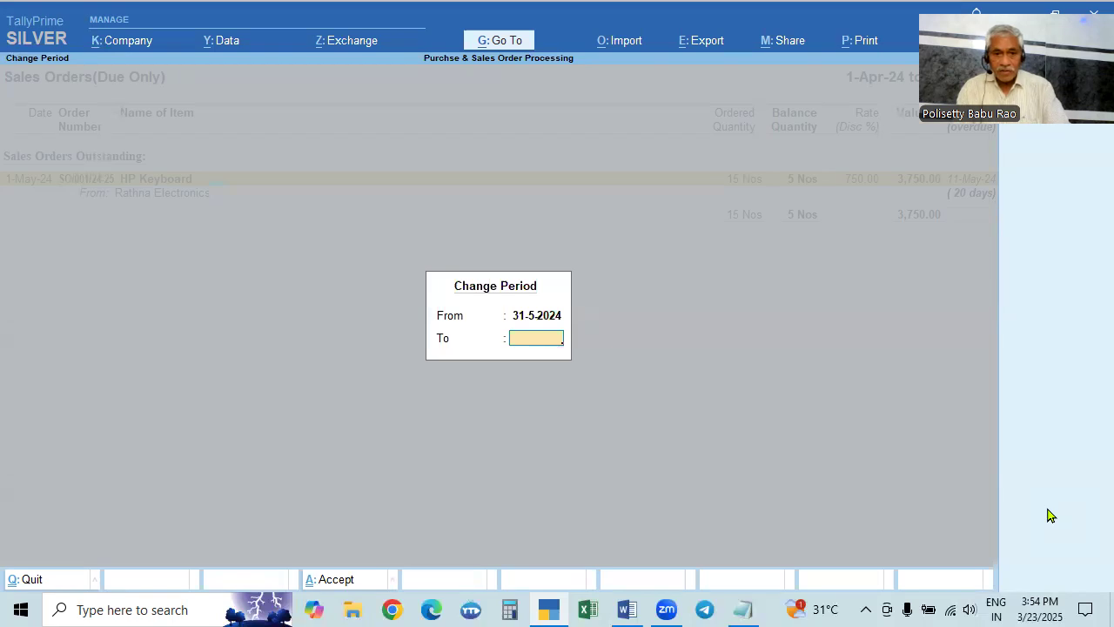
pyautogui.press('Return')
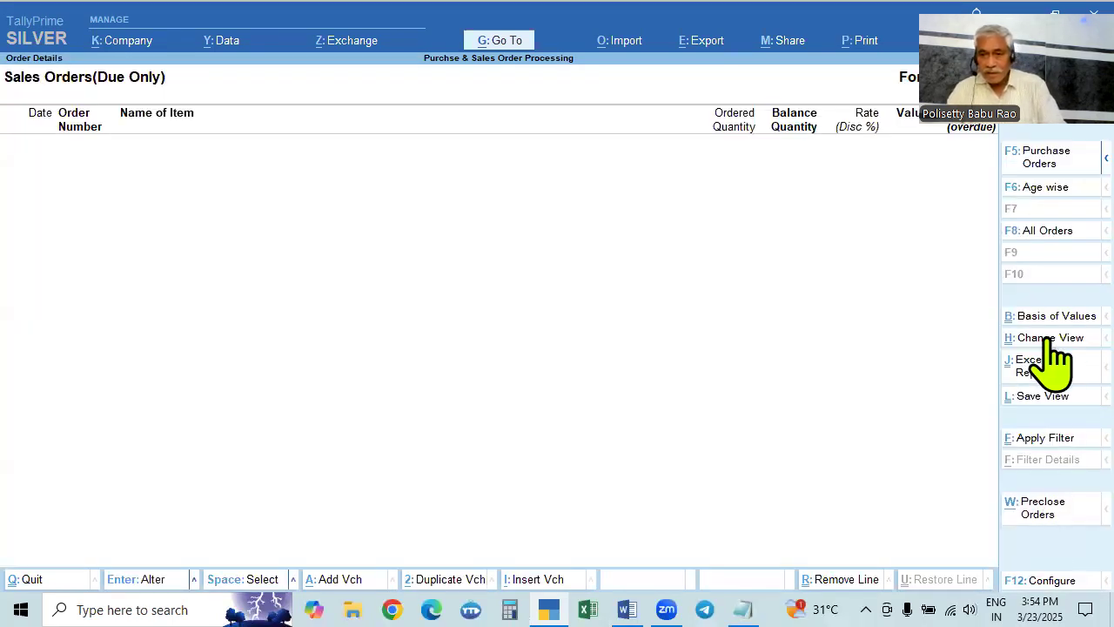
pyautogui.click(1036, 232)
pyautogui.press('Escape')
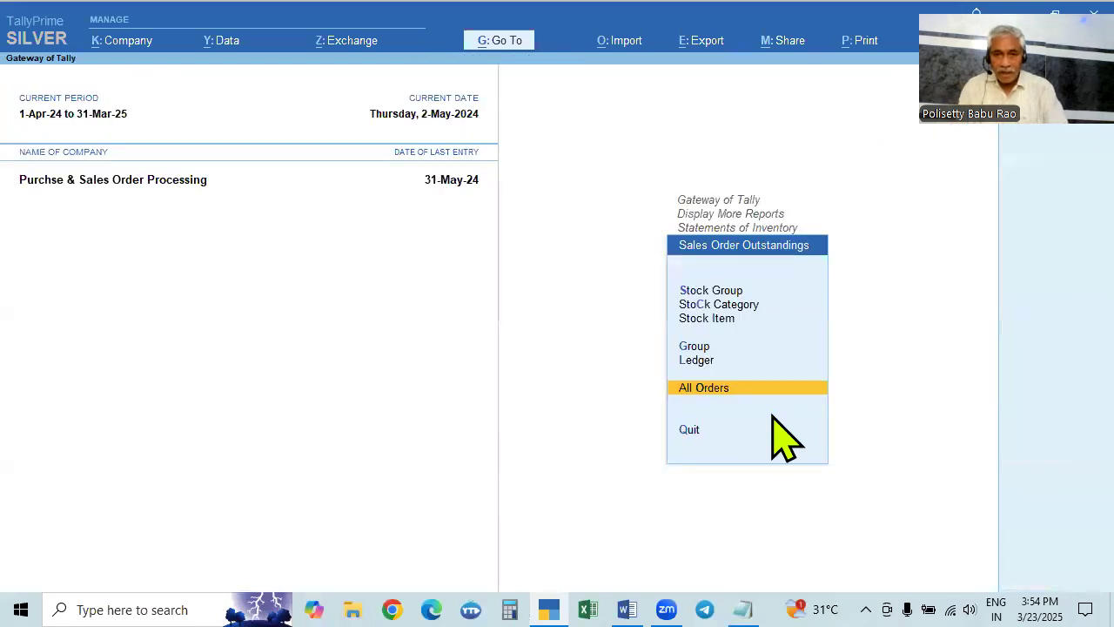
# Reopen all outstanding sales orders for the full period and enter a pre-close quantity of 5 Nos for HP Keyboard
pyautogui.press('Return')
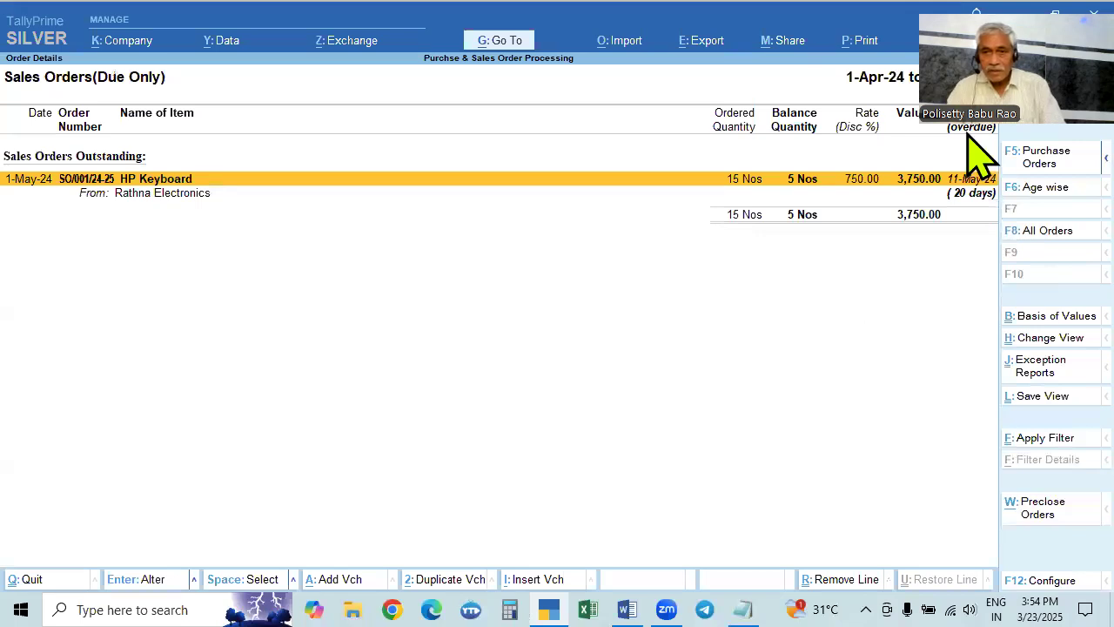
pyautogui.click(1030, 387)
pyautogui.click(913, 415)
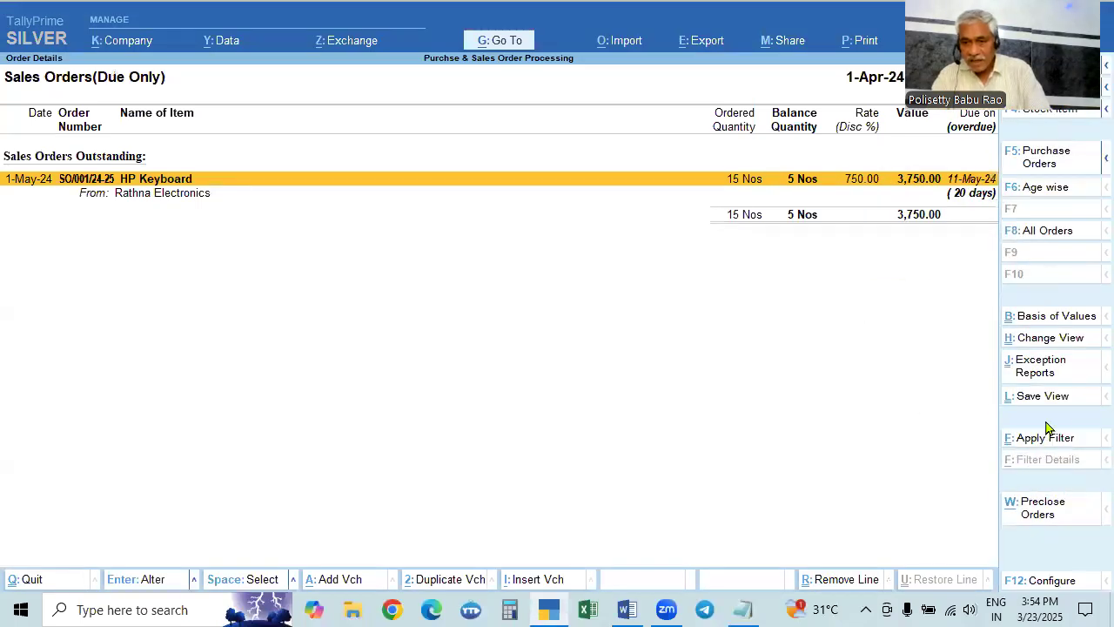
pyautogui.click(1038, 510)
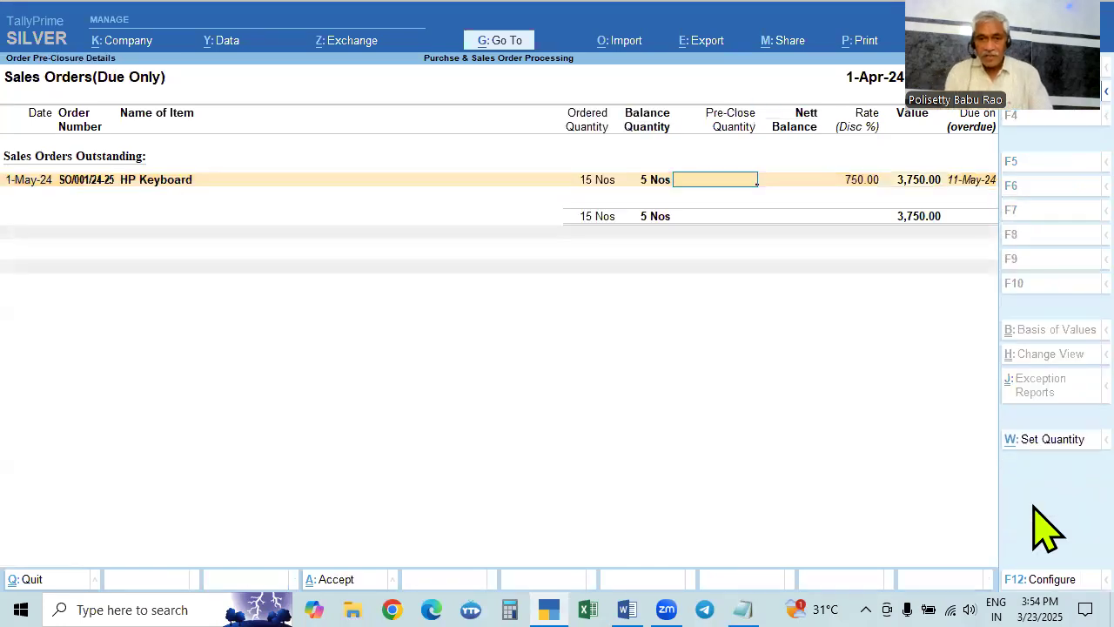
pyautogui.write('5')
pyautogui.press('Return')
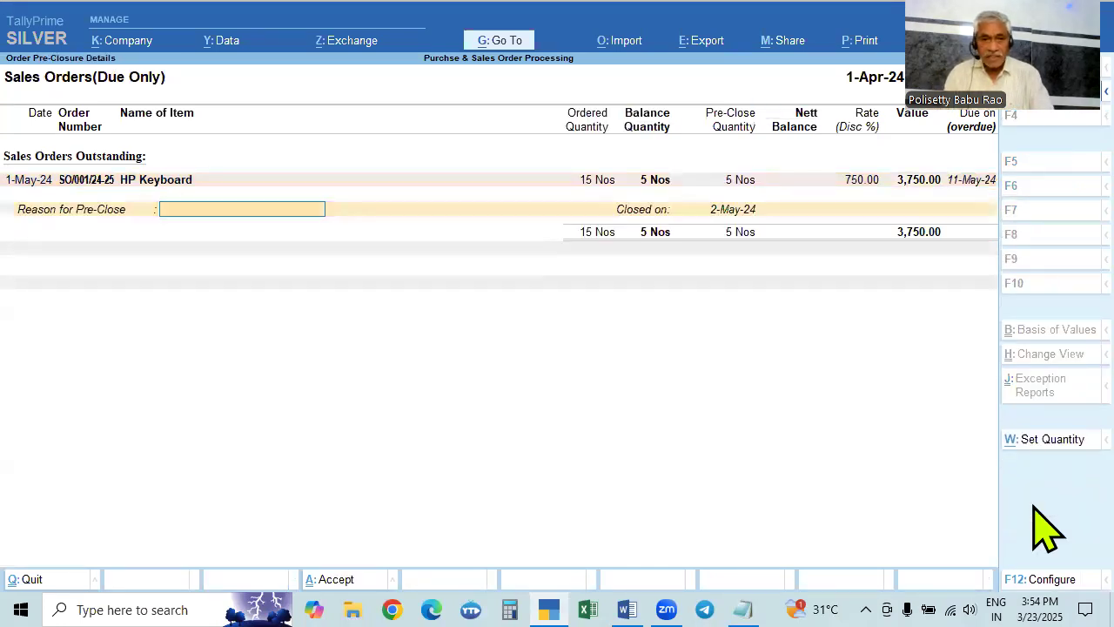
# Enter "No Stock" as the pre-close reason for the HP Keyboard order
pyautogui.write('req')
pyautogui.press('BackSpace')
pyautogui.press('BackSpace')
pyautogui.press('BackSpace')
pyautogui.write('Not')
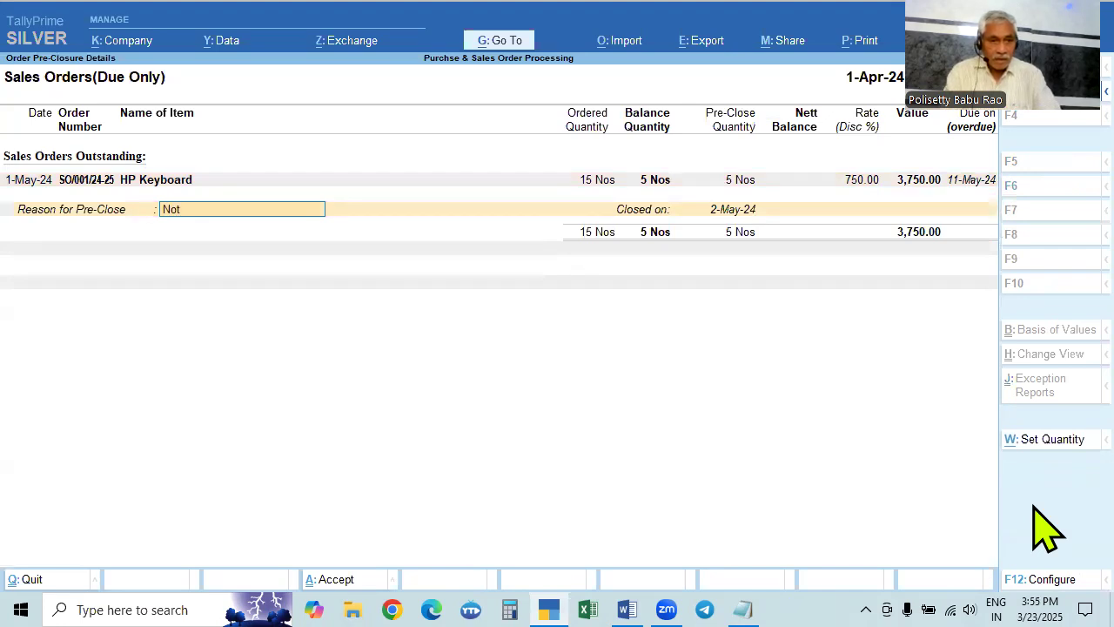
pyautogui.press('BackSpace')
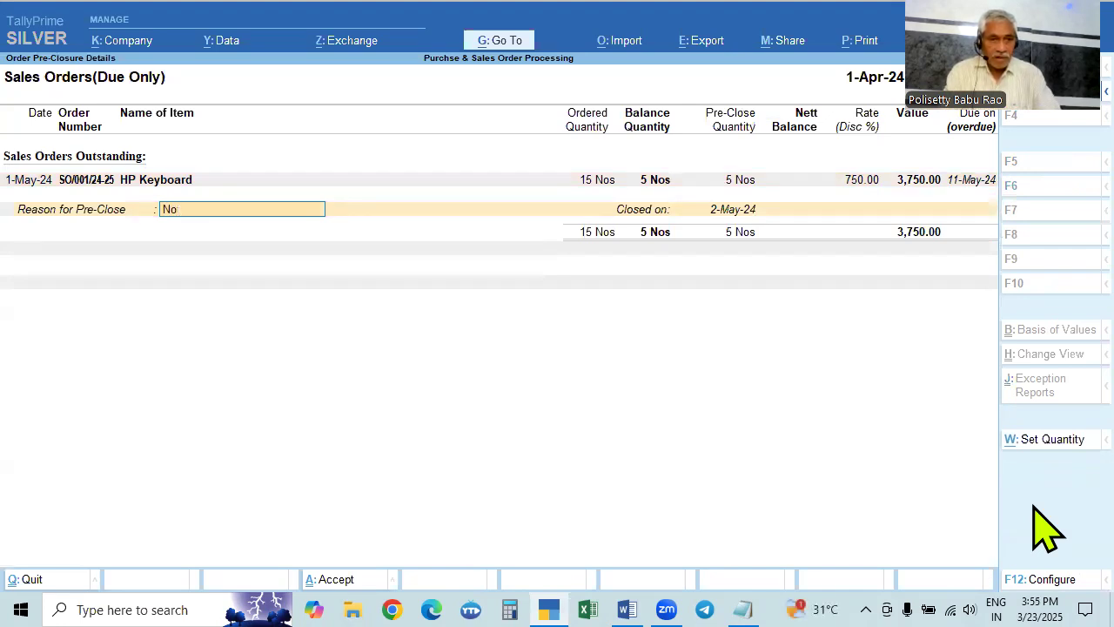
pyautogui.write('Stpo')
pyautogui.write('c')
pyautogui.press('BackSpace')
pyautogui.press('BackSpace')
pyautogui.press('BackSpace')
pyautogui.write('ock')
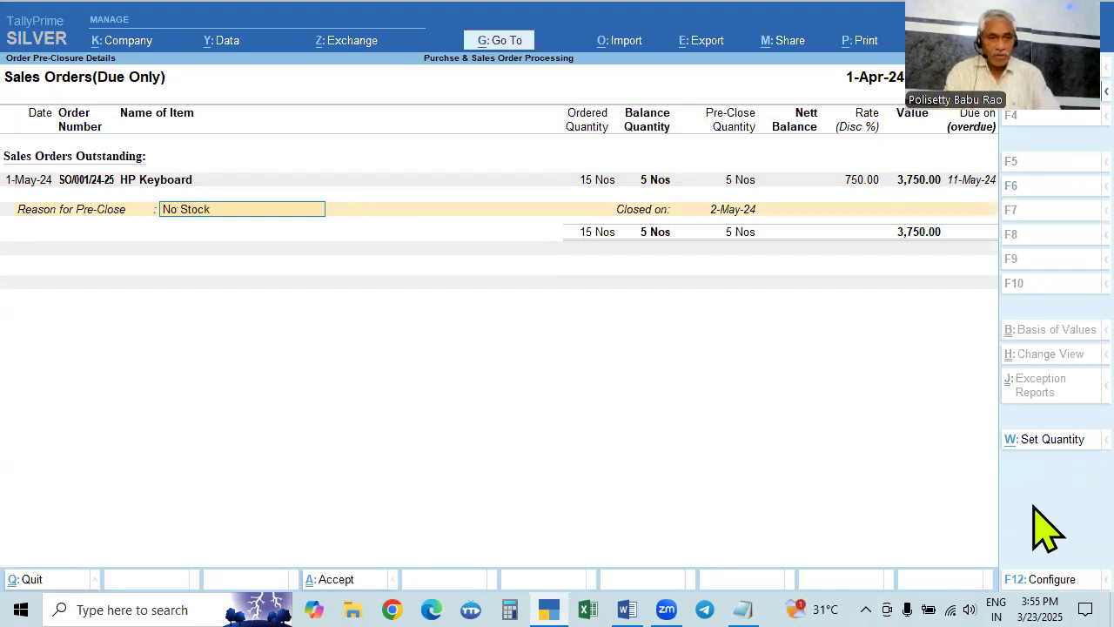
pyautogui.press('Return')
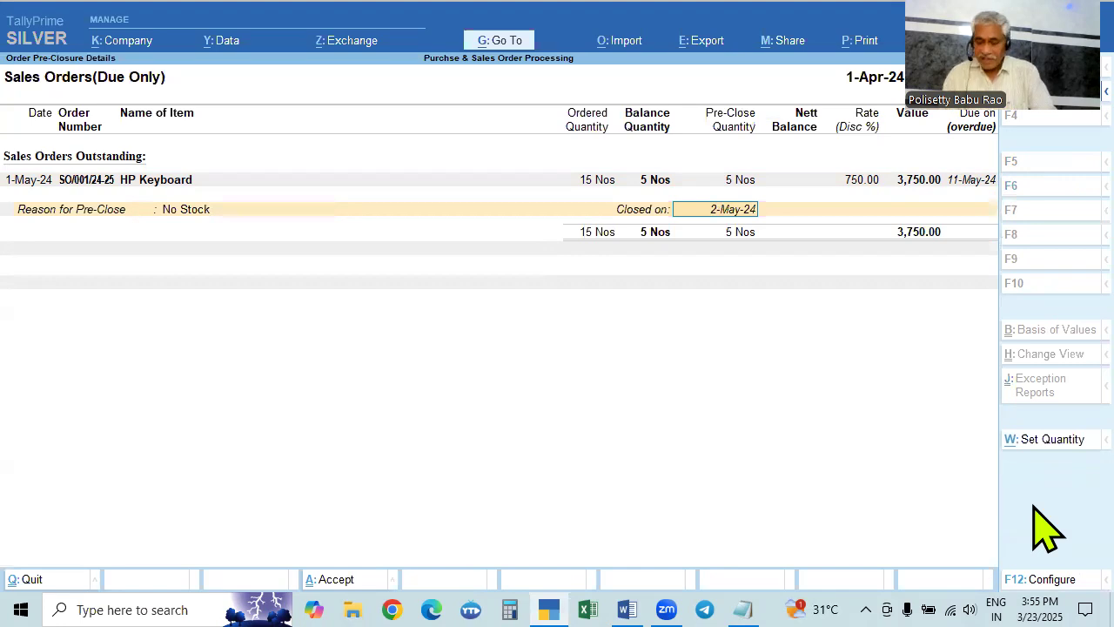
# Set the HP Keyboard order's closing date to 31-May-24 and accept the pre-closure
pyautogui.write('31.5')
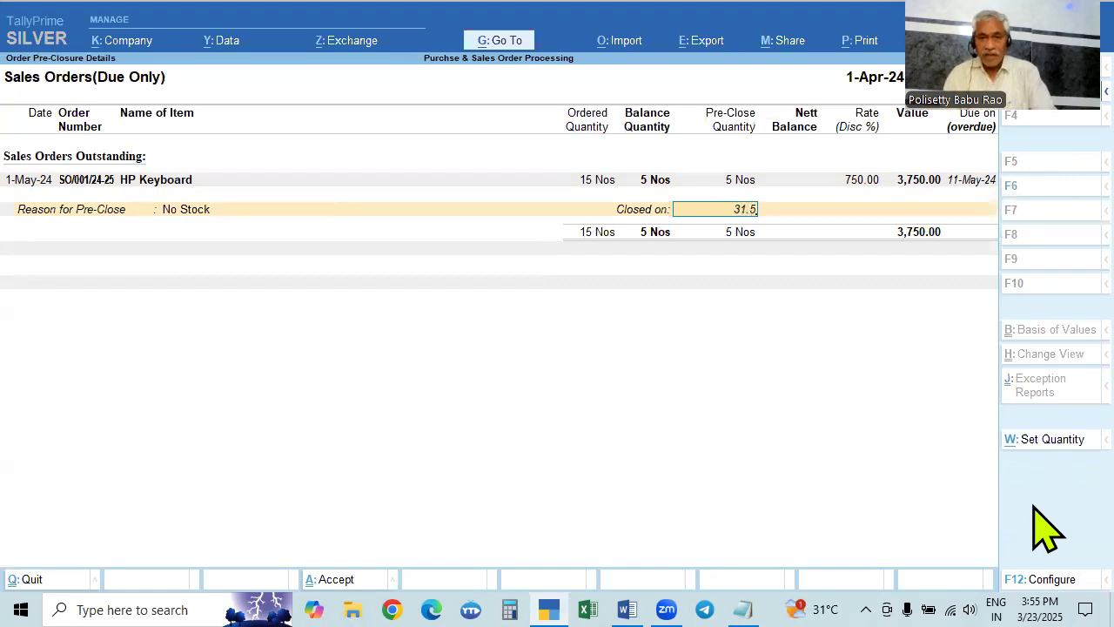
pyautogui.press('Return')
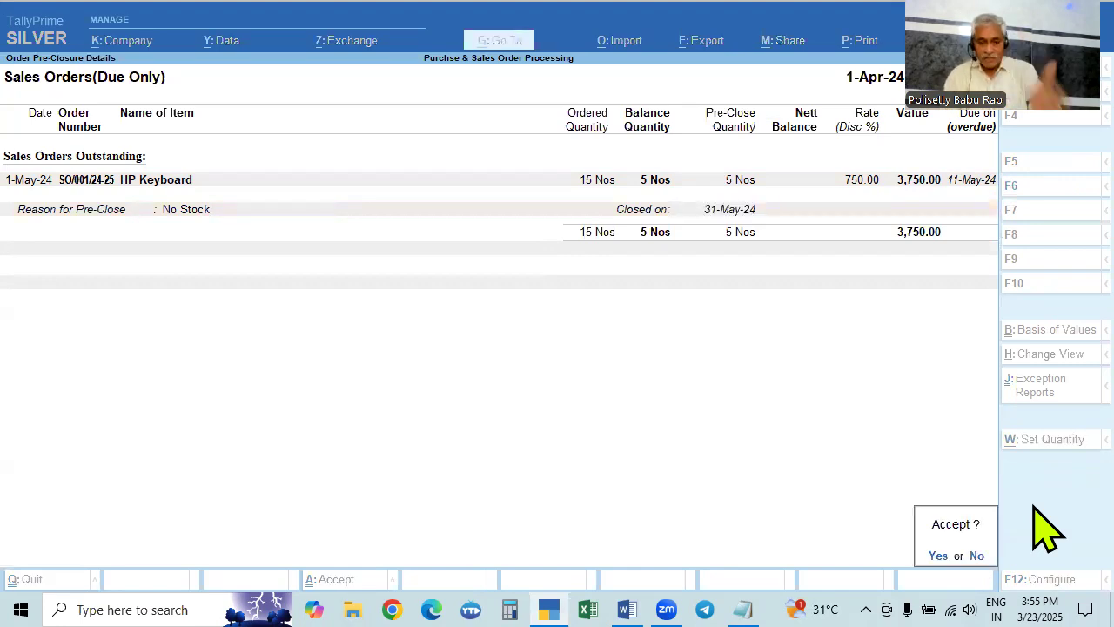
pyautogui.press('y')
# Check the pre-close date in the ASSIGNMENT PROBLEMS document in Word, and recheck all outstanding sales orders in TallyPrime
pyautogui.hotkey('alt', 'Tab')
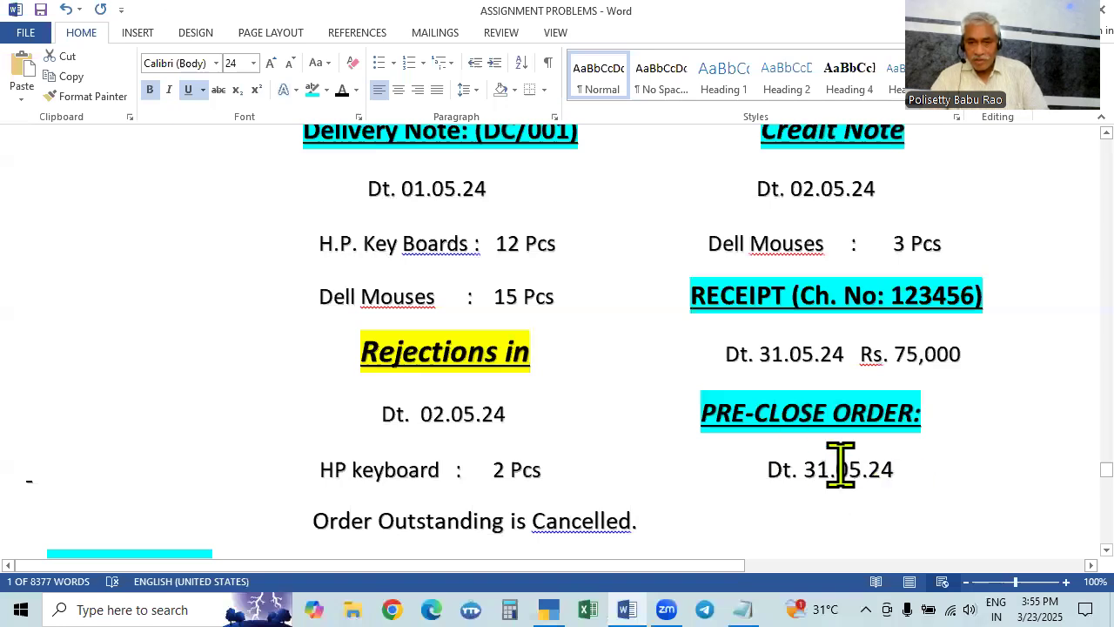
pyautogui.hotkey('alt', 'Tab')
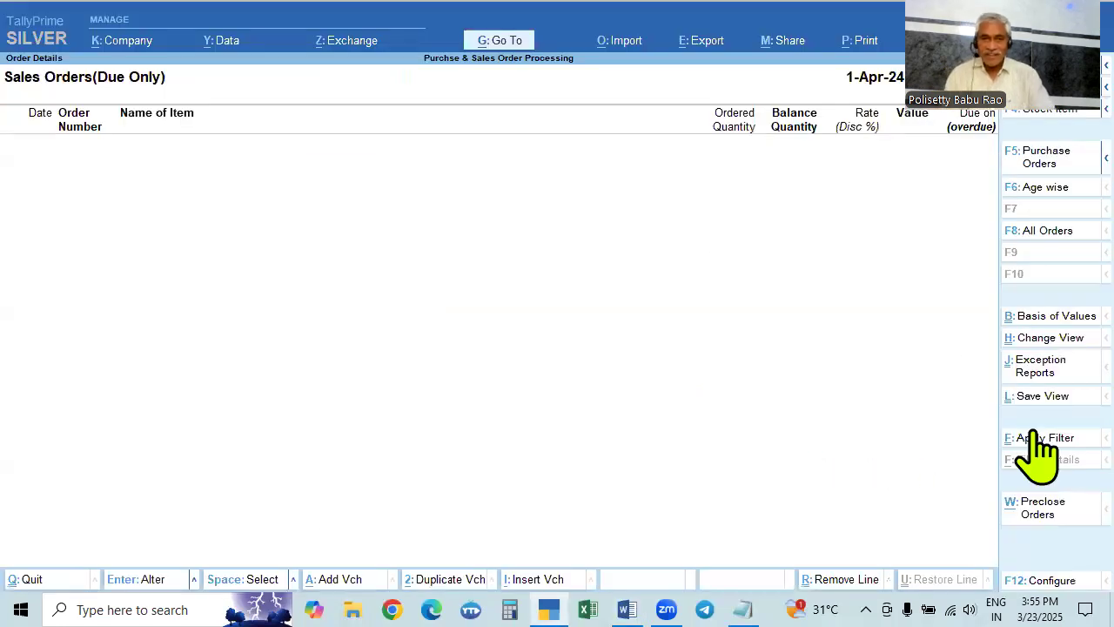
pyautogui.press('Escape')
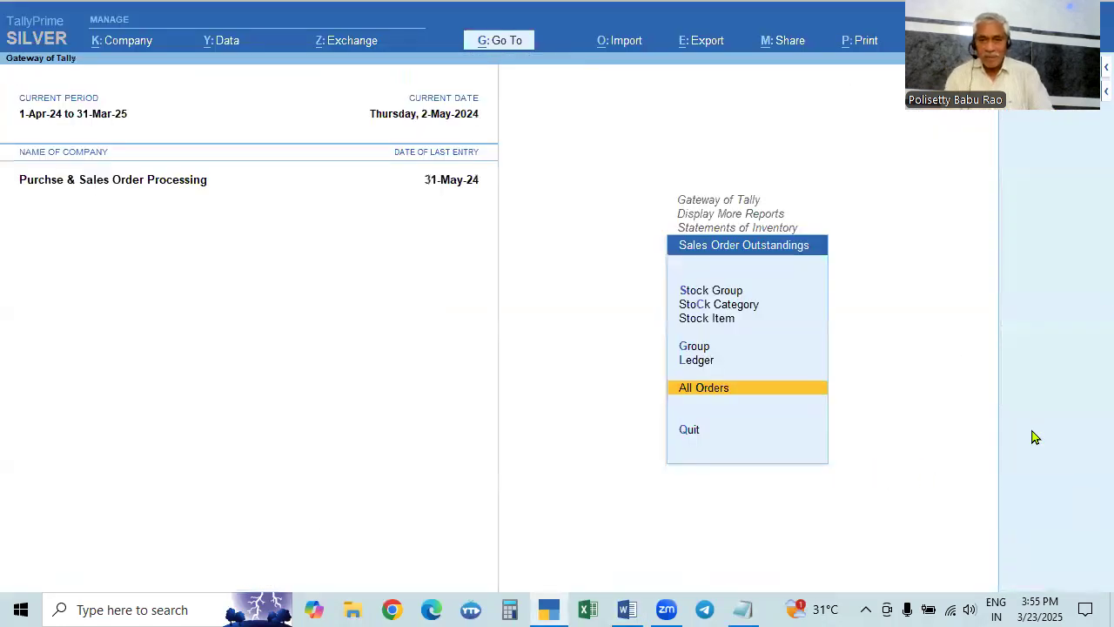
pyautogui.press('Up')
pyautogui.press('Down')
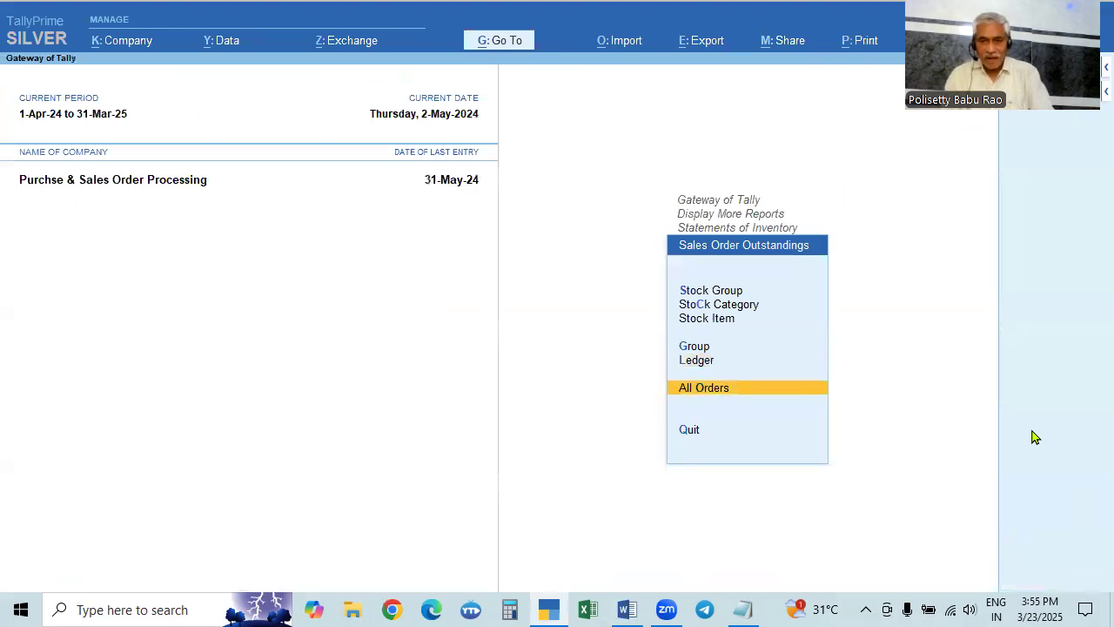
pyautogui.press('Return')
pyautogui.press('Escape')
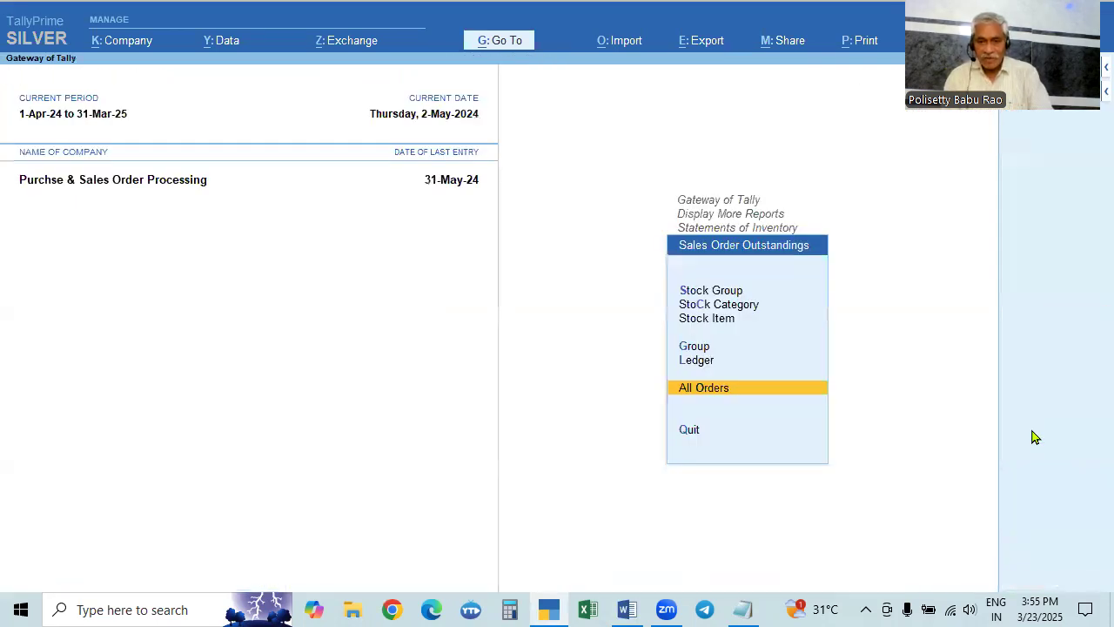
pyautogui.press('Return')
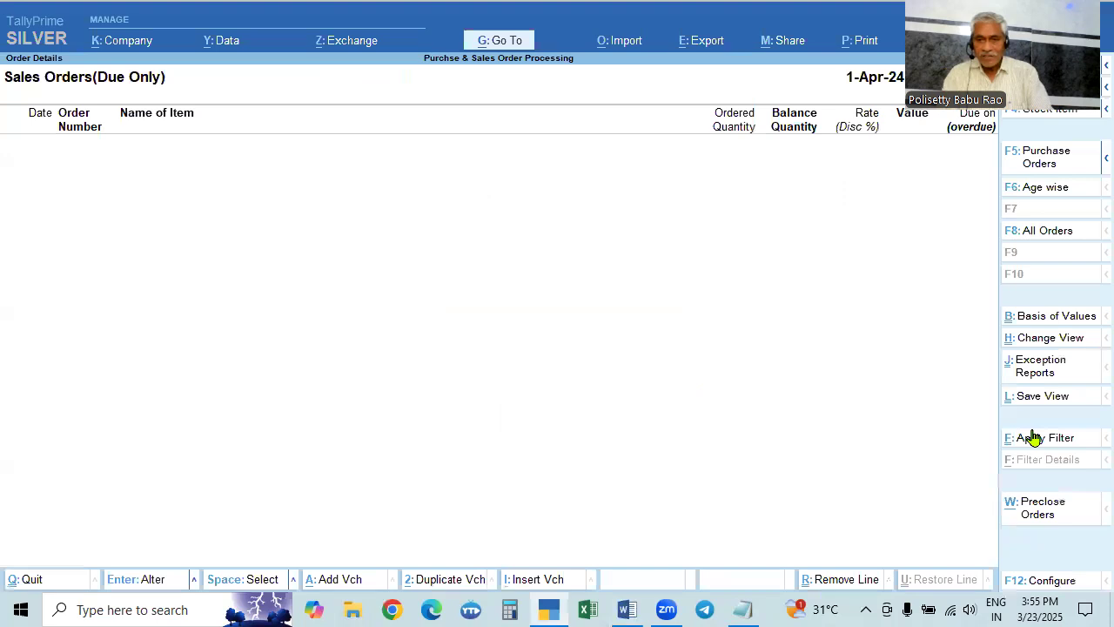
pyautogui.click(1041, 233)
pyautogui.press('Escape')
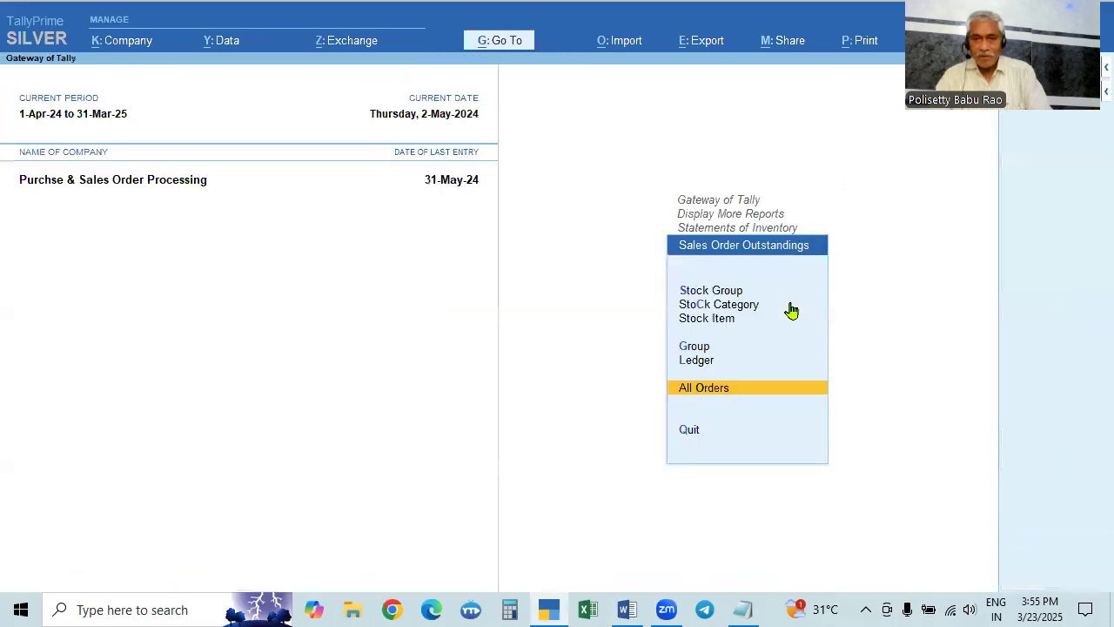
# Check the ledger-wise sales order outstandings for Rathna Electronics and return to the inventory statements
pyautogui.click(701, 364)
pyautogui.press('Down')
pyautogui.press('Down')
pyautogui.press('Down')
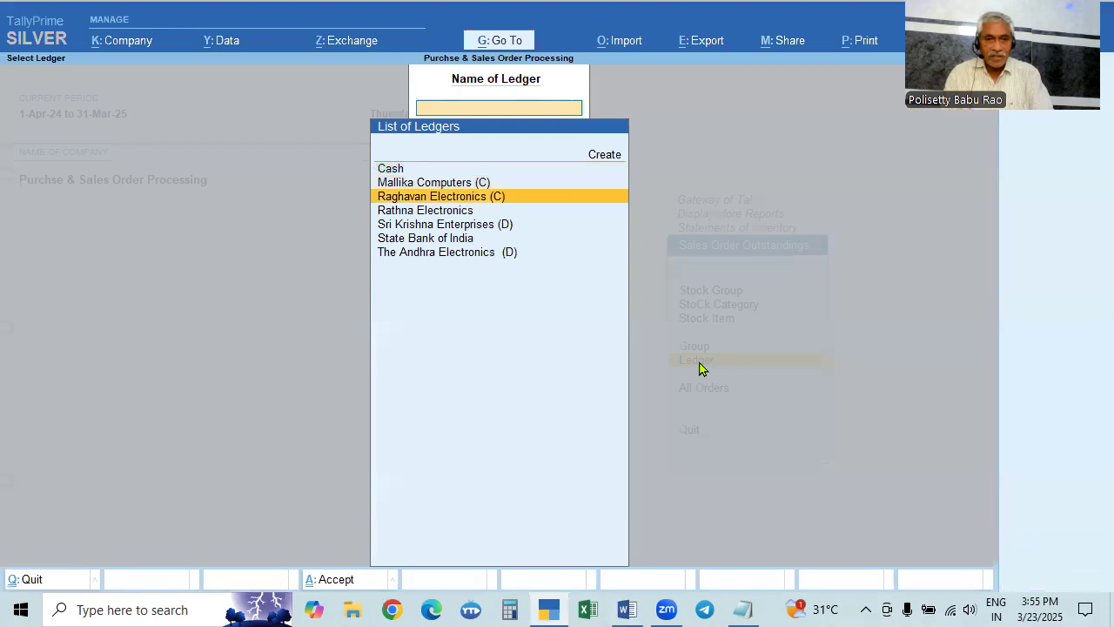
pyautogui.press('Return')
pyautogui.press('Escape')
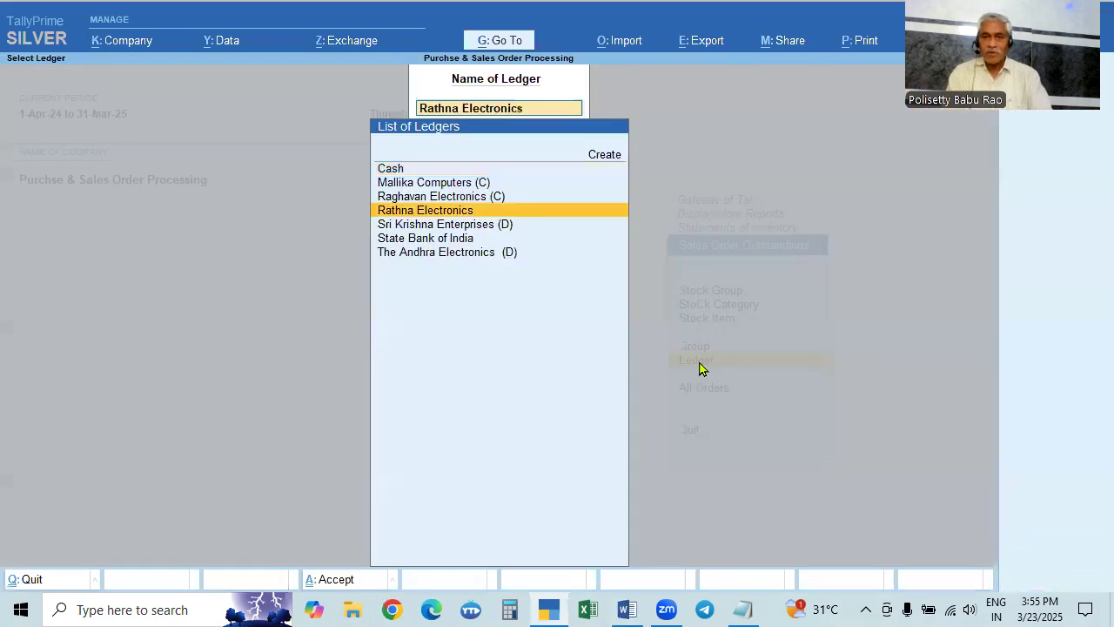
pyautogui.press('Escape')
pyautogui.press('Escape')
pyautogui.press('Escape')
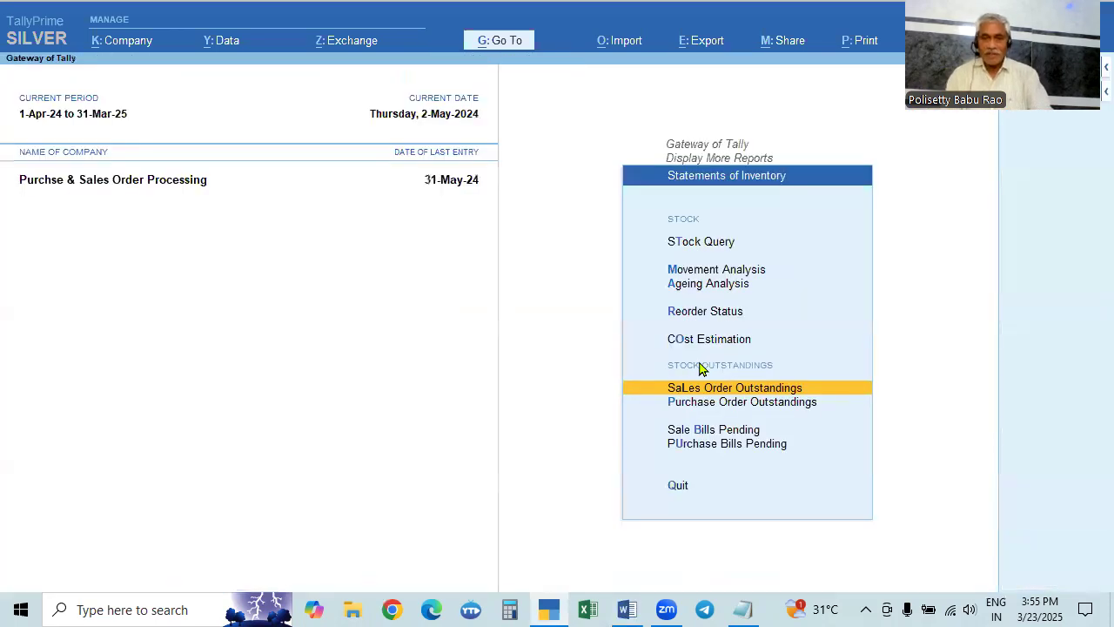
# Check the receipt and pre-close order details in the ASSIGNMENT PROBLEMS document in Word, and return to TallyPrime
pyautogui.hotkey('alt', 'Tab')
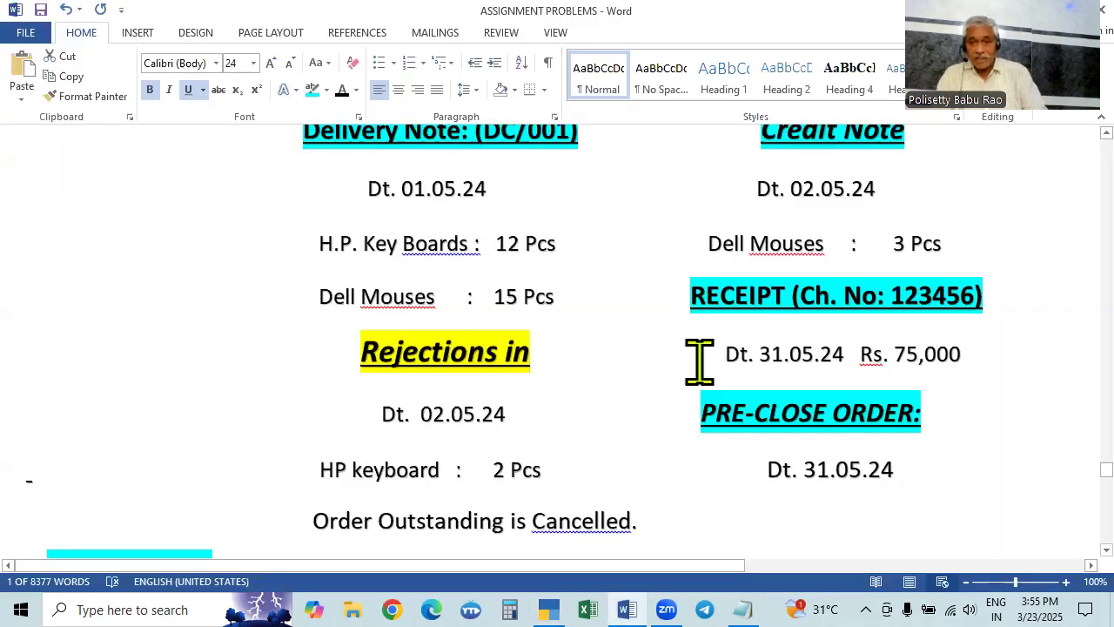
pyautogui.hotkey('alt', 'Tab')
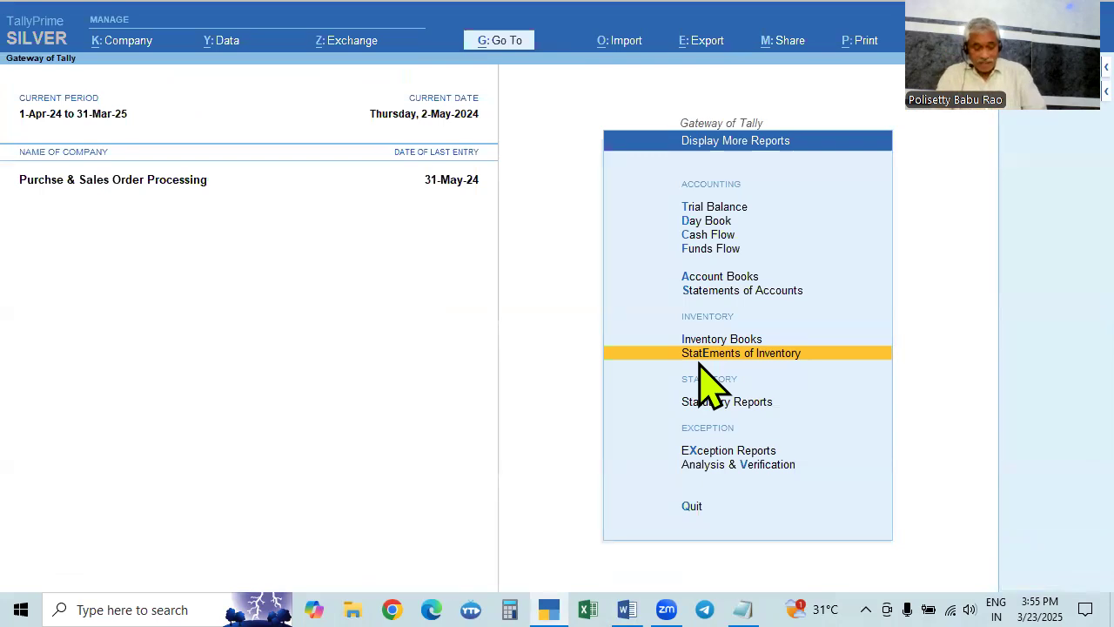
pyautogui.hotkey('alt', 'Tab')
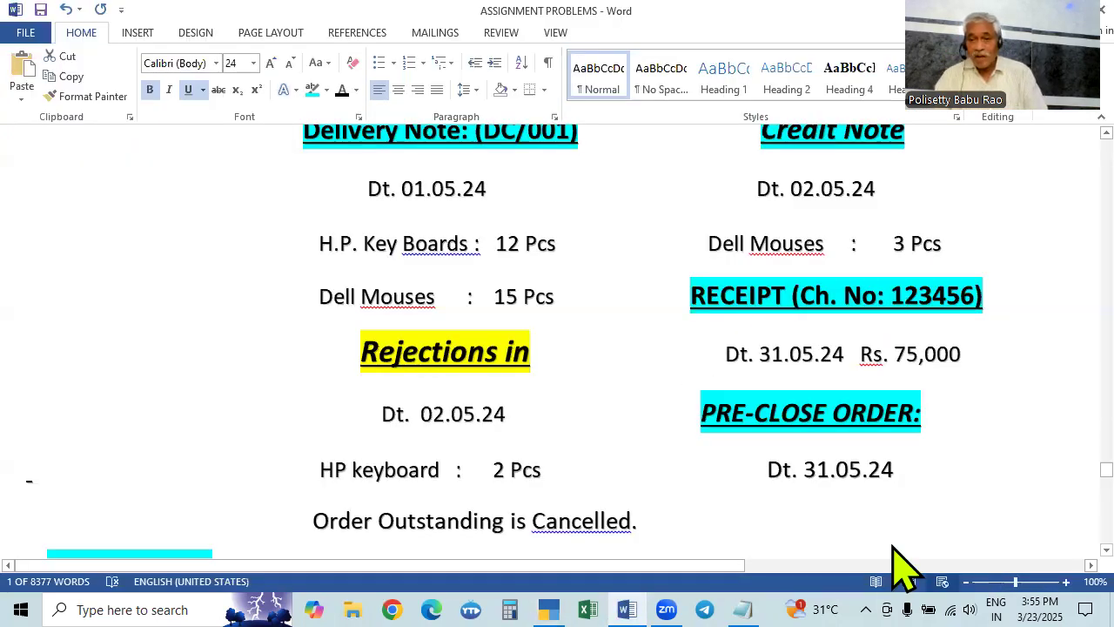
pyautogui.hotkey('alt', 'Tab')
# Start a new receipt voucher and set its date to 31-May-24
pyautogui.press('Up')
pyautogui.press('Up')
pyautogui.press('Up')
pyautogui.press('Down')
pyautogui.press('Return')
pyautogui.press('Escape')
pyautogui.press('Escape')
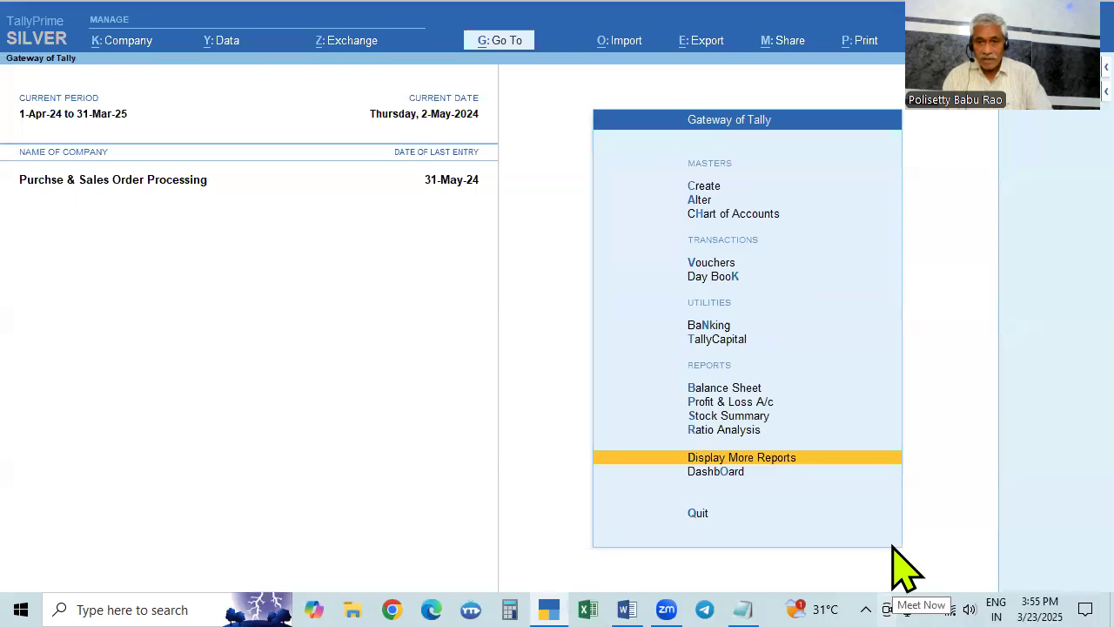
pyautogui.press('Escape')
pyautogui.press('Escape')
pyautogui.press('Up')
pyautogui.press('Up')
pyautogui.press('Up')
pyautogui.press('Up')
pyautogui.press('Up')
pyautogui.press('Up')
pyautogui.press('Up')
pyautogui.press('Up')
pyautogui.press('Up')
pyautogui.press('Up')
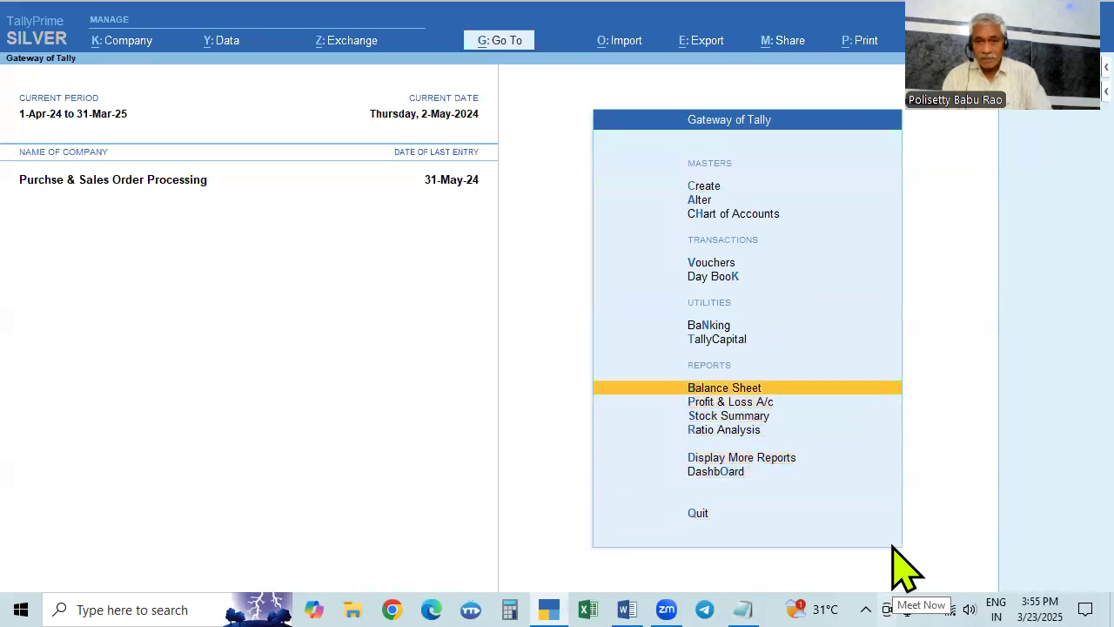
pyautogui.press('Return')
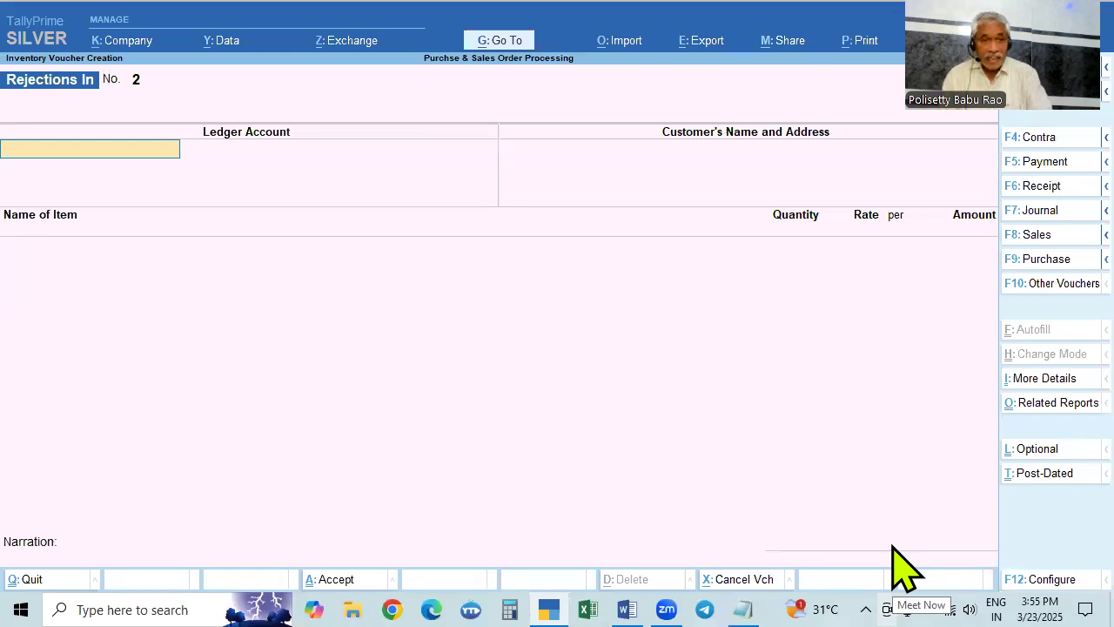
pyautogui.press('F6')
pyautogui.press('F2')
pyautogui.write('31.5')
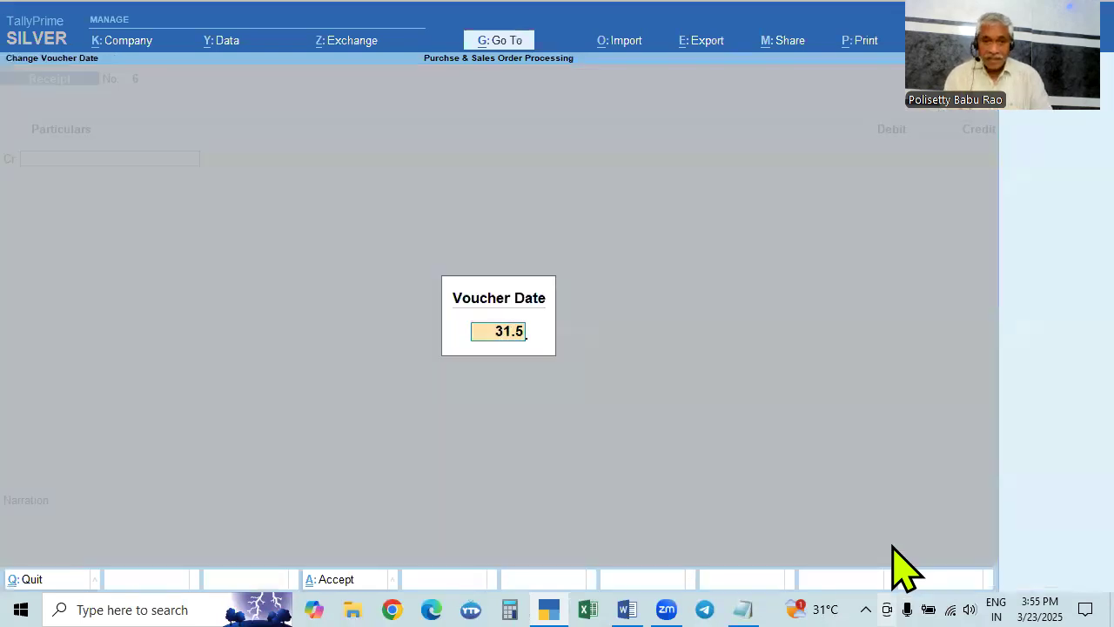
pyautogui.press('Return')
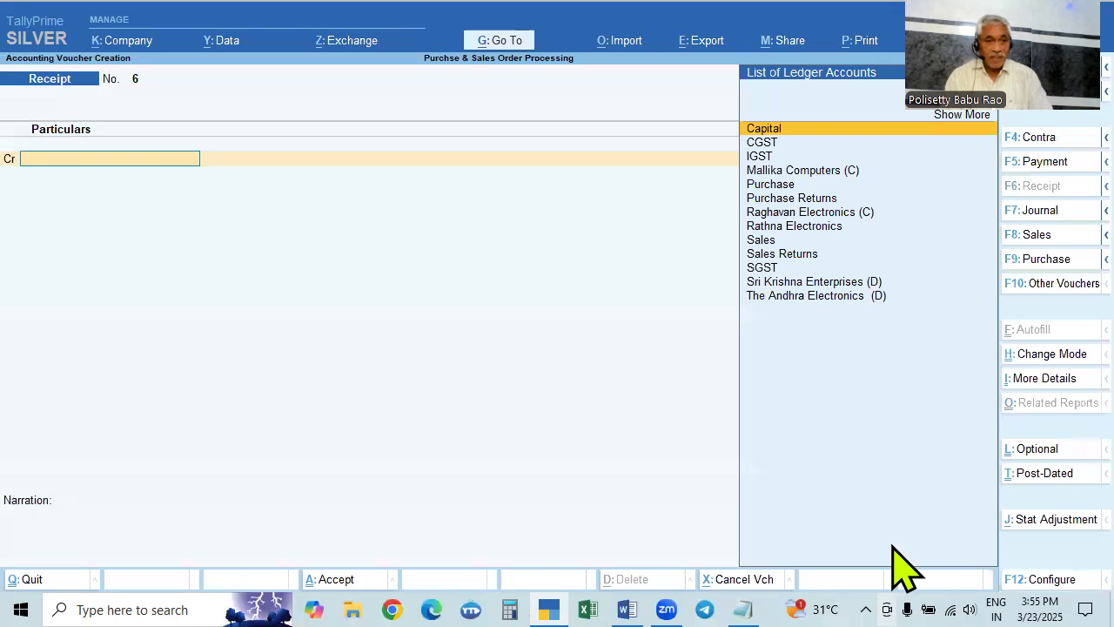
# Recheck the receipt details in the Word document and choose Rathna Electronics as the receipt's credited ledger
pyautogui.hotkey('alt', 'Tab')
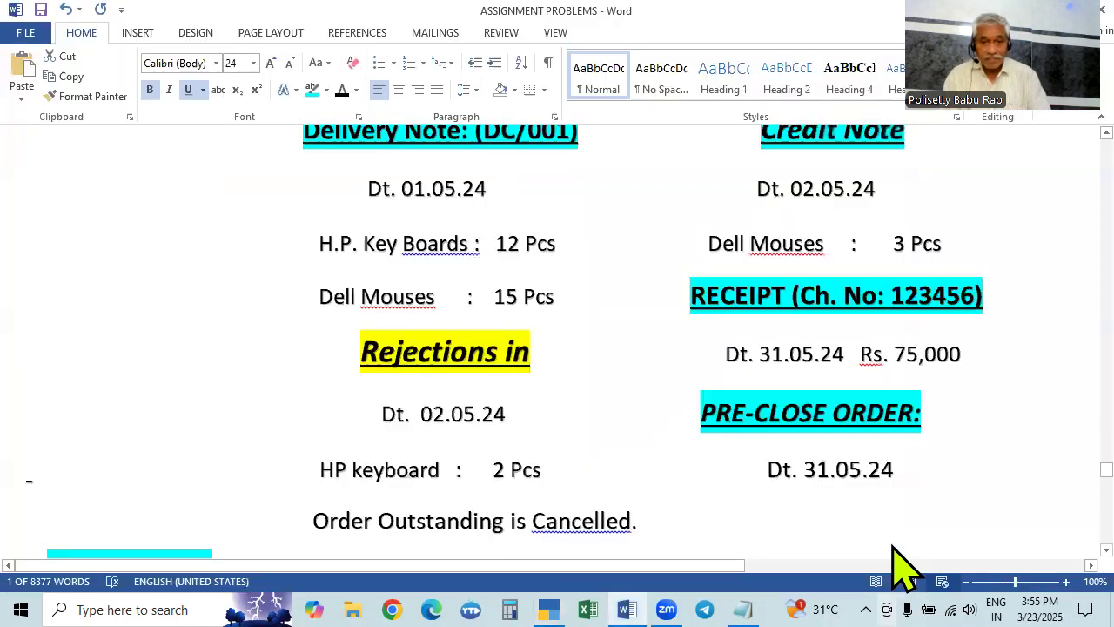
pyautogui.hotkey('alt', 'Tab')
pyautogui.press('Down')
pyautogui.press('Down')
pyautogui.press('Down')
pyautogui.press('Down')
pyautogui.press('Down')
pyautogui.press('Down')
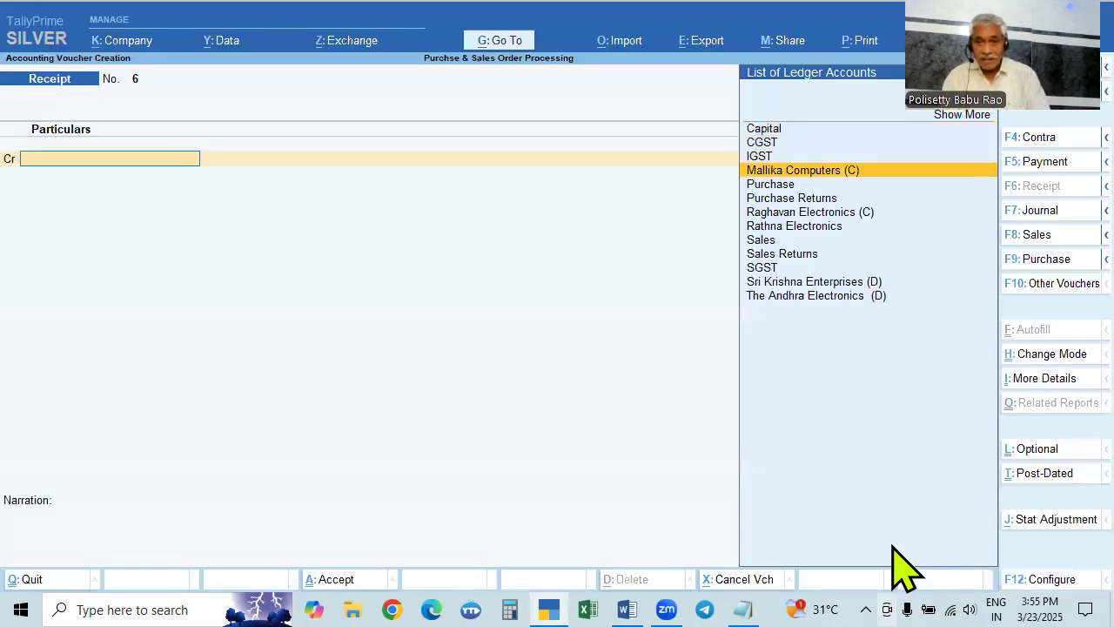
pyautogui.press('Down')
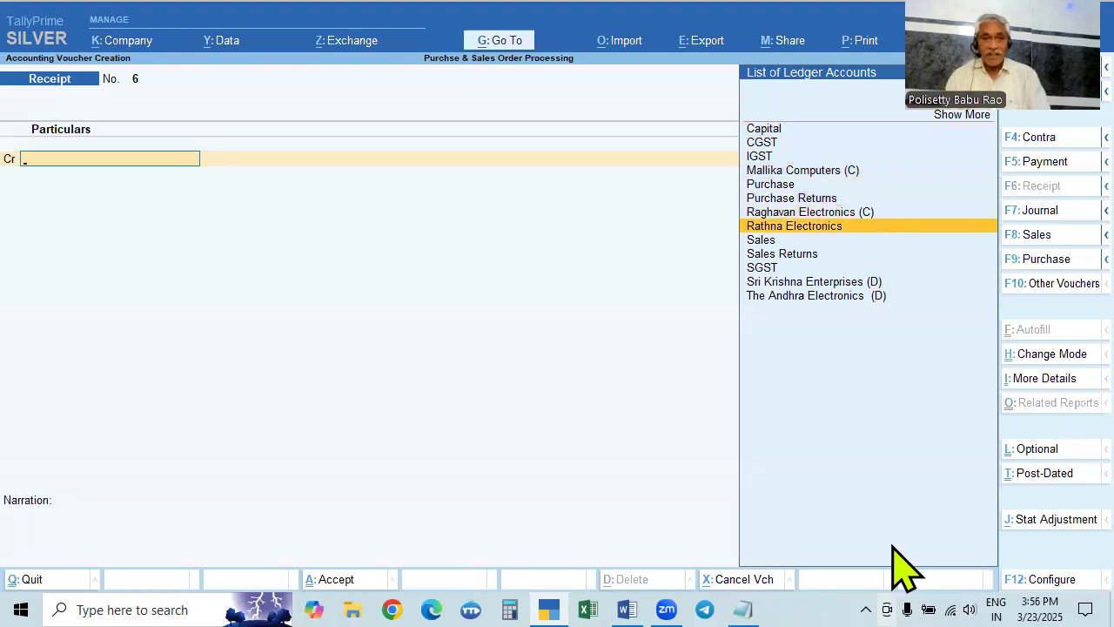
pyautogui.press('Return')
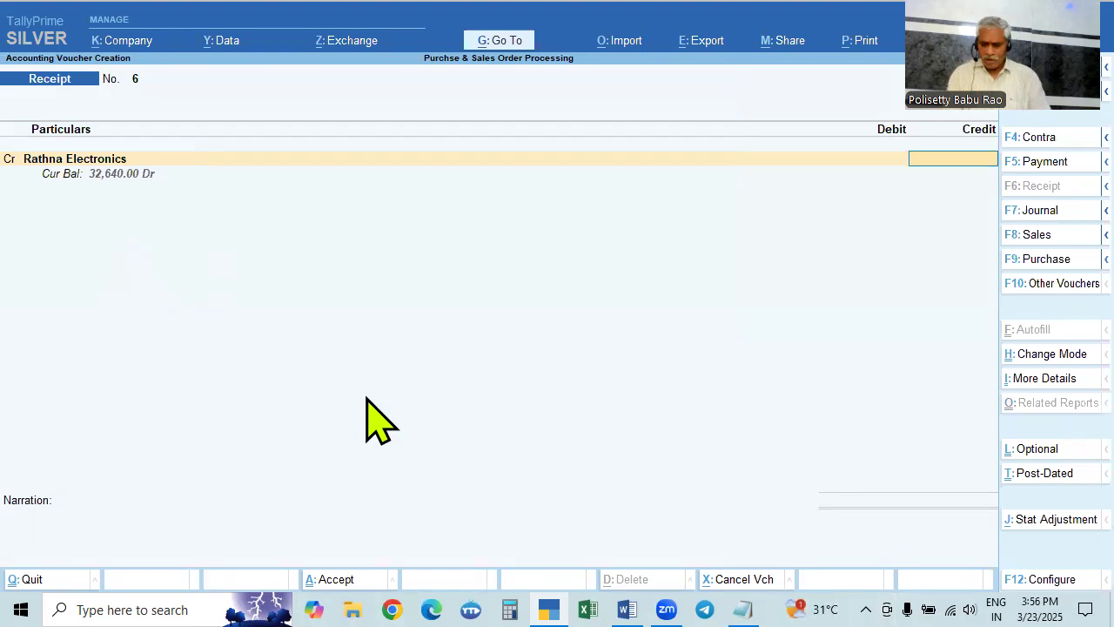
# Credit Rathna Electronics with 32,640 and settle it bill-wise against pending bill Inv/002/24-25
pyautogui.write('32640')
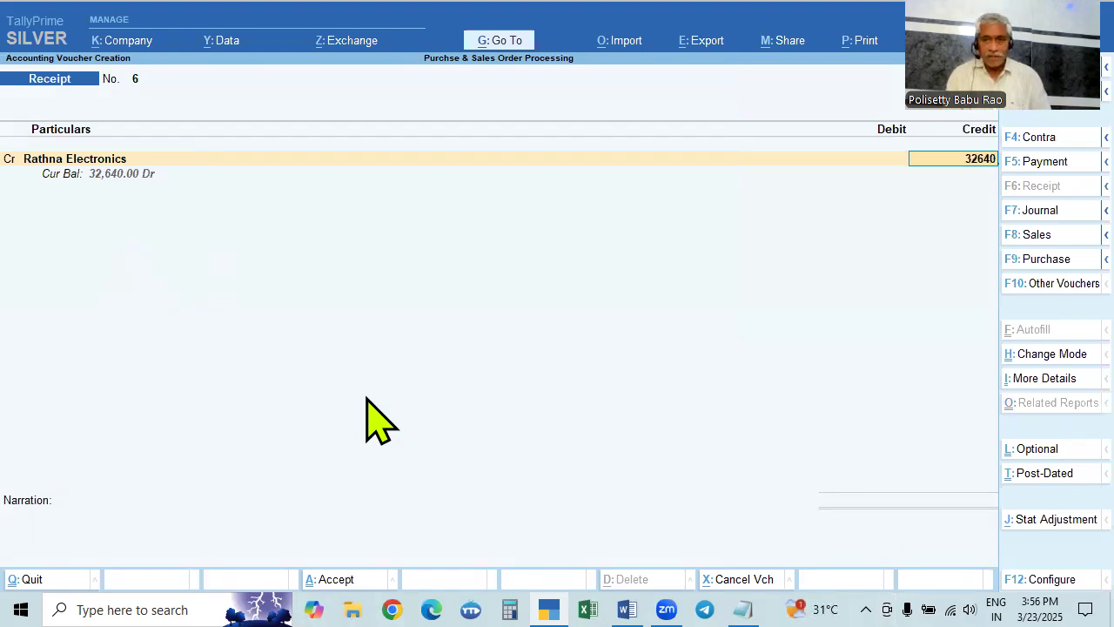
pyautogui.press('Return')
pyautogui.press('Return')
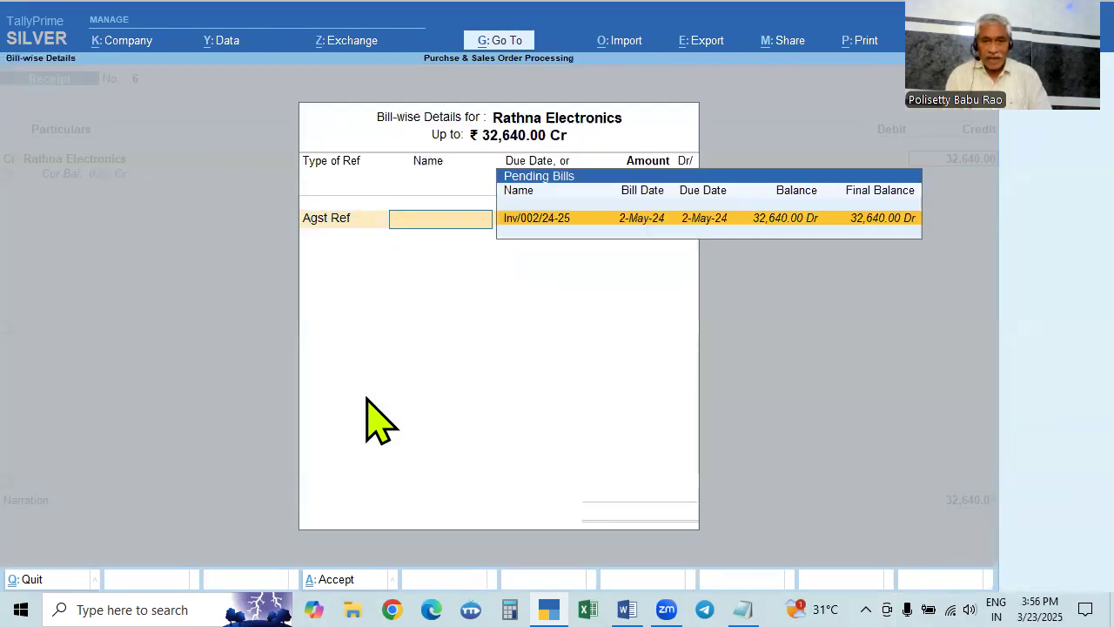
pyautogui.press('Return')
pyautogui.press('Return')
pyautogui.press('Return')
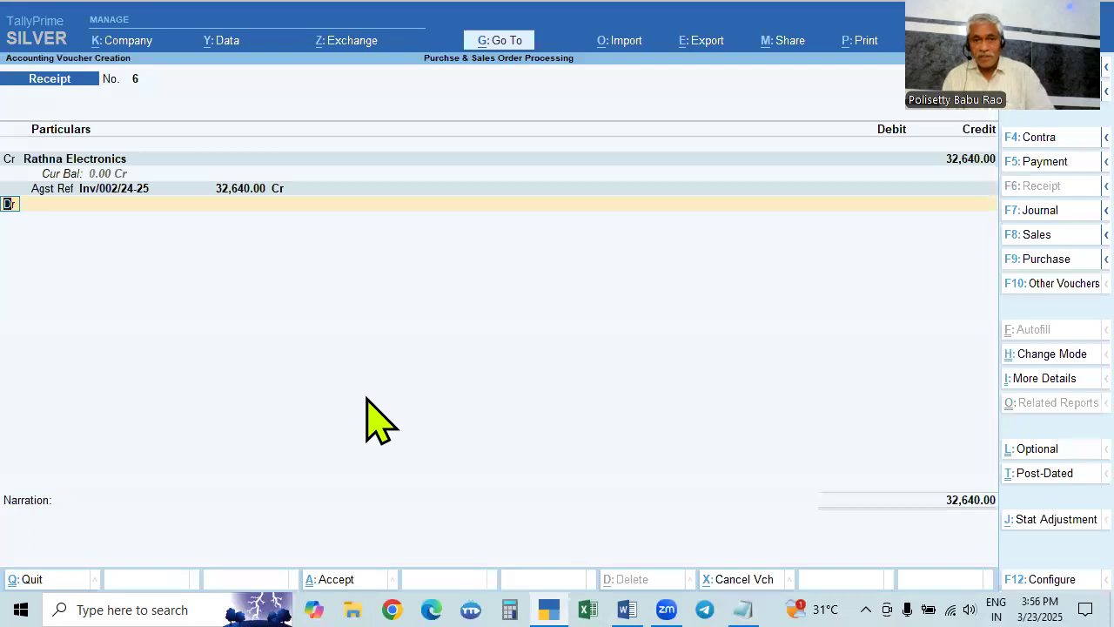
# Choose State Bank of India as the debited ledger for the 32,640 receipt
pyautogui.press('Return')
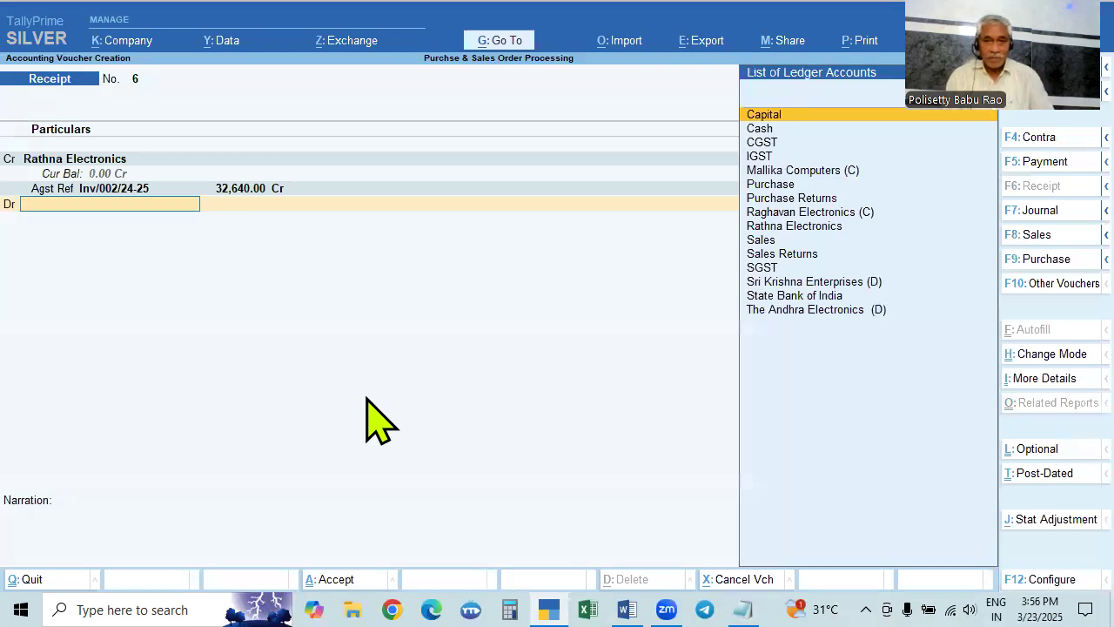
pyautogui.press('Down')
pyautogui.press('Down')
pyautogui.press('Down')
pyautogui.press('Down')
pyautogui.press('Down')
pyautogui.press('Down')
pyautogui.press('Down')
pyautogui.press('Down')
pyautogui.press('Down')
pyautogui.press('Down')
pyautogui.press('Down')
pyautogui.press('Down')
pyautogui.press('Down')
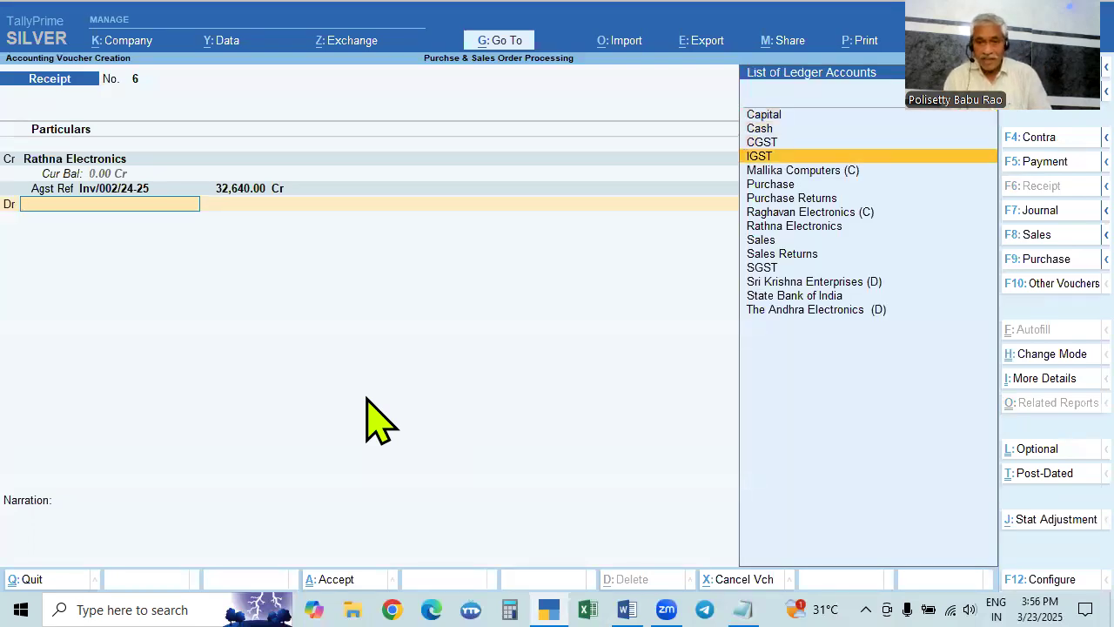
pyautogui.press('Down')
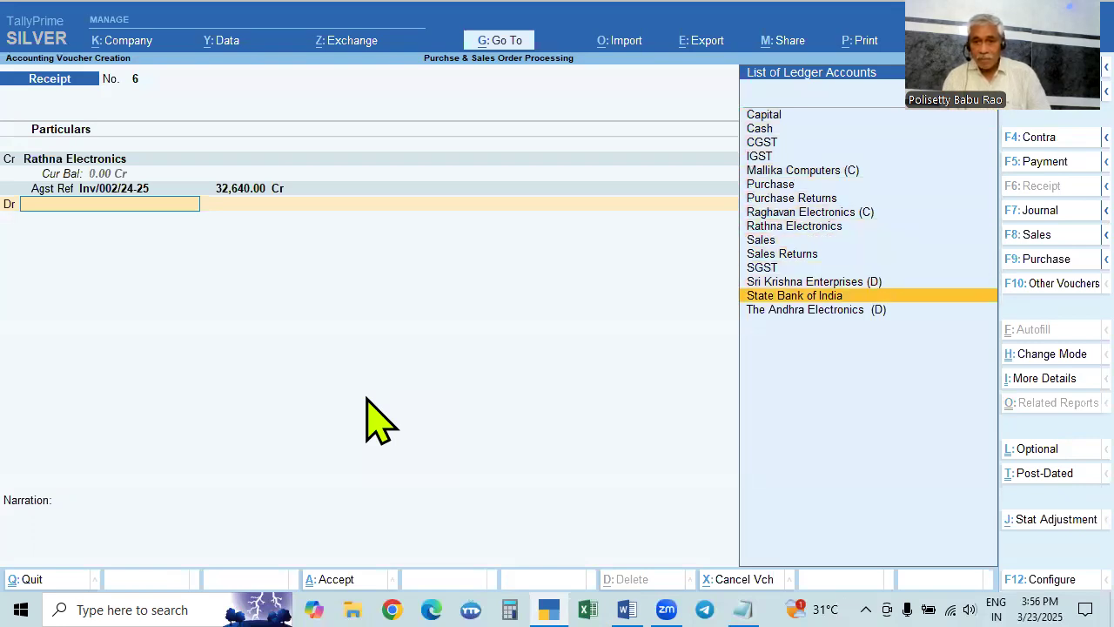
pyautogui.press('Return')
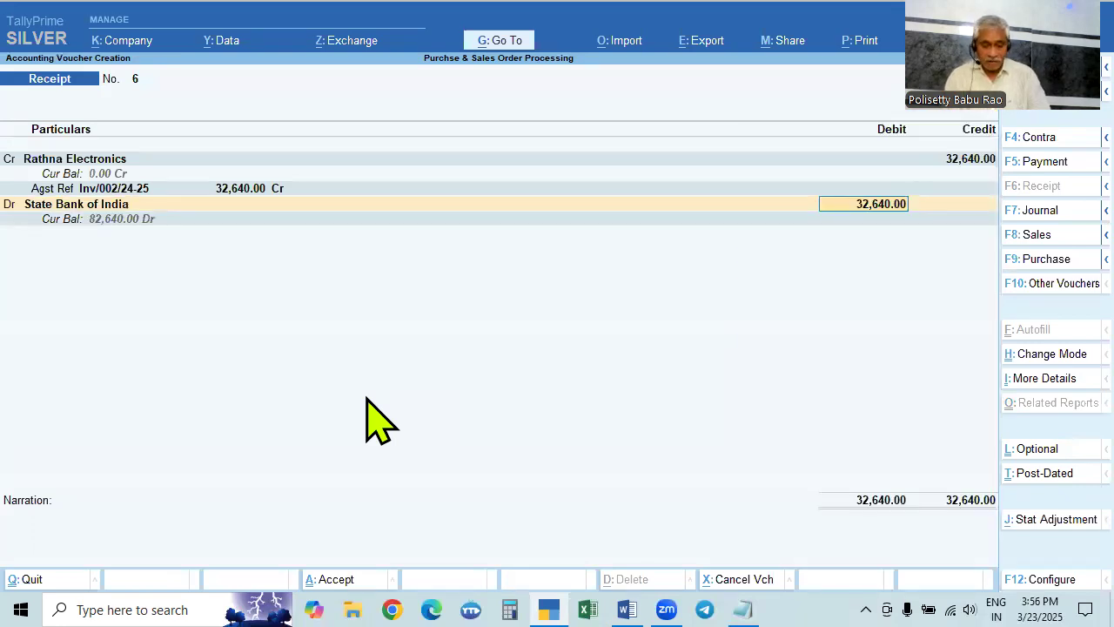
# Check the cheque number in Word, and allocate the bank receipt as Cheque/DD with instrument number 123456 dated 31-May-24
pyautogui.hotkey('alt', 'Tab')
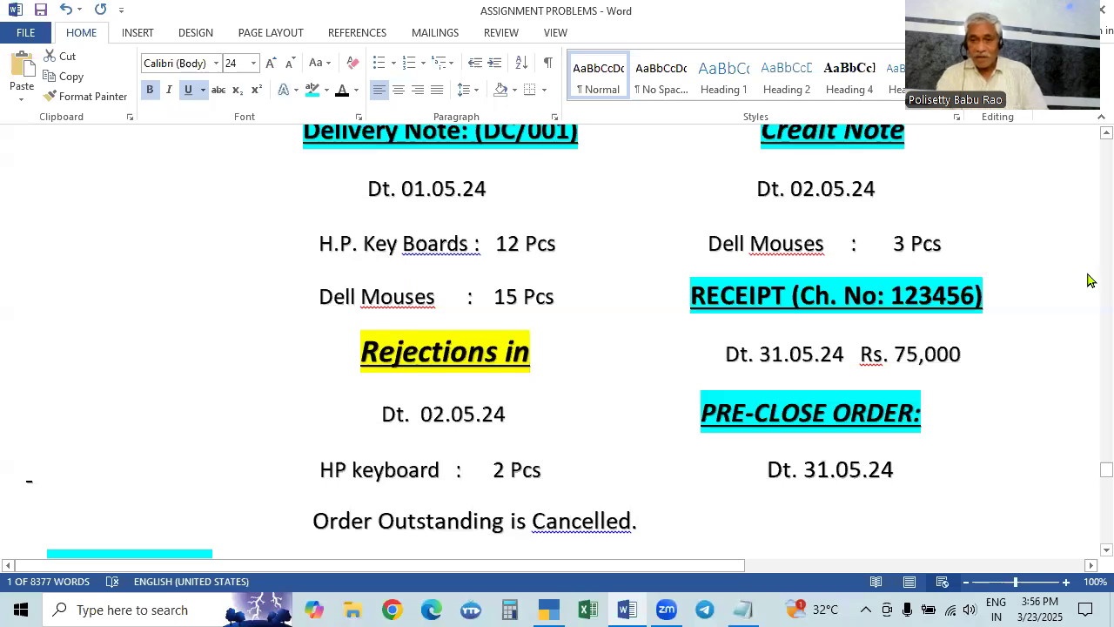
pyautogui.hotkey('alt', 'Tab')
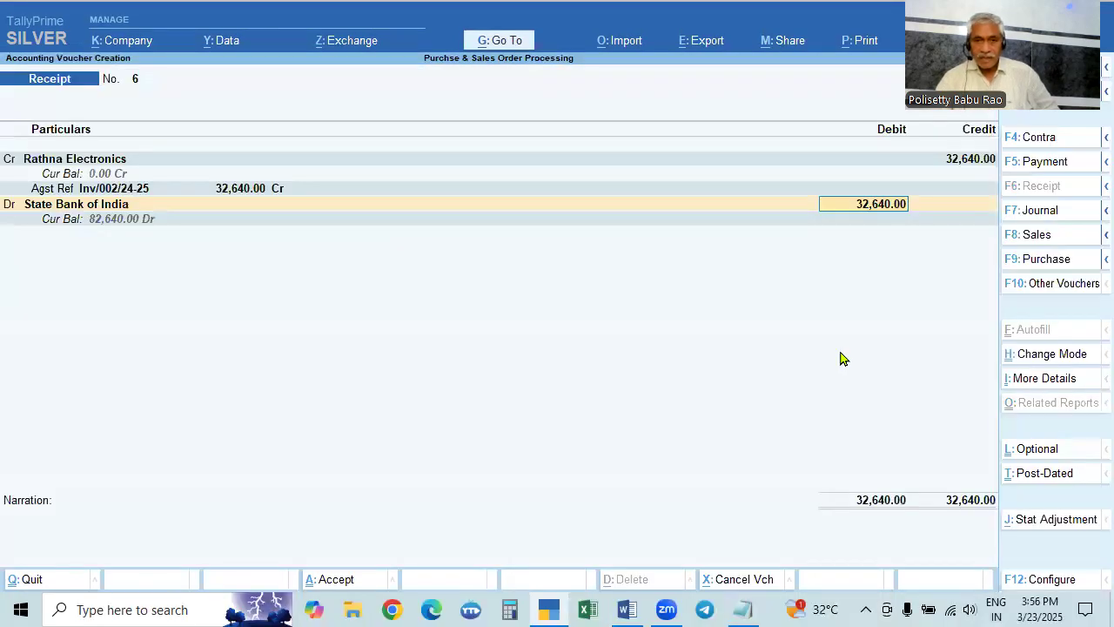
pyautogui.press('Return')
pyautogui.press('Return')
pyautogui.press('Return')
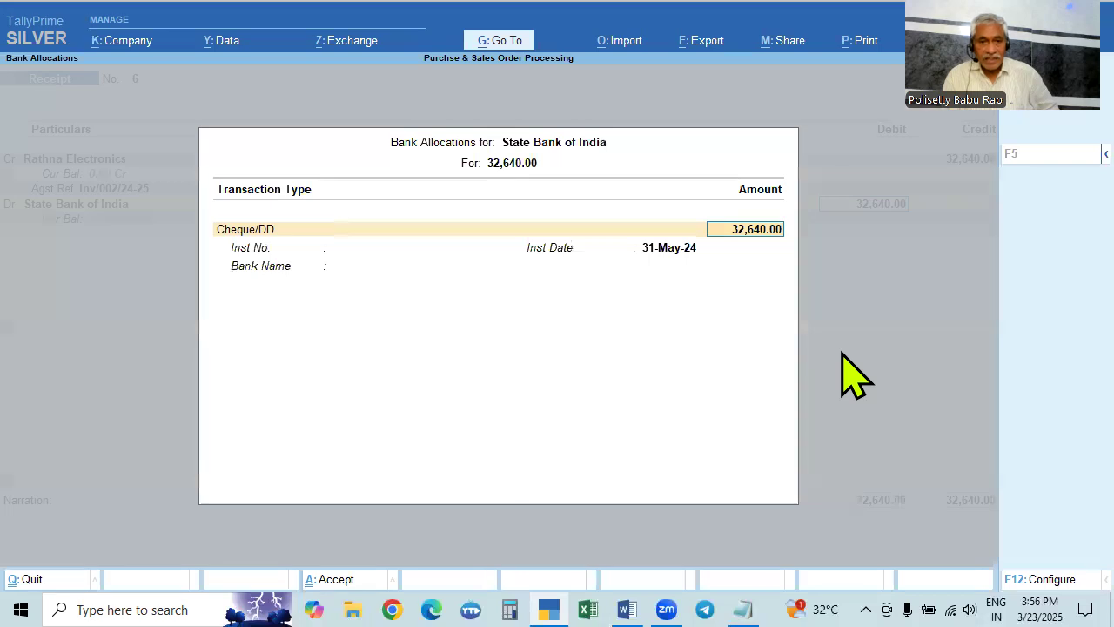
pyautogui.write('123456')
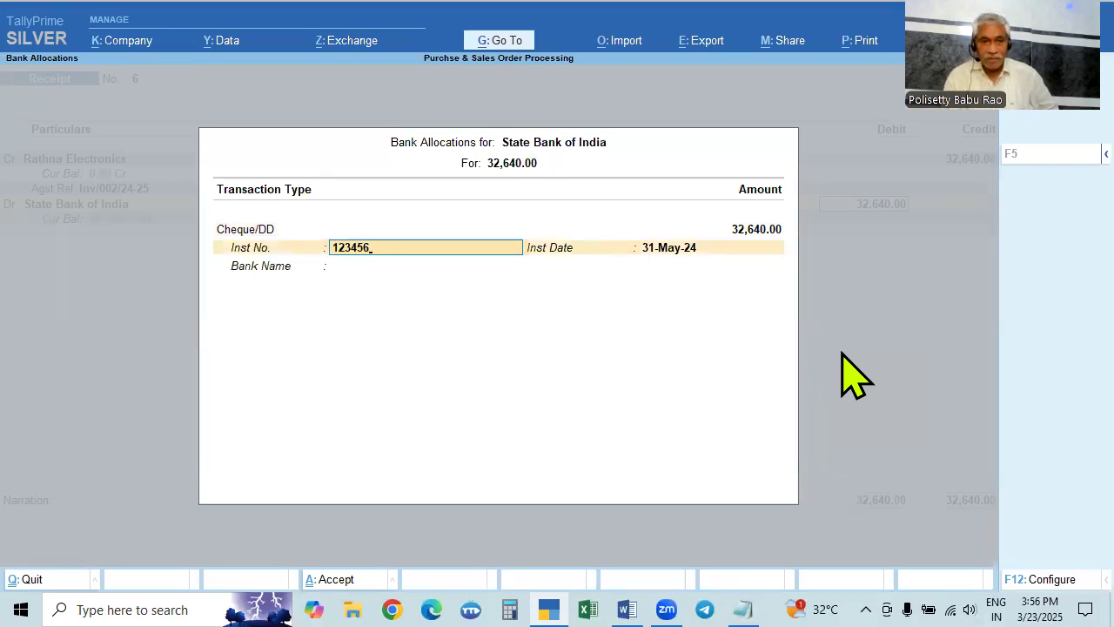
pyautogui.press('Return')
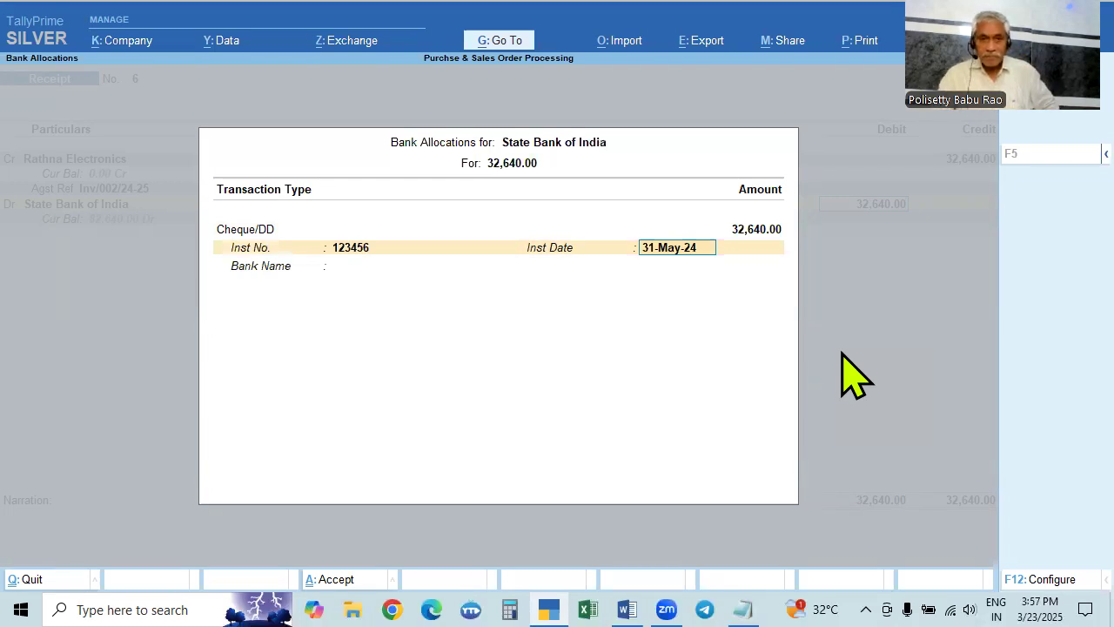
pyautogui.press('Return')
pyautogui.press('Return')
pyautogui.write('31.5')
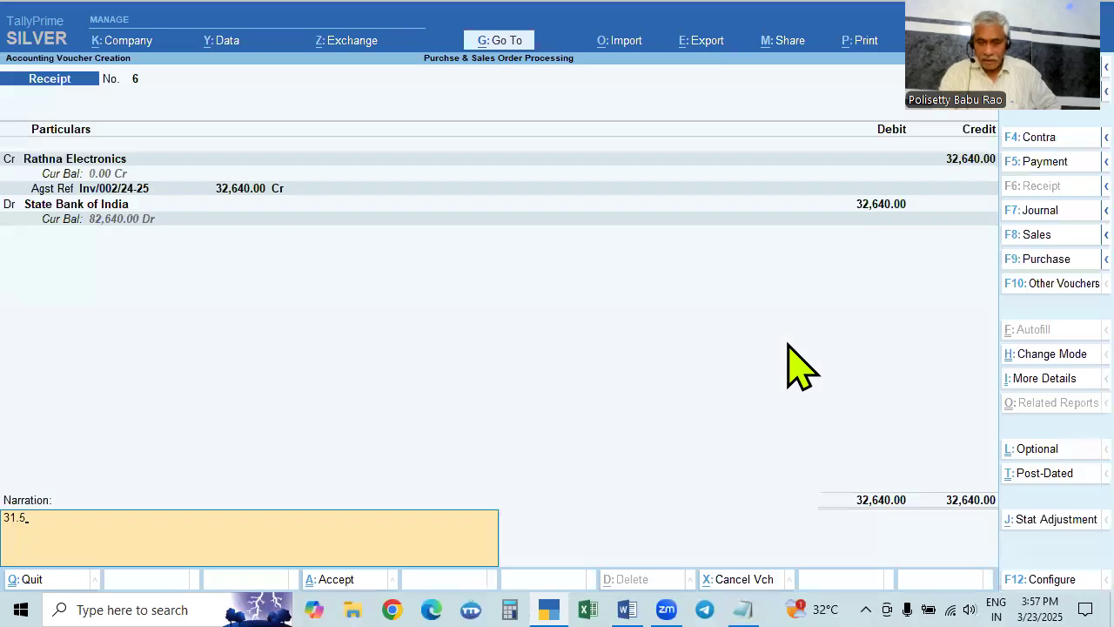
pyautogui.press('Return')
pyautogui.press('Escape')
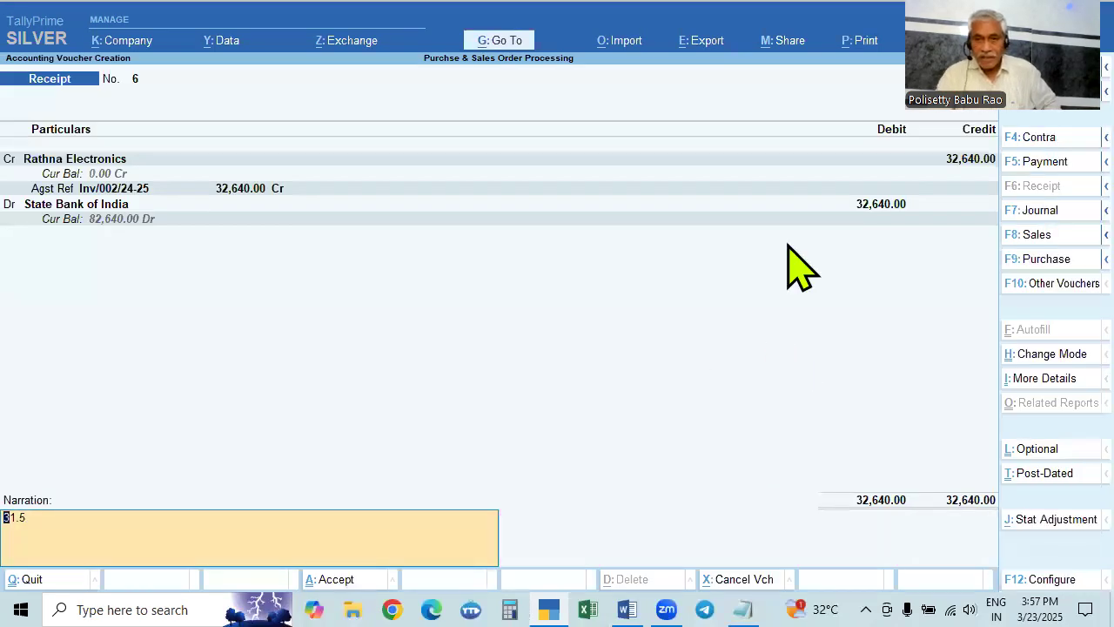
# Reopen the bank allocations for State Bank of India and review the cheque details, keeping the receipt voucher open
pyautogui.click(875, 203)
pyautogui.press('Return')
pyautogui.press('Return')
pyautogui.press('Return')
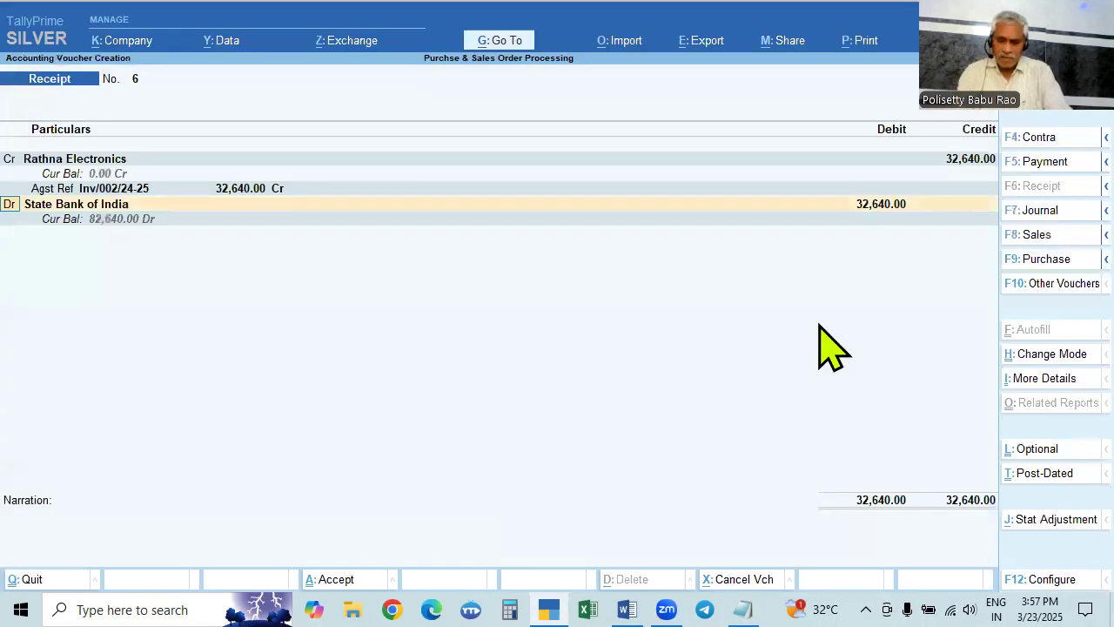
pyautogui.click(903, 206)
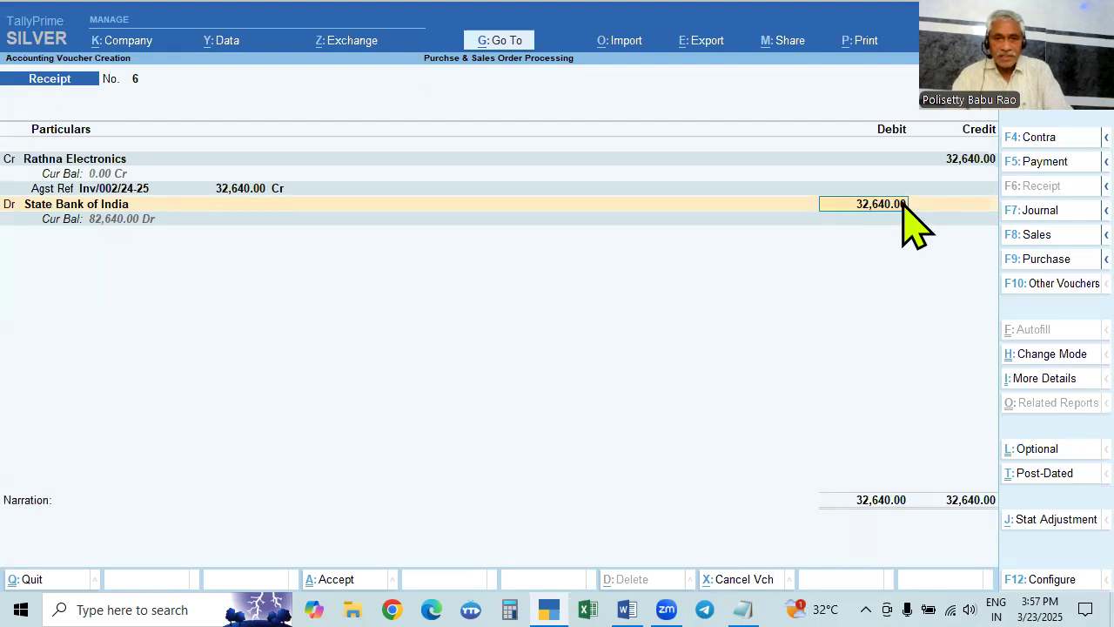
pyautogui.press('Return')
pyautogui.press('Return')
pyautogui.press('Return')
pyautogui.press('Return')
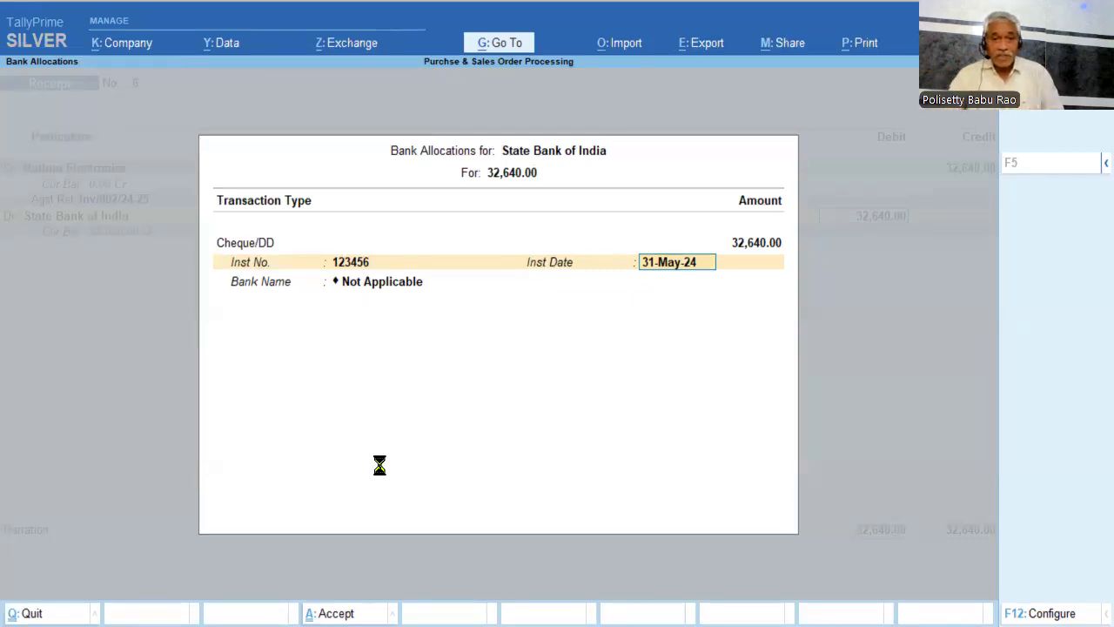
pyautogui.press('Escape')
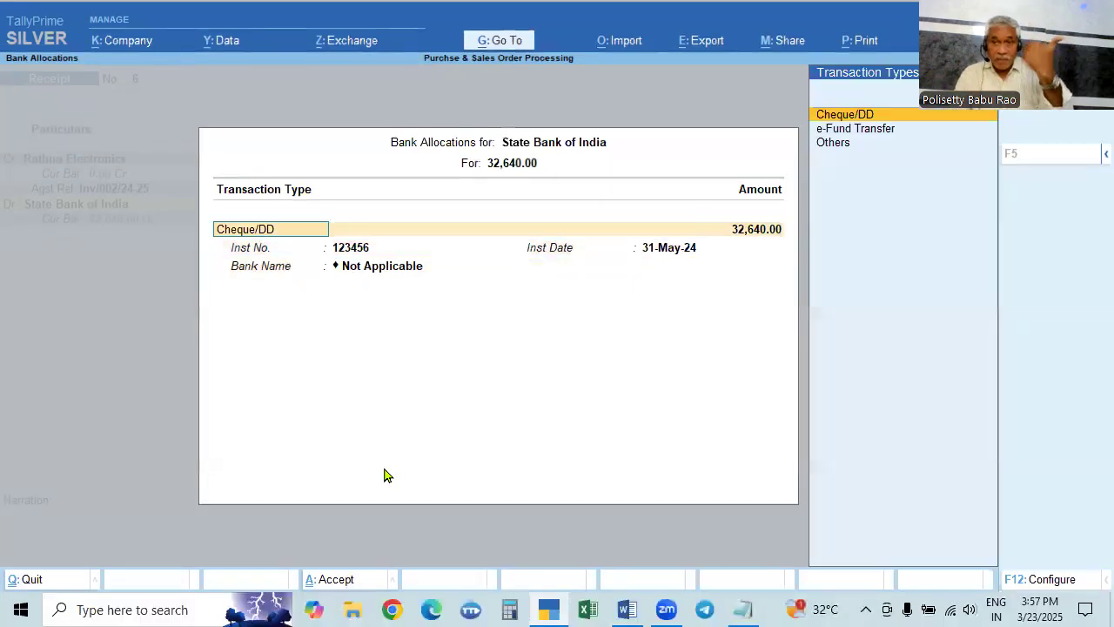
pyautogui.press('Escape')
pyautogui.press('Escape')
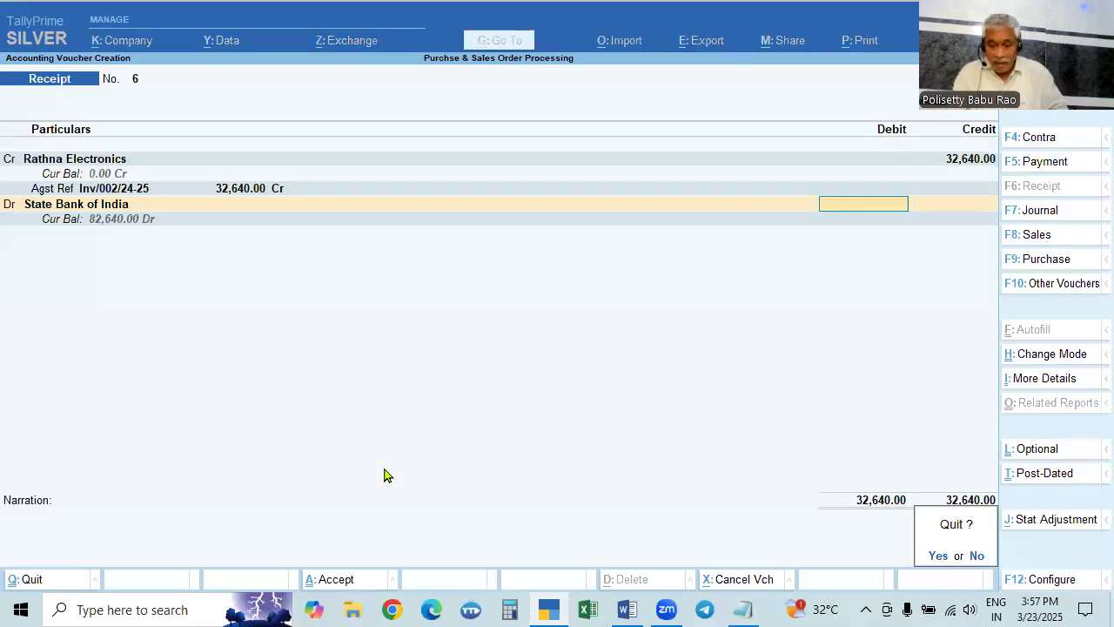
pyautogui.press('n')
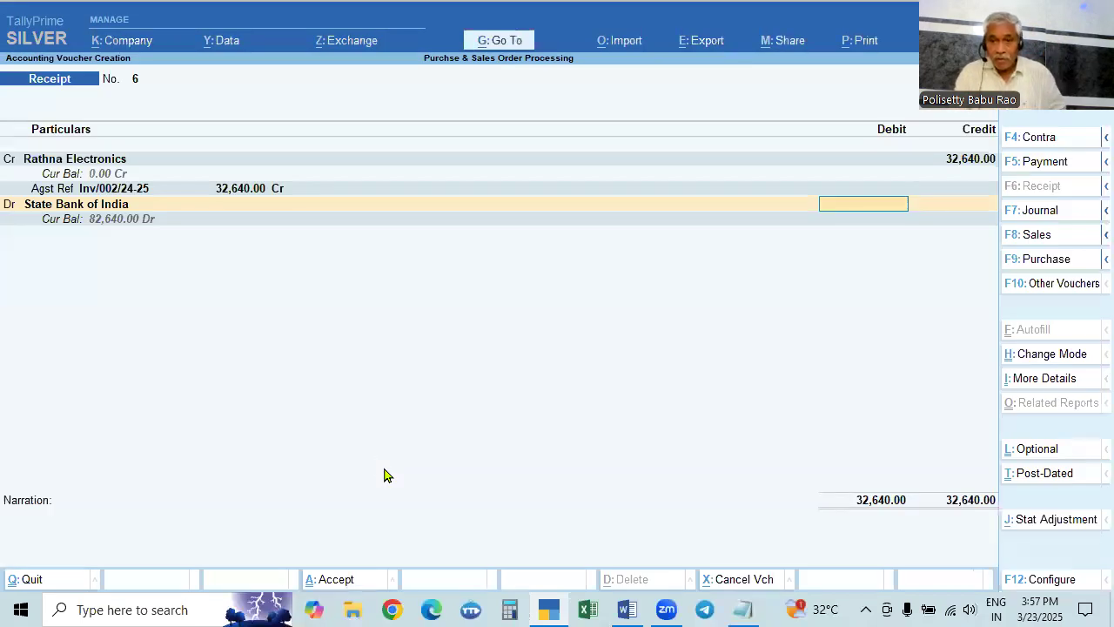
# Re-enter the State Bank of India debit of 32,640 and try to save the receipt from its Cheque/DD bank allocation
pyautogui.press('BackSpace')
pyautogui.press('Return')
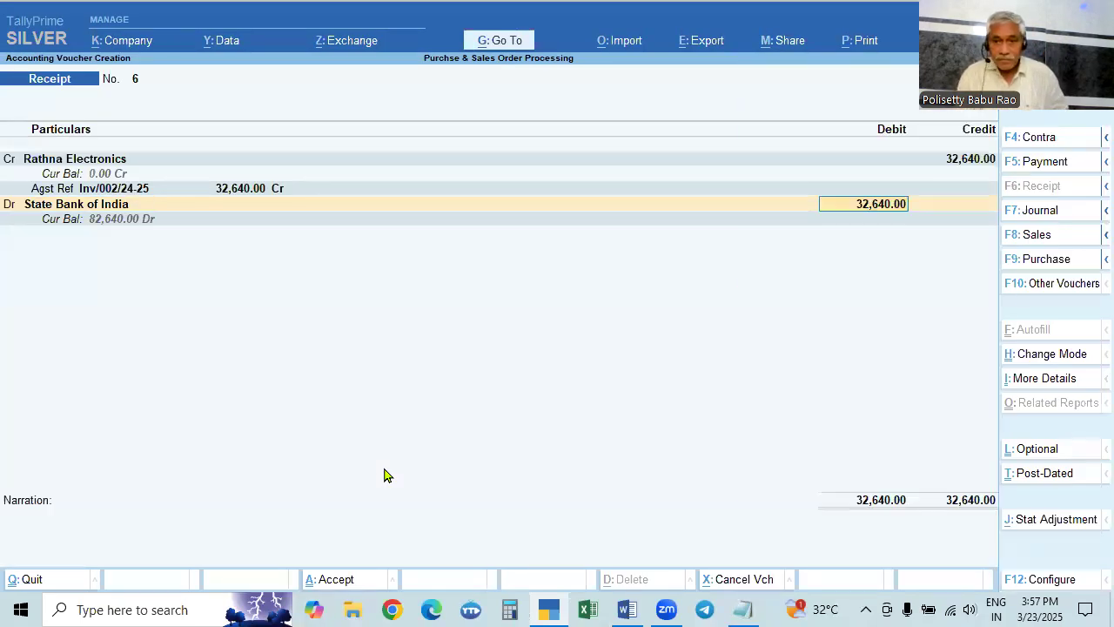
pyautogui.press('Return')
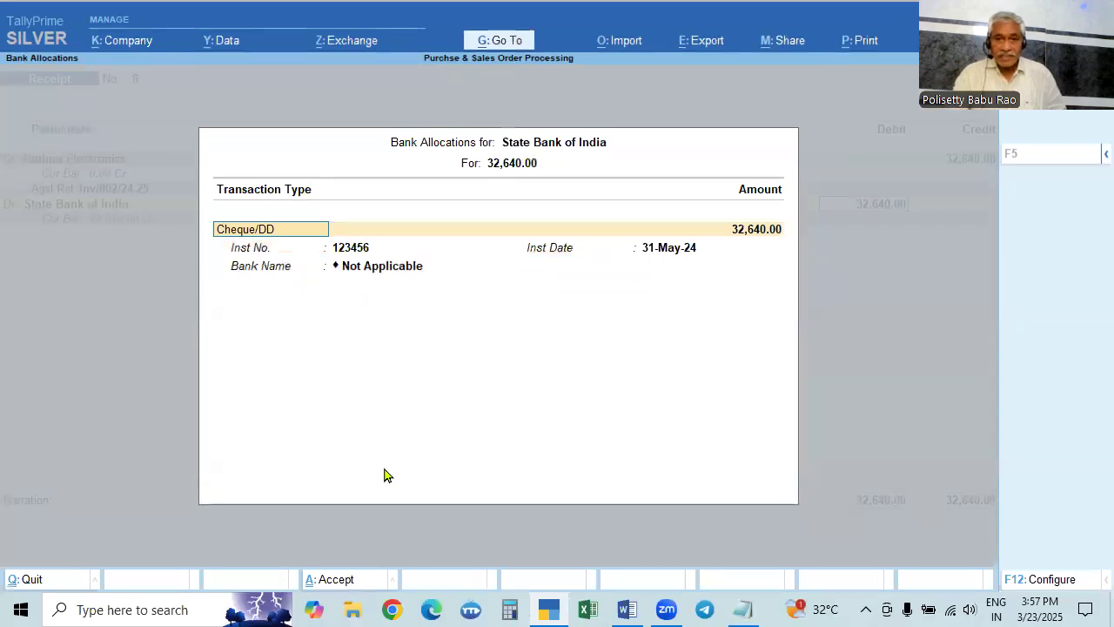
pyautogui.press('ctrl')
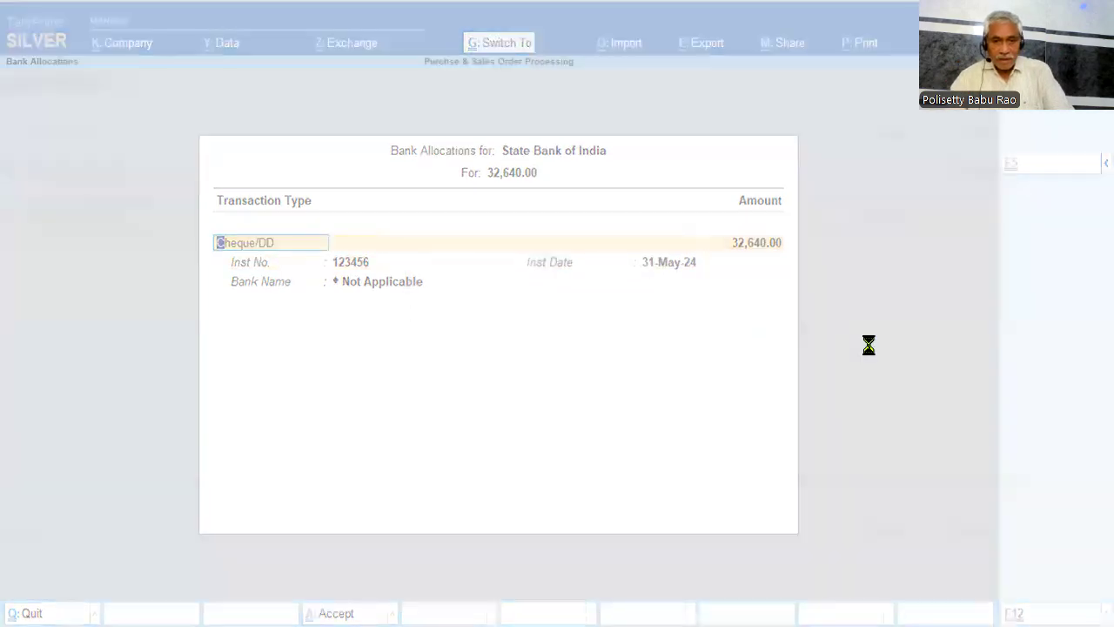
# Dismiss the not-responding dialogs, save the Rathna Electronics receipt voucher and leave voucher entry
pyautogui.click(696, 237)
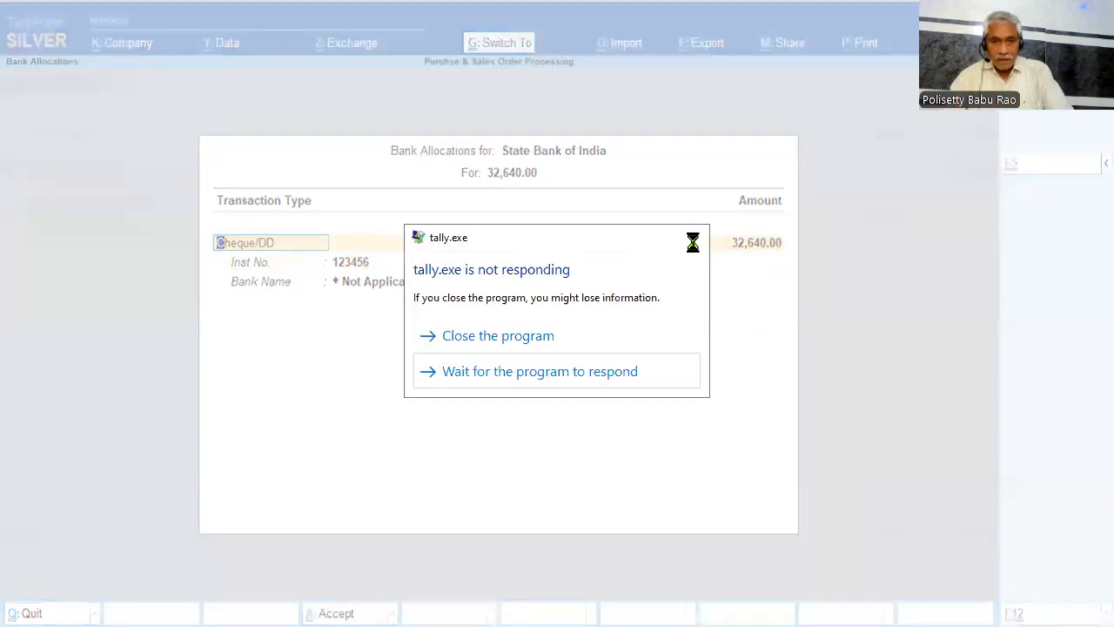
pyautogui.press('Up')
pyautogui.press('Up')
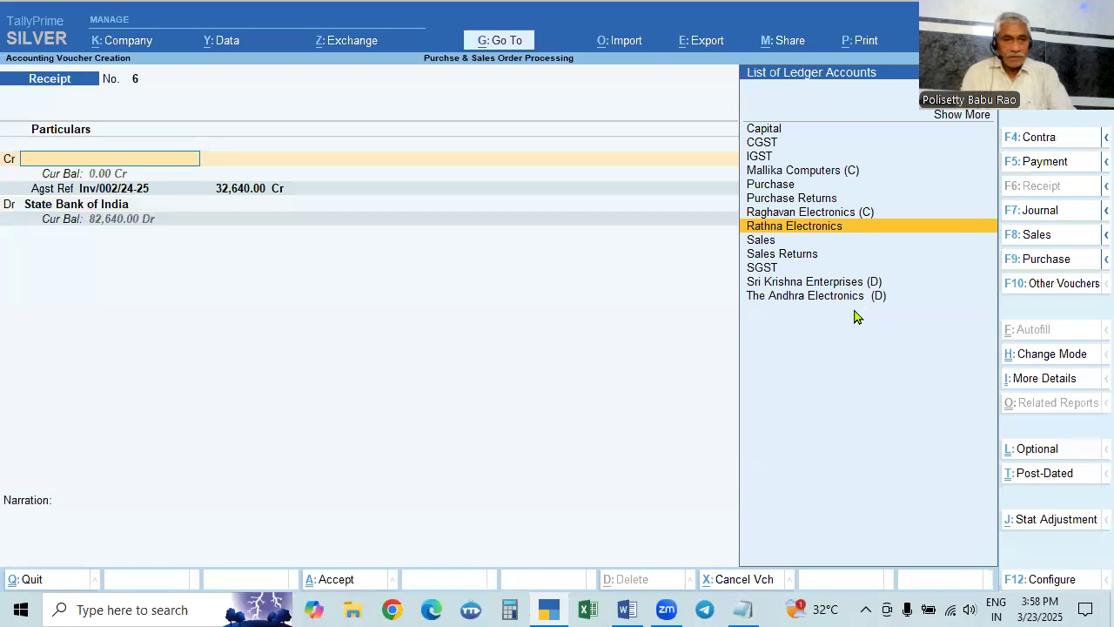
pyautogui.press('Return')
pyautogui.press('ctrl')
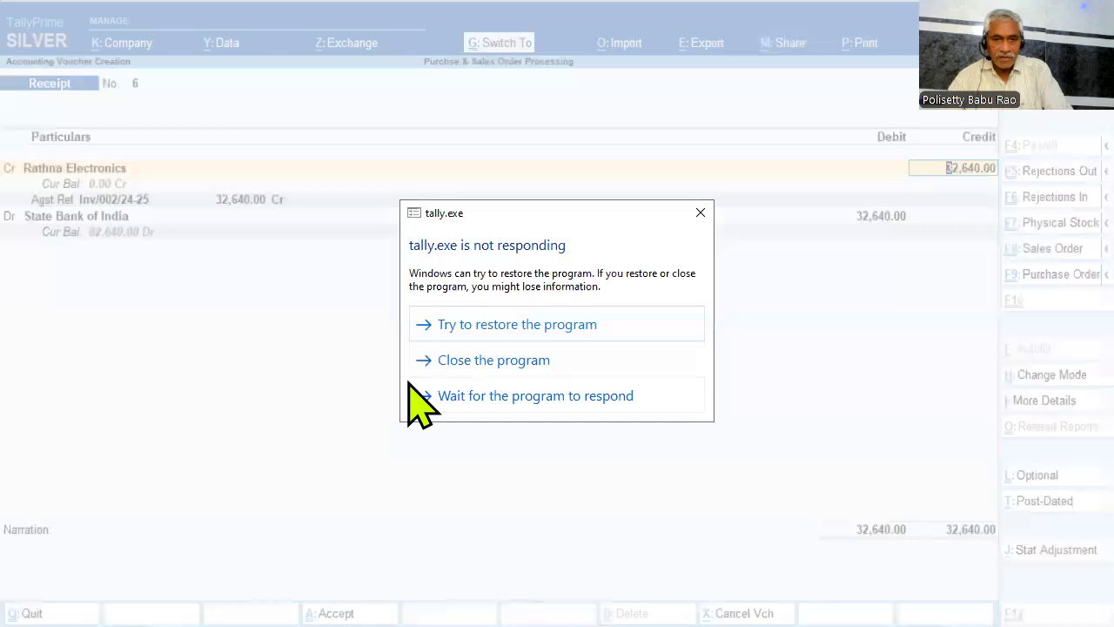
pyautogui.click(410, 383)
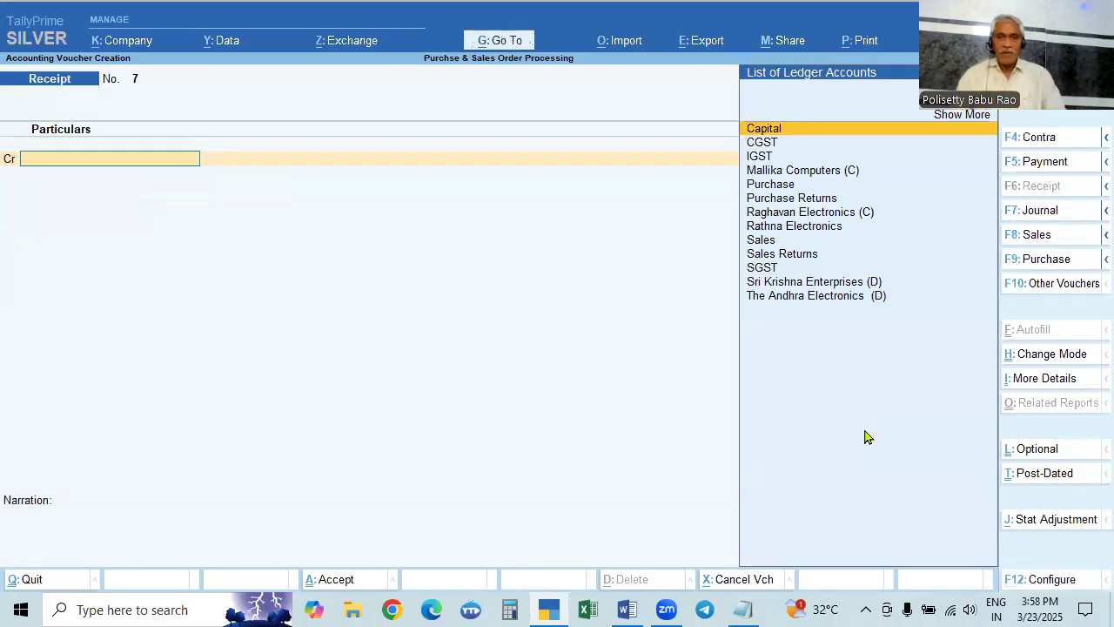
pyautogui.press('Escape')
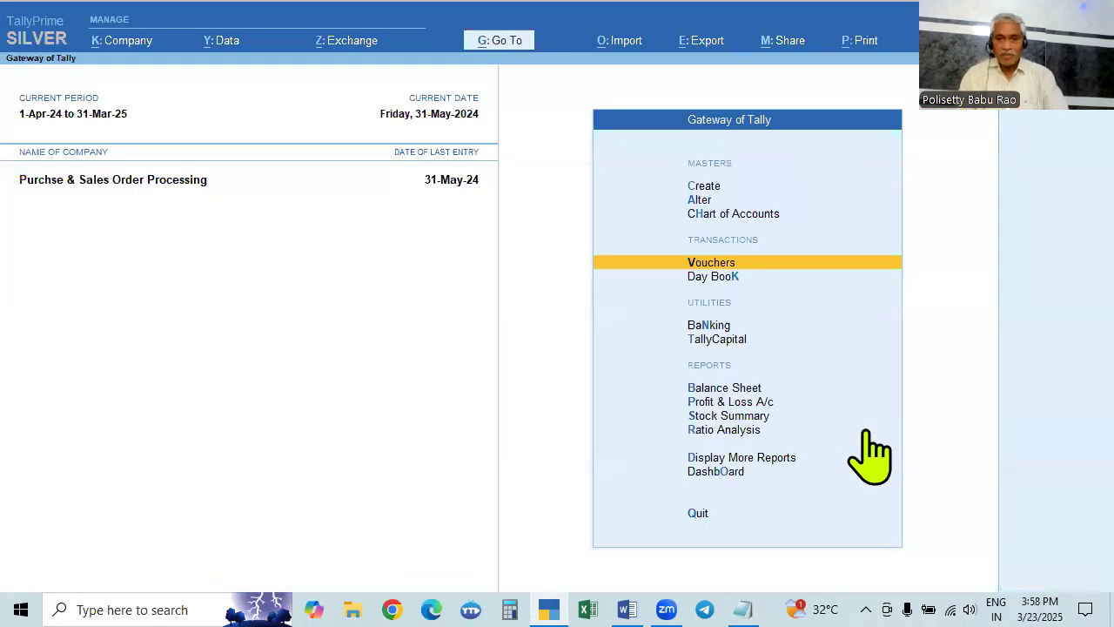
# Open the Day Book and extend its period to start from 1-Apr-24
pyautogui.press('Down')
pyautogui.press('Return')
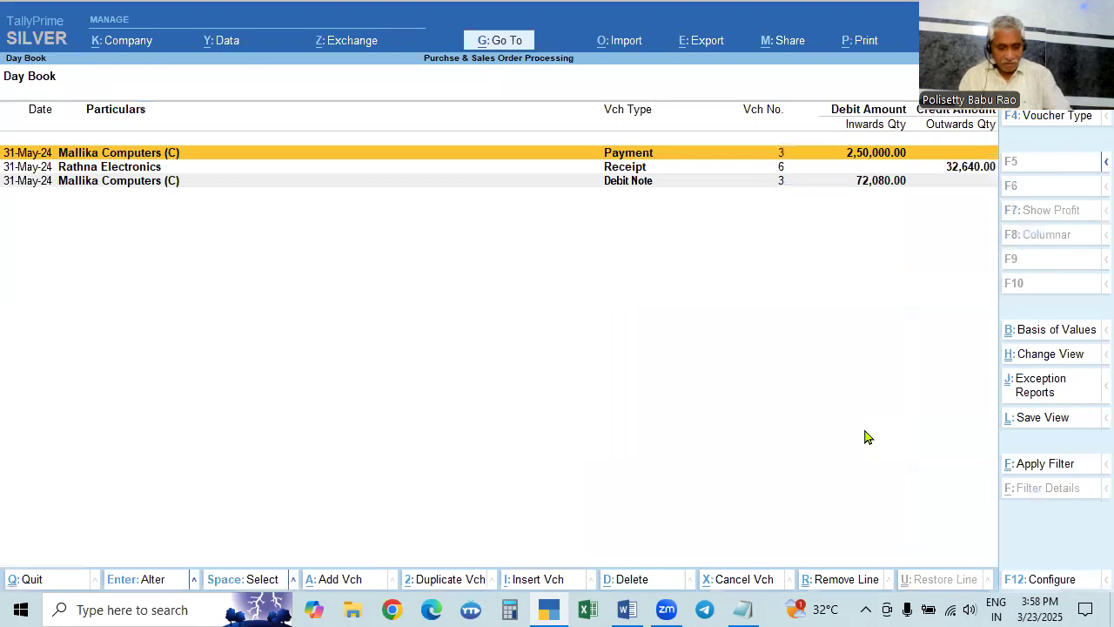
pyautogui.press('F2')
pyautogui.press('Escape')
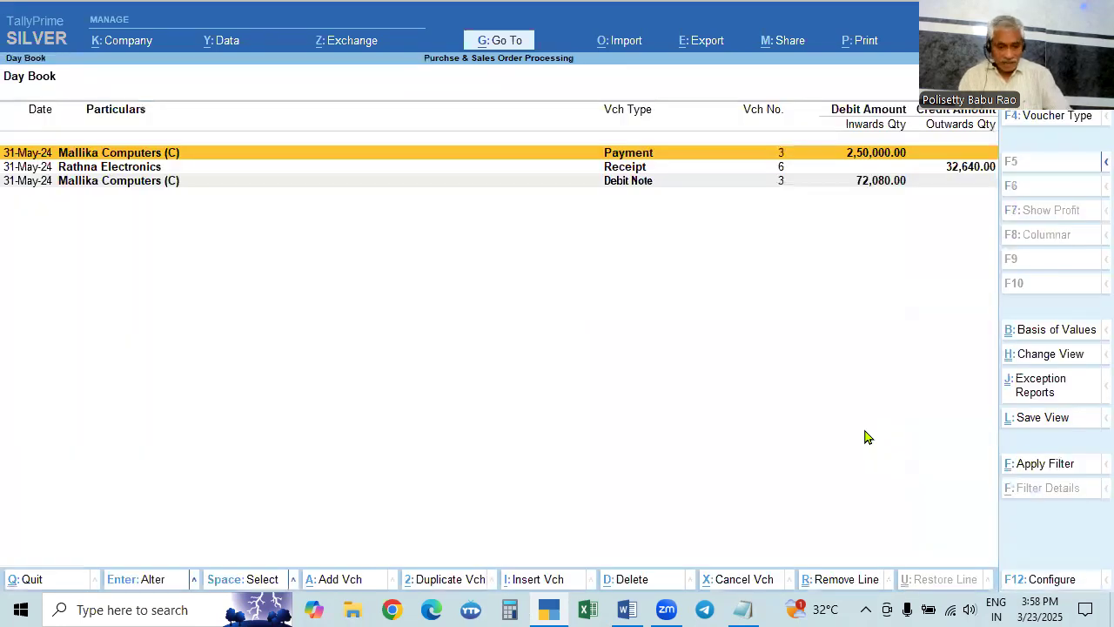
pyautogui.press('F2')
pyautogui.press('BackSpace')
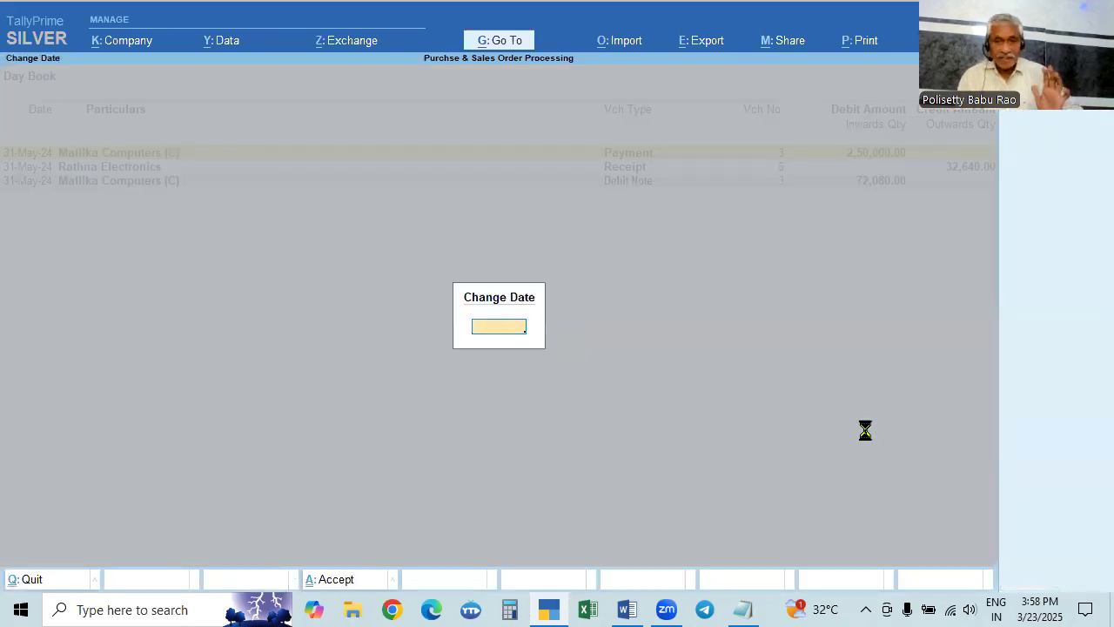
pyautogui.press('Return')
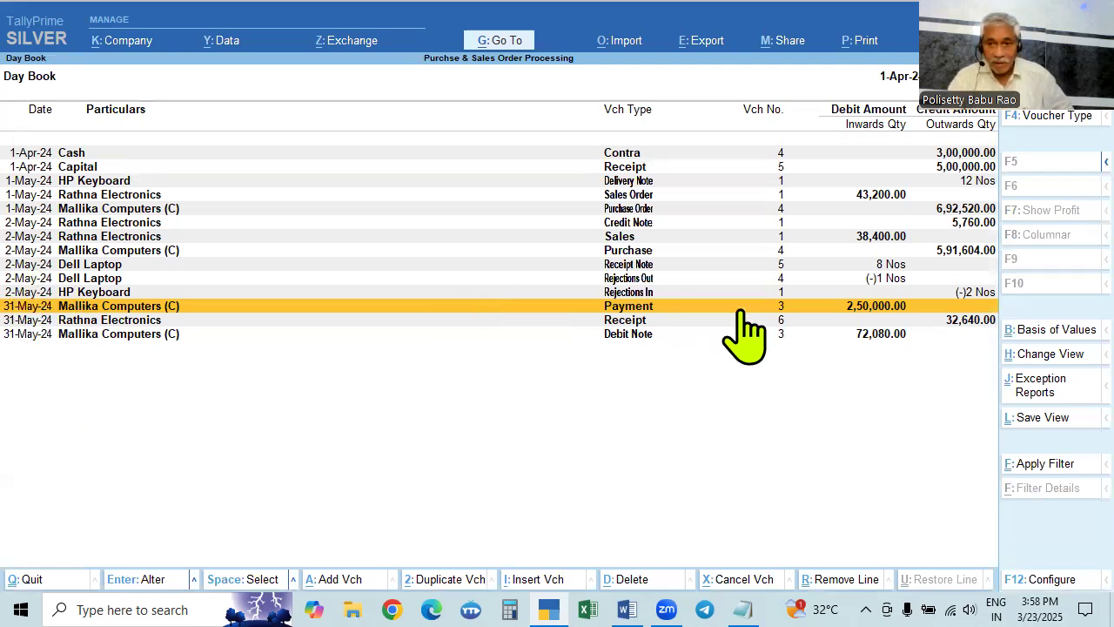
# Review the Rathna Electronics sales order, credit note and receipt entries in the Day Book, and close the report
pyautogui.click(638, 196)
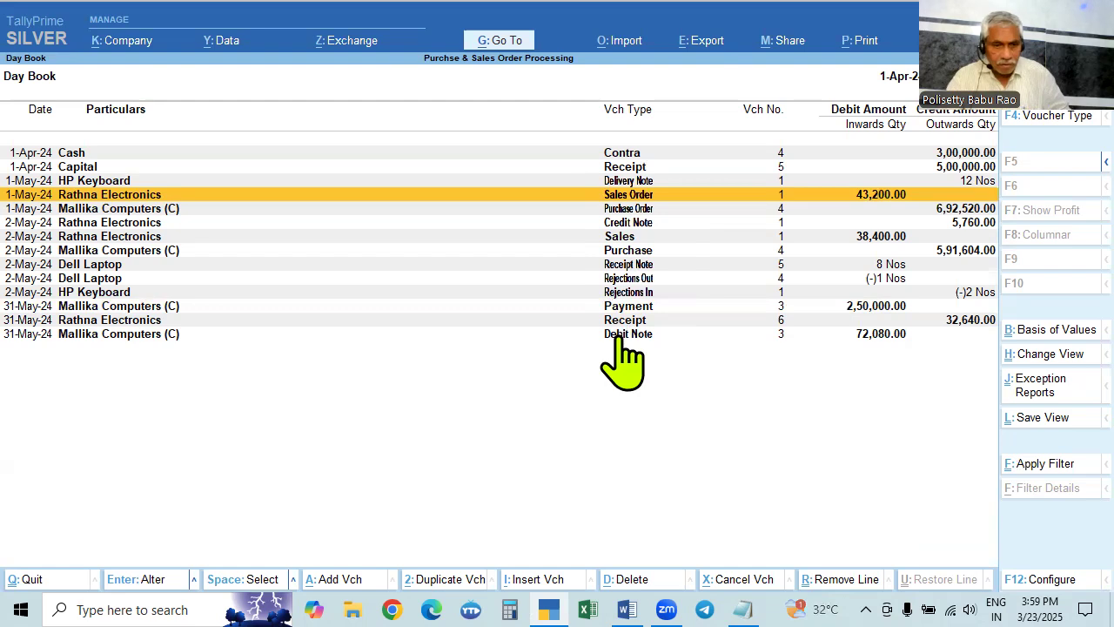
pyautogui.click(629, 224)
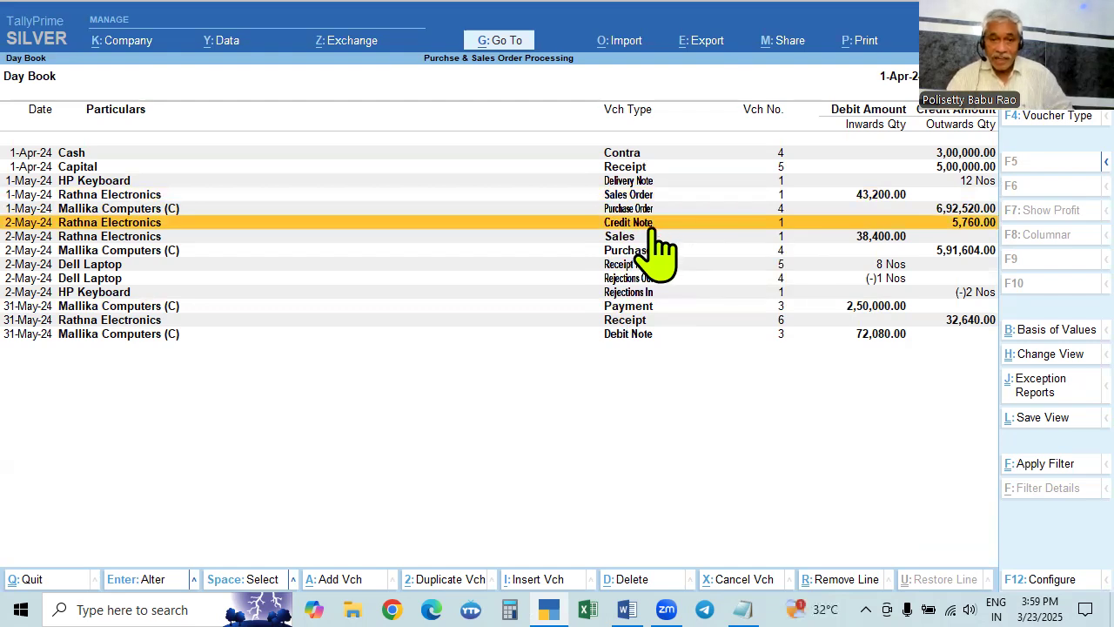
pyautogui.click(629, 321)
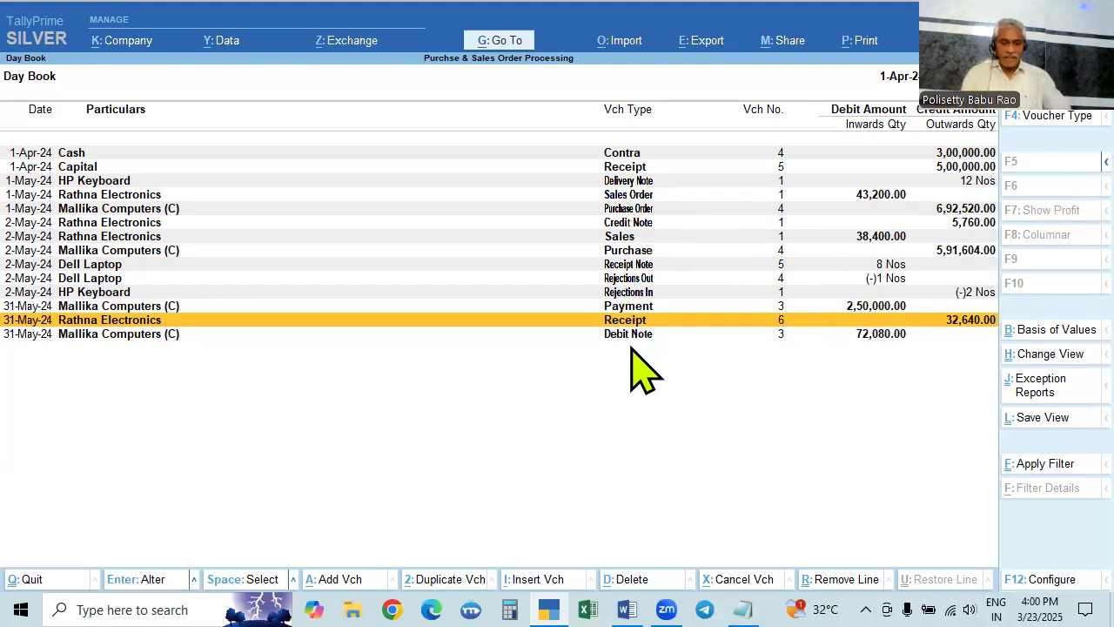
pyautogui.press('Escape')
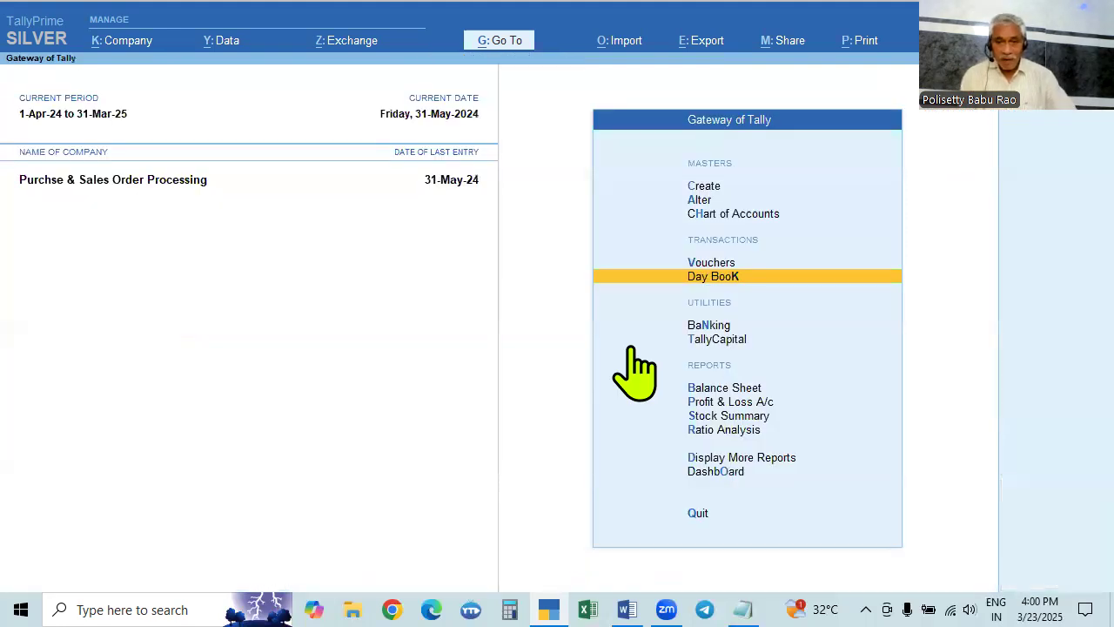
# Open the Rathna Electronics ledger from the account books, and return to the ledger selection
pyautogui.press('d')
pyautogui.press('a')
pyautogui.press('l')
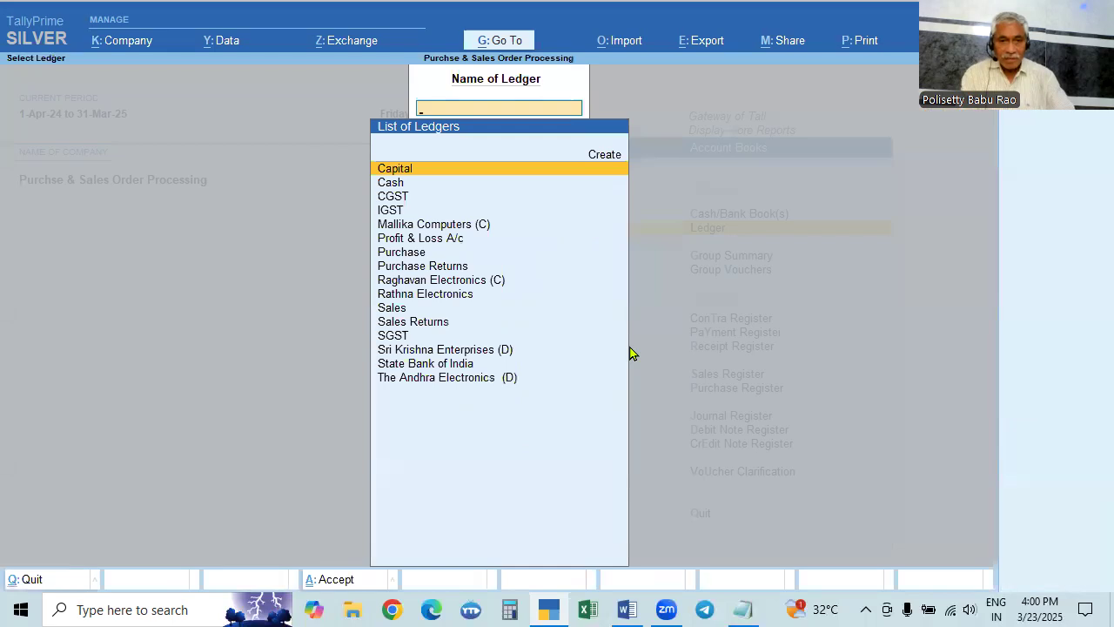
pyautogui.press('Down')
pyautogui.press('Down')
pyautogui.press('Down')
pyautogui.press('Down')
pyautogui.press('Down')
pyautogui.press('Down')
pyautogui.press('Down')
pyautogui.press('Down')
pyautogui.press('Down')
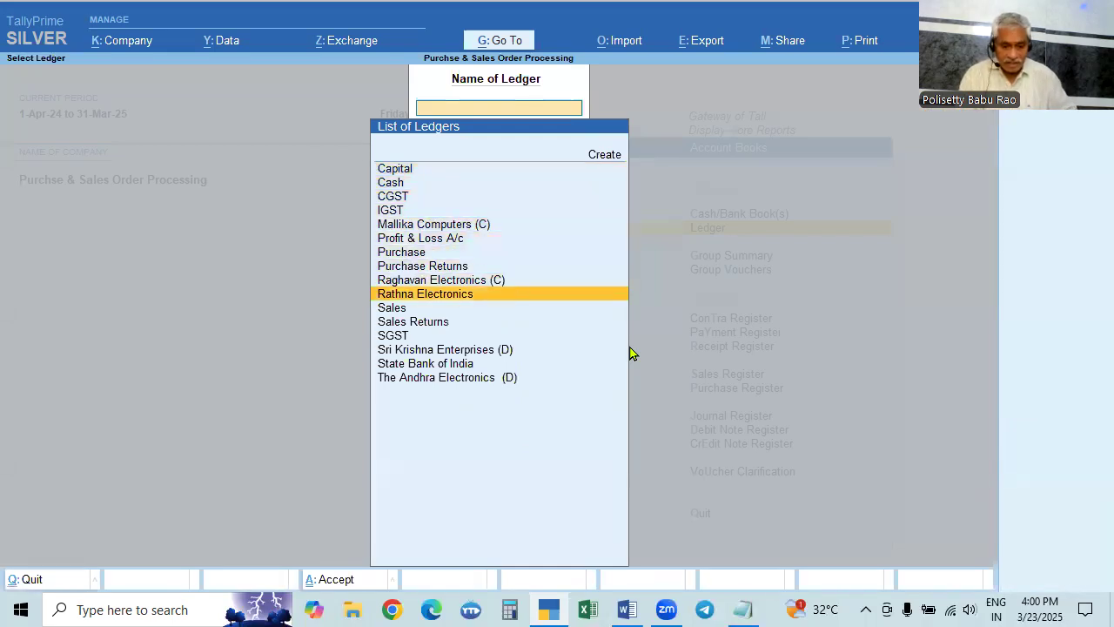
pyautogui.press('Return')
pyautogui.hotkey('alt', 'F5')
pyautogui.press('Escape')
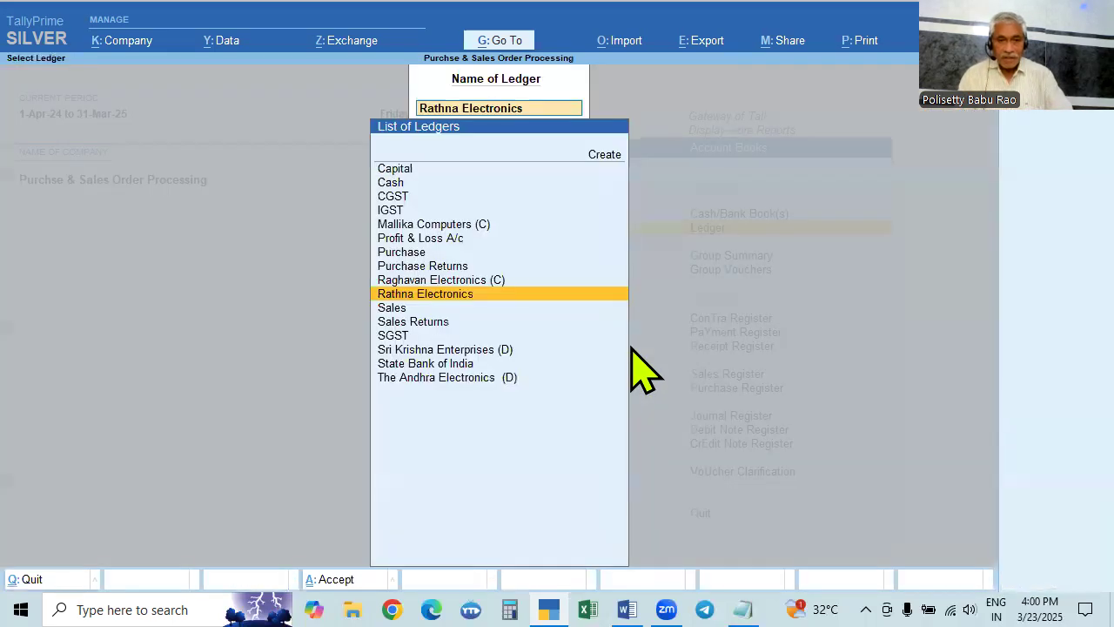
# Reopen the Rathna Electronics ledger with the period starting 1-4-24, review its vouchers and closing balance, and close it
pyautogui.press('Return')
pyautogui.press('F2')
pyautogui.write('1-4-24')
pyautogui.press('Return')
pyautogui.press('Return')
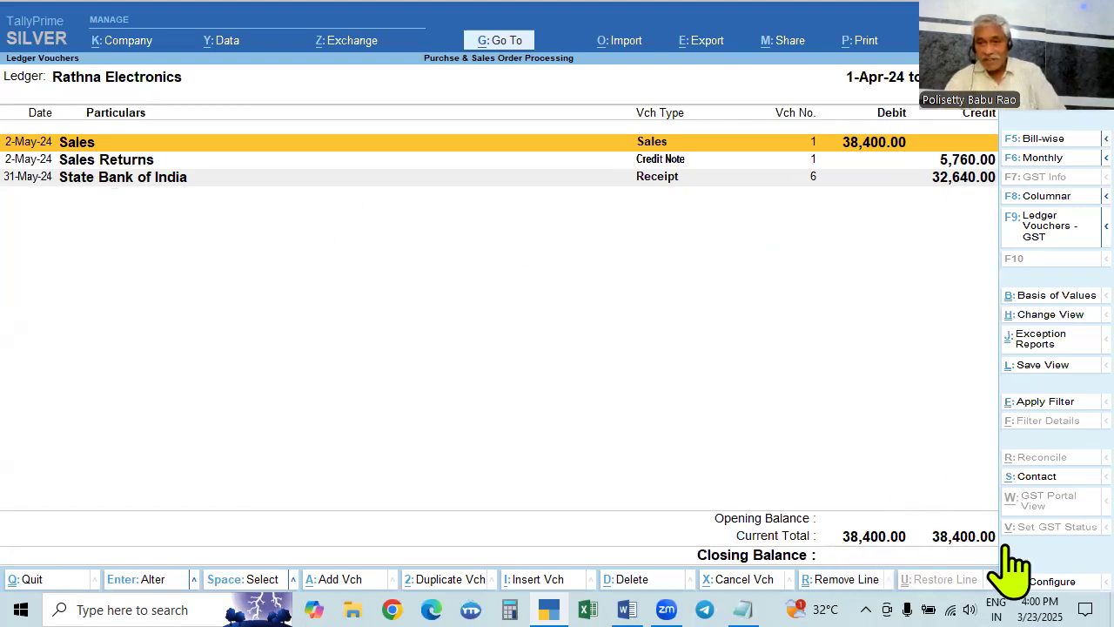
pyautogui.press('Escape')
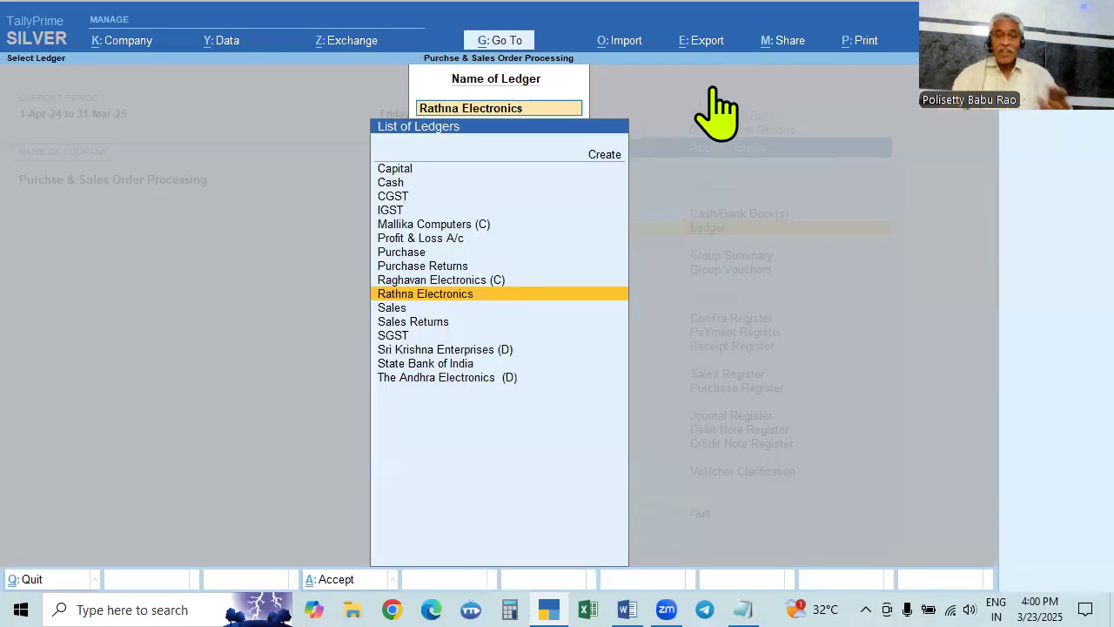